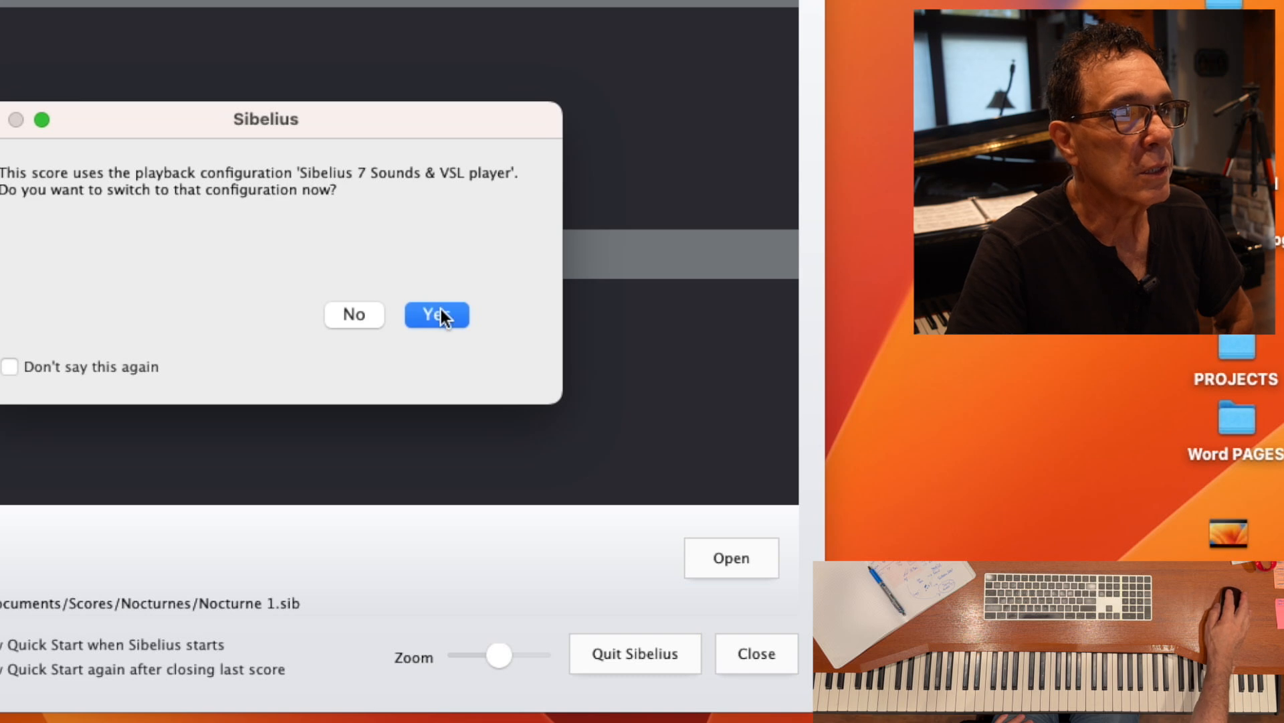
- Switch to the 'Sibelius 7 Sounds & VSL player' playback configuration and dismiss the Vienna Ensemble update notice and instrument window
click(440, 311)
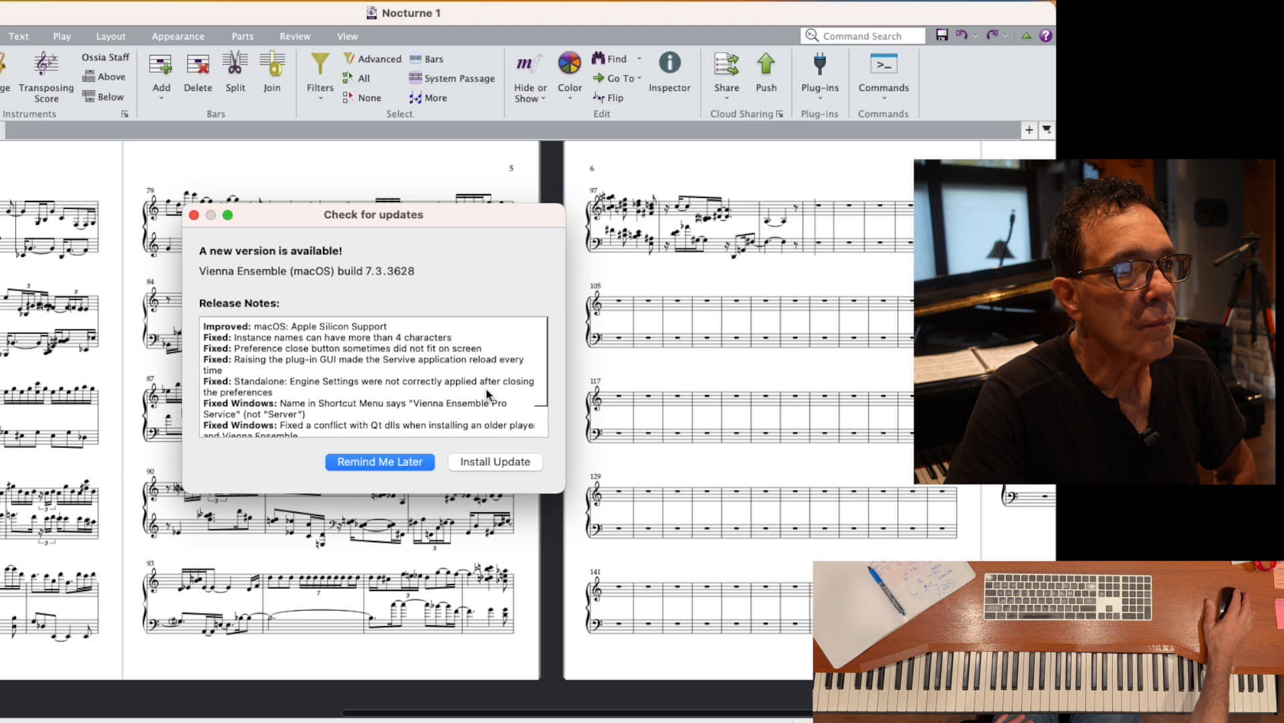
click(352, 464)
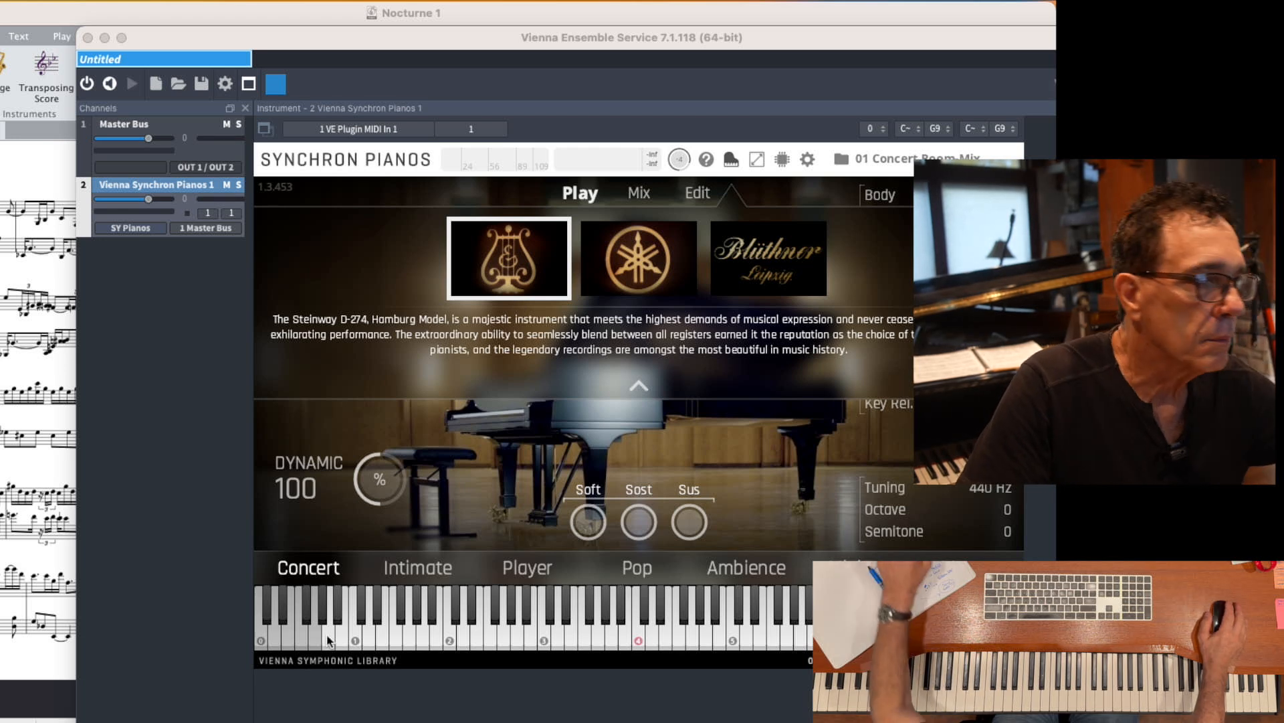
click(433, 641)
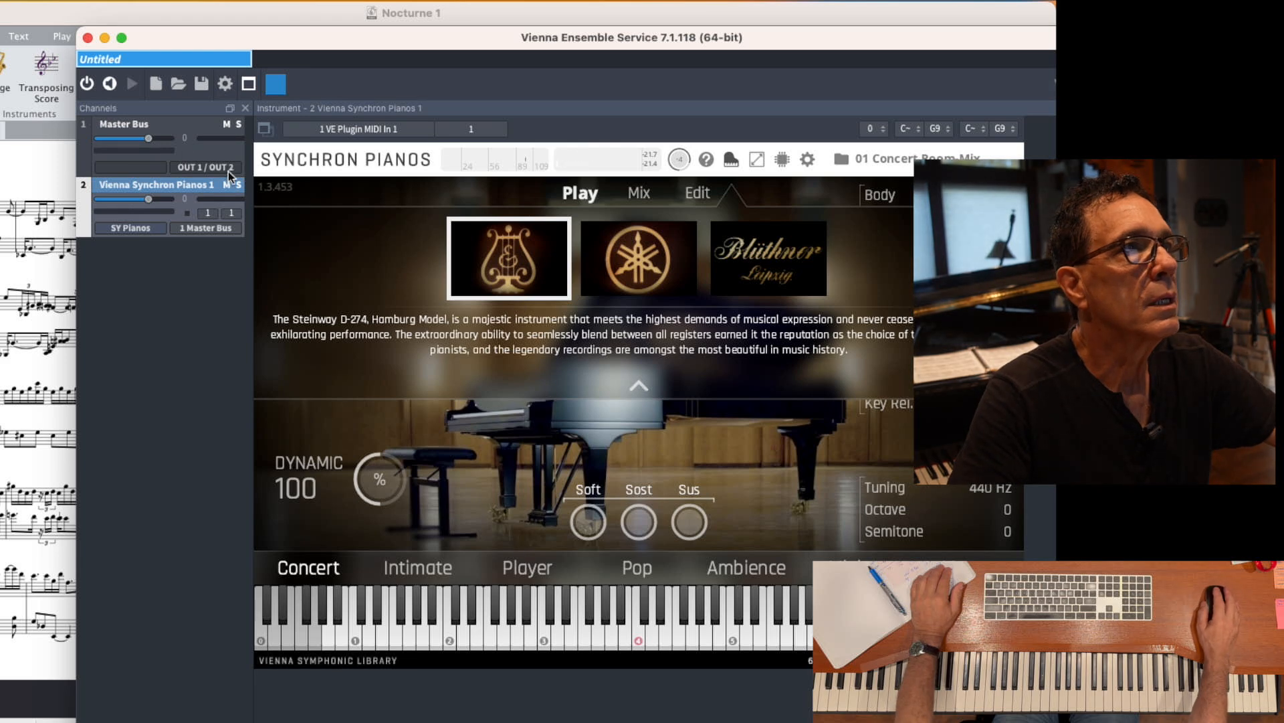
click(106, 39)
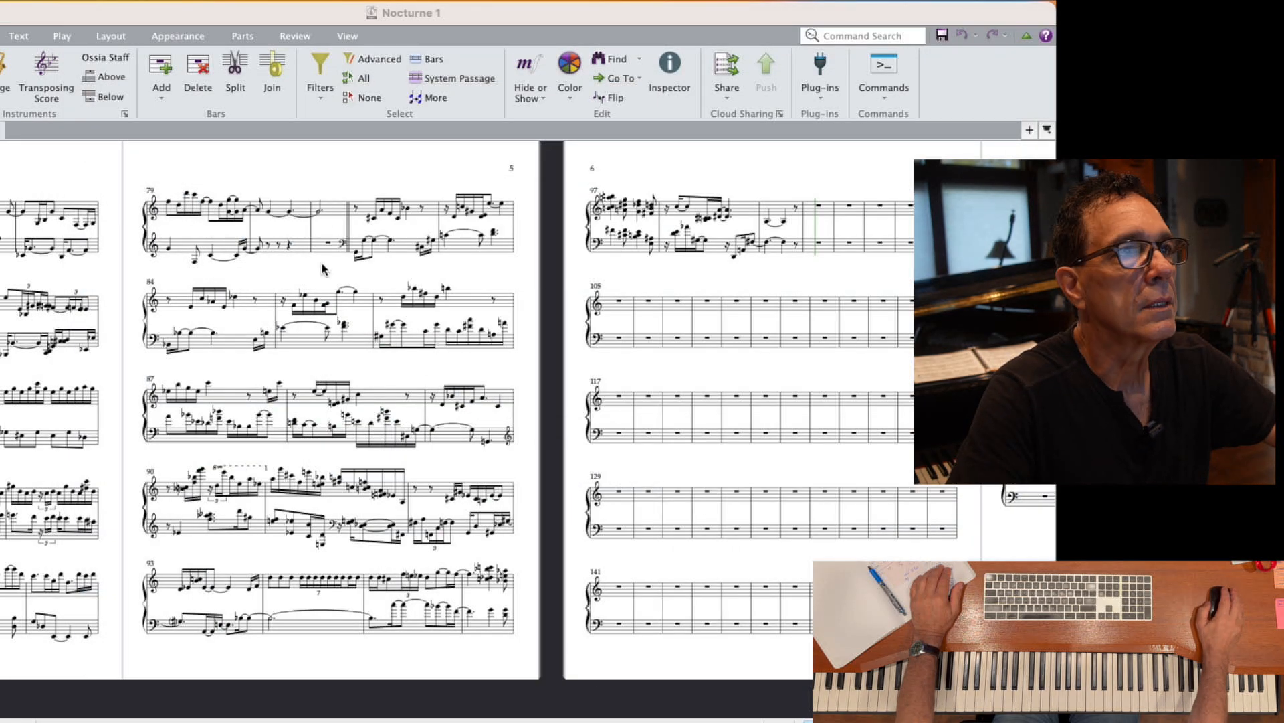
- Play back the passage on page 5 from the first bass-staff note of bar 82, then replay it from bar 91
scroll(320, 301, left, 2)
scroll(320, 301, up, 1)
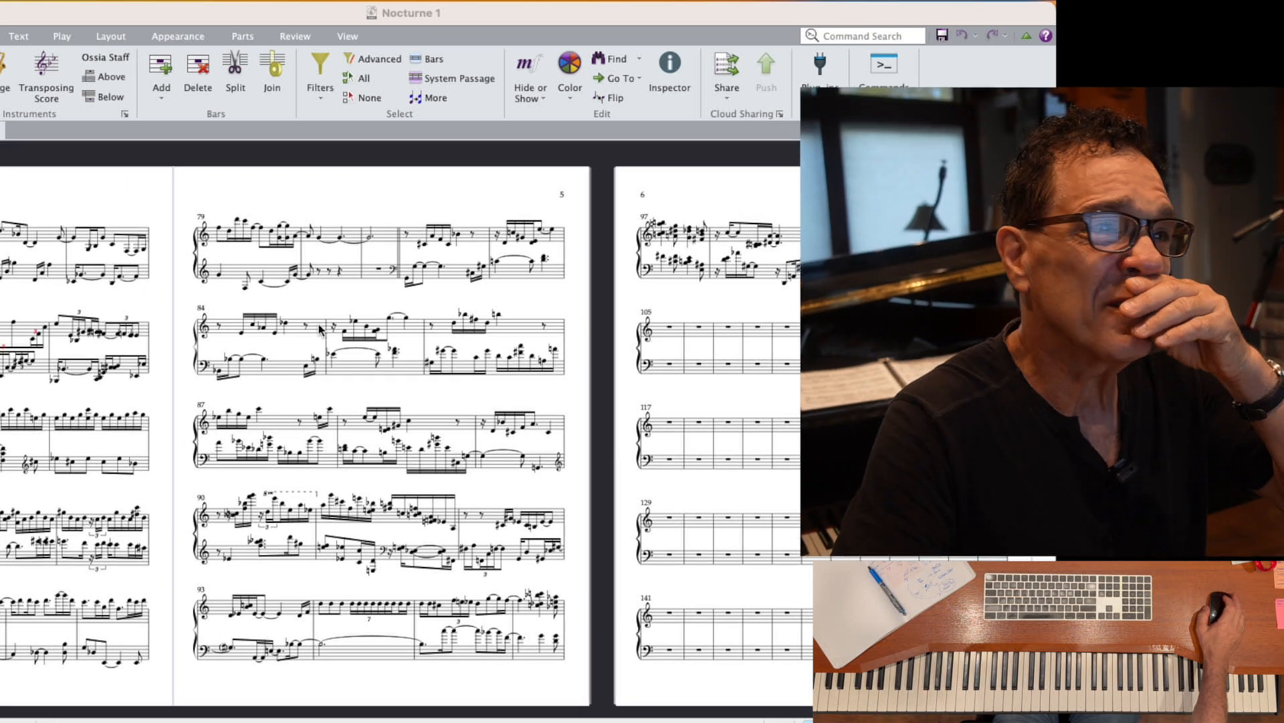
scroll(319, 330, left, 1)
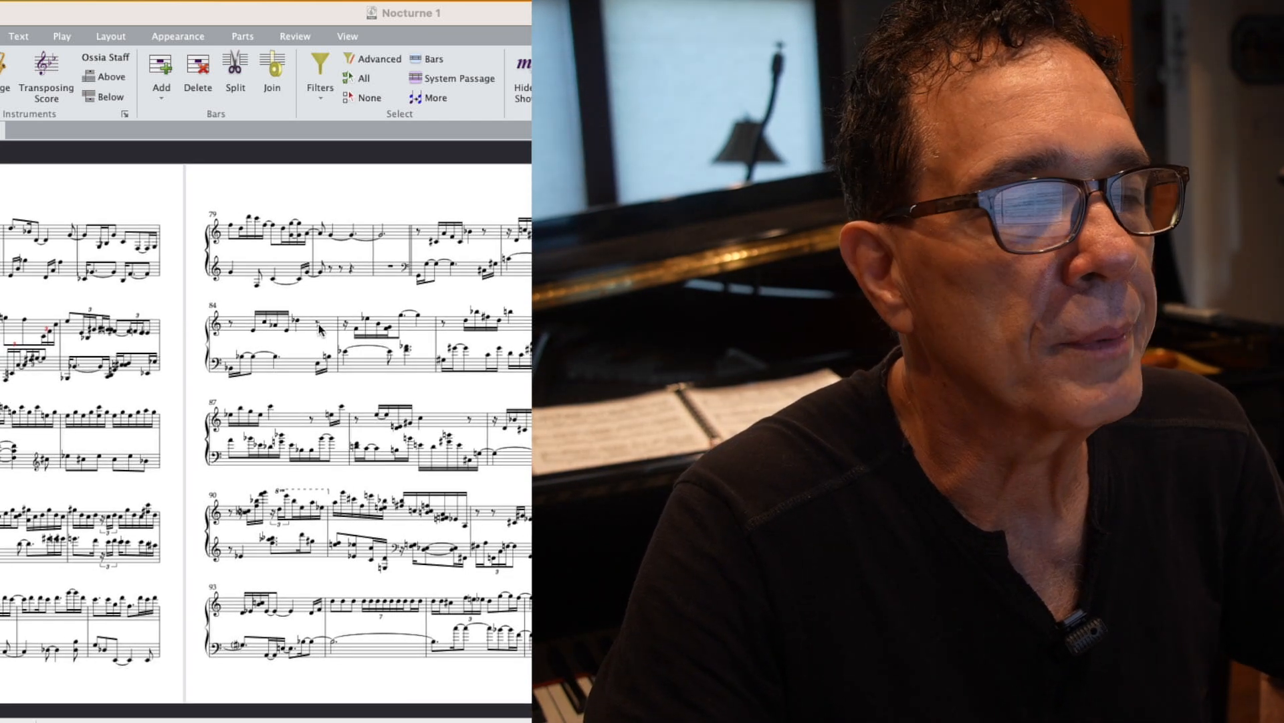
scroll(319, 330, left, 1)
scroll(319, 327, left, 2)
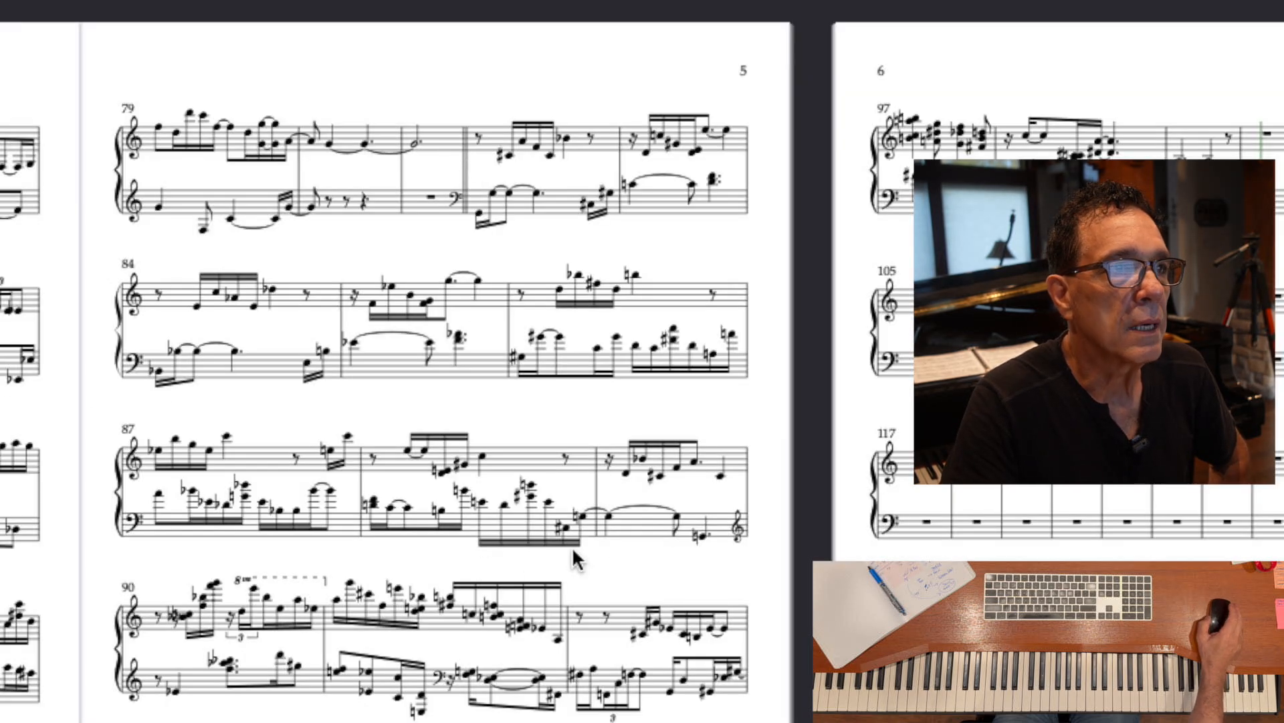
click(478, 215)
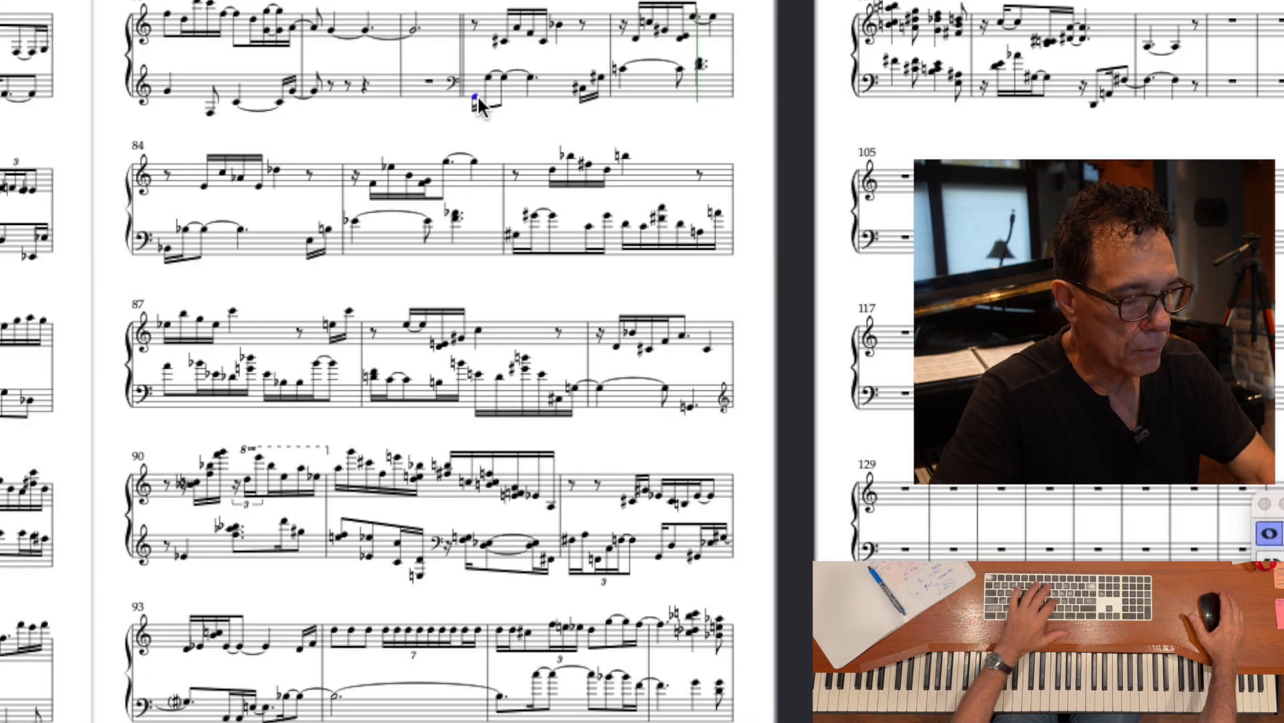
key(space)
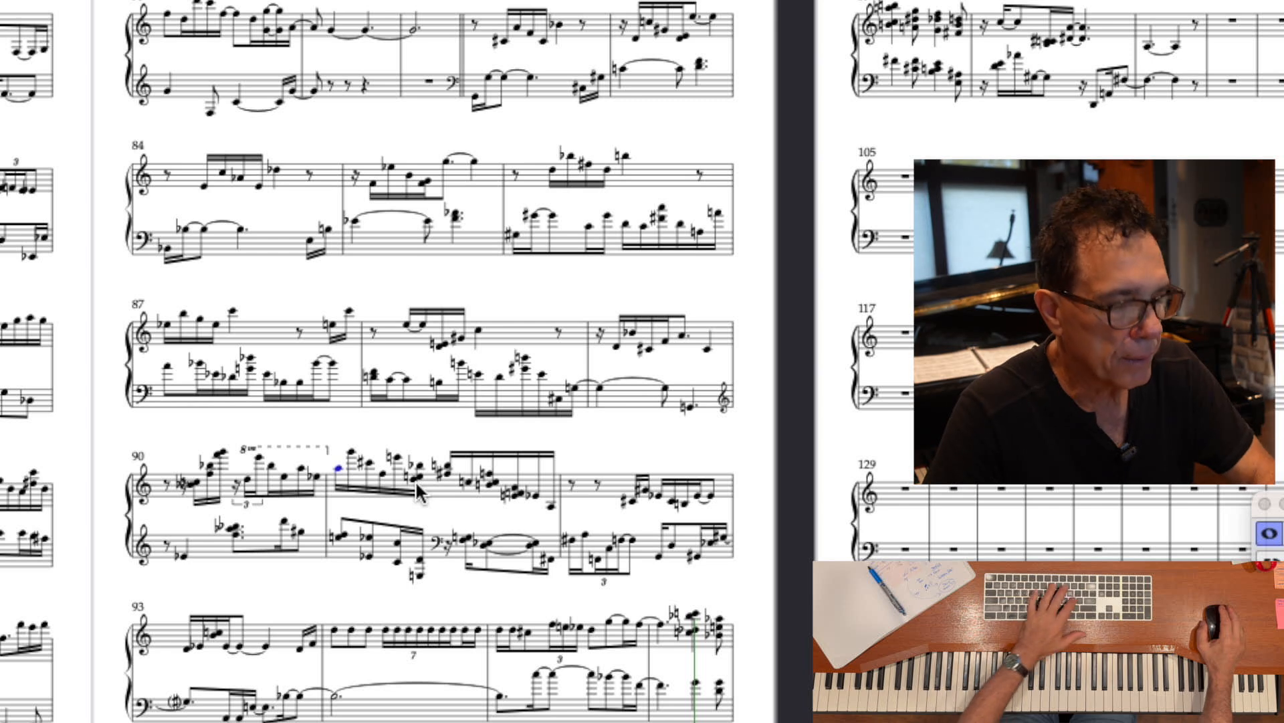
key(space)
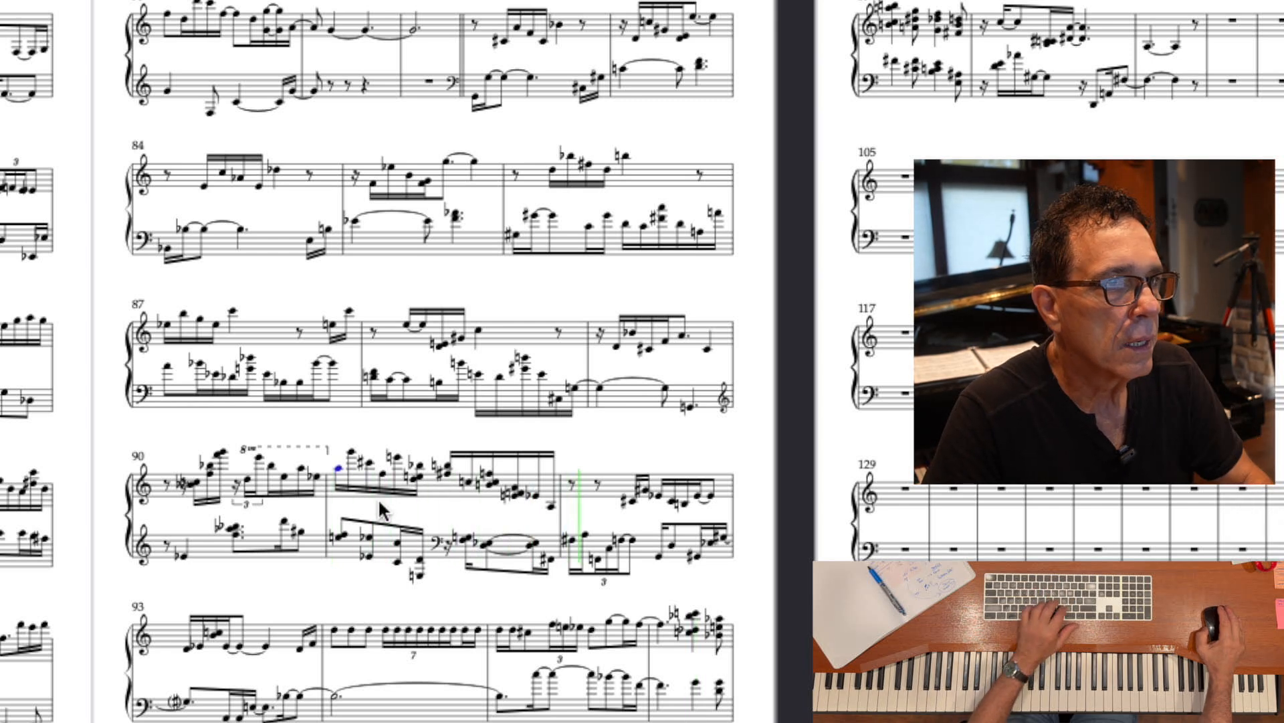
- Try Renotate Performance on both staves of bars 91 and 92 with a 1/32 note quantization unit and triplets
click(443, 487)
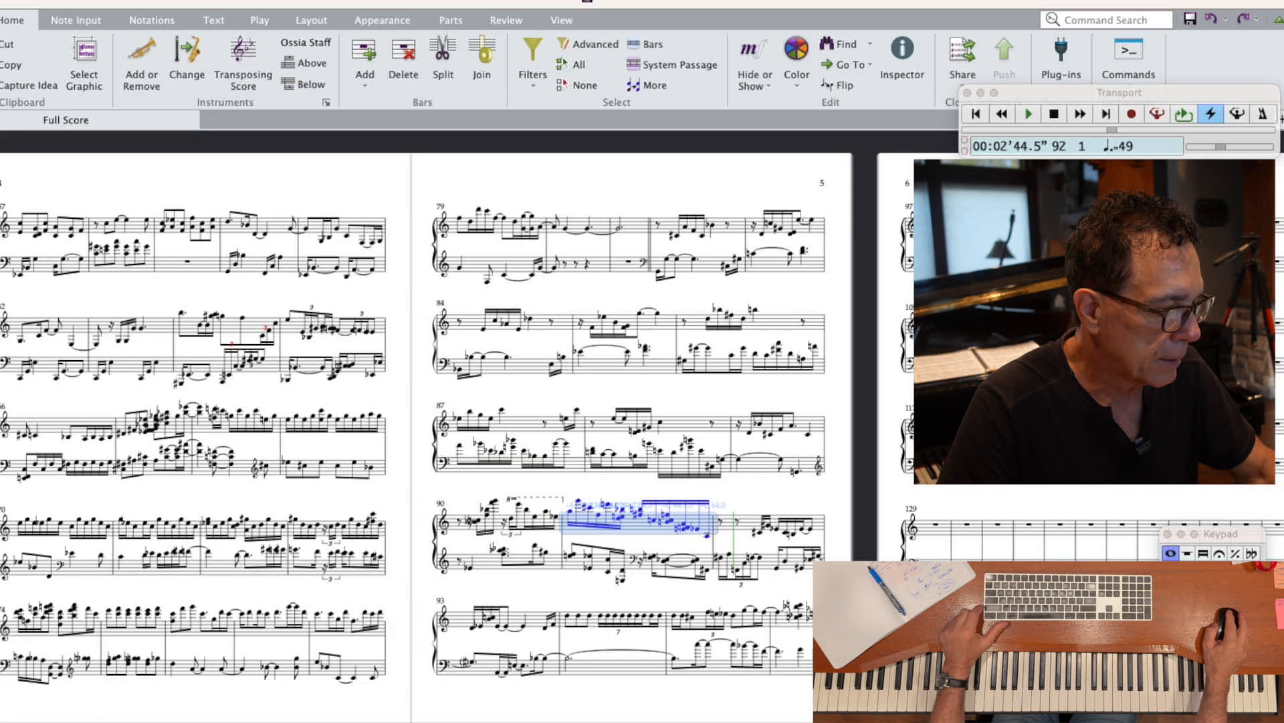
shift+click(722, 556)
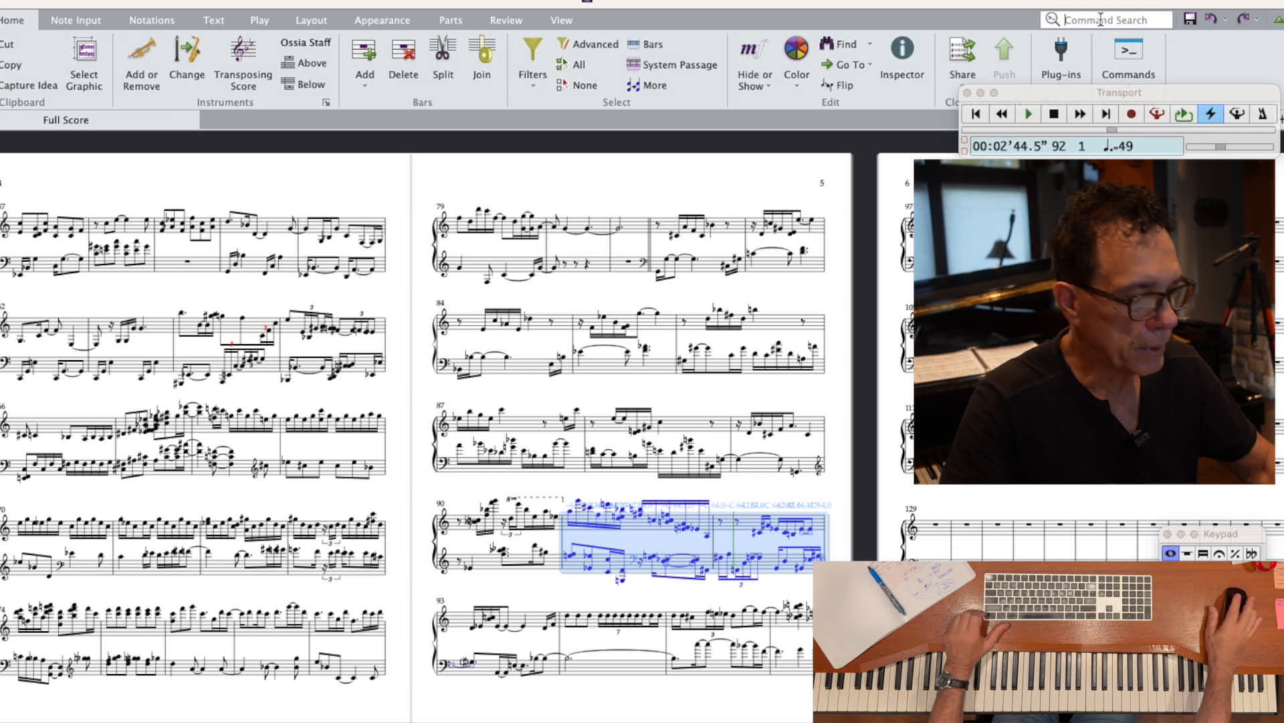
text(reno)
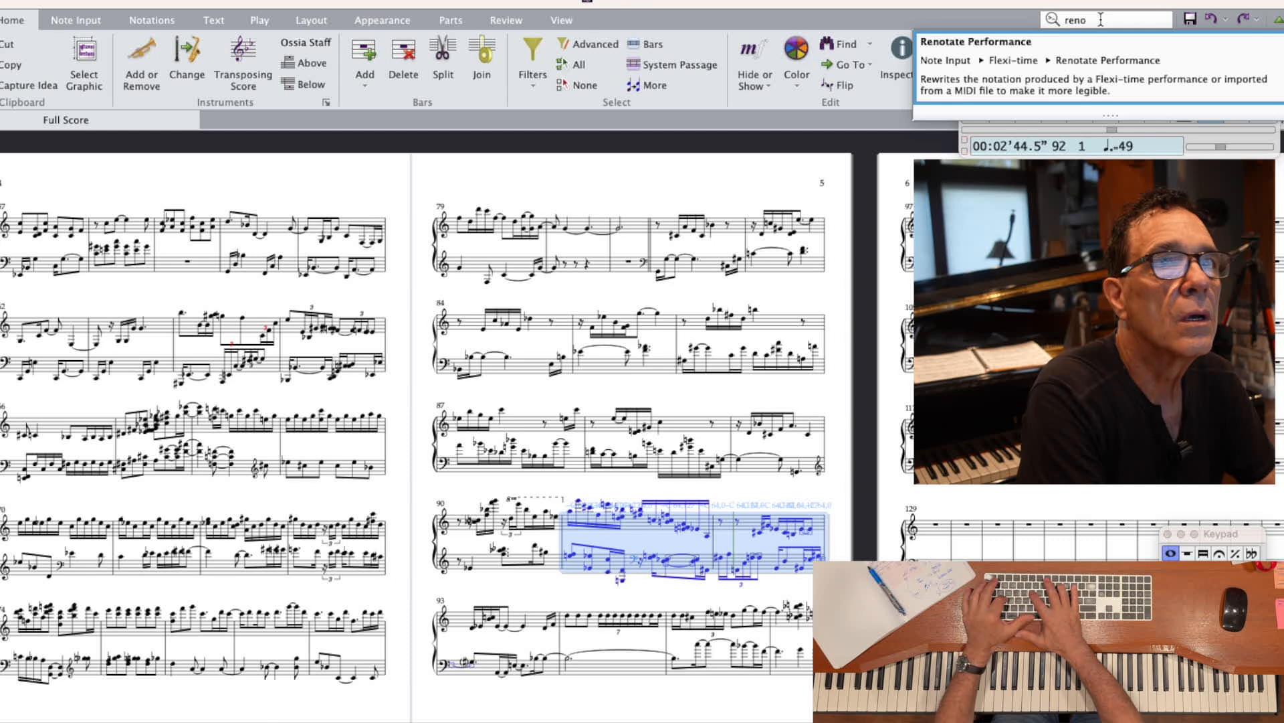
click(1030, 58)
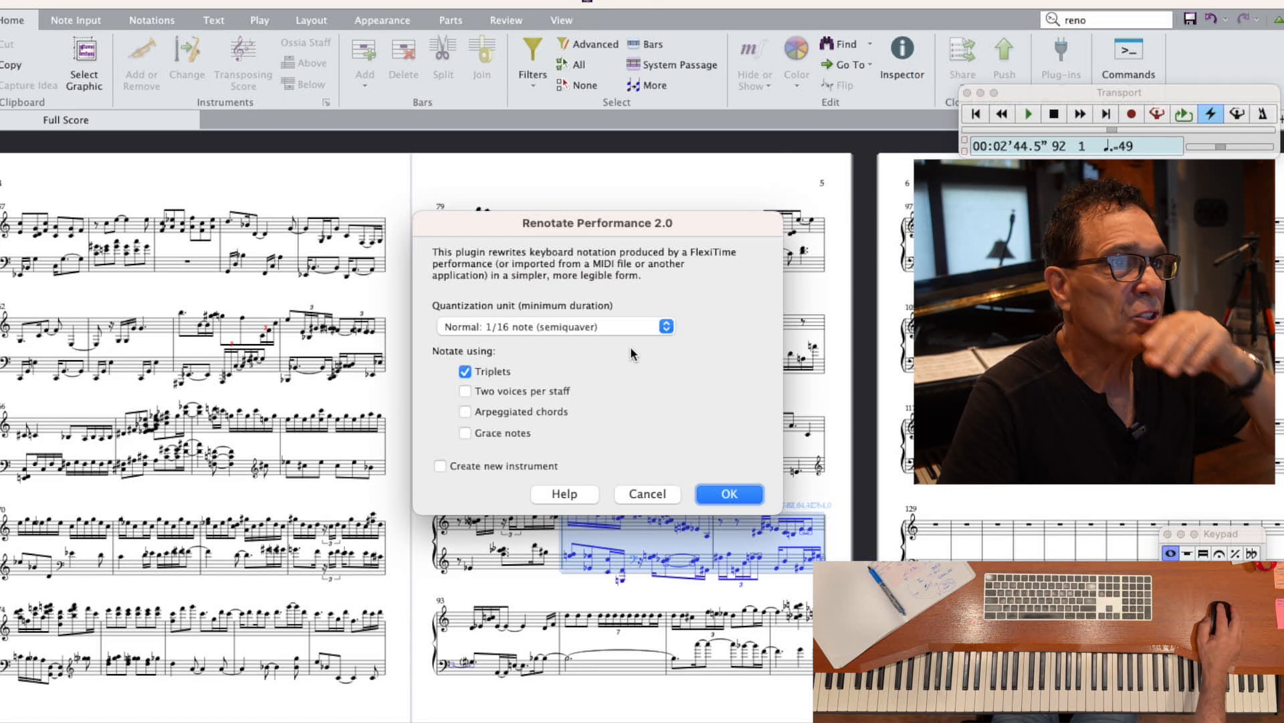
click(666, 326)
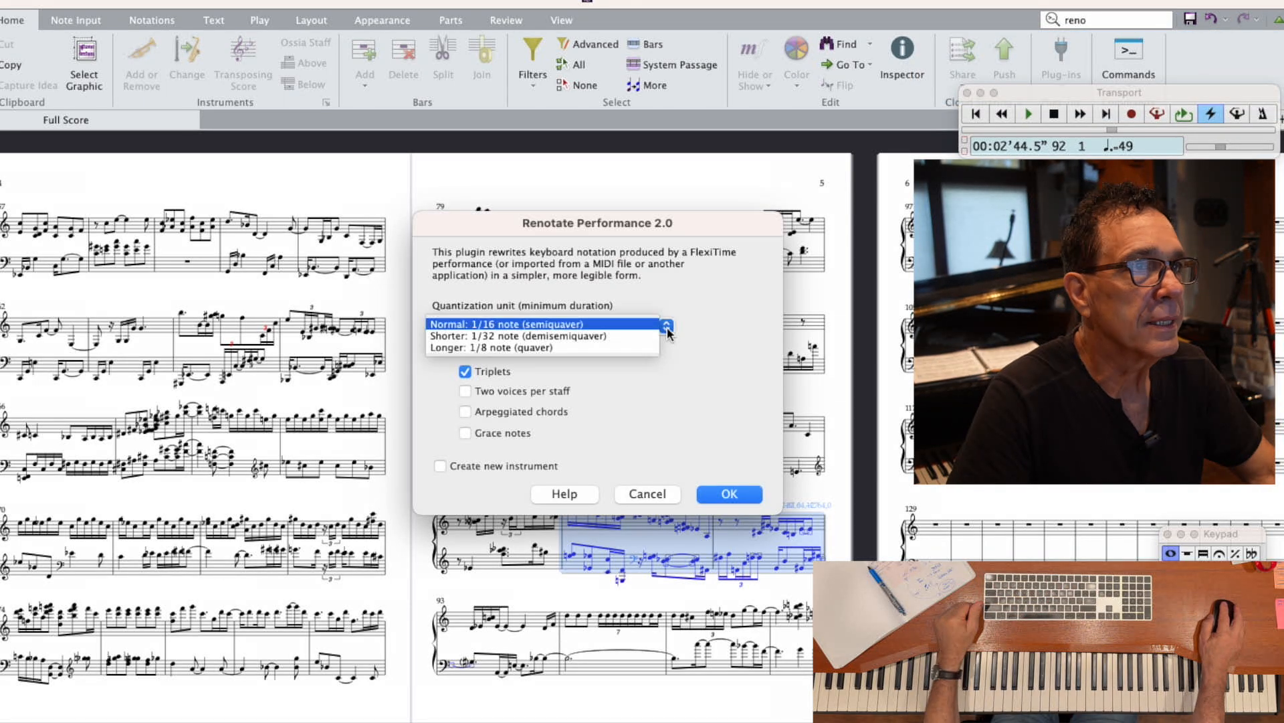
click(552, 336)
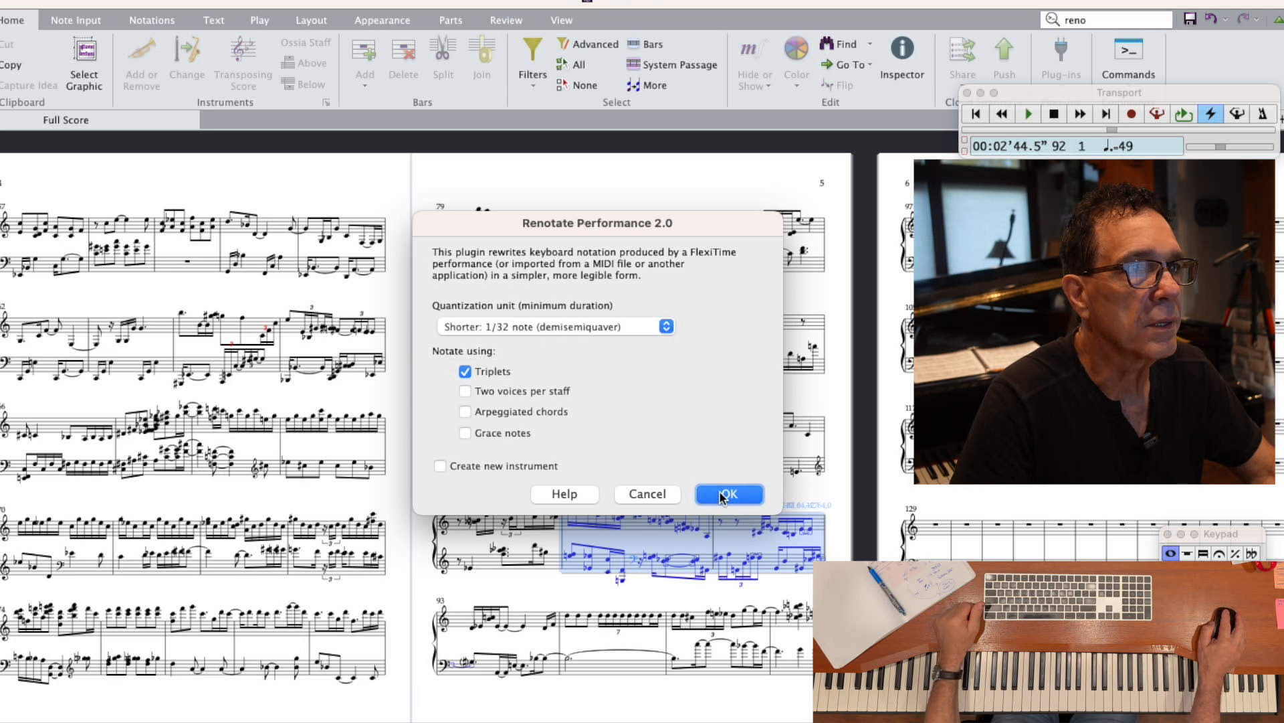
click(722, 495)
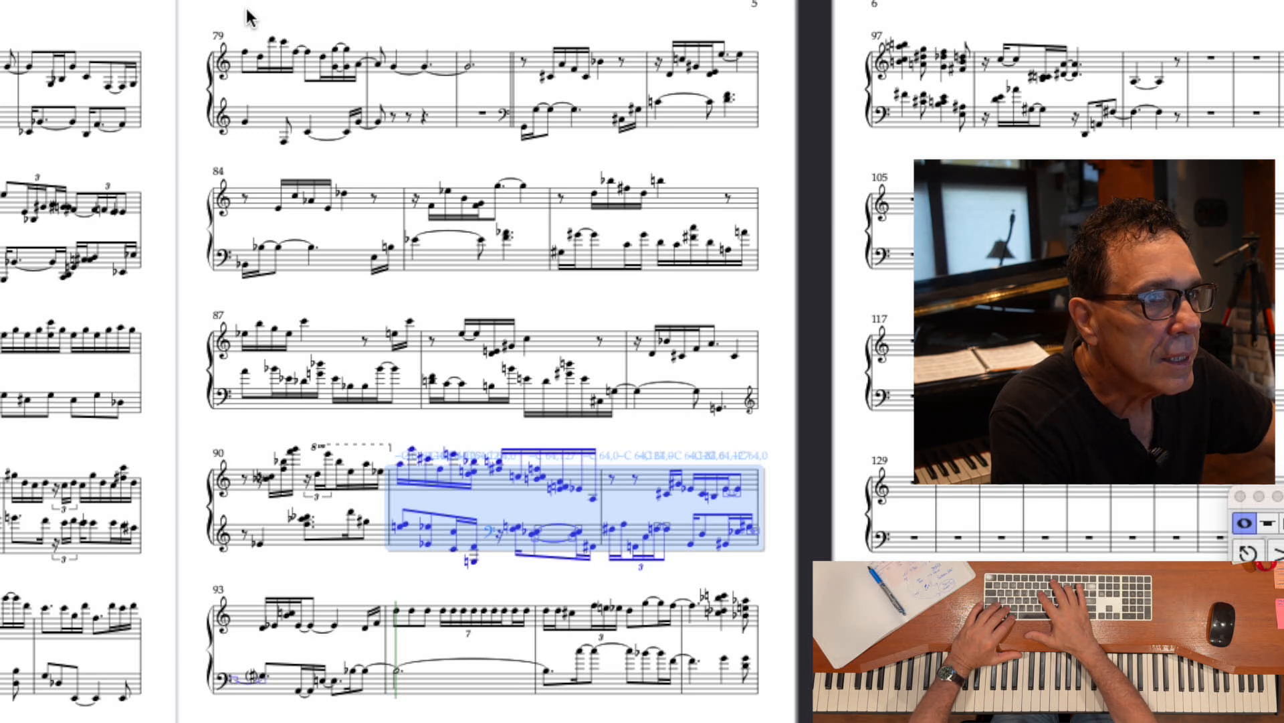
- Compare the renotated and original versions of bars 91 and 92 by redoing and undoing, ending on the original
key(super+y)
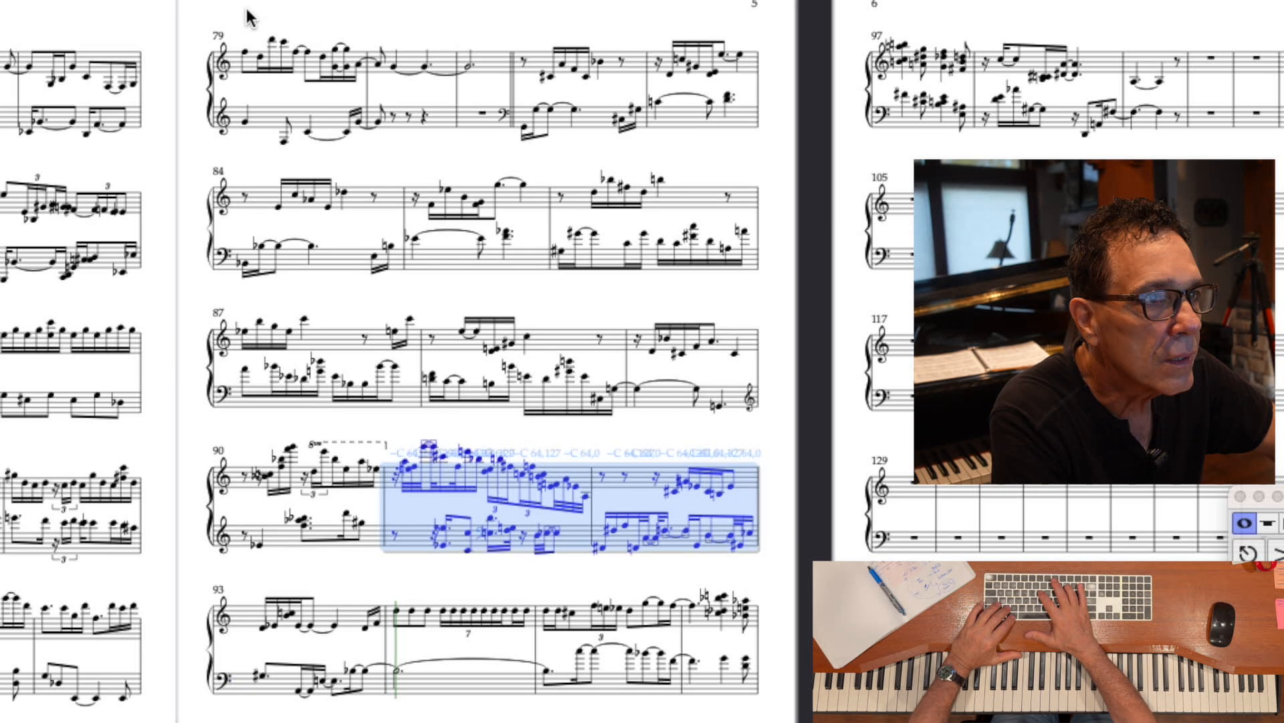
key(super+z)
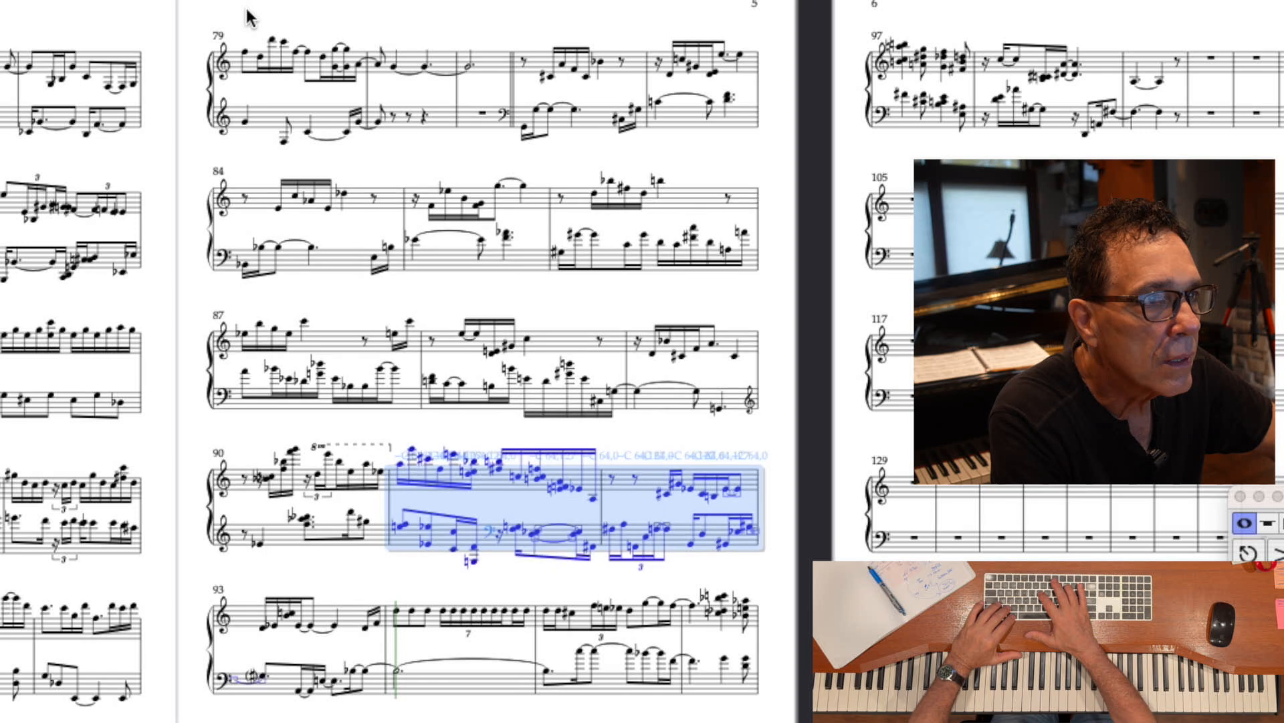
key(super+y)
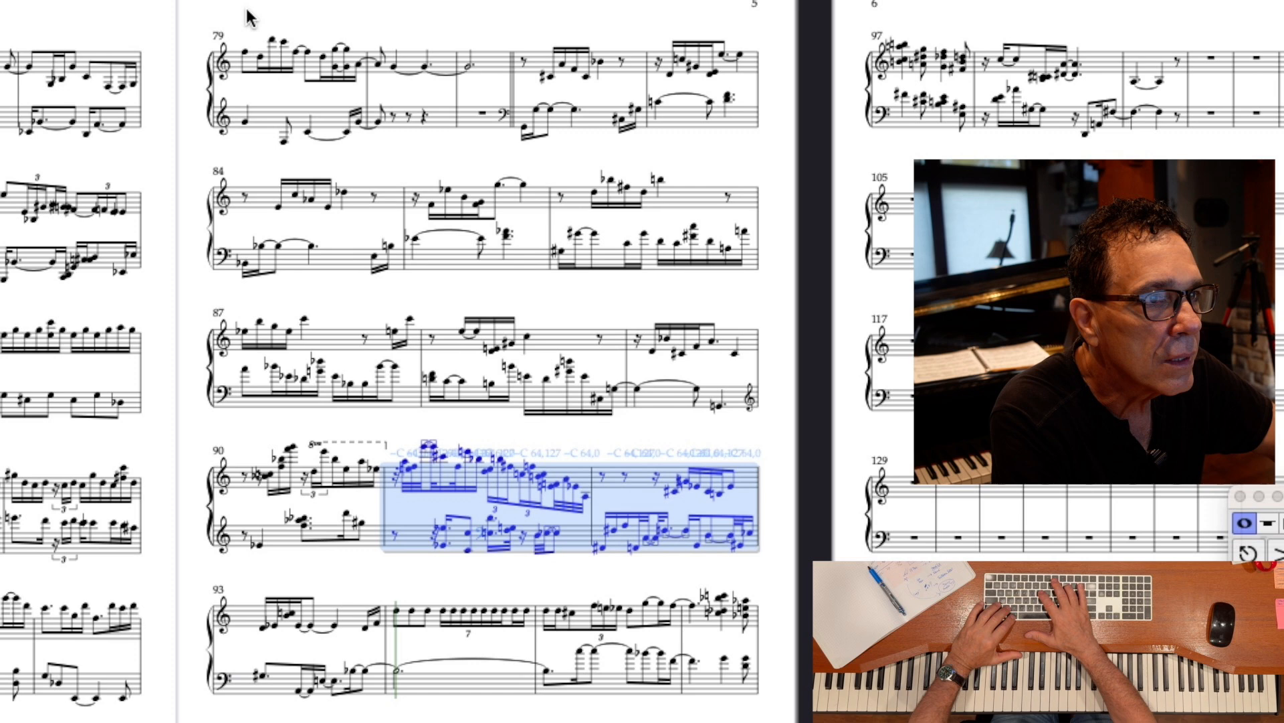
key(super+z)
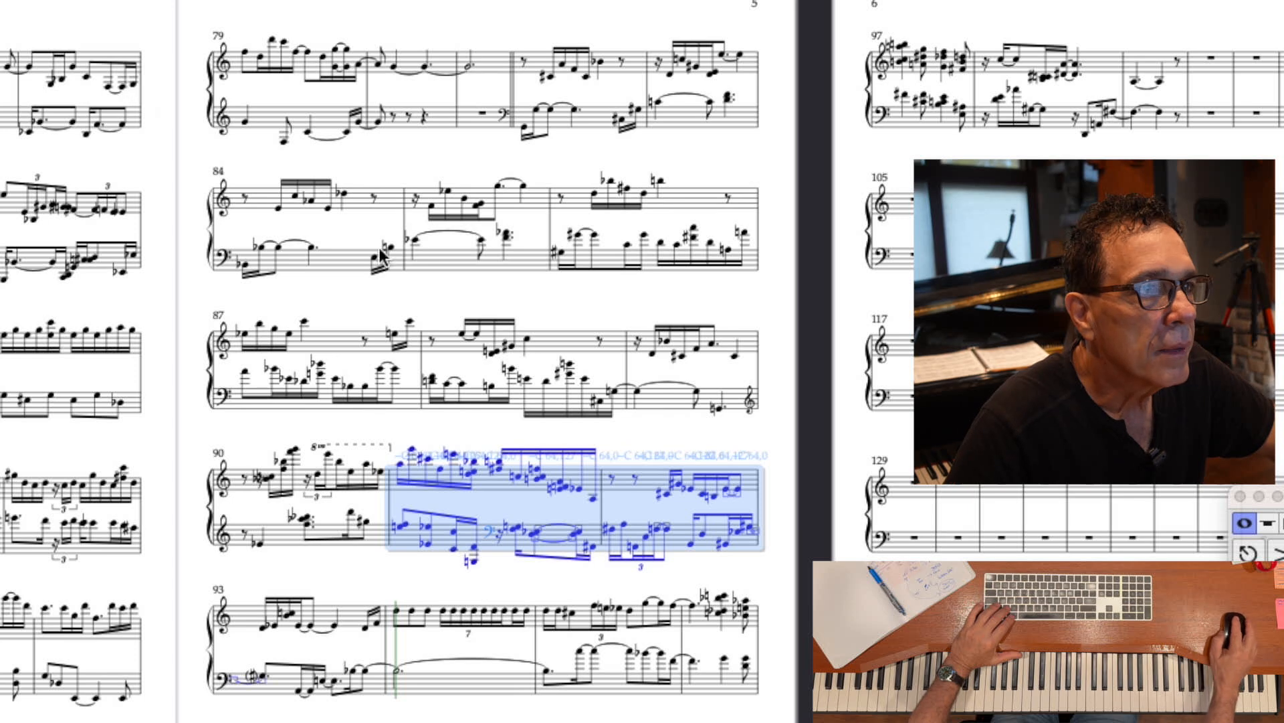
- Undo the trial rhythm change in bar 91's upper staff and rewrite the run there with a quintuplet
scroll(380, 257, up, 1)
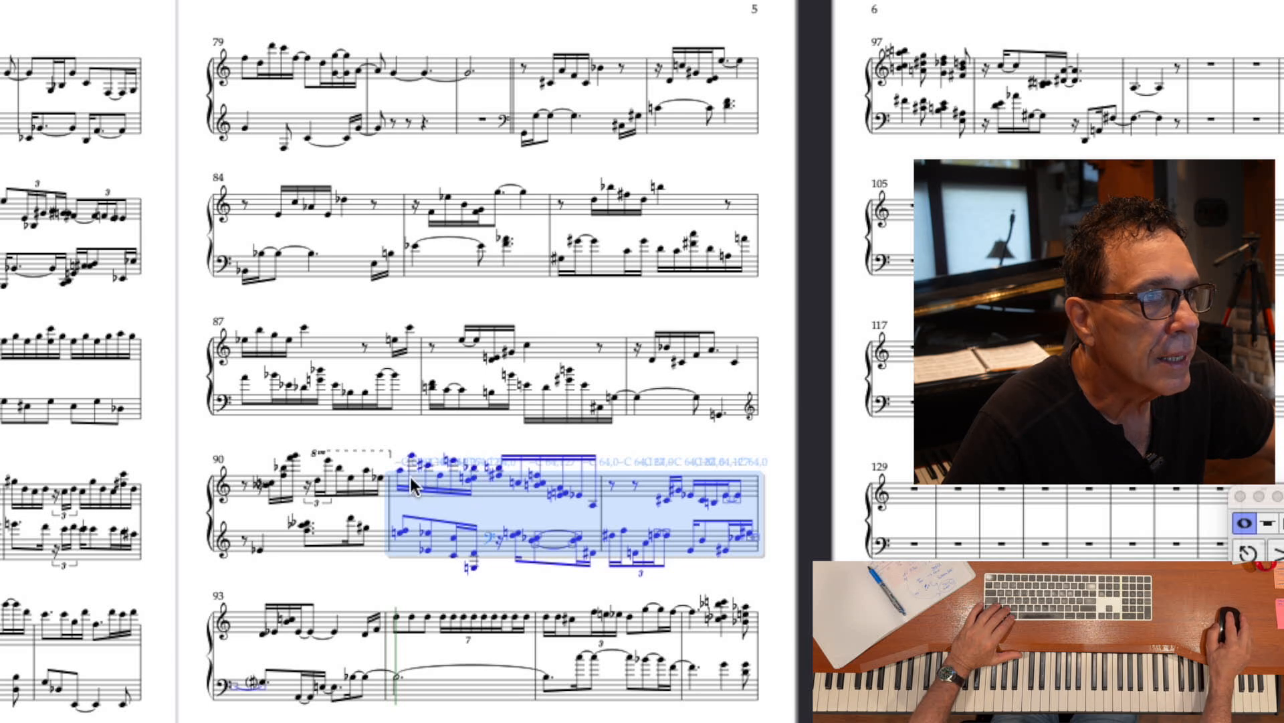
scroll(412, 476, left, 1)
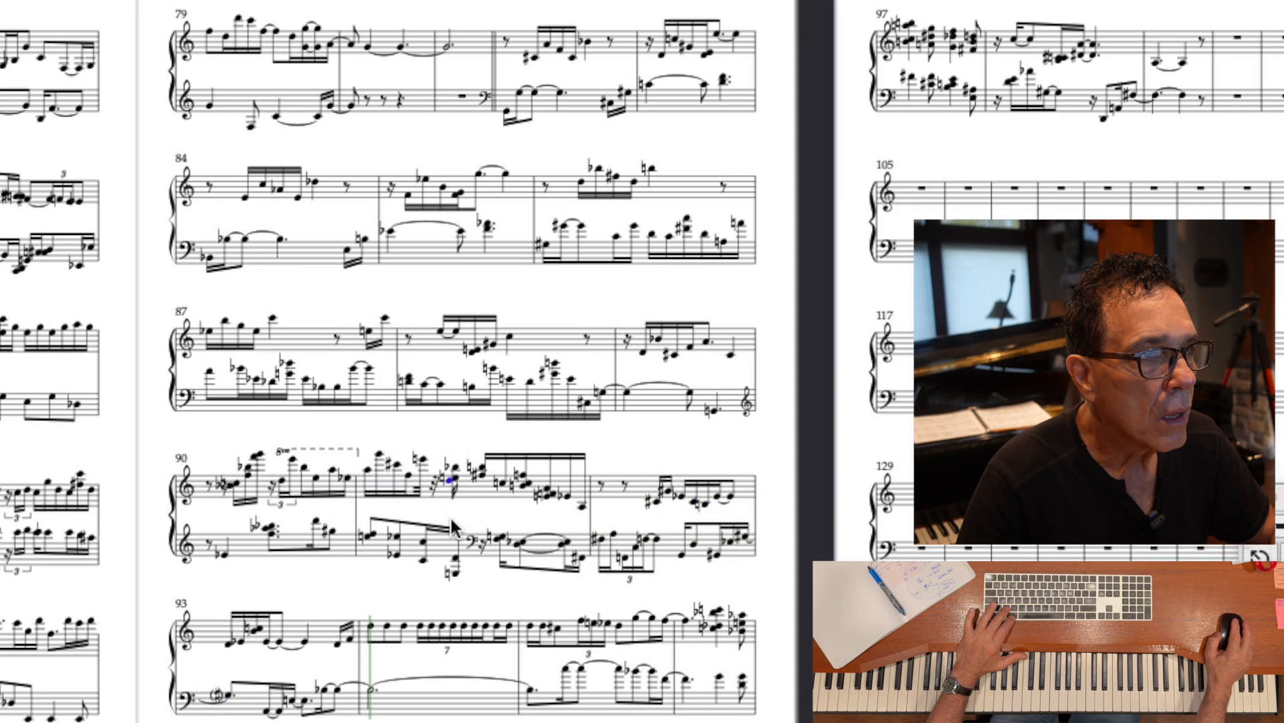
click(452, 522)
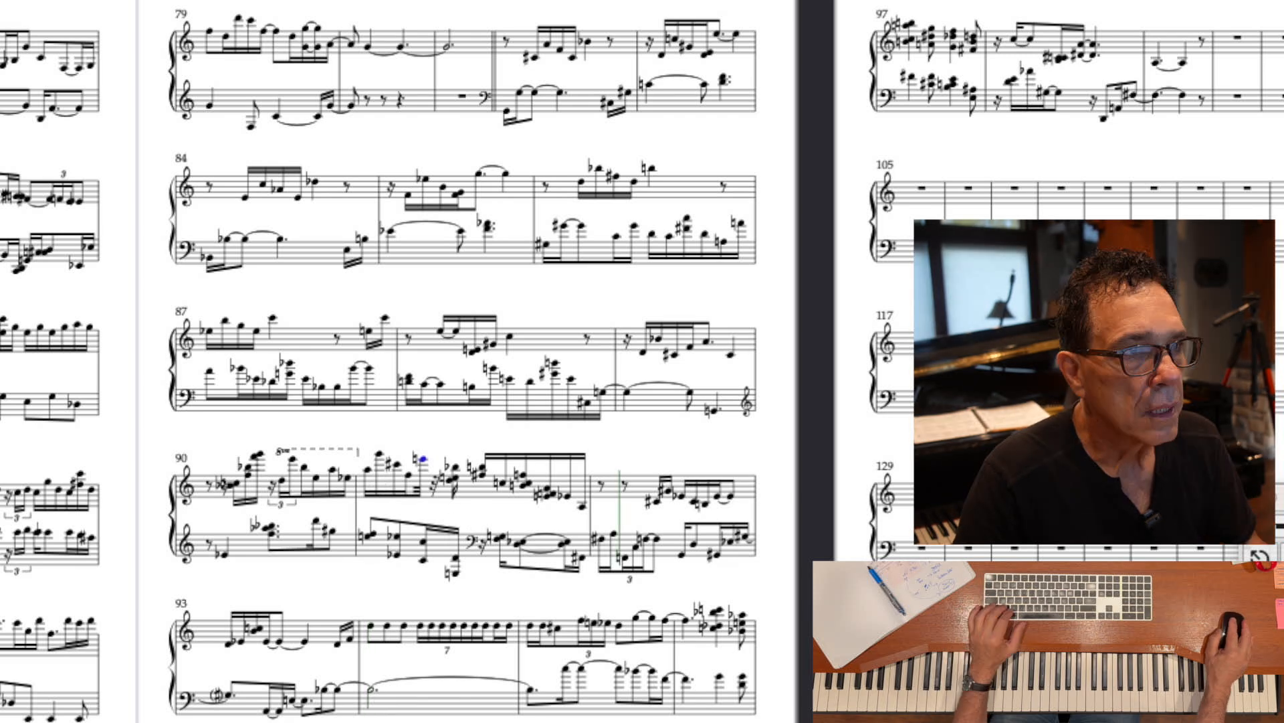
key(super+z)
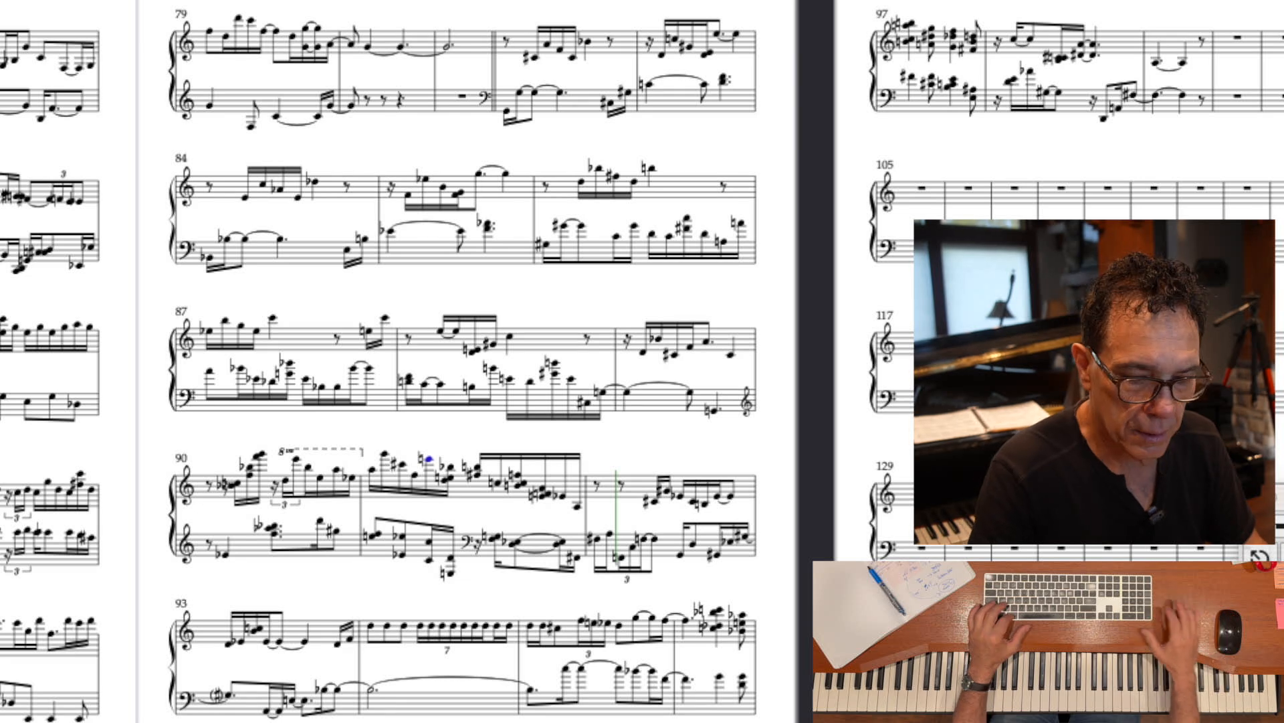
key(super+5)
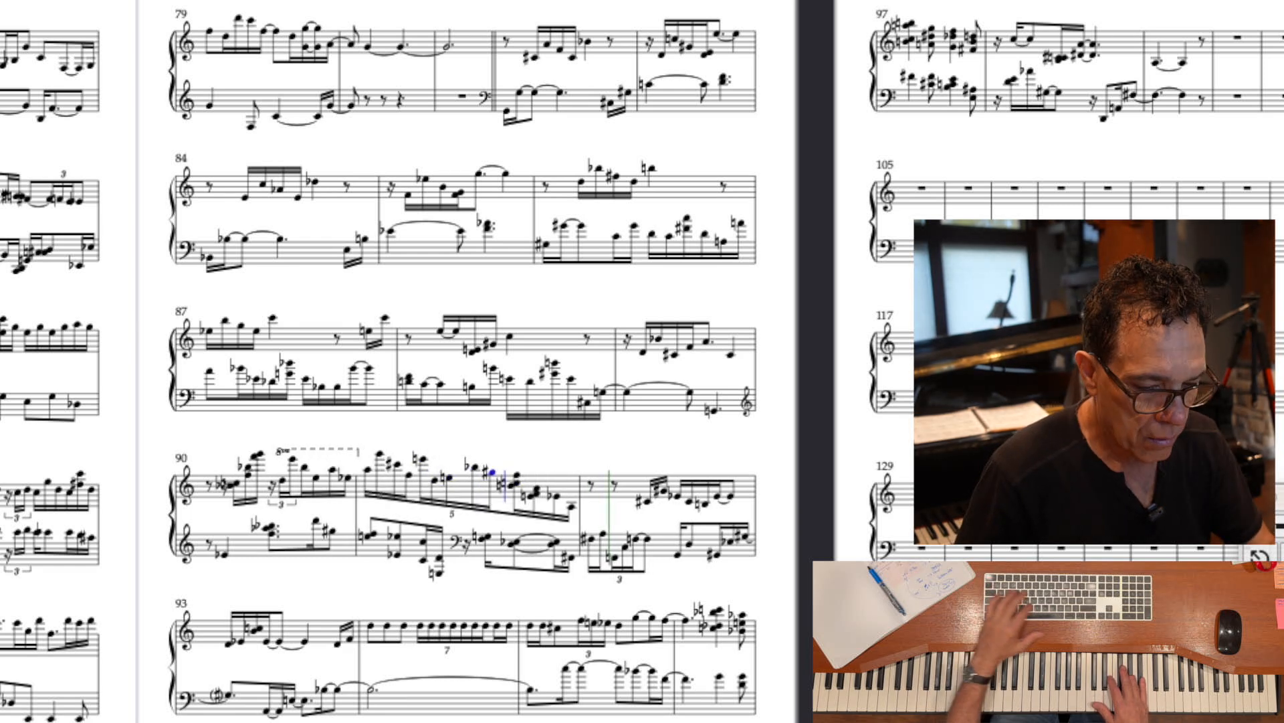
key(Down)
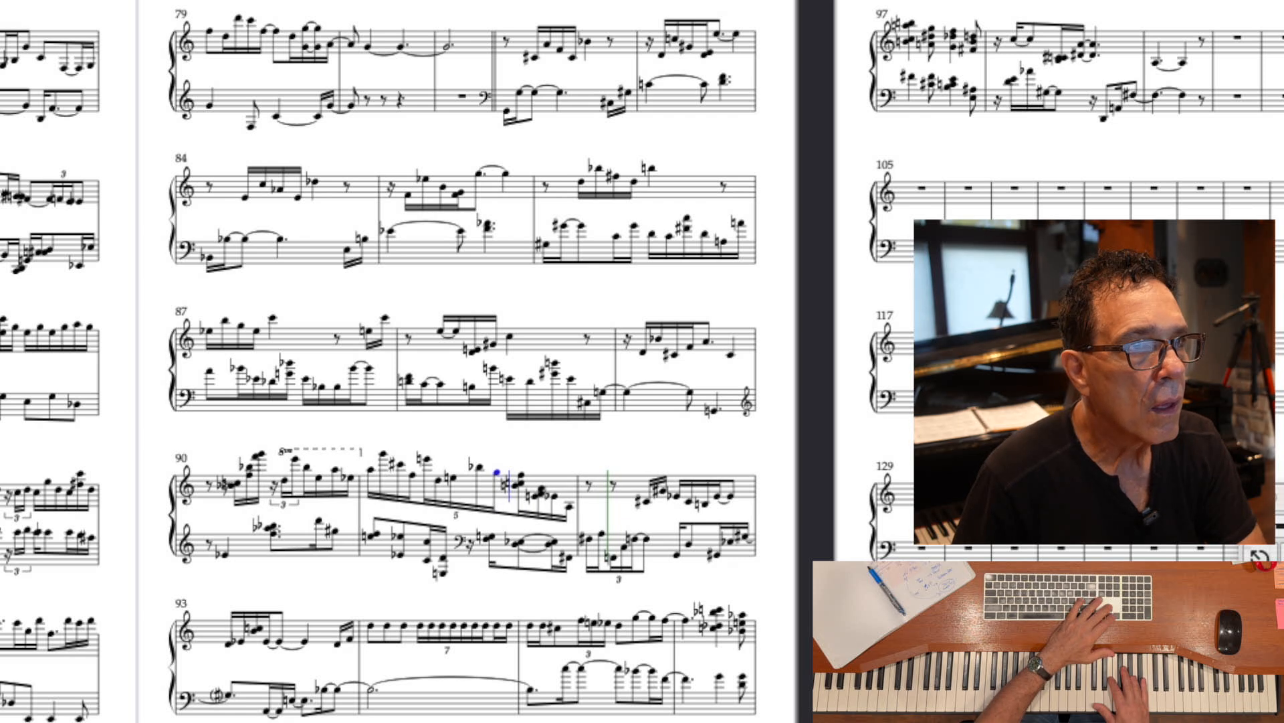
- Step through the upper-staff run of bar 91 note by note to check its pitches
scroll(461, 361, down, 1)
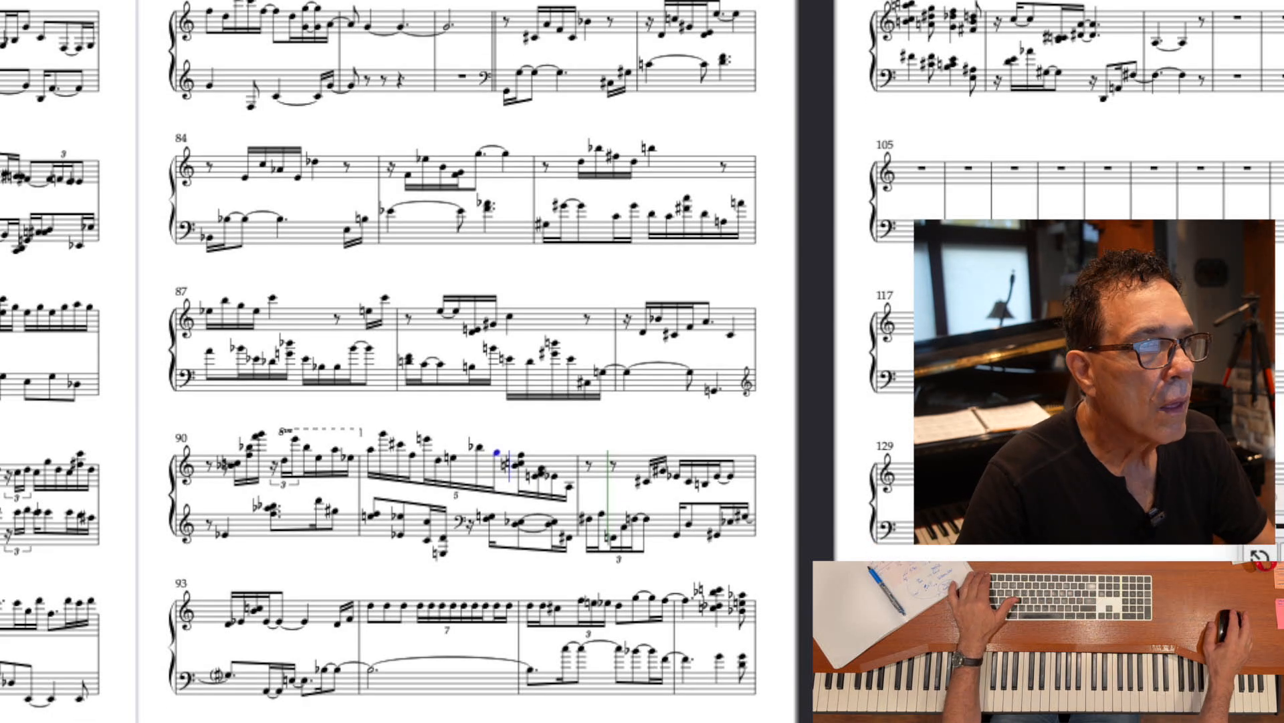
click(373, 450)
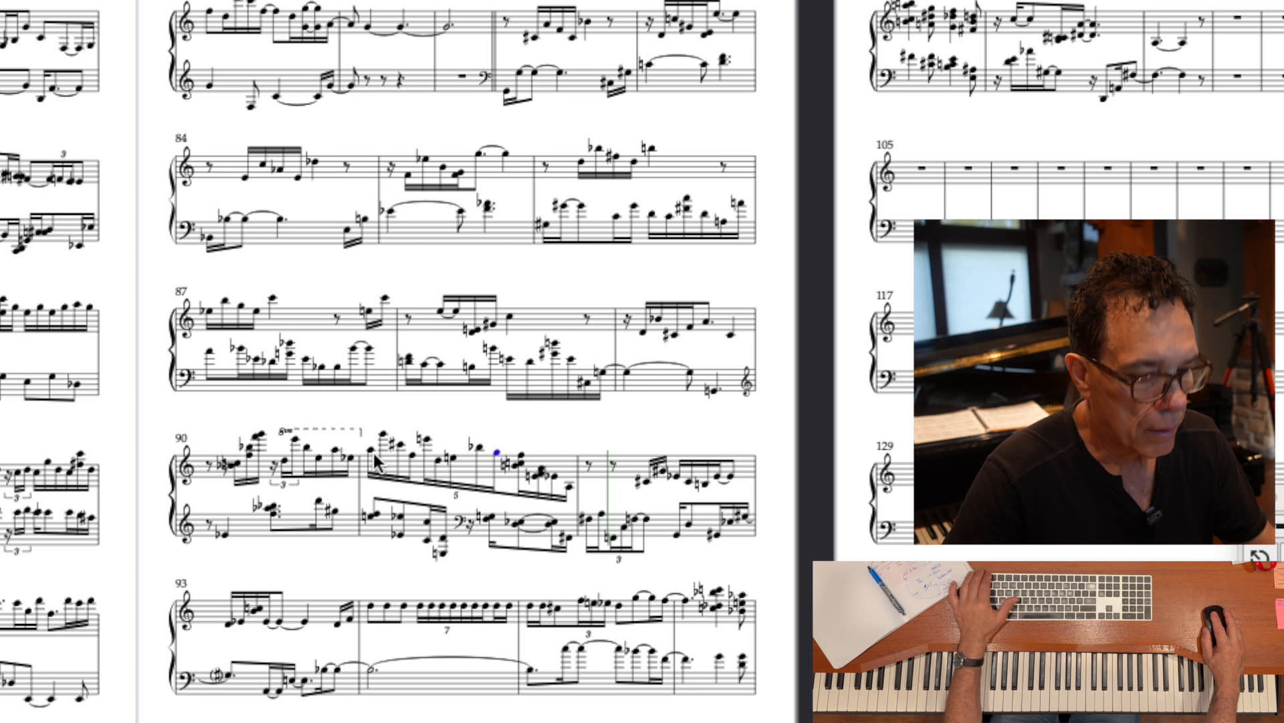
key(Right)
key(Right)
key(Right)
key(Right)
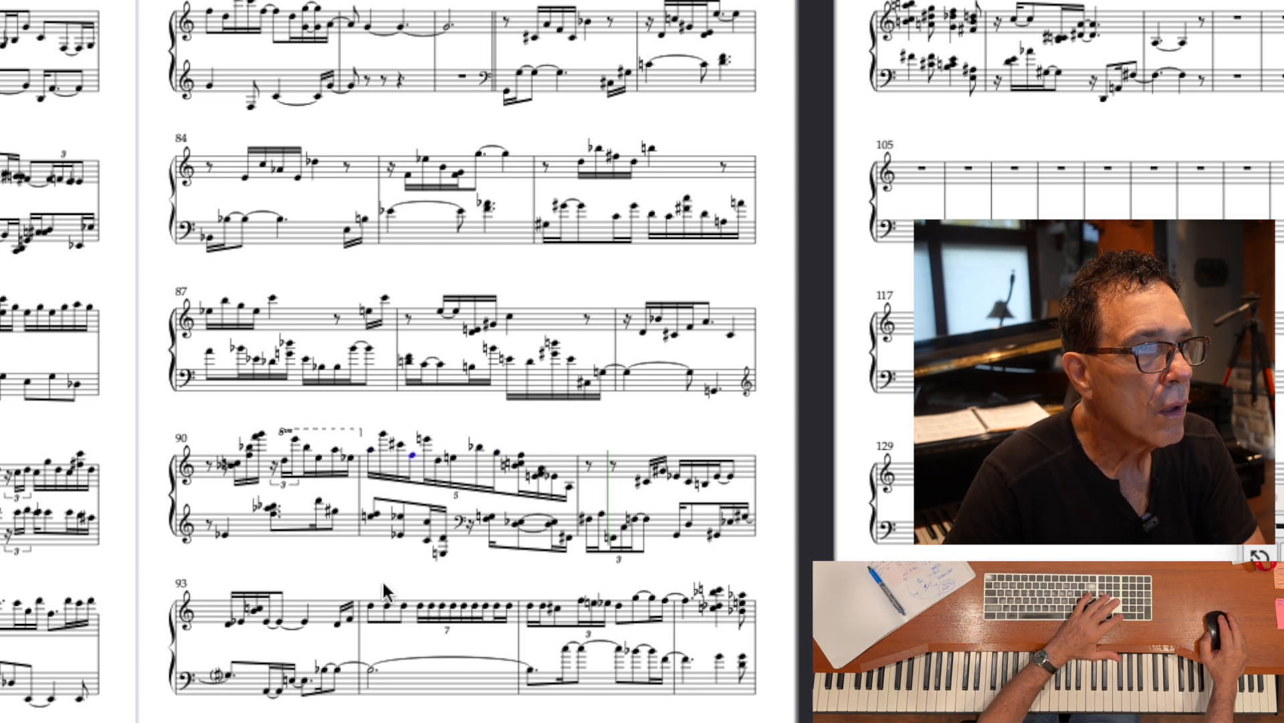
key(Right)
key(Right)
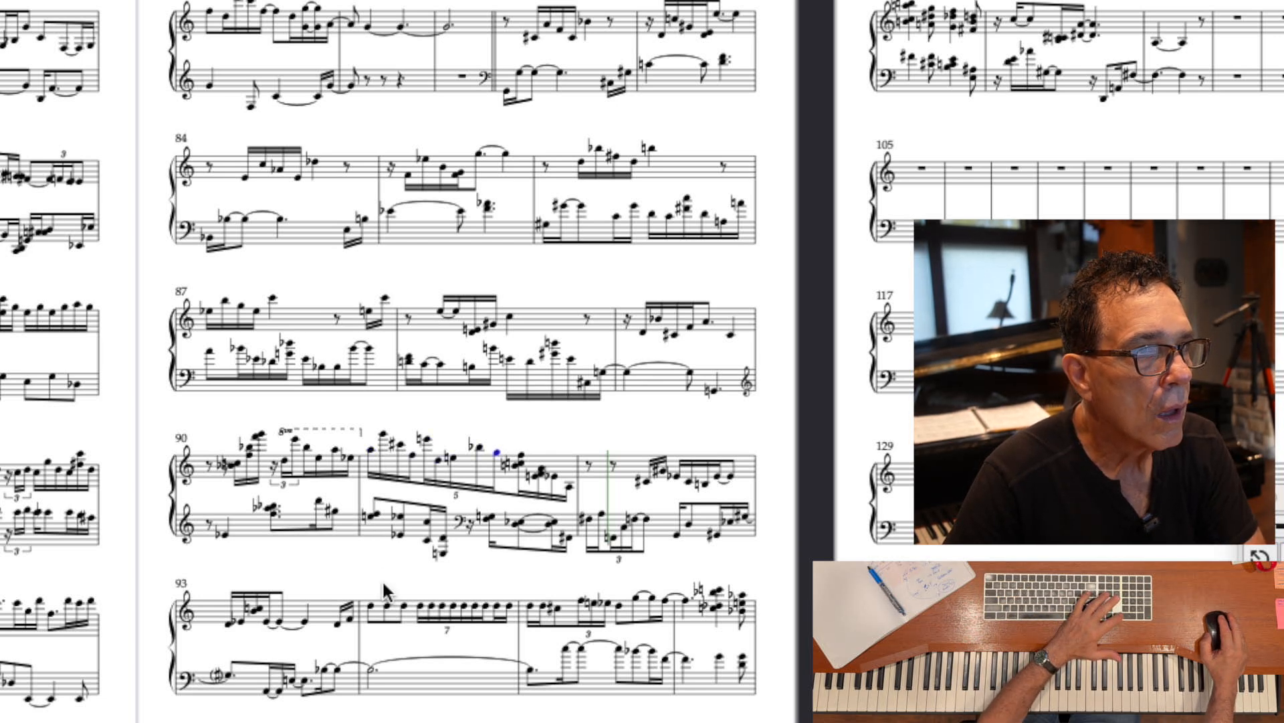
scroll(383, 579, right, 2)
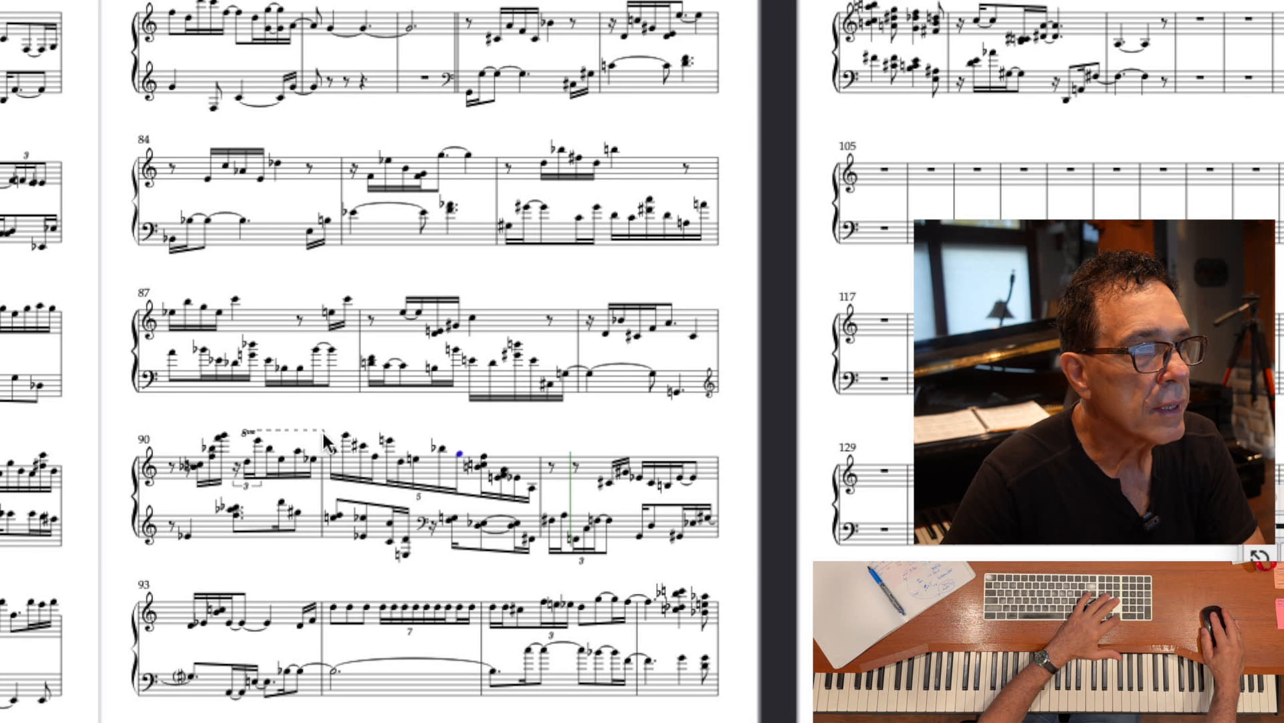
- Play back the score from bar 91's first upper-staff note and select the lower chord note late in the run
click(332, 451)
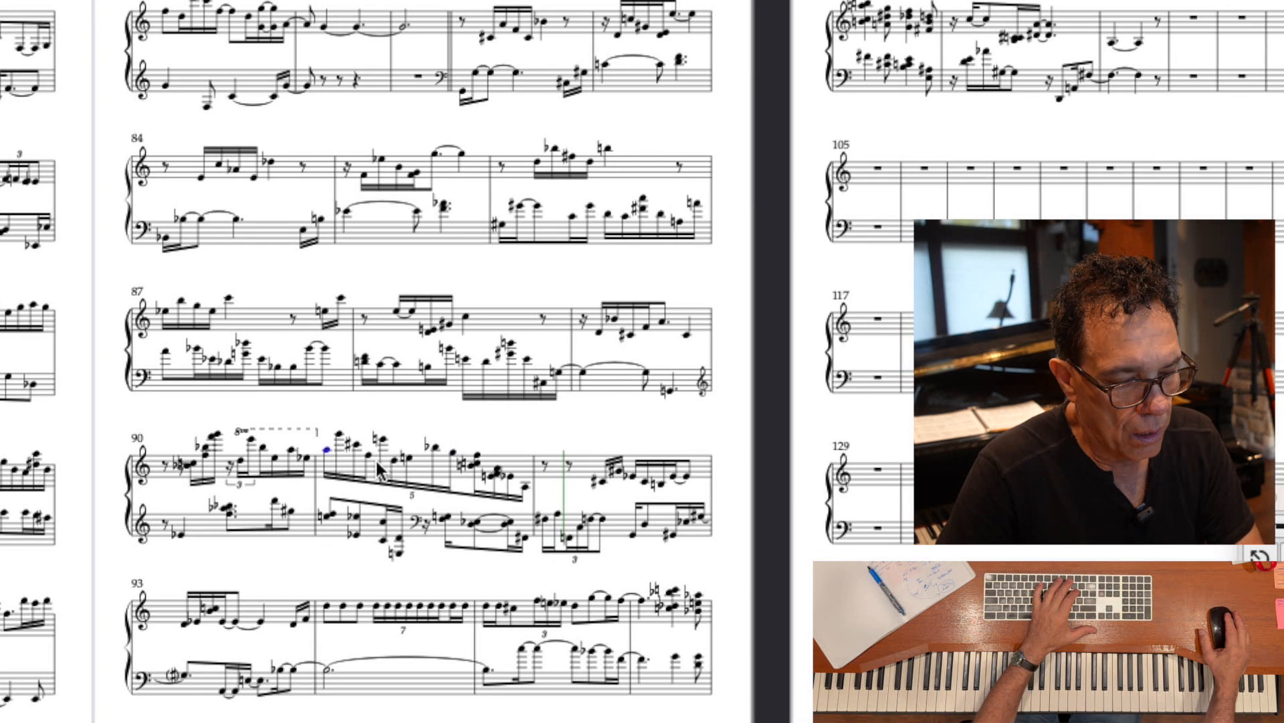
key(space)
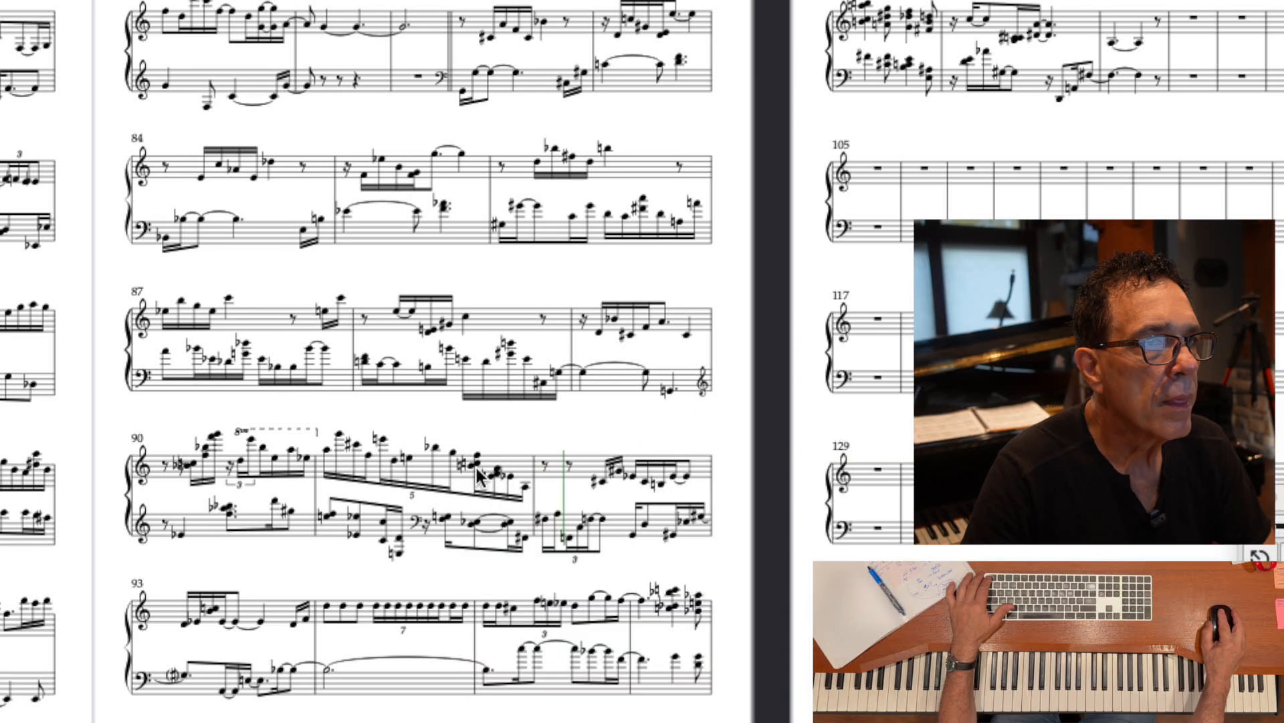
click(473, 466)
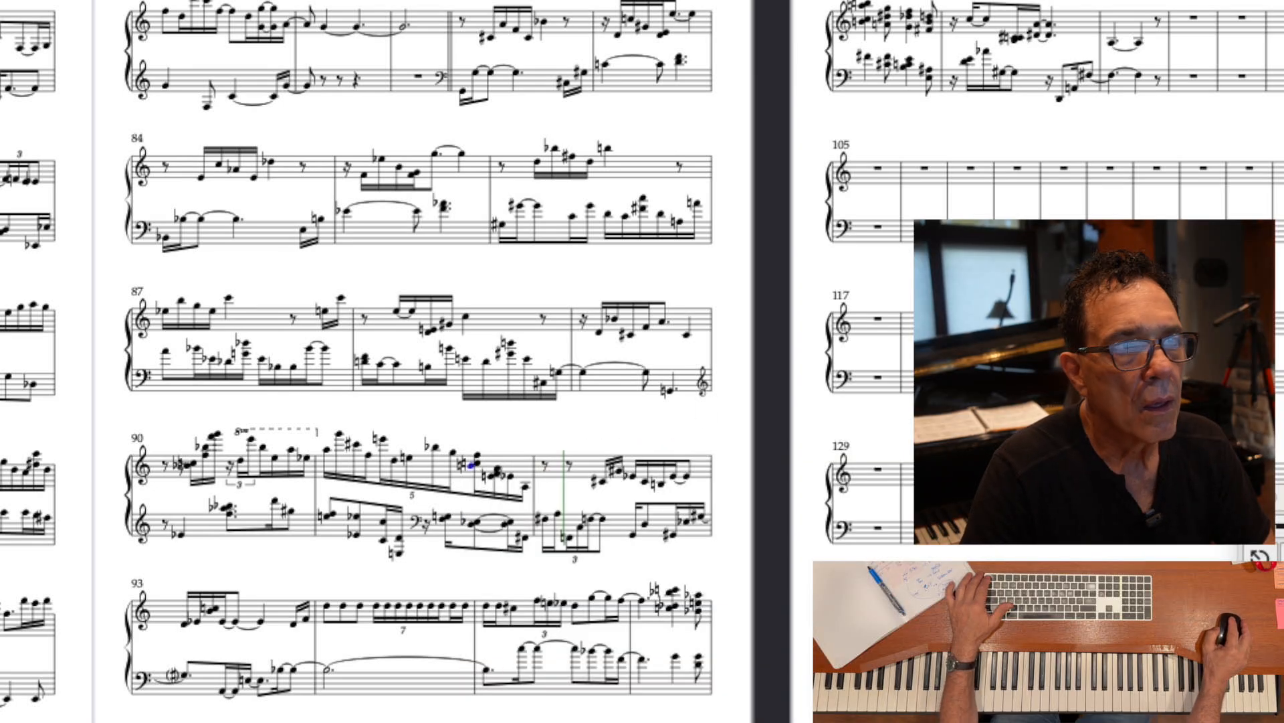
- Rewrite the end of bar 91's upper-staff run as single notes and play back the score from the run's first note
key(1)
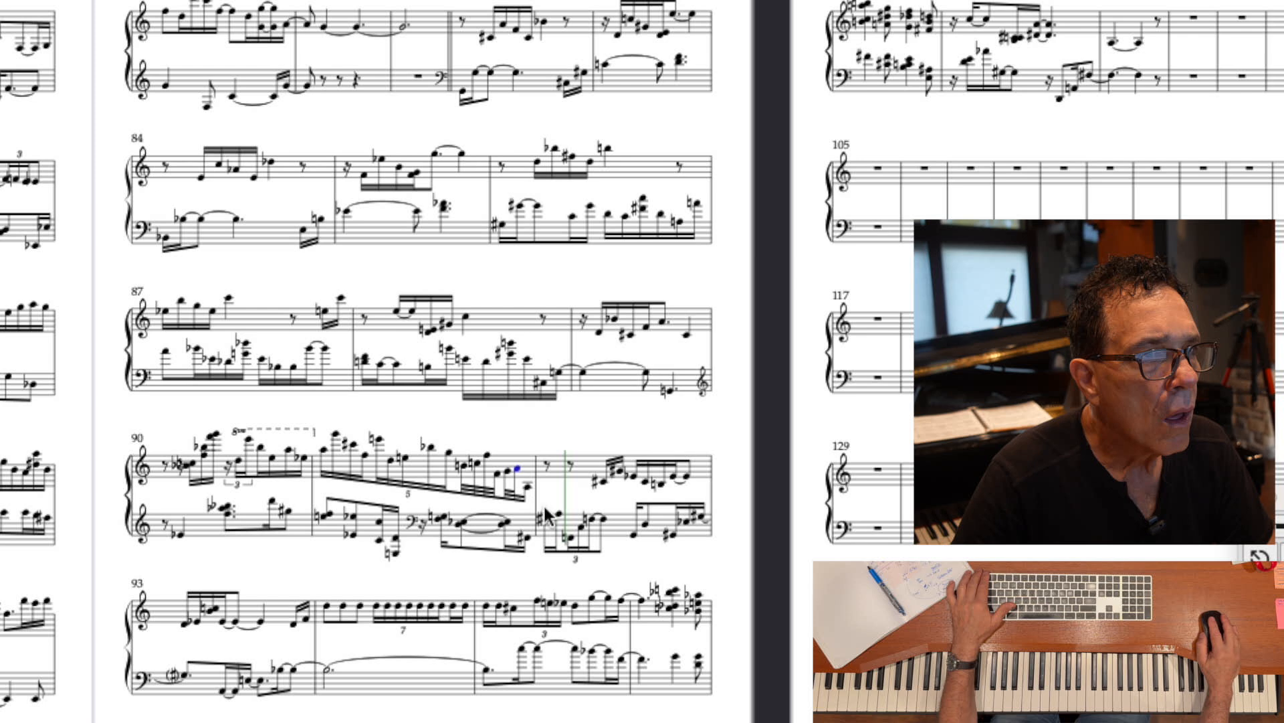
click(324, 448)
key(p)
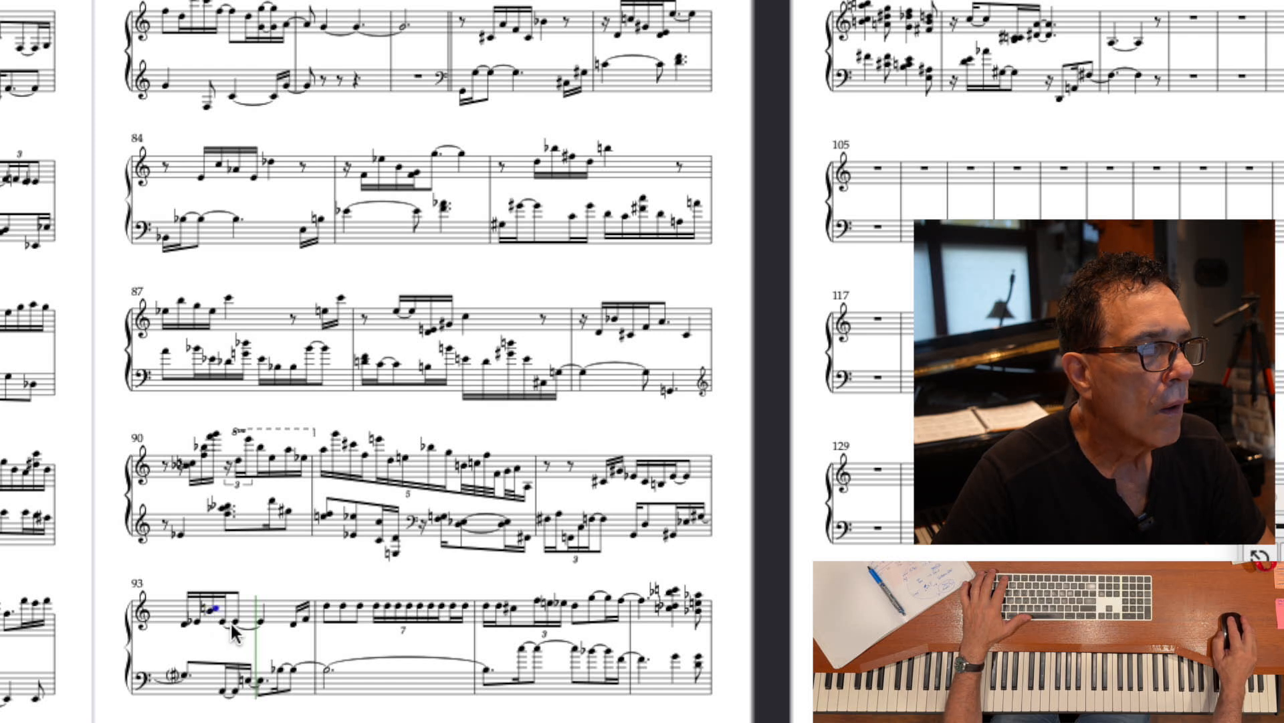
- Rewrite the opening of bar 93's upper staff with a triplet, splitting its chord, and select the first septuplet note in bar 94
click(196, 622)
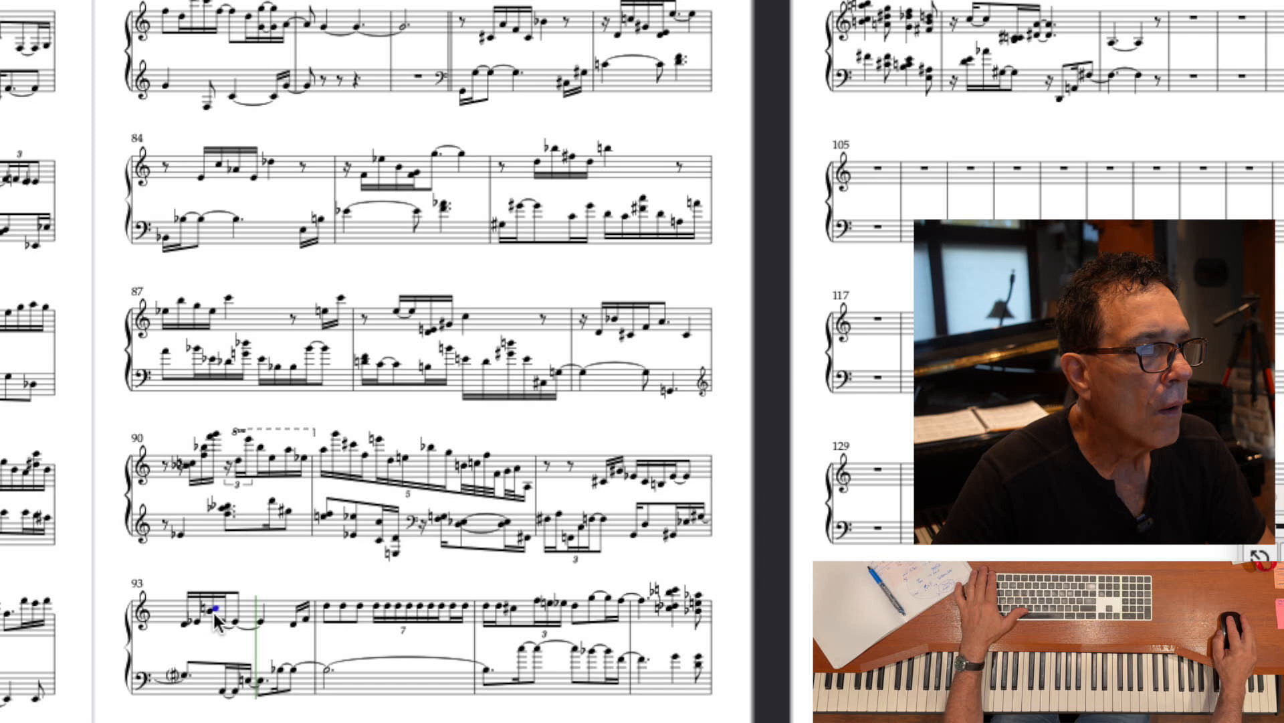
click(211, 610)
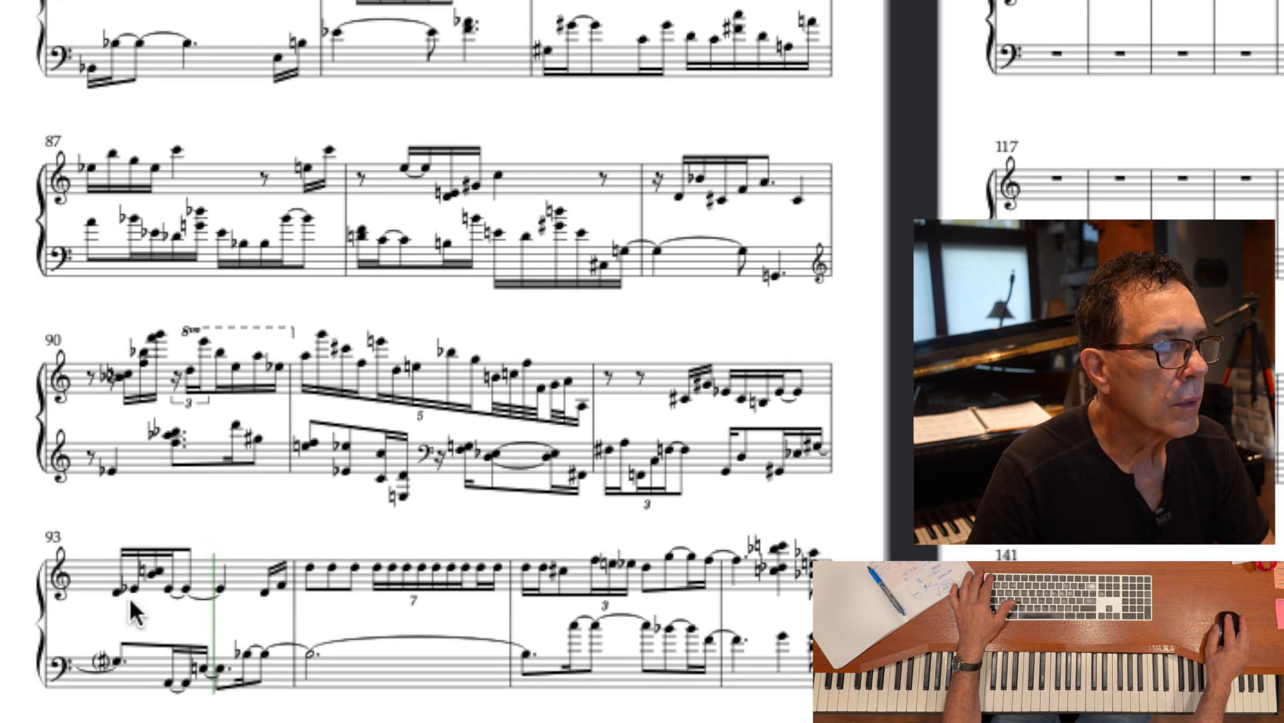
click(118, 592)
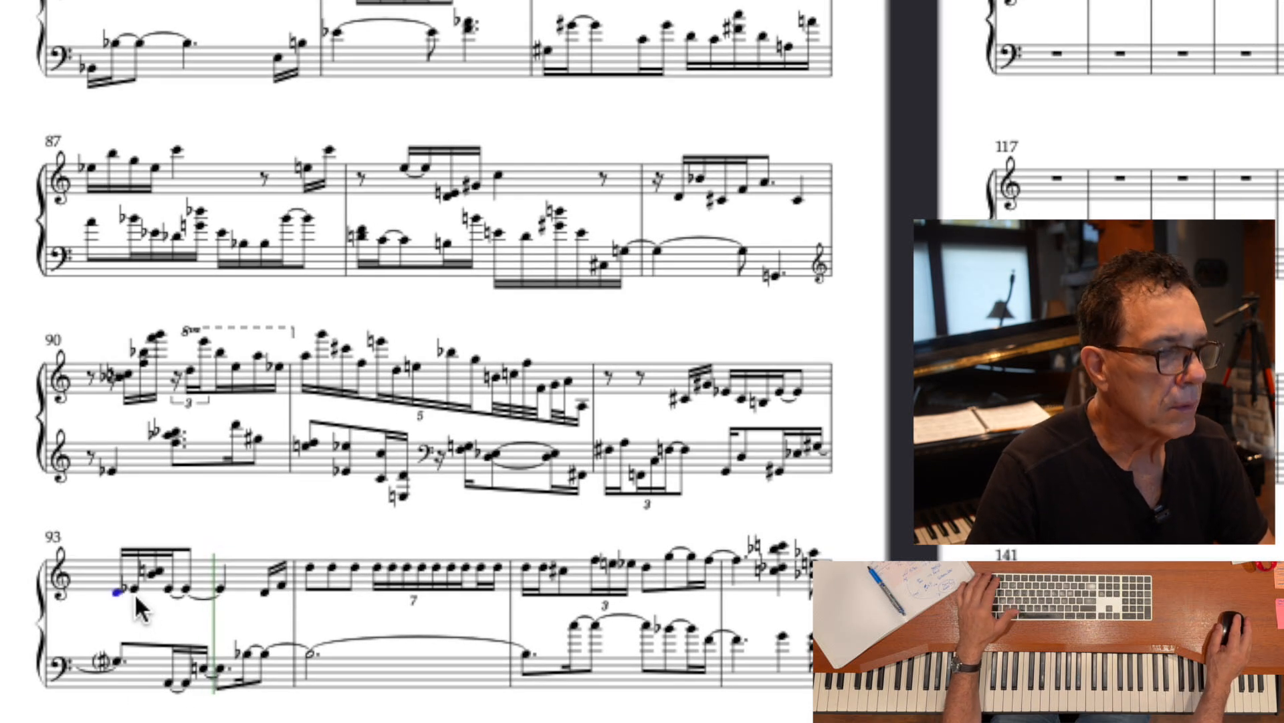
key(super+3)
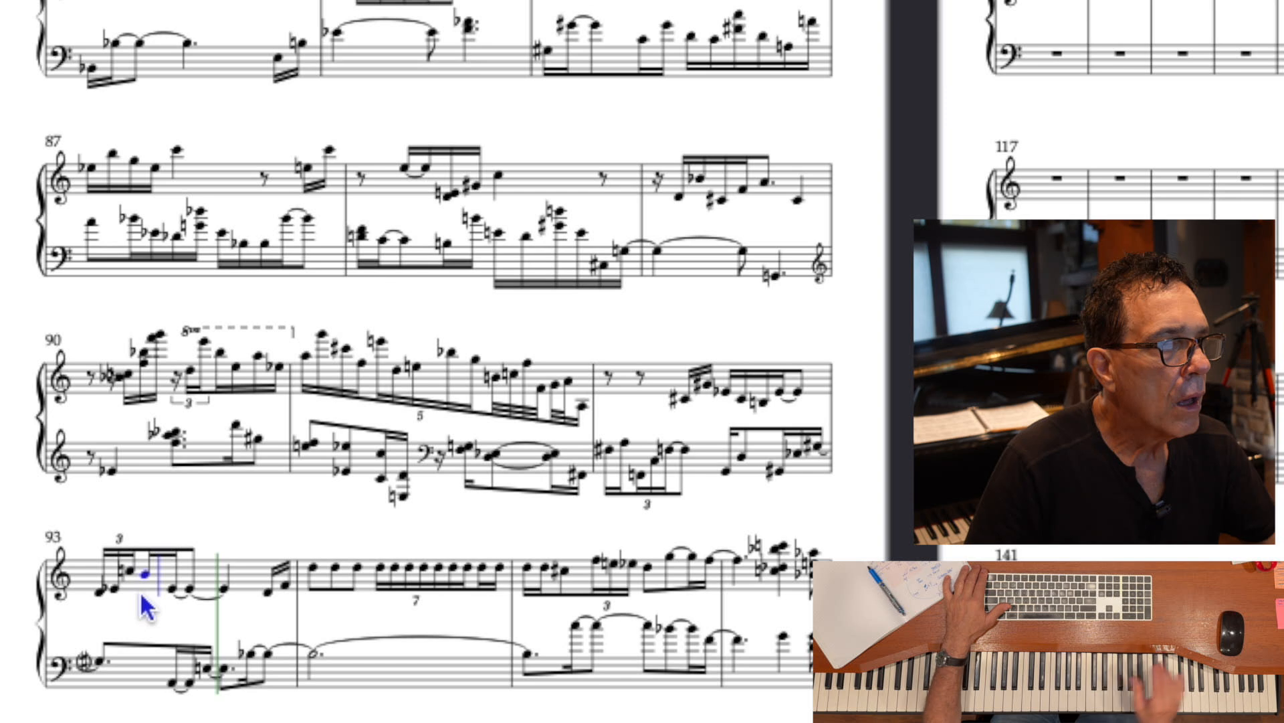
key(Escape)
key(Escape)
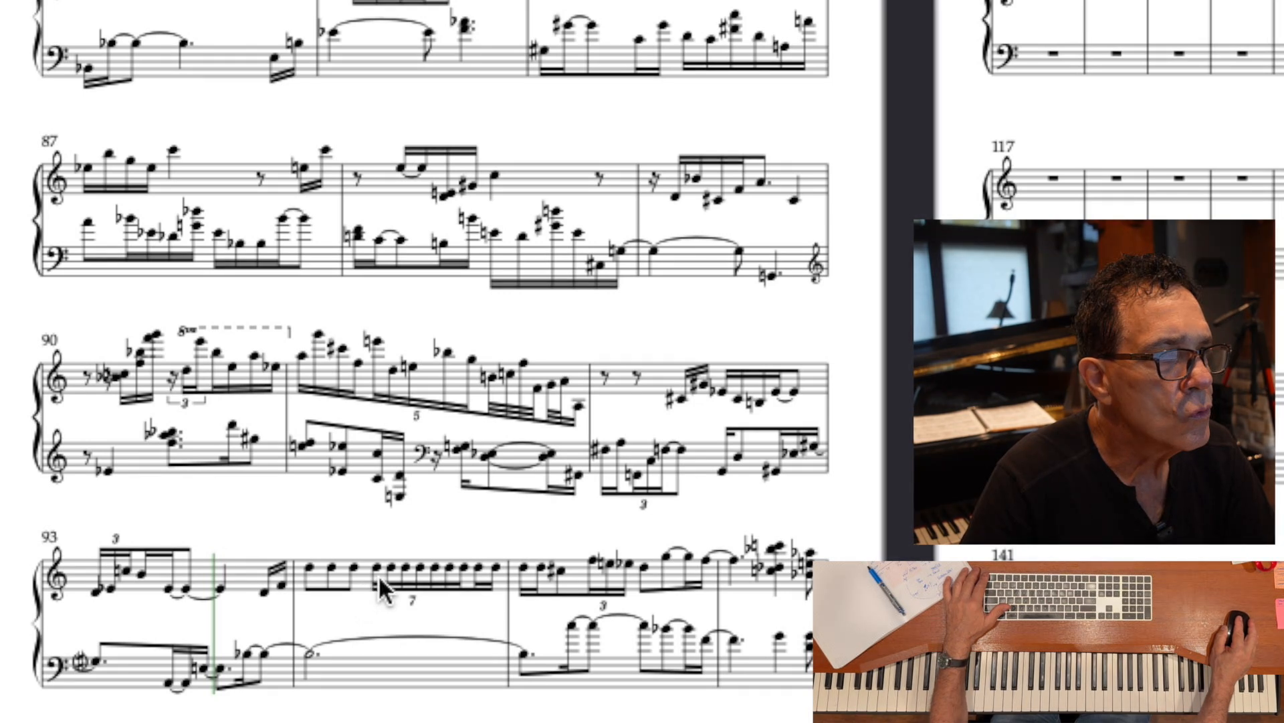
click(377, 569)
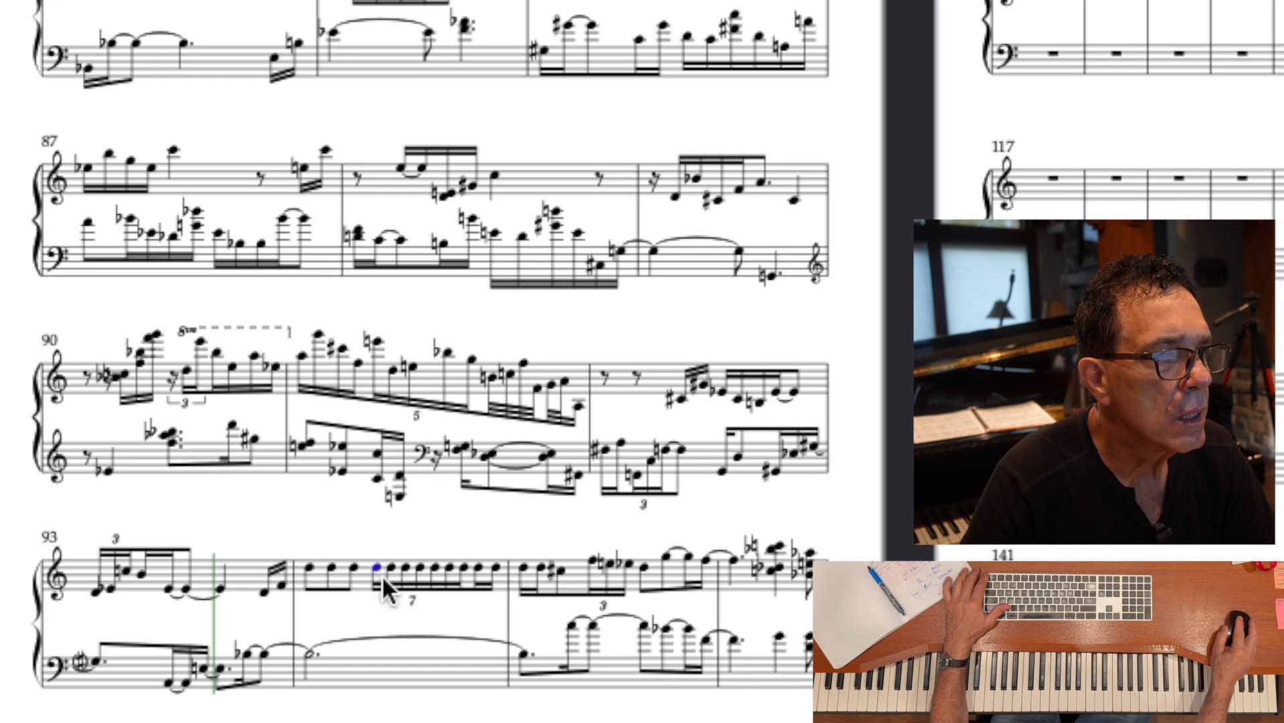
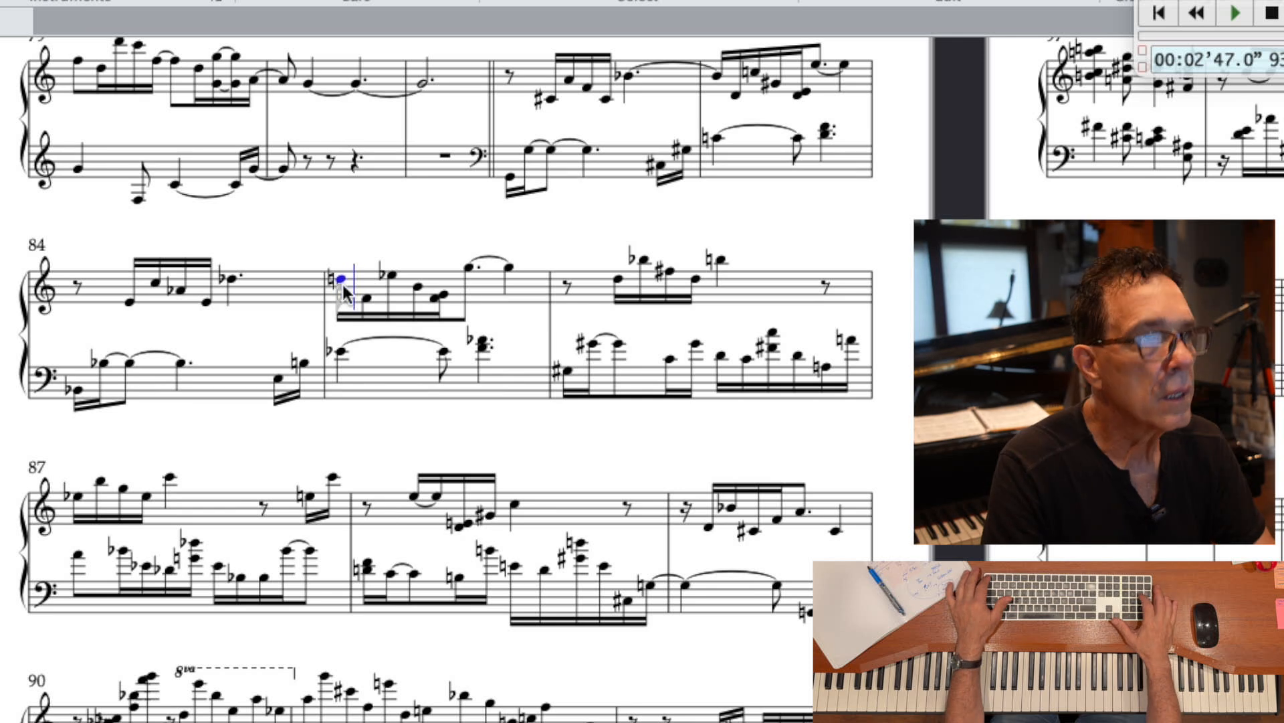
- Tie bar 84's dotted D-flat to a flattened first upper-staff note in bar 85, and dot the high B-natural in bar 86
key(KP_9)
key(Escape)
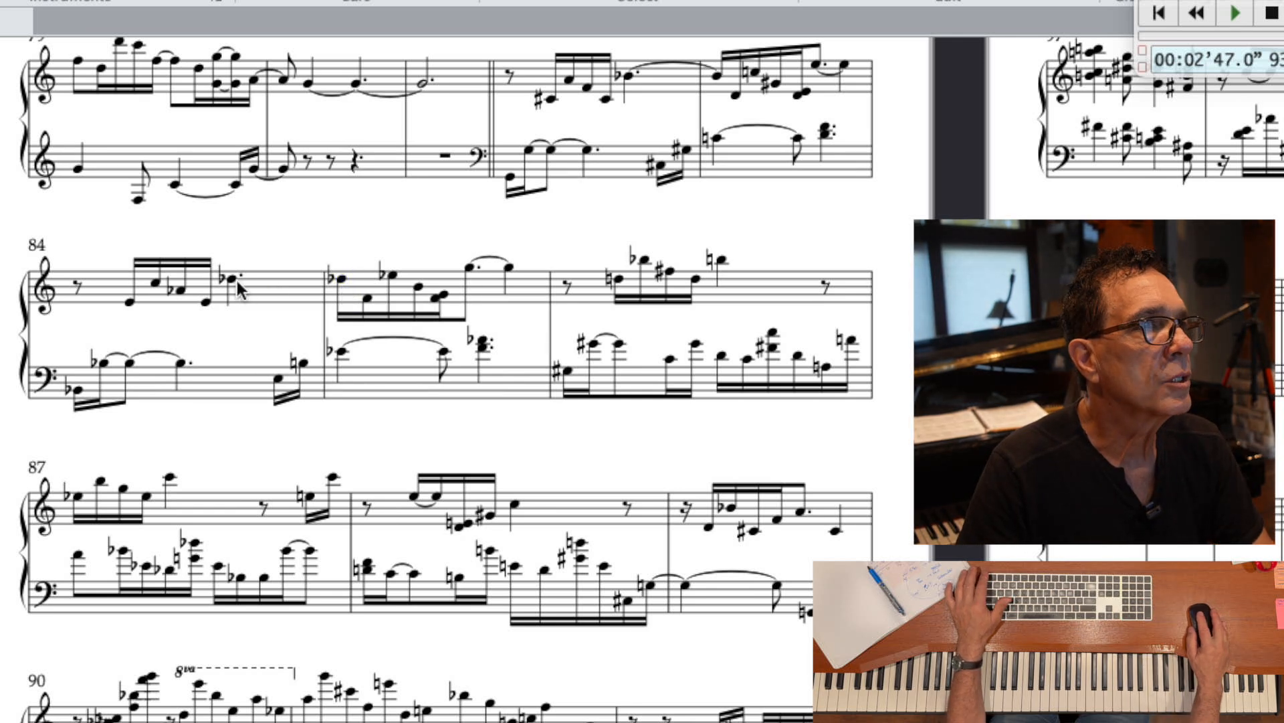
click(234, 279)
key(KP_Enter)
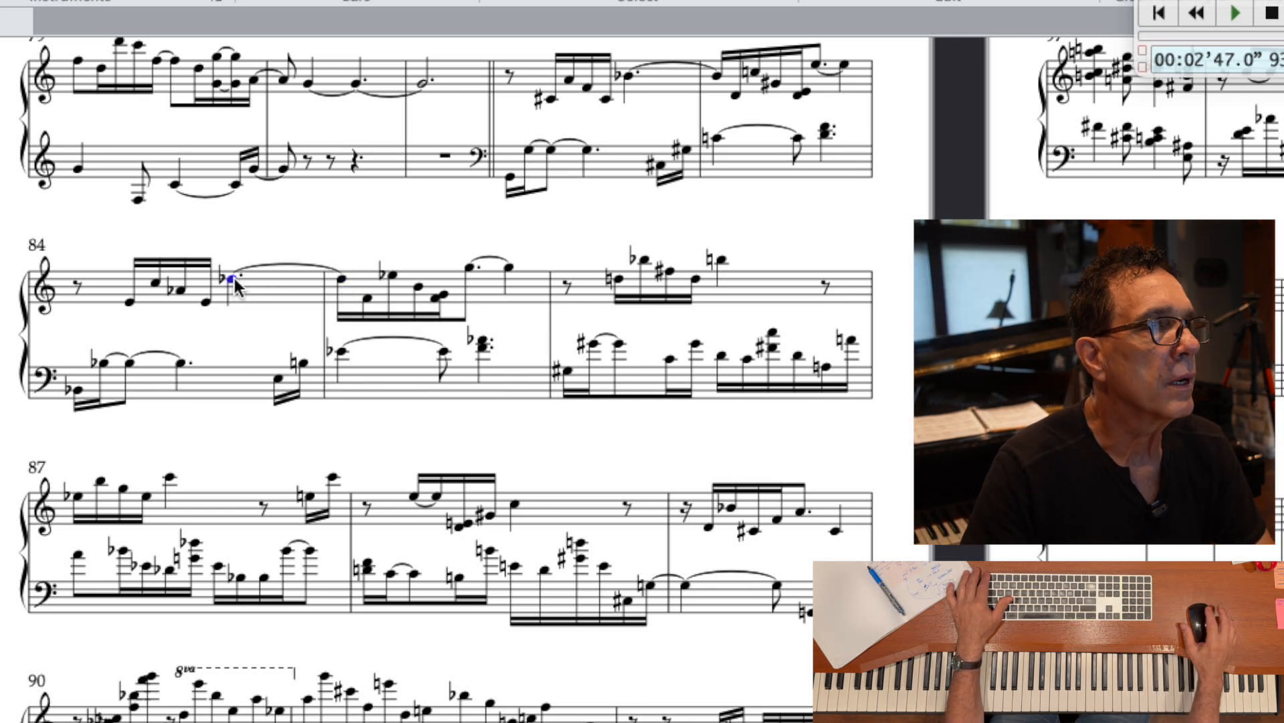
scroll(443, 363, up, 2)
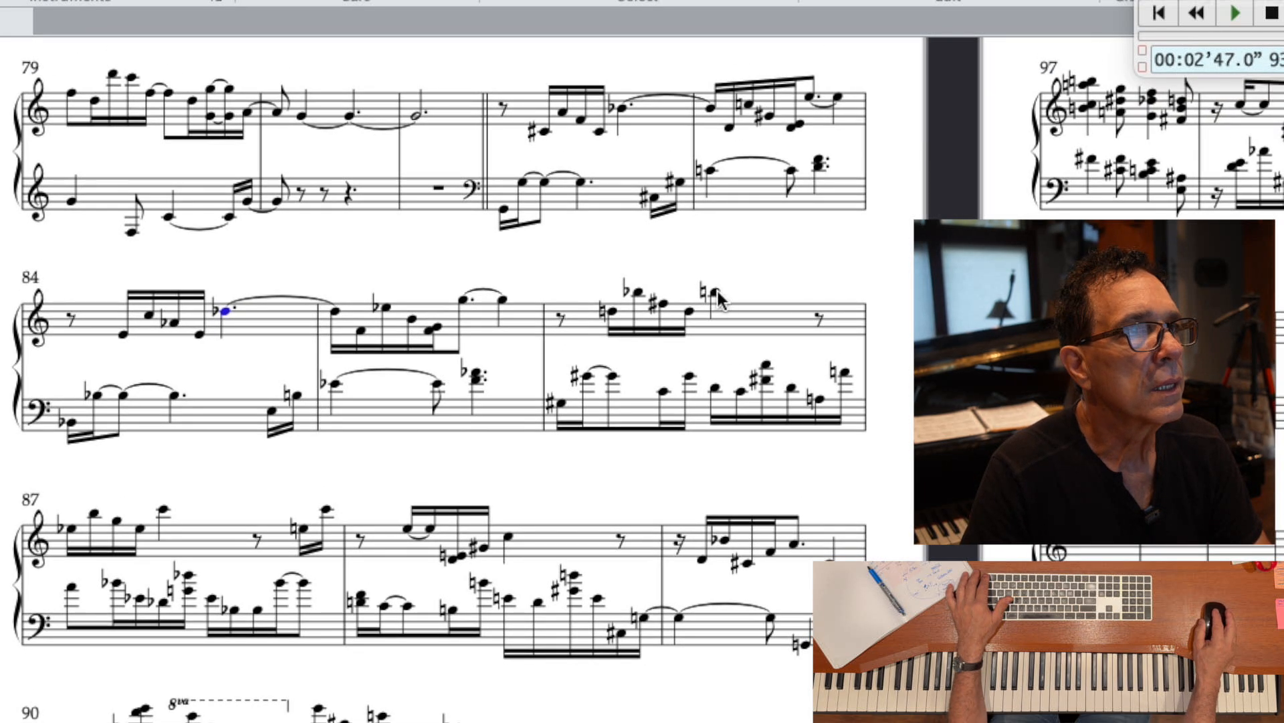
key(KP_Decimal)
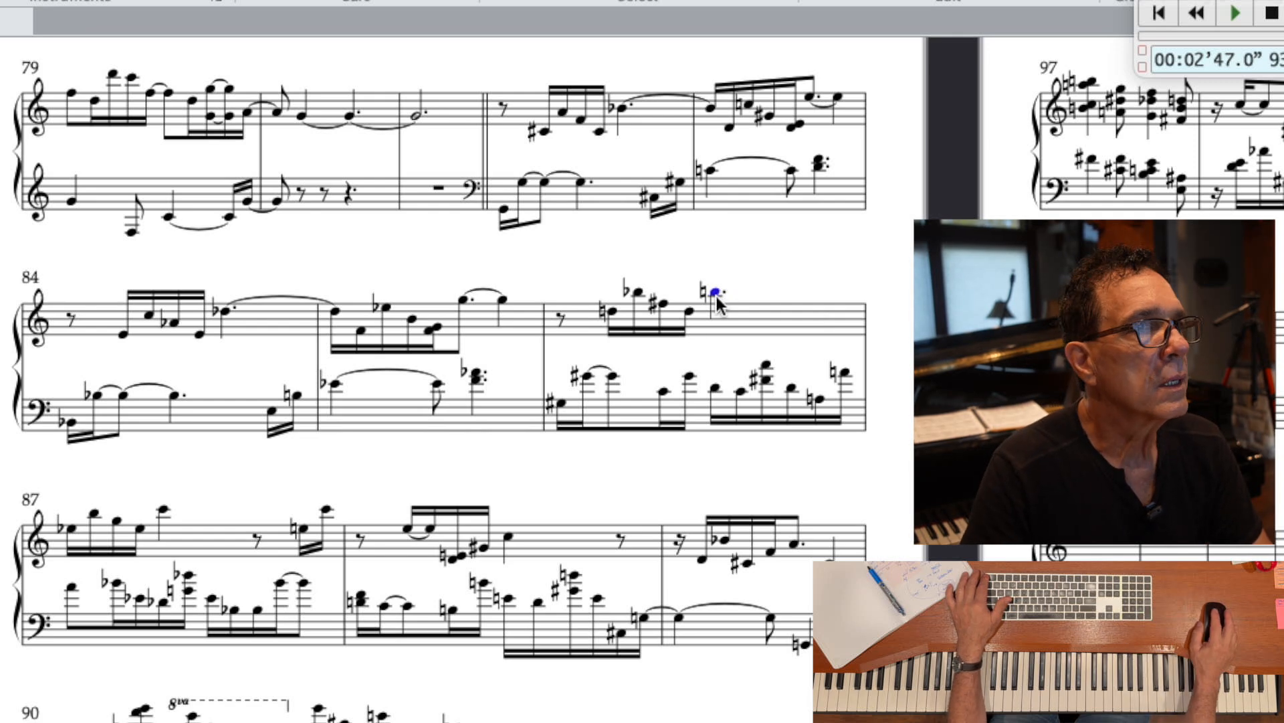
- Reset the beam groups of bar 83's upper staff, grouping 8ths as 3,3 and 16ths separately as 6,6
scroll(712, 325, up, 2)
scroll(712, 326, left, 3)
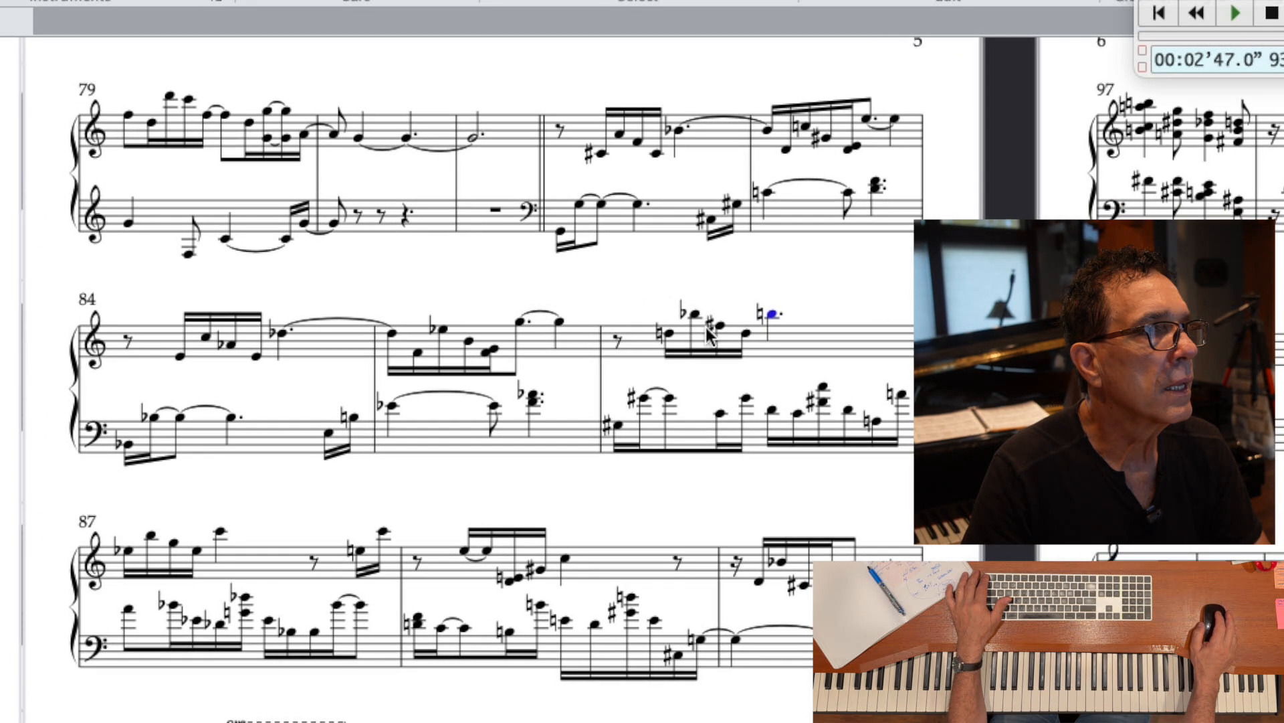
scroll(336, 485, up, 2)
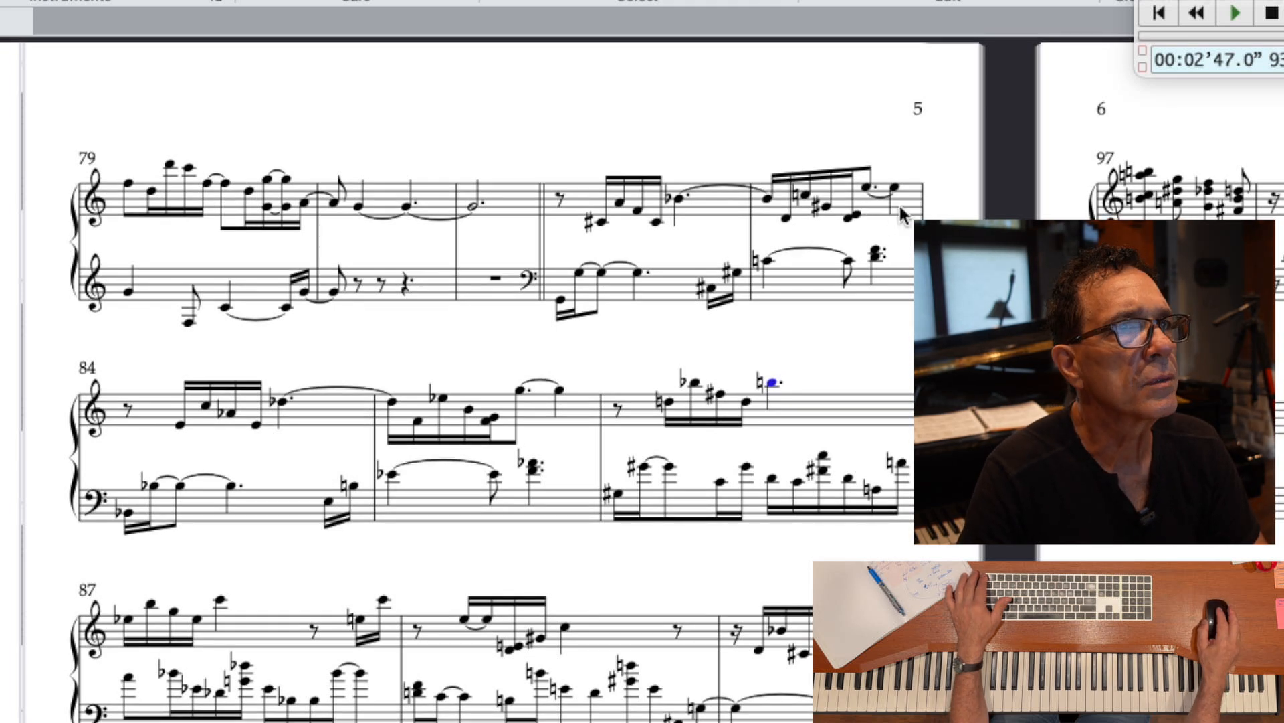
click(876, 207)
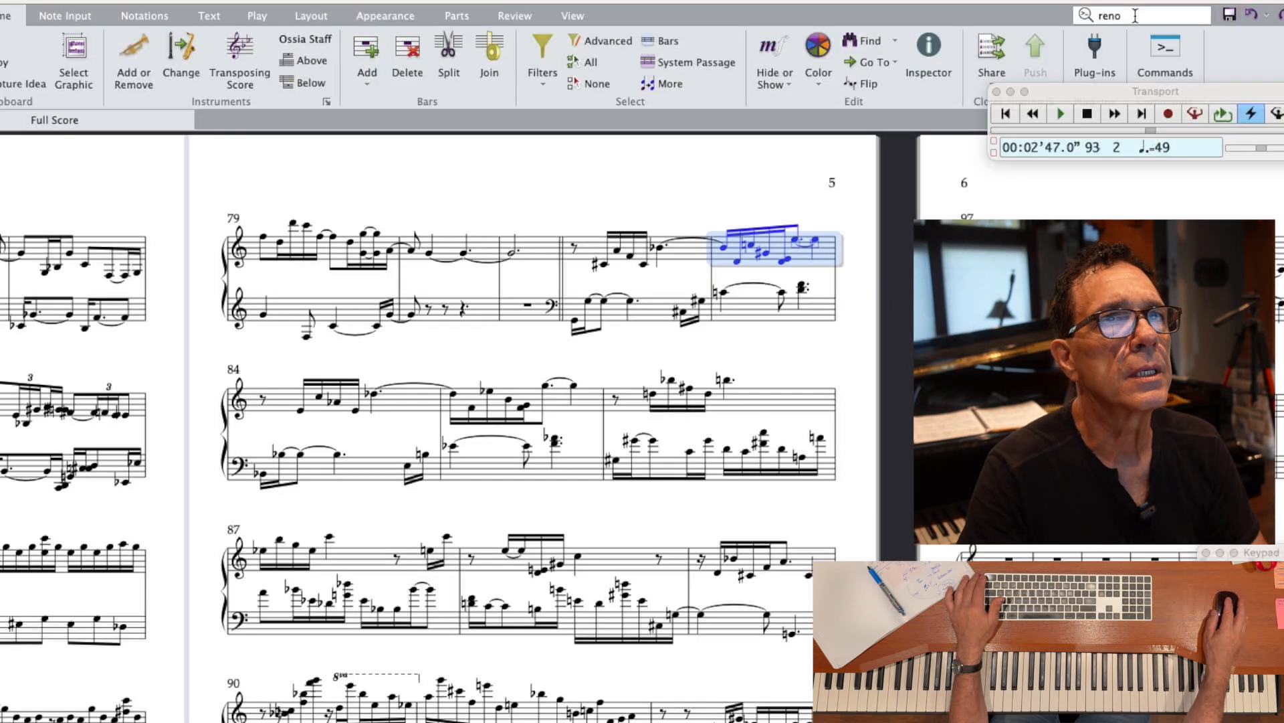
click(1136, 16)
text(re)
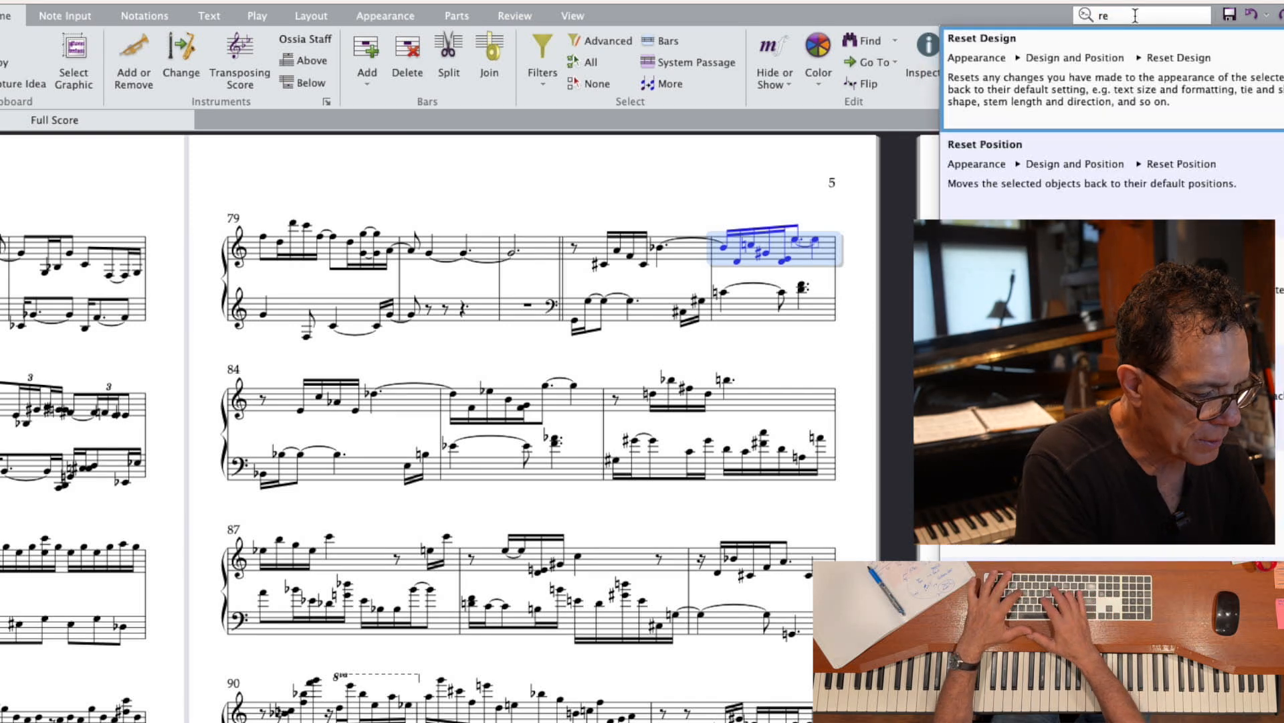
text(set be)
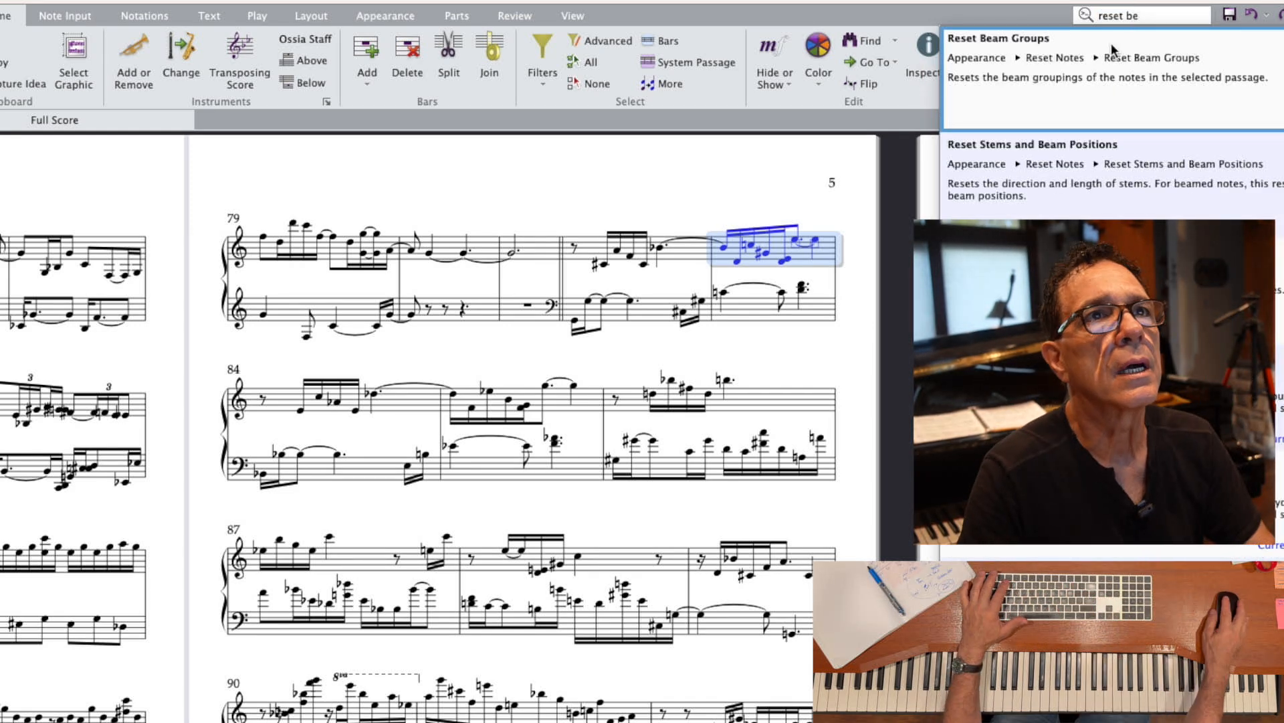
click(1078, 67)
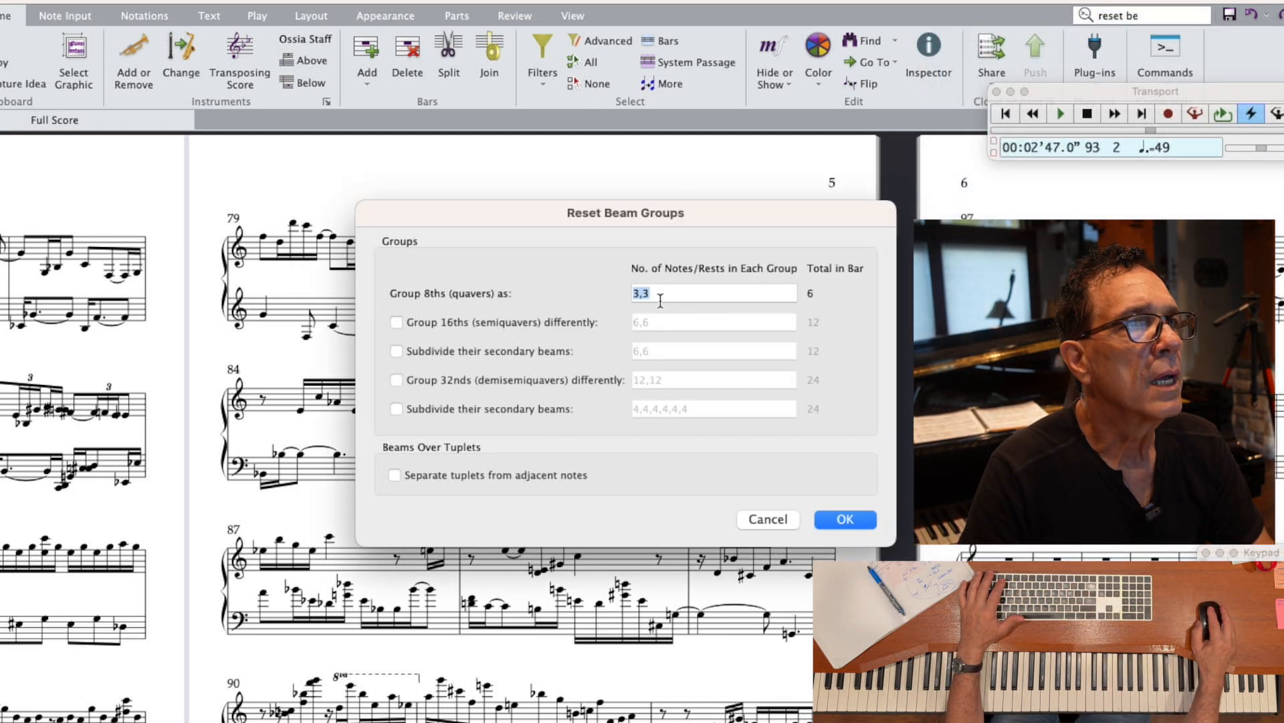
drag(716, 221, 683, 354)
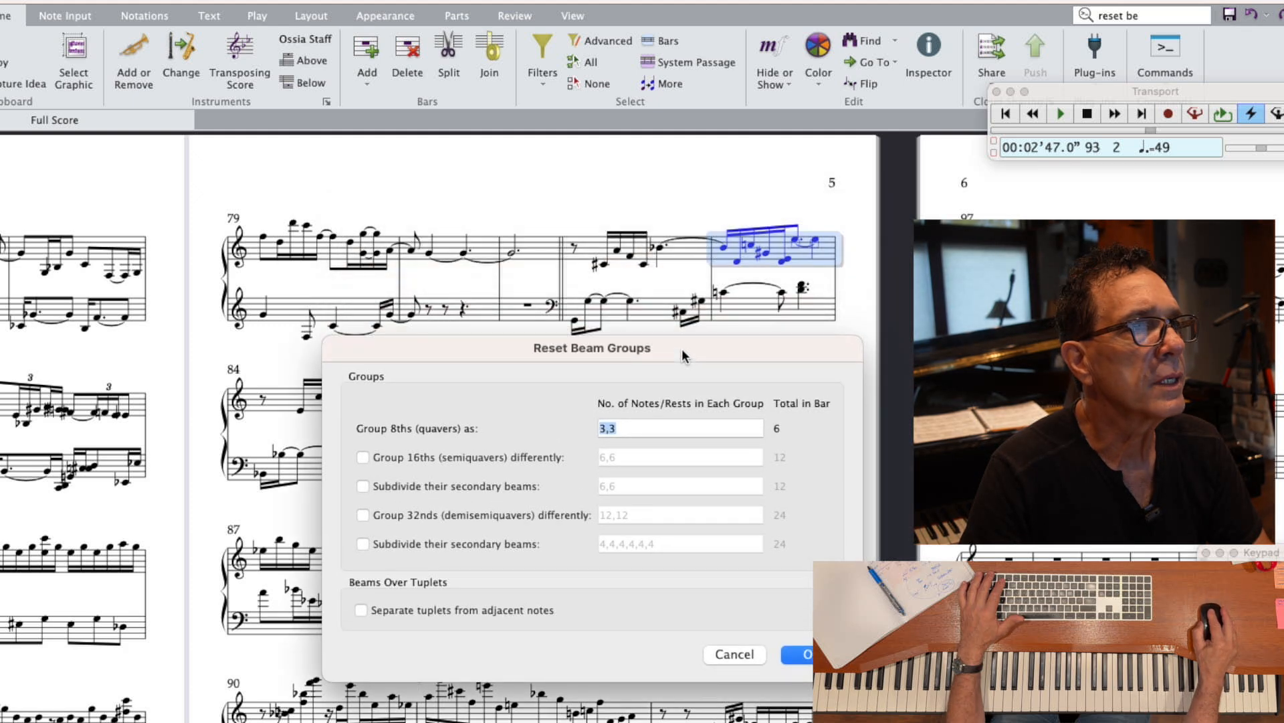
click(363, 457)
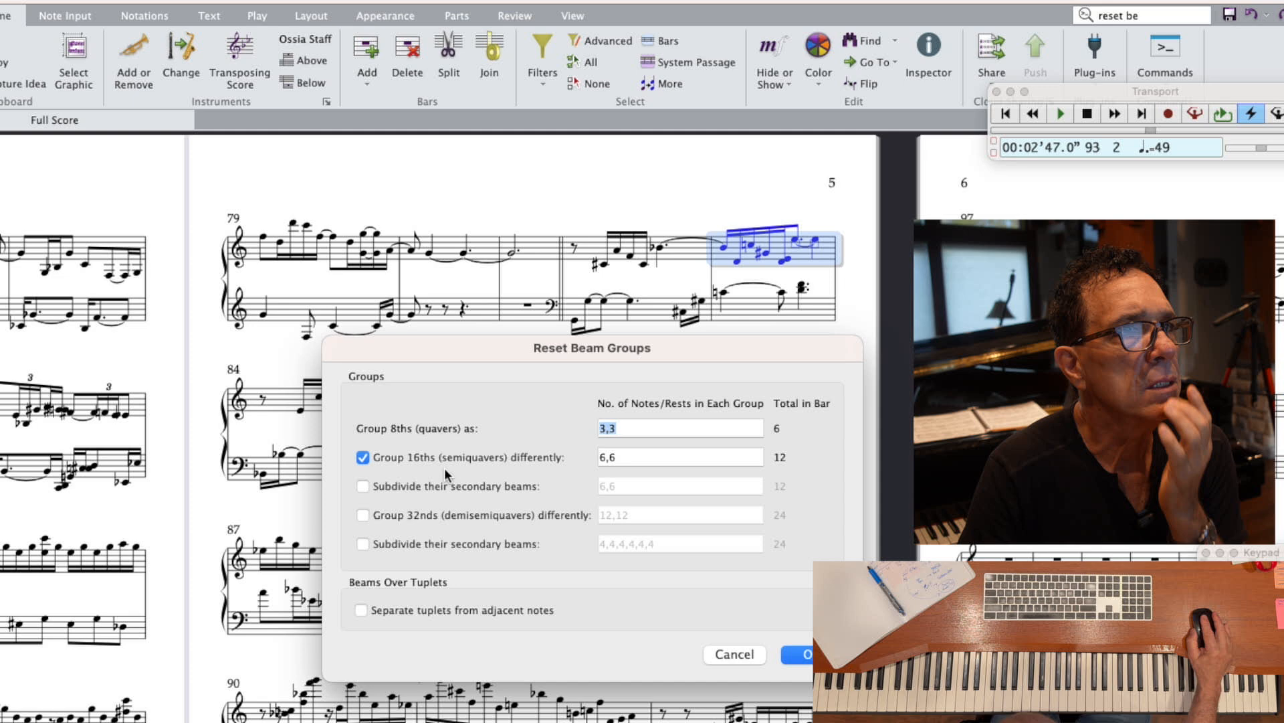
click(806, 655)
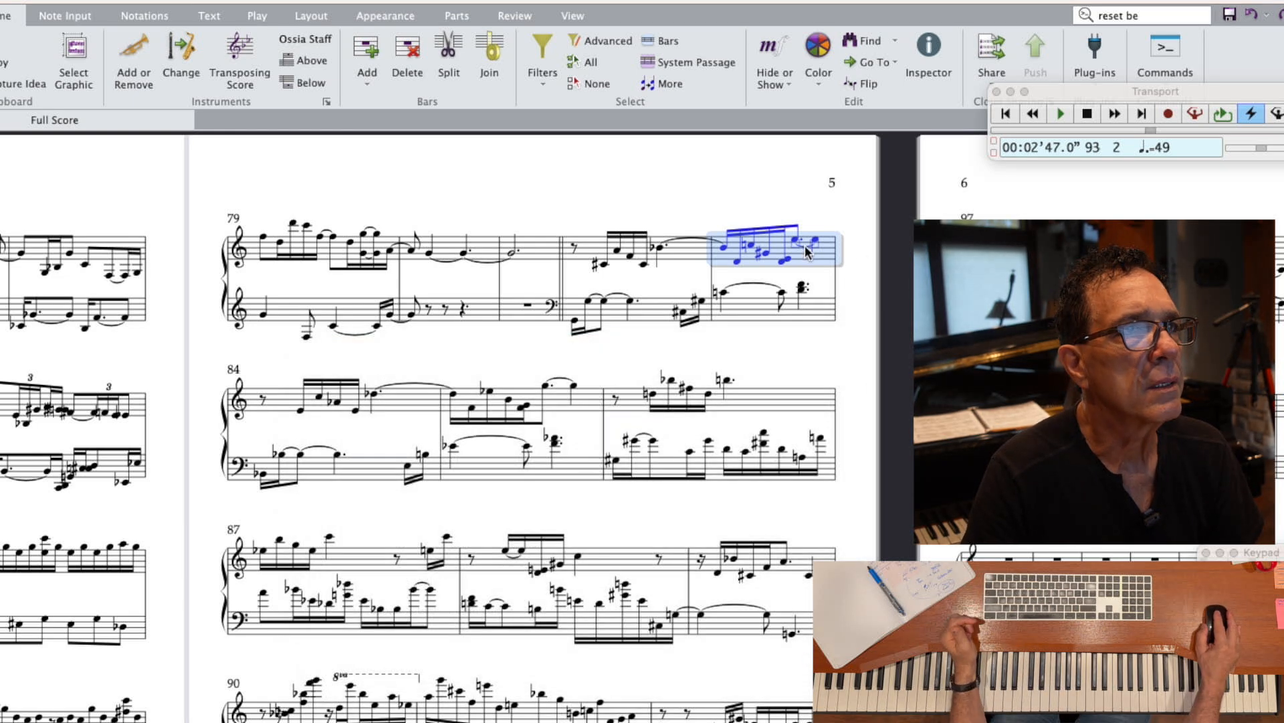
- Play back the passage from bar 83's first upper-staff note and stop at the run's end
click(799, 214)
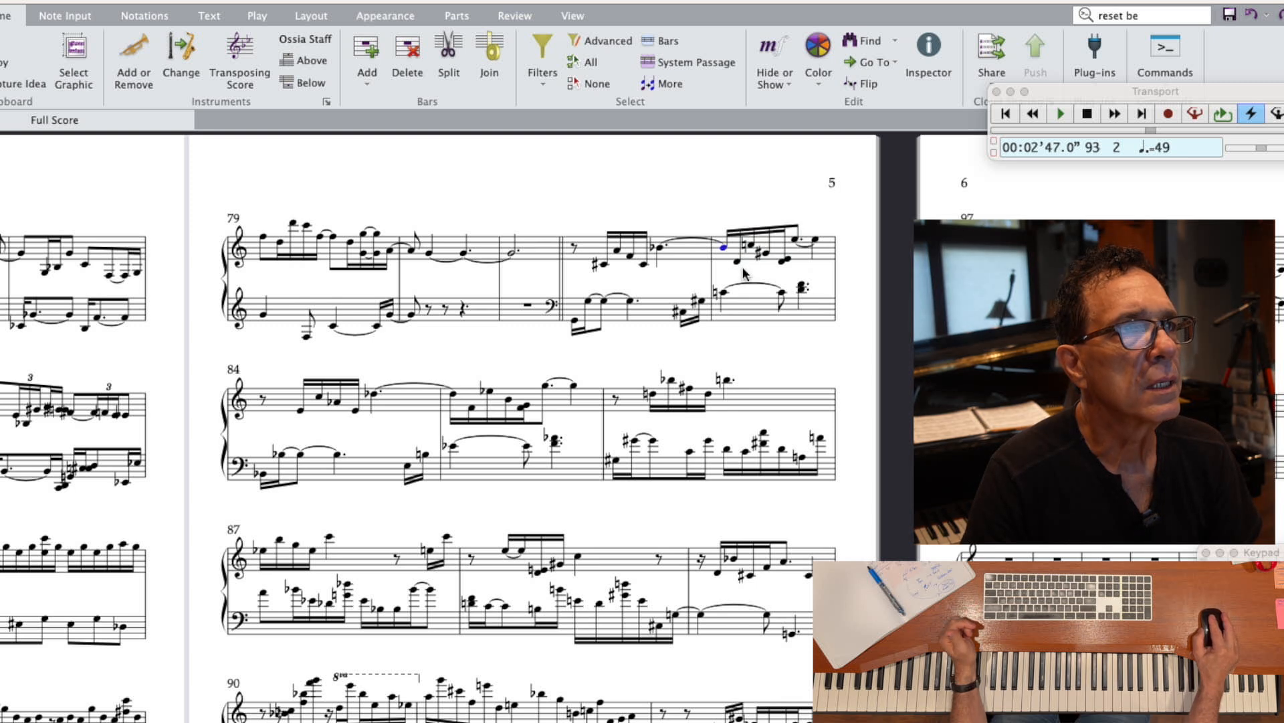
key(p)
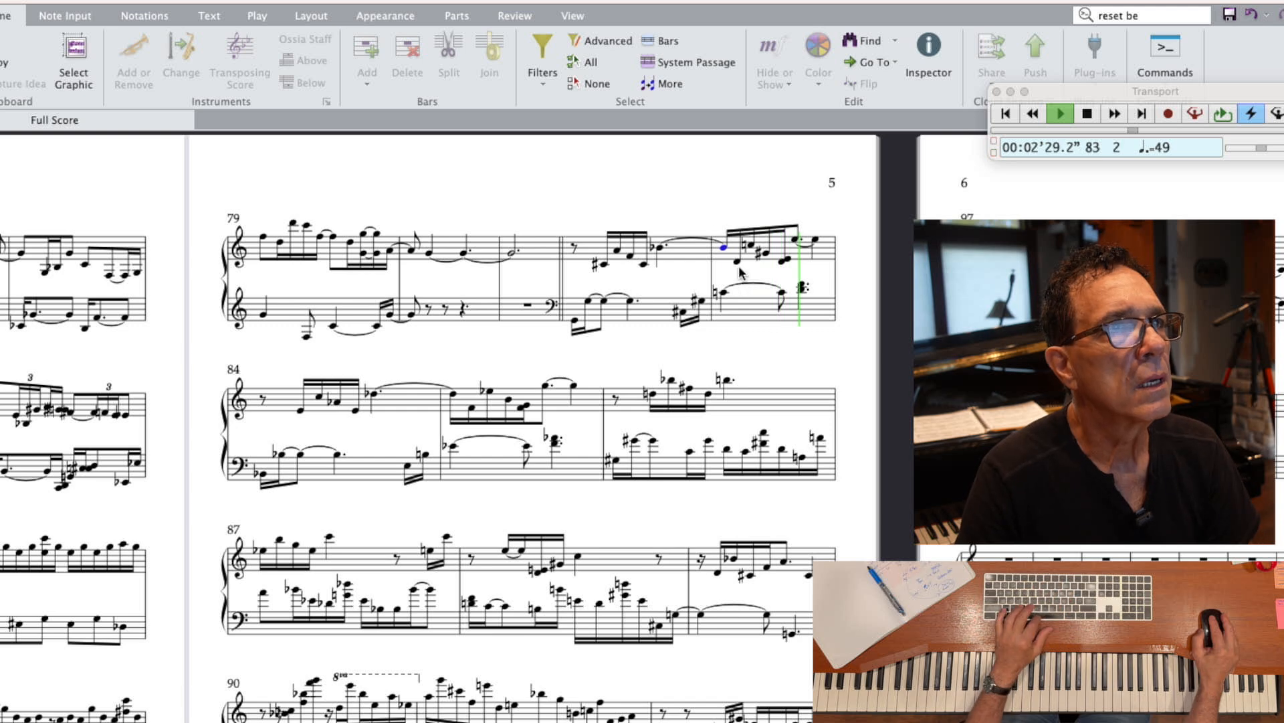
key(space)
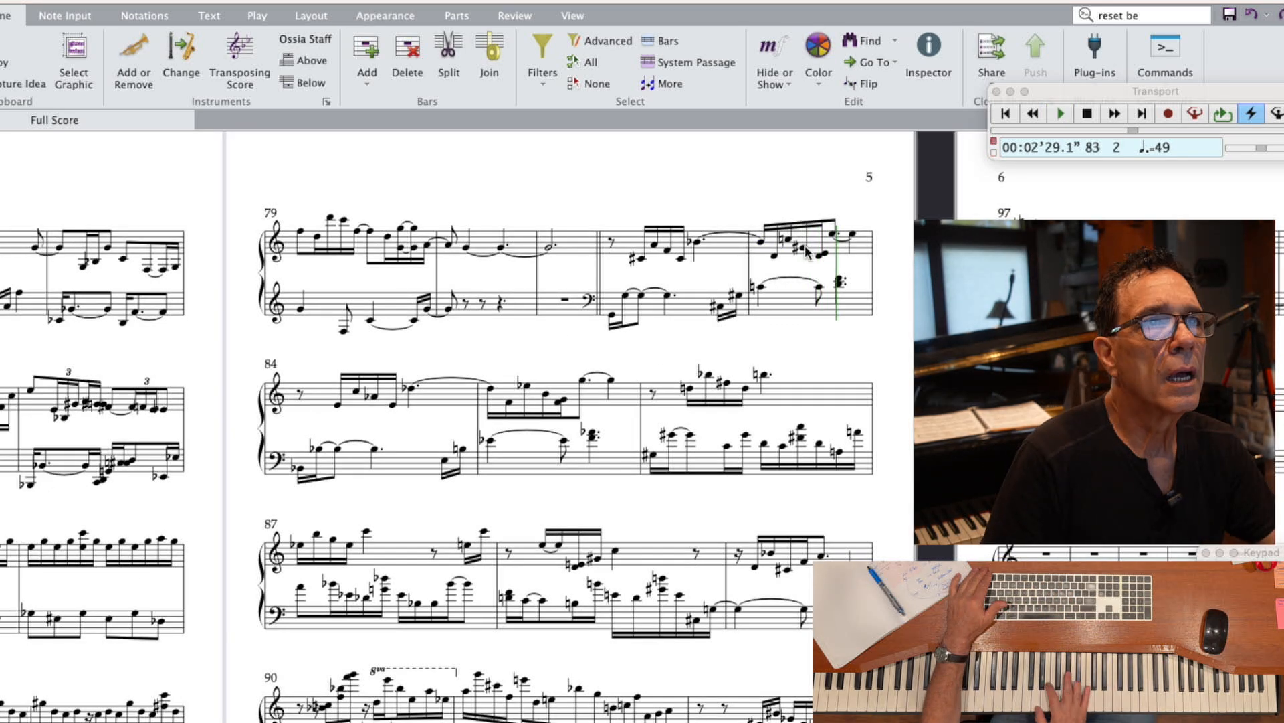
- Turn the G-sharp and the following D–E chord in bar 83's upper staff into a three-note triplet
click(805, 248)
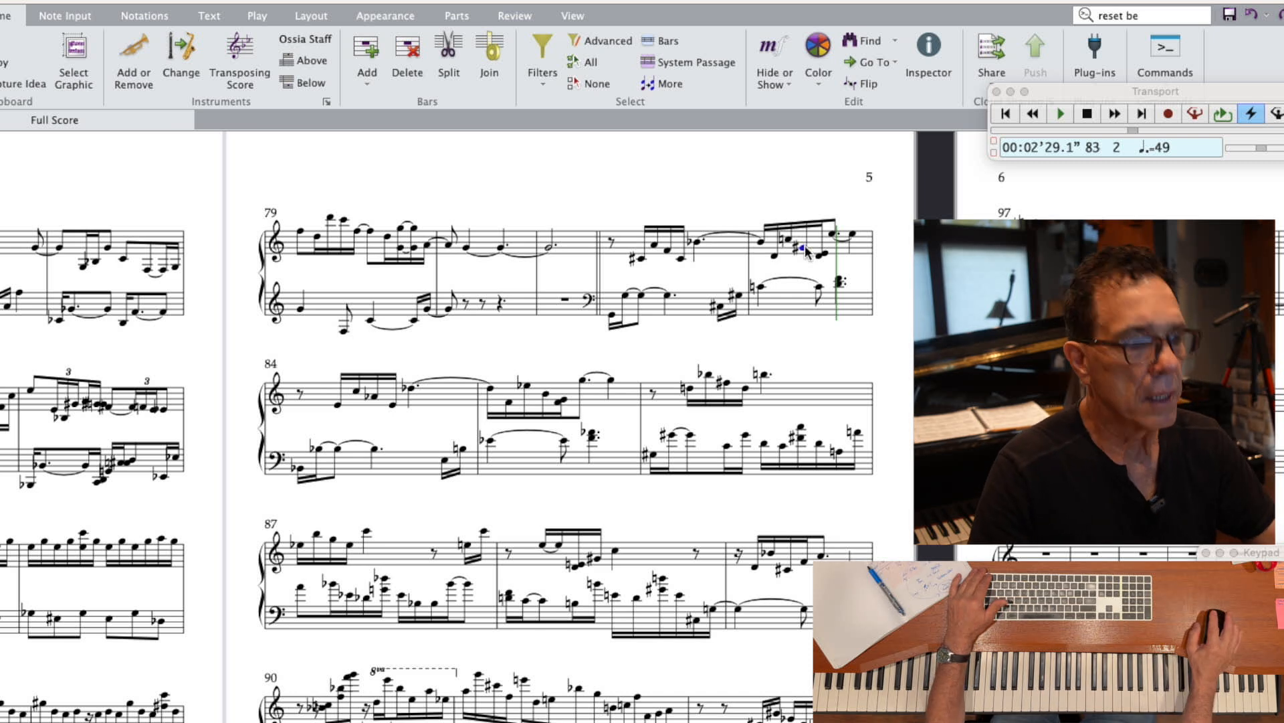
key(super+3)
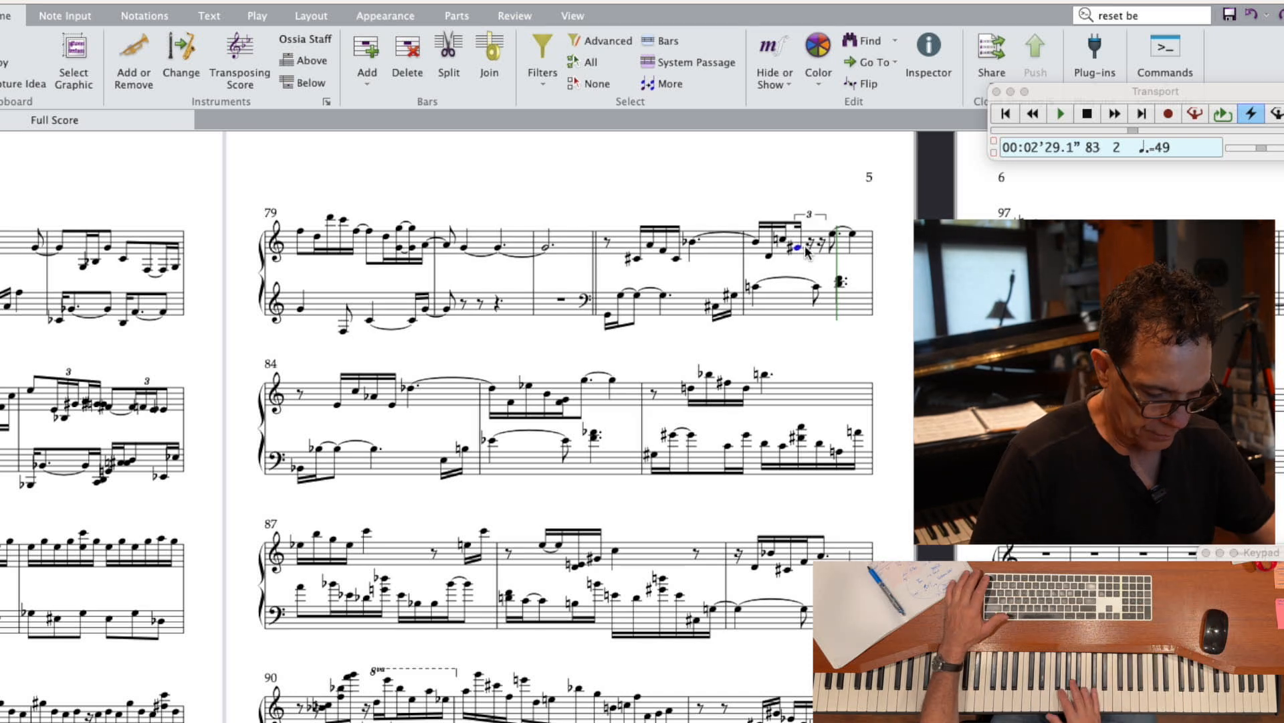
key(n)
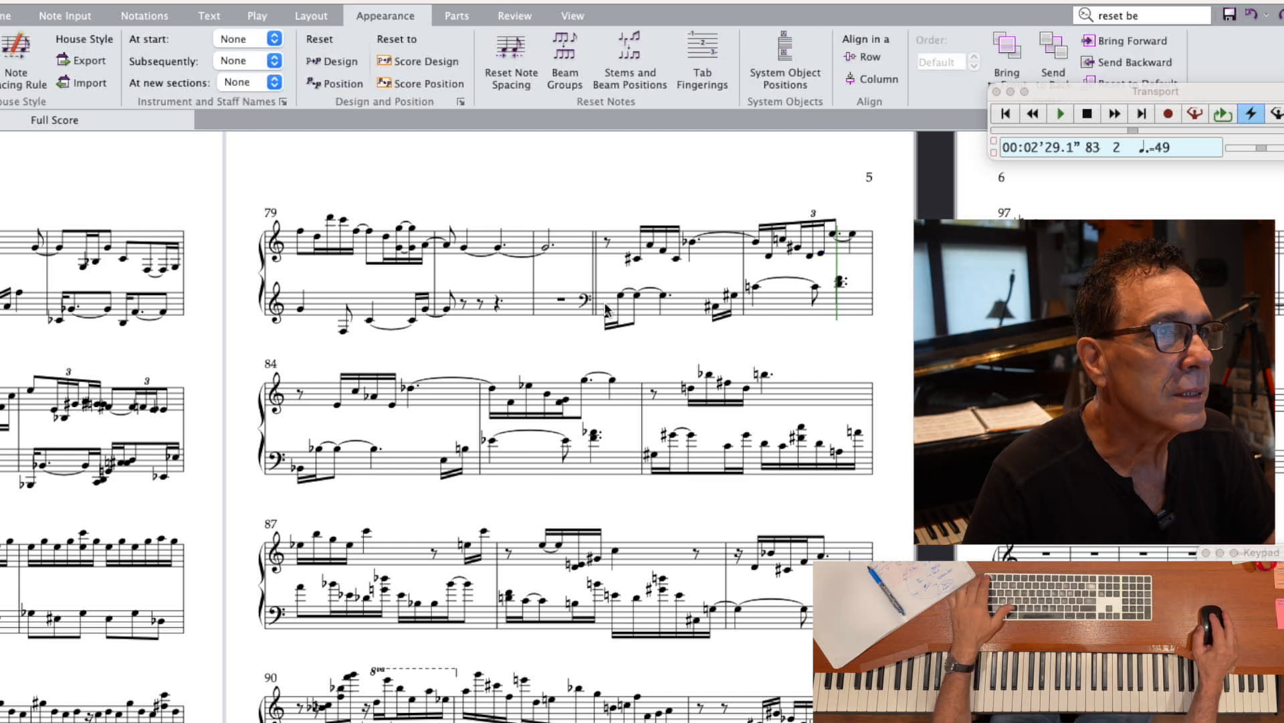
- Rewrite the tied notes near the start of bar 82's lower staff as a single dotted eighth after the first sixteenth
scroll(627, 328, left, 1)
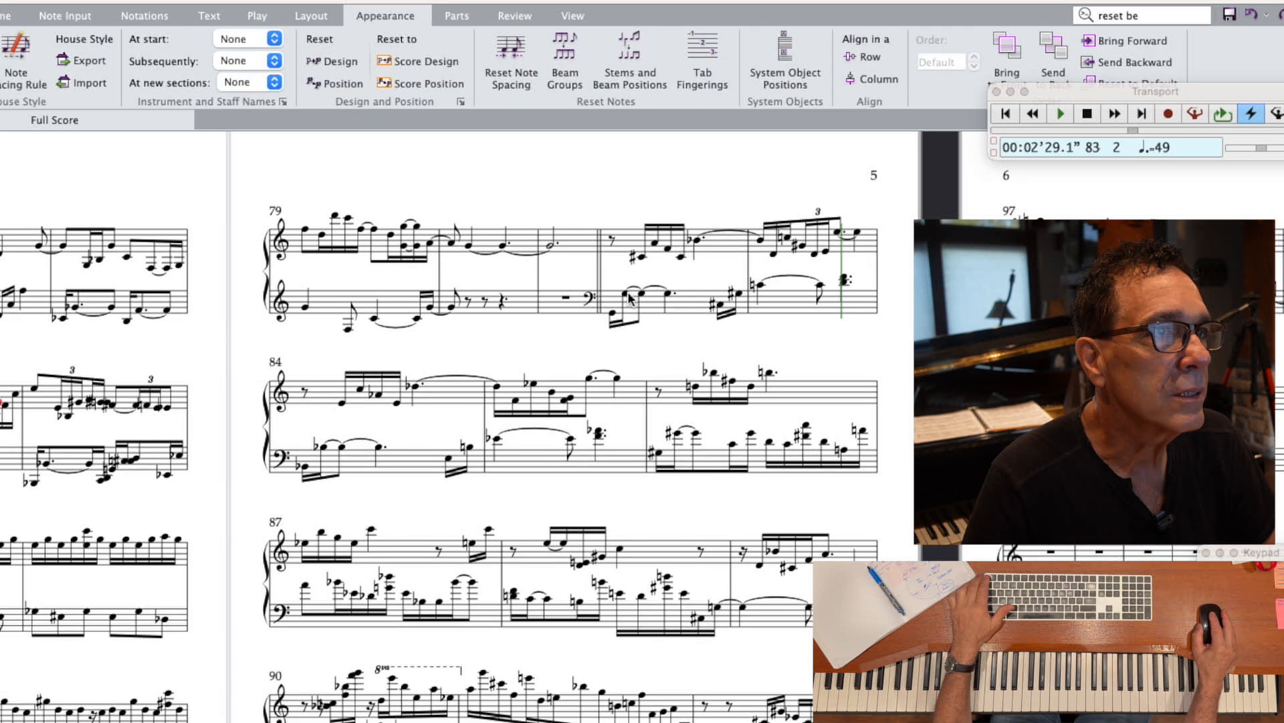
key(x)
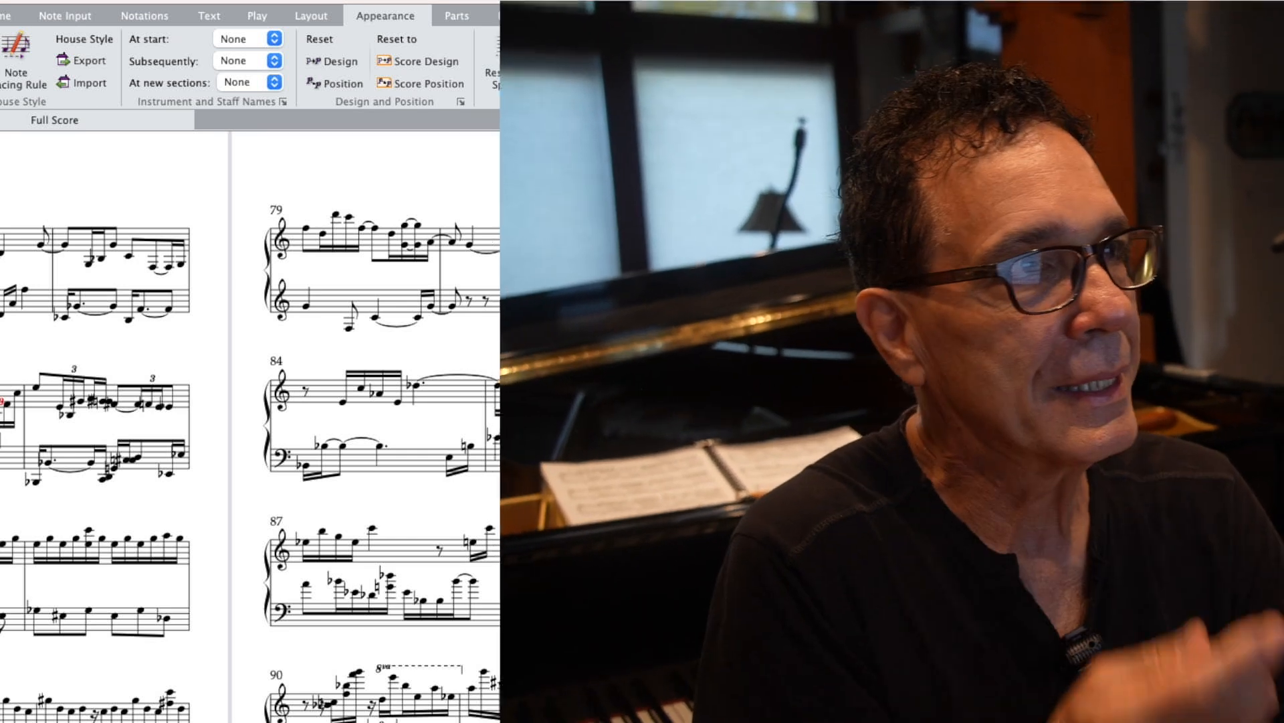
scroll(238, 426, left, 12)
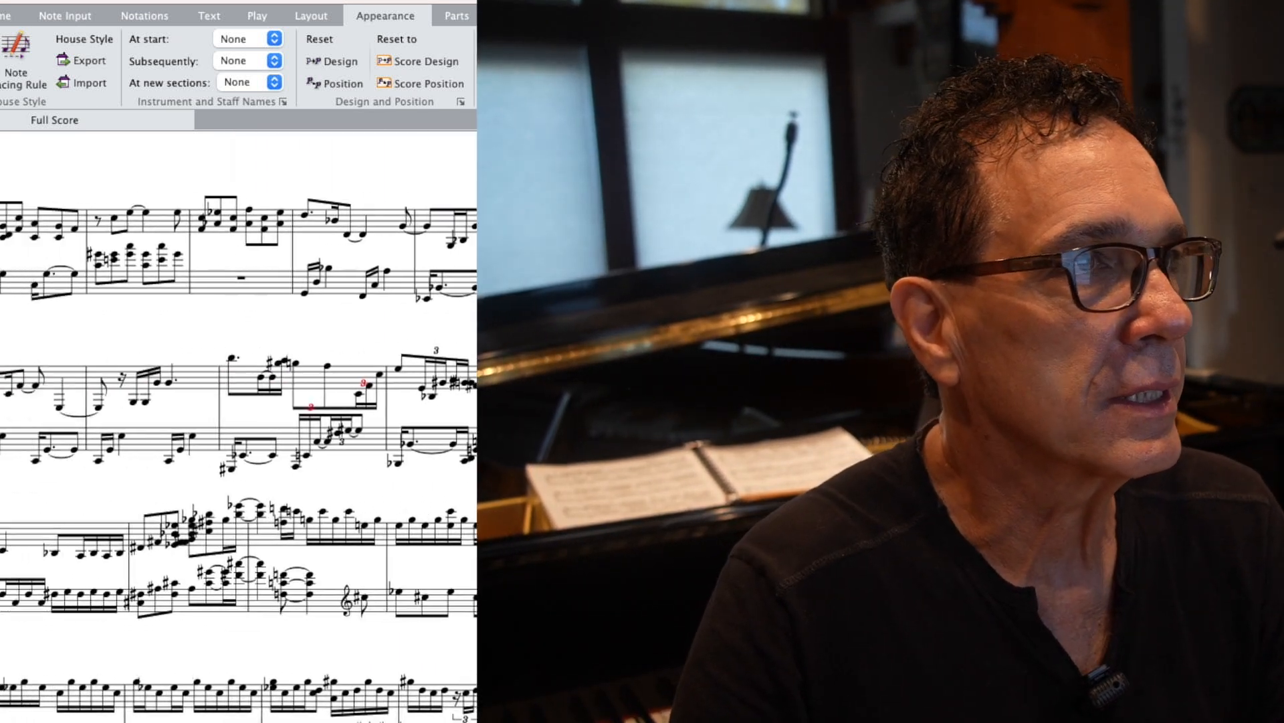
scroll(239, 427, left, 15)
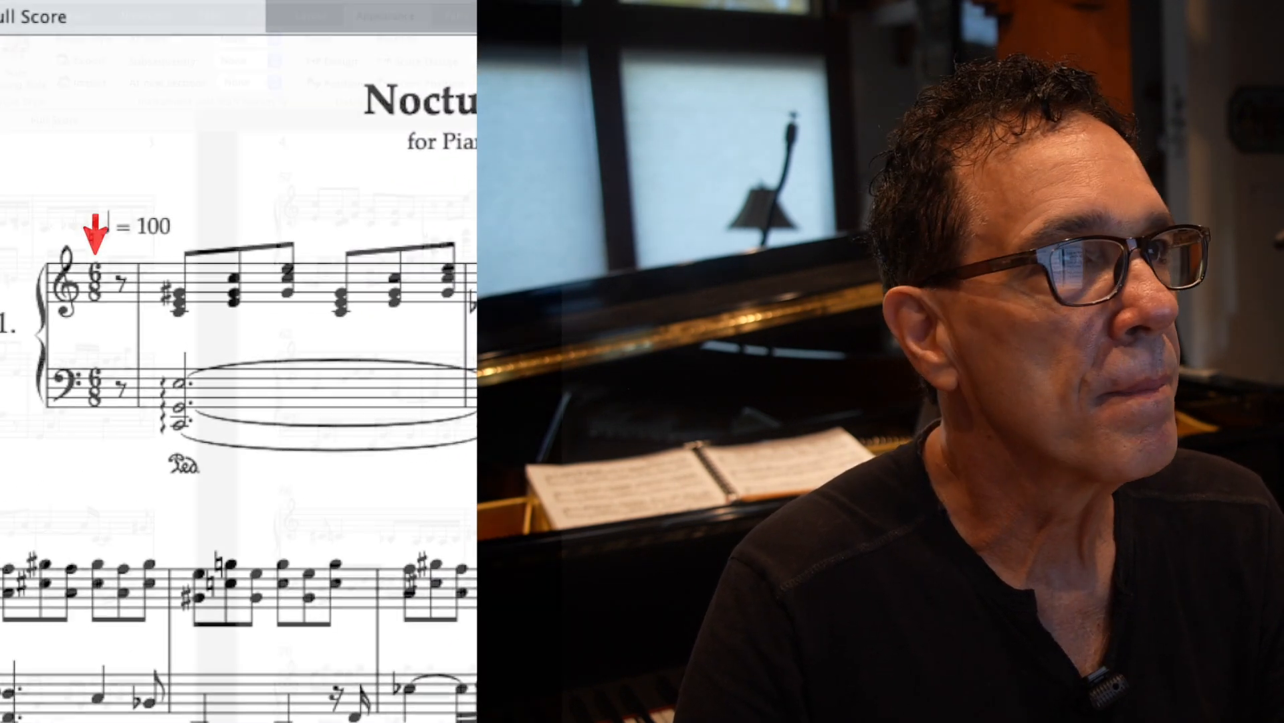
scroll(238, 427, right, 8)
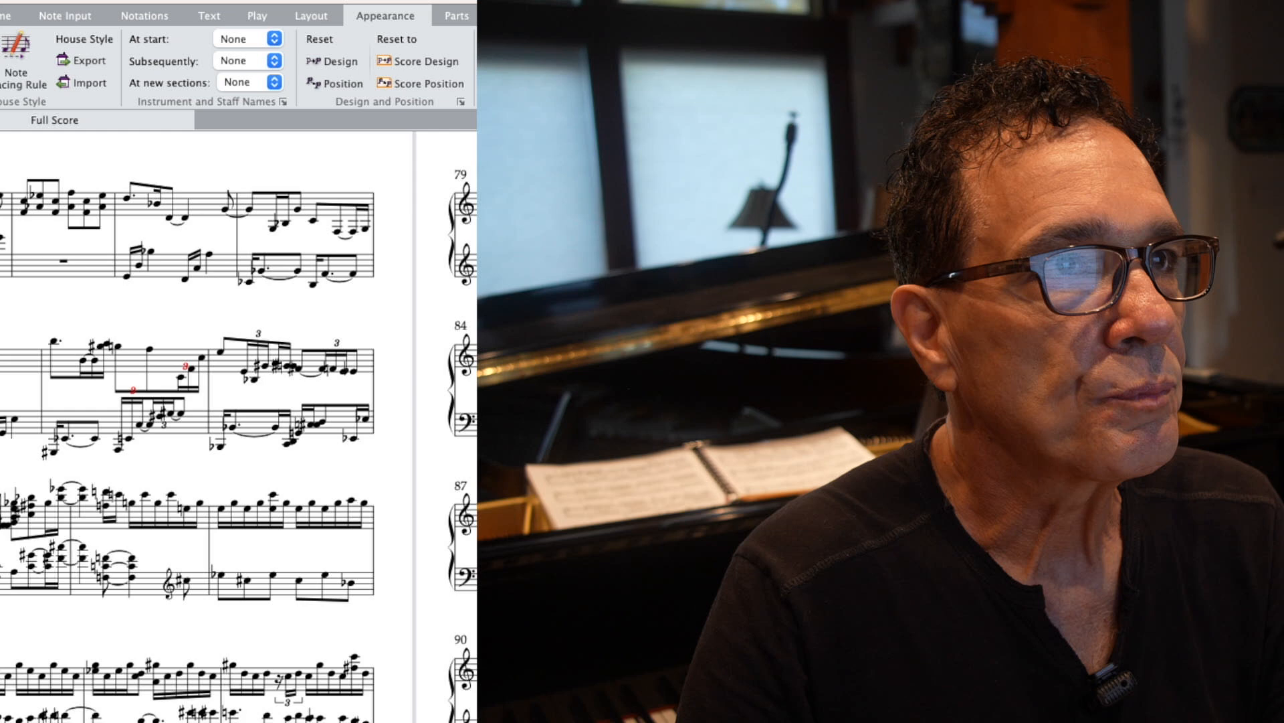
scroll(239, 427, right, 4)
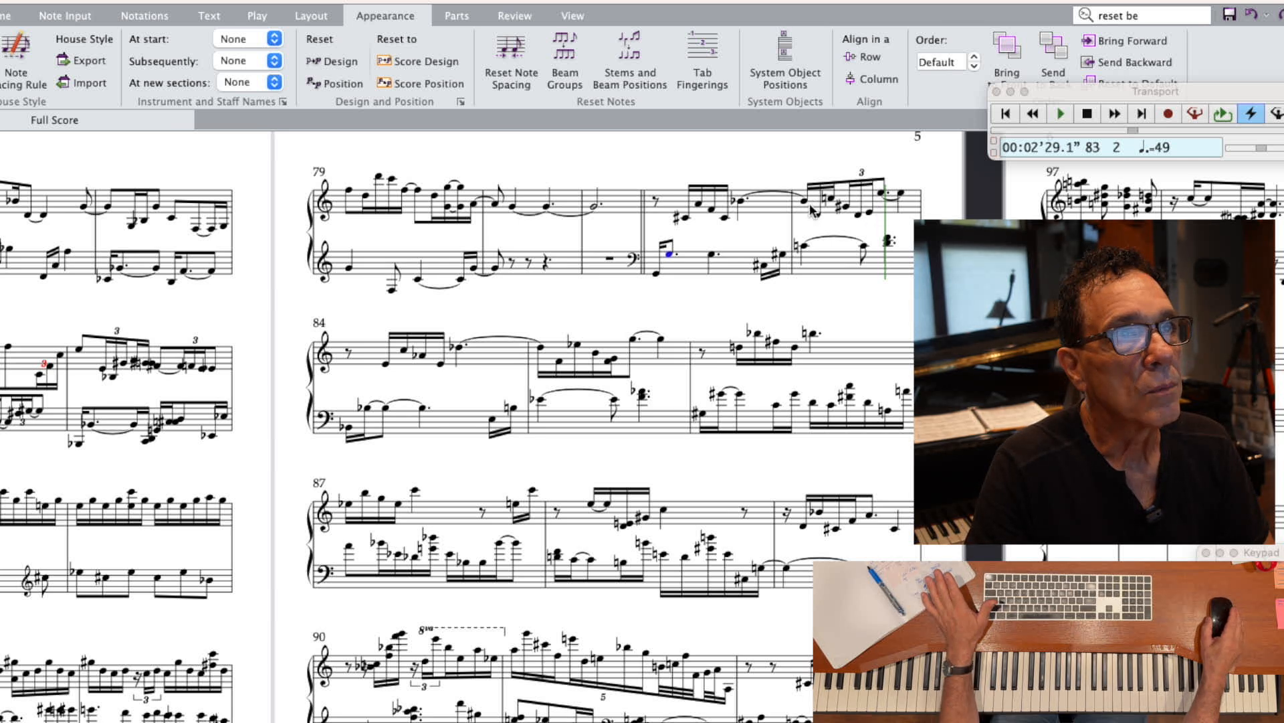
- Shorten the E ending bar 83's upper-staff run to a sixteenth, replacing its tie with a sixteenth rest before the final E
click(882, 195)
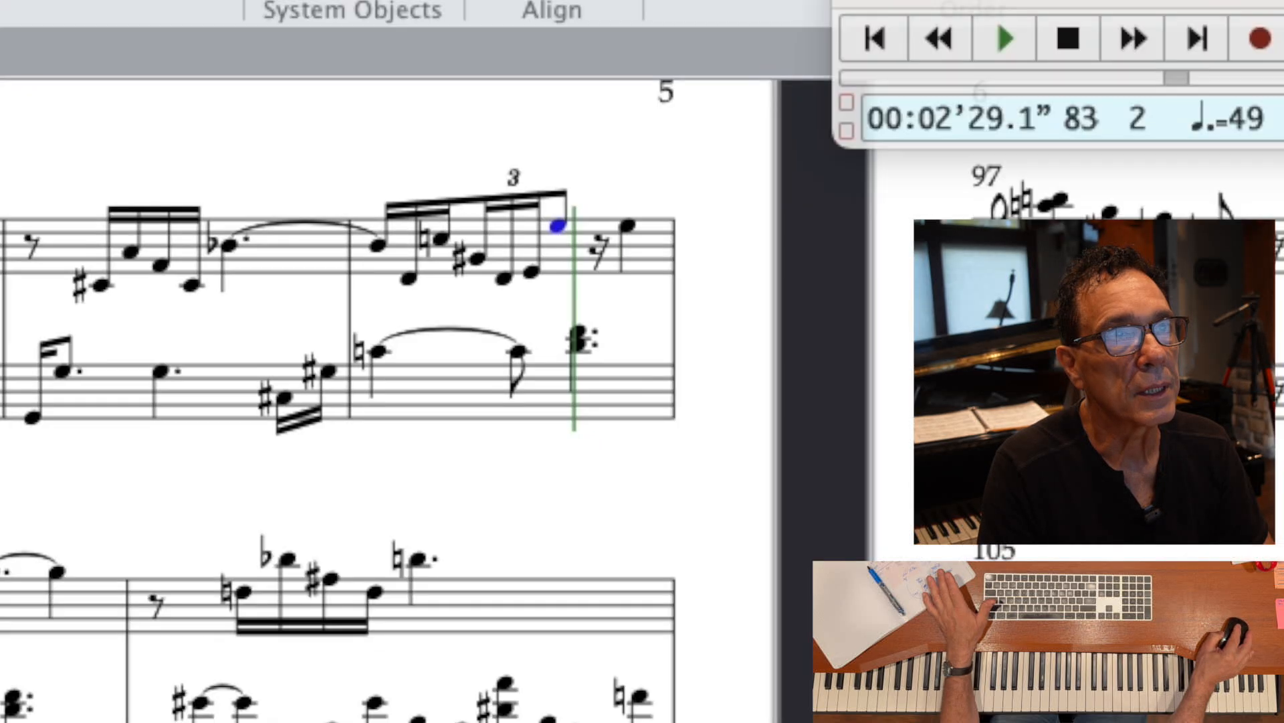
- Replace the rest and final E in bar 83's upper staff with a dotted quarter E tied from the run's last note
key(3)
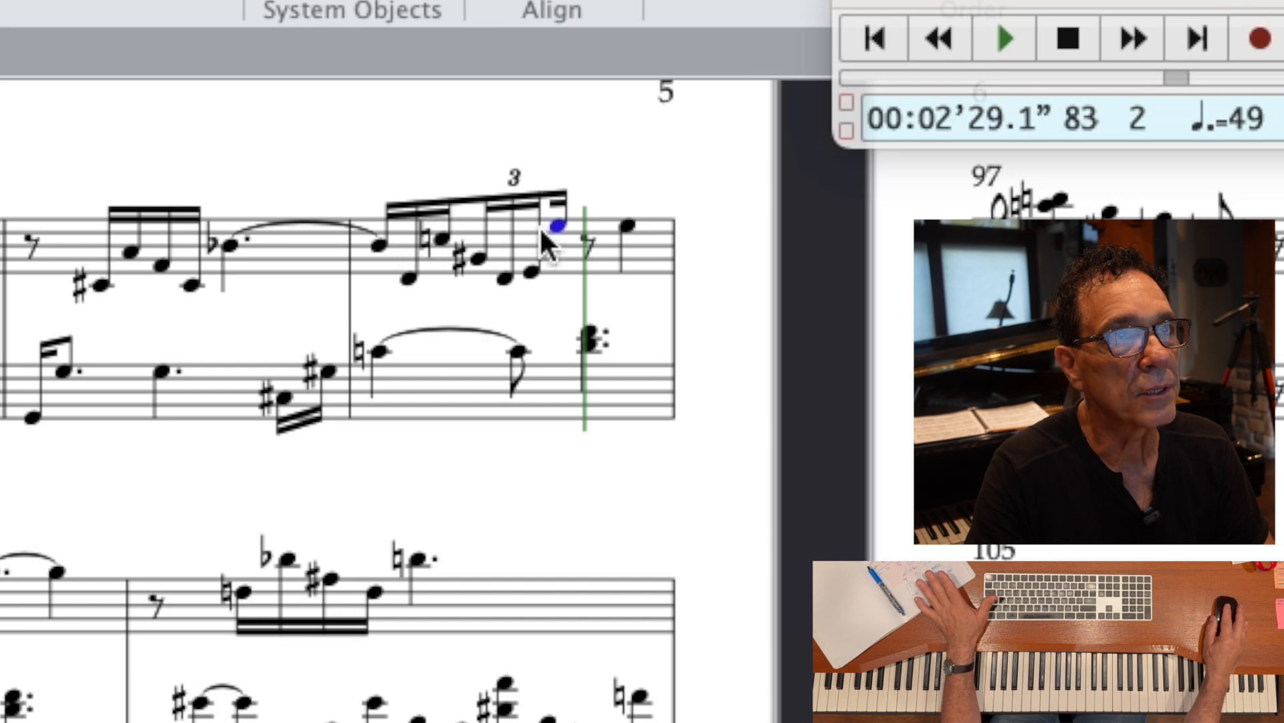
click(590, 239)
key(3)
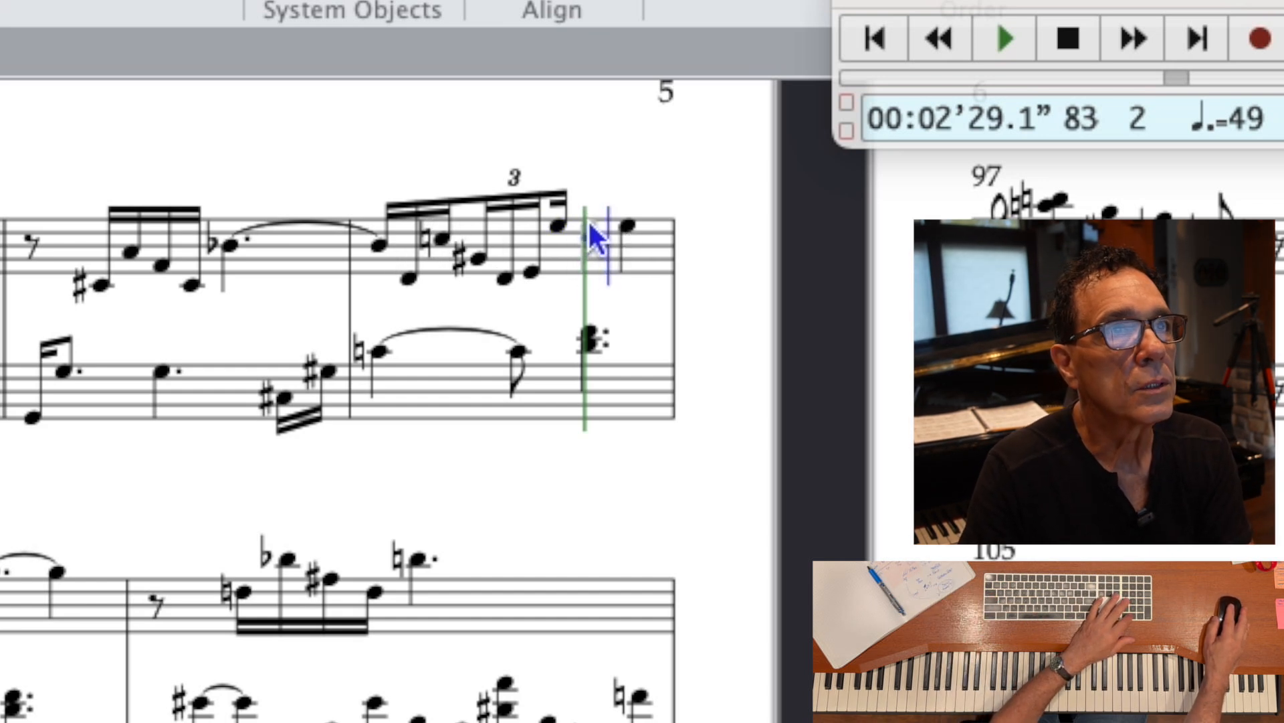
click(588, 221)
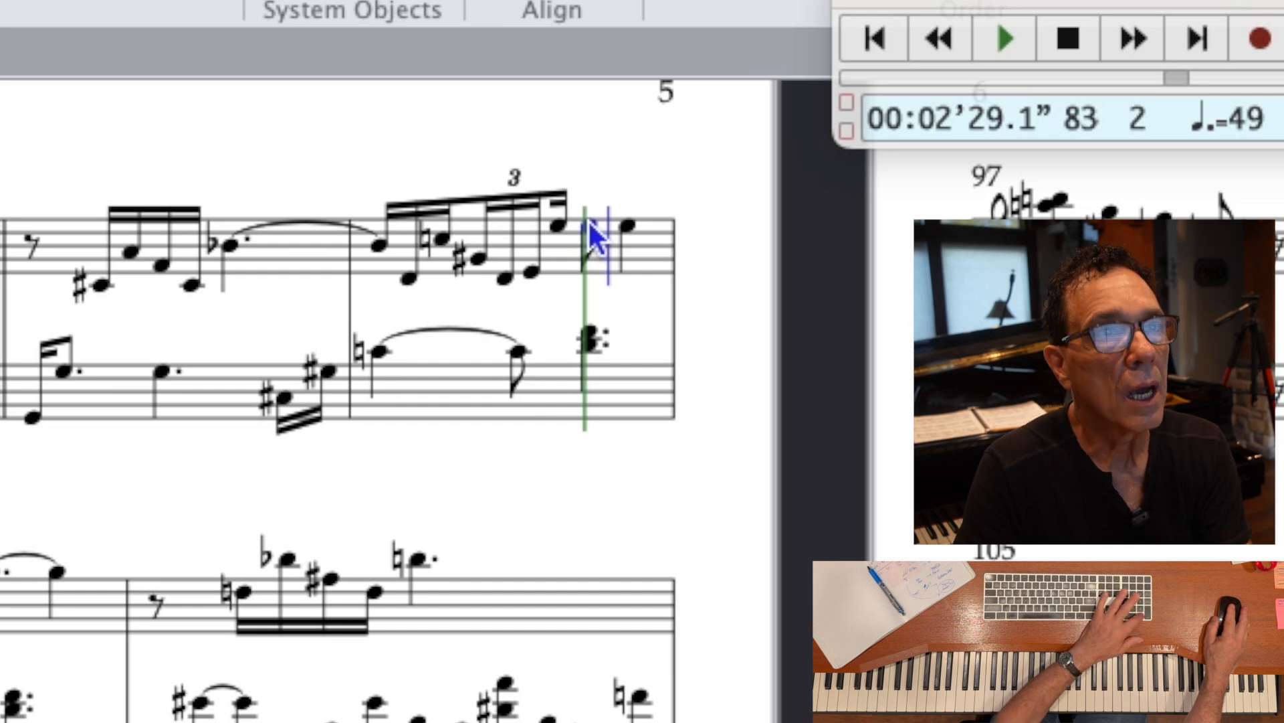
key(Escape)
key(4)
key(.)
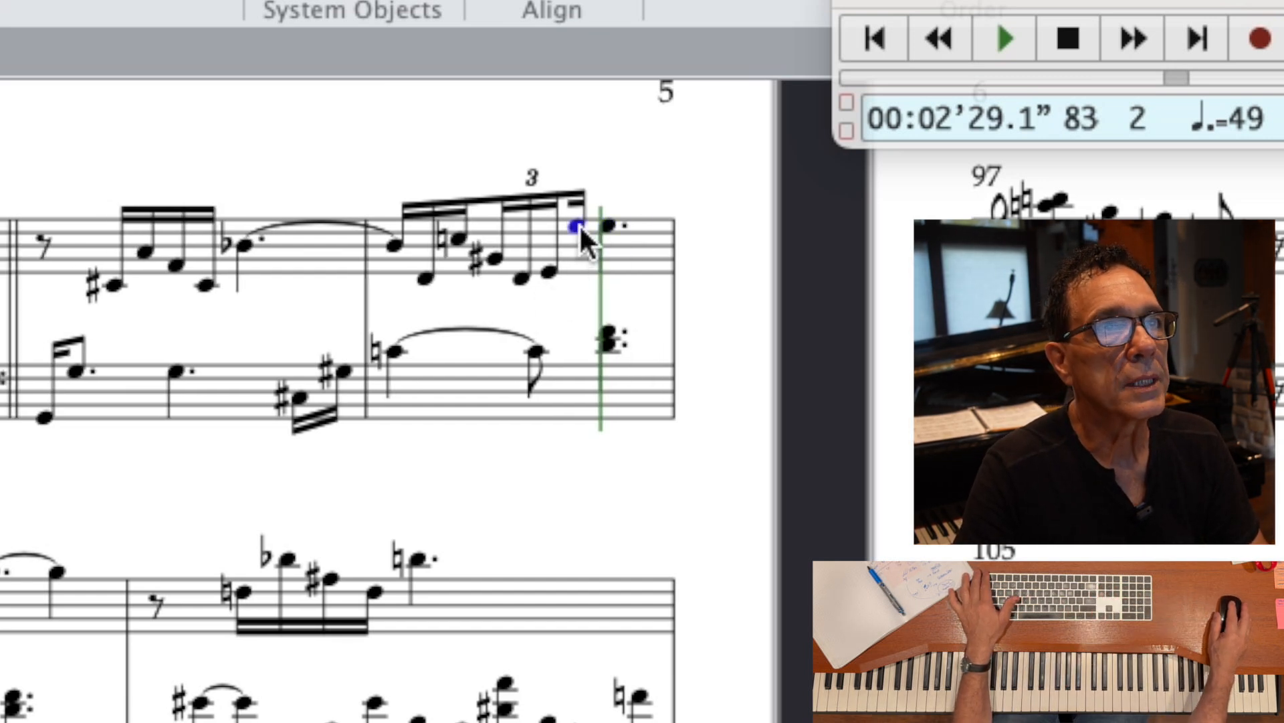
key(KP_Enter)
key(Escape)
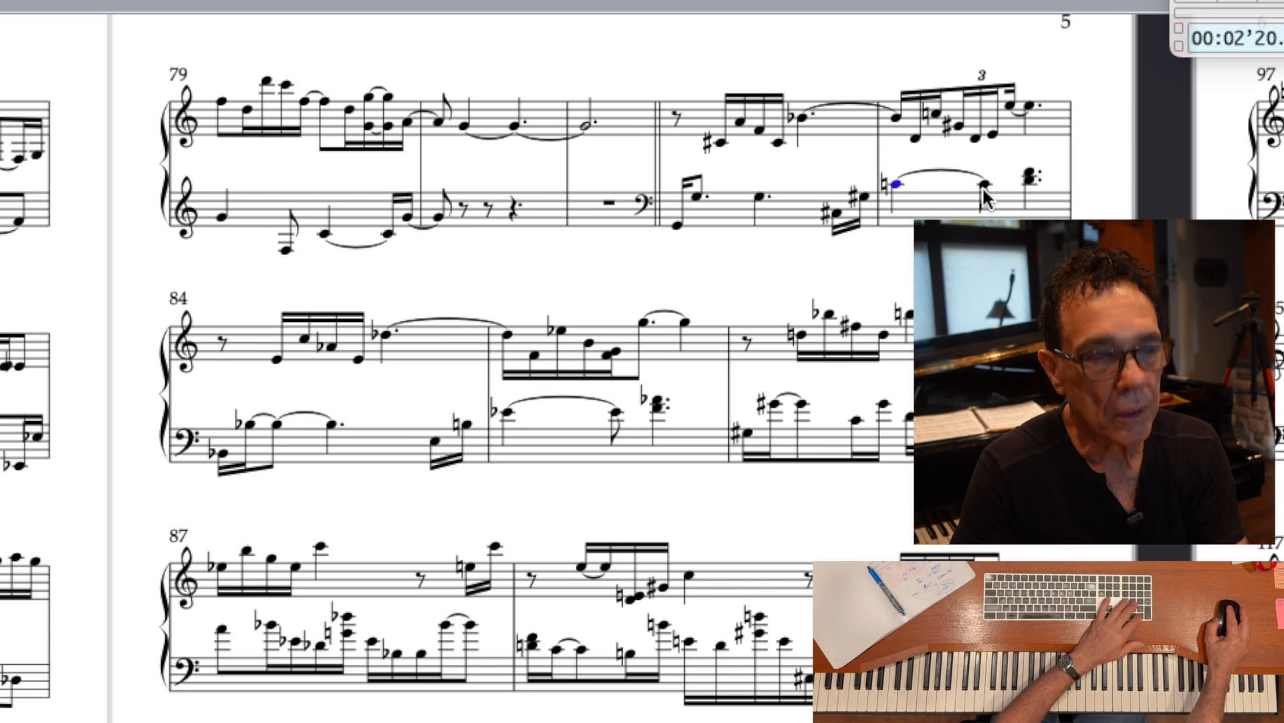
- Turn the tied notes opening bar 83's lower staff into a single dotted quarter
key(period)
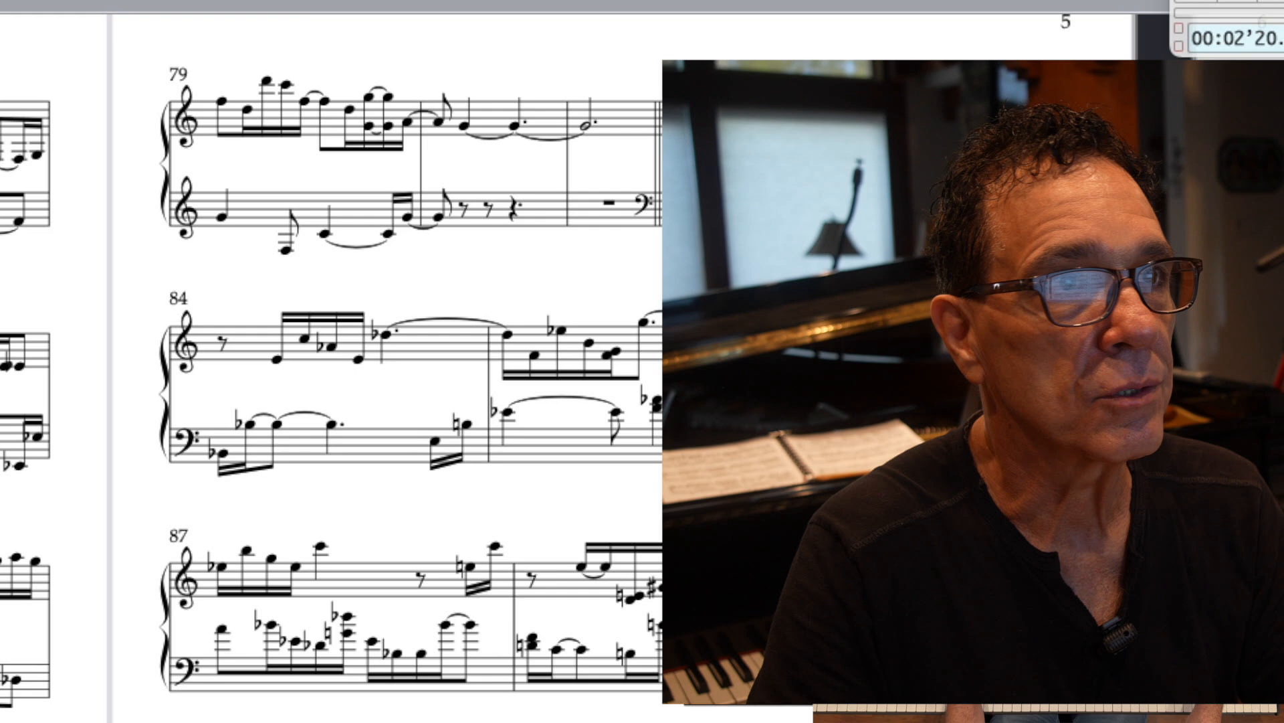
scroll(572, 291, down, 2)
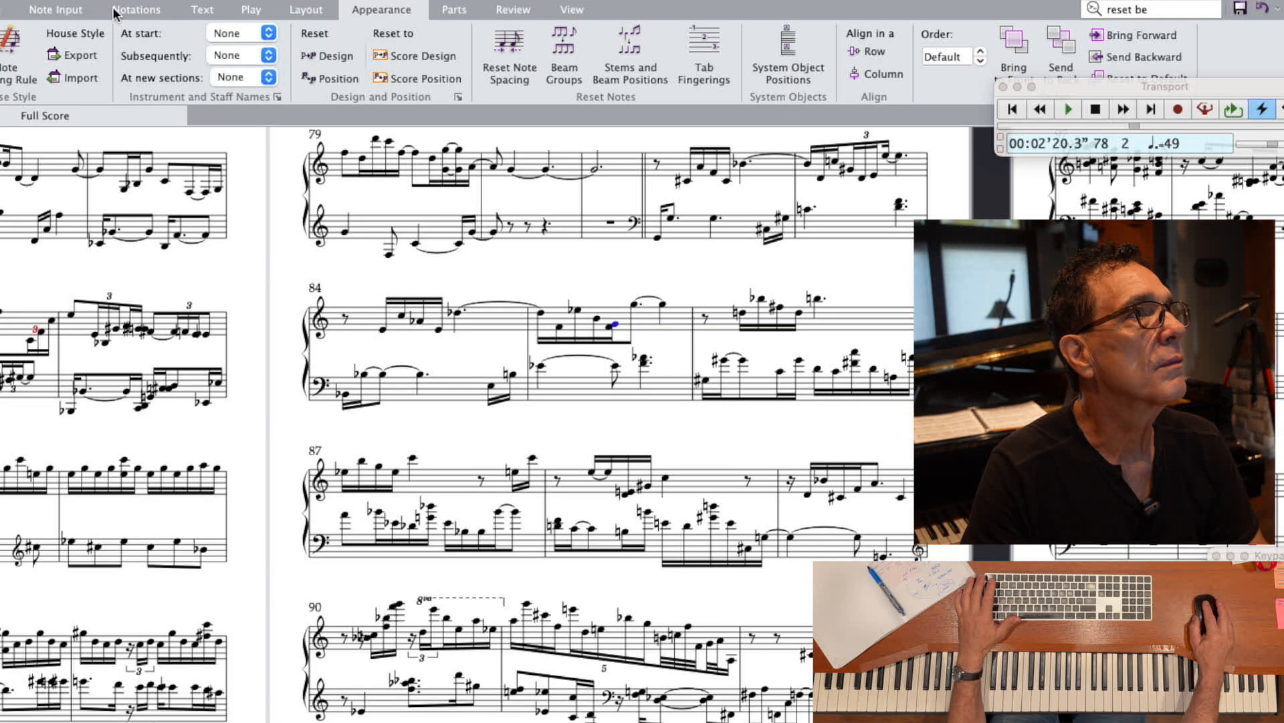
click(115, 12)
click(79, 12)
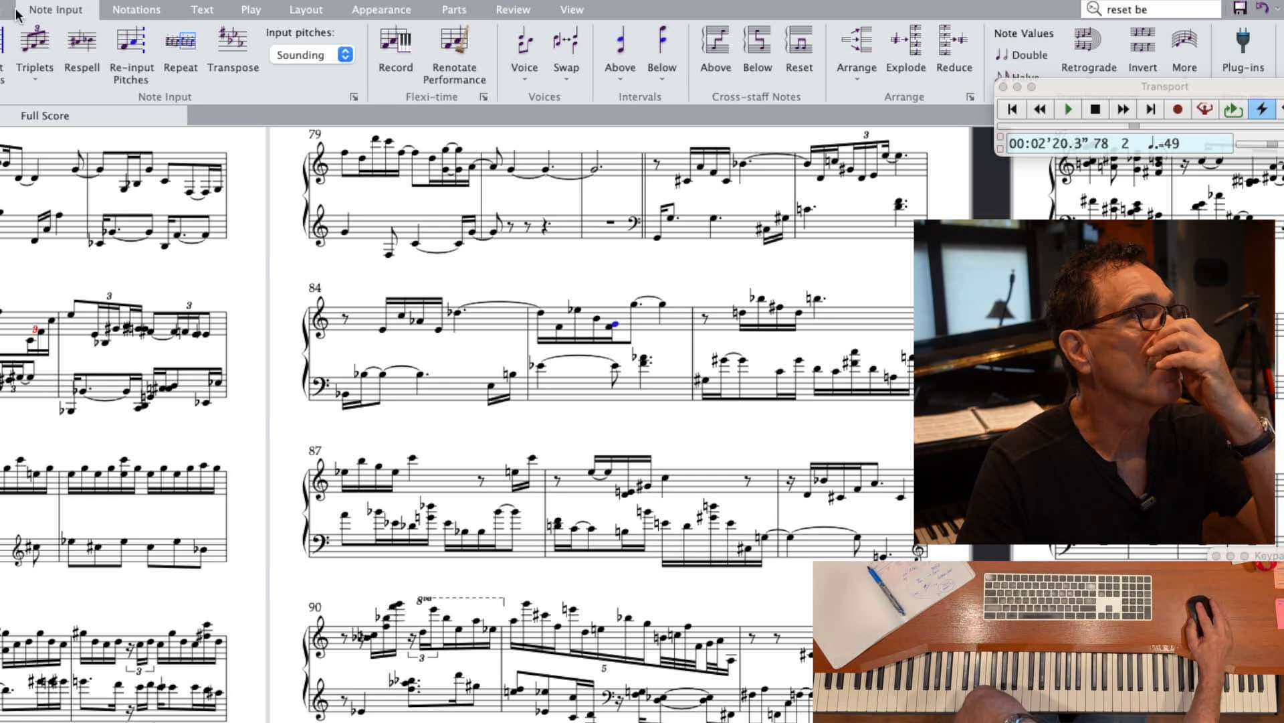
click(253, 11)
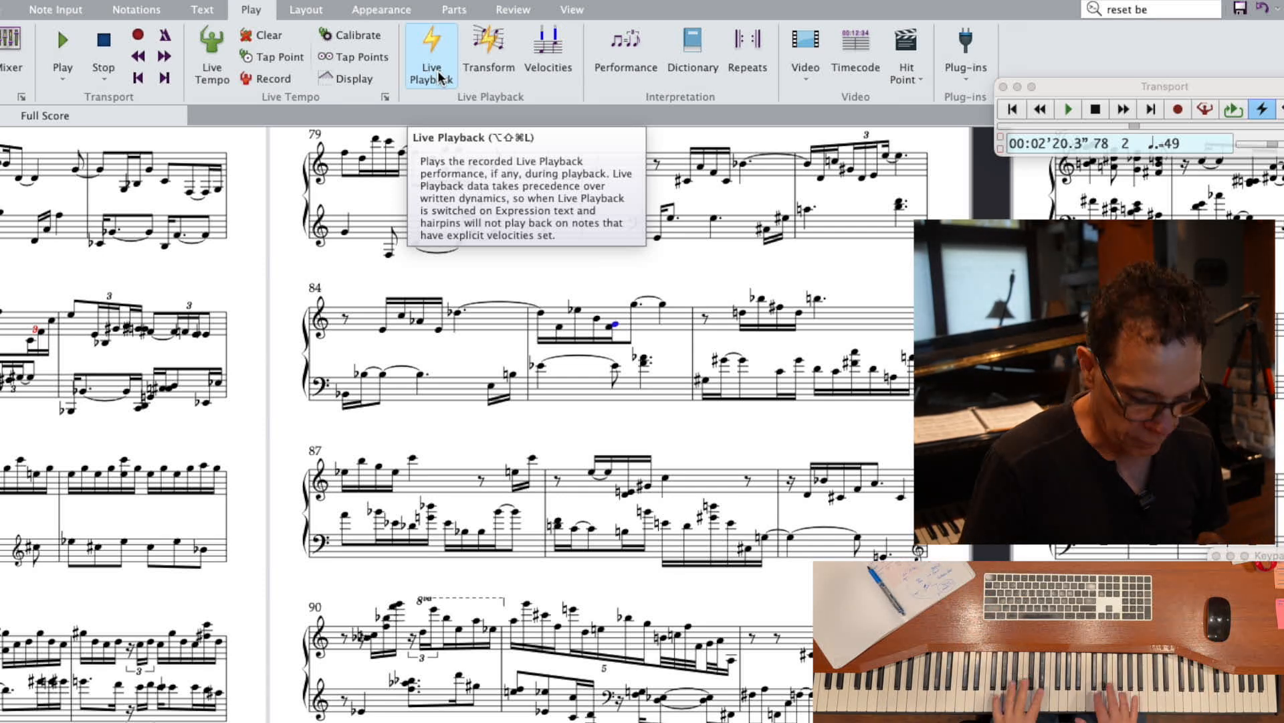
scroll(439, 71, up, 4)
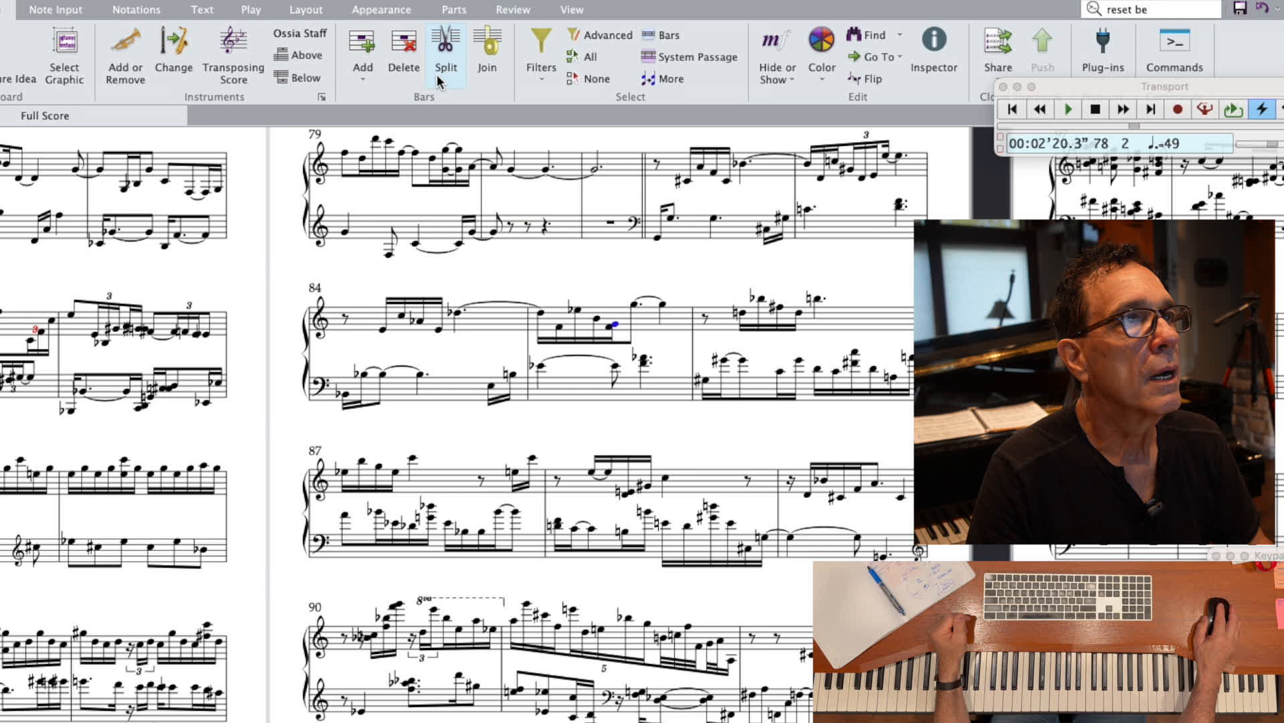
scroll(438, 77, down, 9)
scroll(438, 77, up, 3)
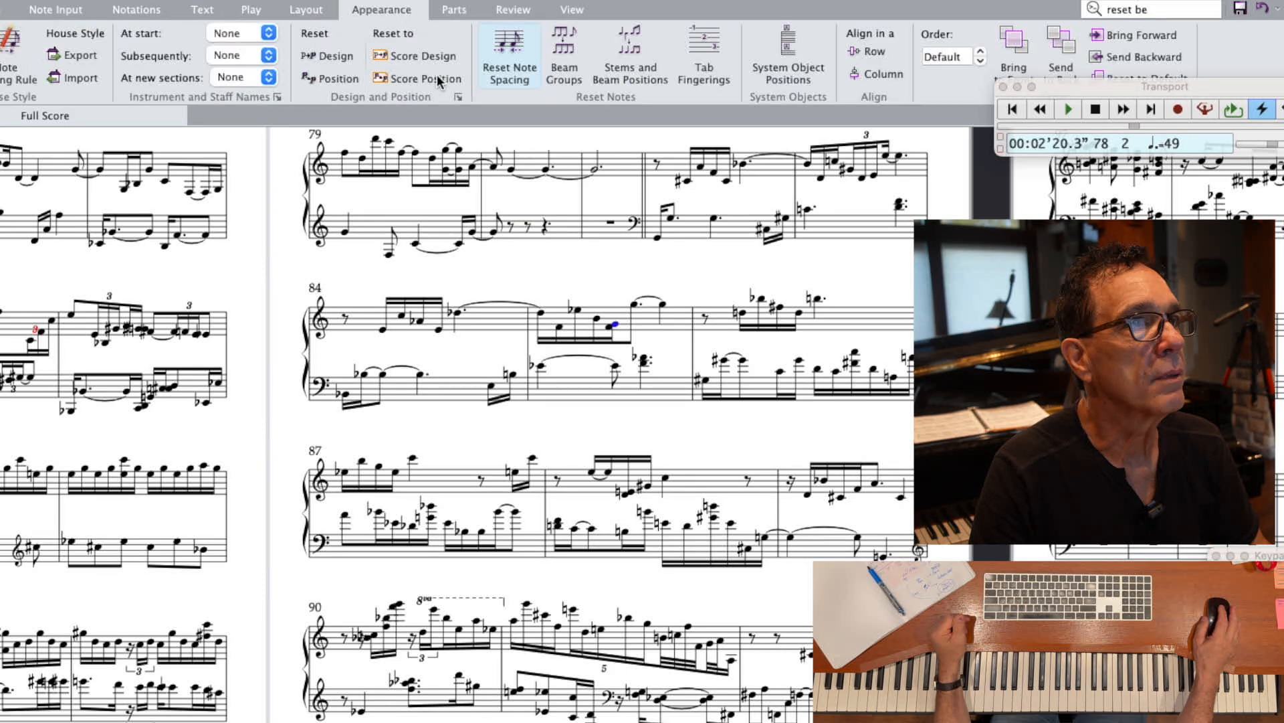
click(514, 80)
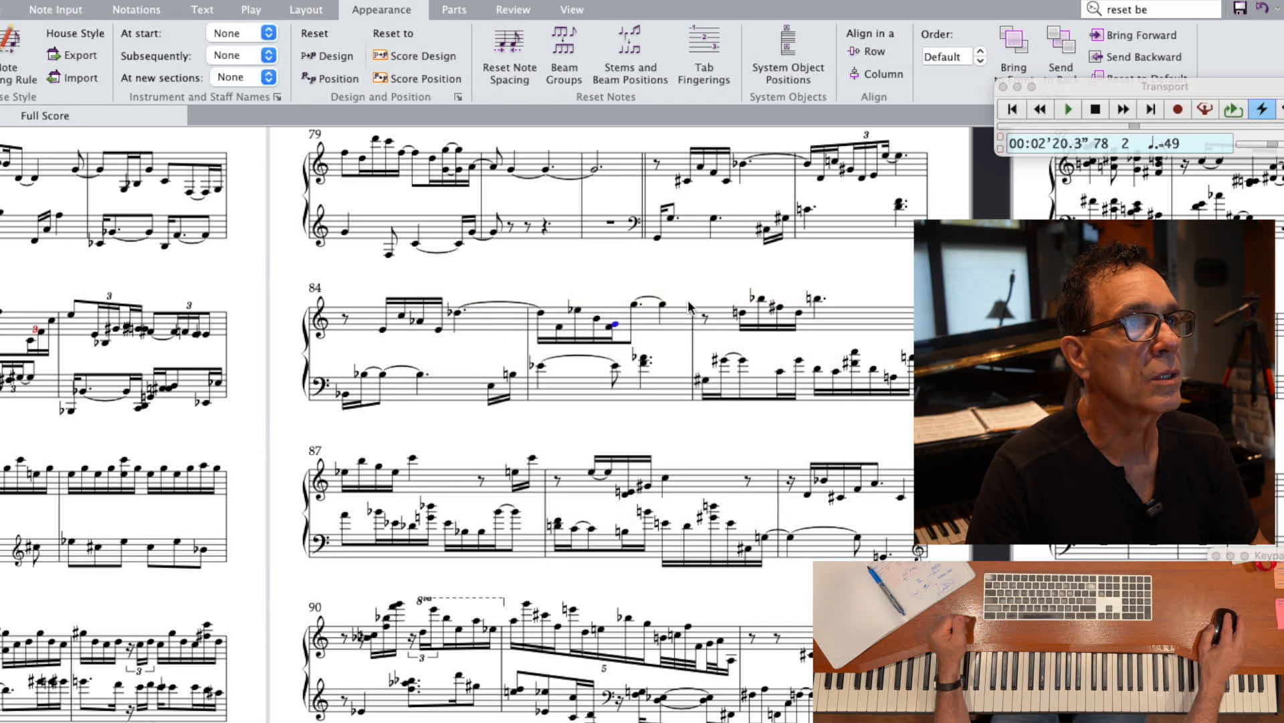
- Turn off Live Playback and listen to the upper-staff passage of bar 85
click(626, 315)
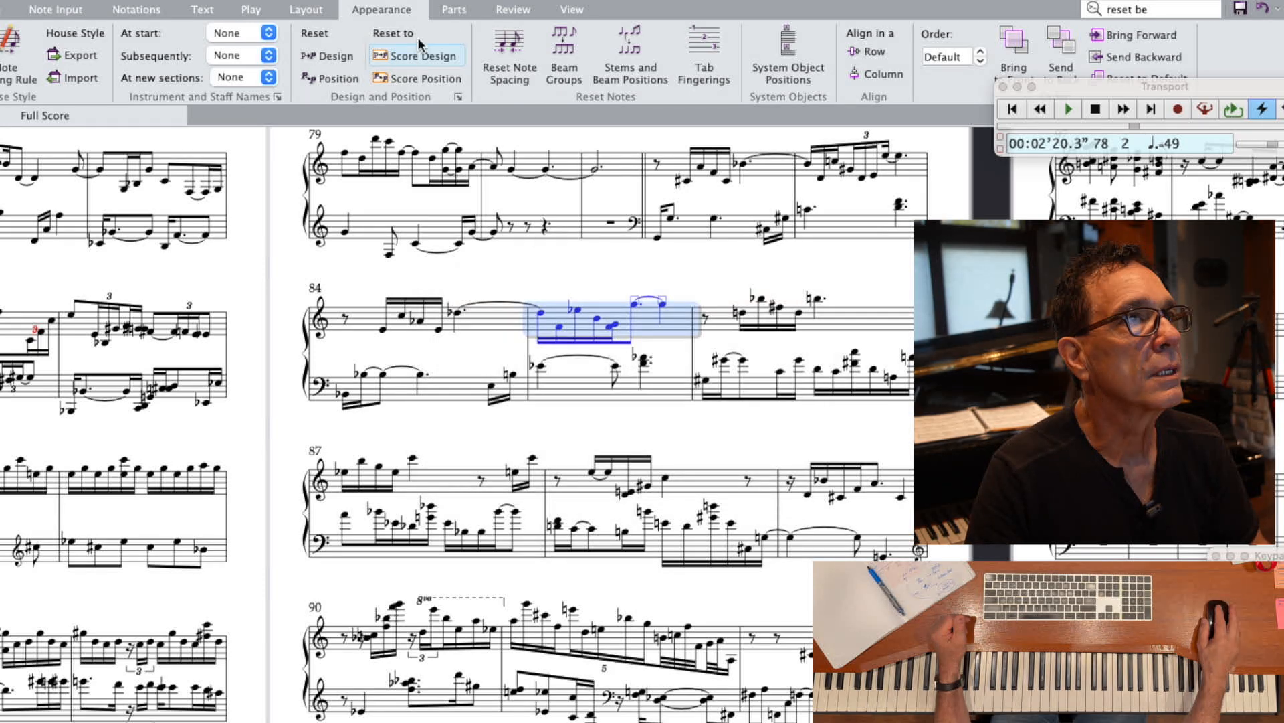
click(254, 10)
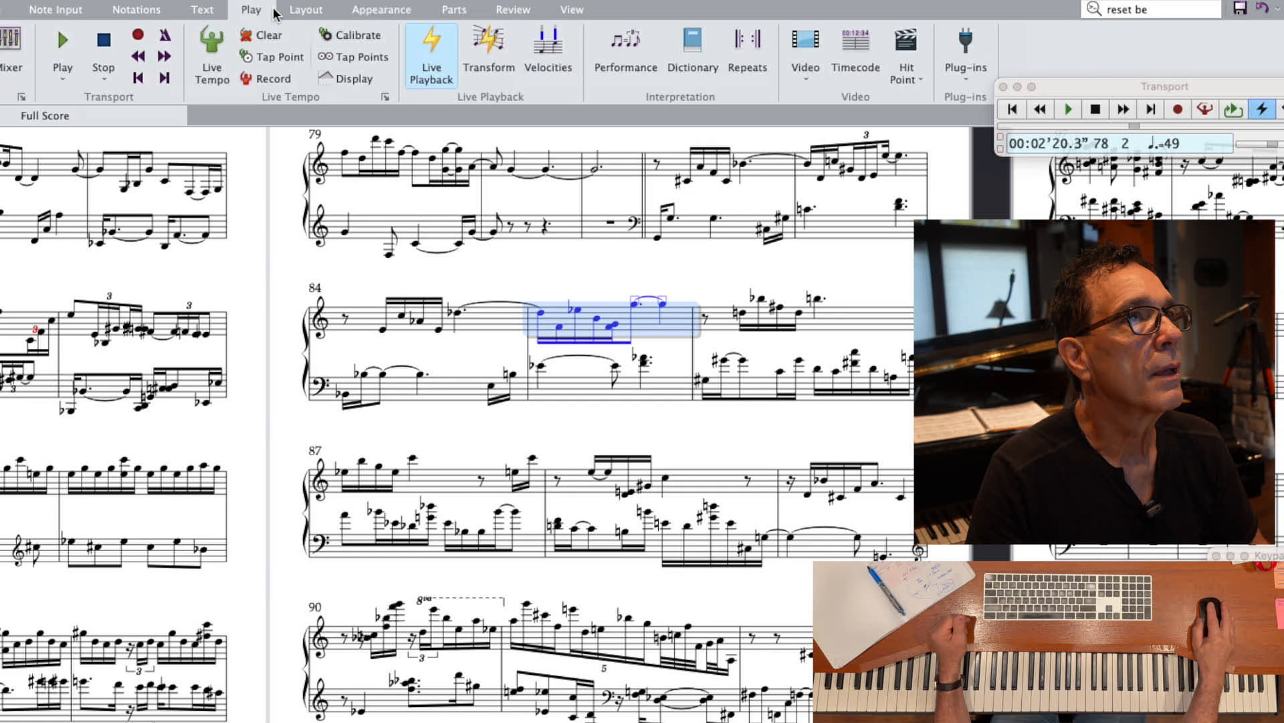
click(440, 79)
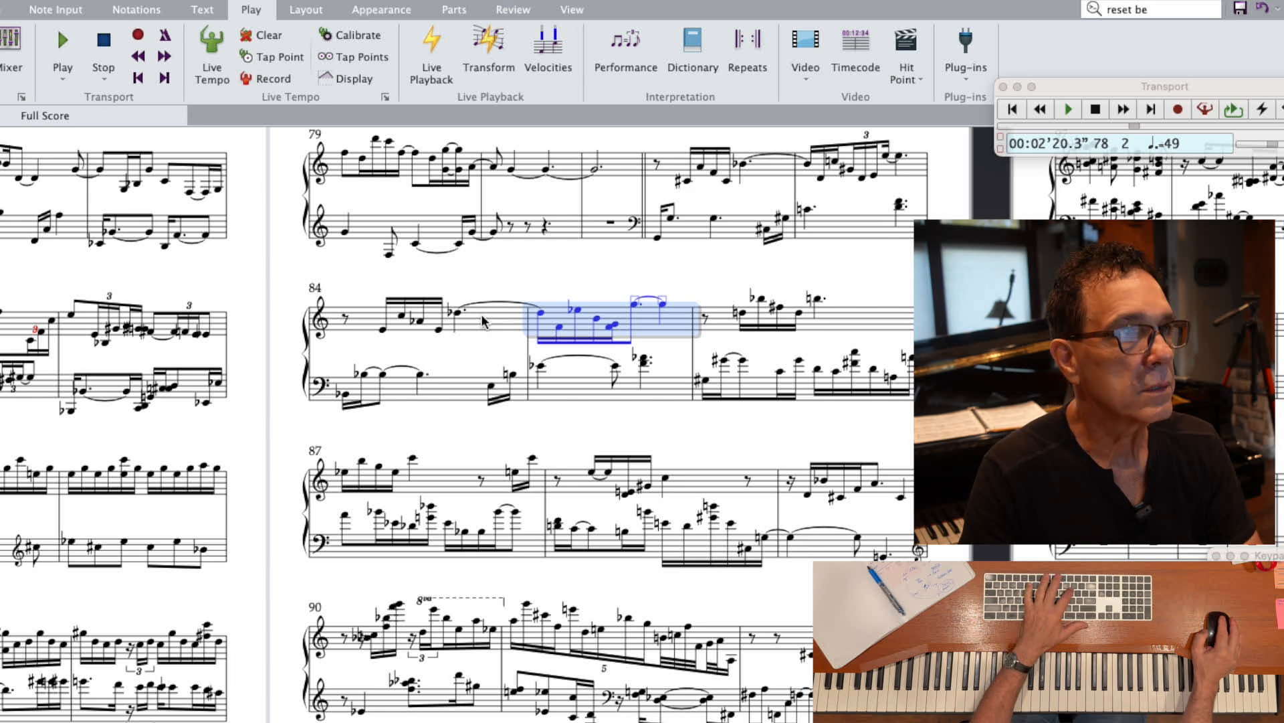
key(space)
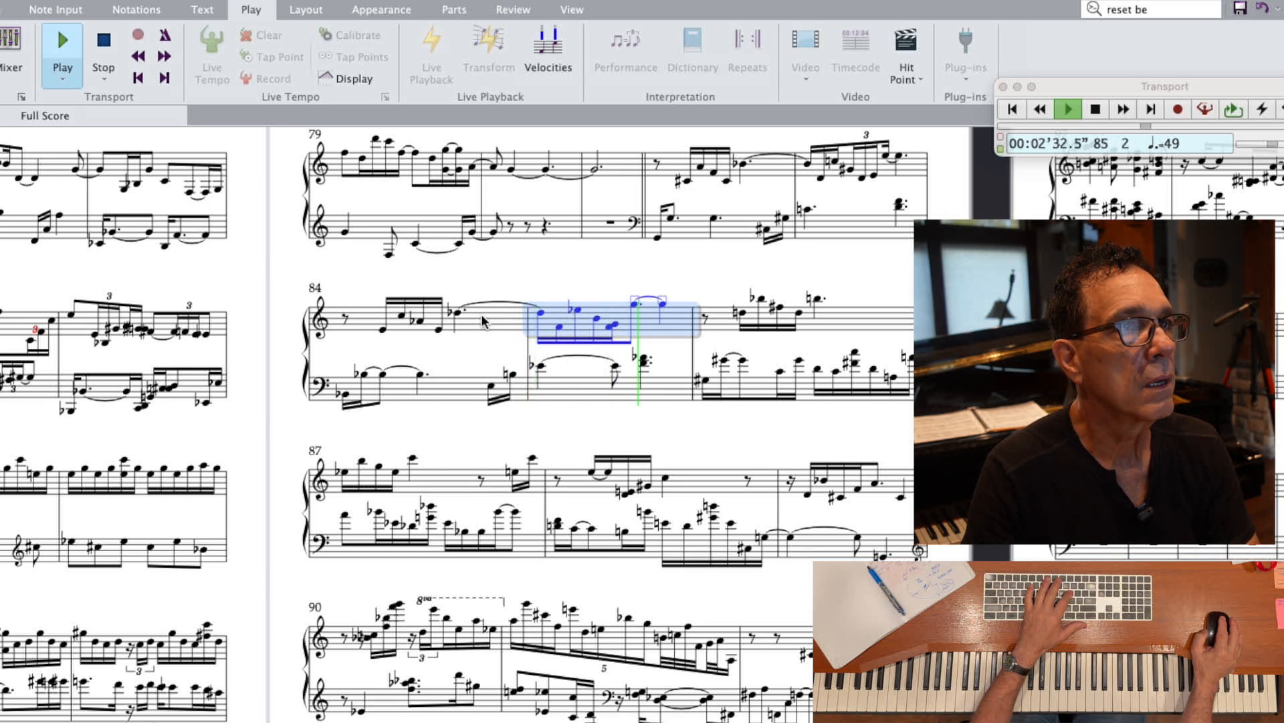
key(space)
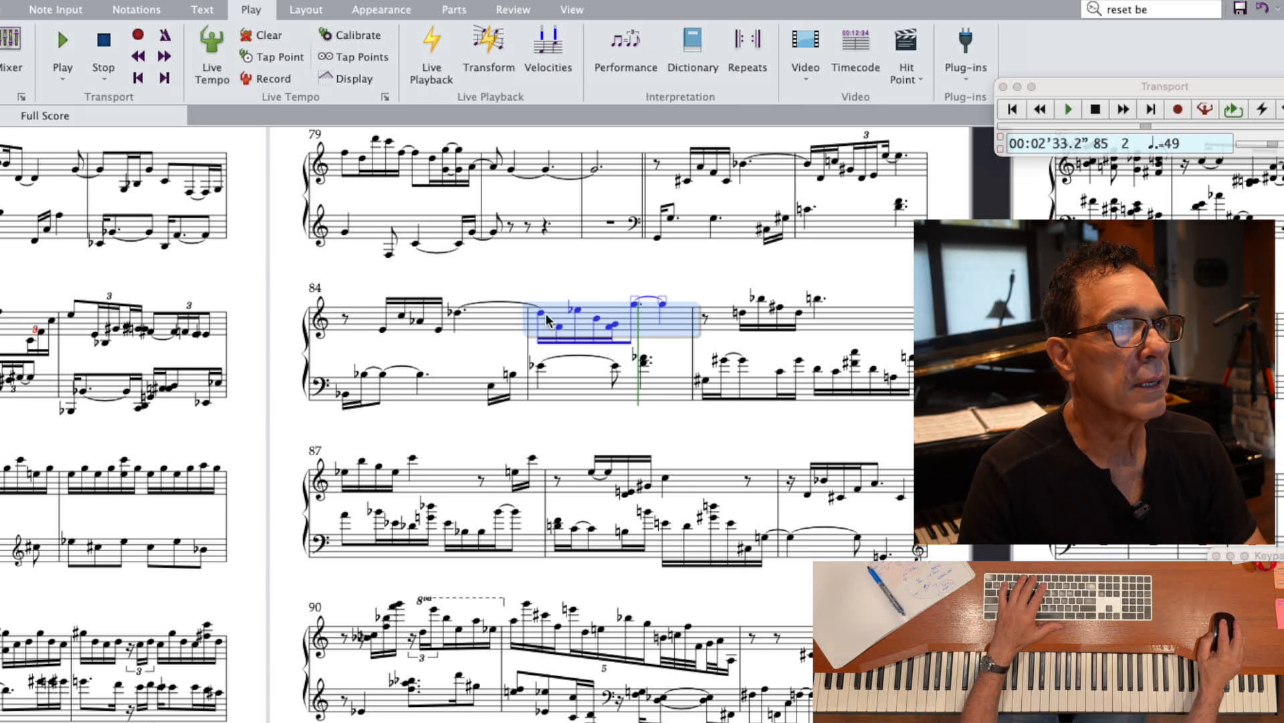
- Replay bar 85 from its first upper-staff note, then replay the whole upper-staff bar, and clear the selection
click(541, 314)
key(space)
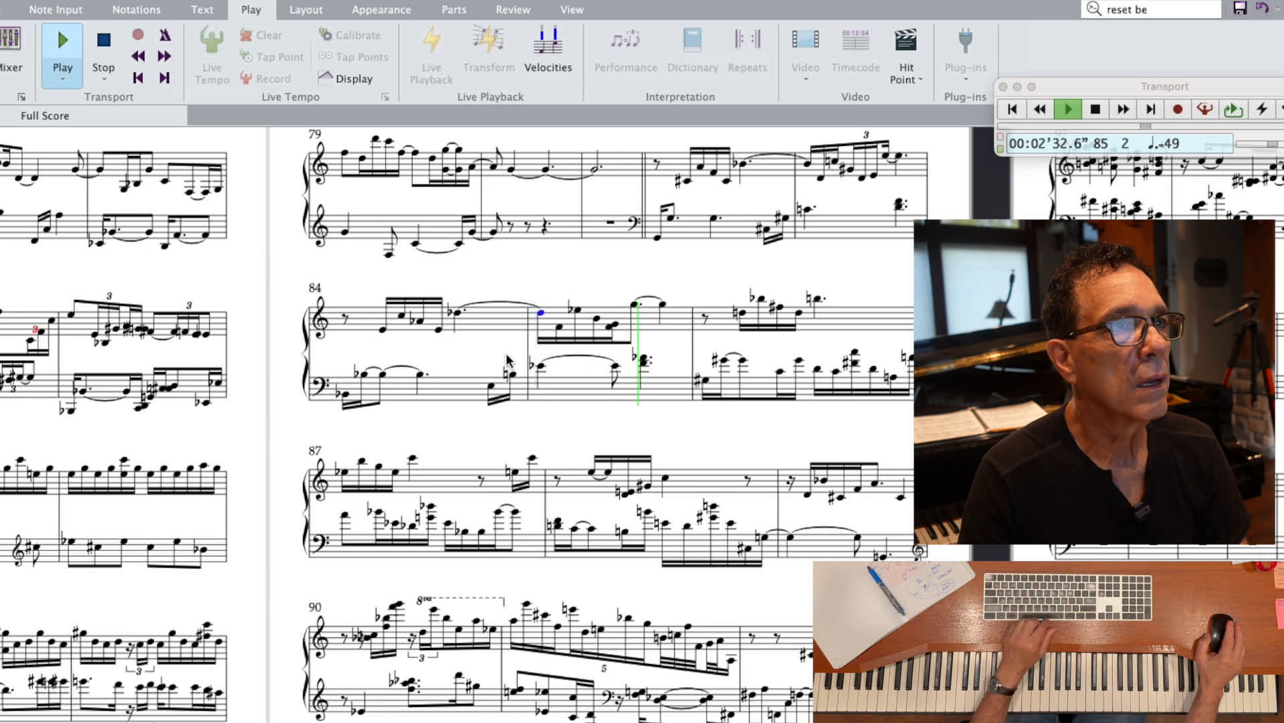
key(space)
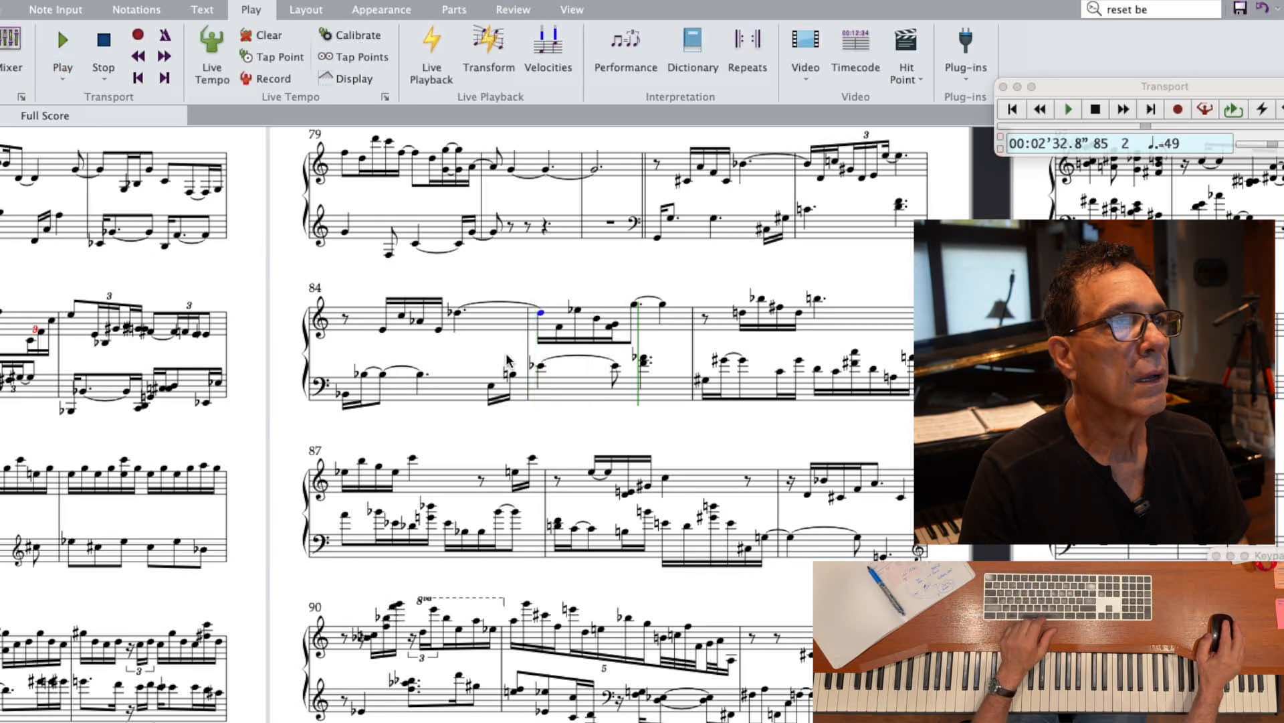
click(555, 322)
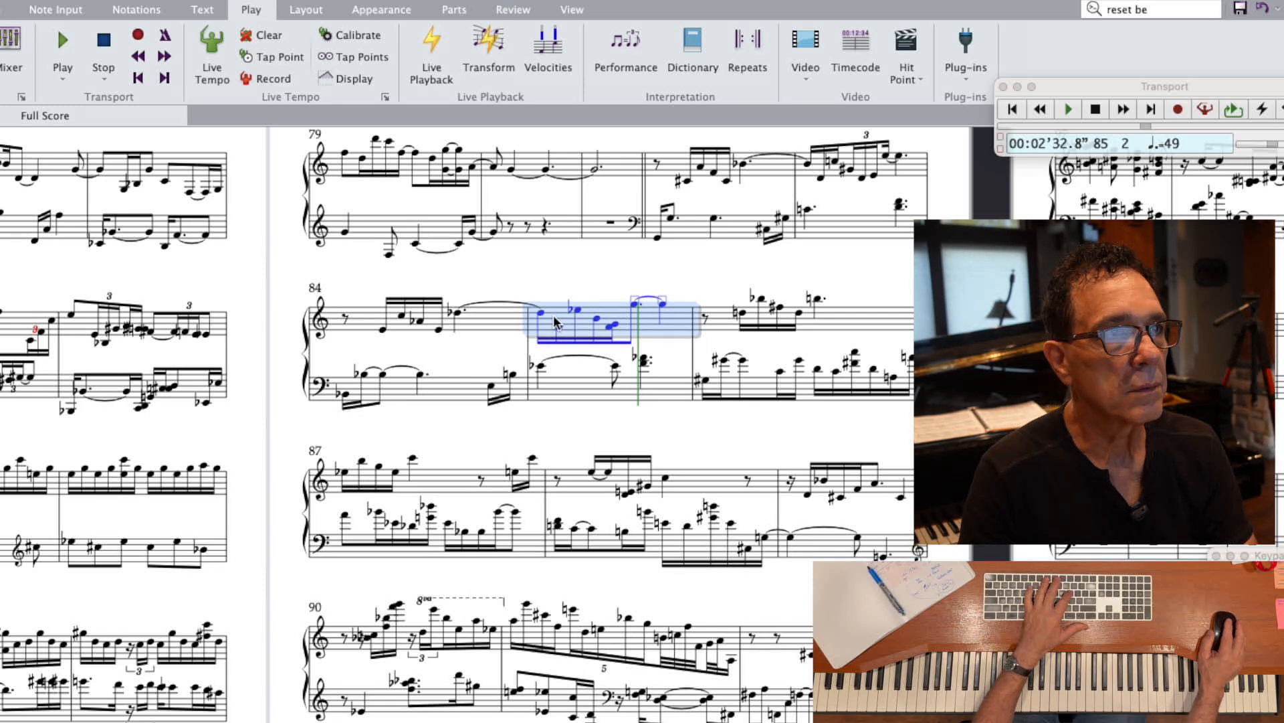
key(space)
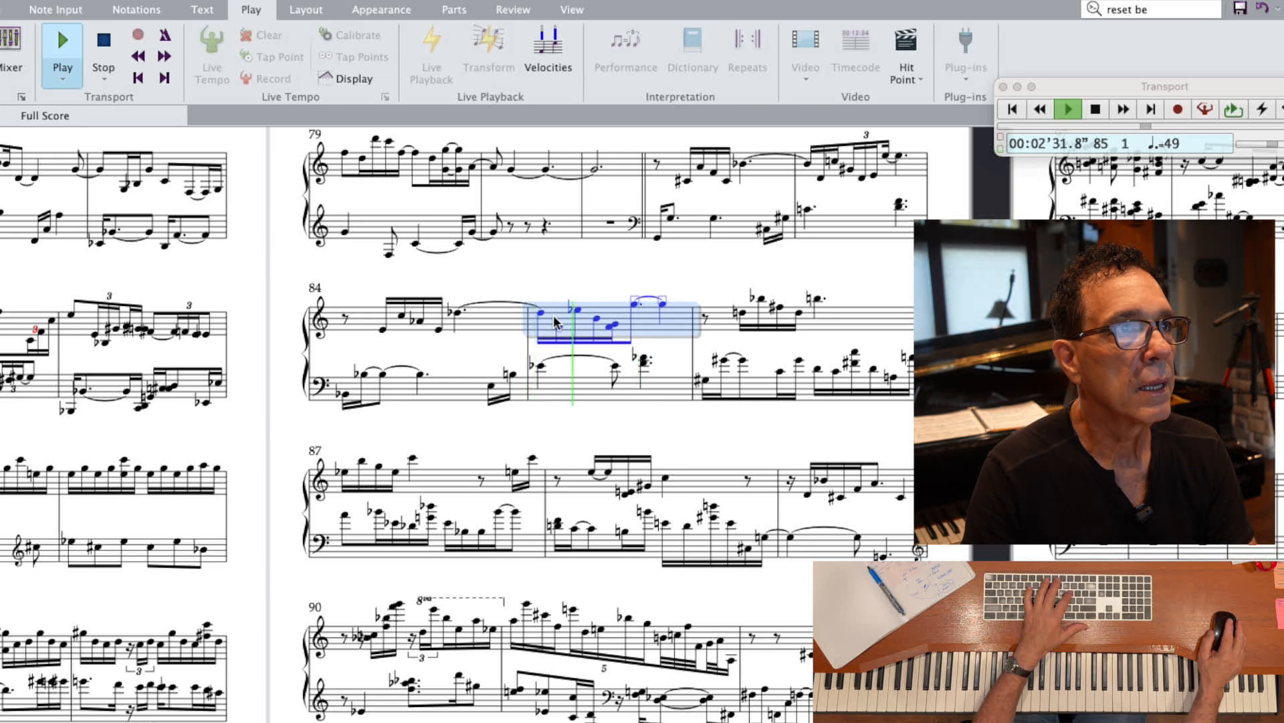
key(space)
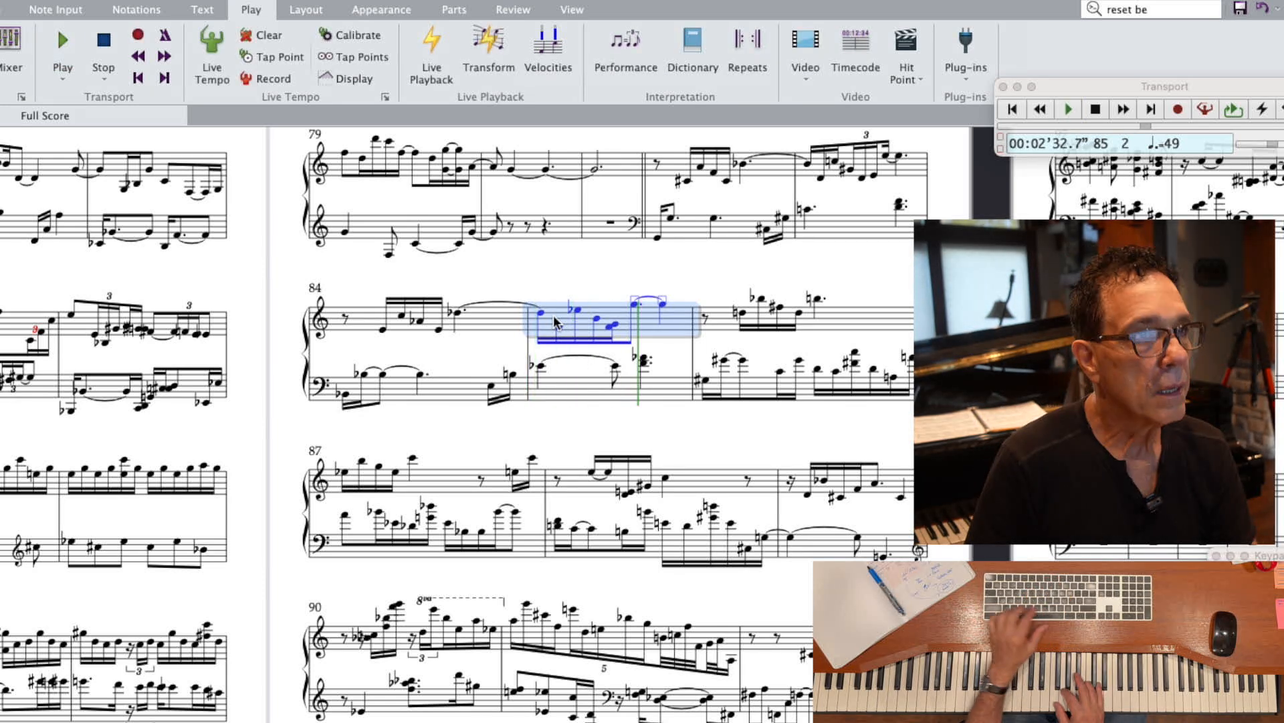
key(Escape)
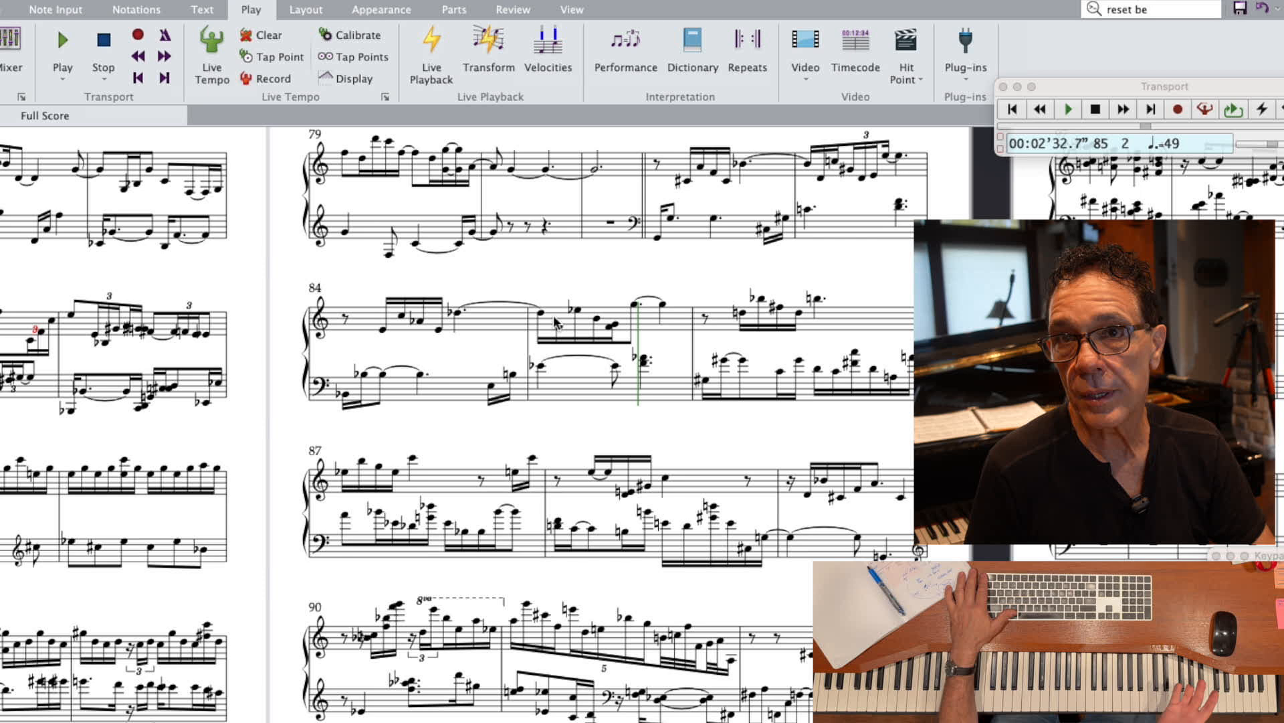
- Turn Live Playback back on and play the upper-staff passage of bar 85 for comparison
click(445, 78)
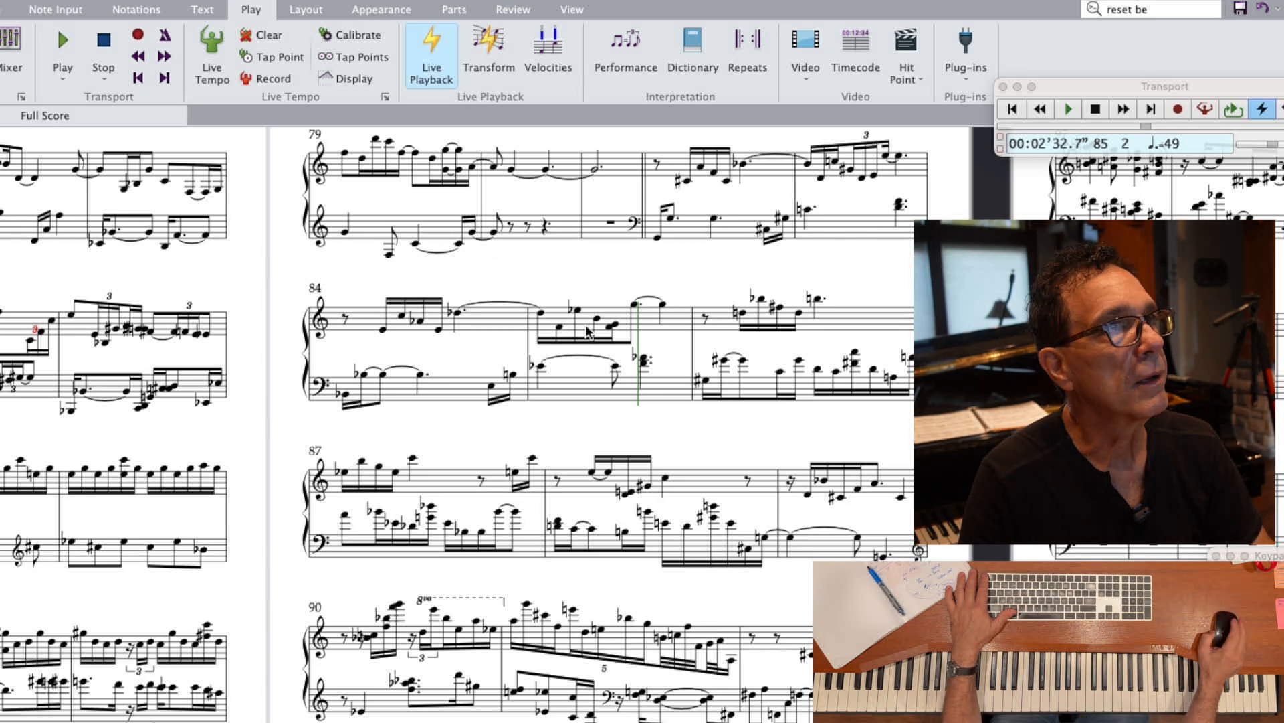
click(544, 319)
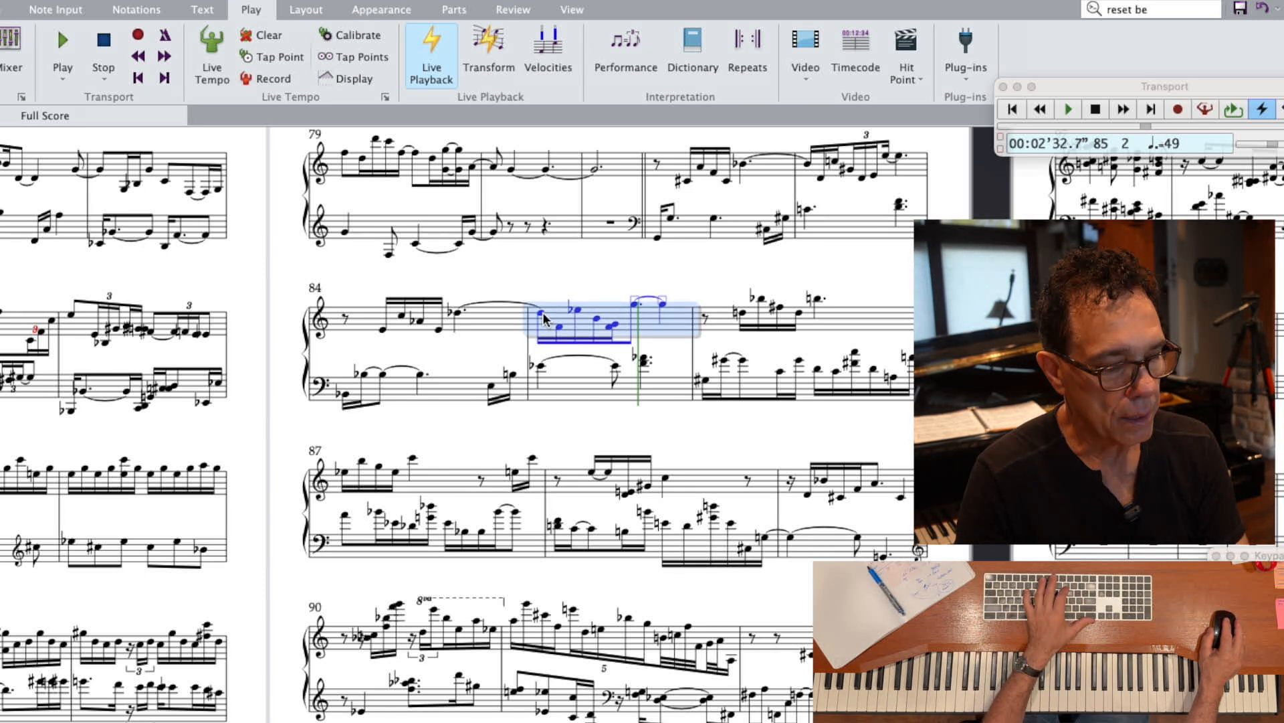
key(space)
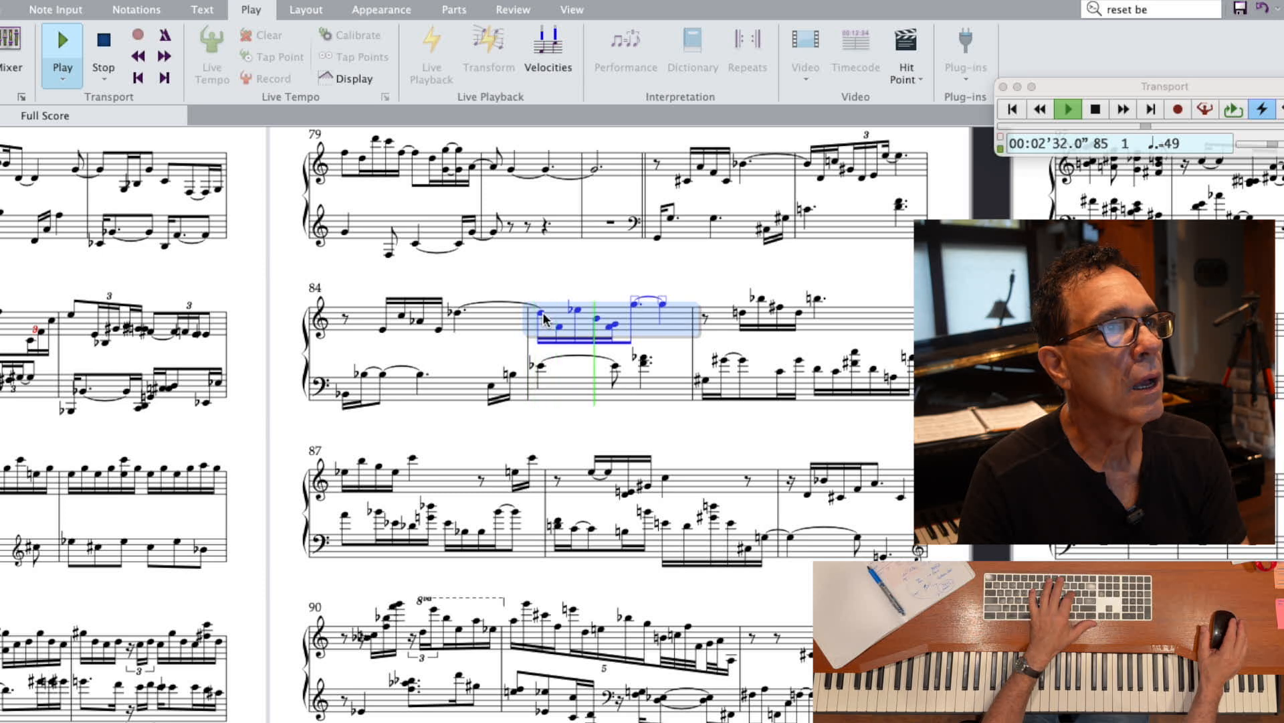
key(space)
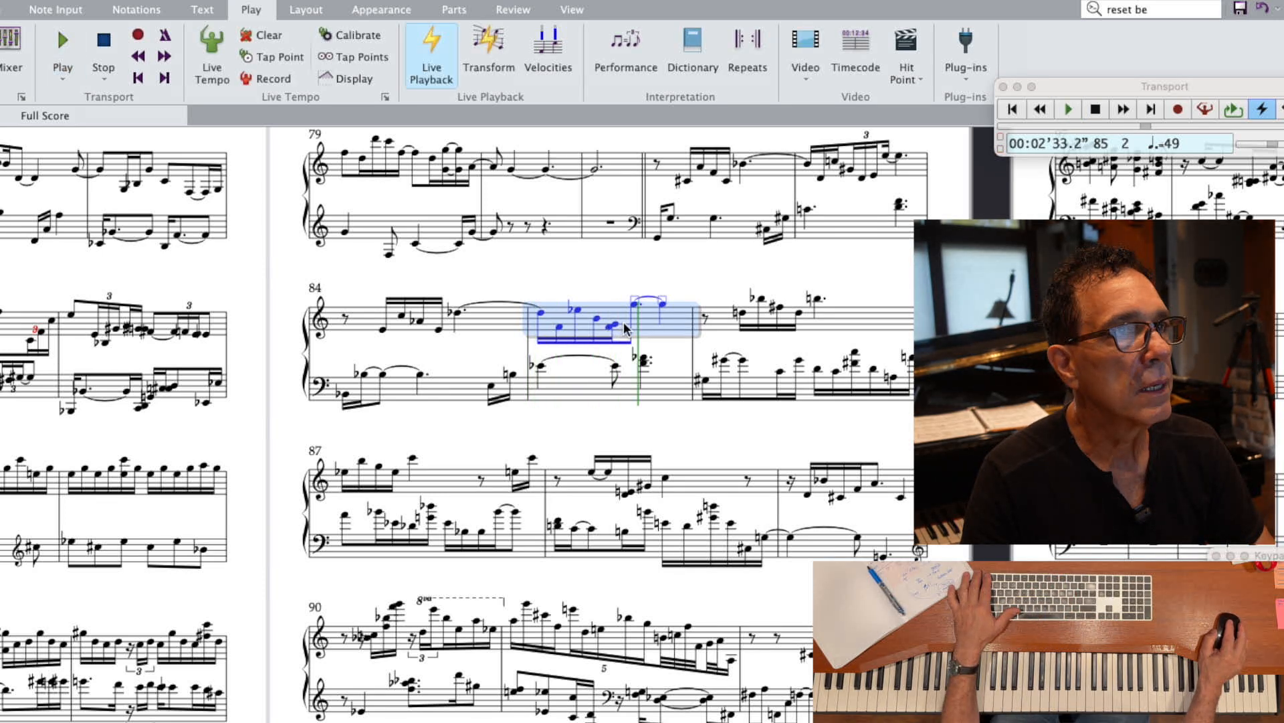
click(542, 312)
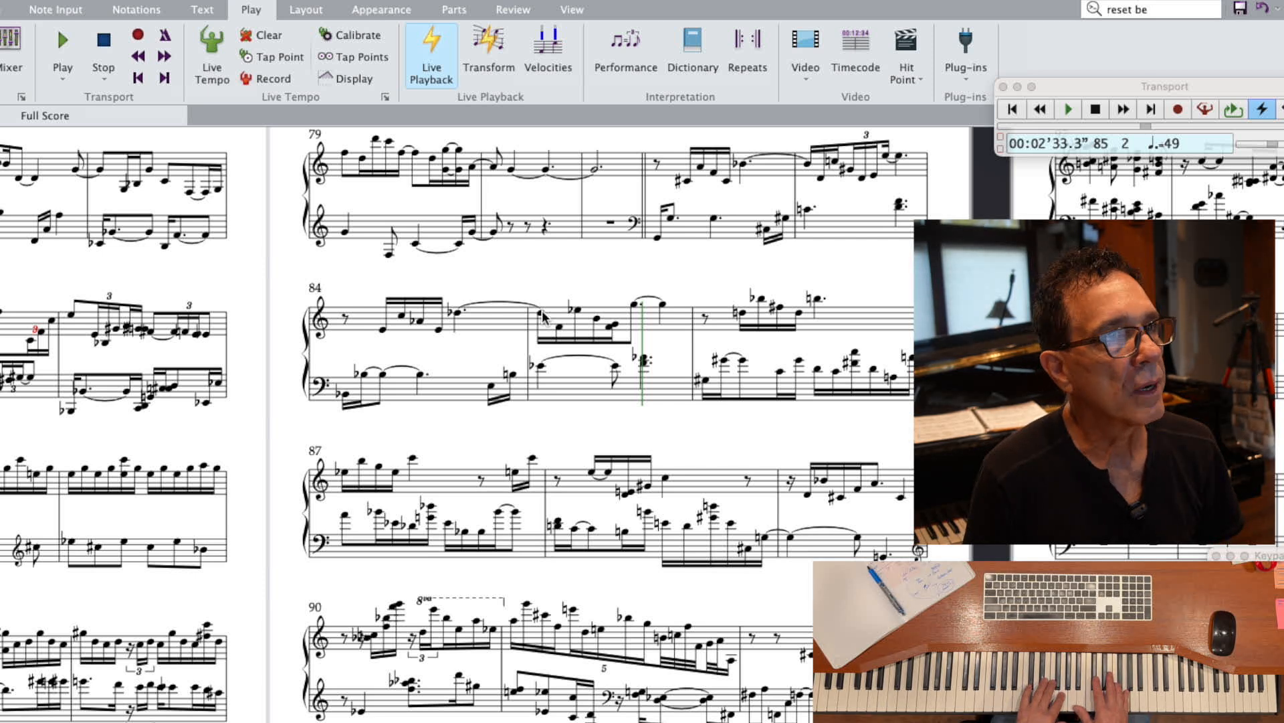
- Replace the sixteenth rest after the high G in bar 85's upper staff with a sixteenth G
scroll(543, 316, down, 5)
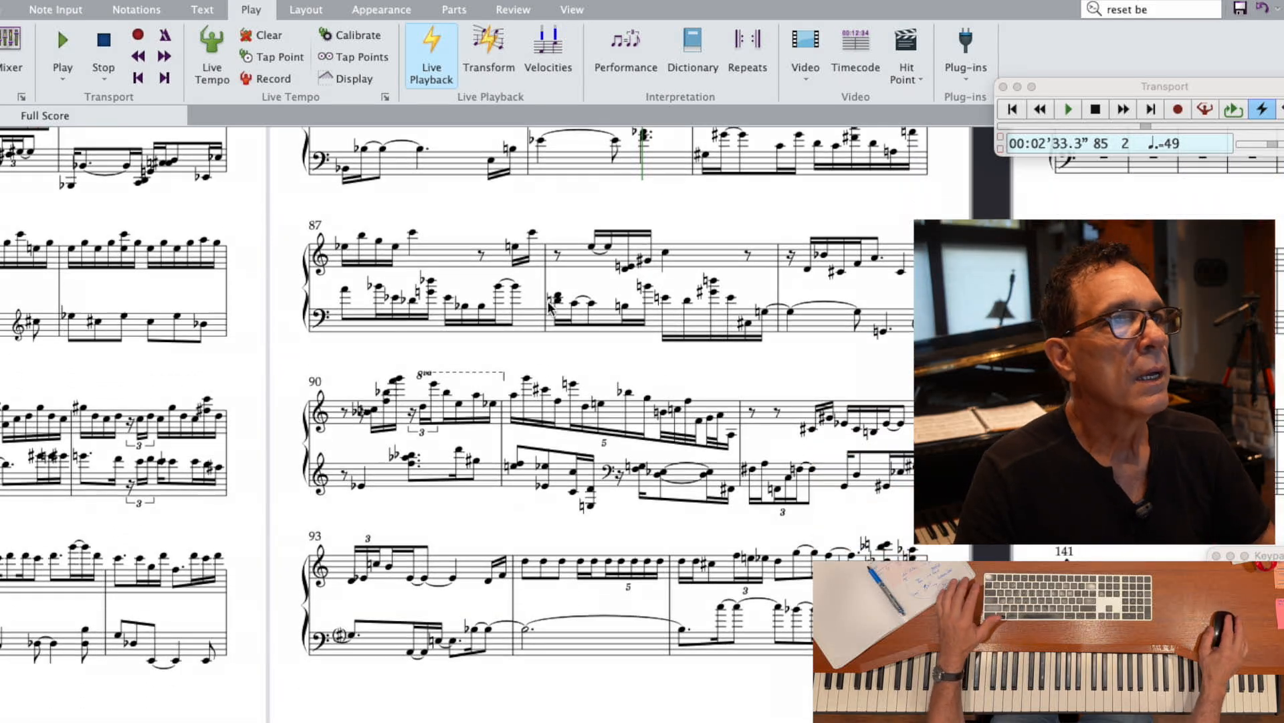
scroll(558, 167, up, 2)
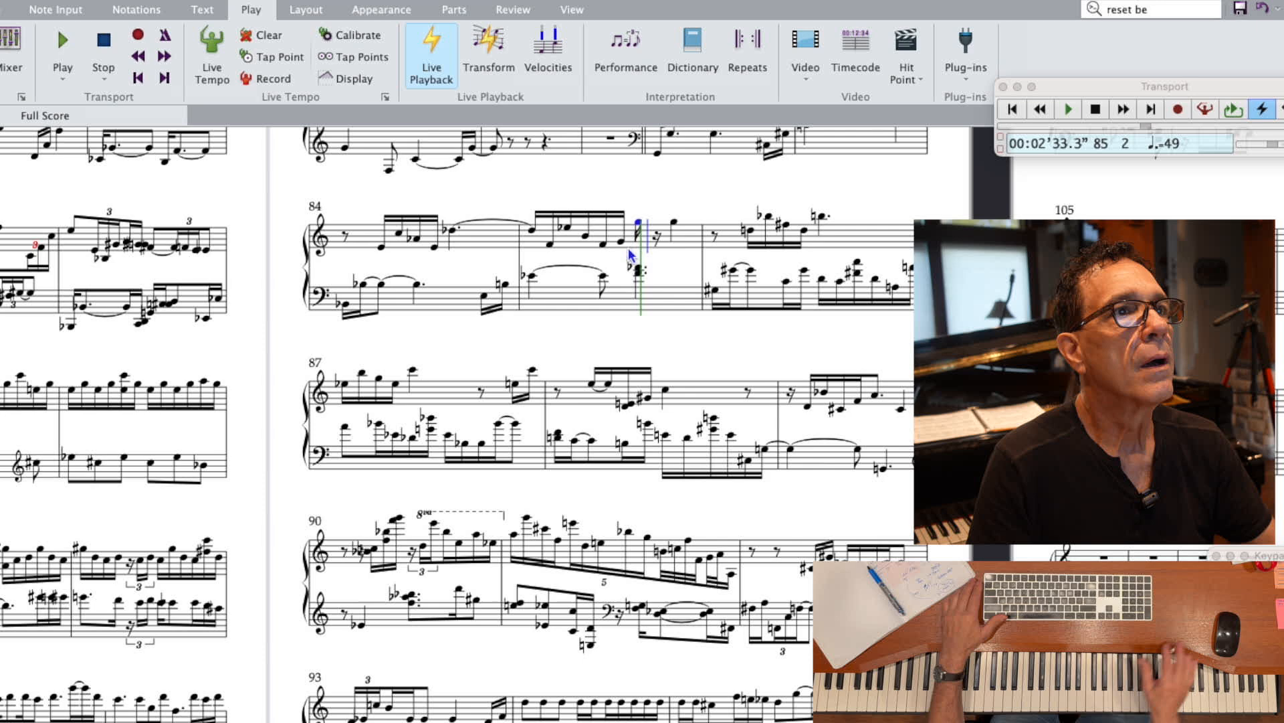
scroll(629, 255, down, 4)
scroll(629, 256, up, 4)
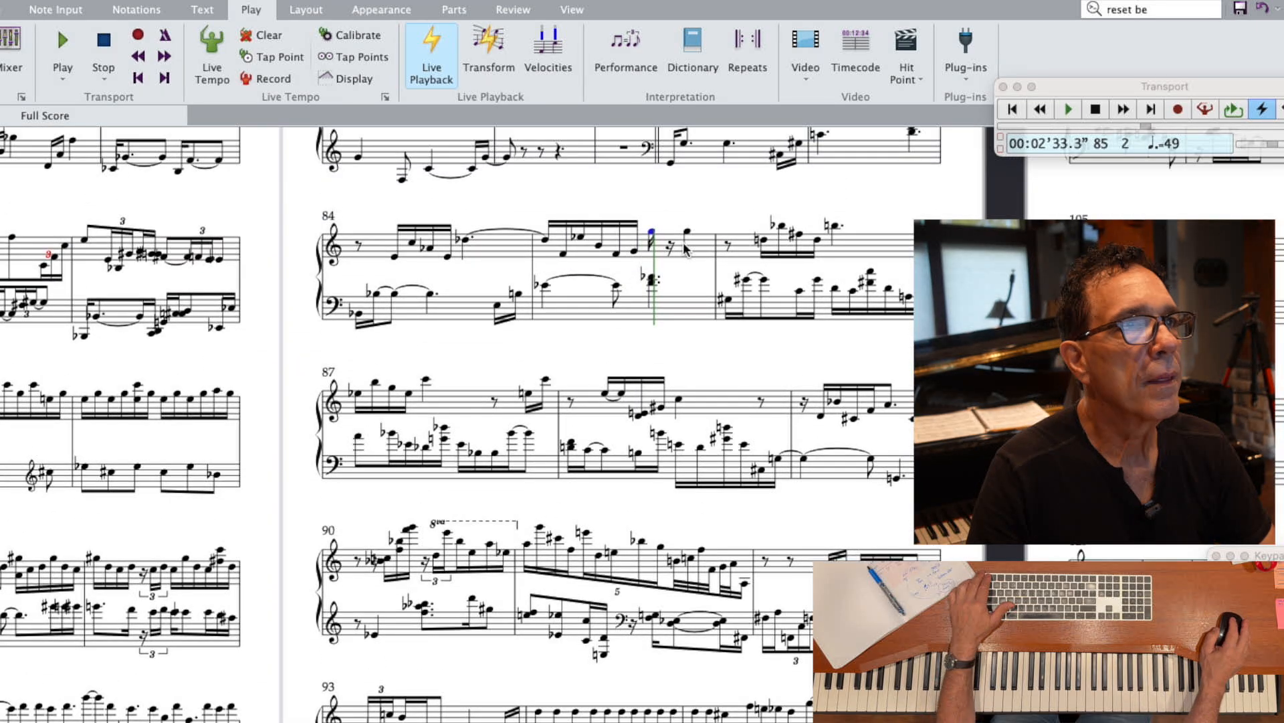
click(646, 245)
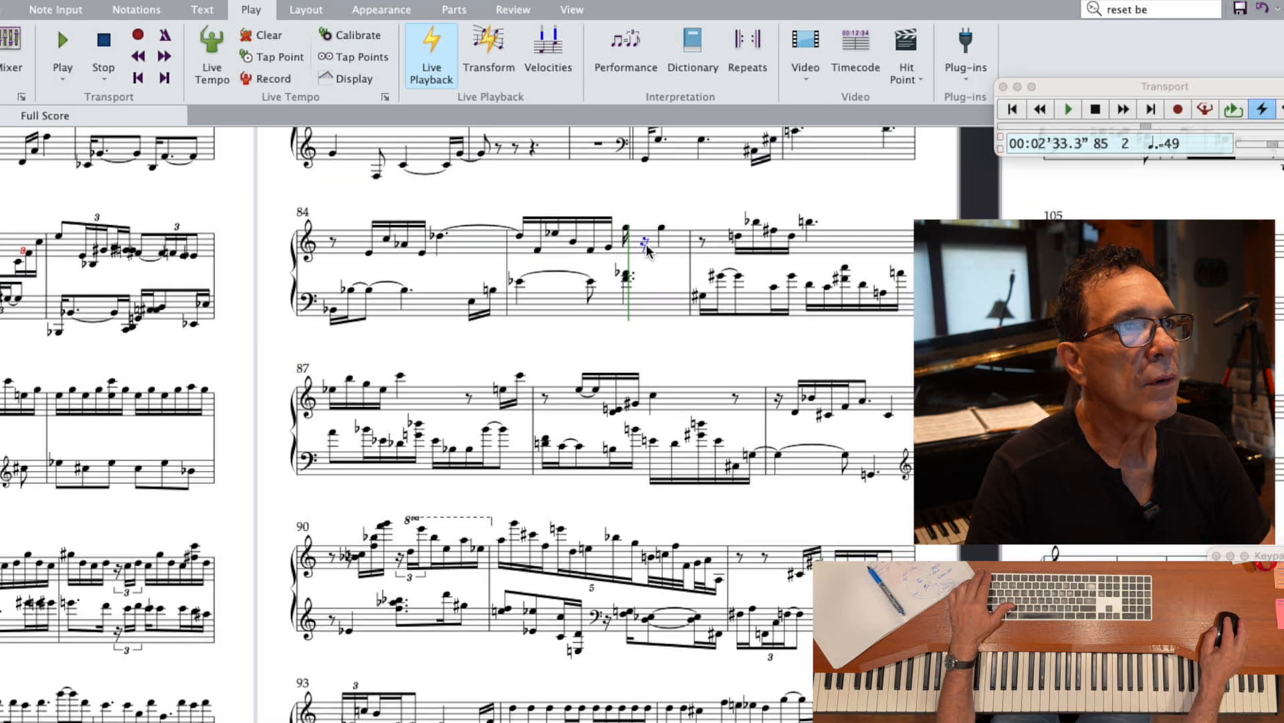
key(2)
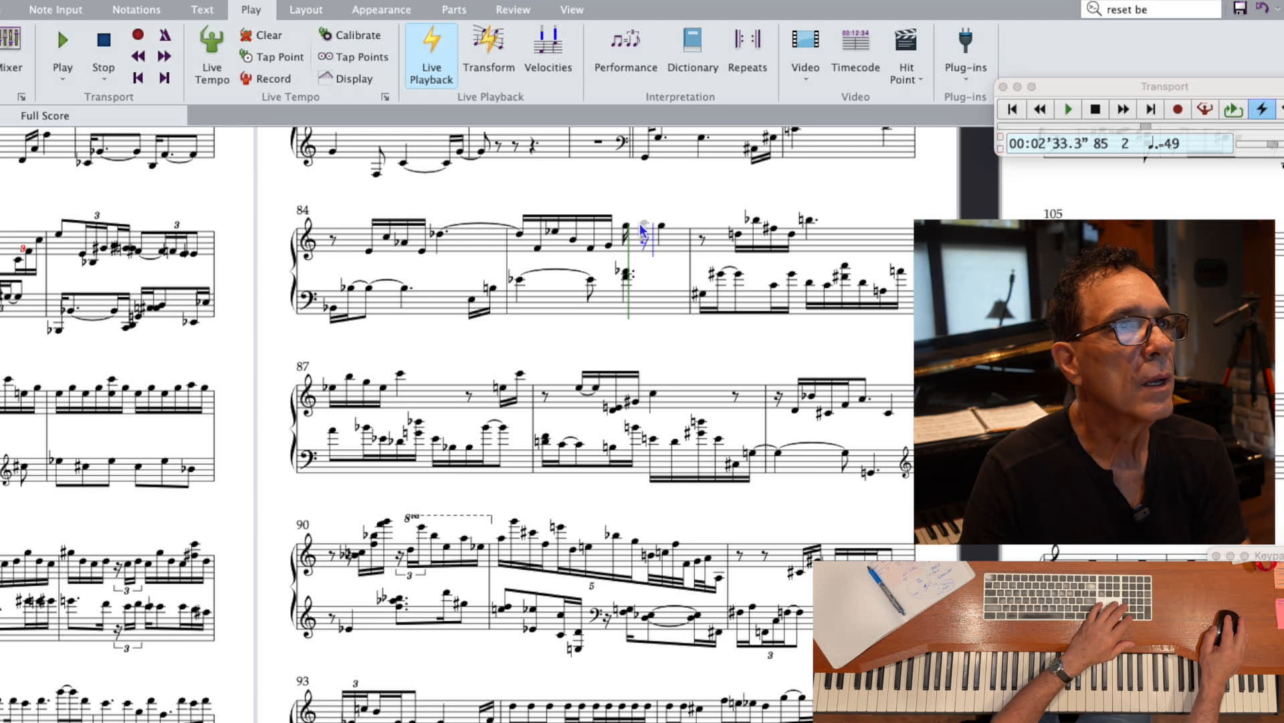
click(639, 223)
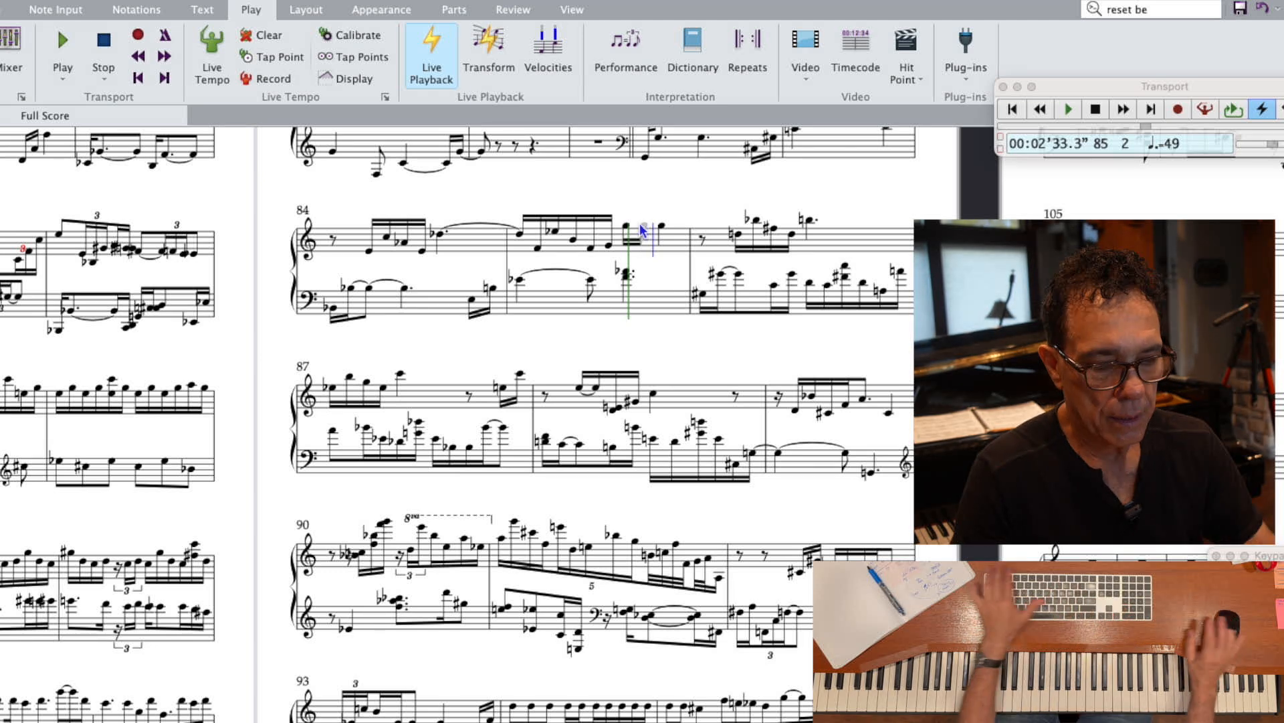
key(Escape)
- Turn the high G on the second beat of bar 85's upper staff into a single dotted quarter
key(4)
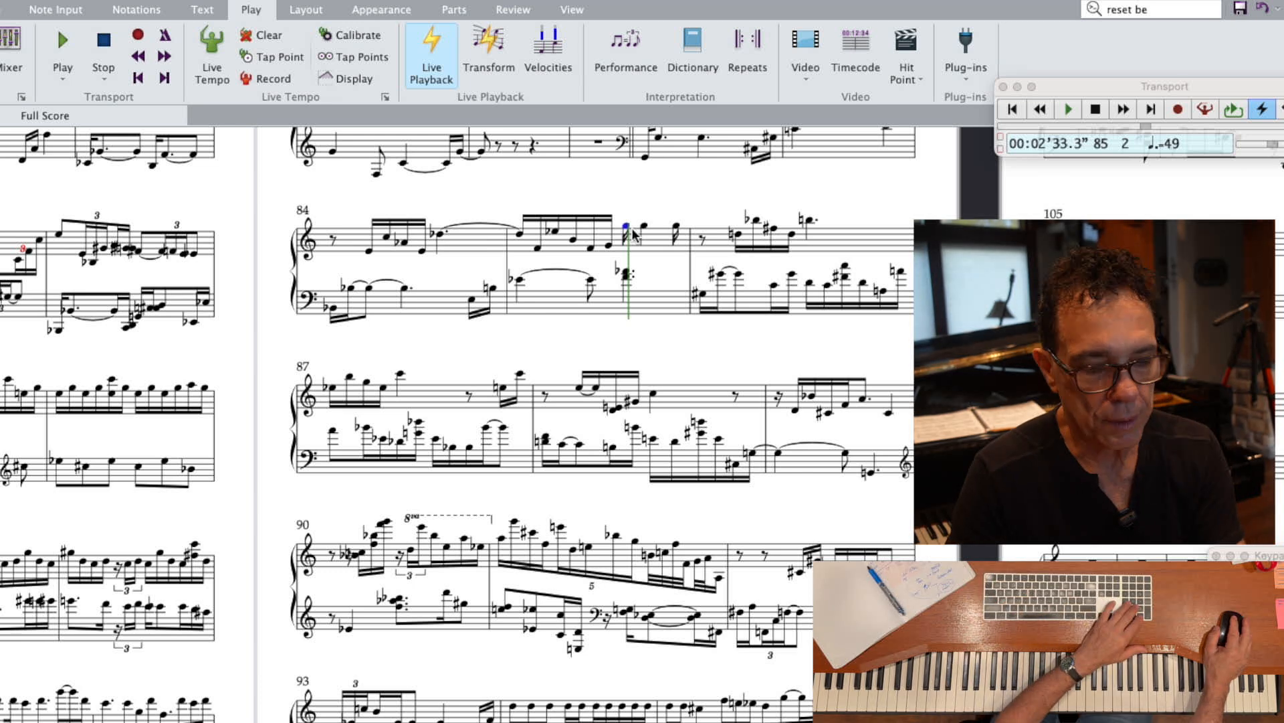
key(period)
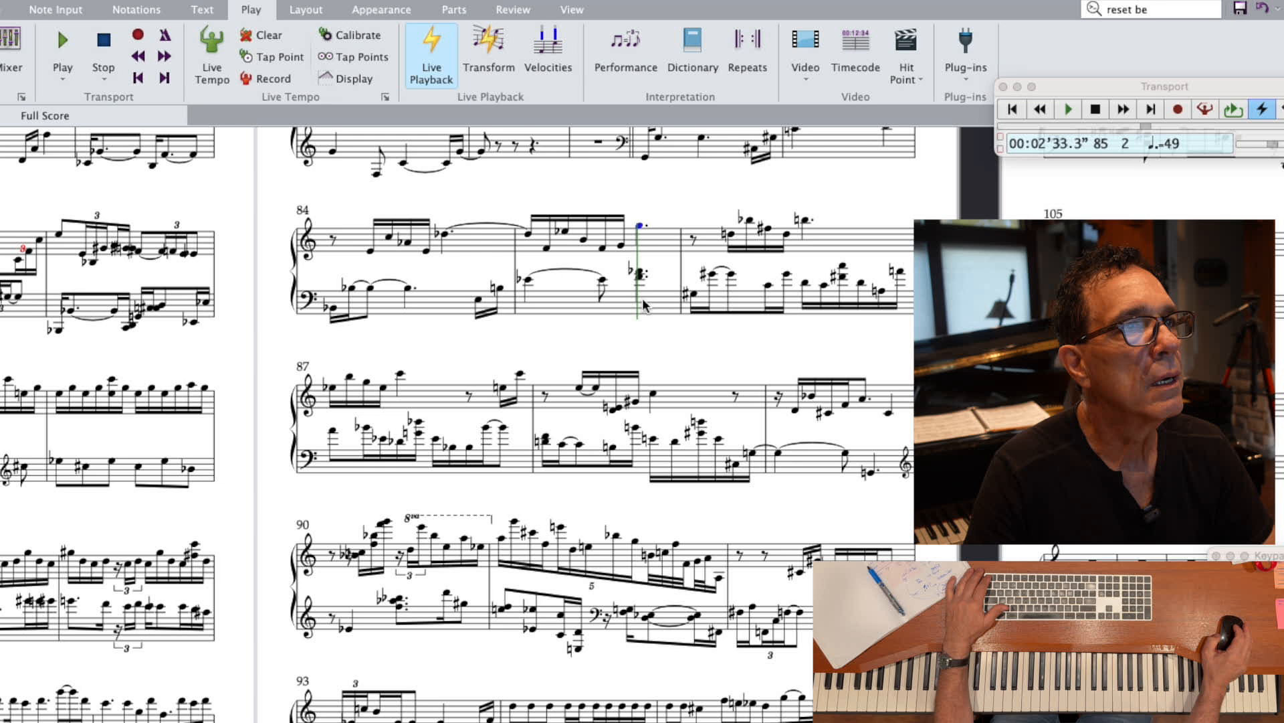
key(Escape)
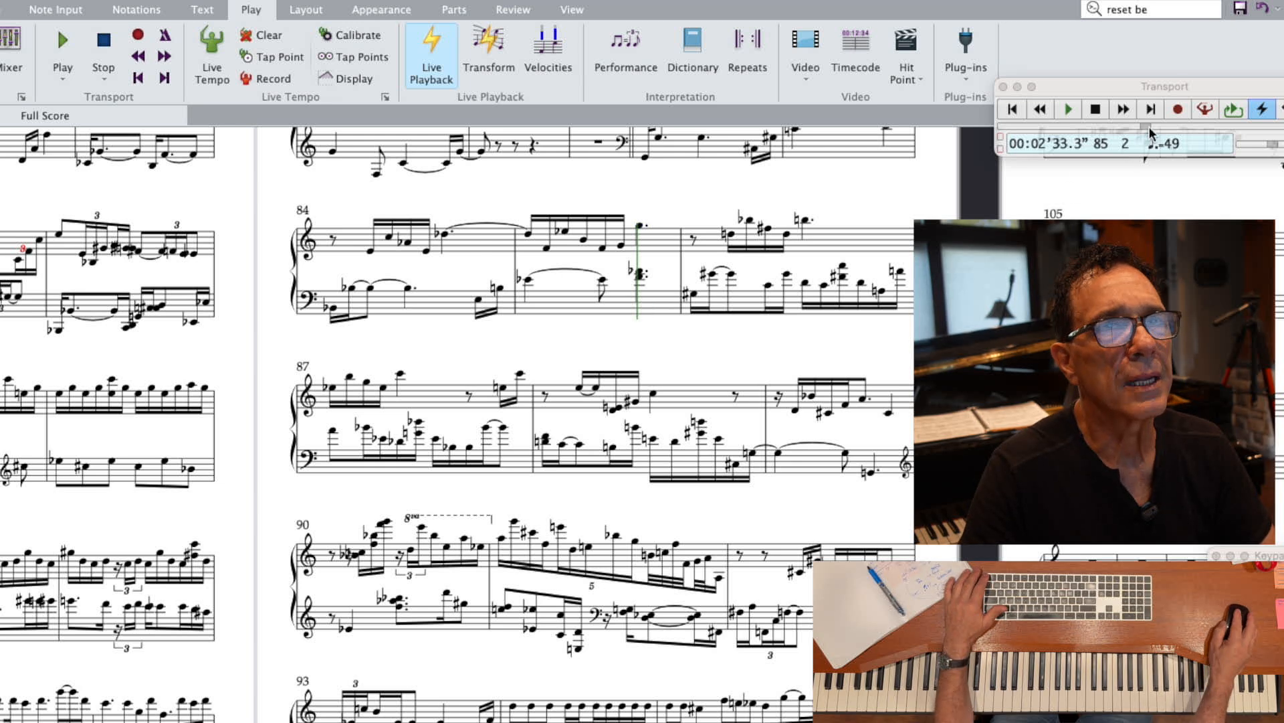
- Move the playback position back to bar 83
drag(1150, 130, 1143, 126)
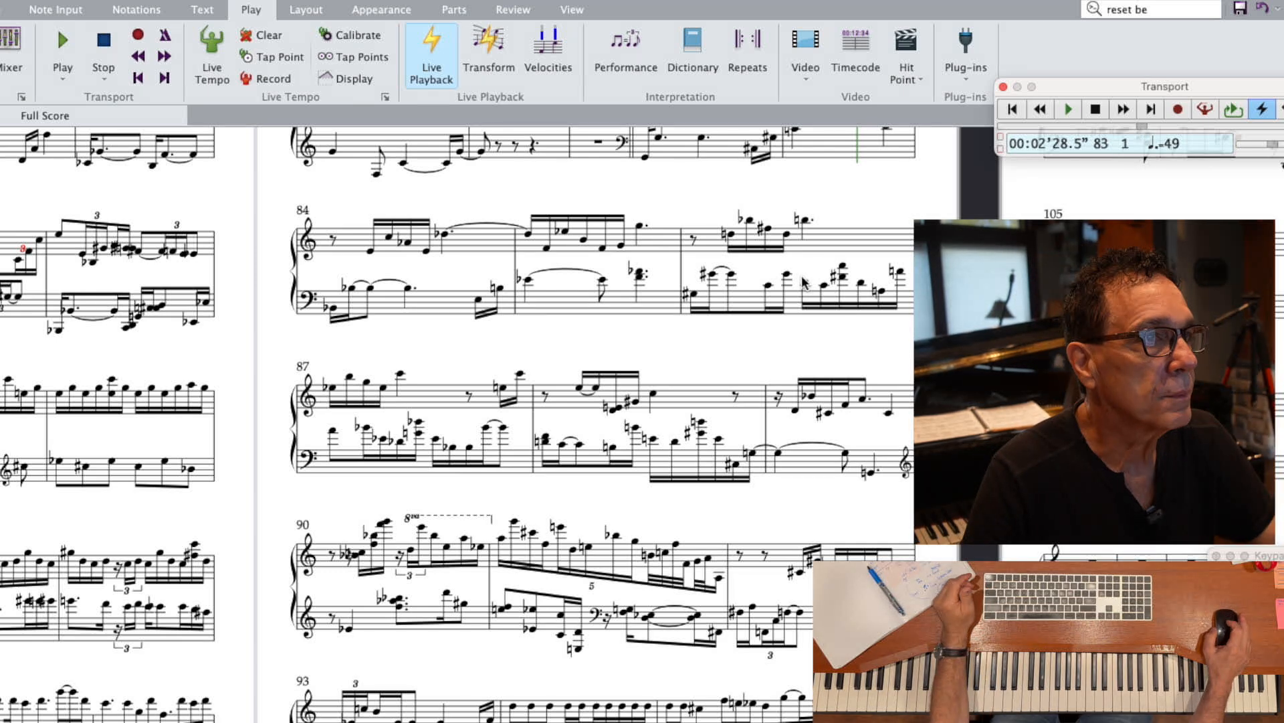
scroll(803, 282, down, 2)
scroll(802, 282, left, 2)
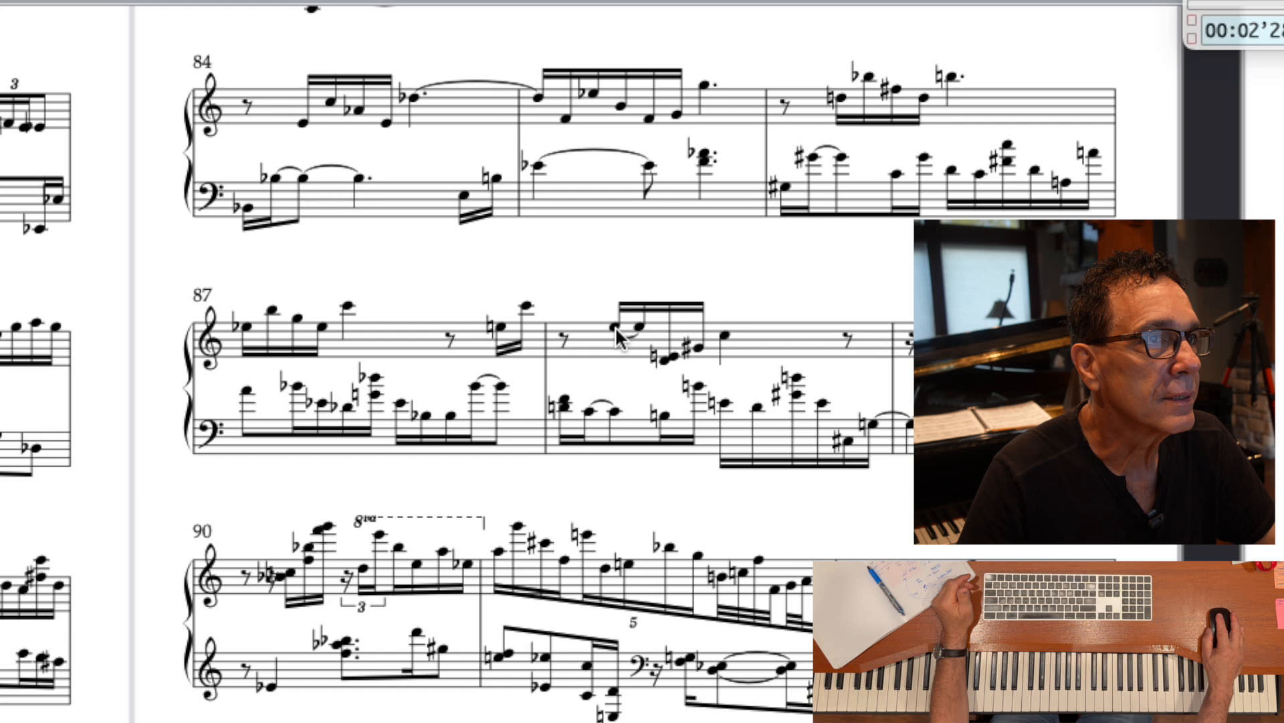
- Turn the tied sixteenths after bar 88's opening upper-staff rest into a single eighth note and play the passage back
click(615, 326)
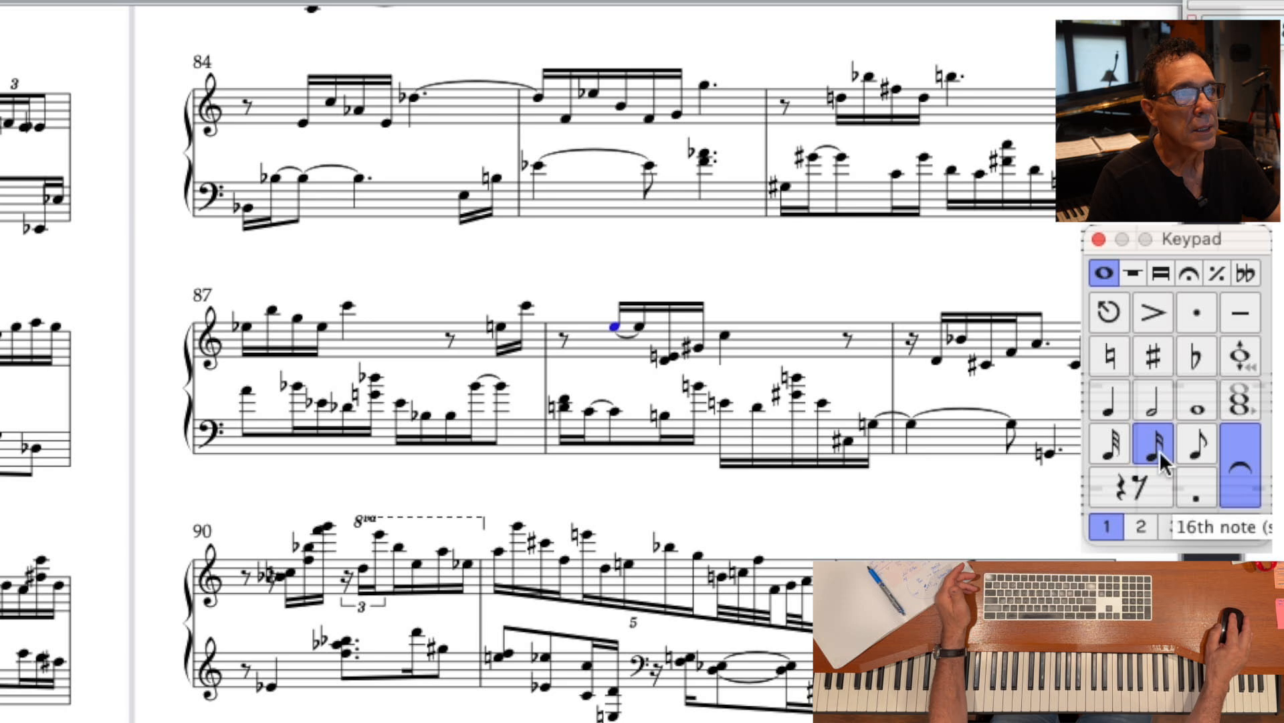
click(1203, 444)
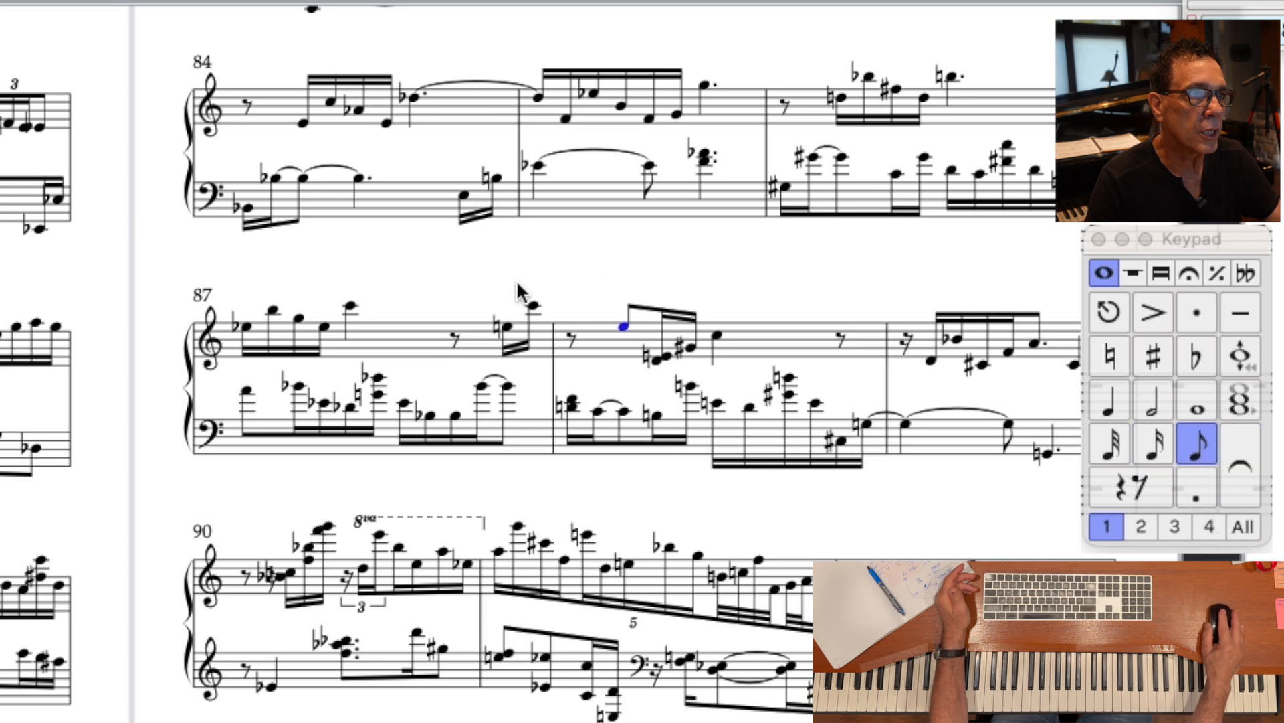
key(3)
key(Return)
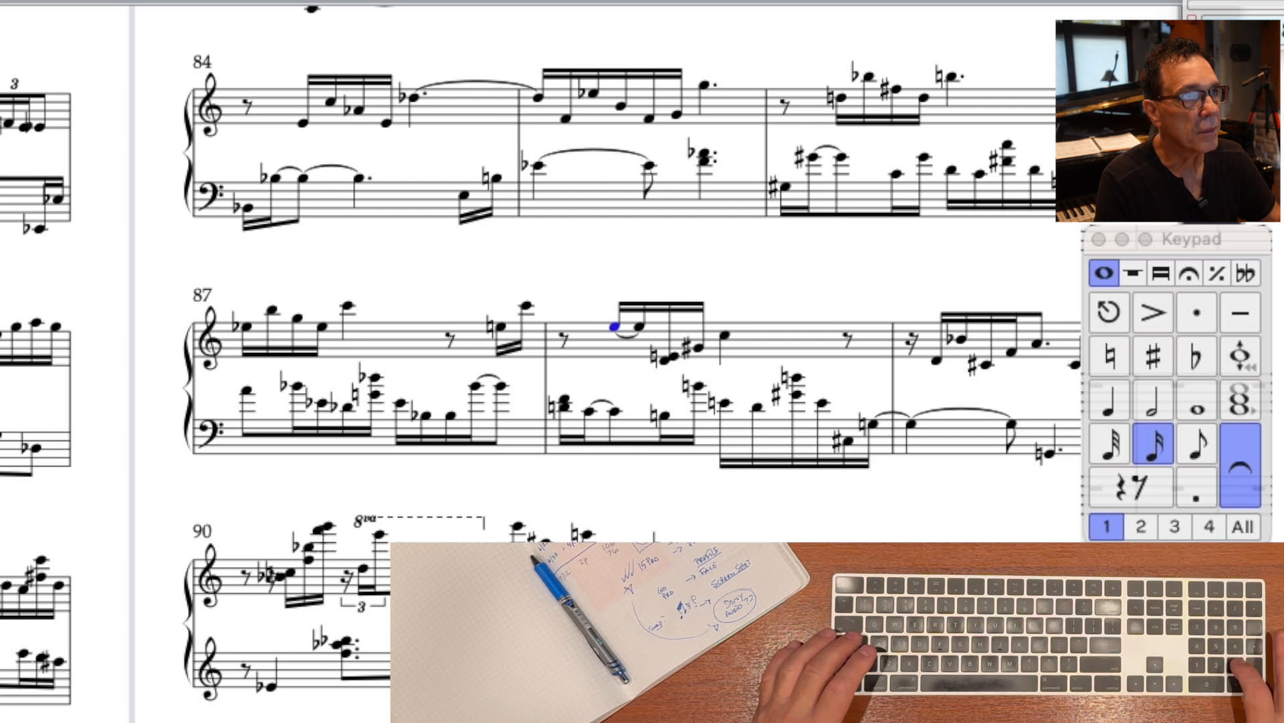
key(3)
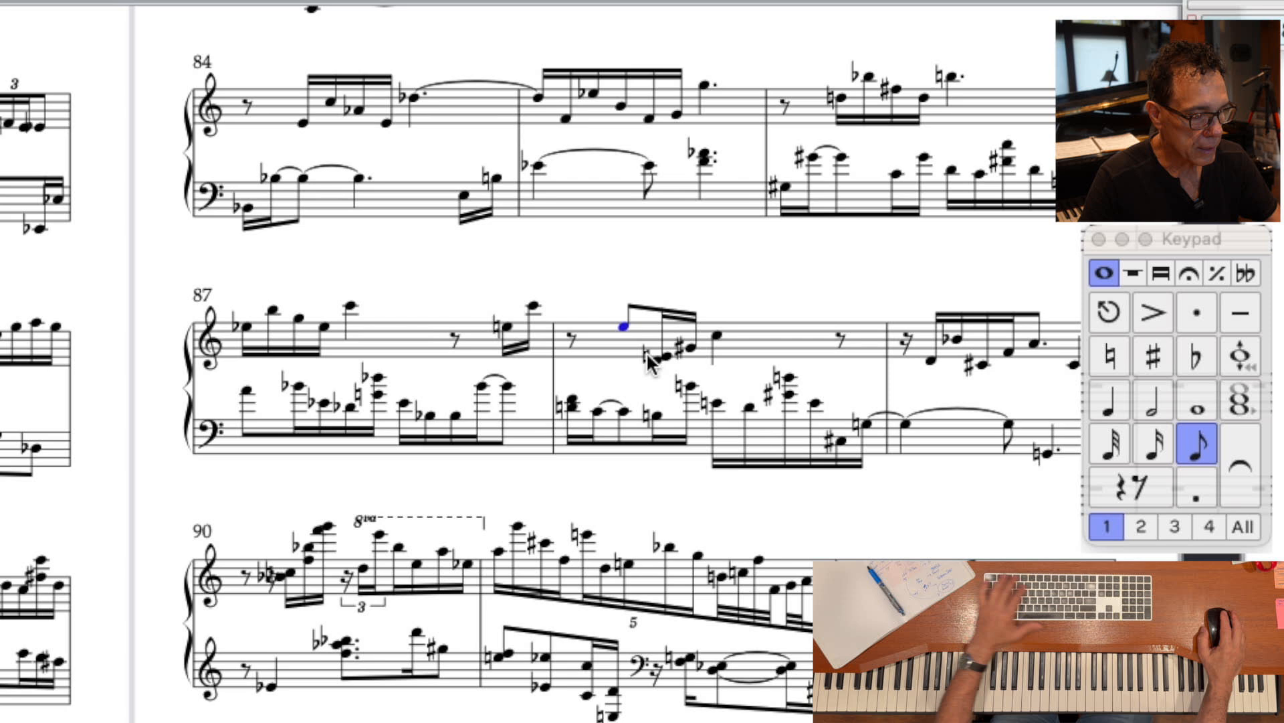
key(p)
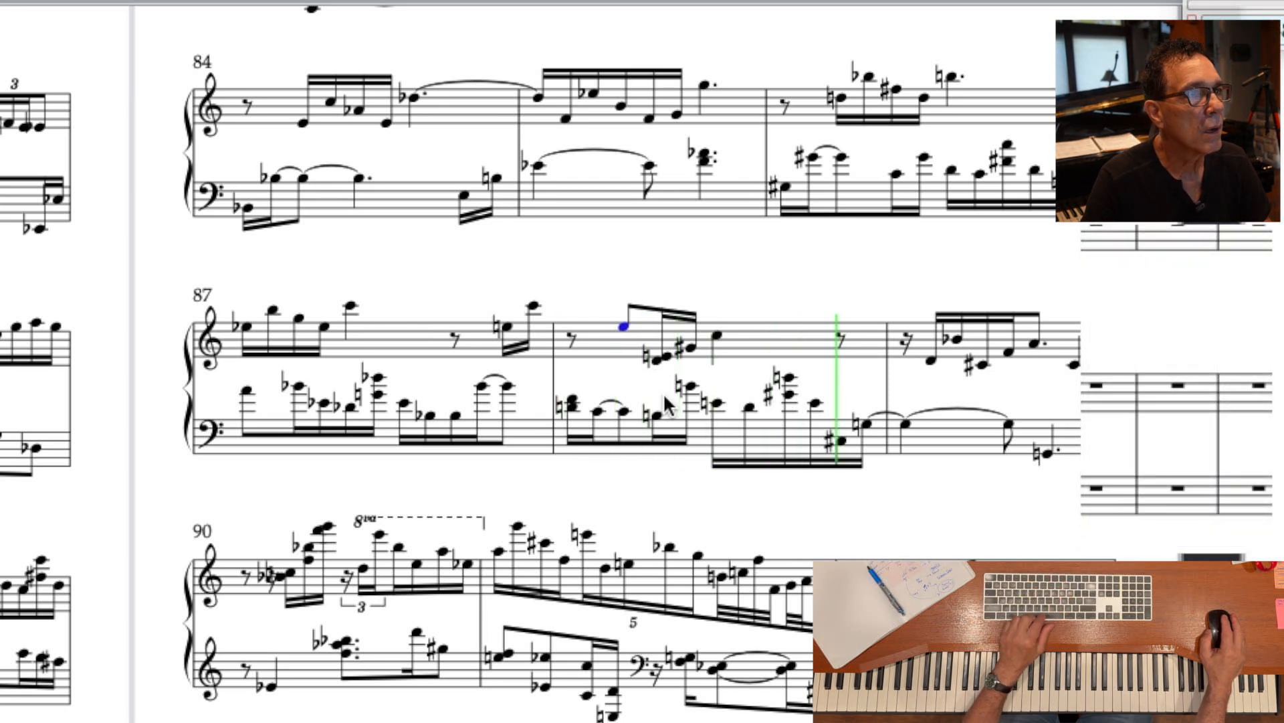
key(Escape)
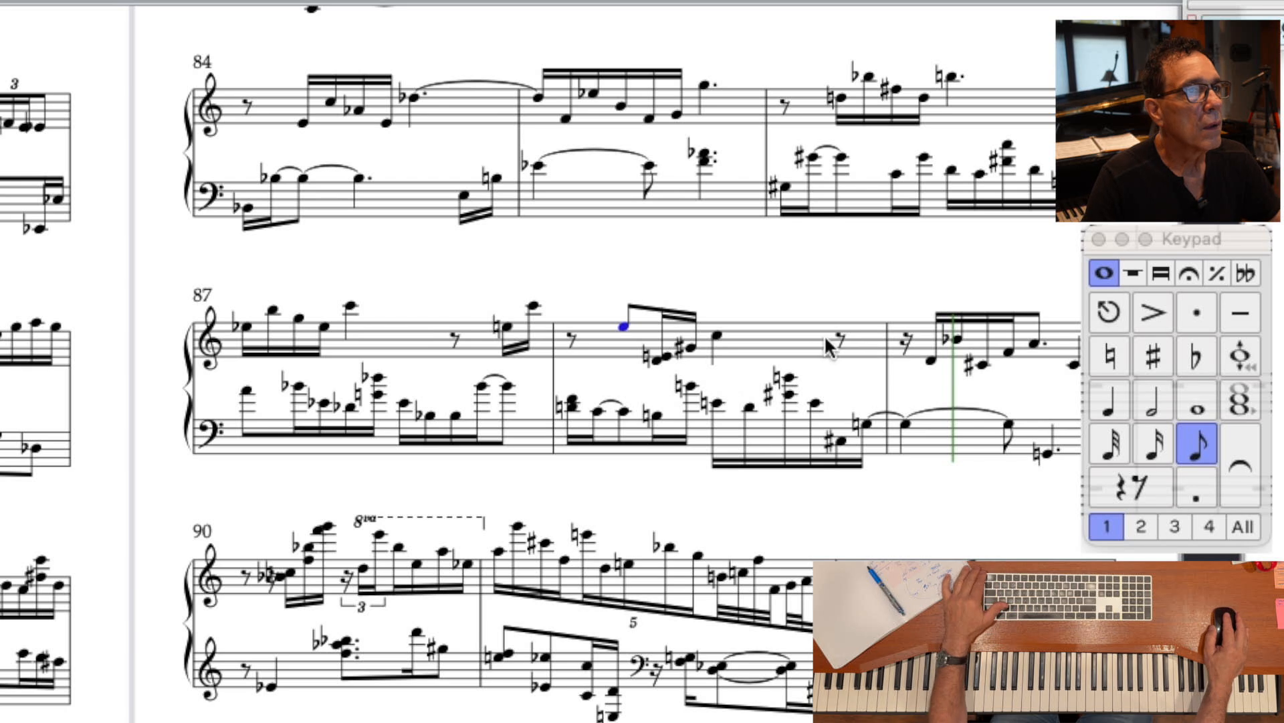
- Lengthen the quarter-note C in bar 88's upper staff to a dotted quarter
click(720, 334)
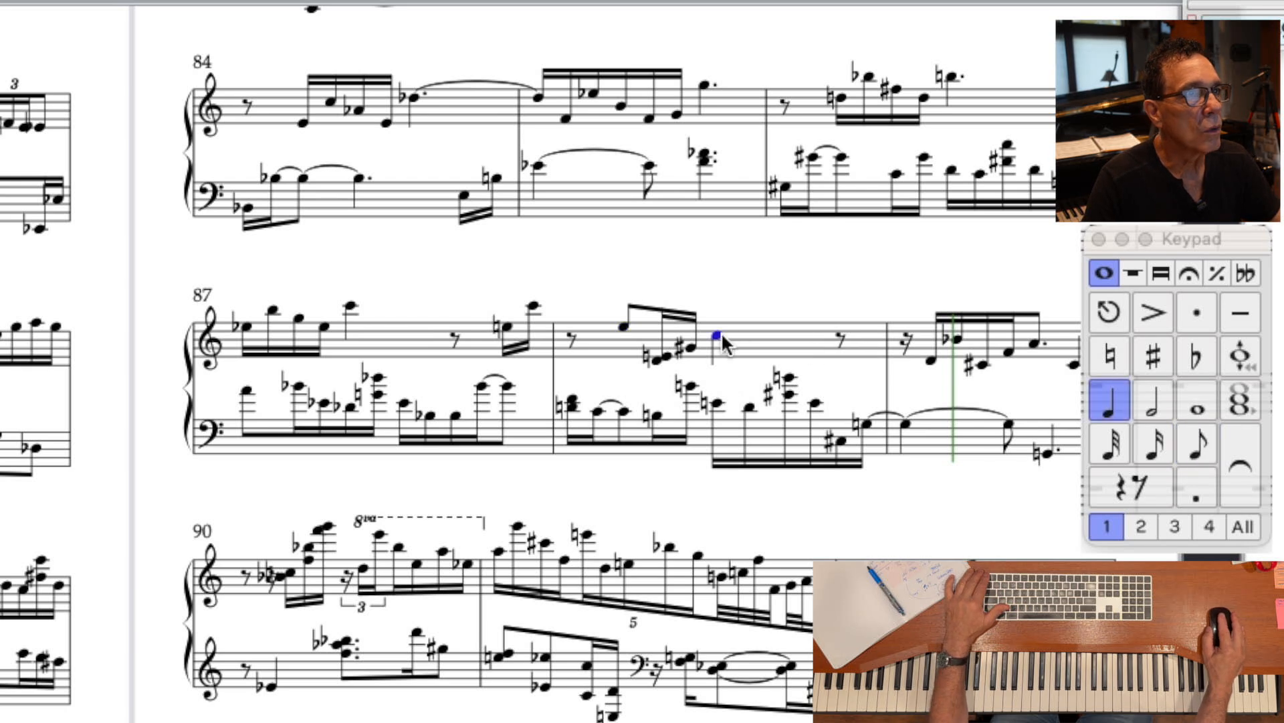
key(period)
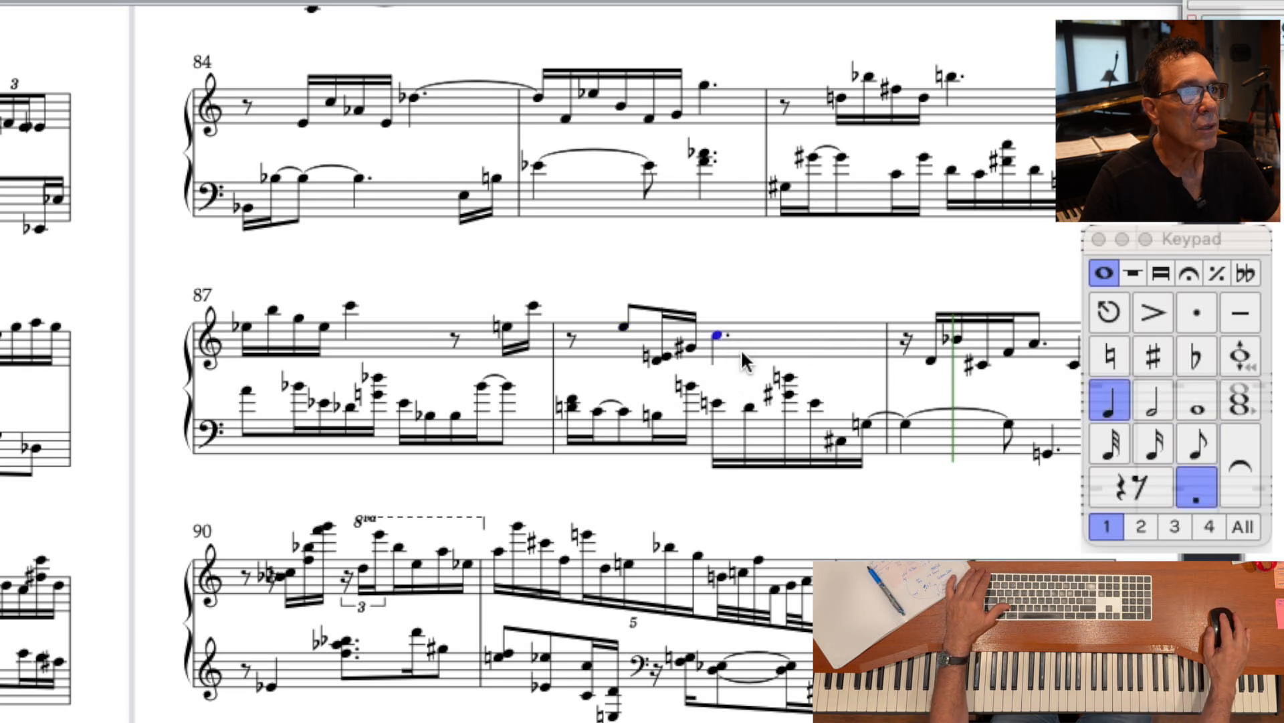
key(Escape)
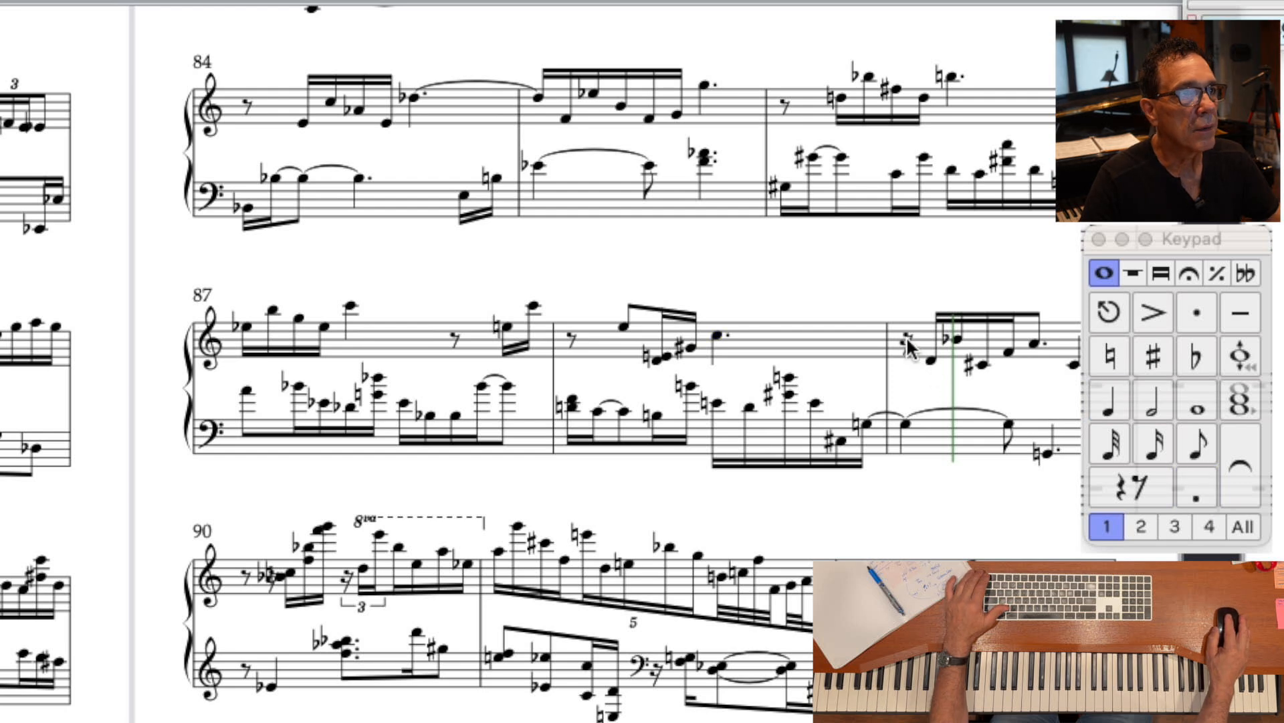
- Replace the sixteenth rest opening bar 89's upper staff with a sixteenth C and tie bar 88's dotted quarter C to it
click(907, 342)
scroll(908, 335, right, 2)
scroll(903, 332, up, 1)
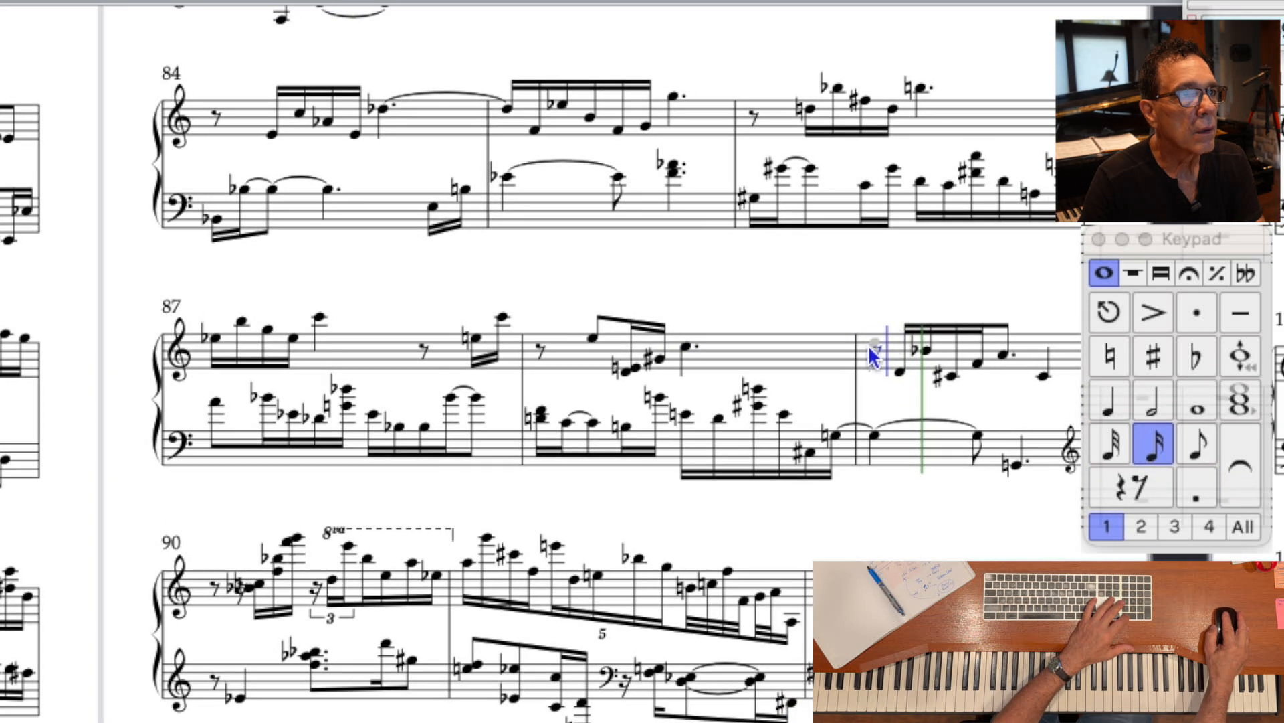
click(868, 349)
key(Escape)
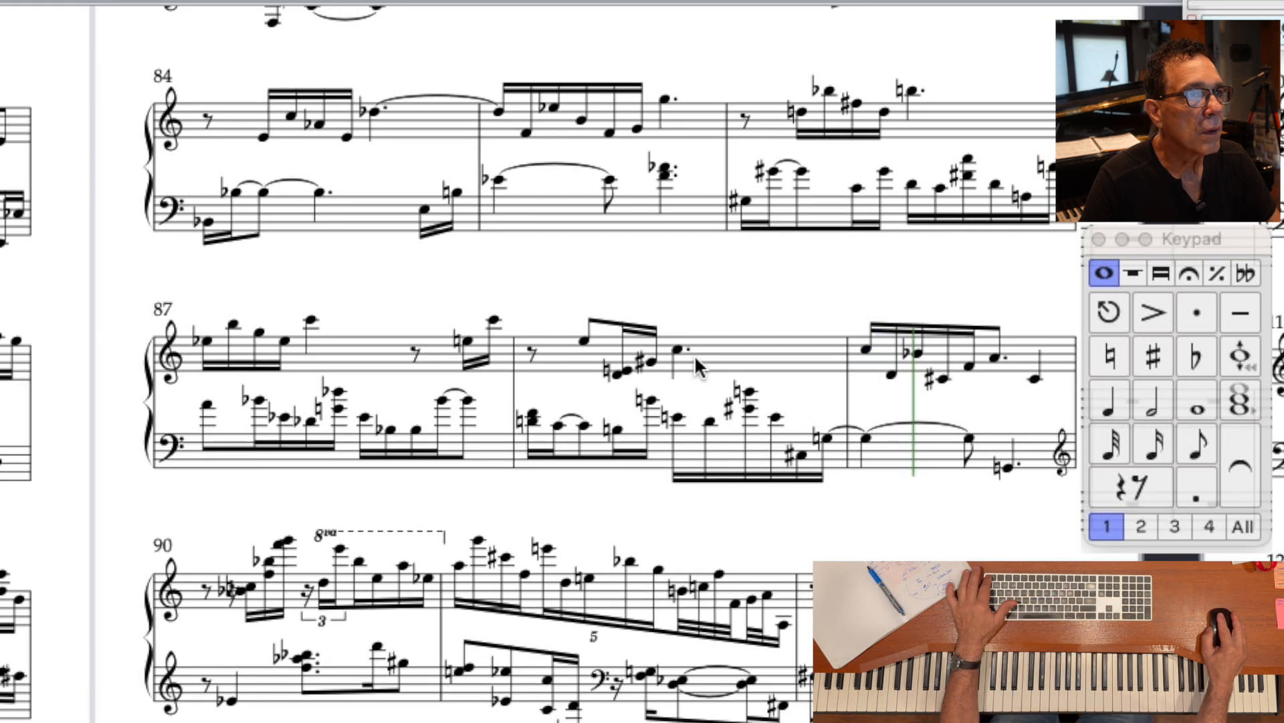
click(677, 348)
key(KP_Enter)
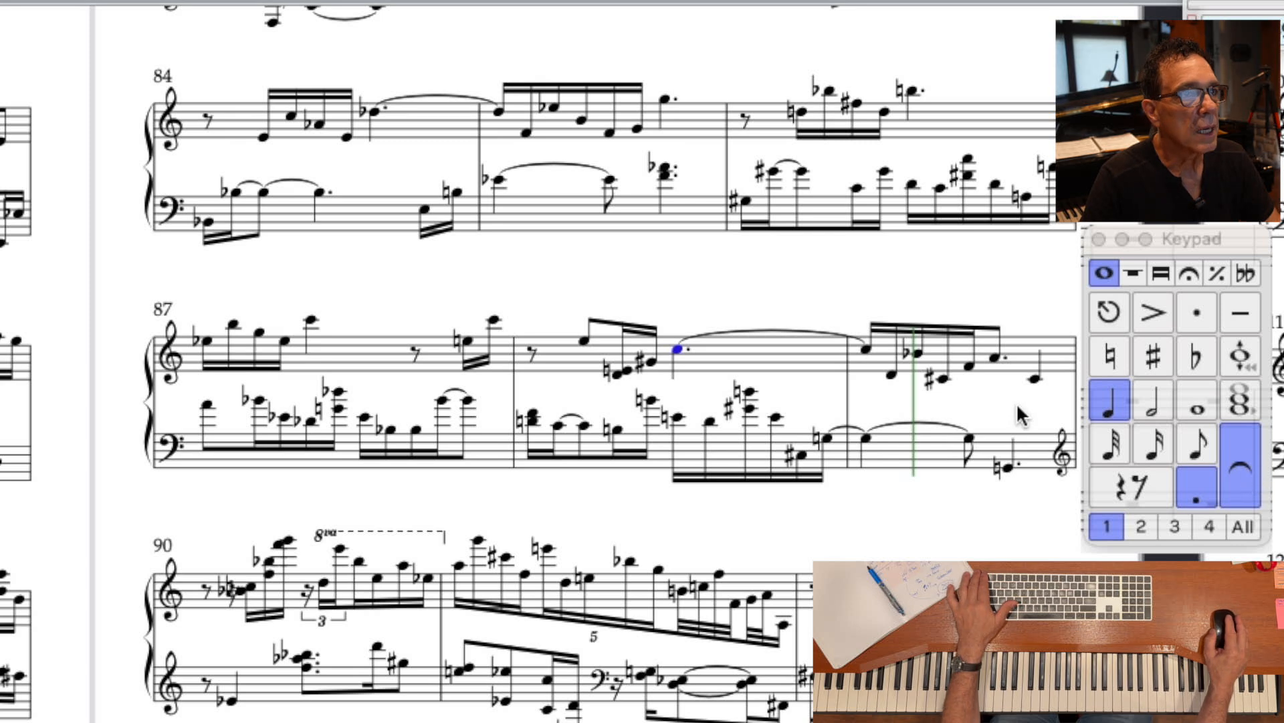
key(Escape)
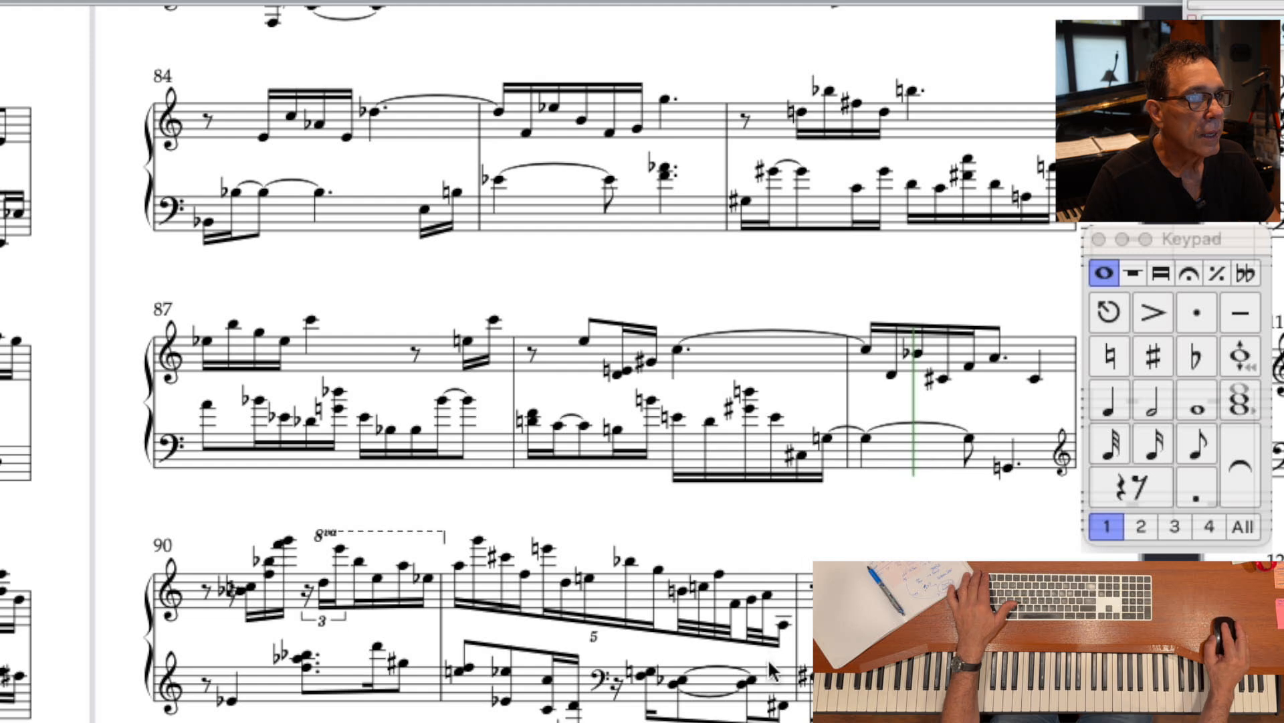
click(784, 624)
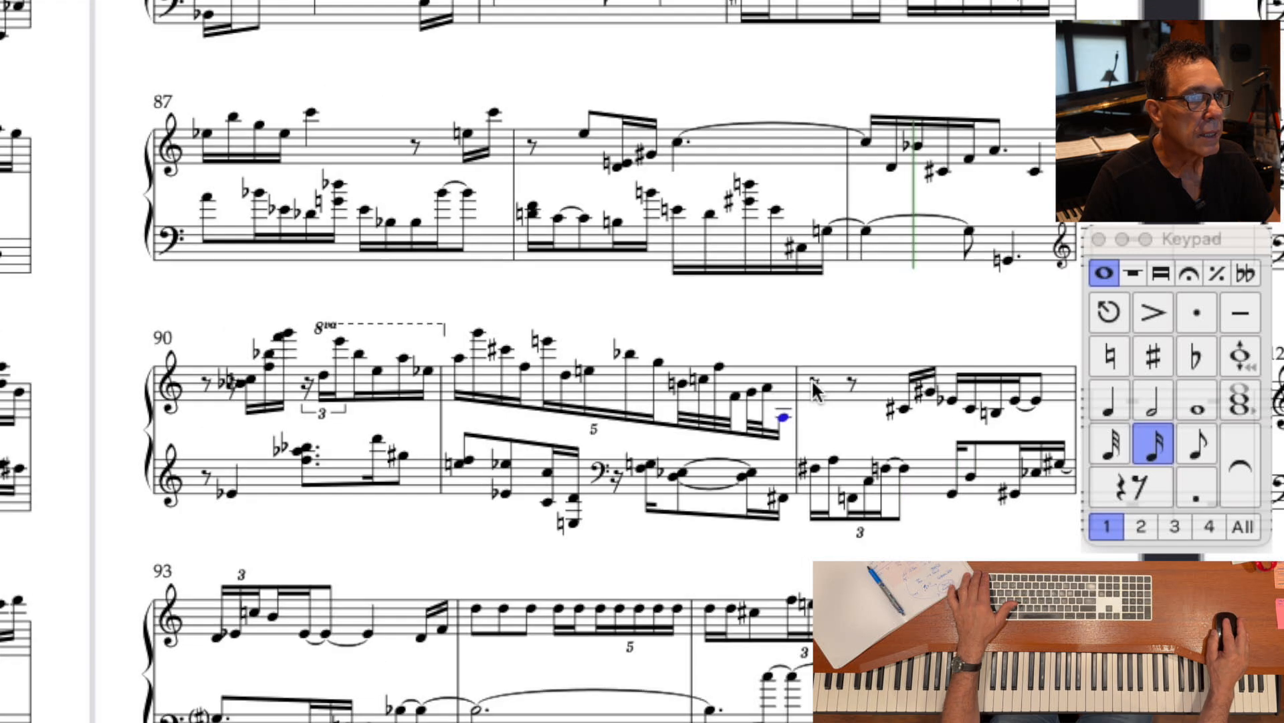
click(812, 586)
key(Escape)
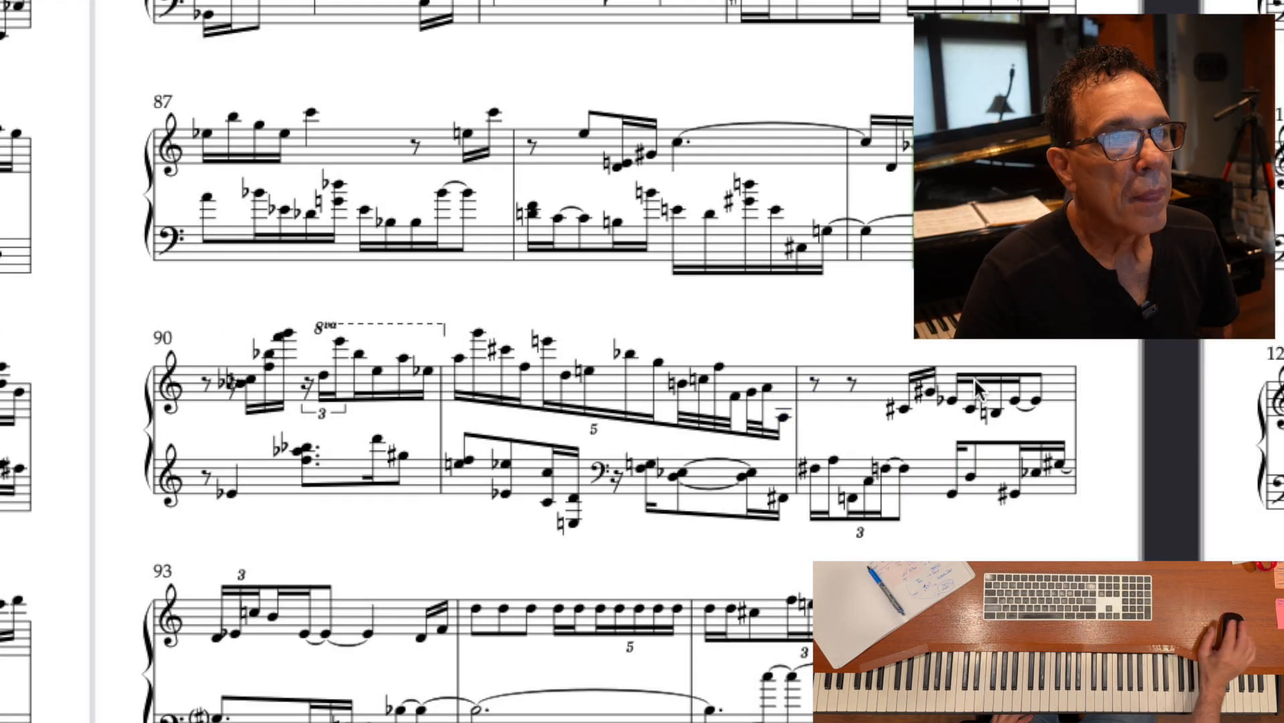
- Merge the tied notes ending bar 92's upper staff into one dotted eighth and the bar's opening eighth rests into a quarter rest
click(1017, 401)
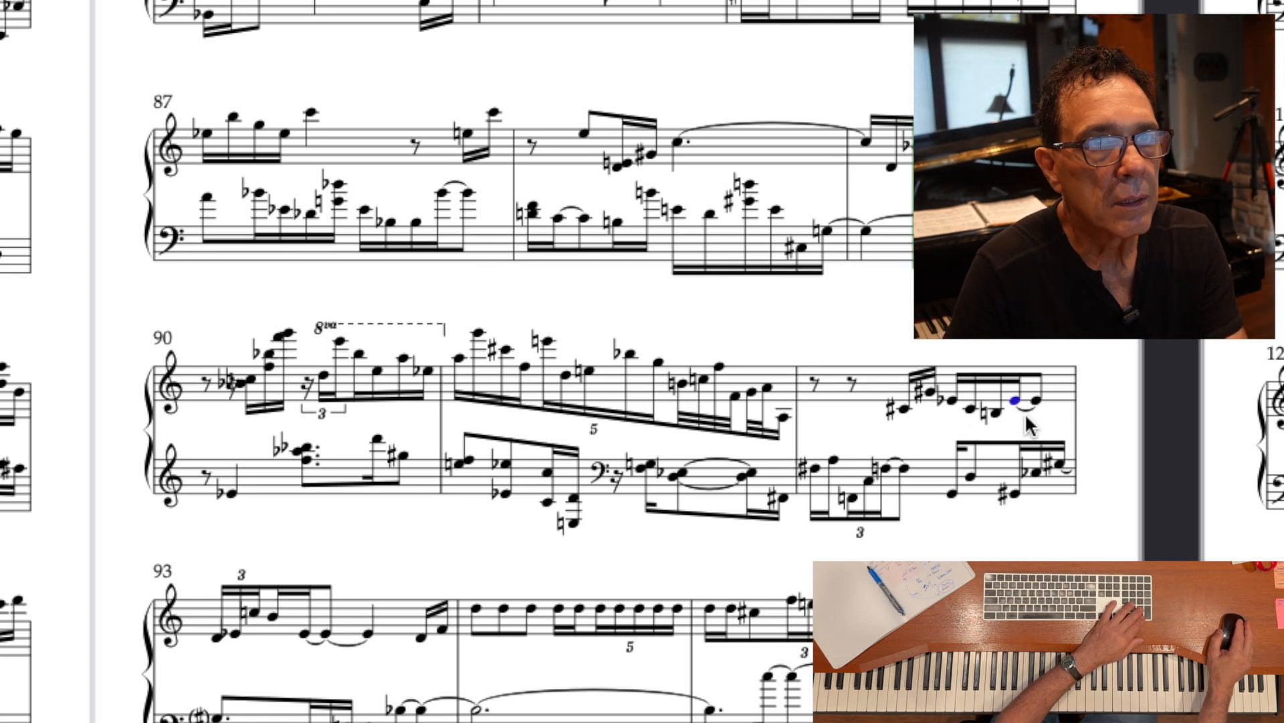
key(period)
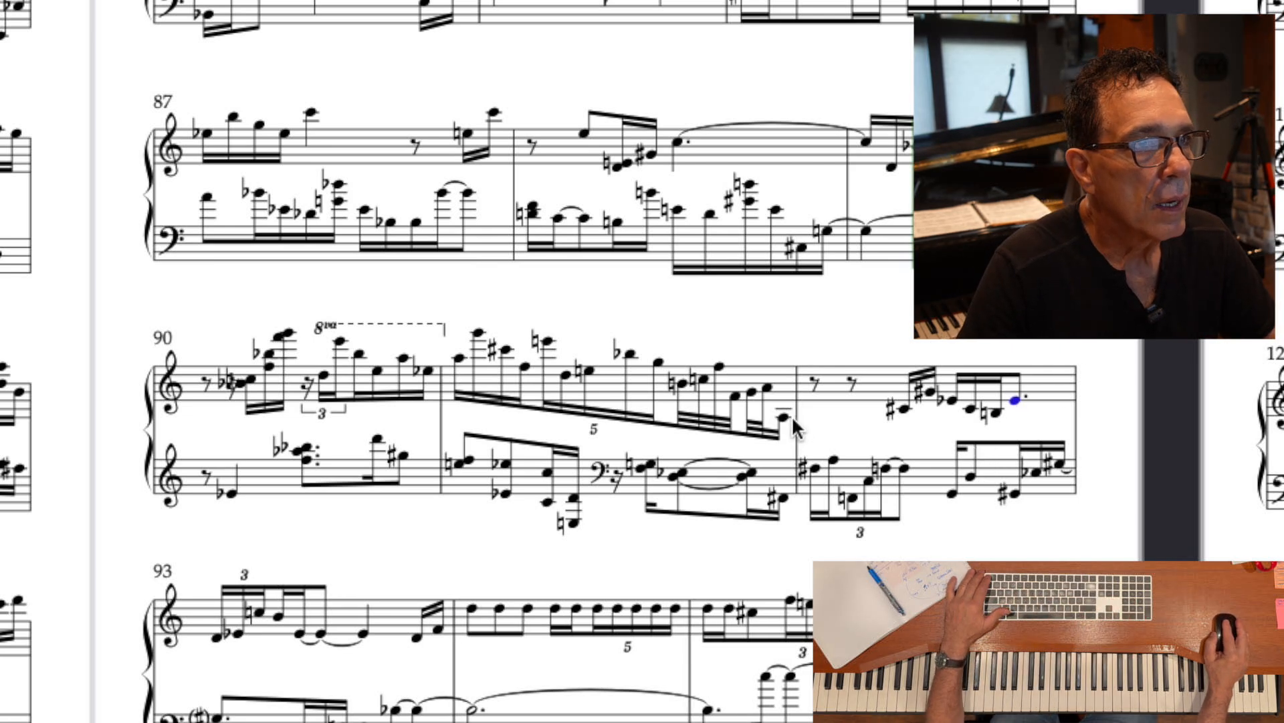
click(817, 380)
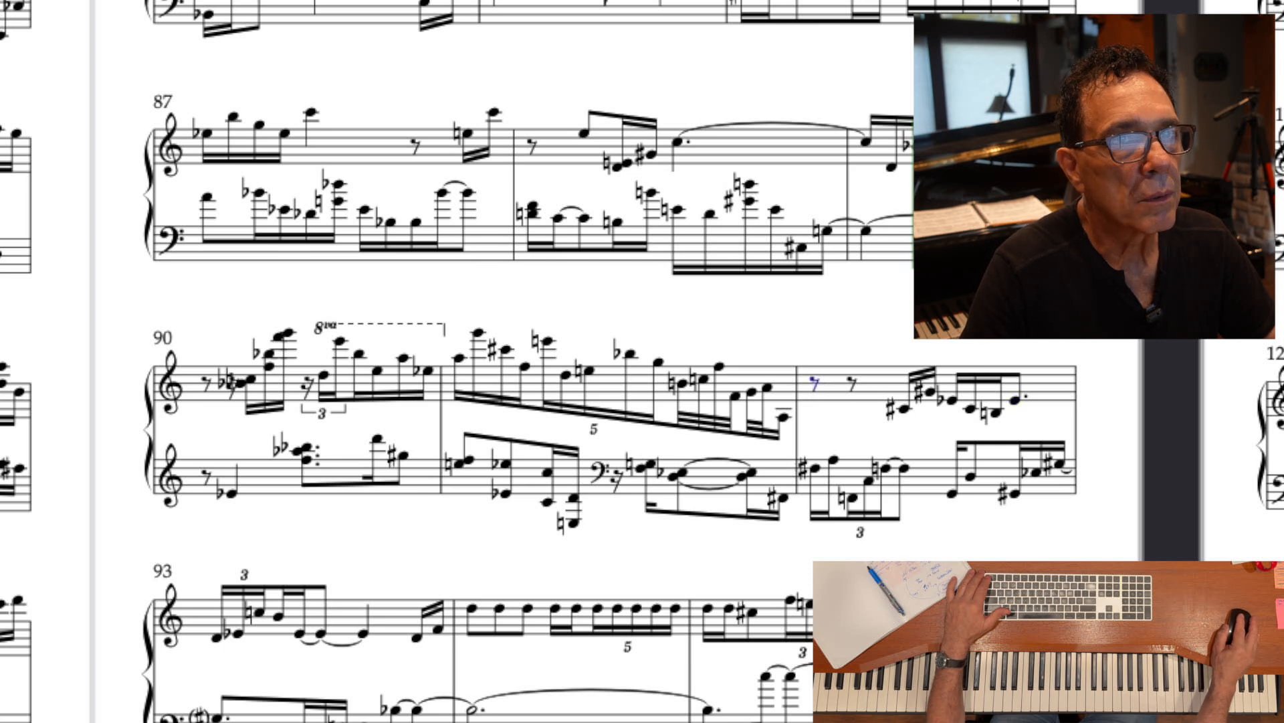
key(Delete)
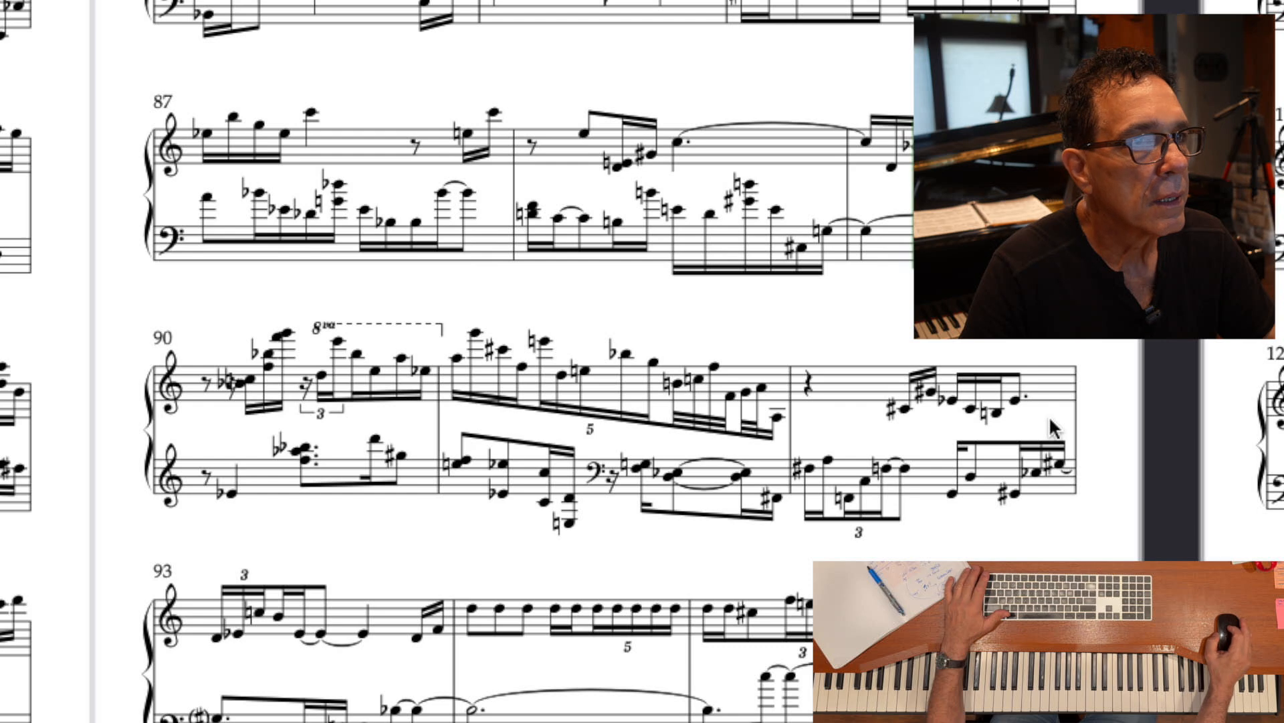
- Reset the note spacing of bar 90's upper staff, then undo and redo the reset to compare the spacing
scroll(1050, 412, down, 3)
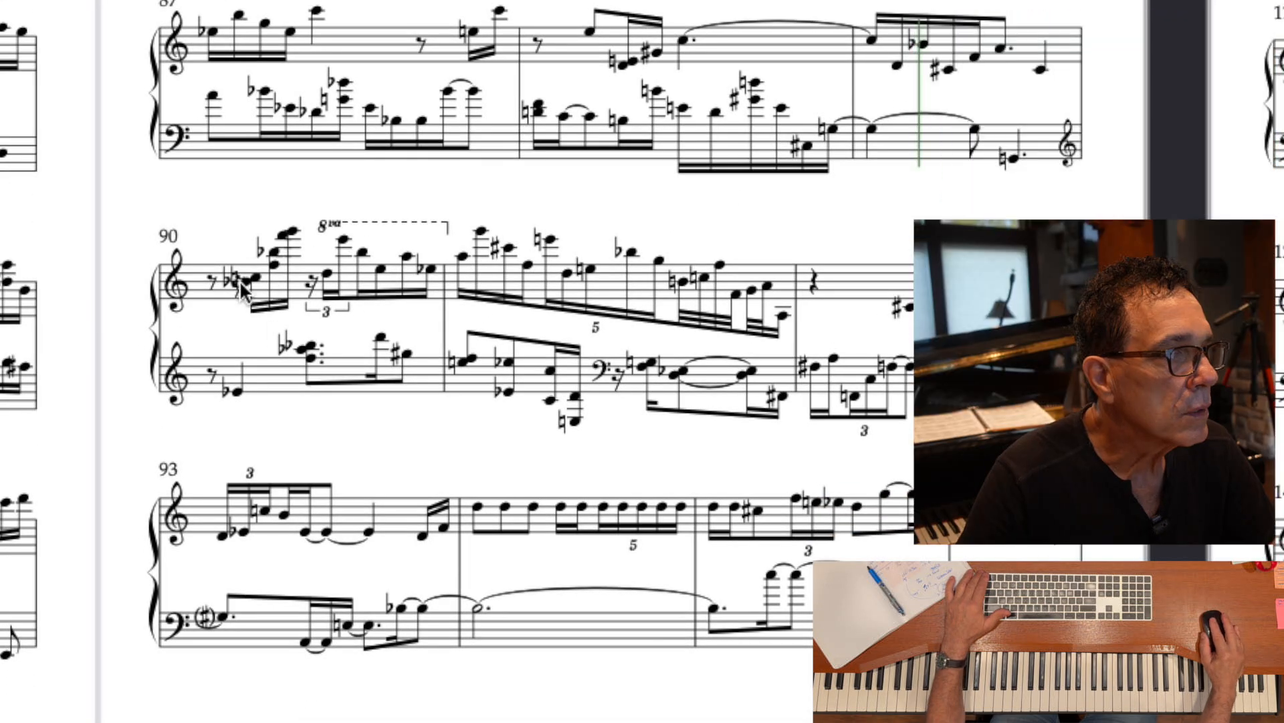
click(301, 284)
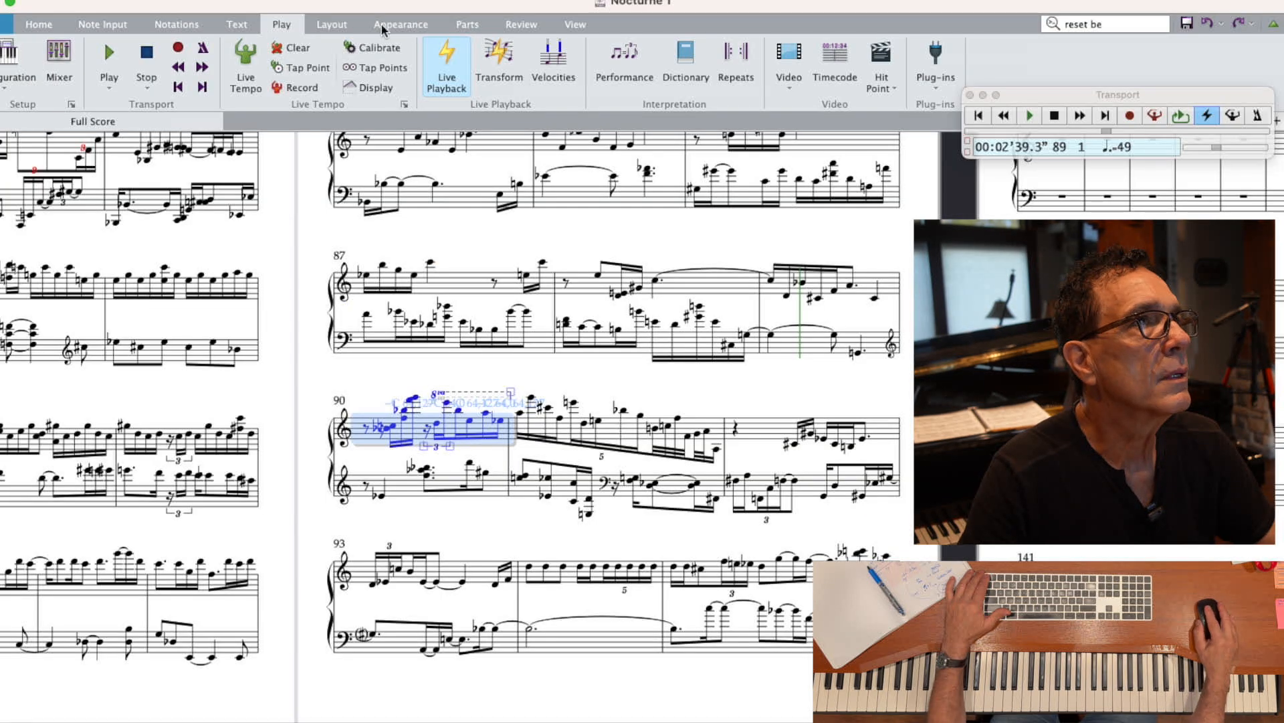
click(400, 25)
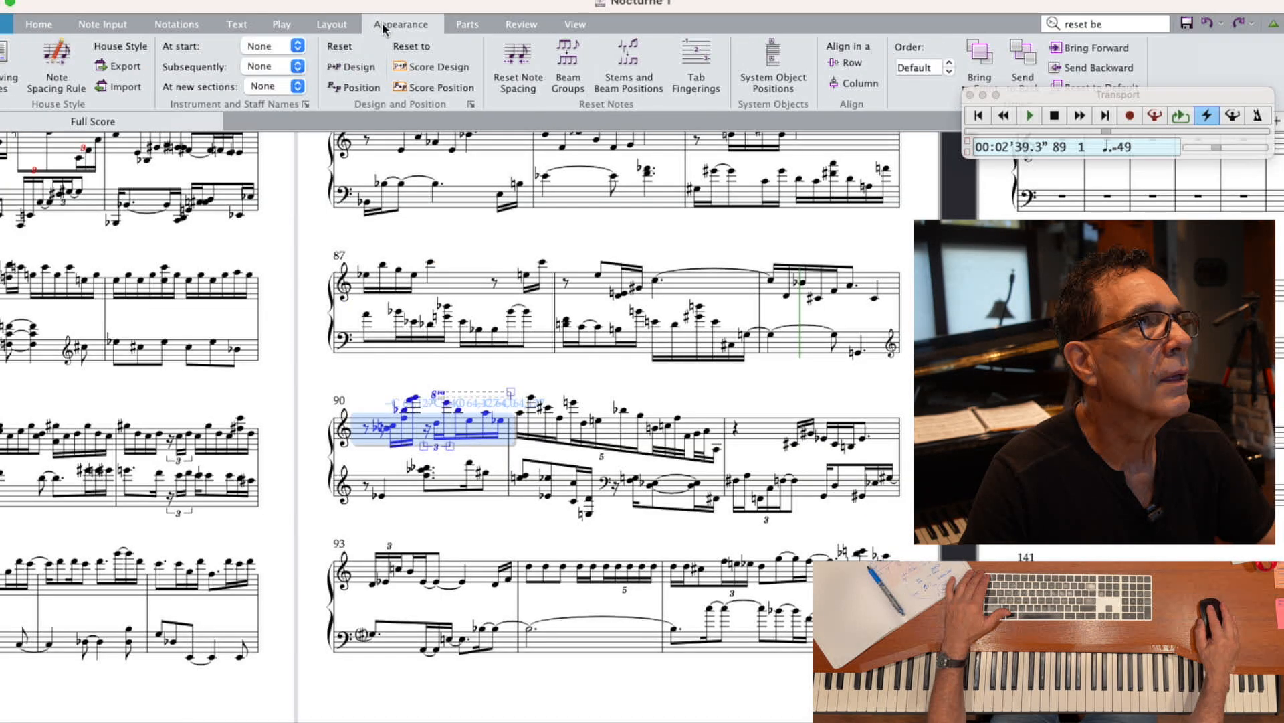
click(526, 48)
key(Escape)
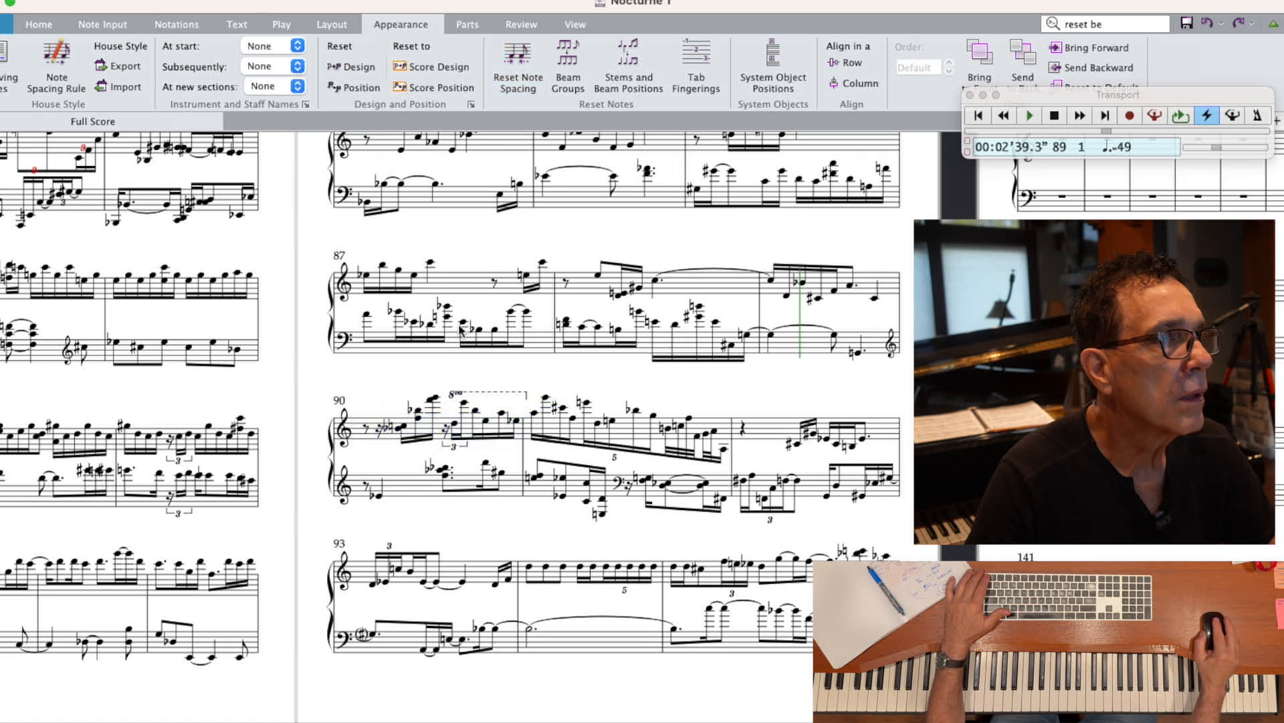
key(super+z)
key(super+y)
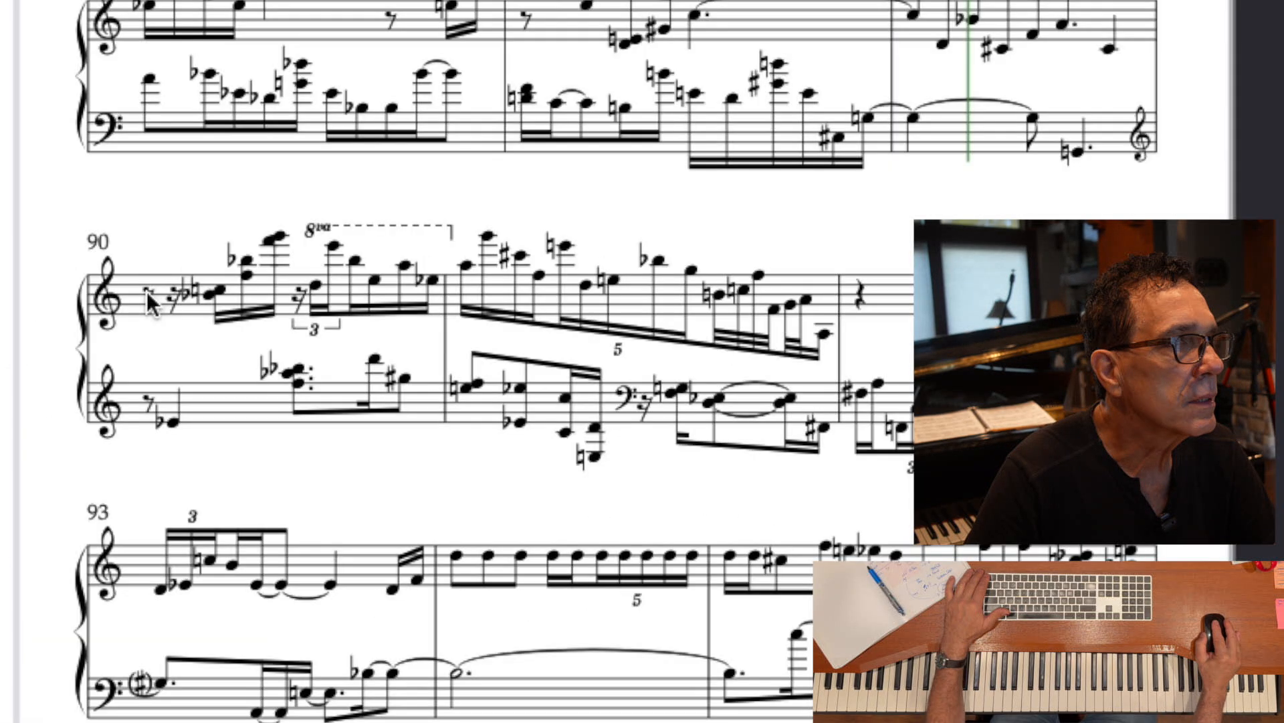
- Merge the eighth and sixteenth rests opening bar 90's upper staff into a dotted eighth rest
click(148, 297)
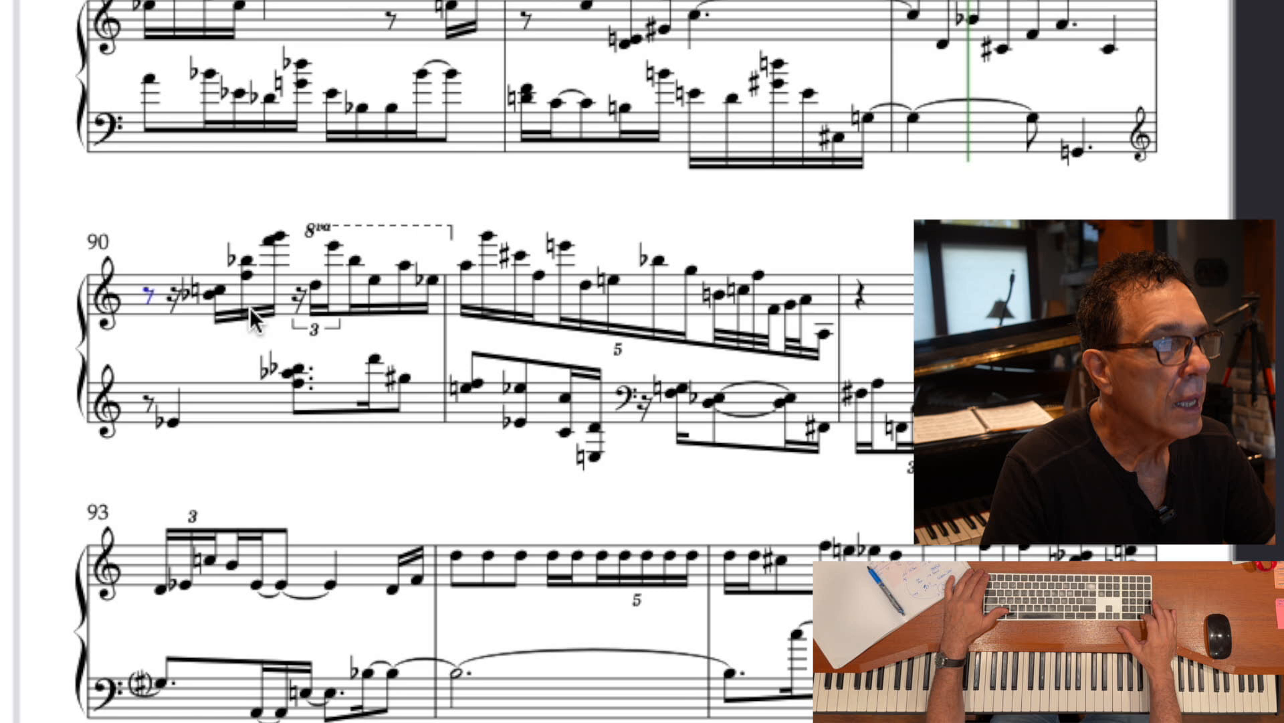
key(KP_Decimal)
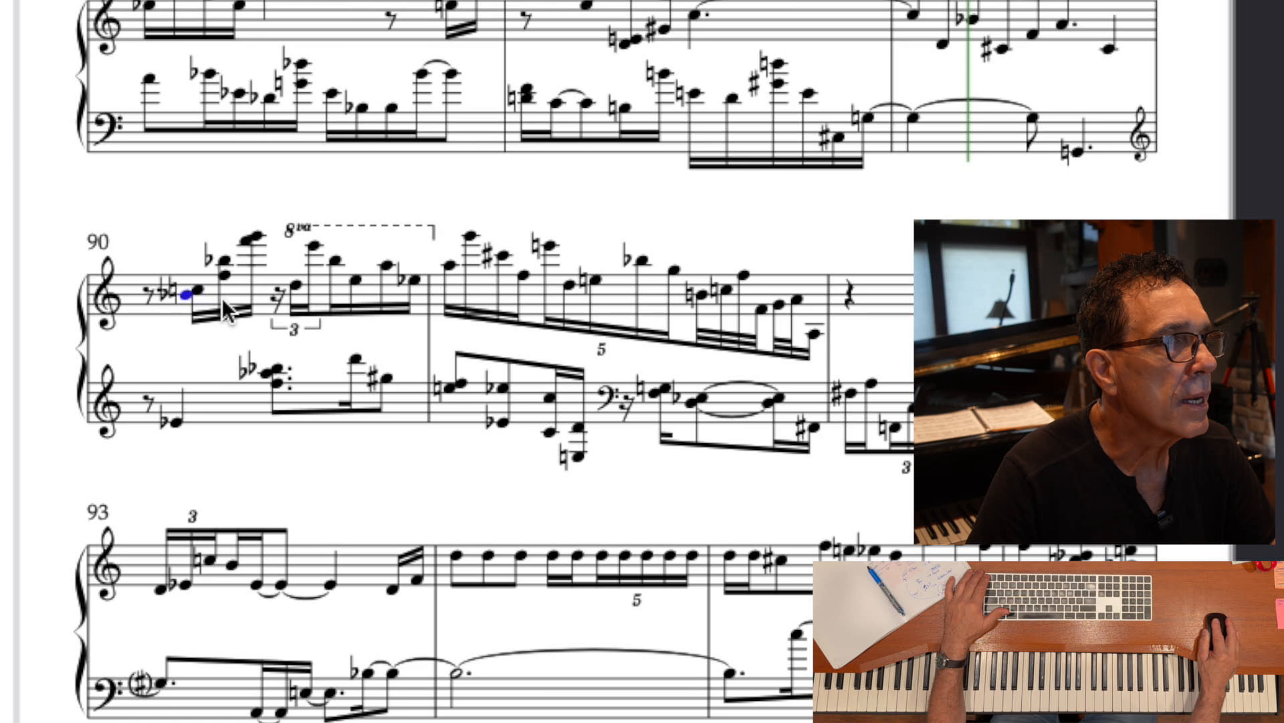
drag(222, 296, 191, 298)
click(208, 347)
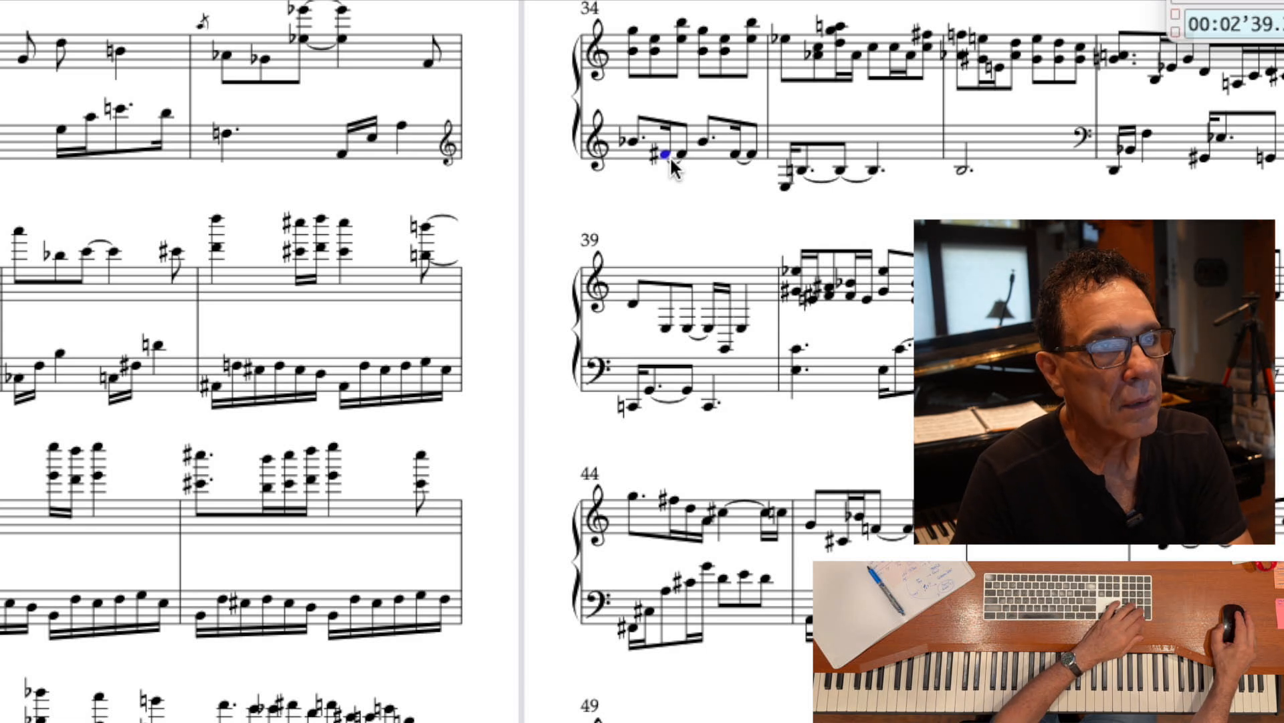
- Merge both pairs of tied F-sharps in bar 34's lower staff into dotted eighth notes
key(KP_3)
key(KP_Decimal)
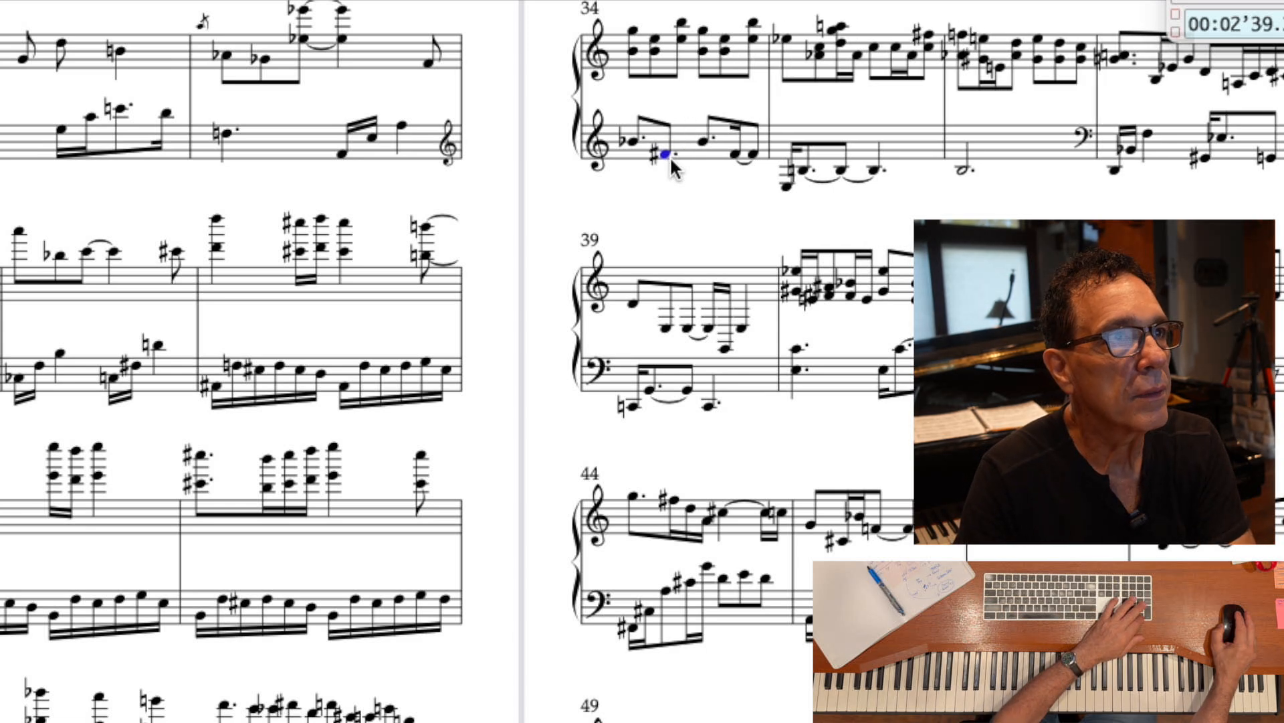
click(738, 154)
key(KP_3)
key(KP_Decimal)
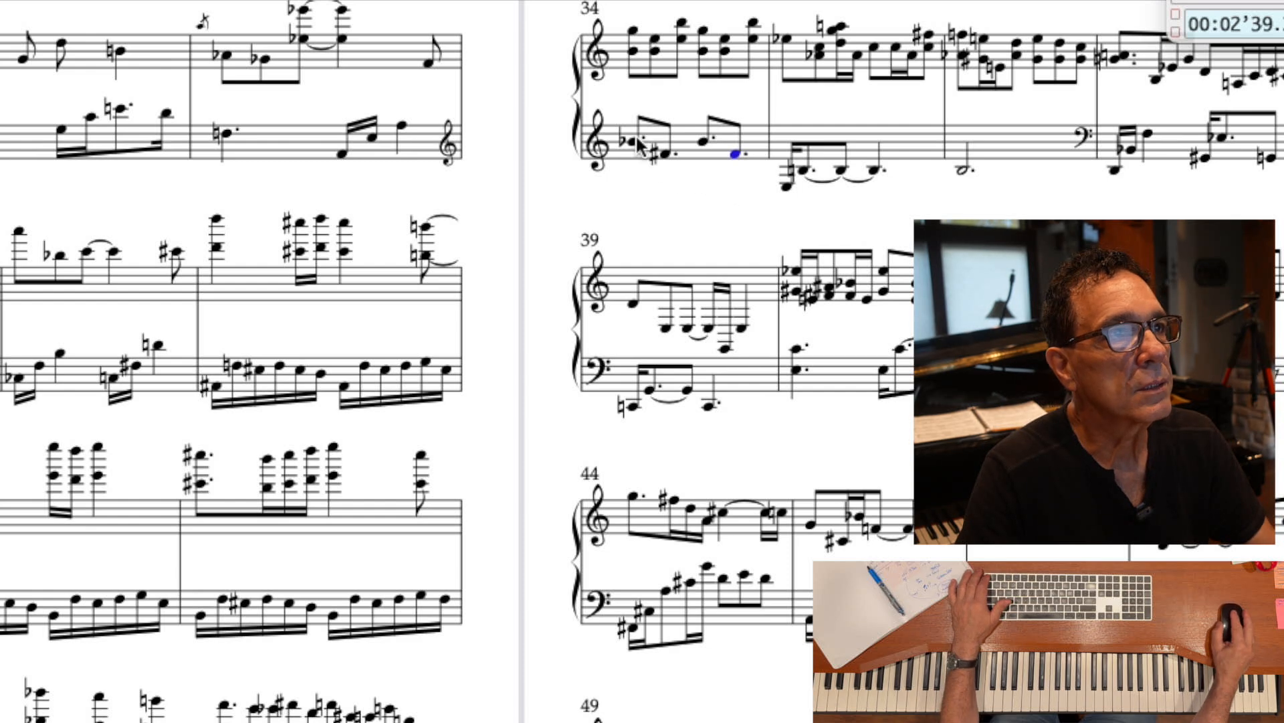
key(Escape)
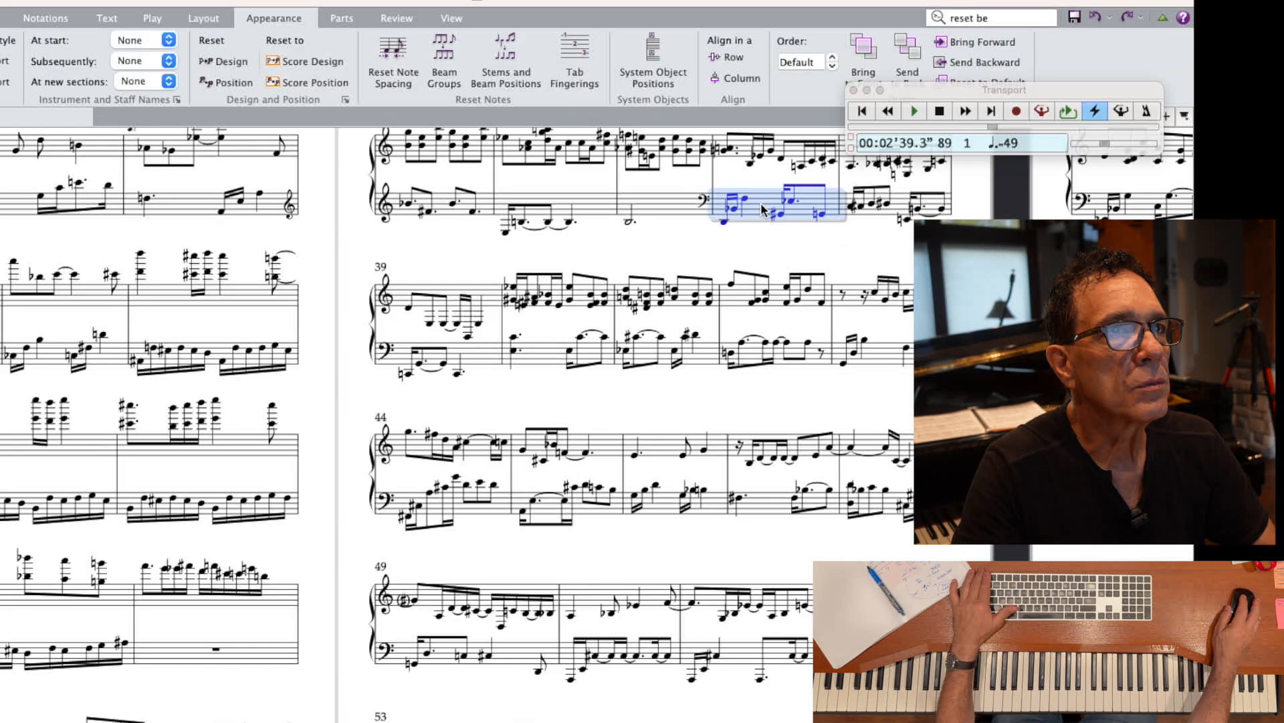
- Reset the note spacing of the whole lower staff in the system starting at bar 34
double_click(763, 210)
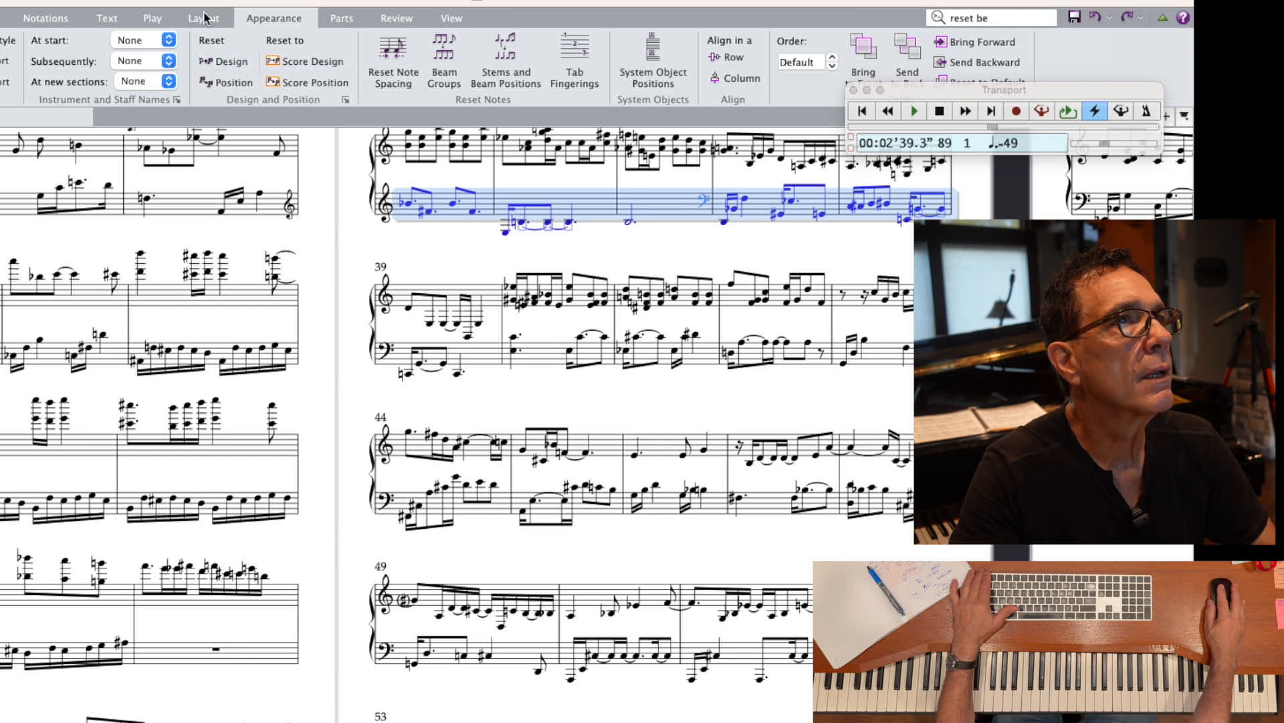
click(392, 65)
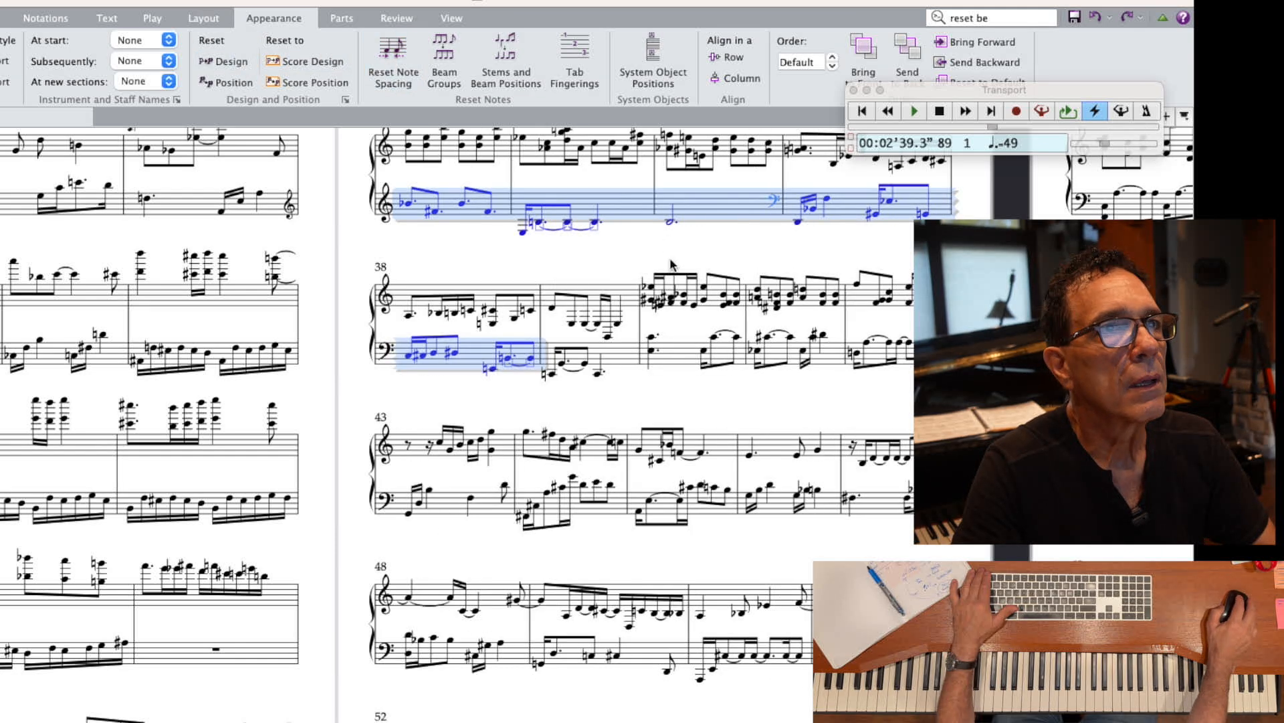
key(Escape)
scroll(670, 259, up, 3)
scroll(671, 260, down, 2)
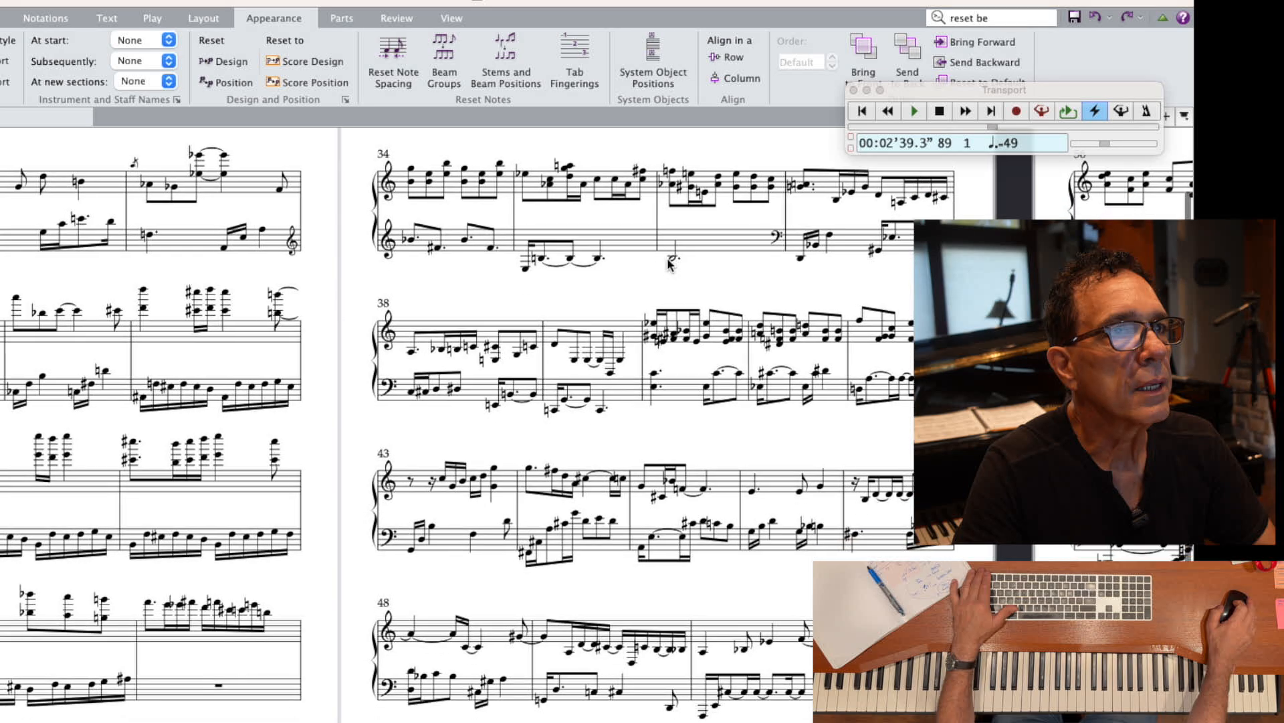
scroll(667, 257, down, 4)
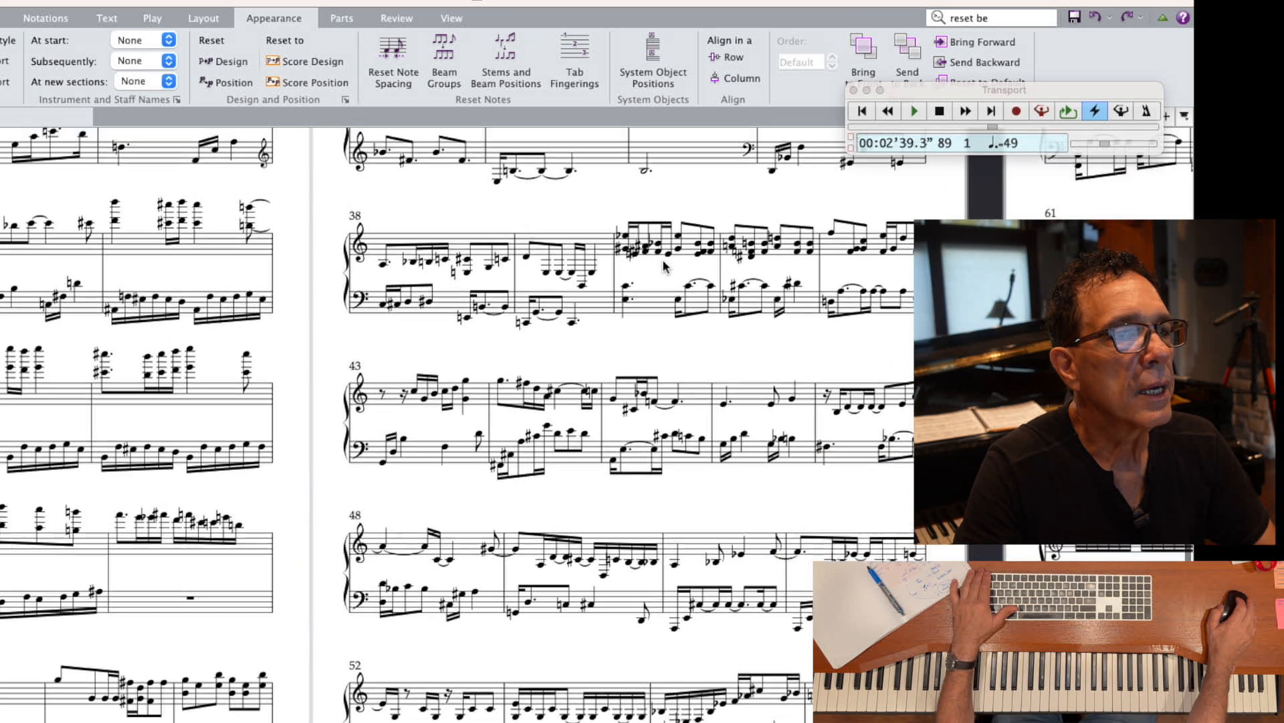
scroll(665, 266, up, 4)
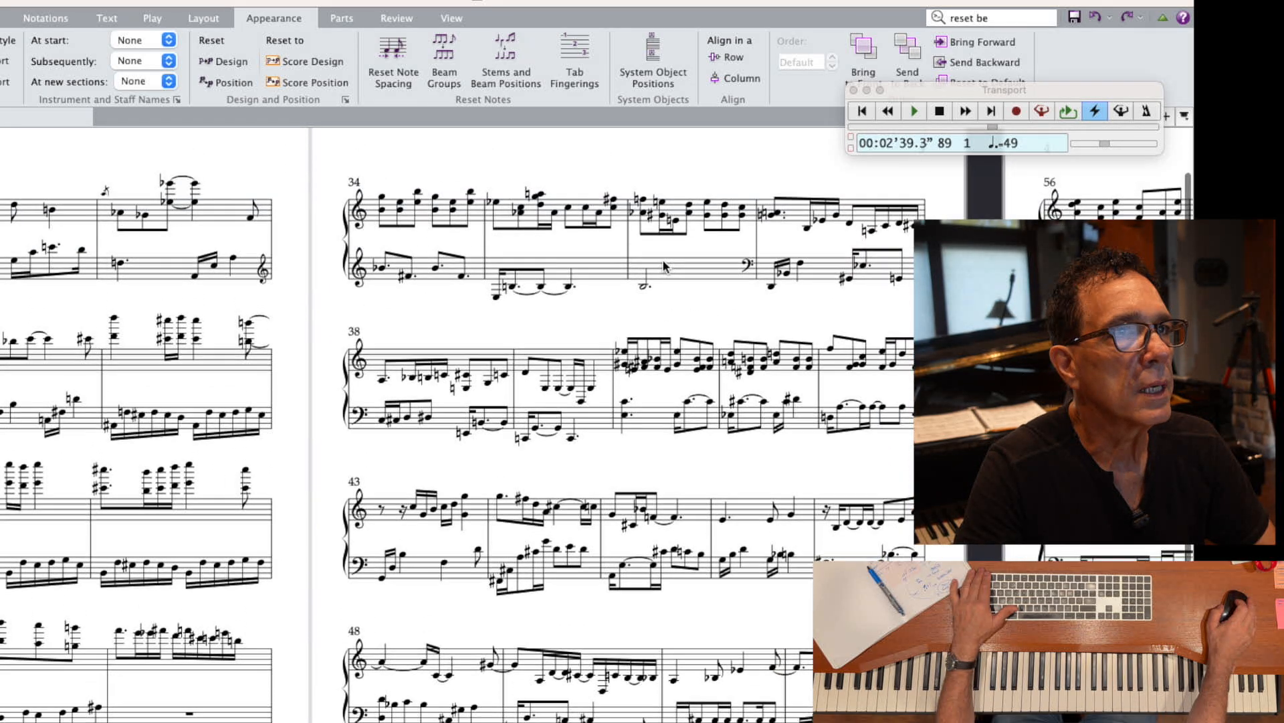
- Reset the note spacing of the whole upper staff in the system starting at bar 38
double_click(463, 364)
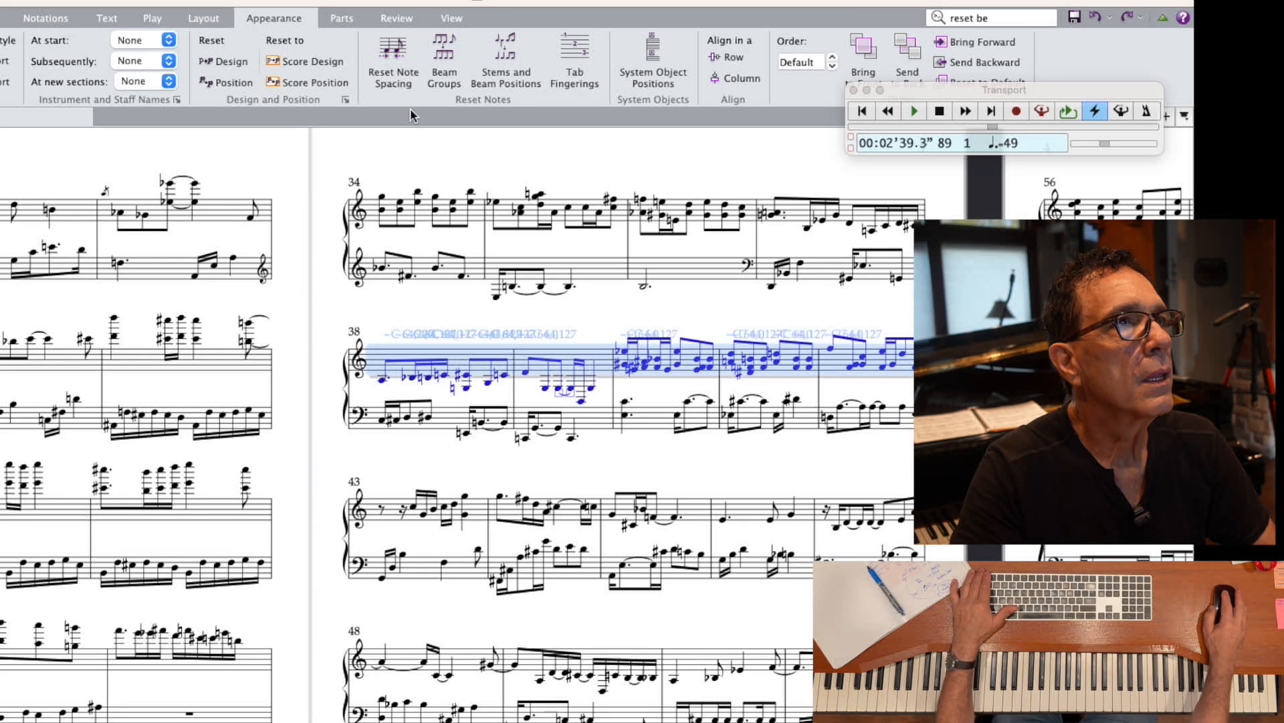
click(394, 67)
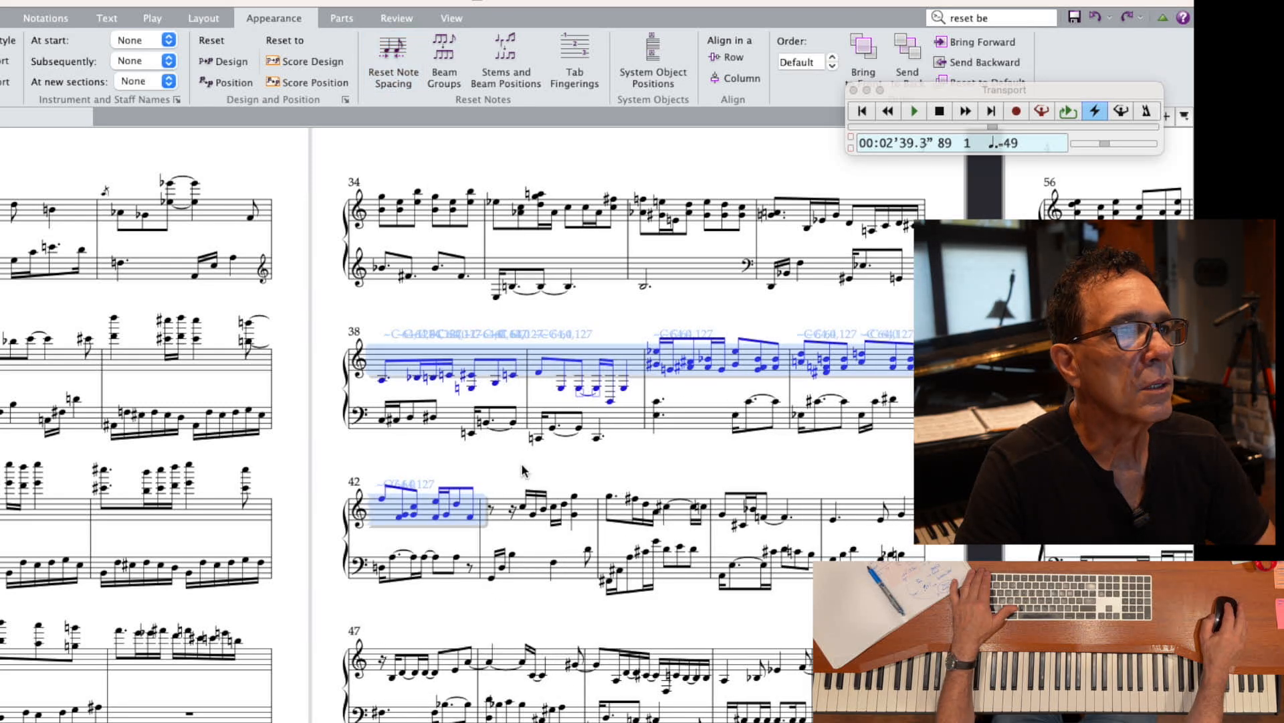
key(Escape)
scroll(532, 475, down, 2)
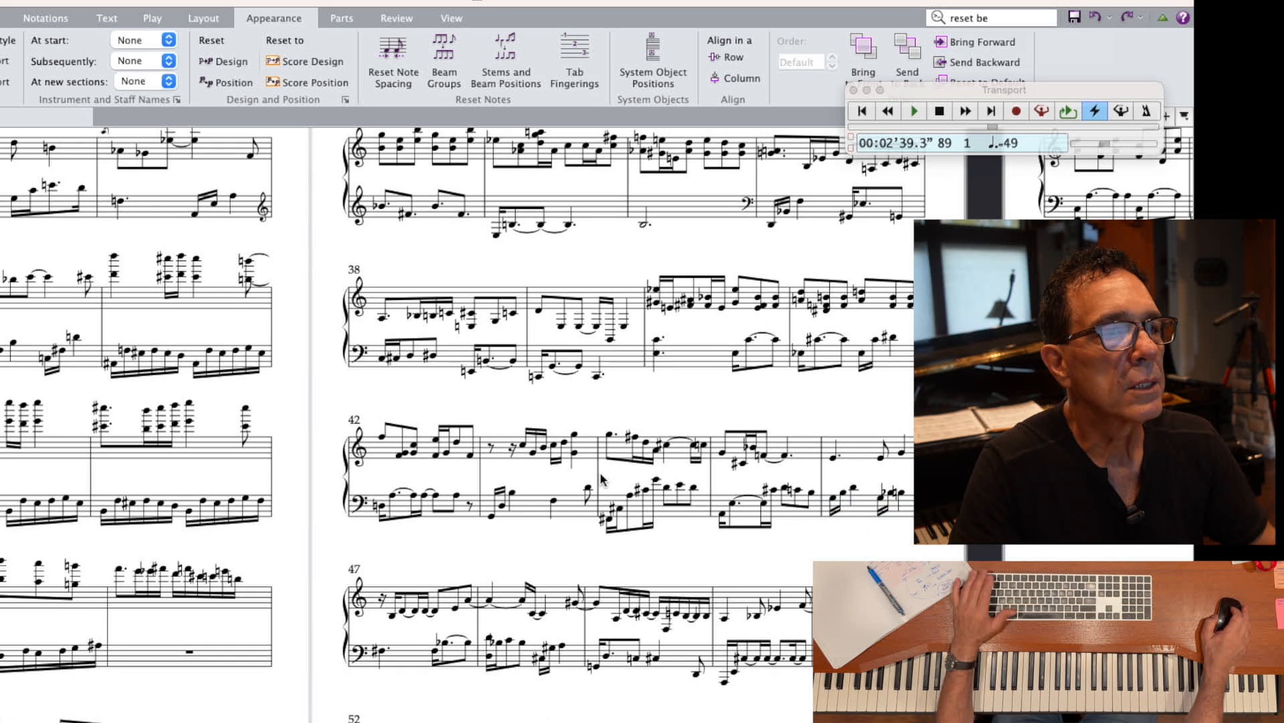
- Reset the note spacing of the whole upper staff in the system starting at bar 42
click(616, 453)
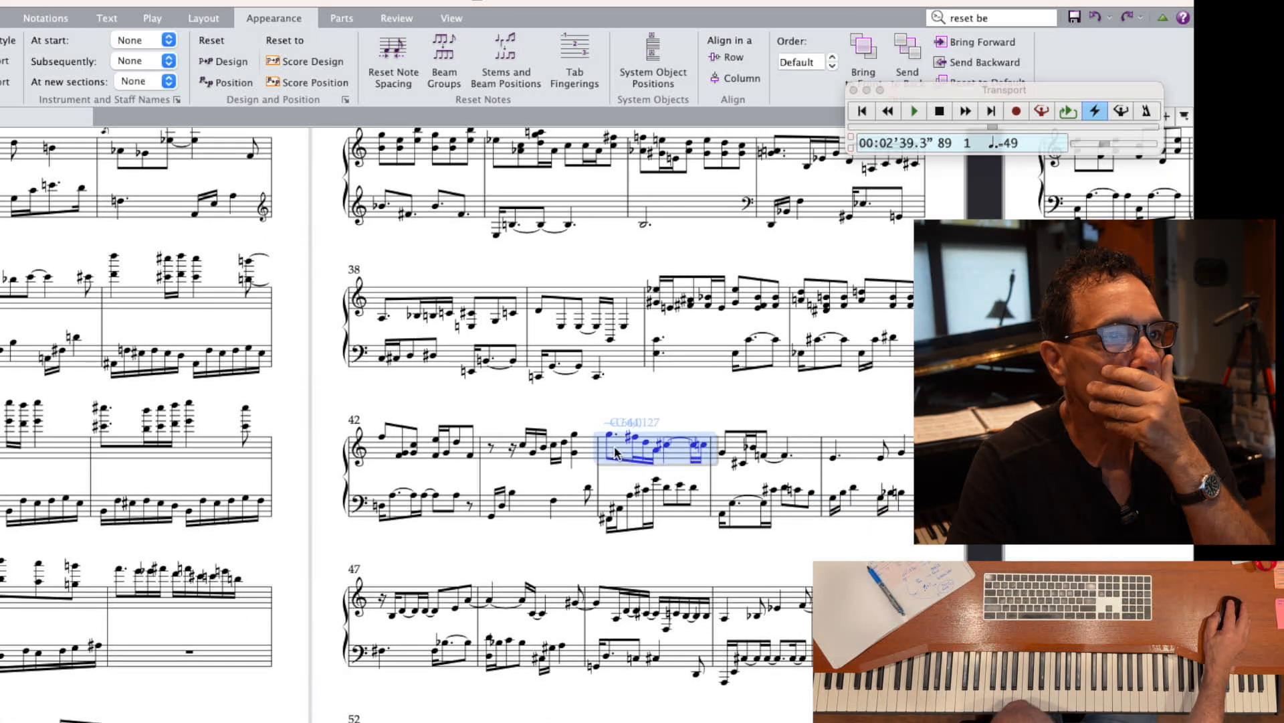
double_click(616, 453)
click(394, 63)
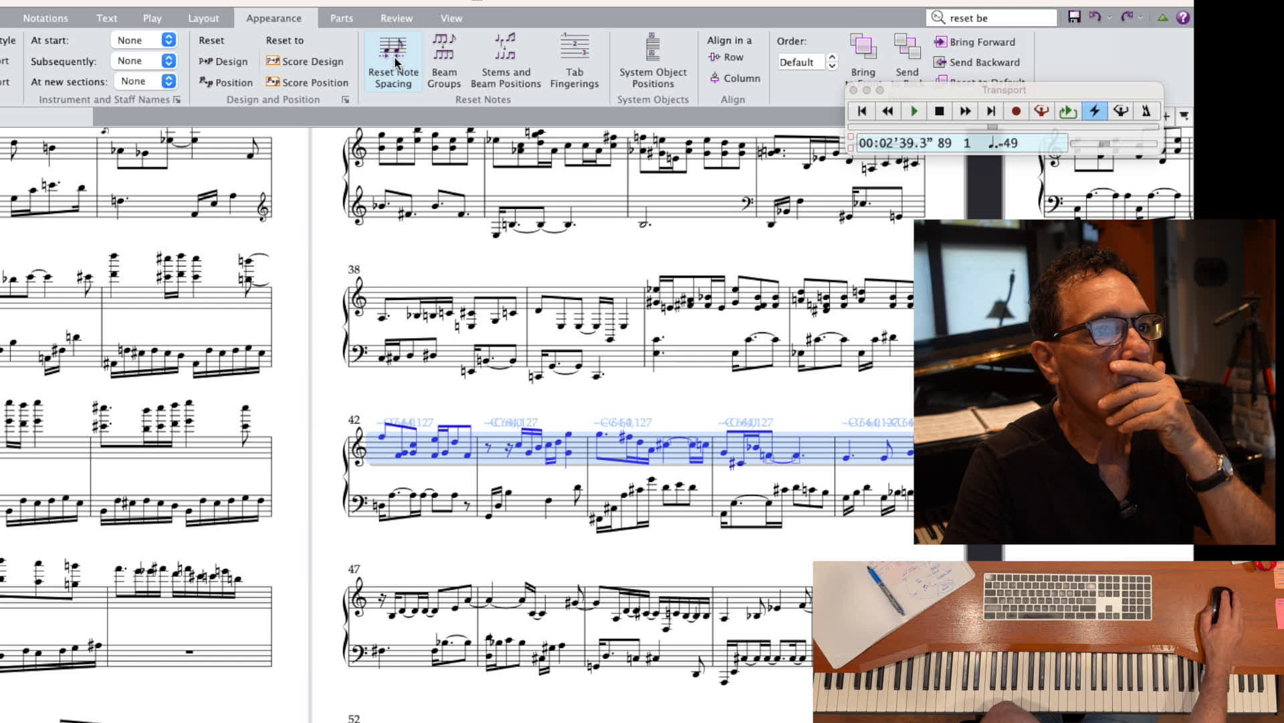
scroll(518, 601, right, 1)
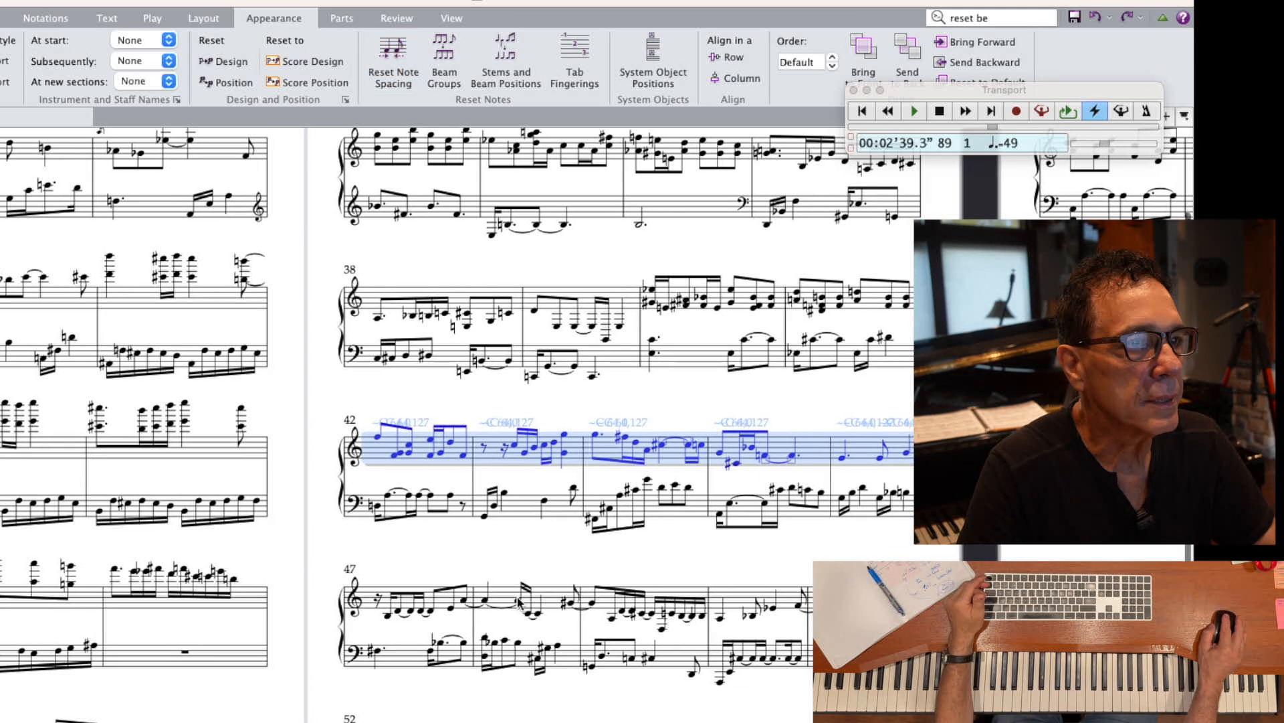
- Reset the note spacing of the whole upper staff in the system starting at bar 47
double_click(507, 597)
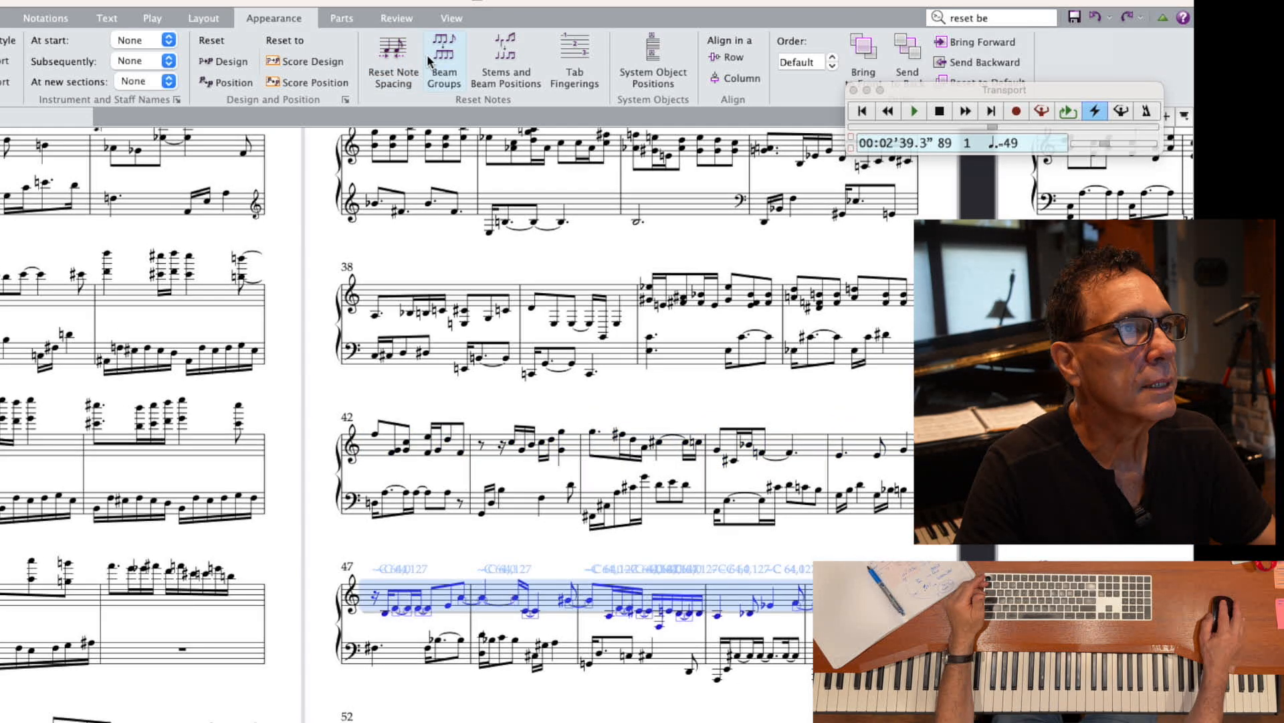
click(405, 50)
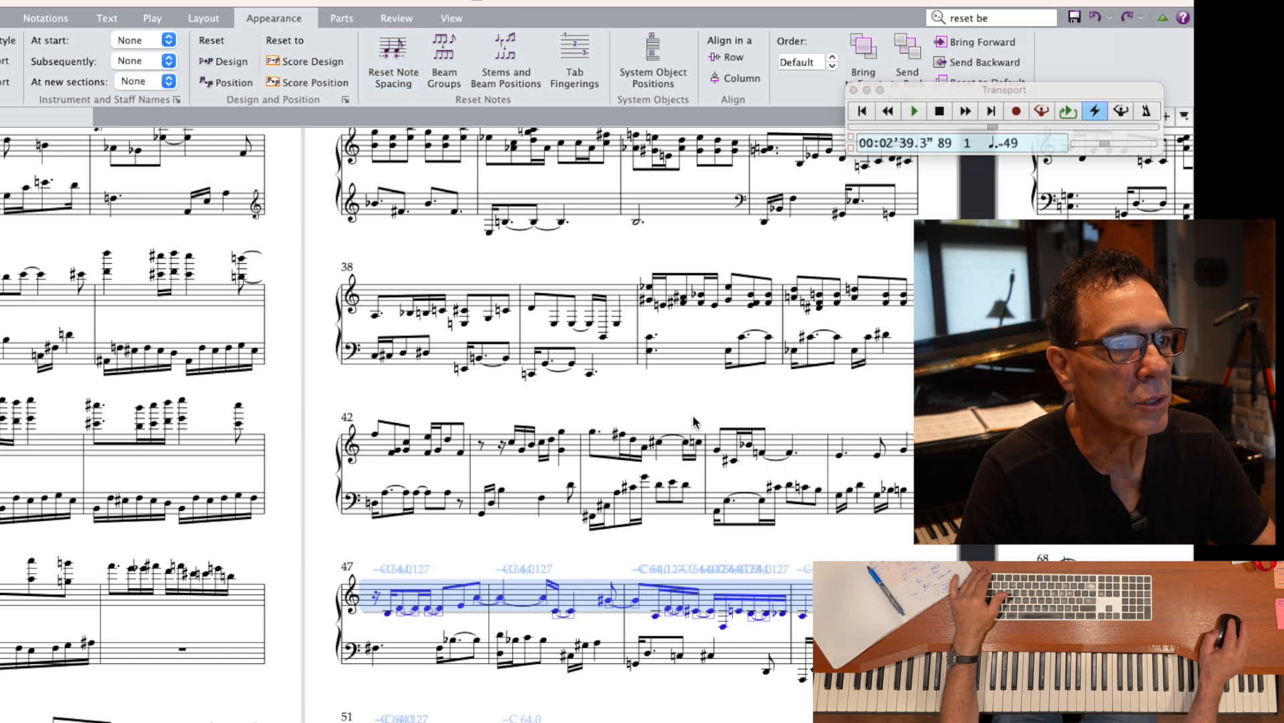
key(Escape)
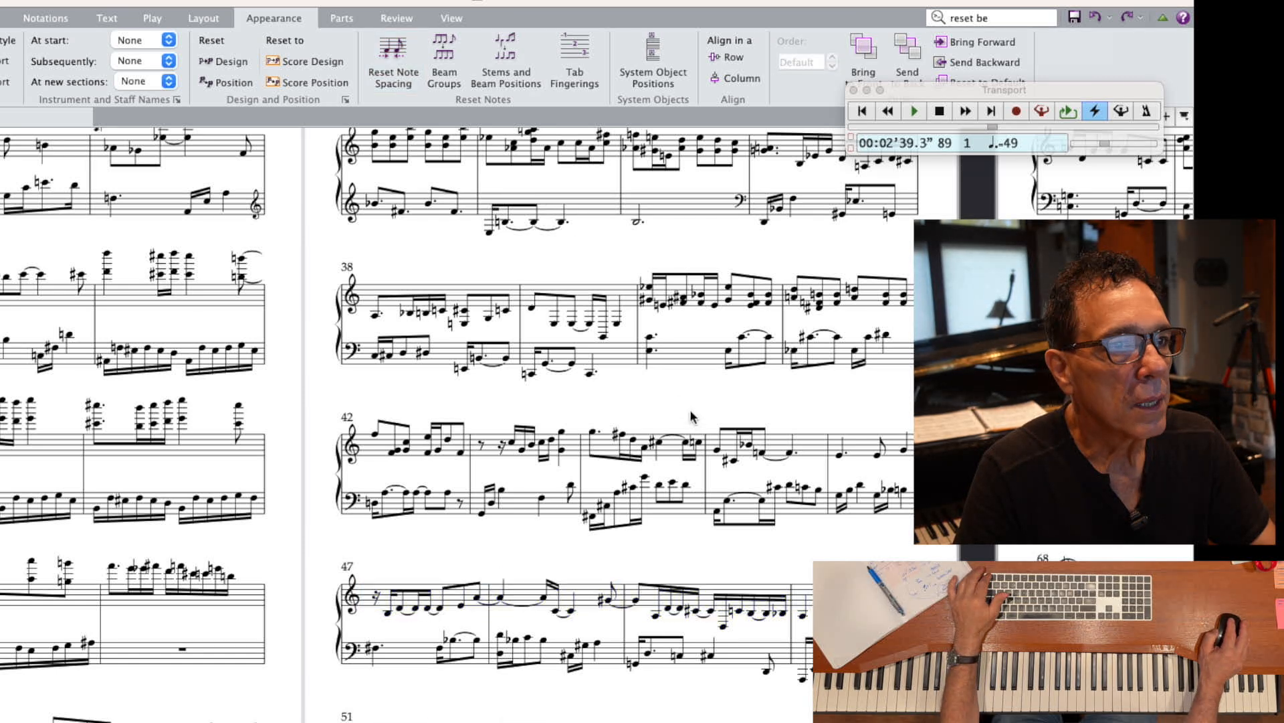
- Merge the first D in bar 47's upper staff with its tied sixteenth into a dotted eighth
scroll(692, 415, down, 2)
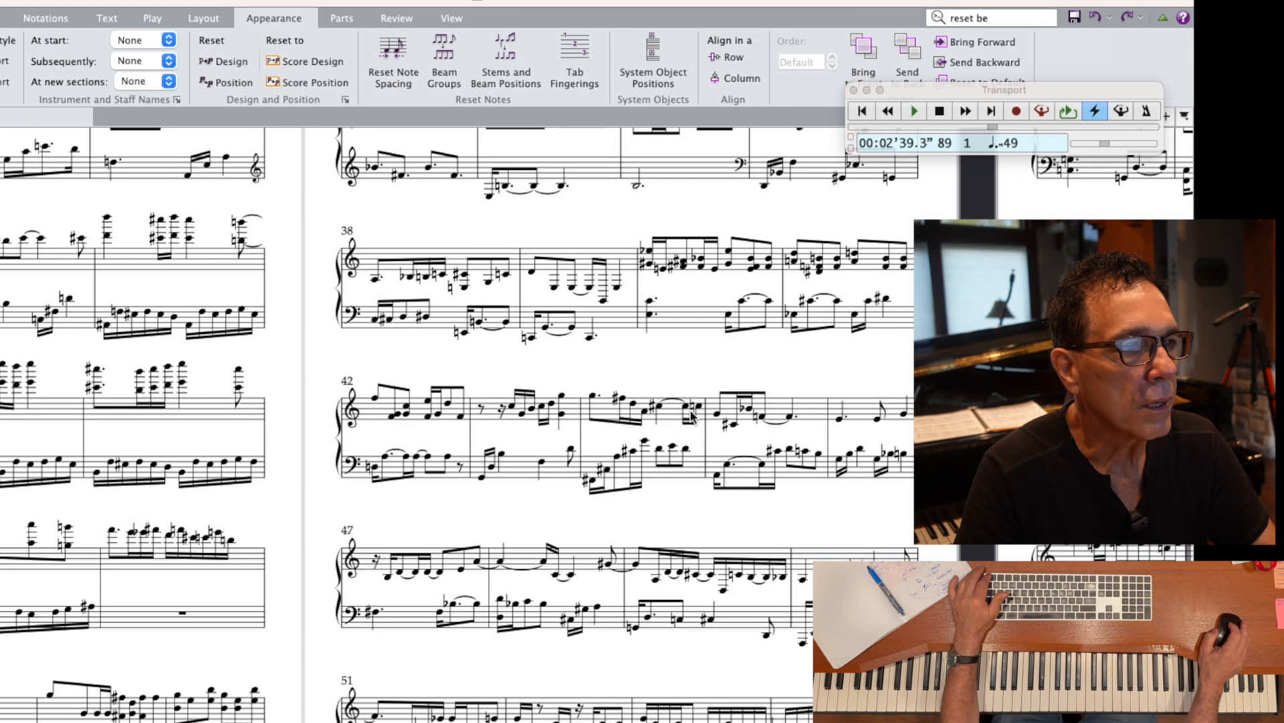
scroll(692, 415, down, 1)
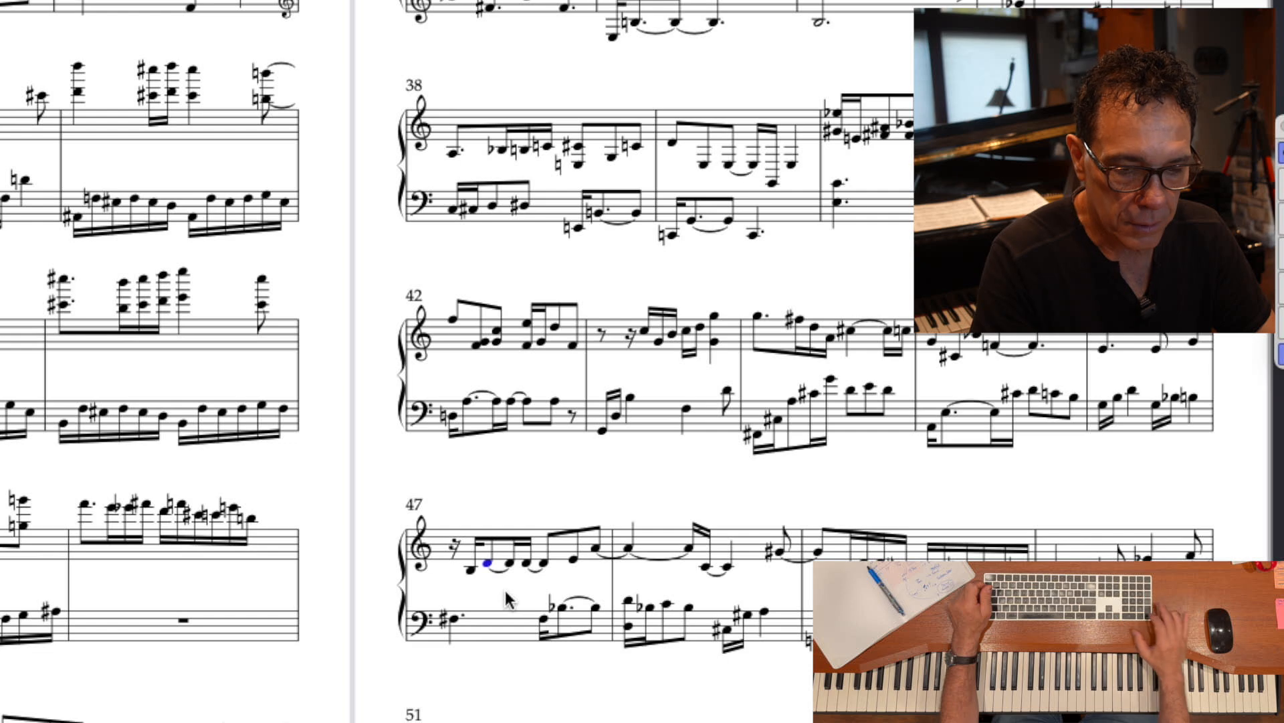
key(period)
scroll(506, 600, down, 3)
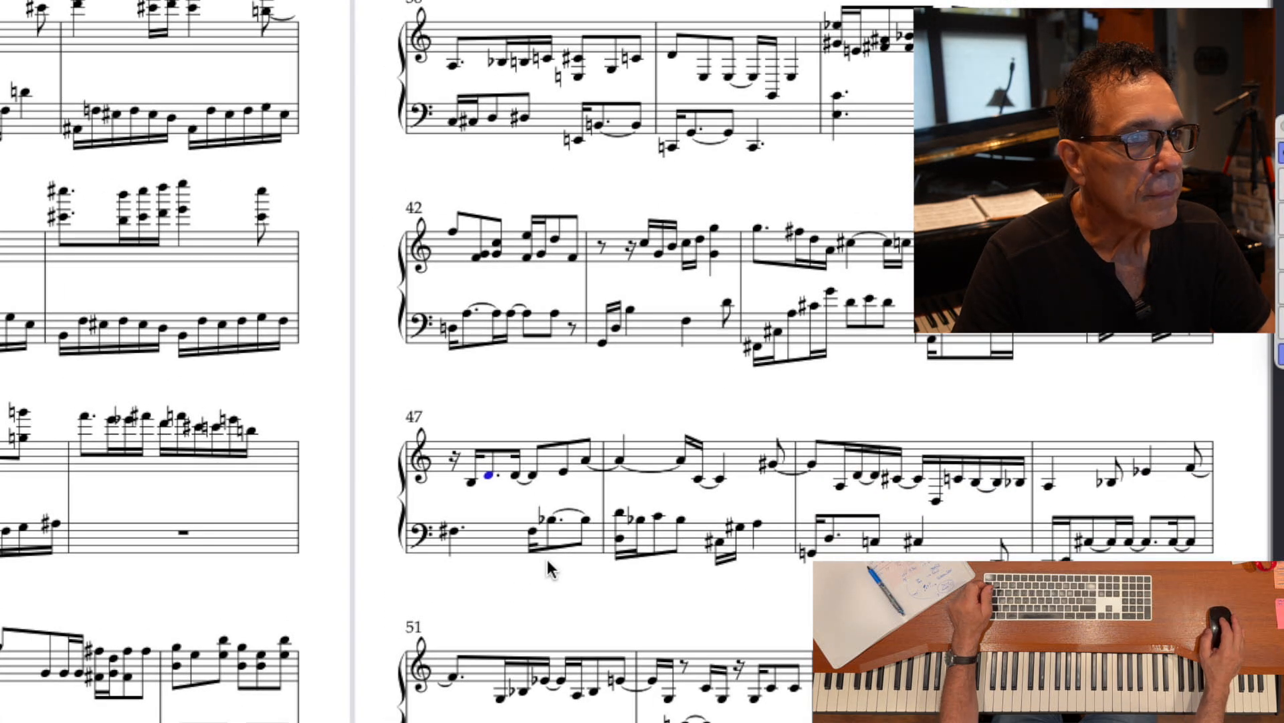
- Merge the tied sixteenth Bs and the tied sixteenth Ds in bar 49's upper staff into single eighth notes
click(978, 483)
key(3)
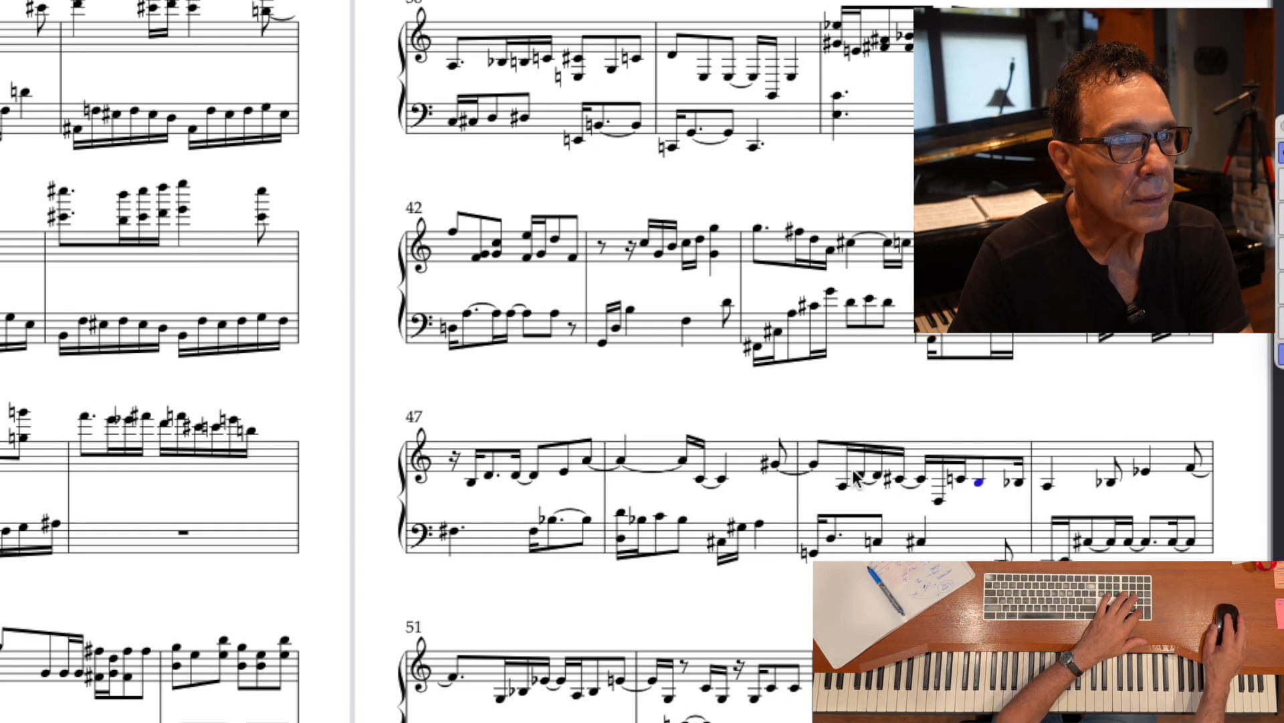
key(3)
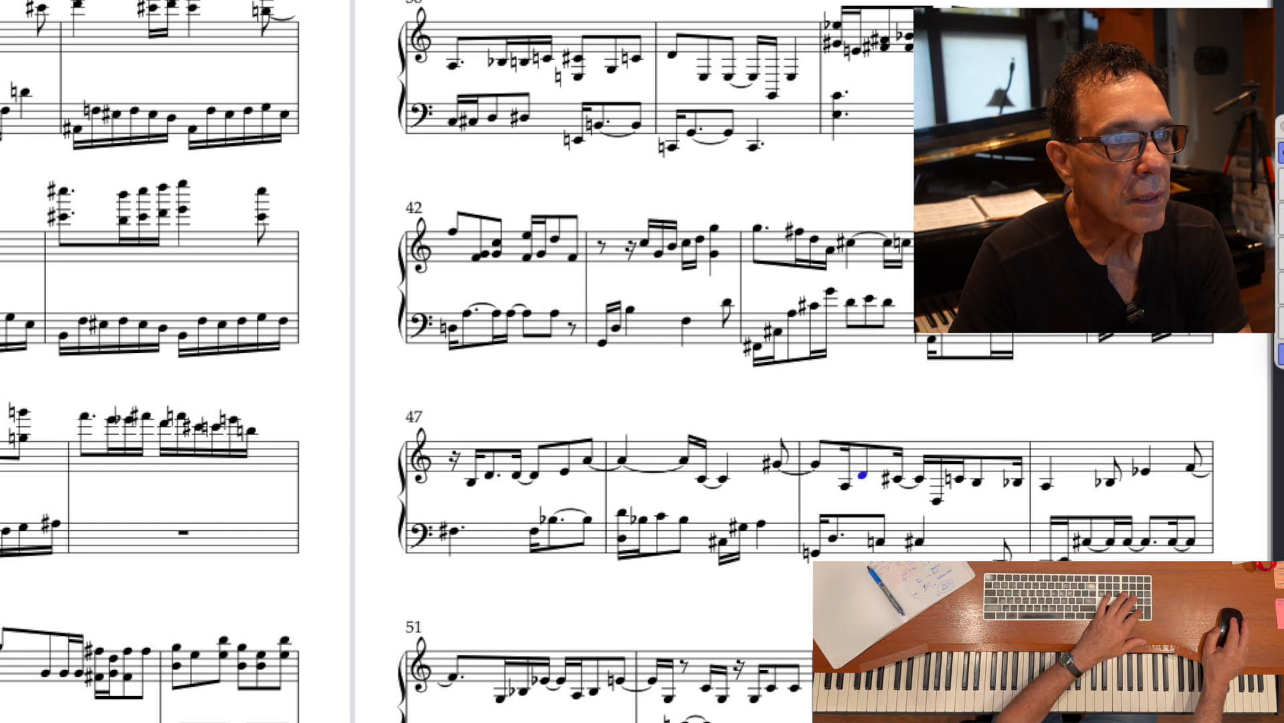
scroll(919, 524, up, 1)
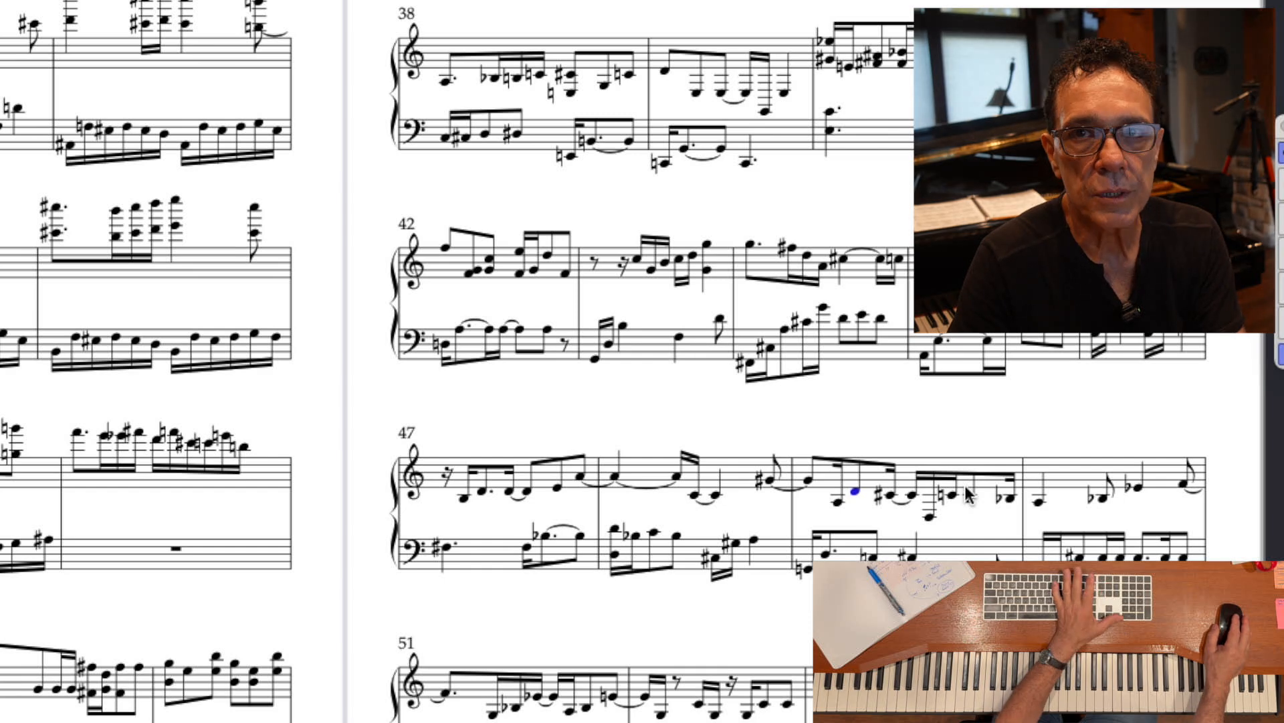
- Merge the first and last tied C-sharp pairs in bar 50's lower staff and the pair ending bar 51's into dotted eighths
scroll(968, 495, down, 2)
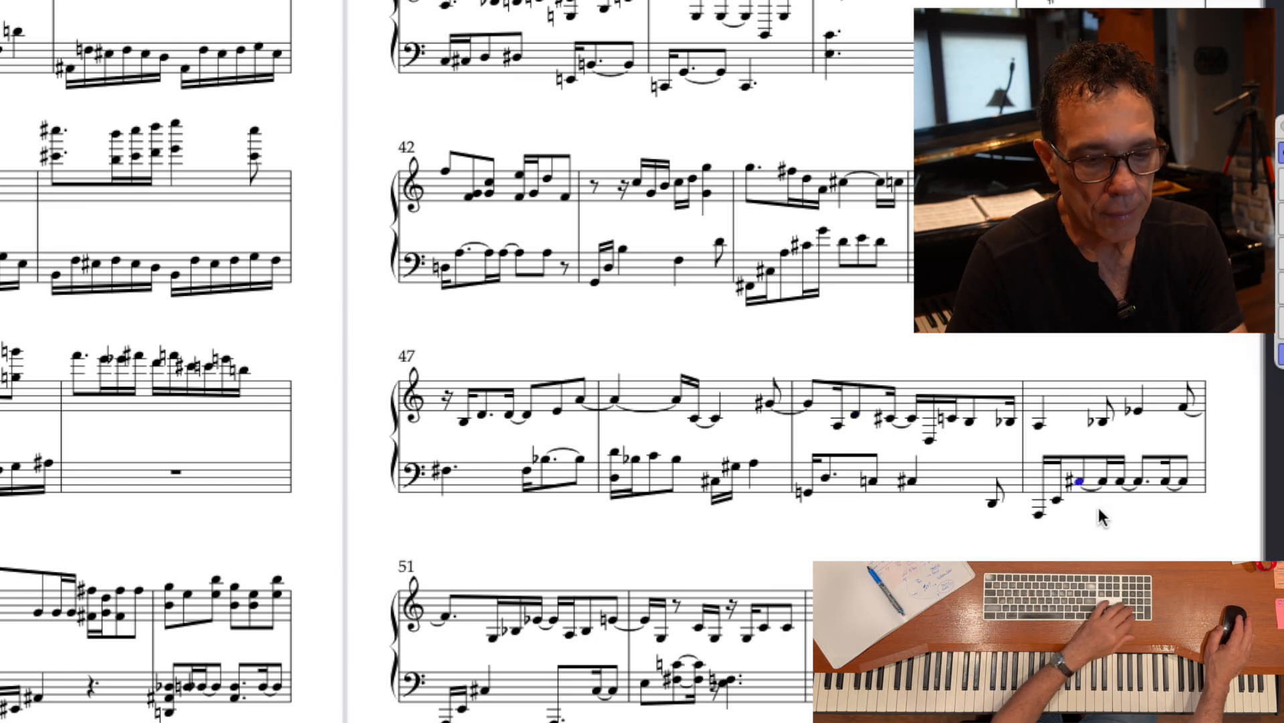
key(KP_Decimal)
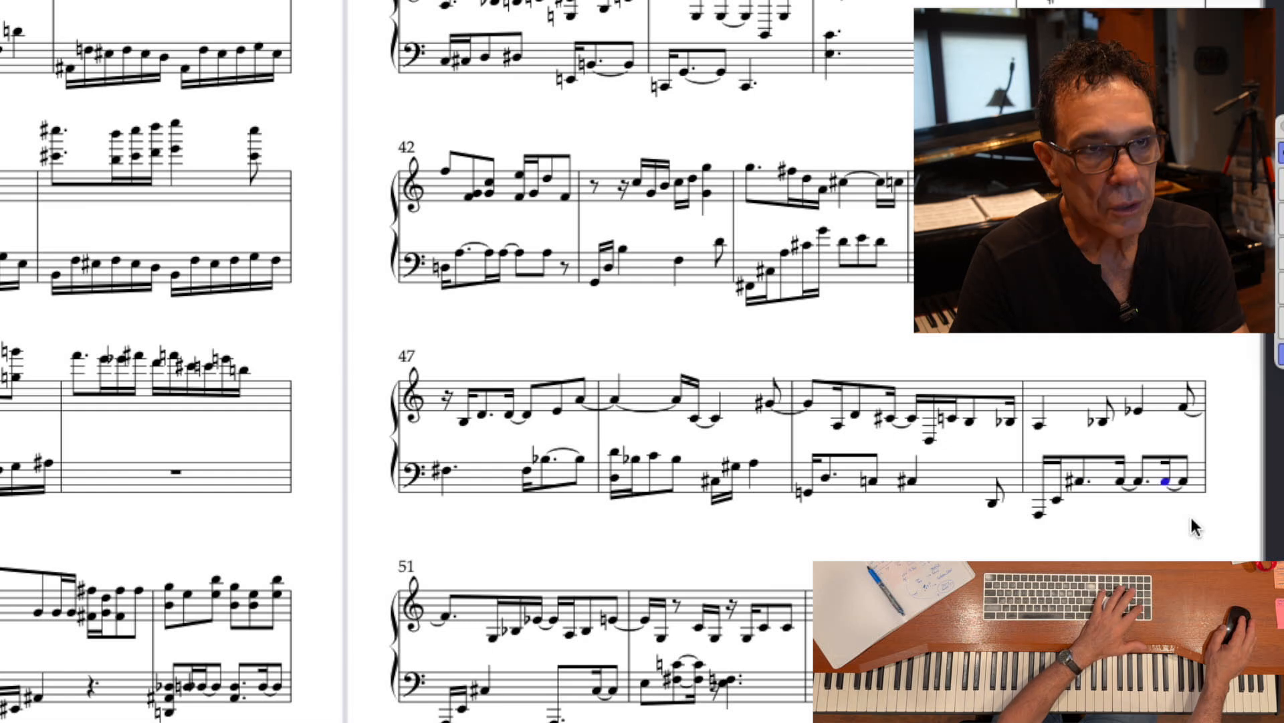
key(KP_Decimal)
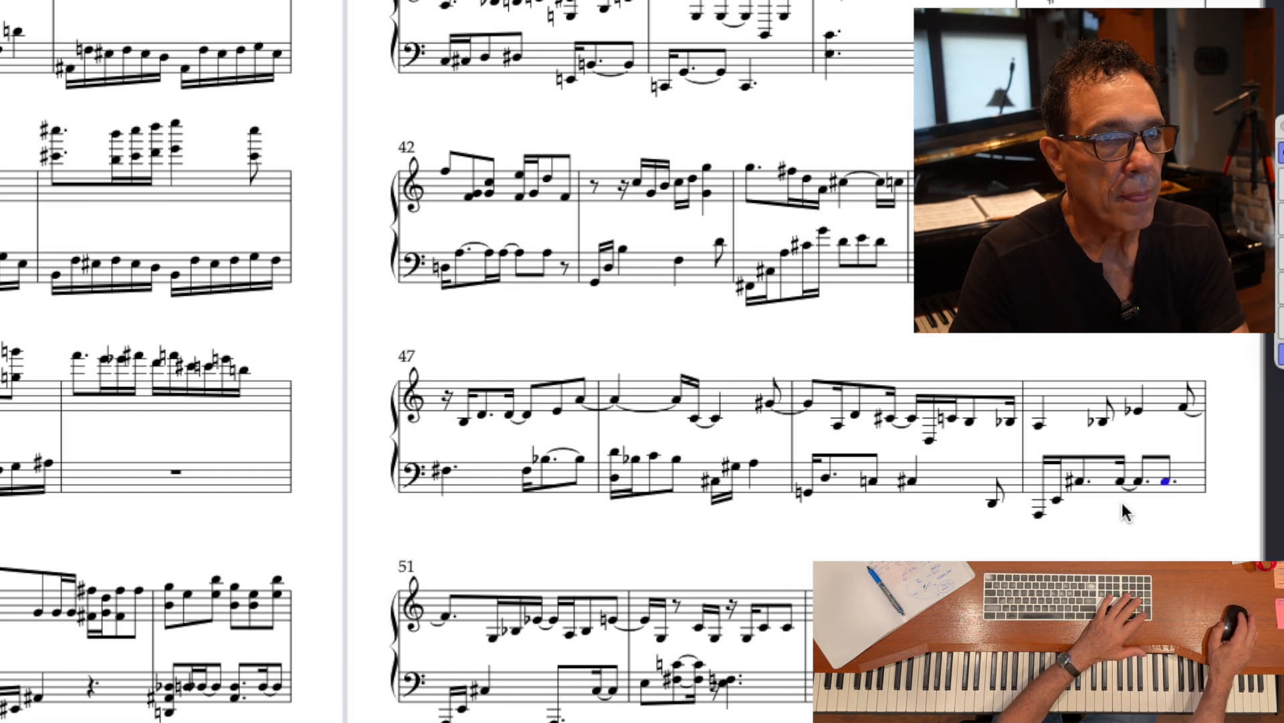
scroll(1129, 509, down, 3)
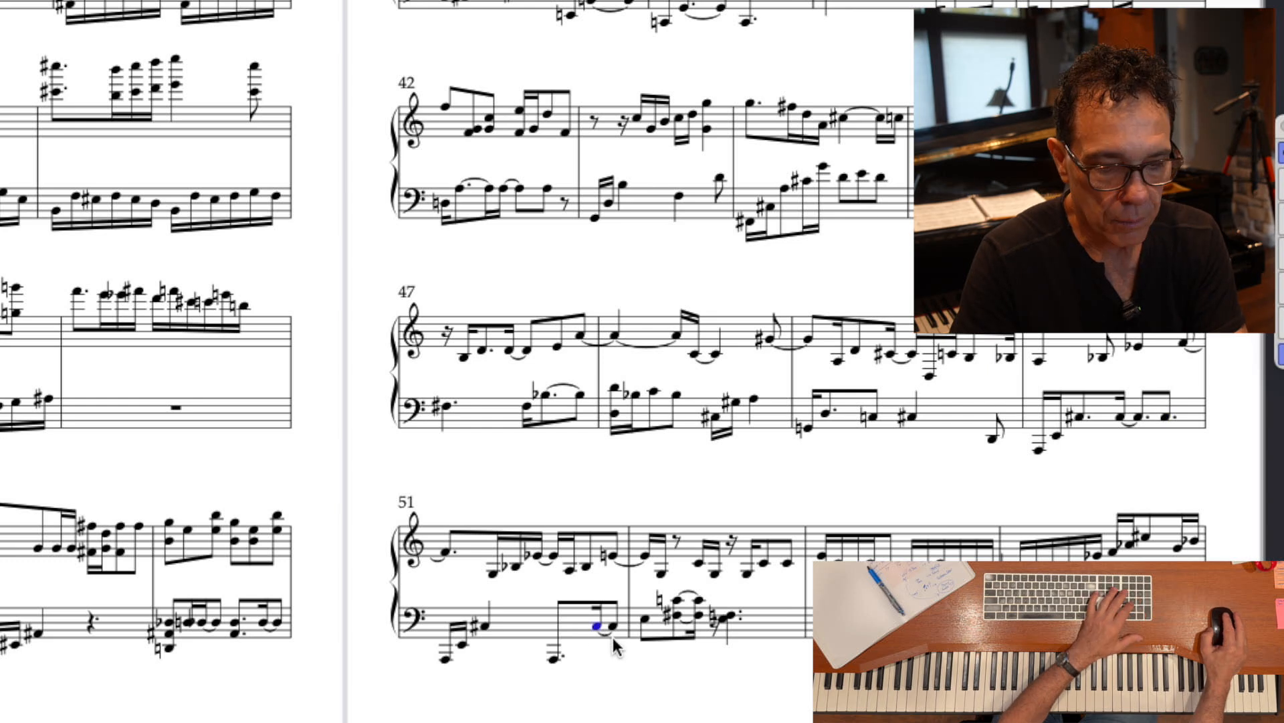
key(KP_Decimal)
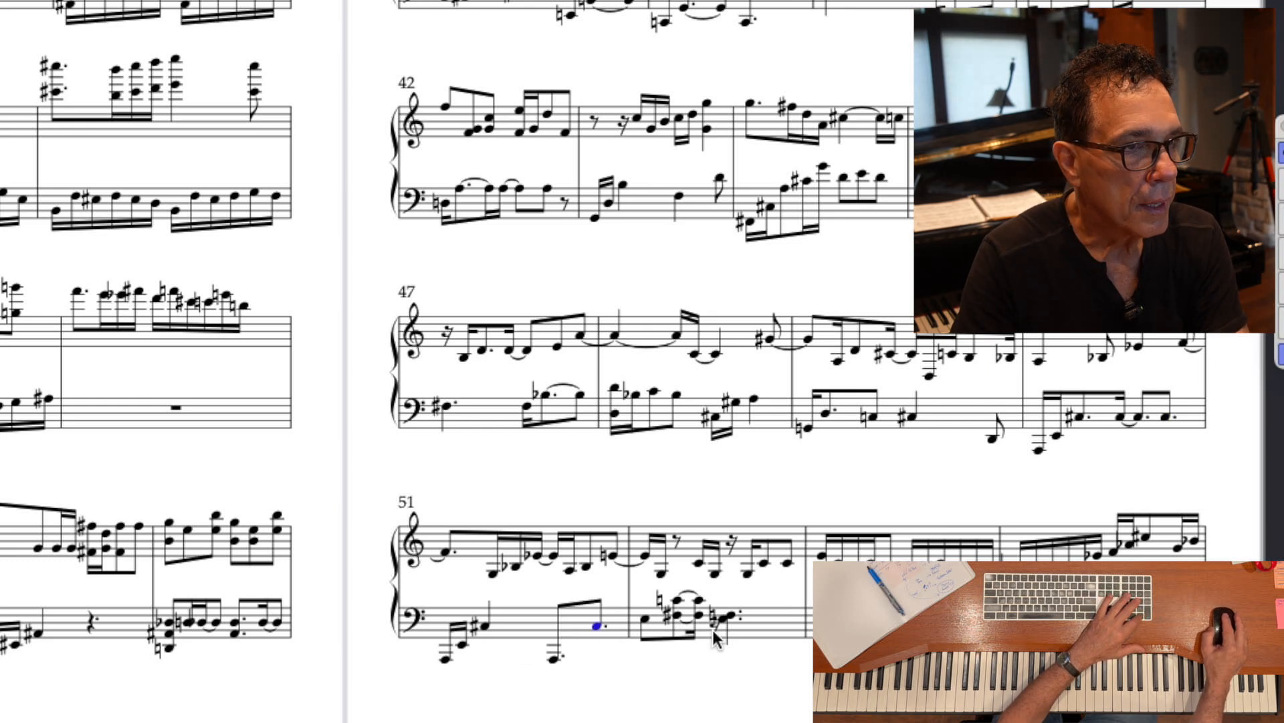
- Reset the note spacing of bar 52's lower staff and merge its tied F-sharp chord into a dotted eighth
click(752, 626)
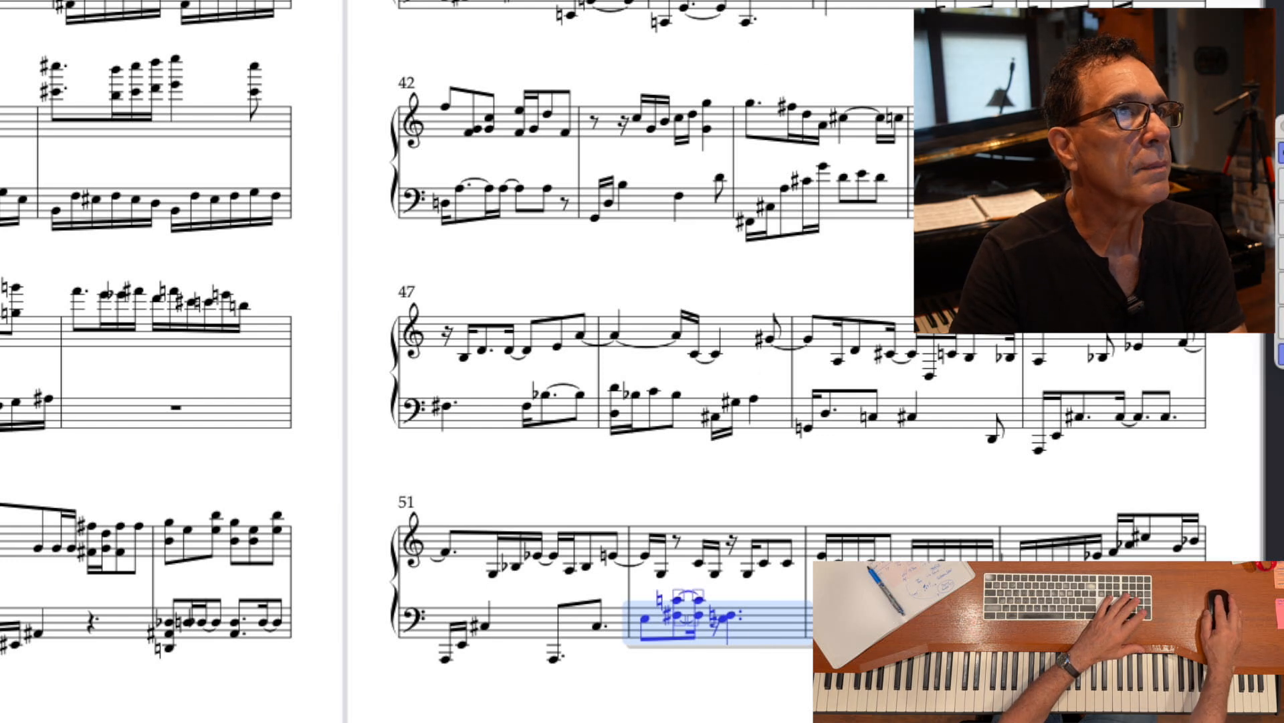
key(super+shift+n)
click(675, 614)
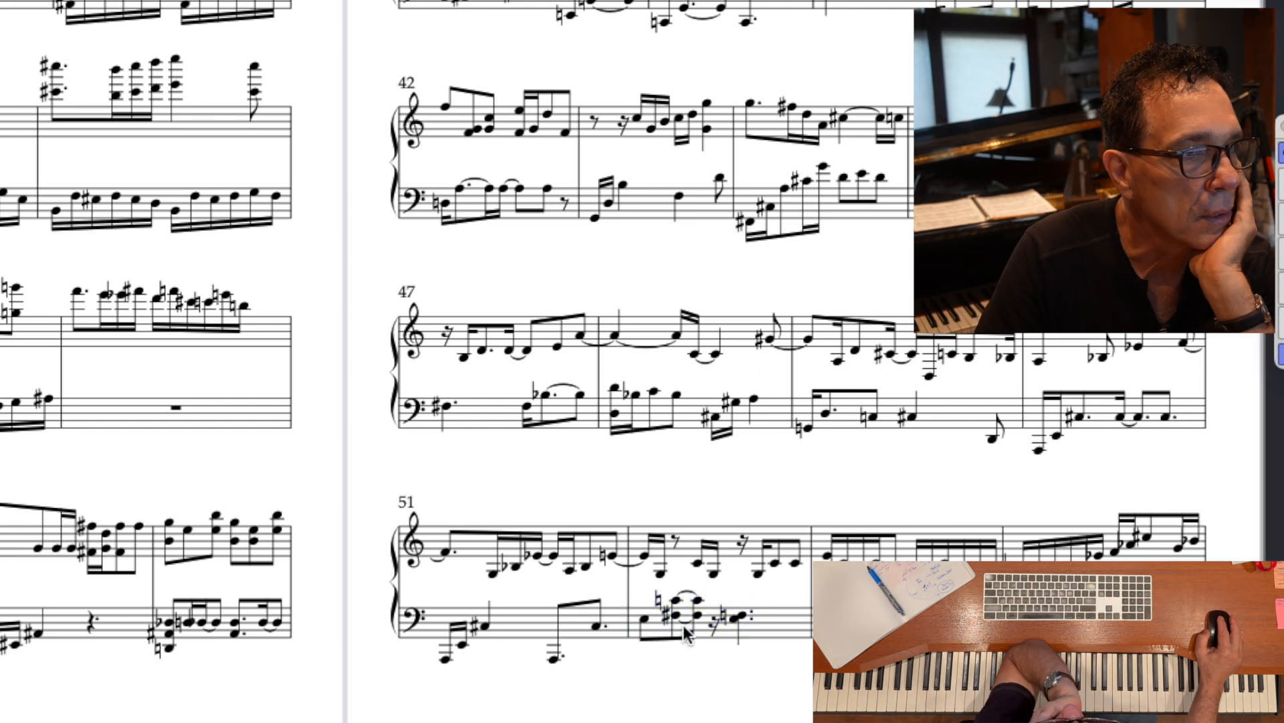
drag(706, 635, 710, 633)
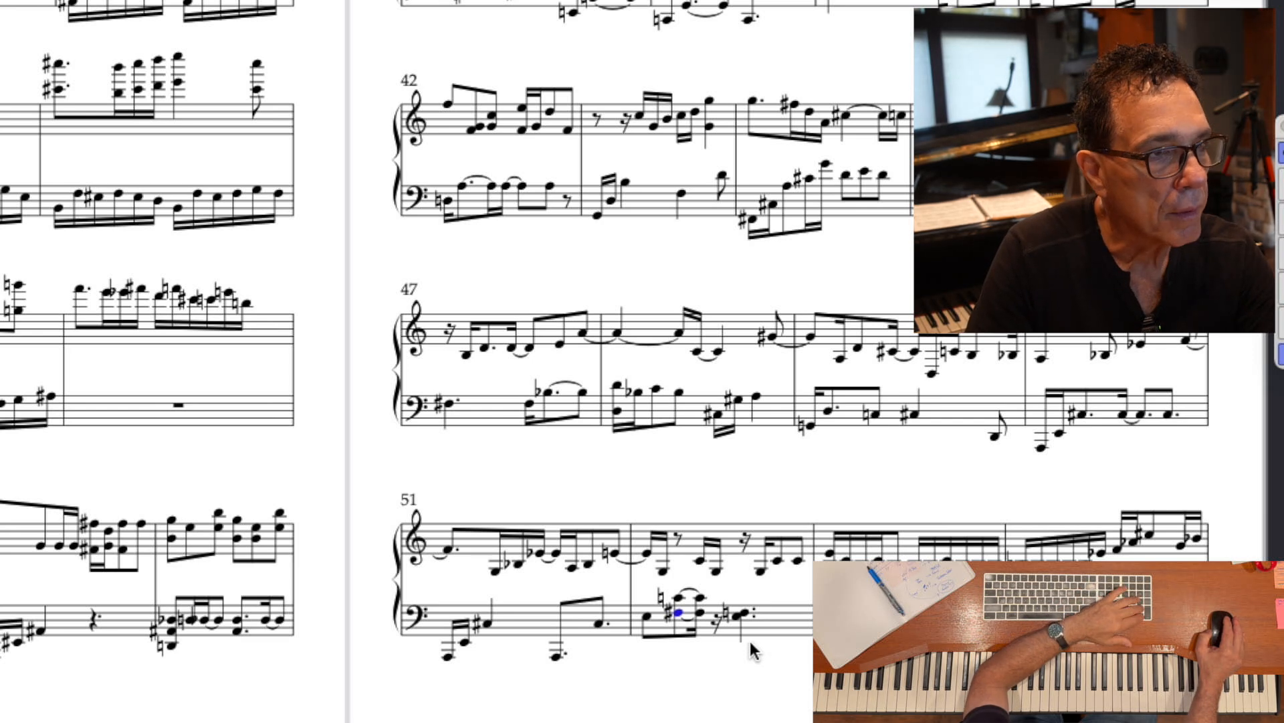
key(period)
scroll(745, 621, right, 2)
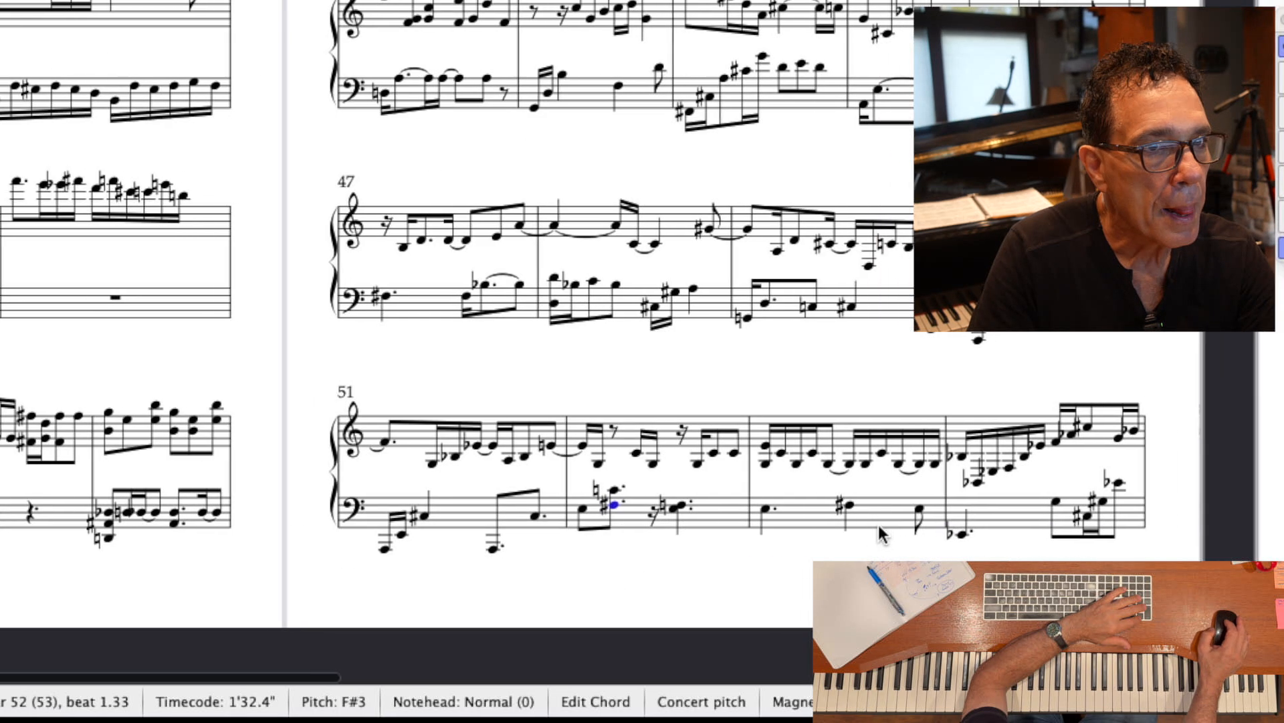
- Merge the last tied pair of sixteenth Gs in bar 53's upper staff into an eighth note
scroll(882, 533, right, 3)
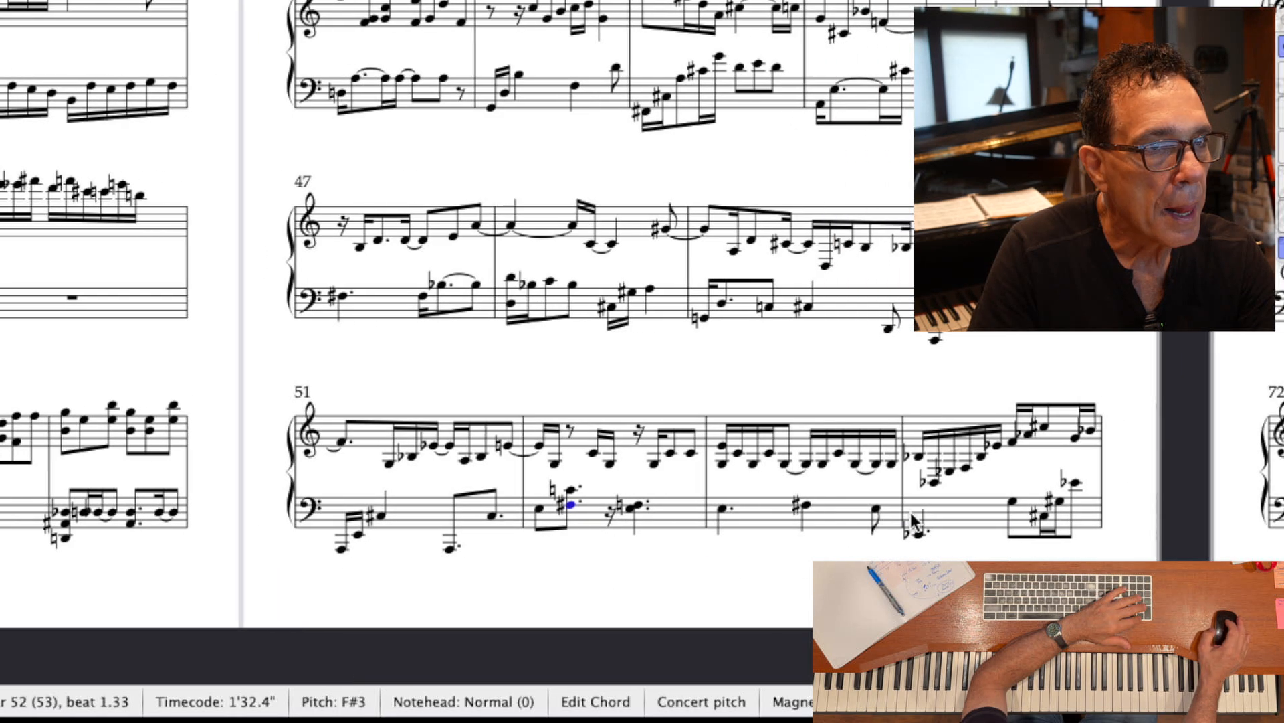
click(1055, 439)
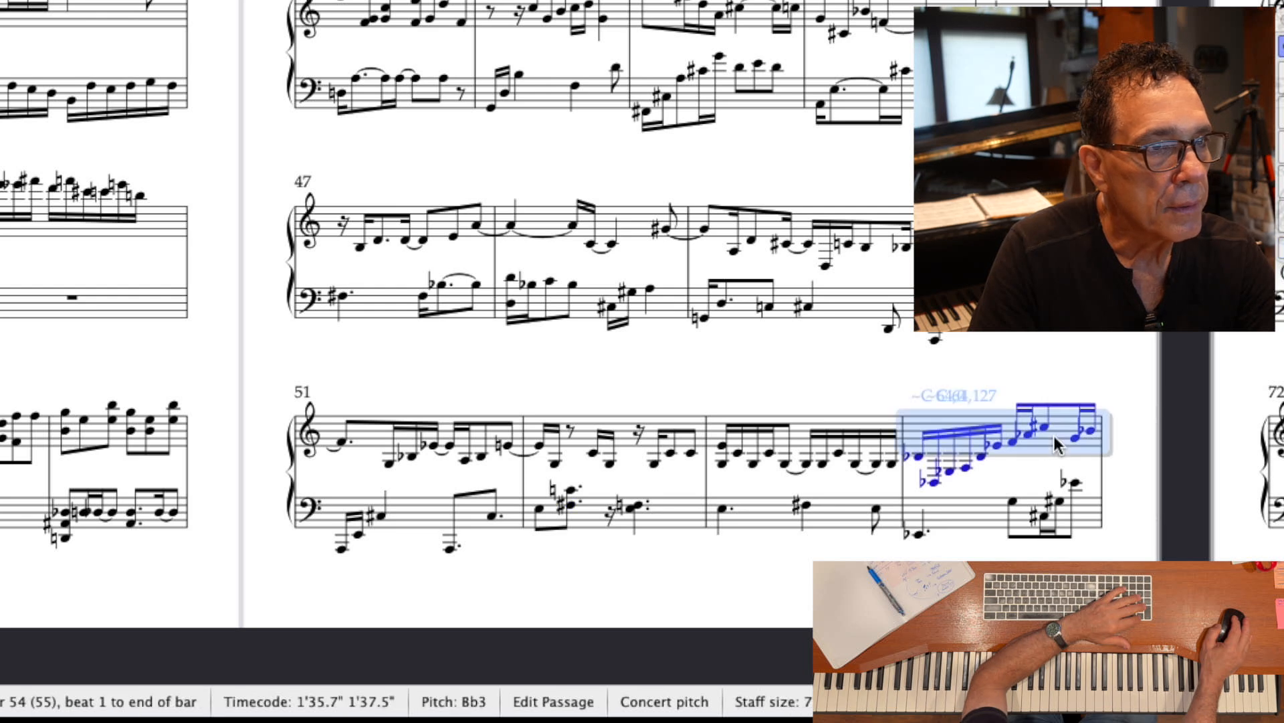
key(Escape)
click(857, 465)
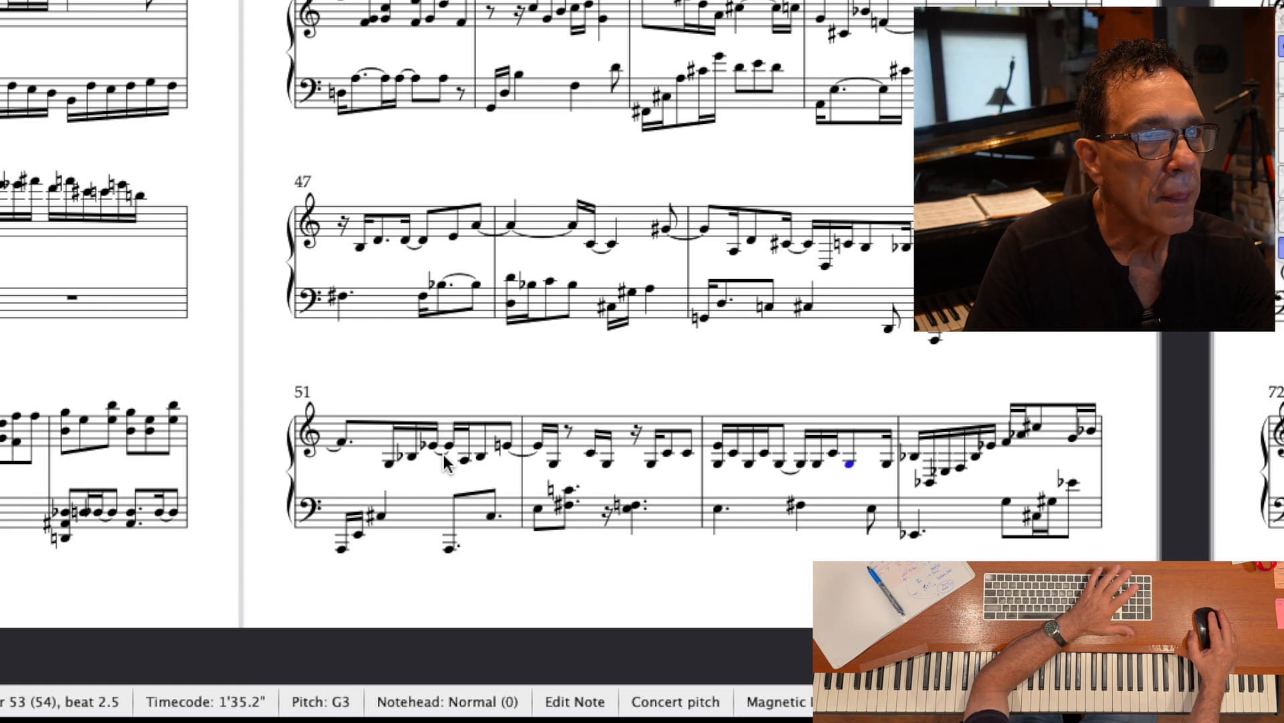
- Widen the space before the dotted E-flat in bar 37's lower staff, leaving nothing selected
scroll(444, 456, up, 5)
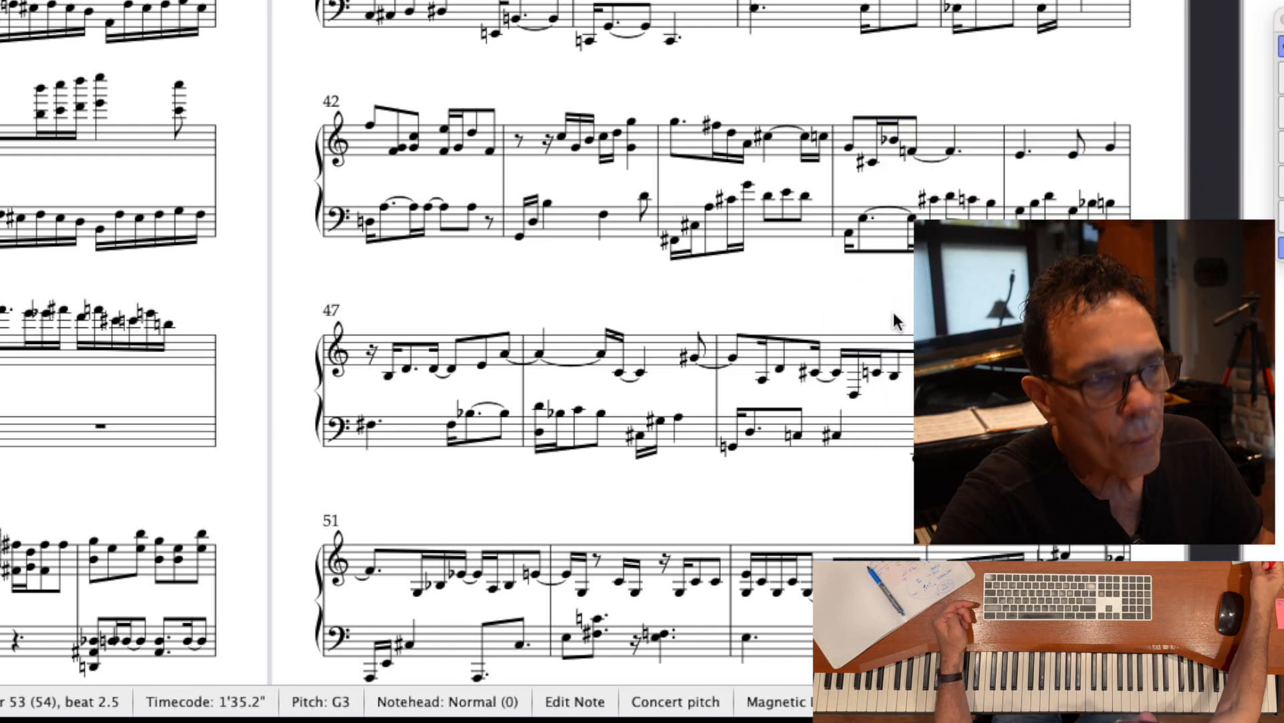
scroll(830, 400, up, 5)
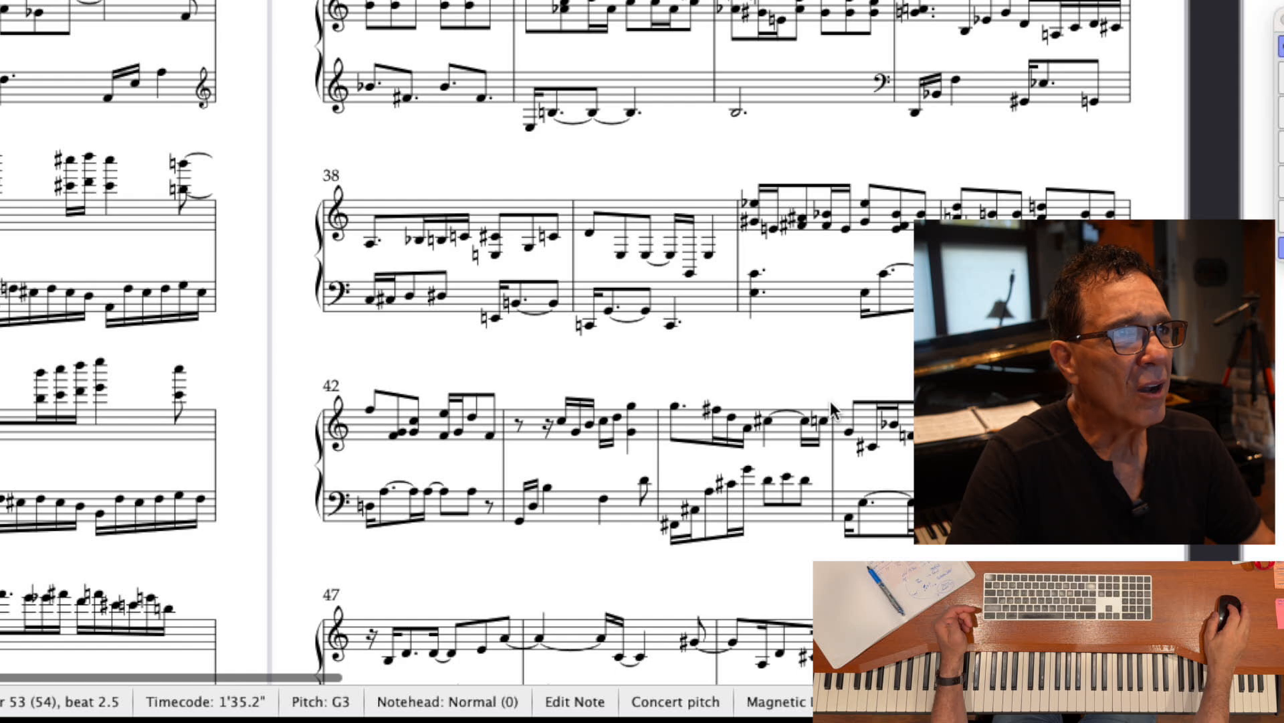
scroll(830, 400, left, 2)
scroll(830, 400, right, 2)
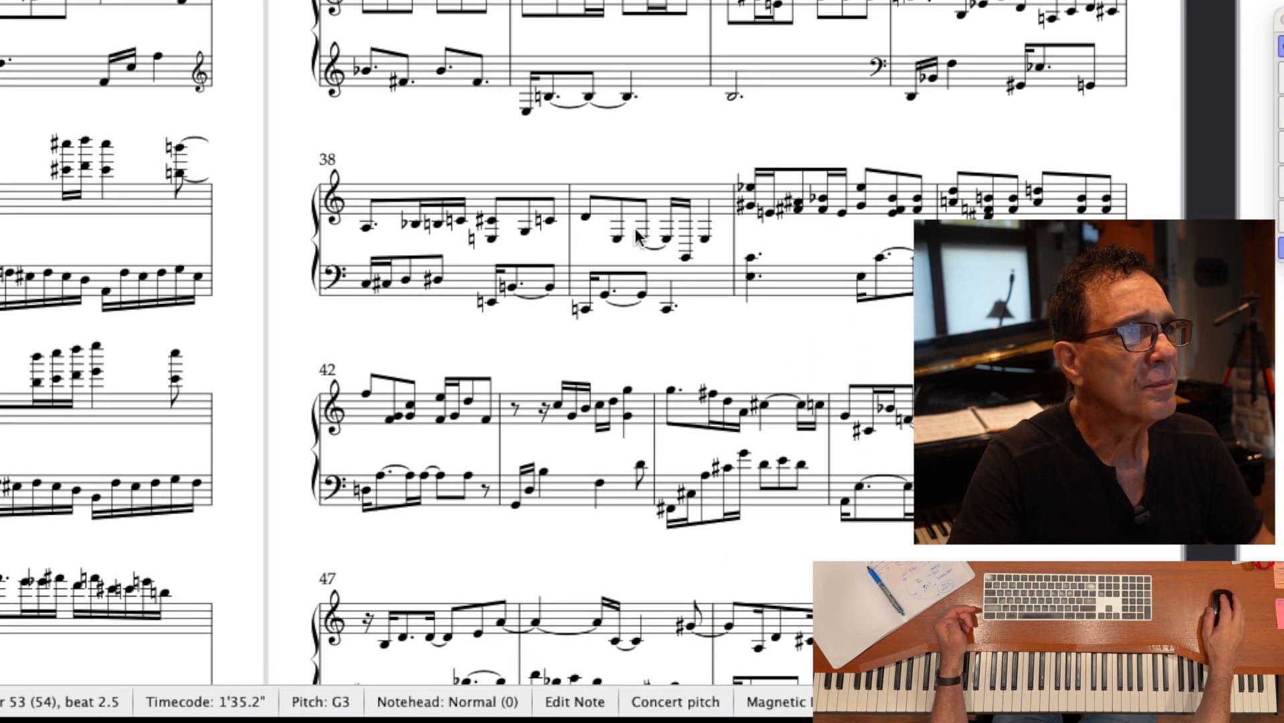
scroll(570, 113, left, 1)
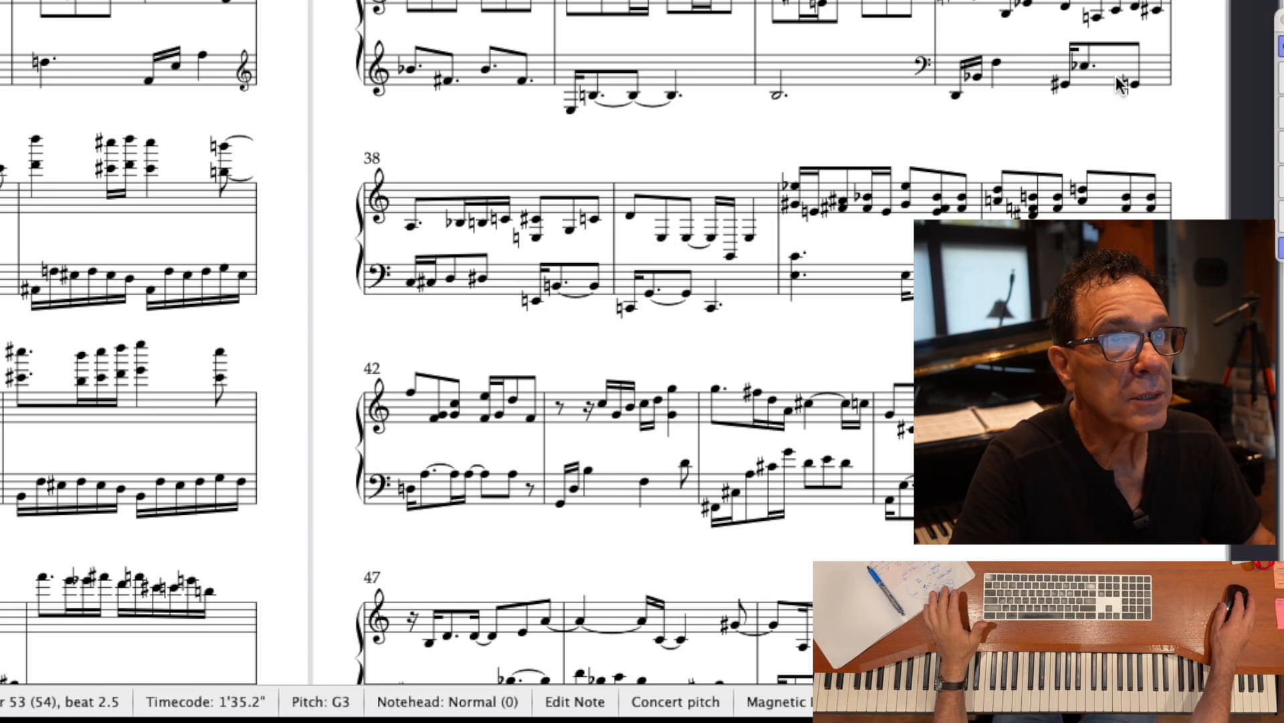
click(1085, 65)
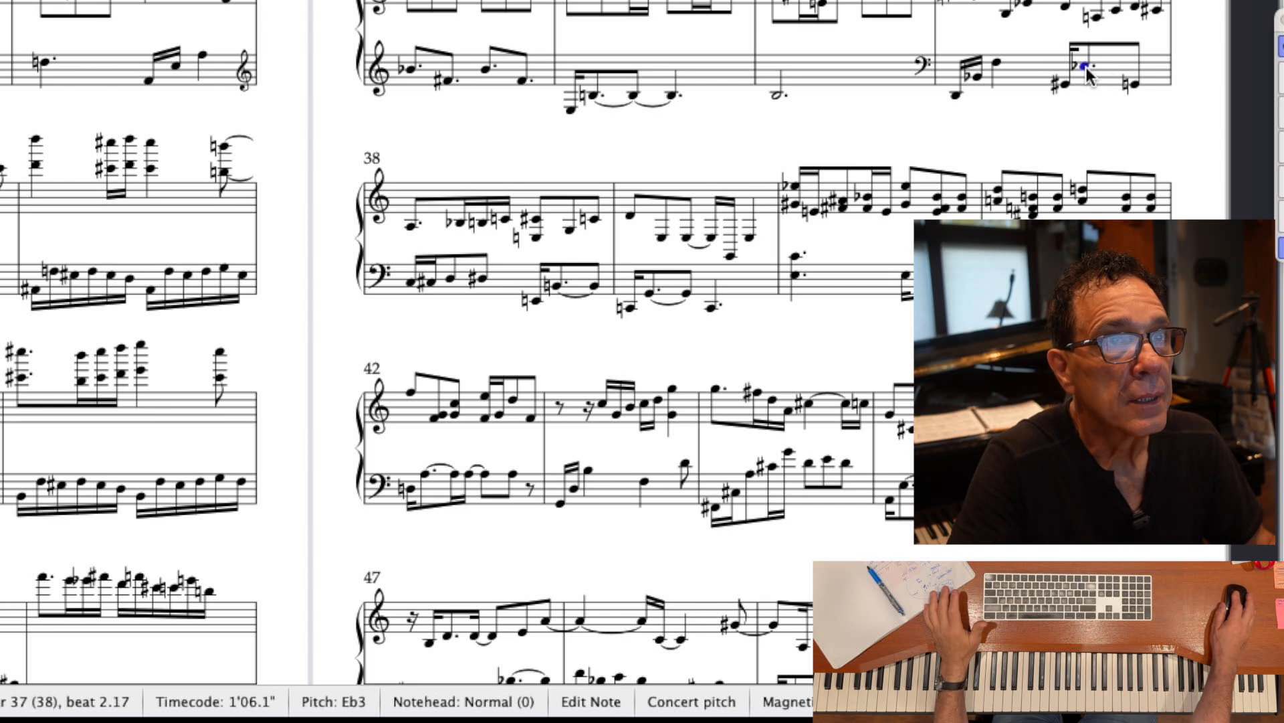
mouse_move(1101, 66)
mouse_down()
mouse_move(1112, 66)
mouse_move(1101, 69)
mouse_up()
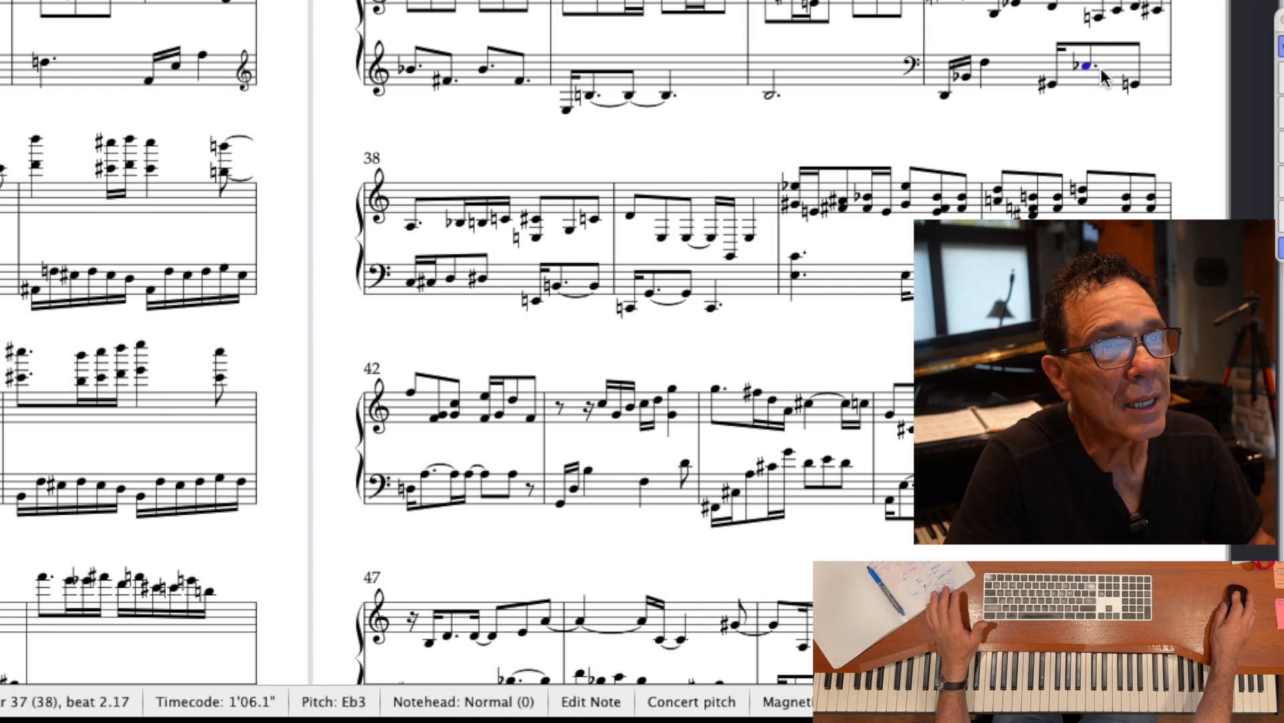
click(965, 59)
click(962, 59)
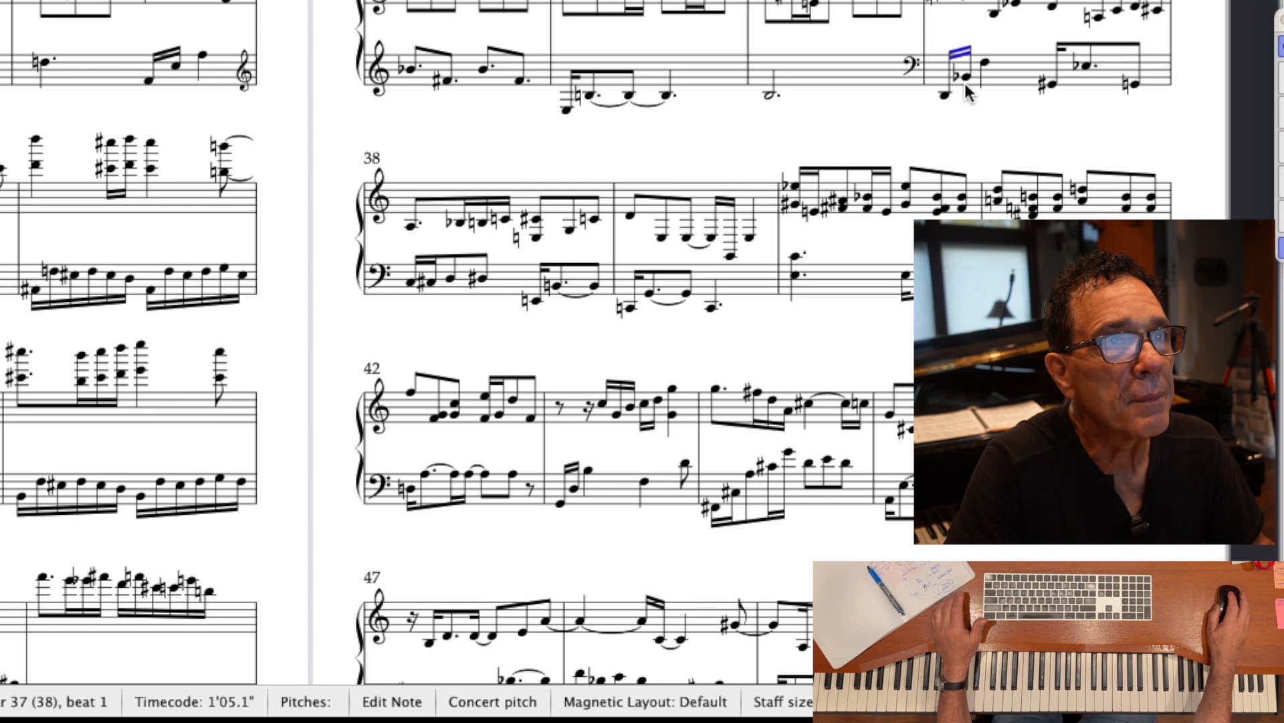
click(1013, 84)
key(Escape)
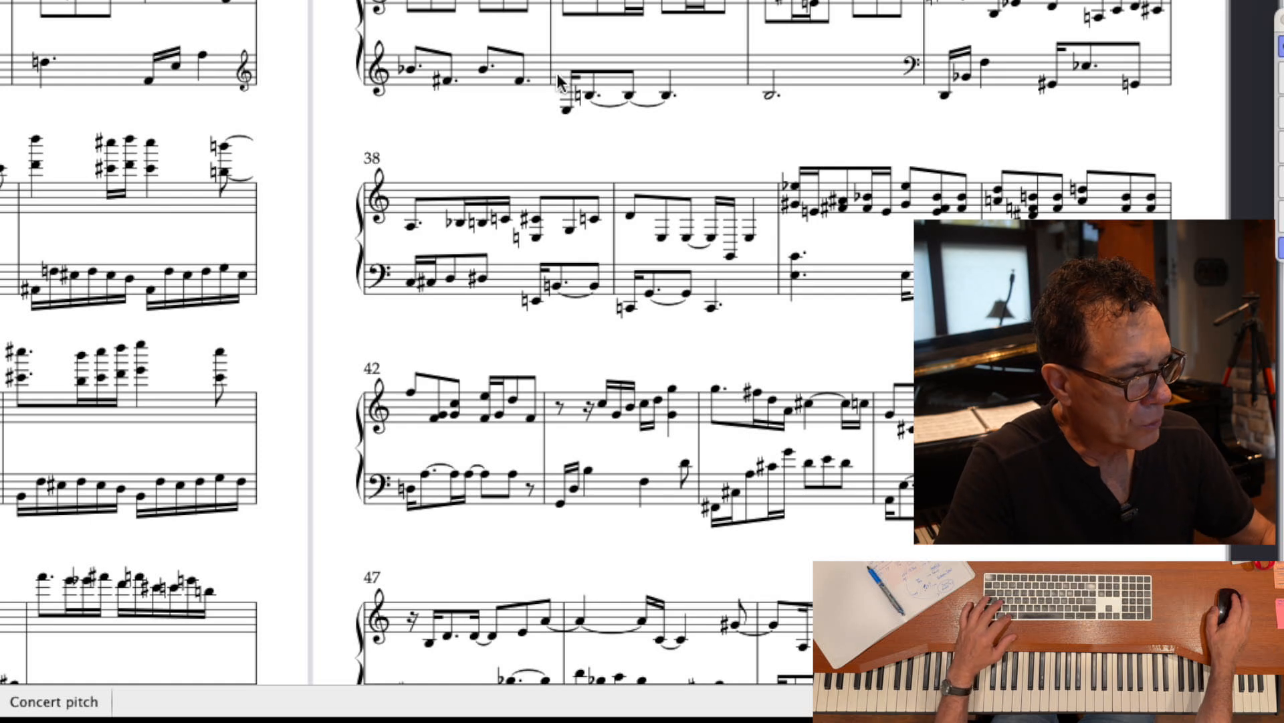
- Try reducing the normal staff size of the entire score to 6.8 mm
key(super+a)
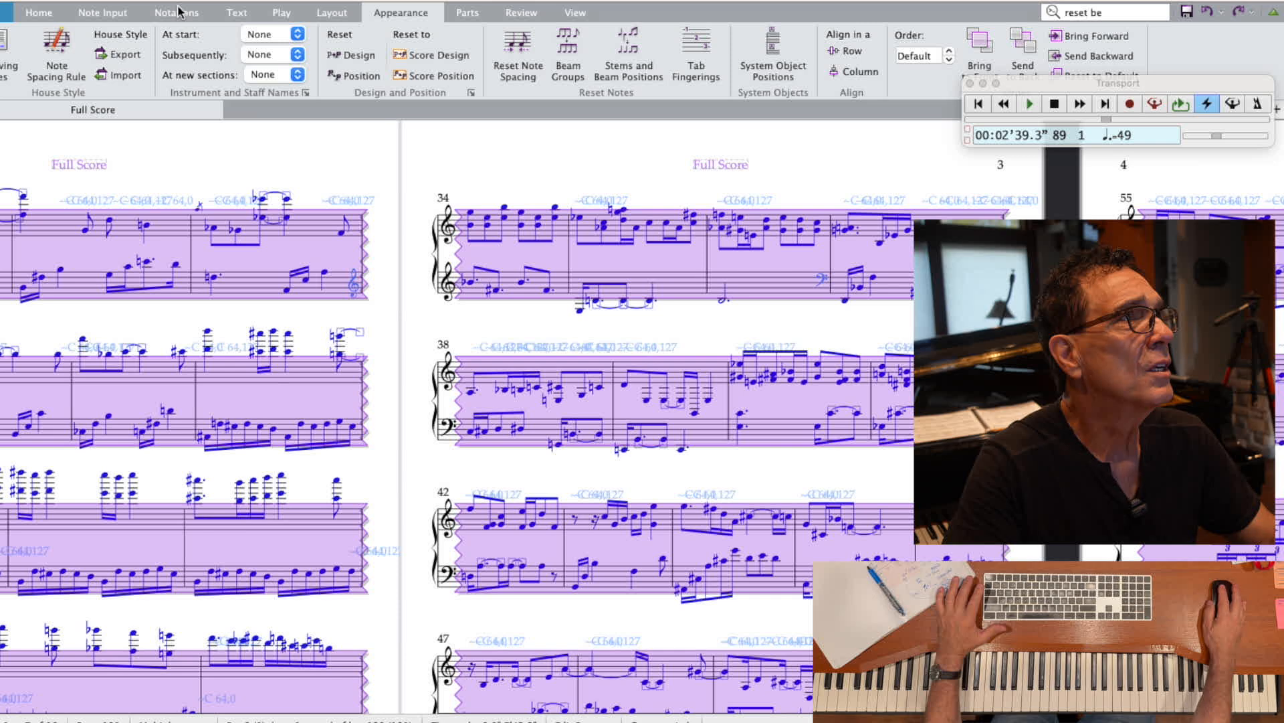
click(332, 12)
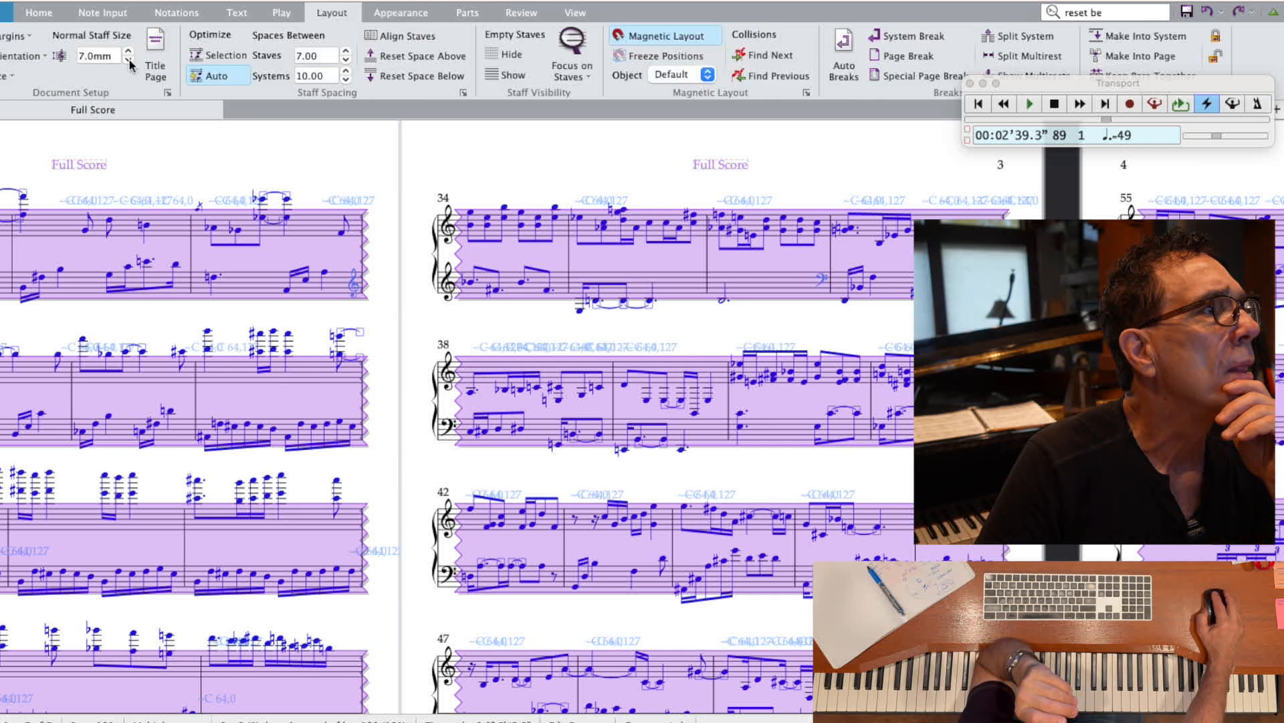
click(128, 60)
click(130, 61)
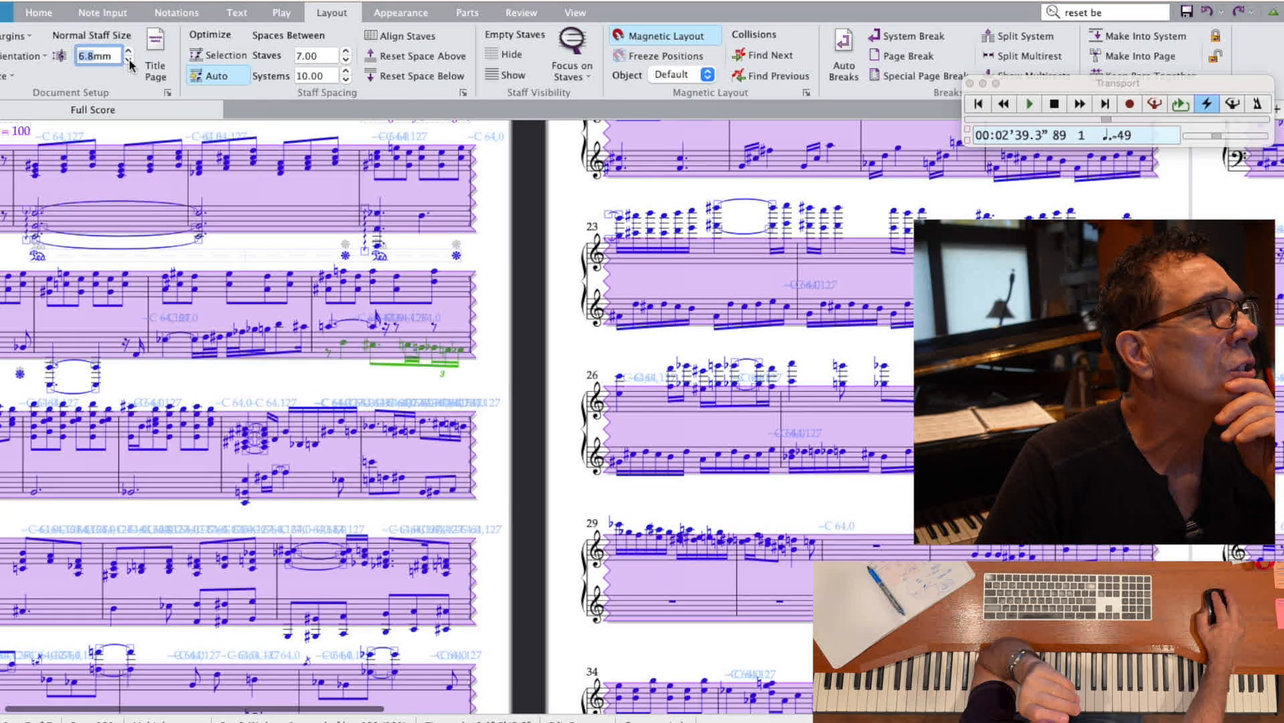
click(130, 60)
click(129, 61)
click(129, 60)
click(130, 60)
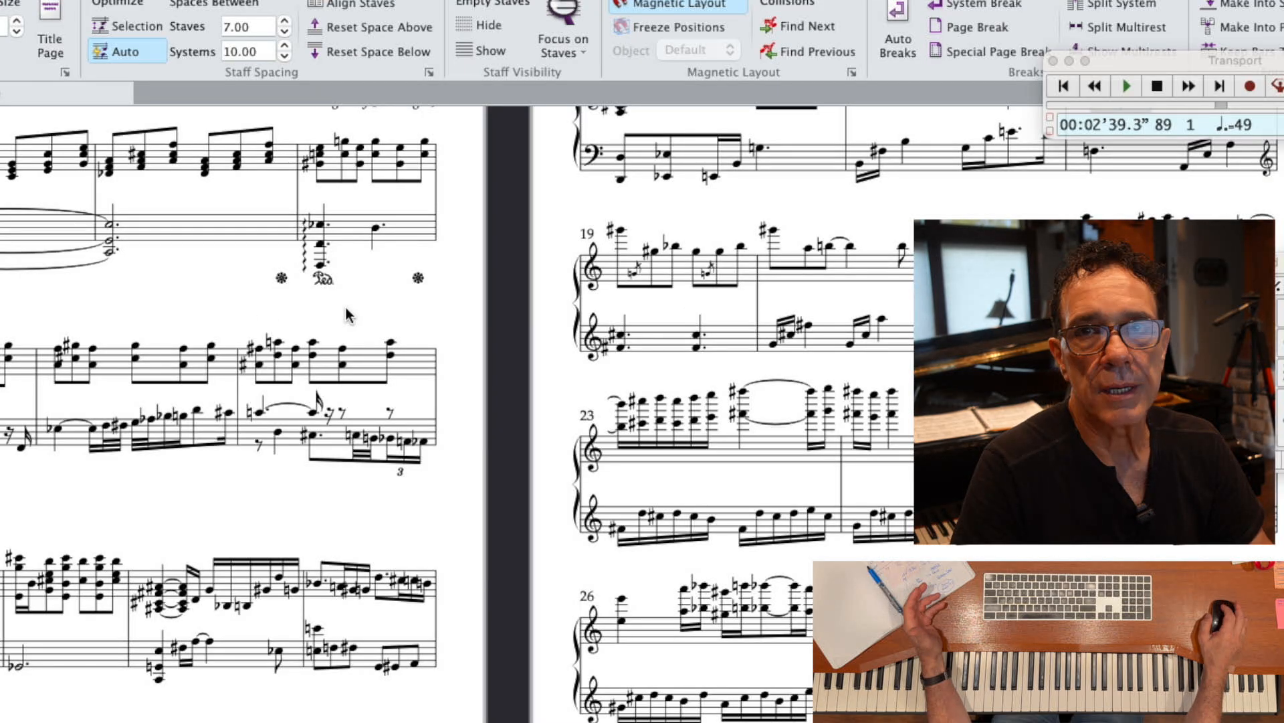
- Look through the score's page layout from the opening bars to the empty bars at the end
scroll(346, 307, left, 5)
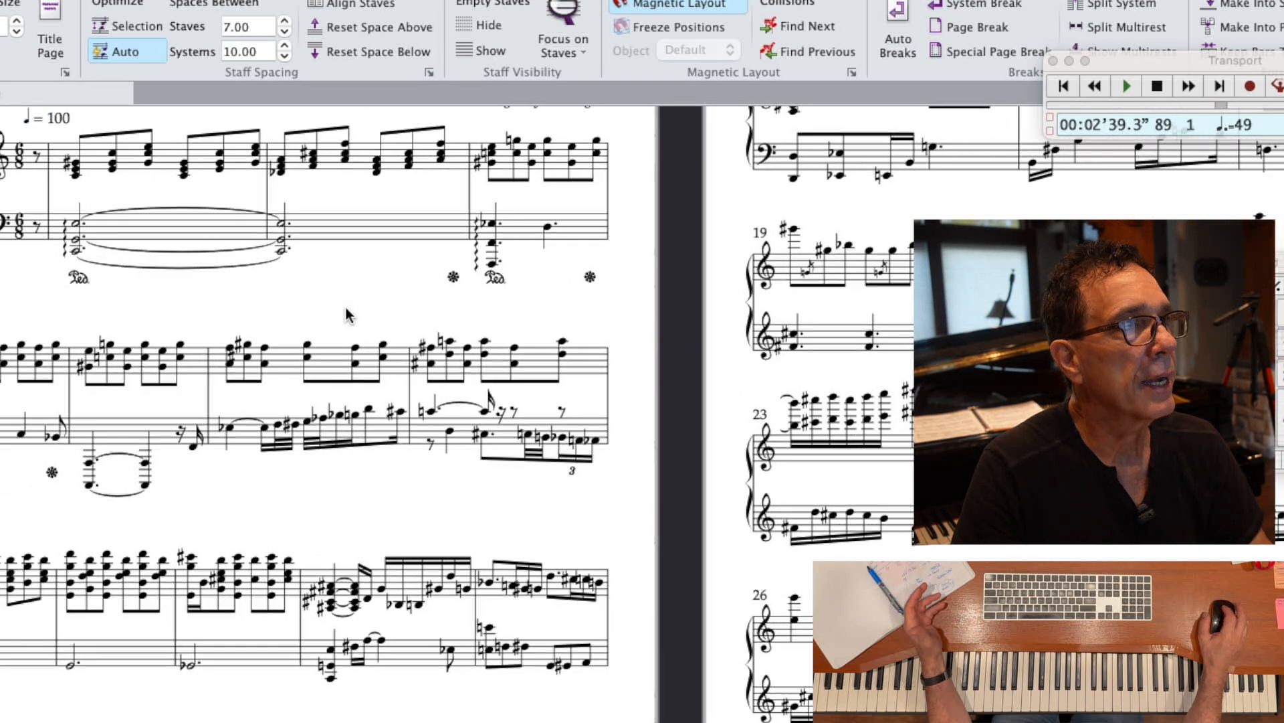
scroll(346, 307, up, 3)
scroll(345, 307, down, 15)
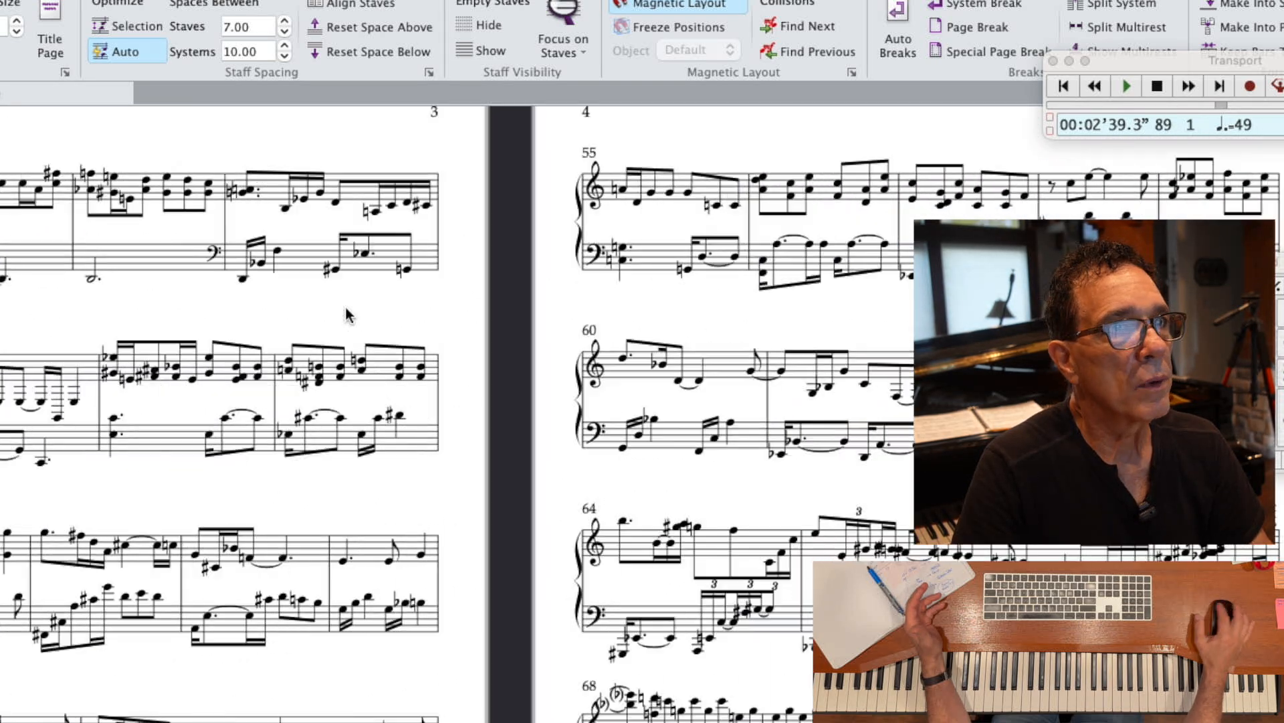
scroll(350, 316, down, 1)
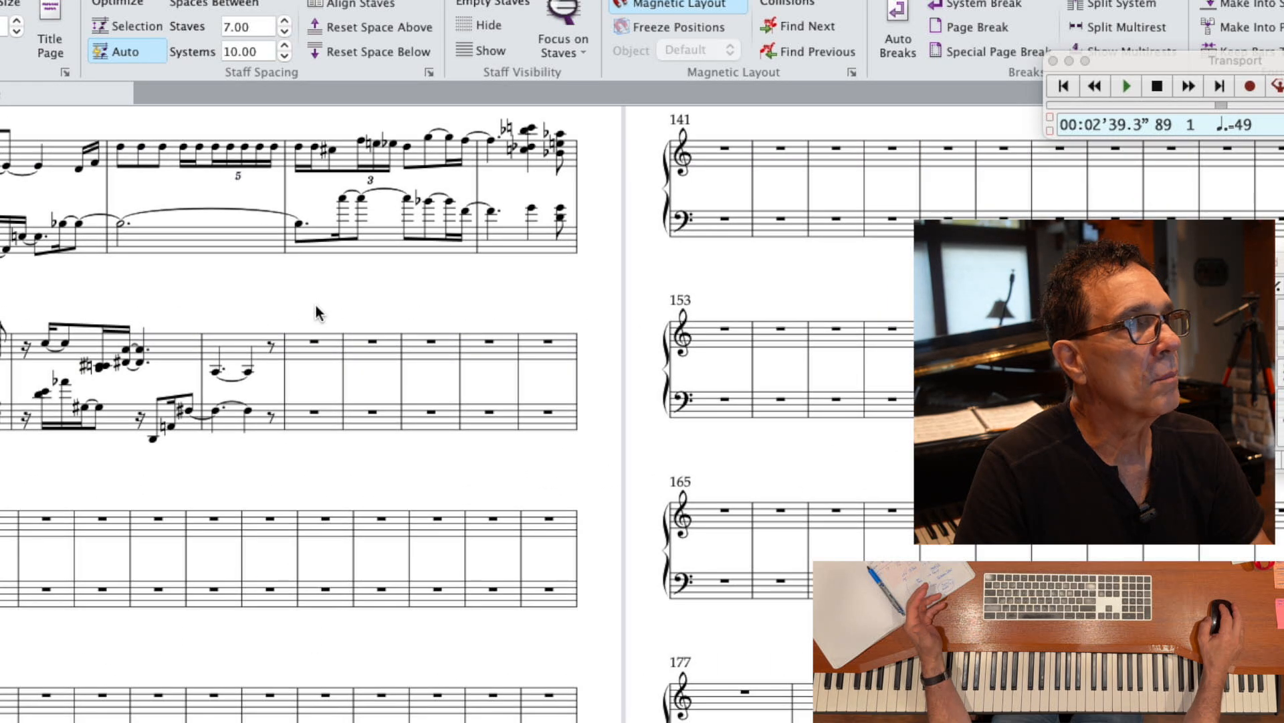
scroll(315, 307, up, 3)
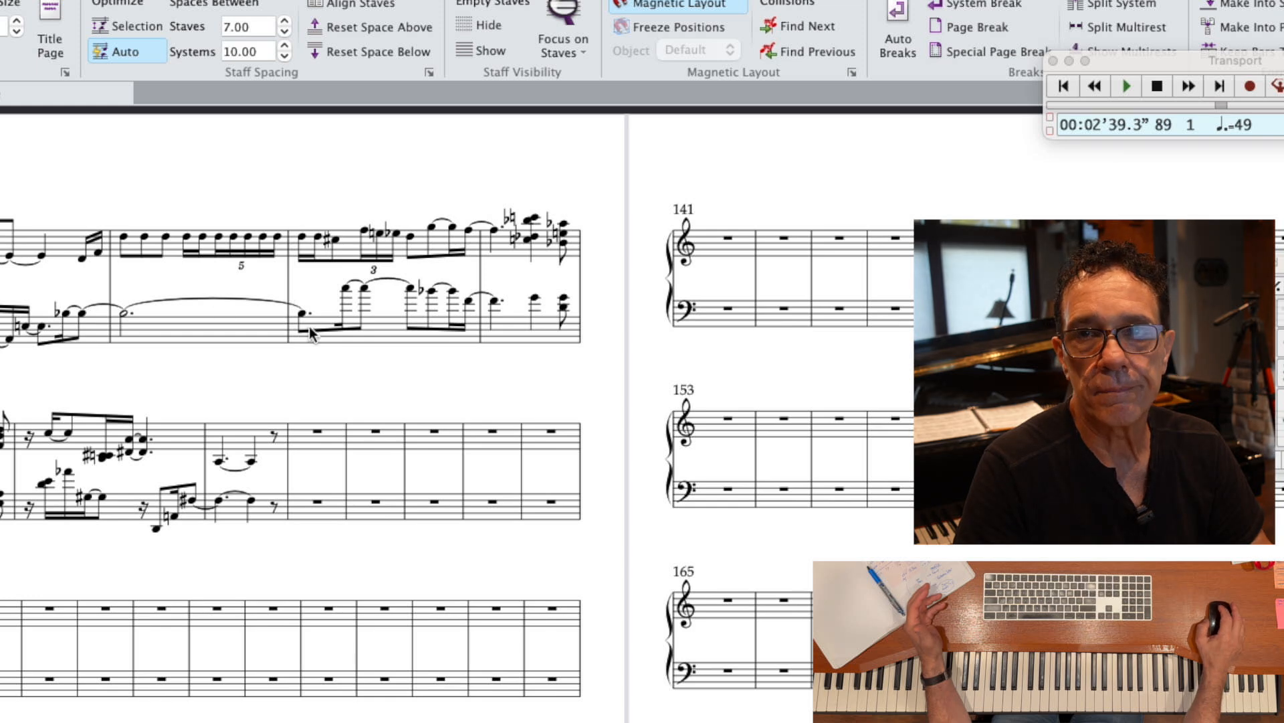
scroll(309, 327, left, 2)
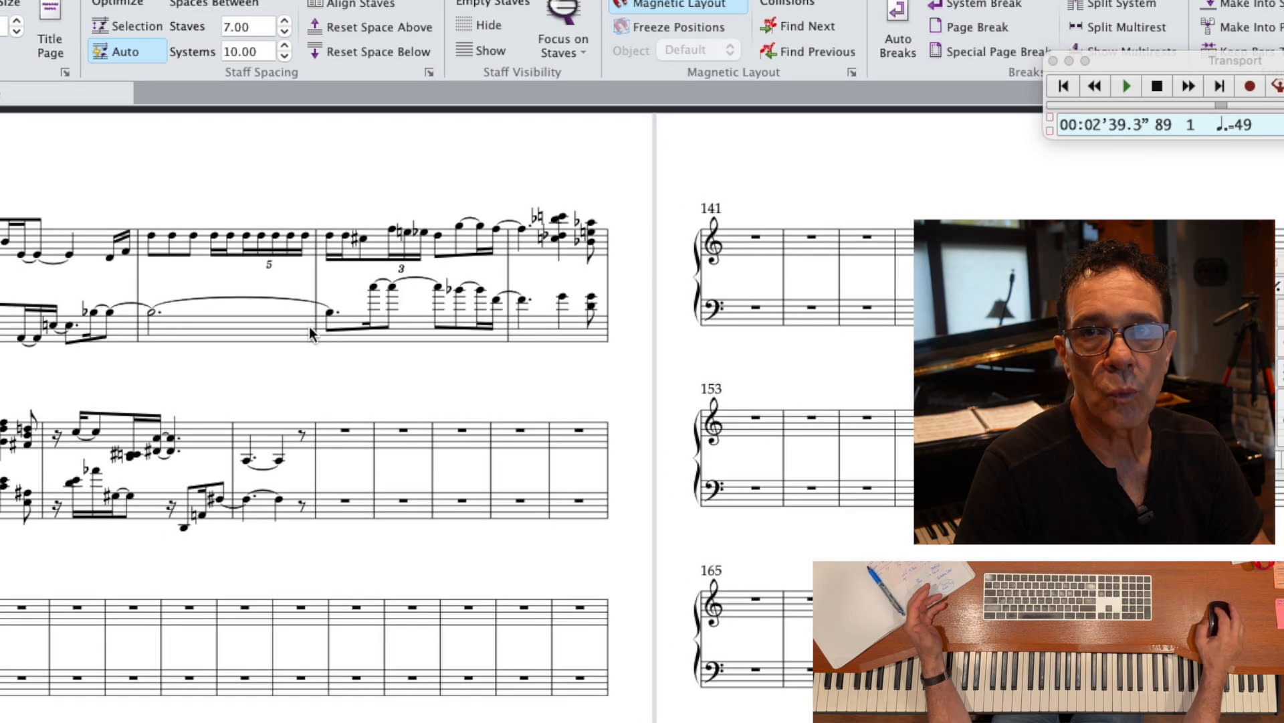
scroll(309, 326, left, 10)
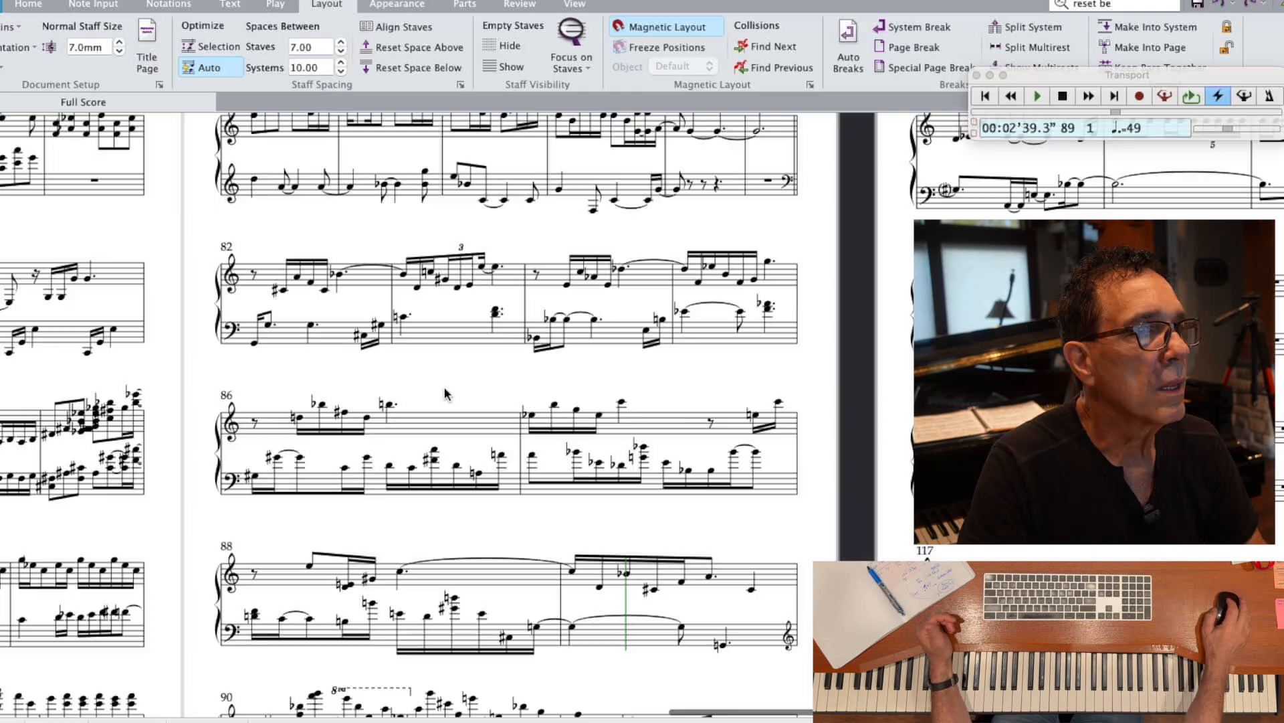
- Make bars 85 to 87 of both staves into a single system
scroll(445, 388, down, 3)
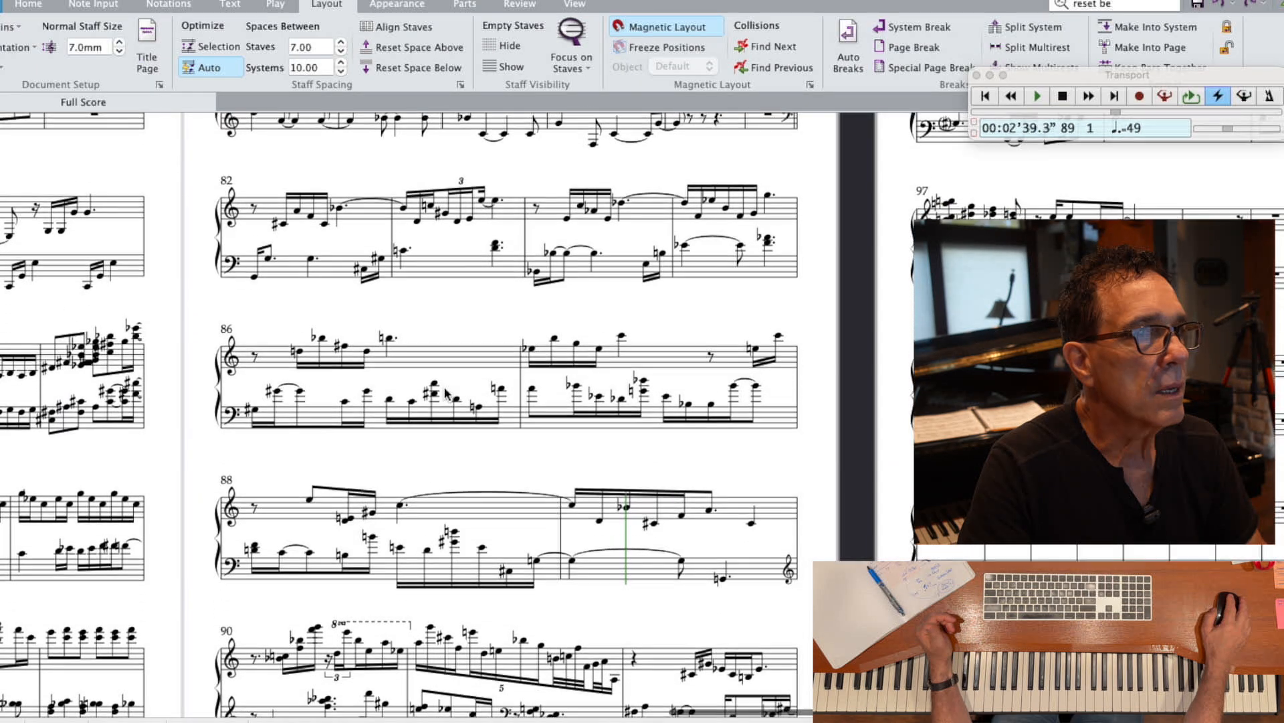
scroll(447, 393, up, 1)
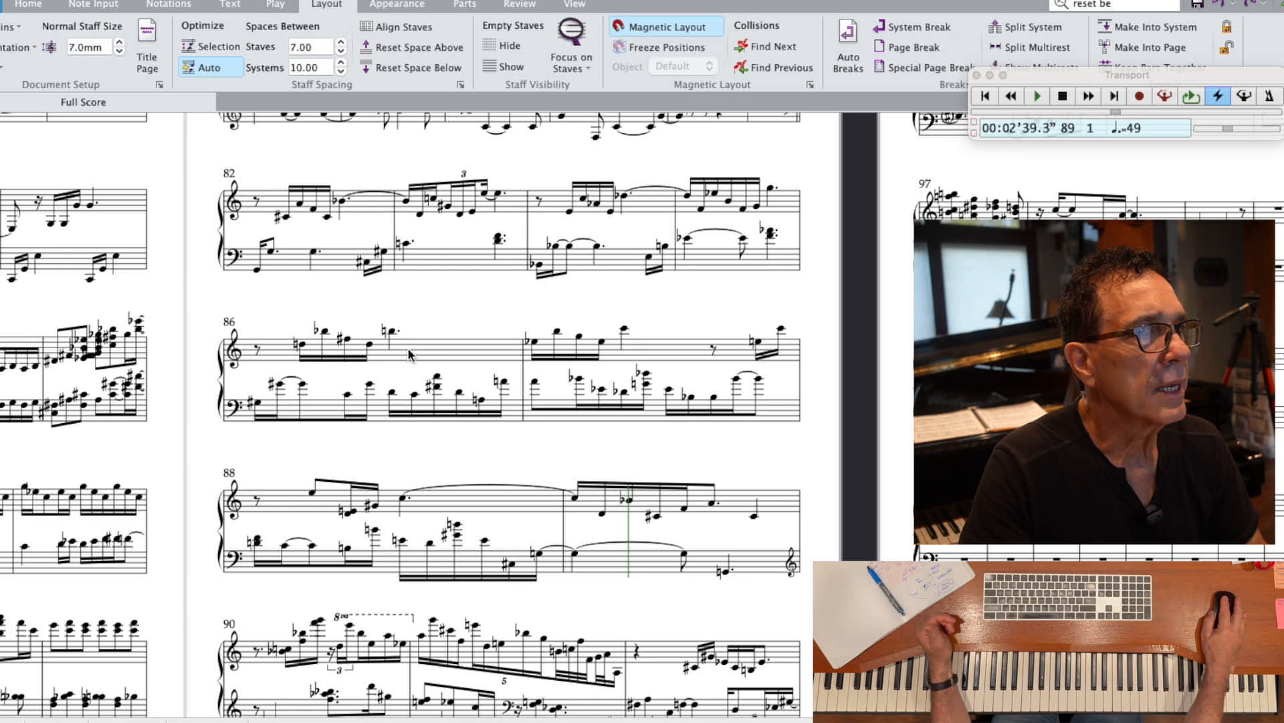
scroll(655, 233, up, 4)
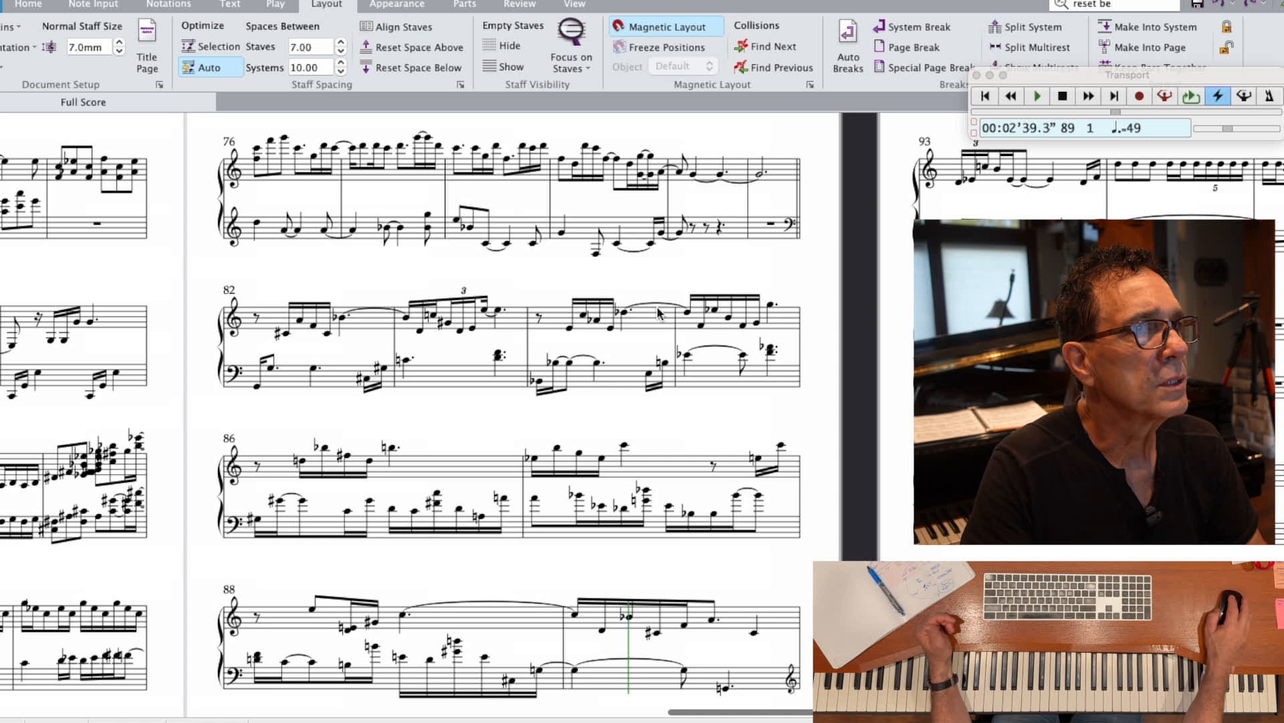
click(692, 327)
shift+click(773, 542)
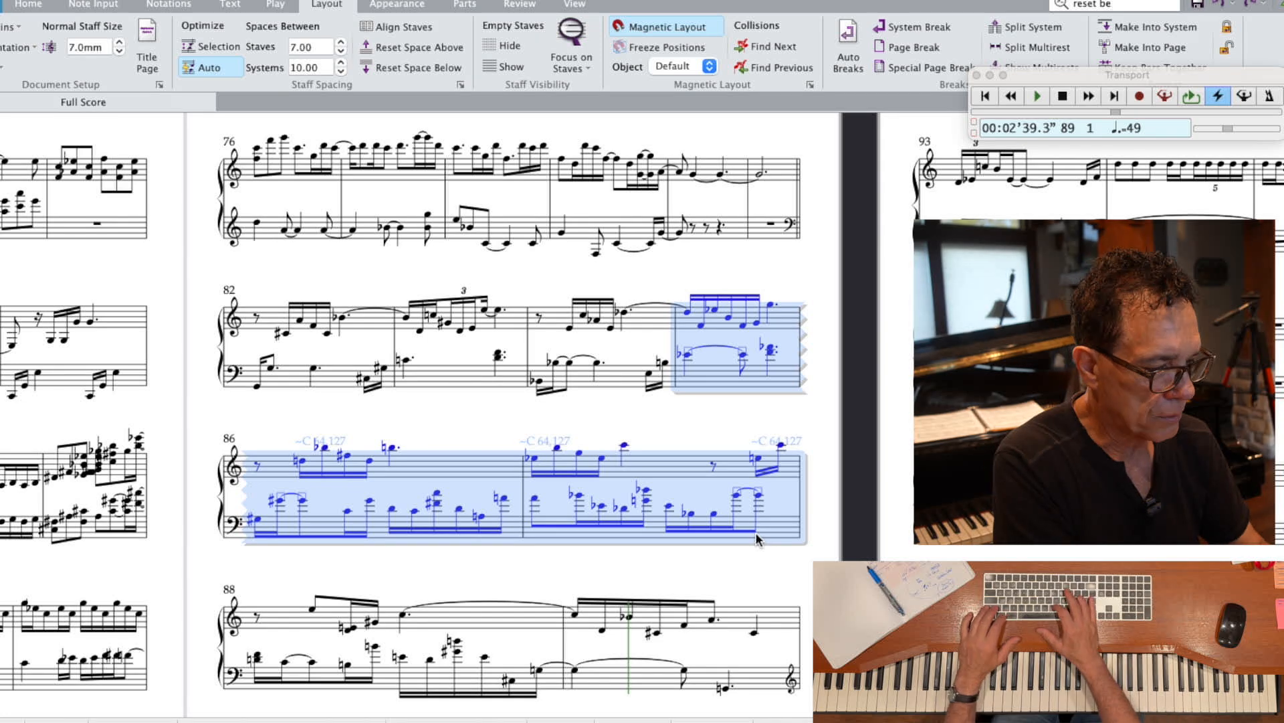
key(shift+alt+m)
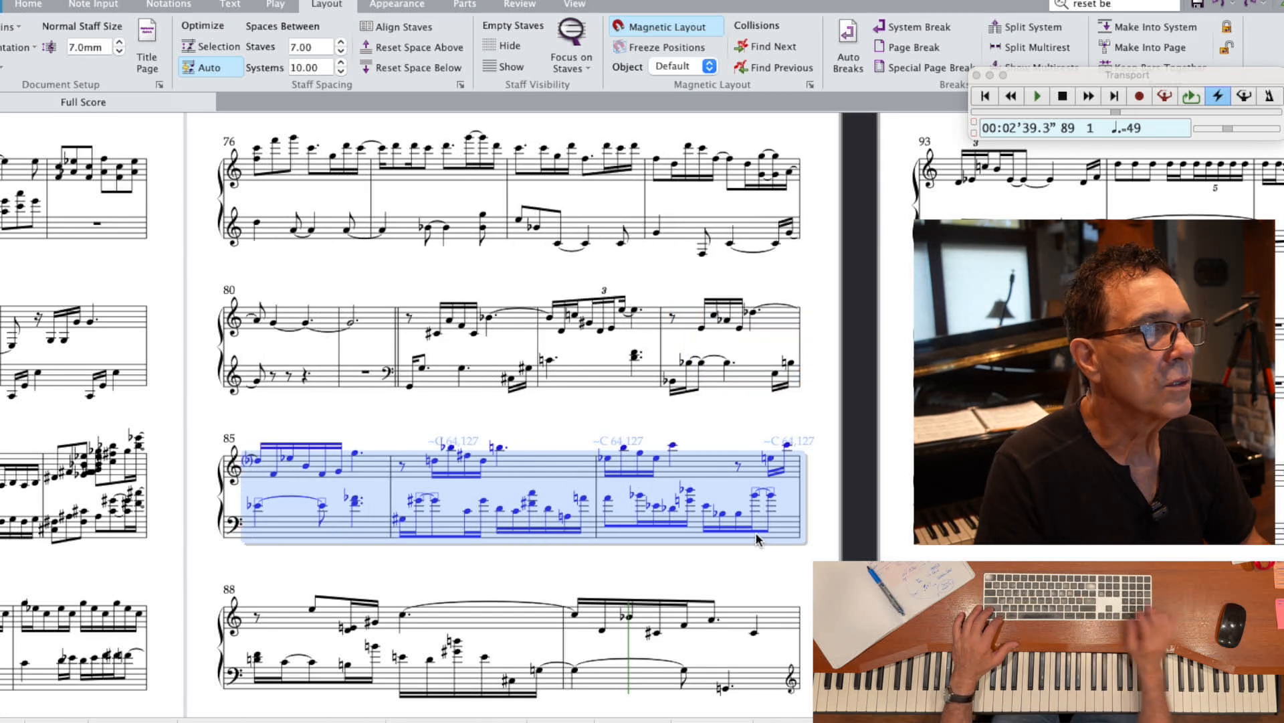
click(705, 543)
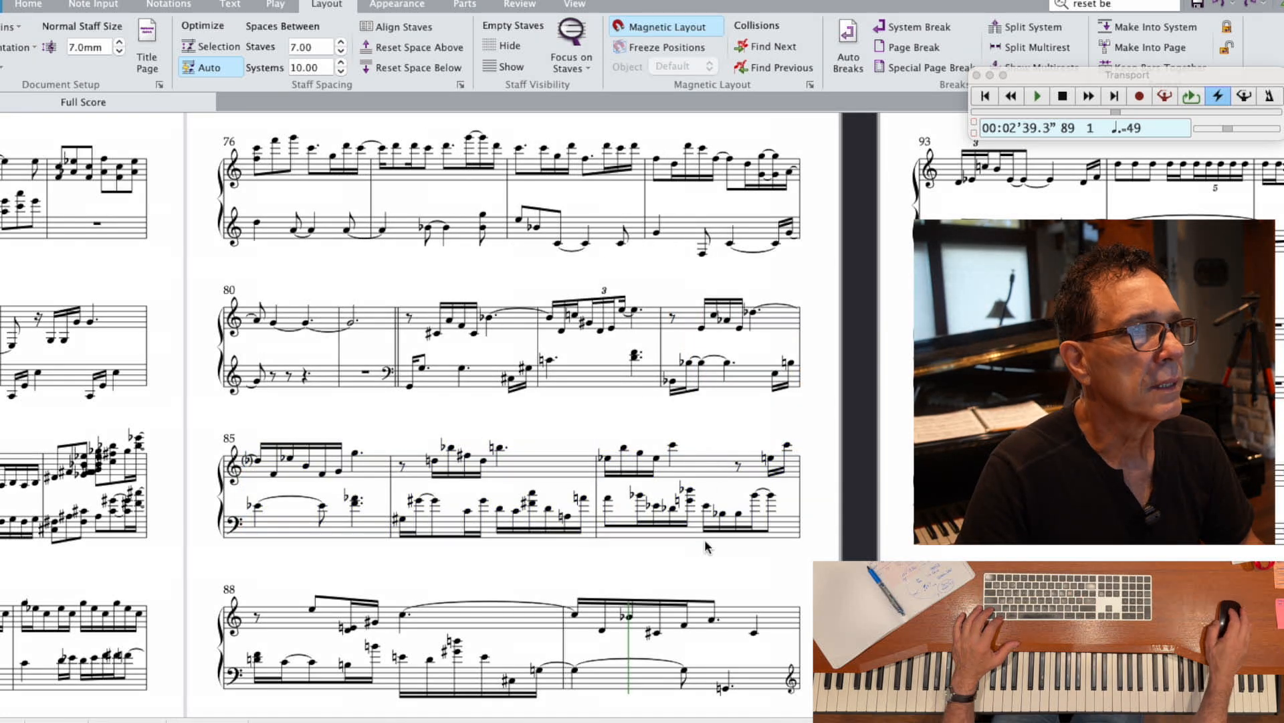
- Make bars 88 to 90 of both staves into a single system and clear the selection
scroll(706, 548, down, 4)
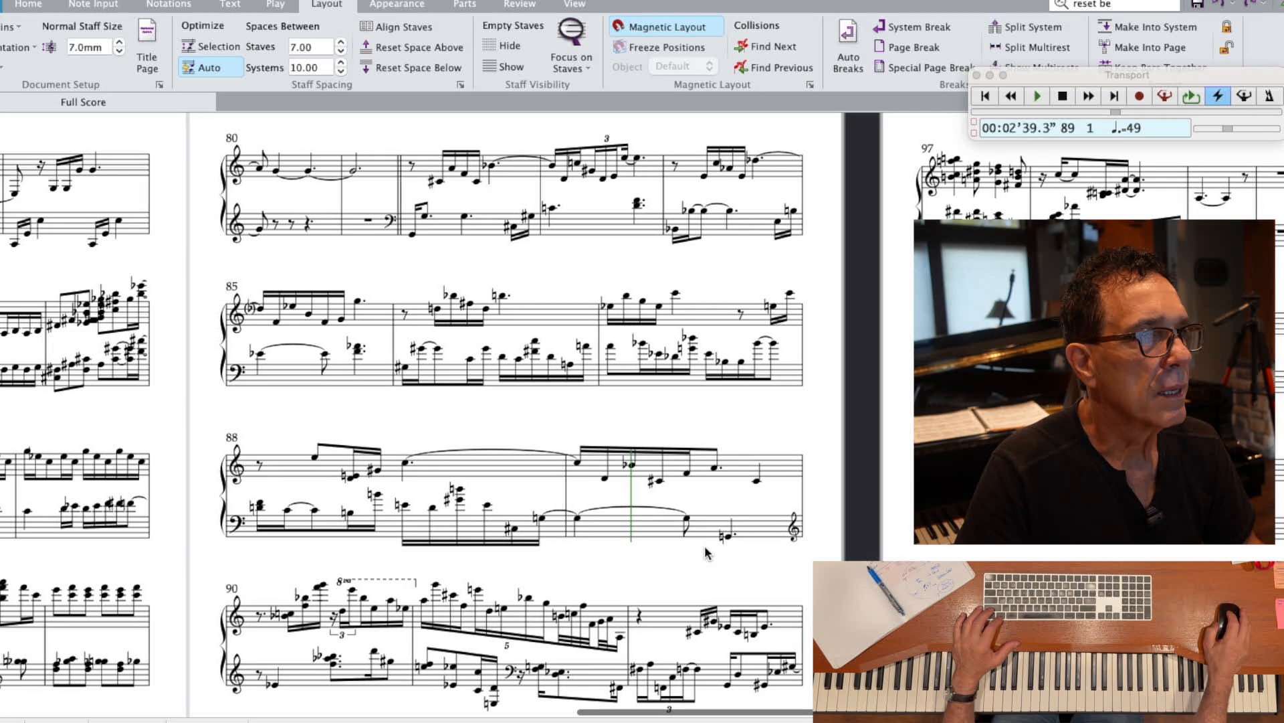
click(302, 470)
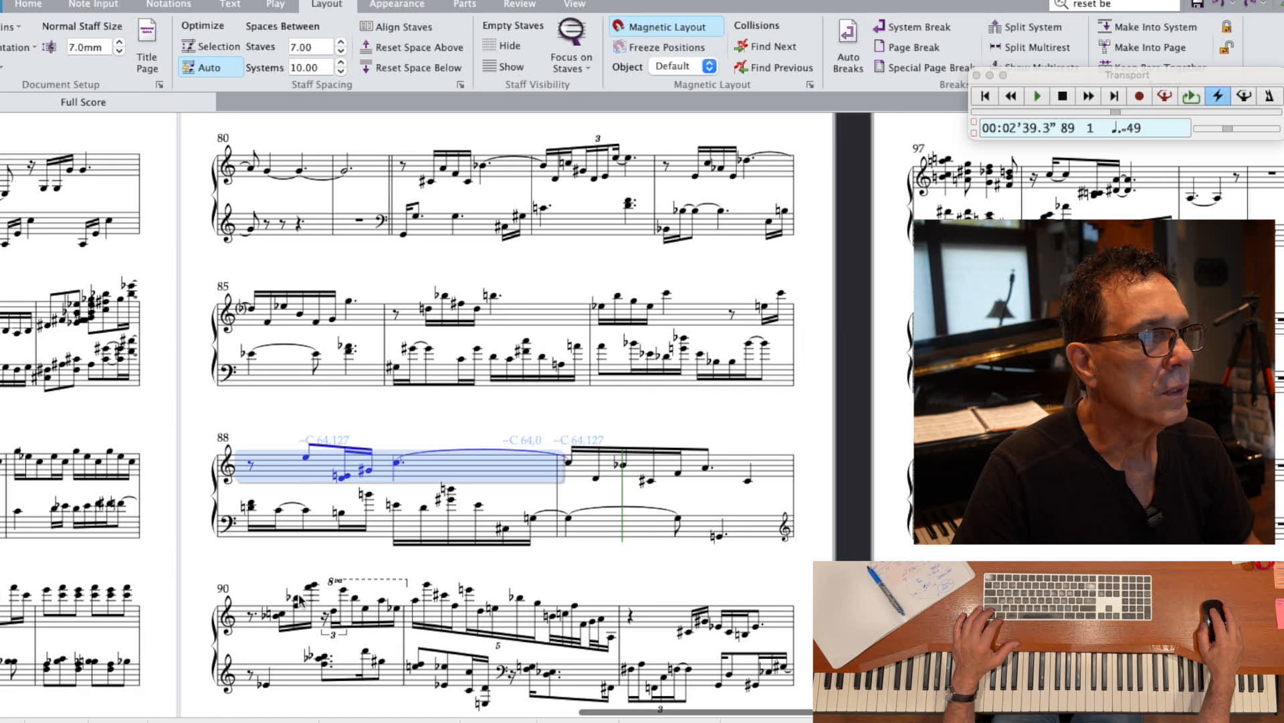
shift+click(390, 676)
key(alt+shift+m)
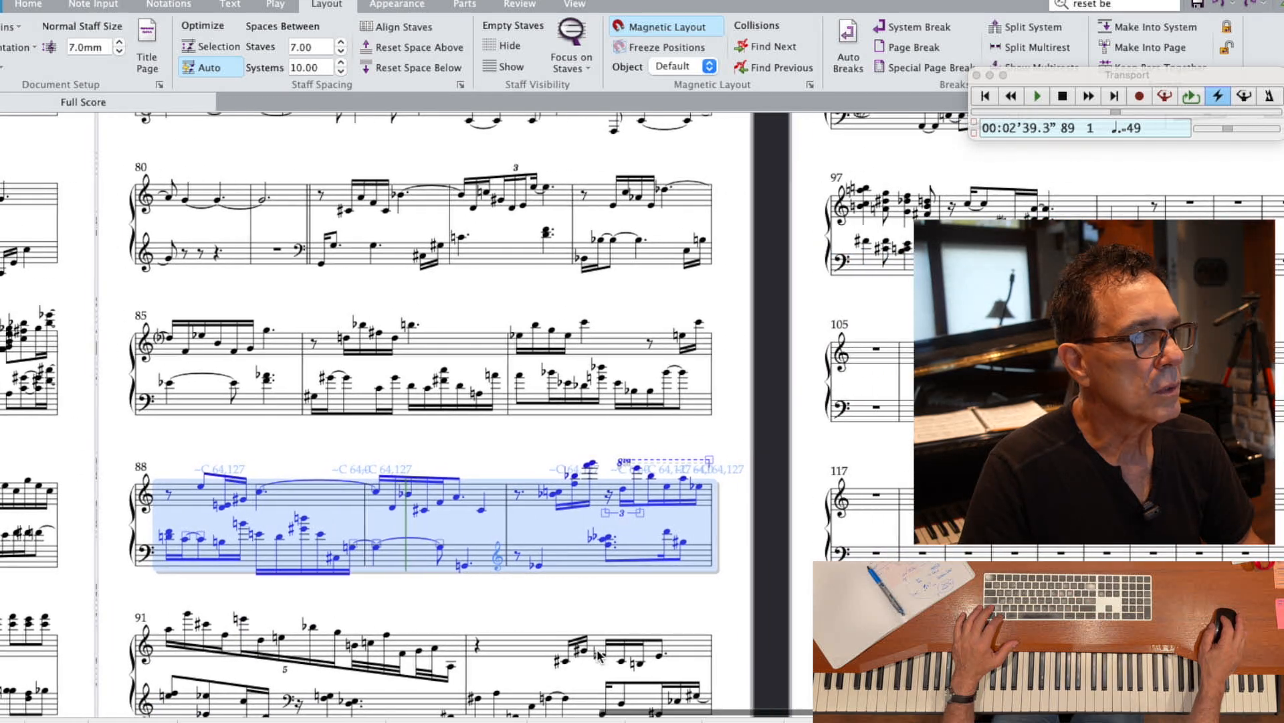
scroll(592, 653, up, 2)
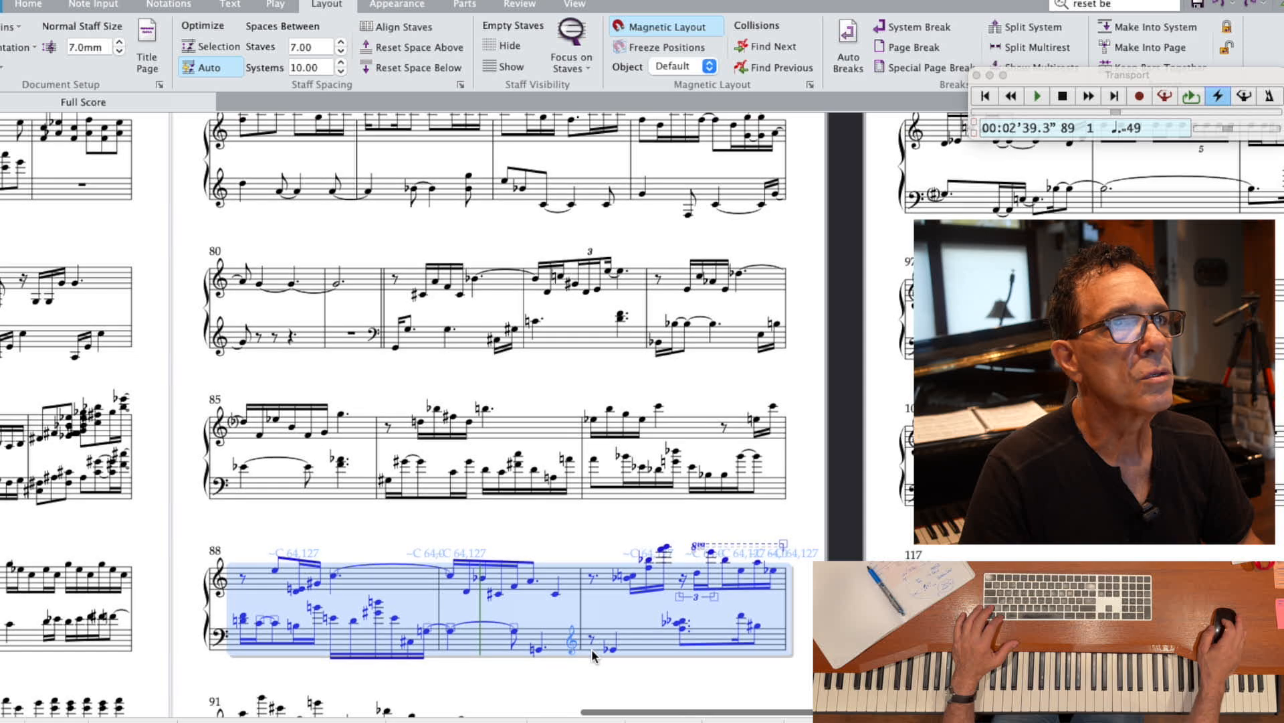
scroll(592, 655, right, 7)
scroll(592, 656, up, 2)
scroll(592, 654, left, 5)
scroll(592, 654, down, 2)
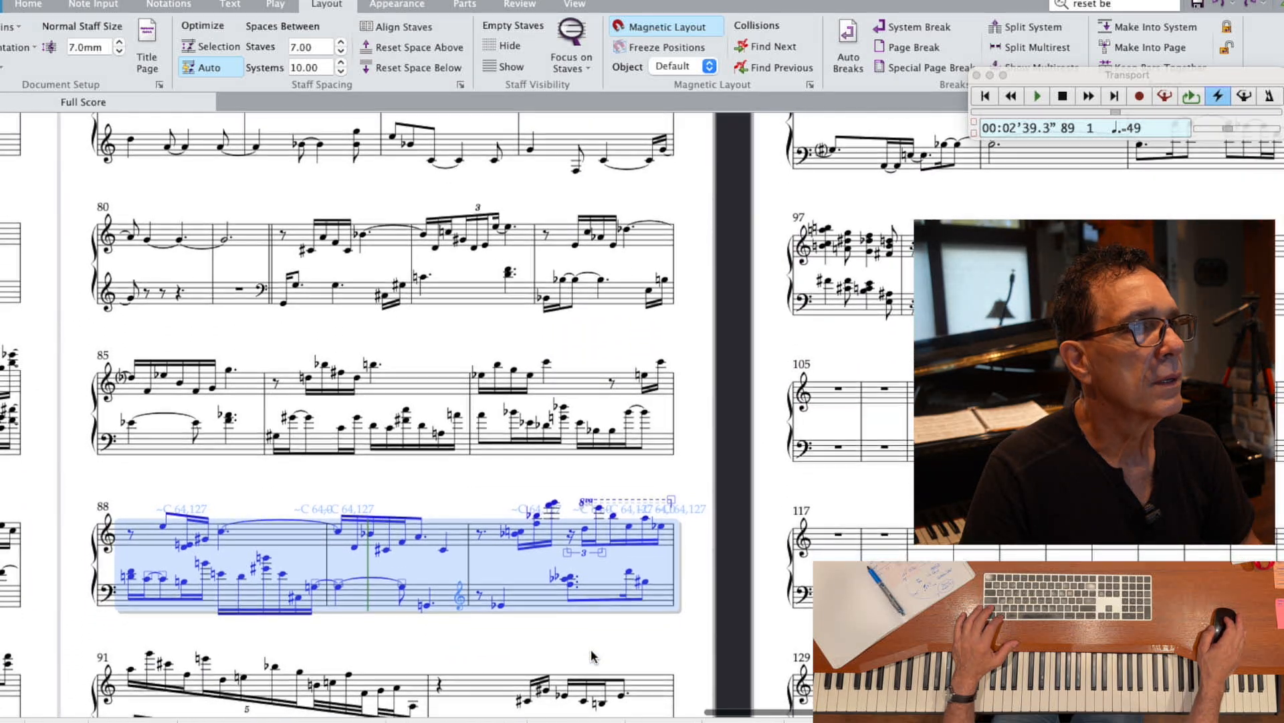
drag(592, 656, 570, 629)
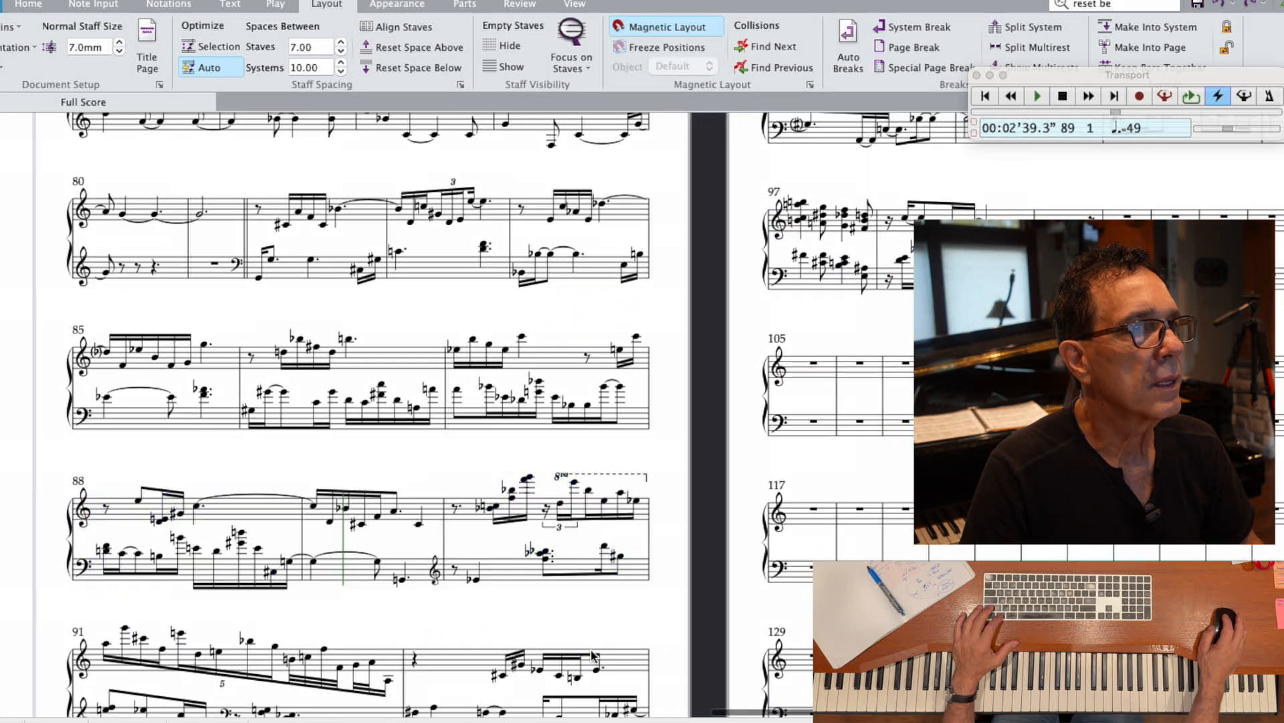
- Merge the tied sixteenth chord near the end of bar 79's upper staff into an eighth-note chord
scroll(585, 627, left, 1)
scroll(584, 628, left, 1)
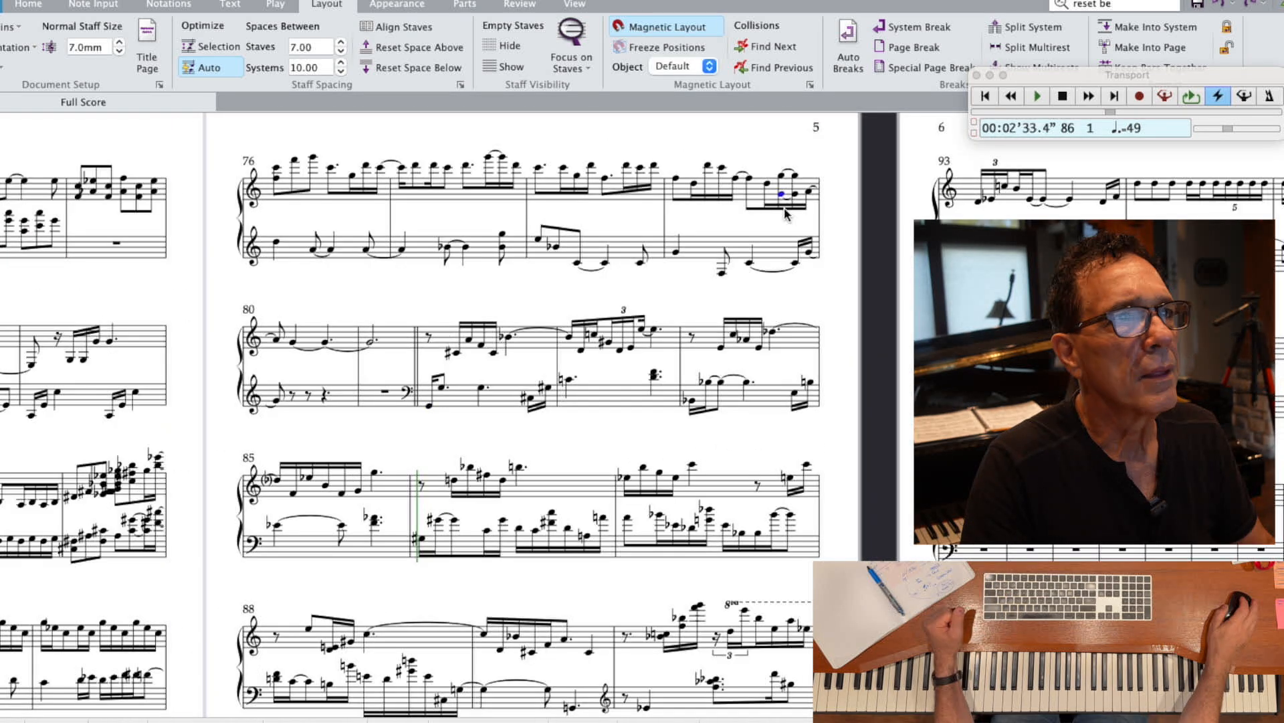
key(3)
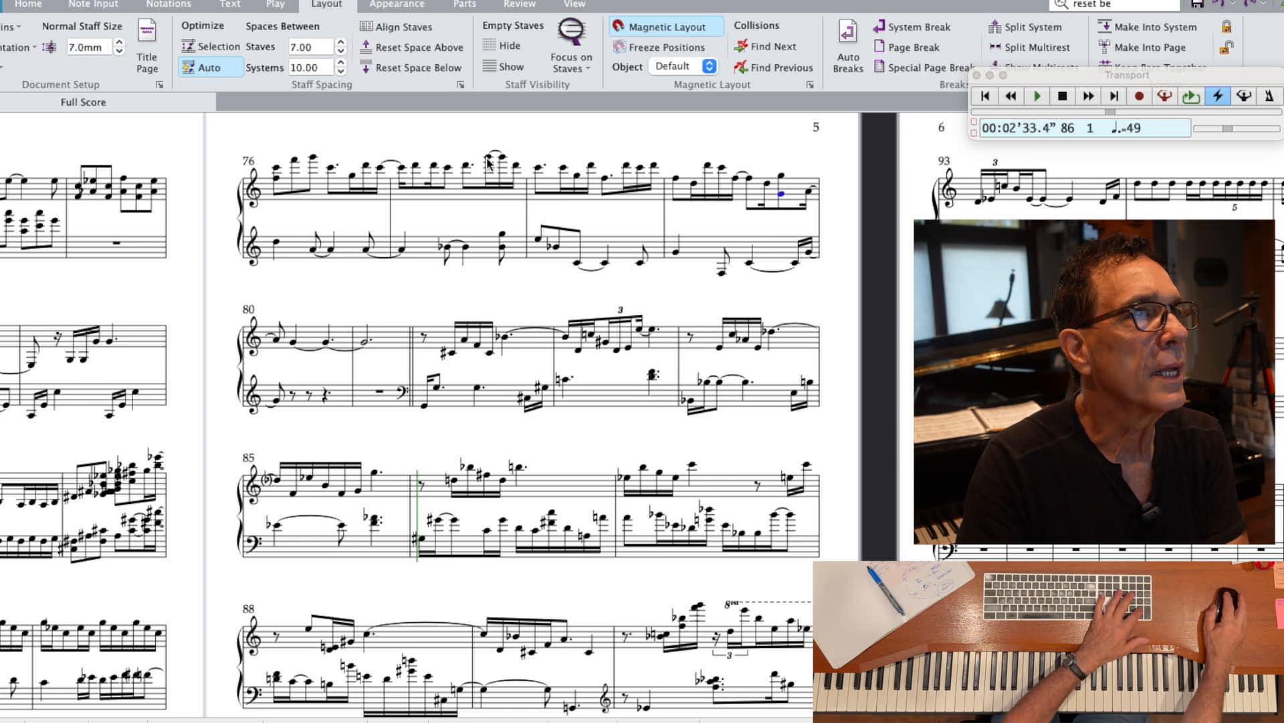
- Merge the tied sixteenth notes near the end of bar 77's upper staff into a single eighth note
key(3)
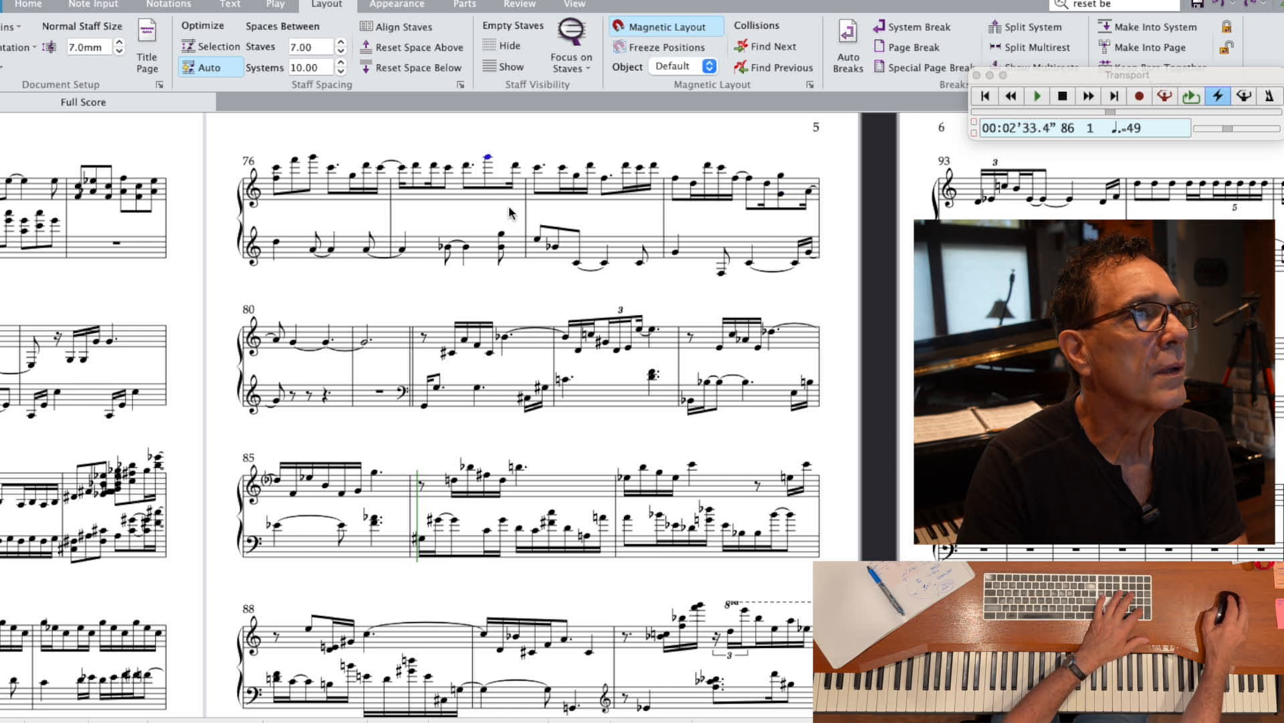
scroll(495, 248, down, 2)
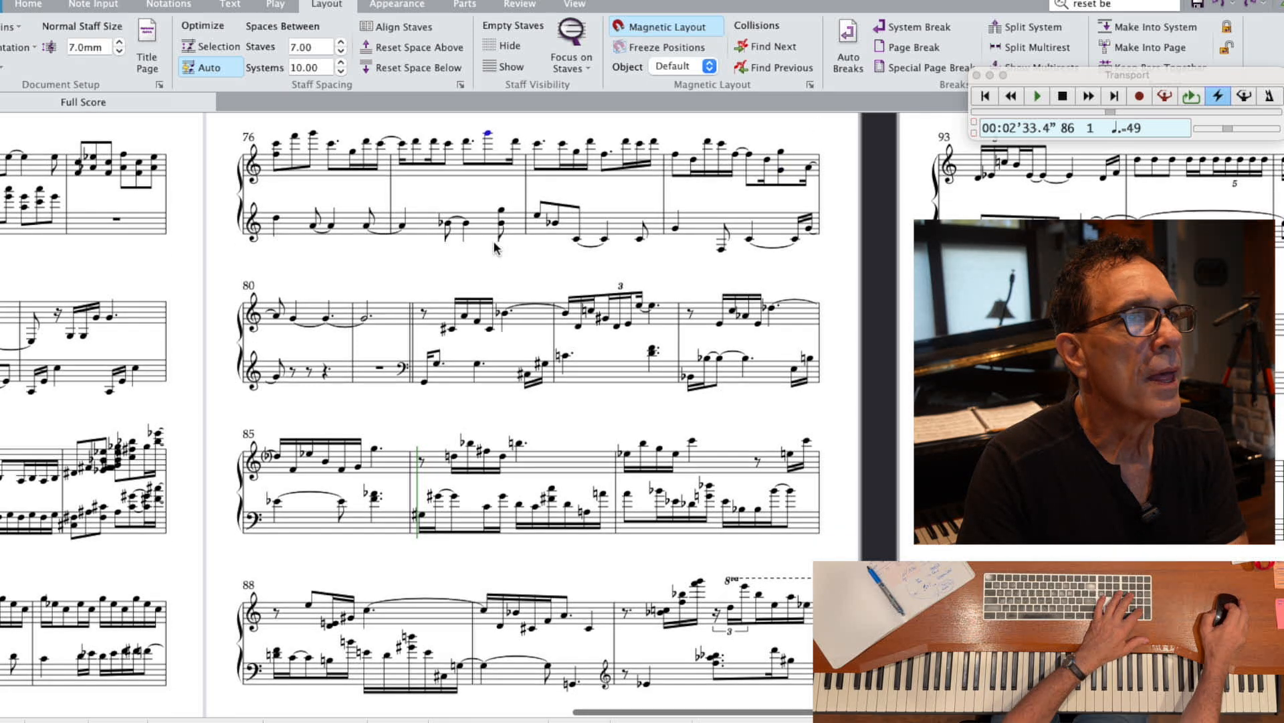
scroll(494, 248, left, 5)
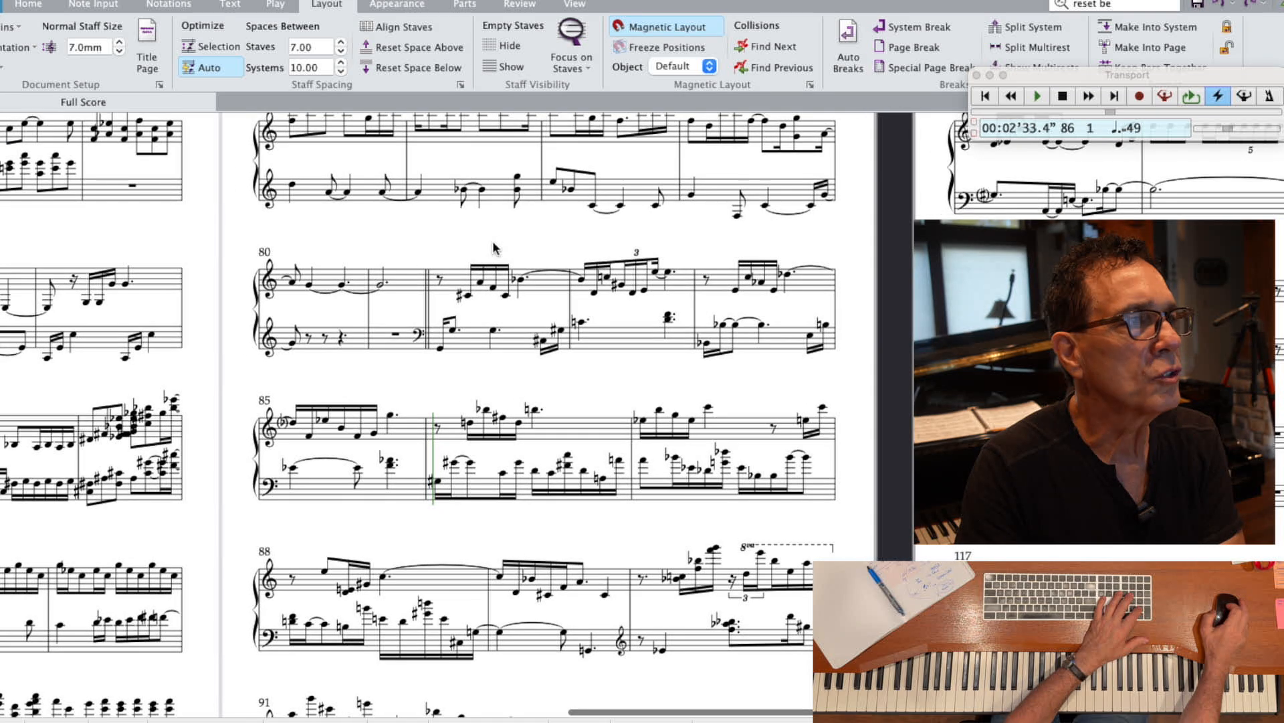
scroll(493, 248, left, 9)
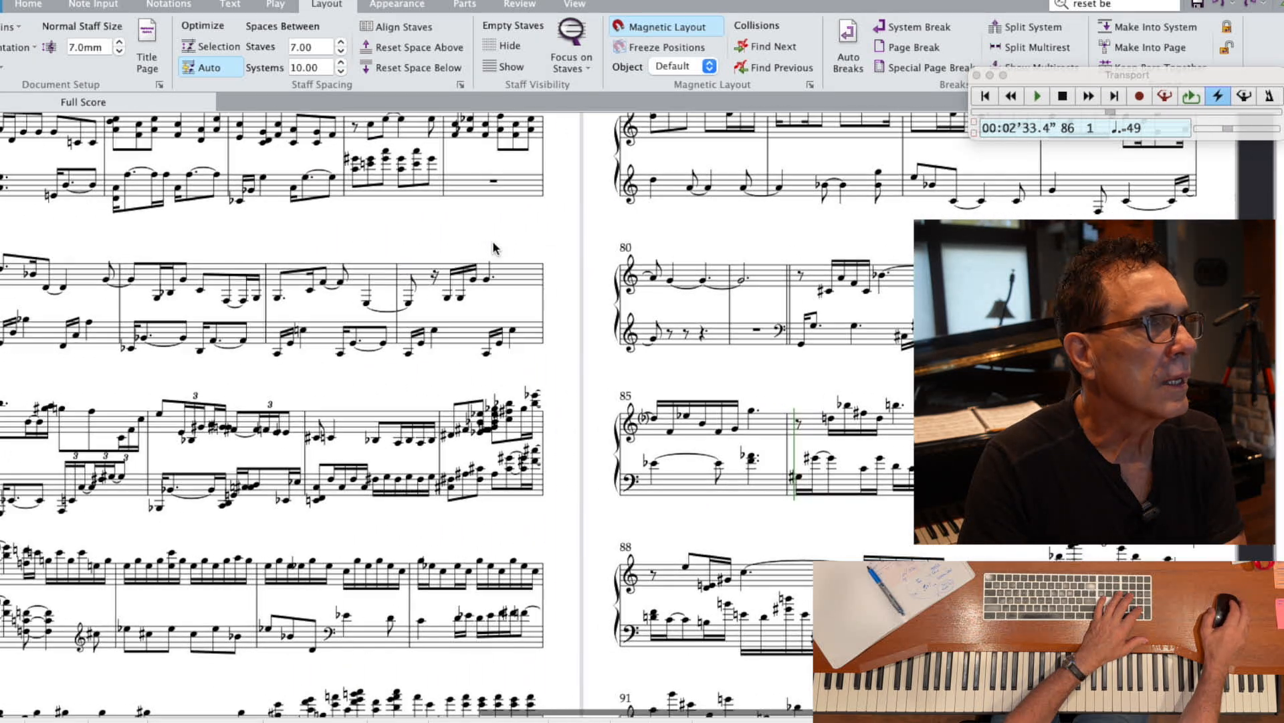
scroll(526, 435, down, 1)
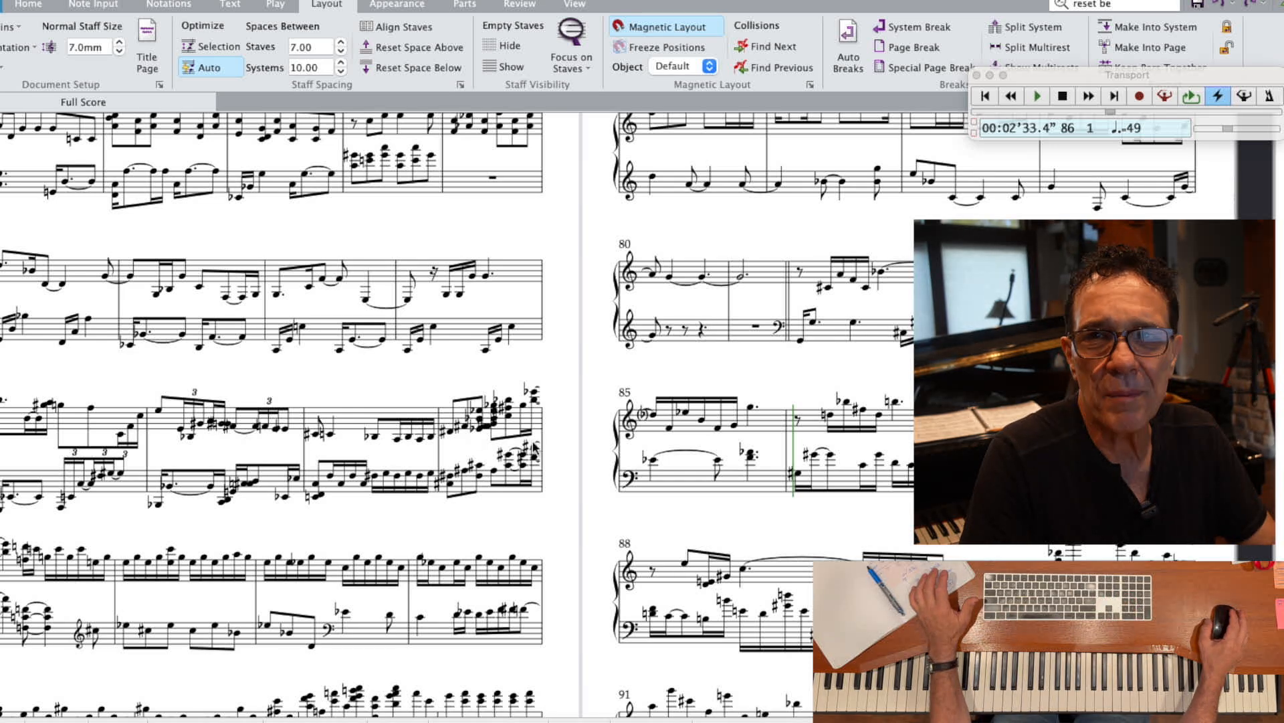
scroll(545, 442, right, 20)
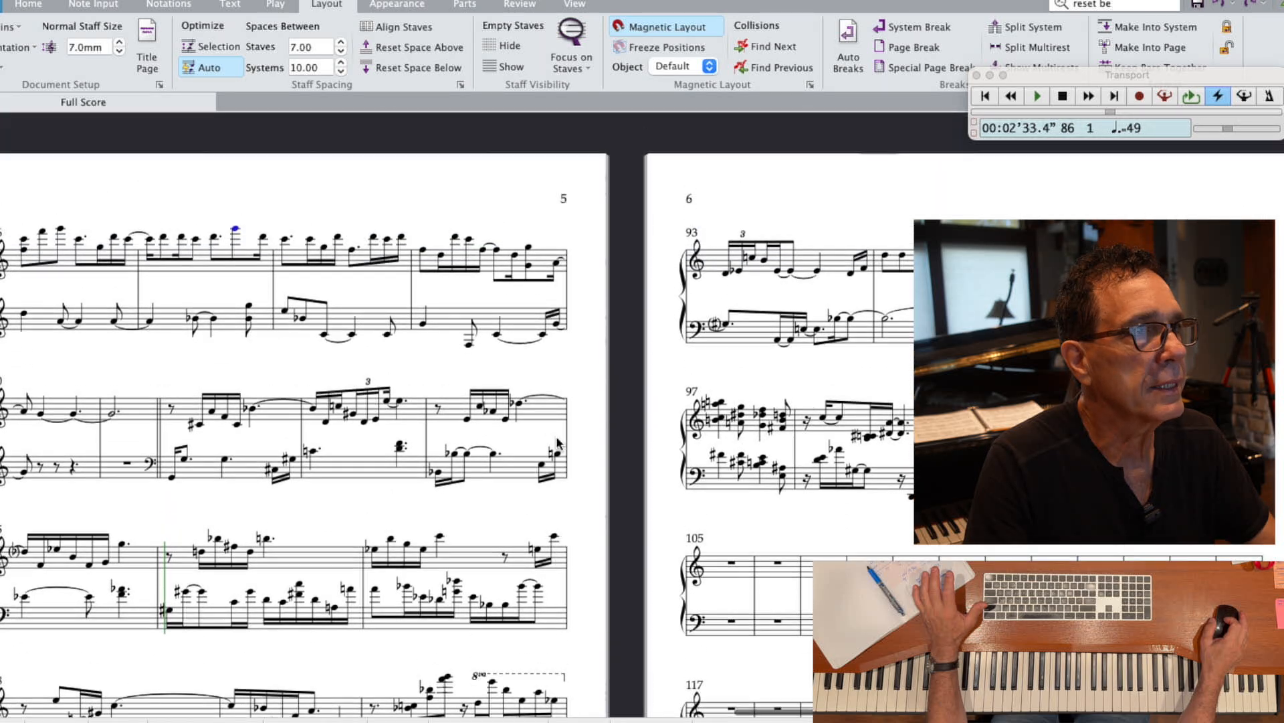
scroll(557, 442, left, 3)
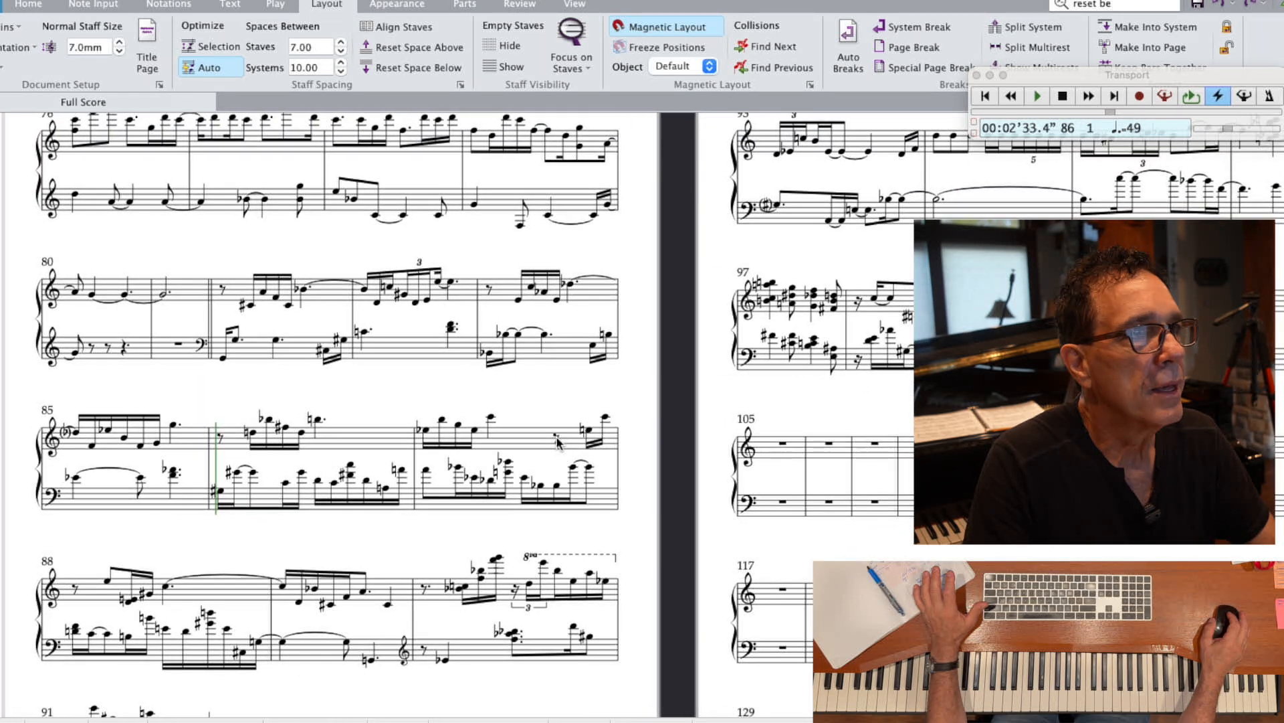
- Play back the score from the low G in measure 82 through measure 87
scroll(557, 442, left, 2)
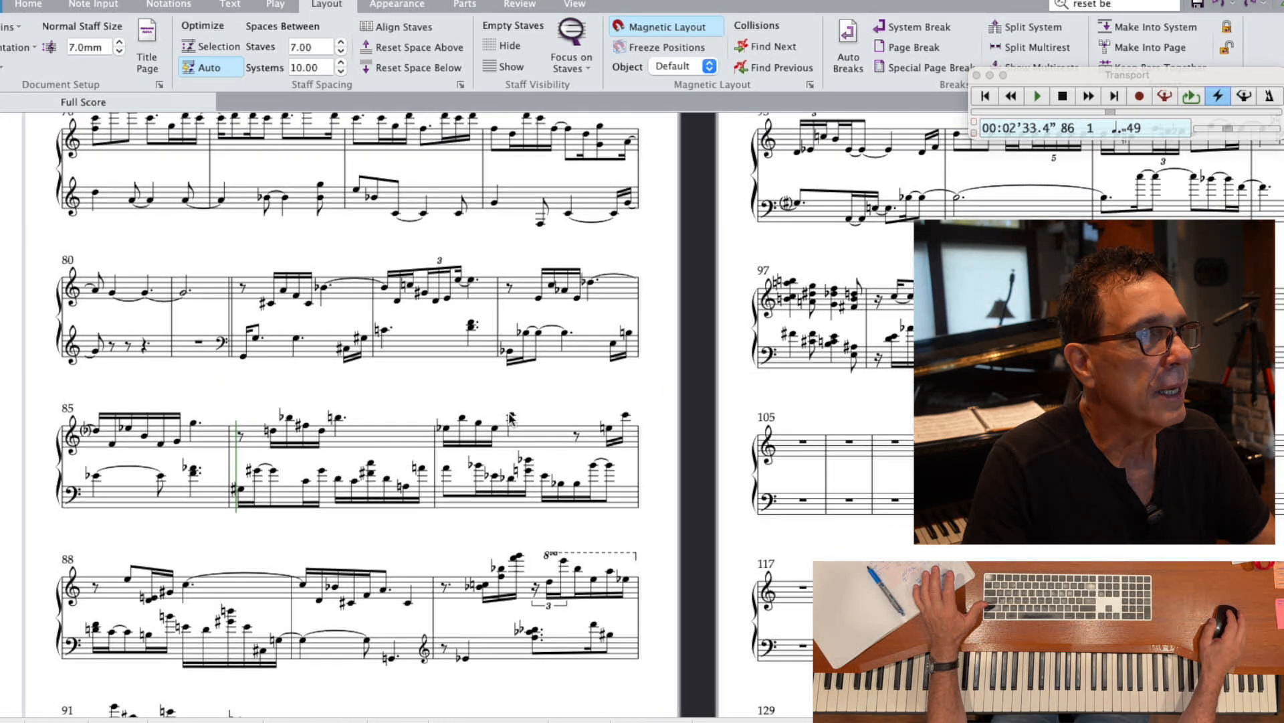
click(243, 356)
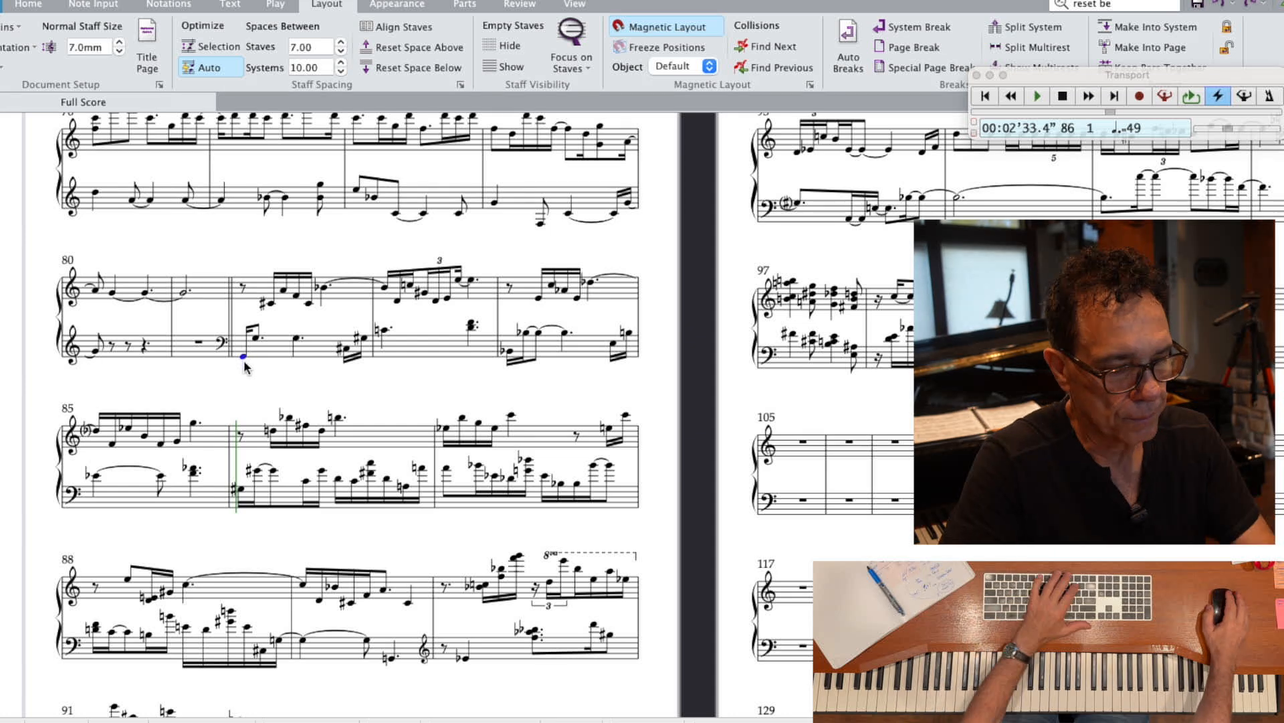
key(p)
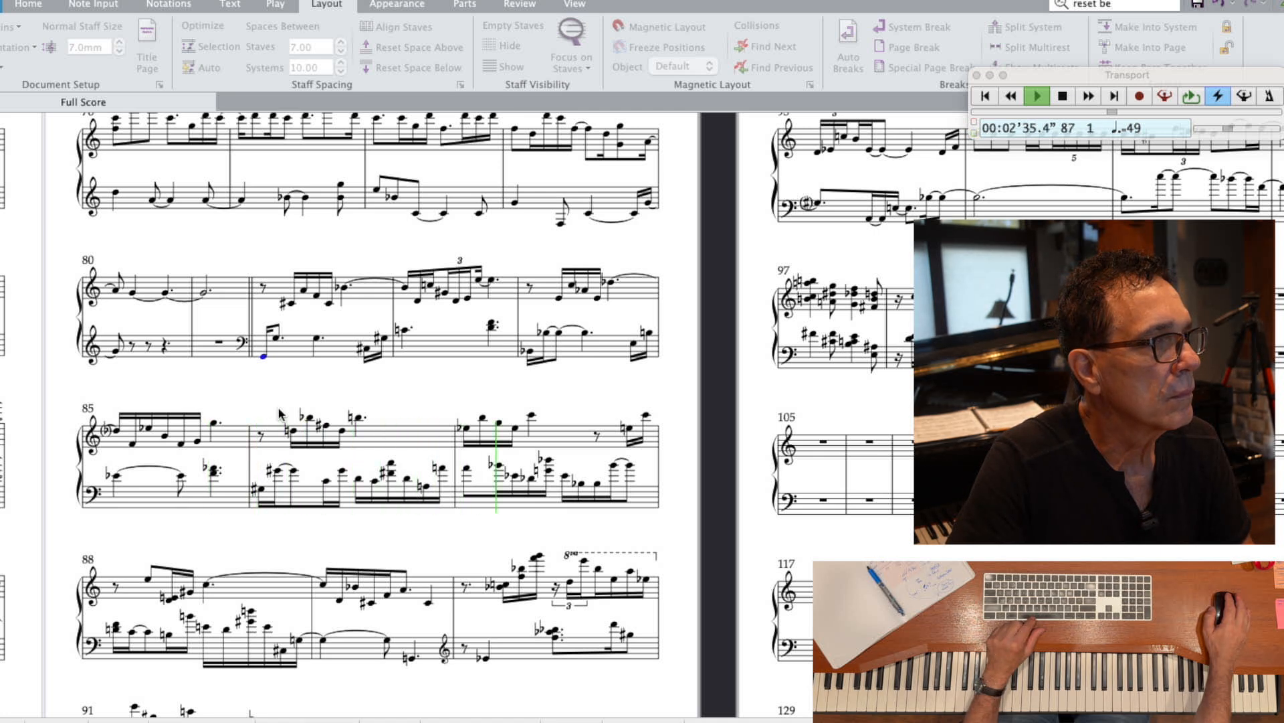
key(space)
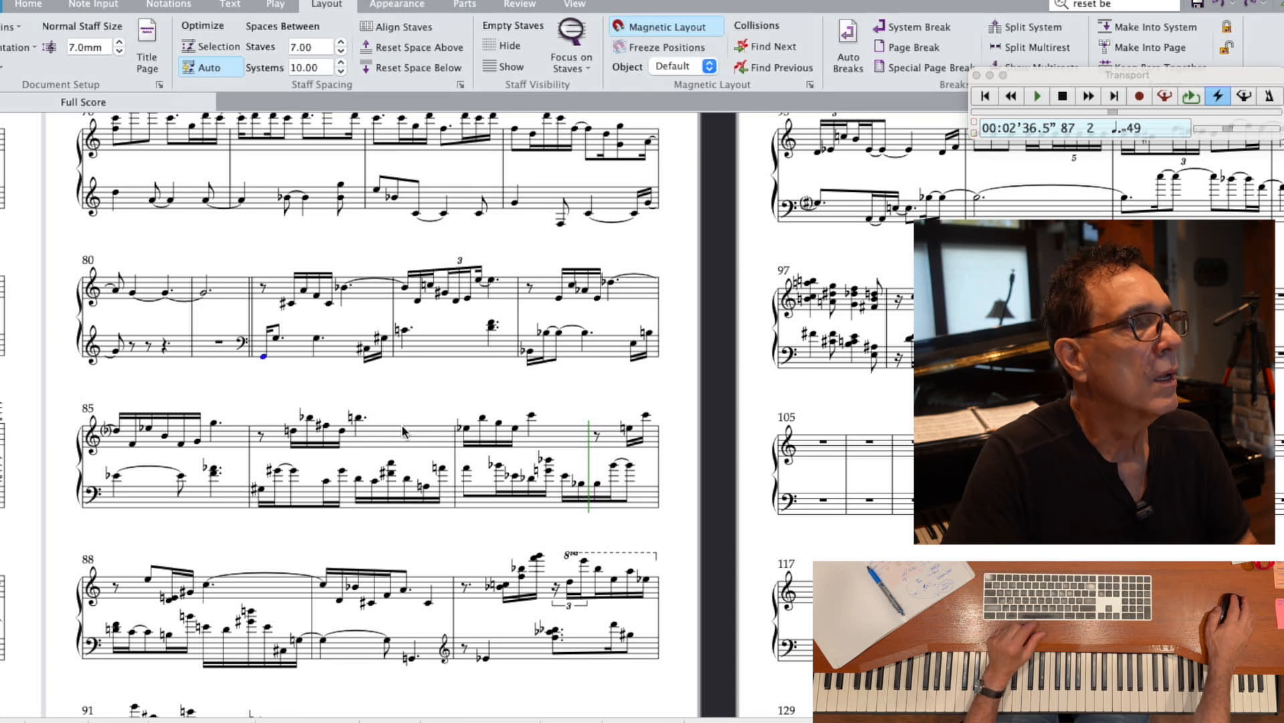
- Replace the dotted B ending measure 86's upper staff with sixteenths B-natural, G, E-flat, B and an eighth-note G-sharp
click(359, 420)
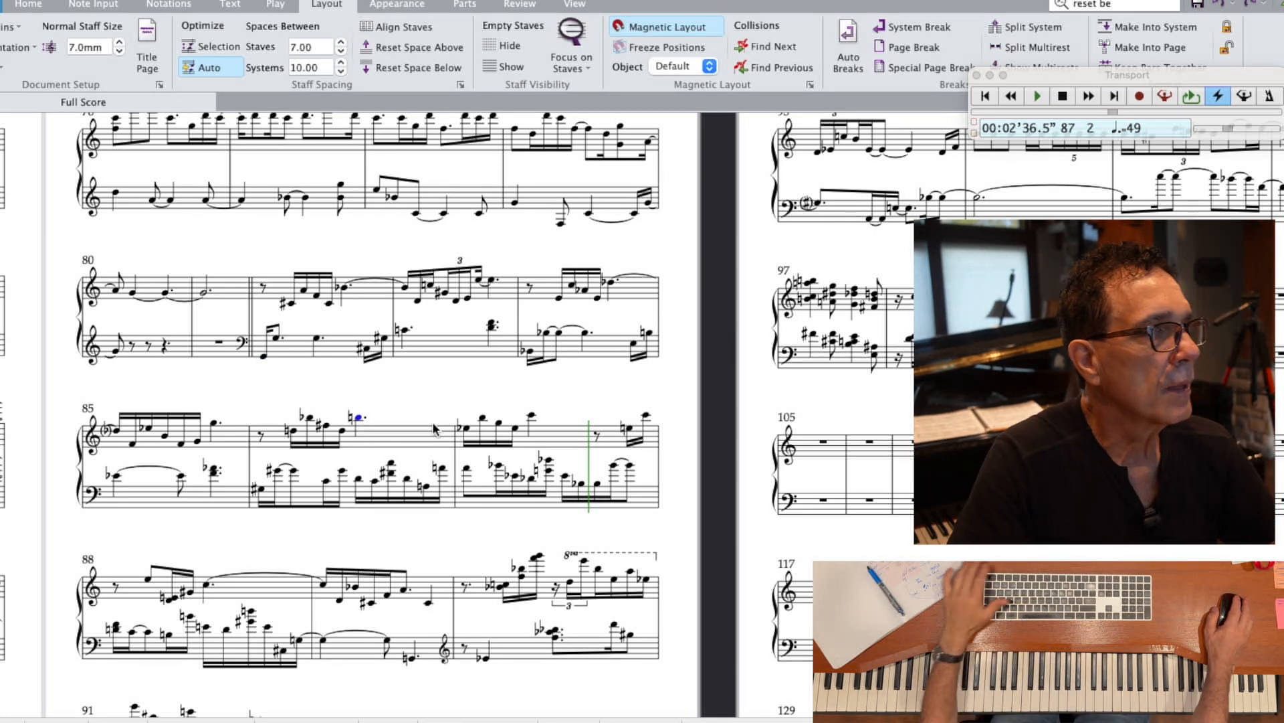
key(Escape)
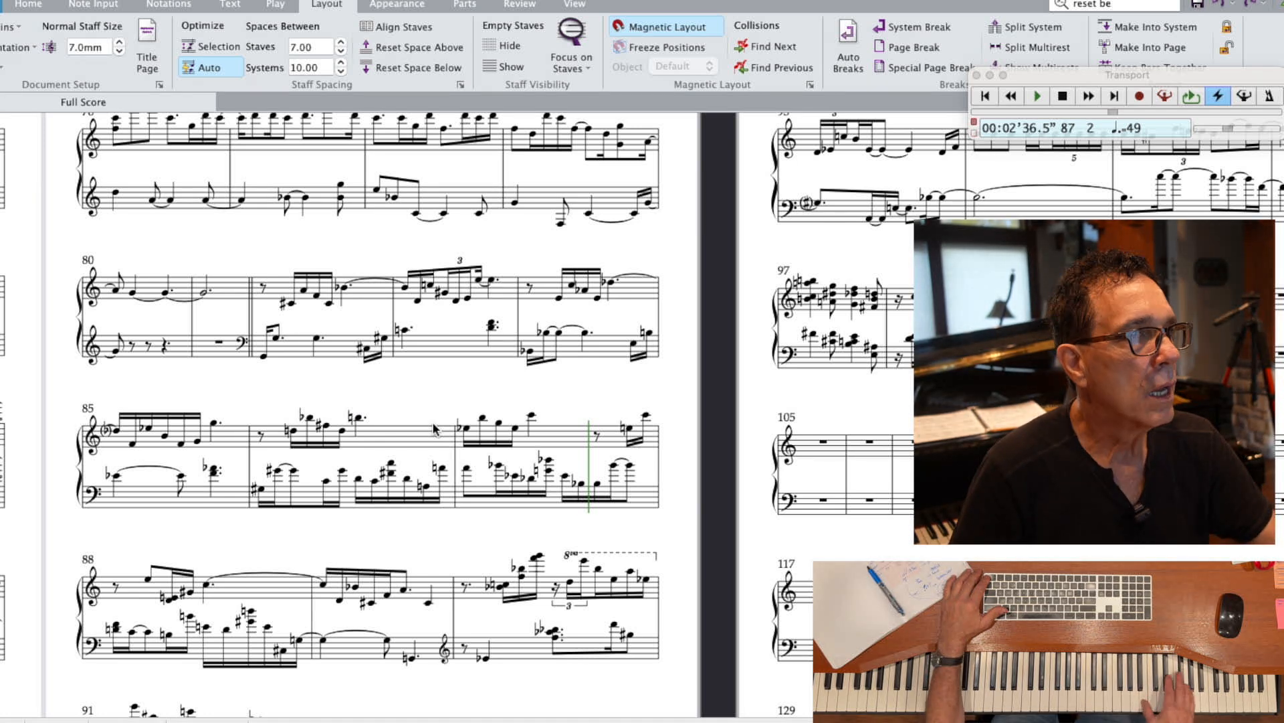
scroll(434, 428, down, 1)
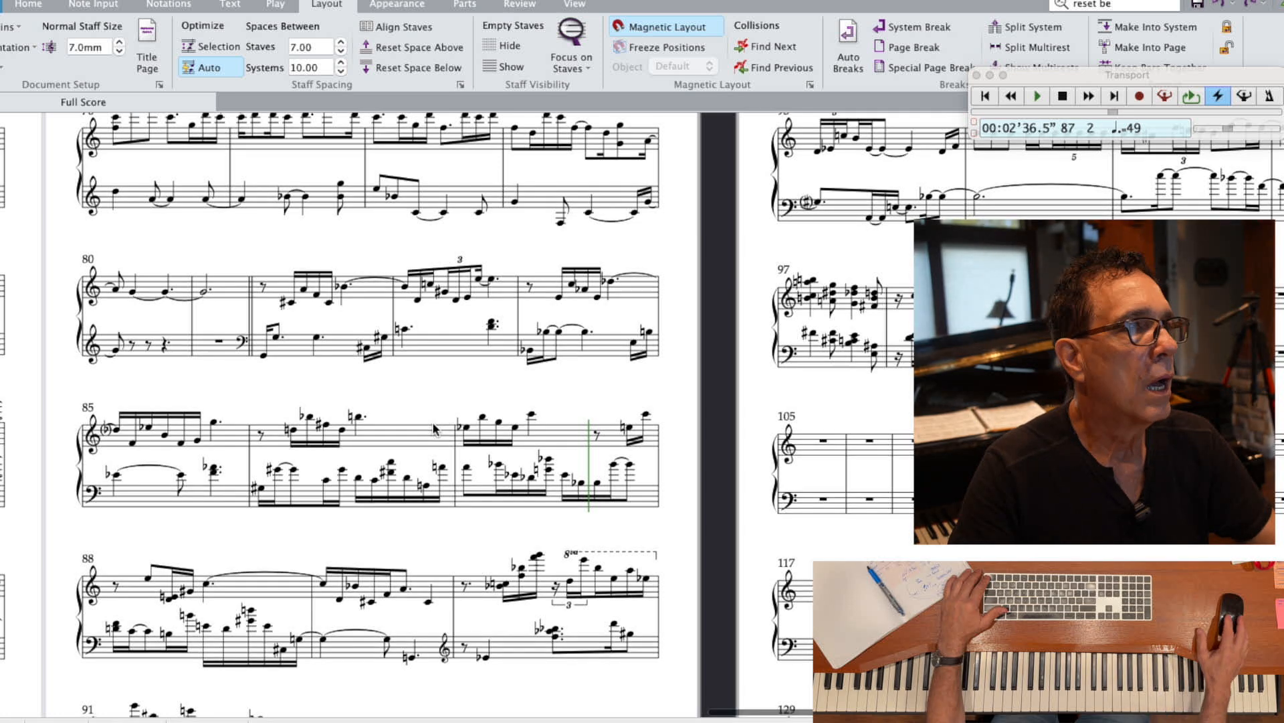
scroll(434, 429, down, 3)
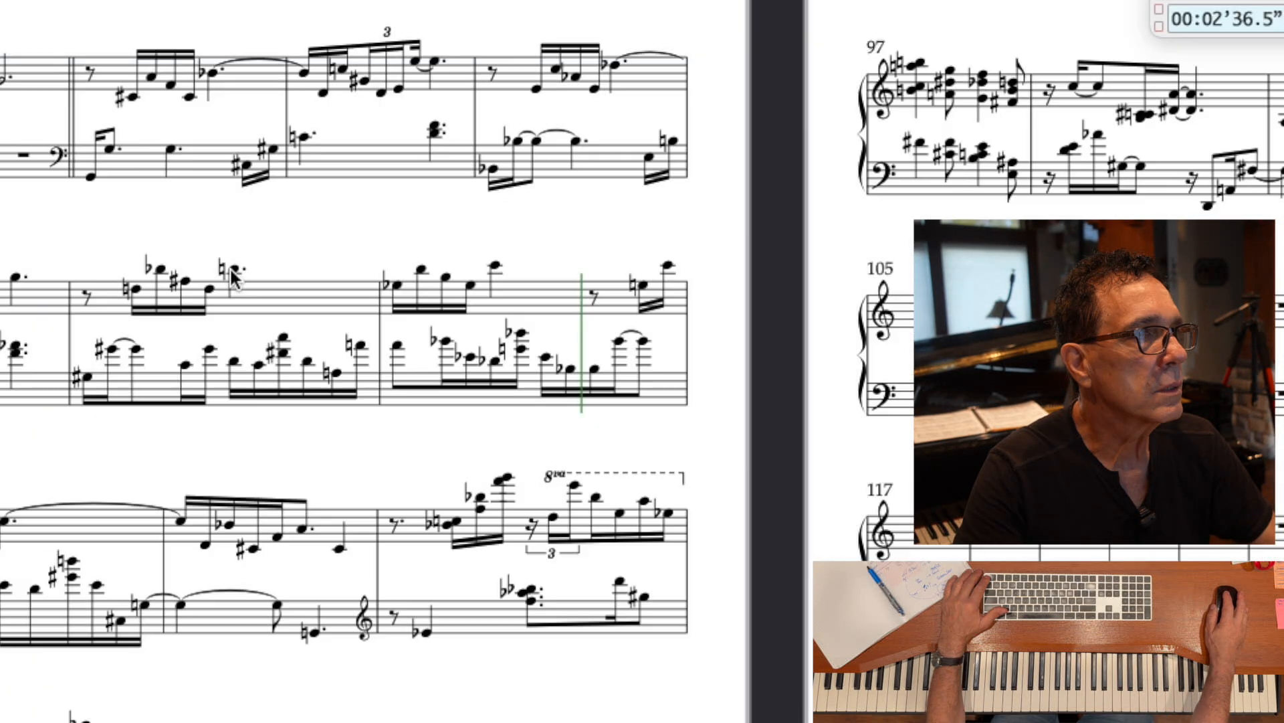
click(232, 270)
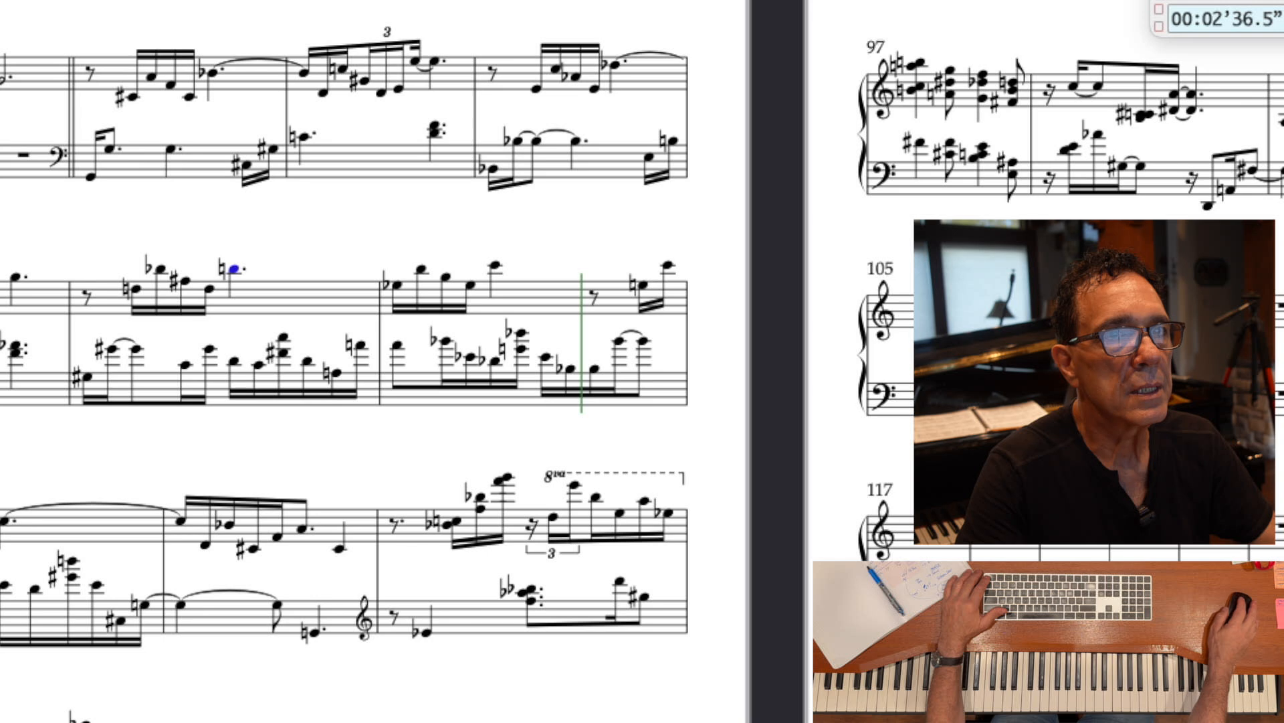
key(5)
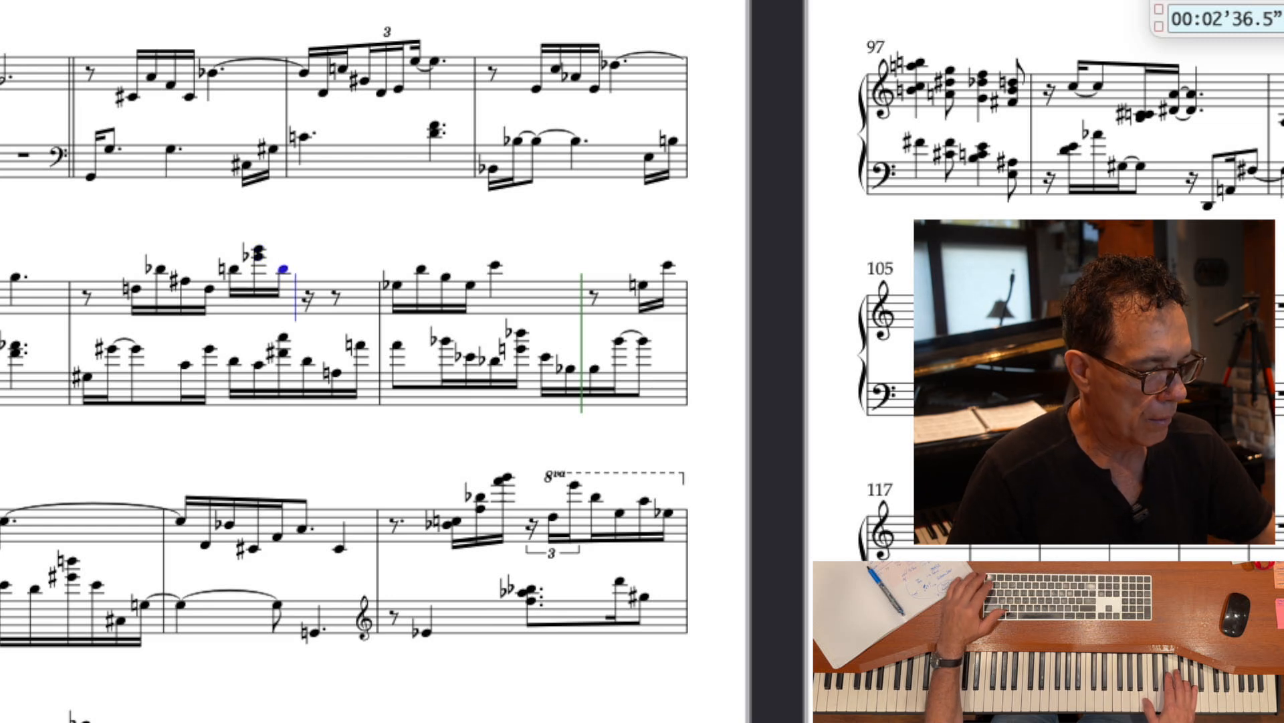
key(ctrl+z)
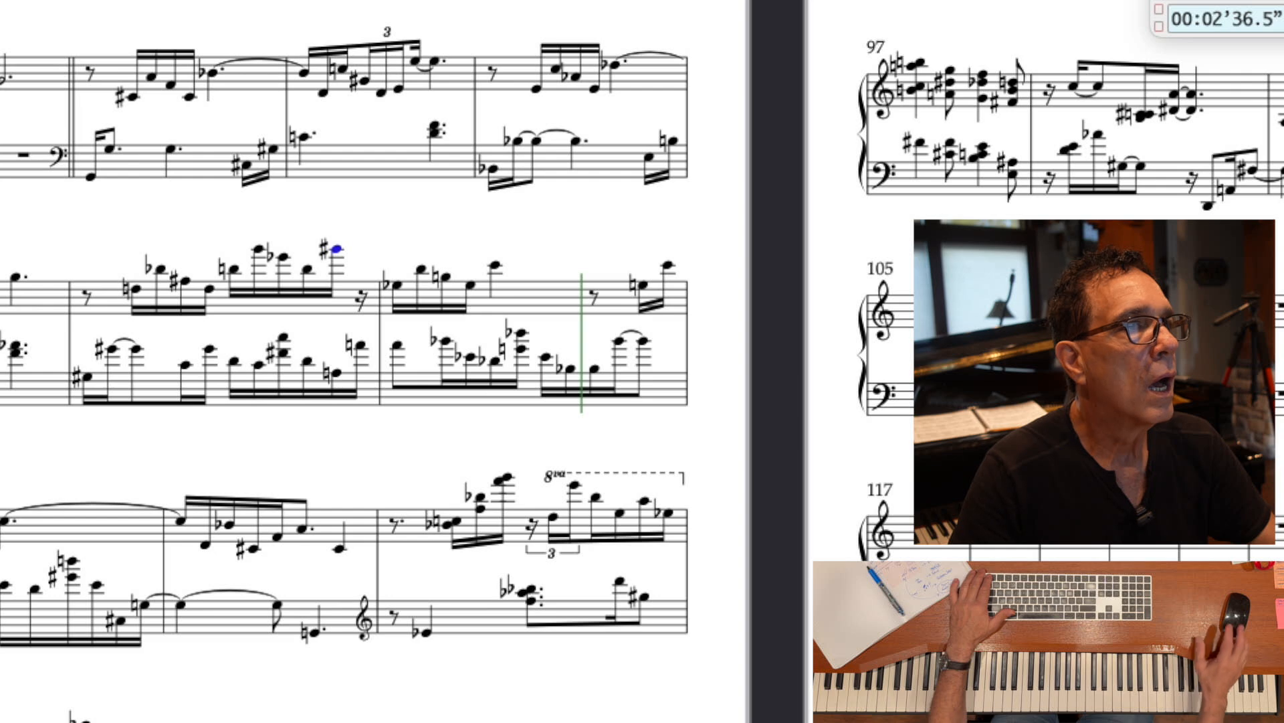
scroll(364, 138, down, 4)
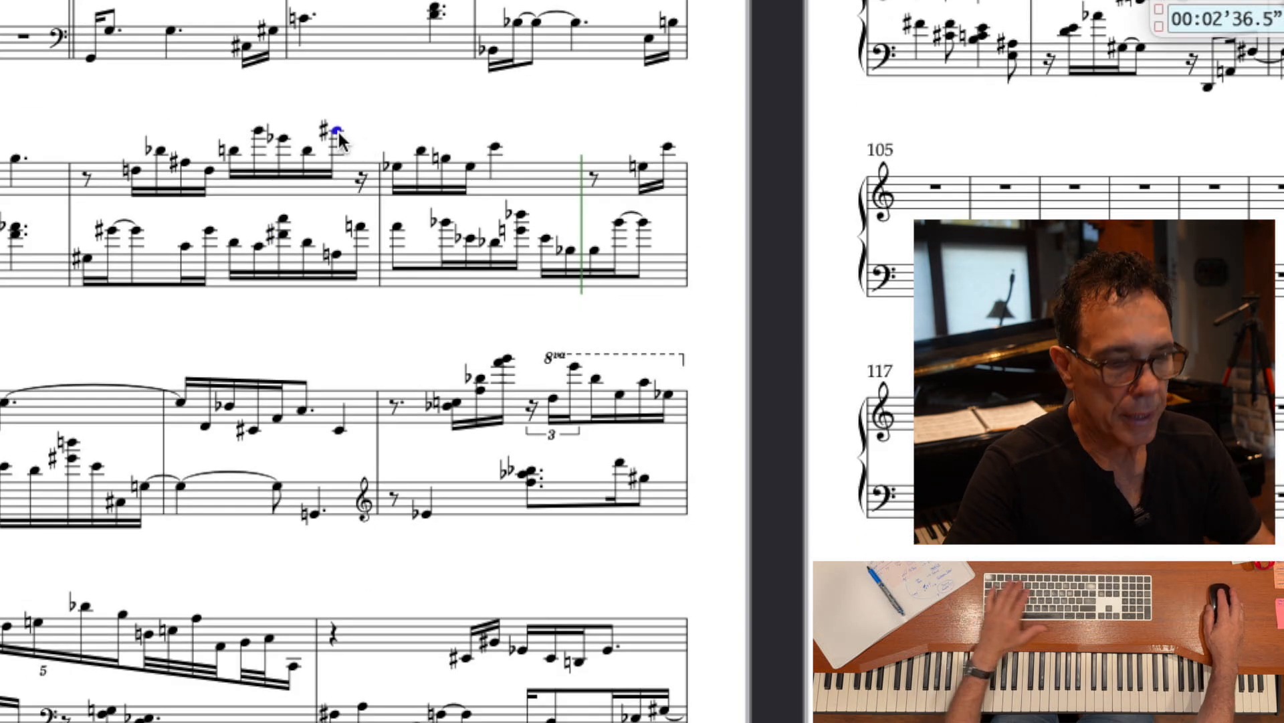
key(3)
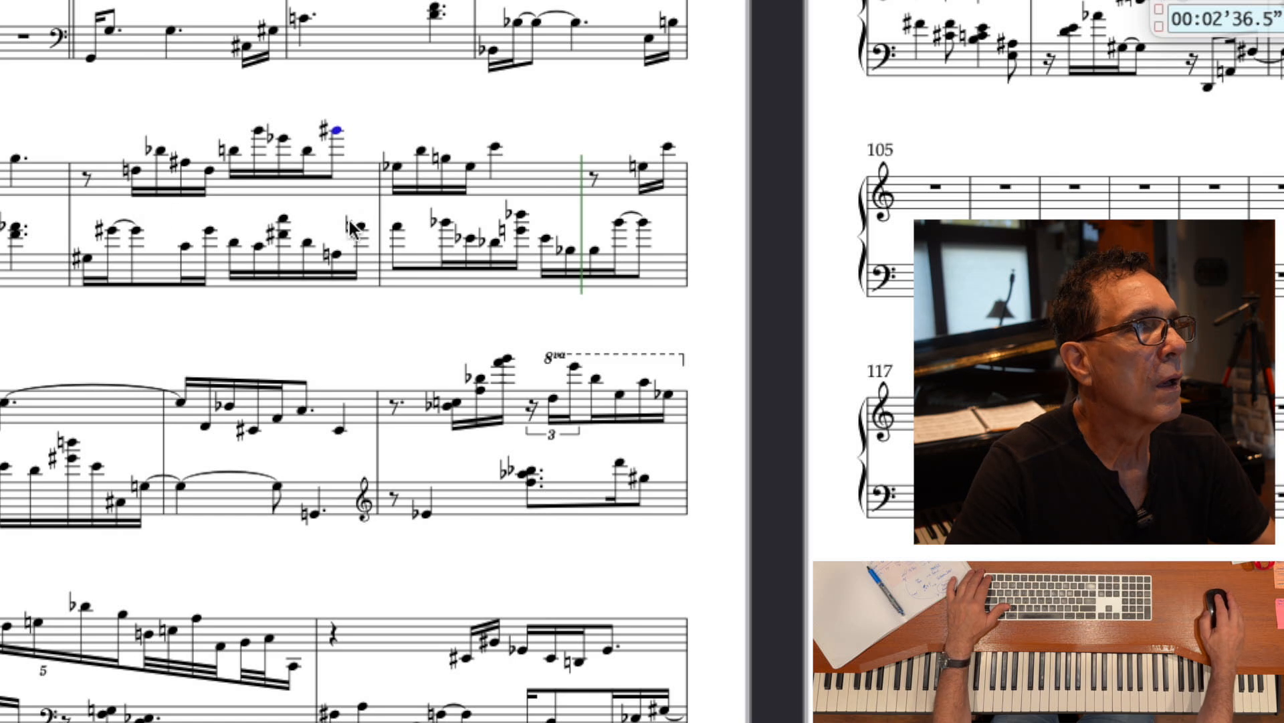
key(Escape)
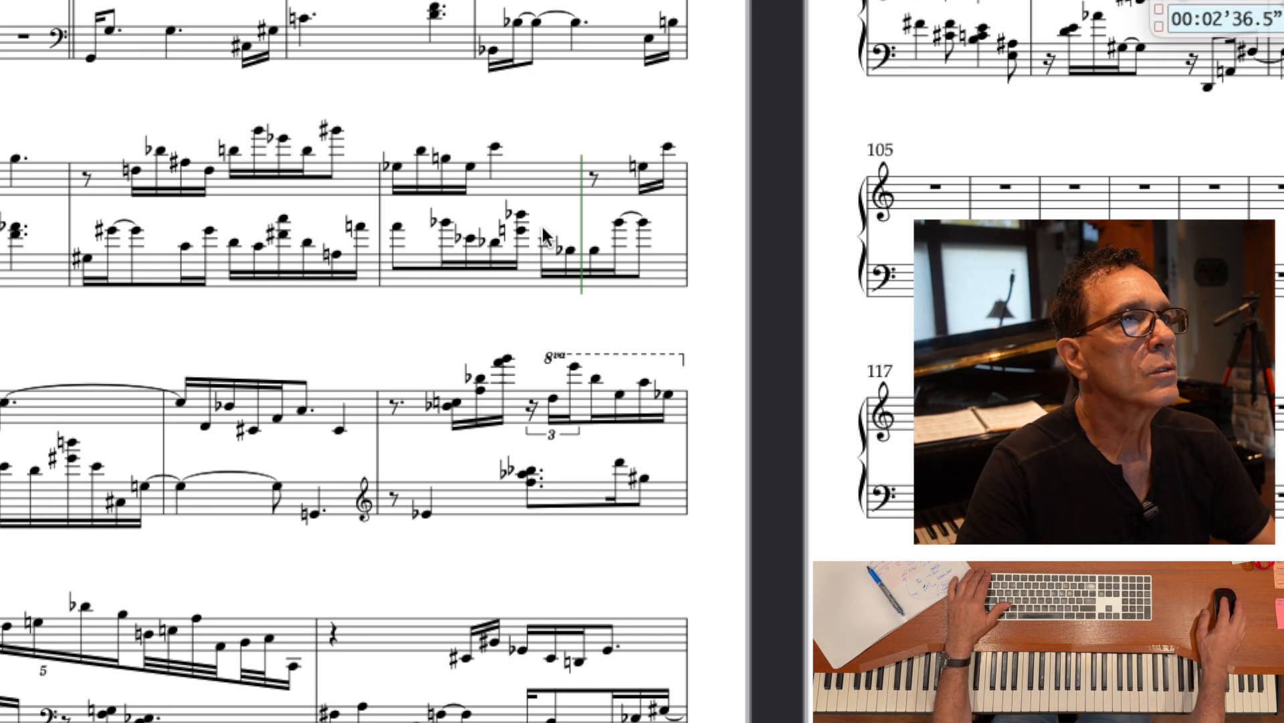
- Replace the long C in measure 87's upper staff with sixteenths C, G-sharp, E-natural, C and an eighth-note A
scroll(579, 153, left, 1)
click(526, 145)
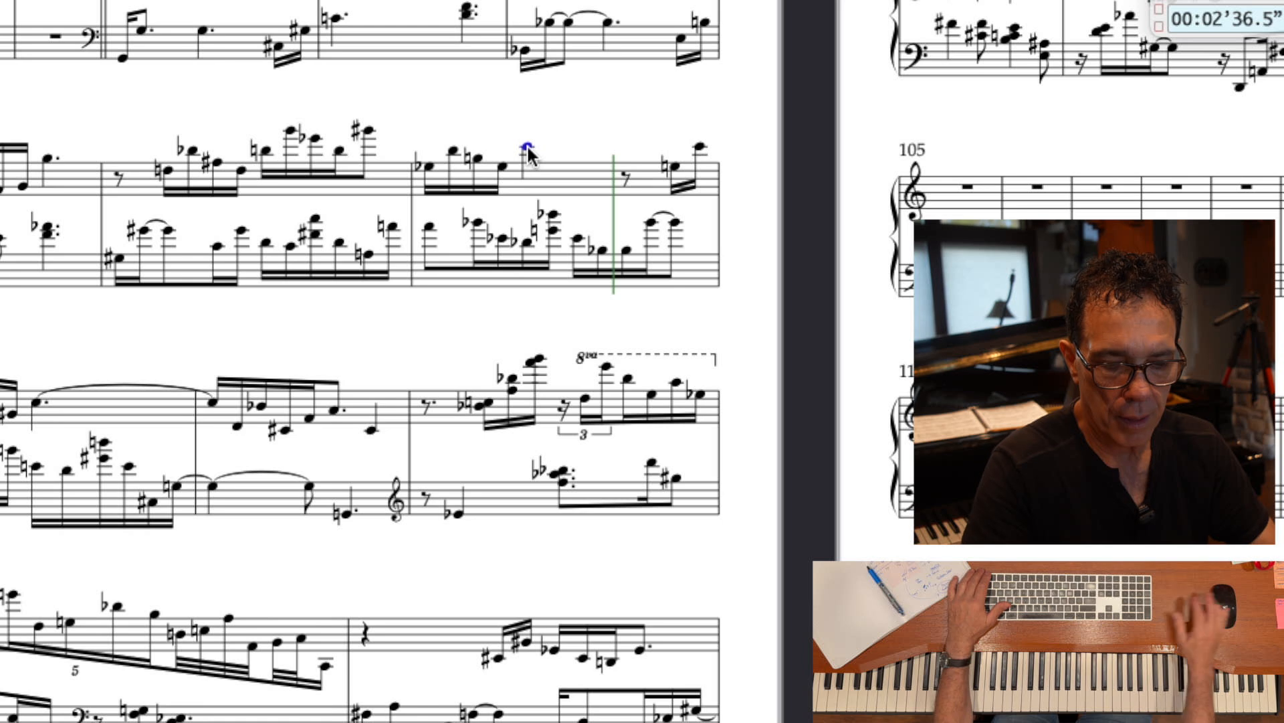
key(2)
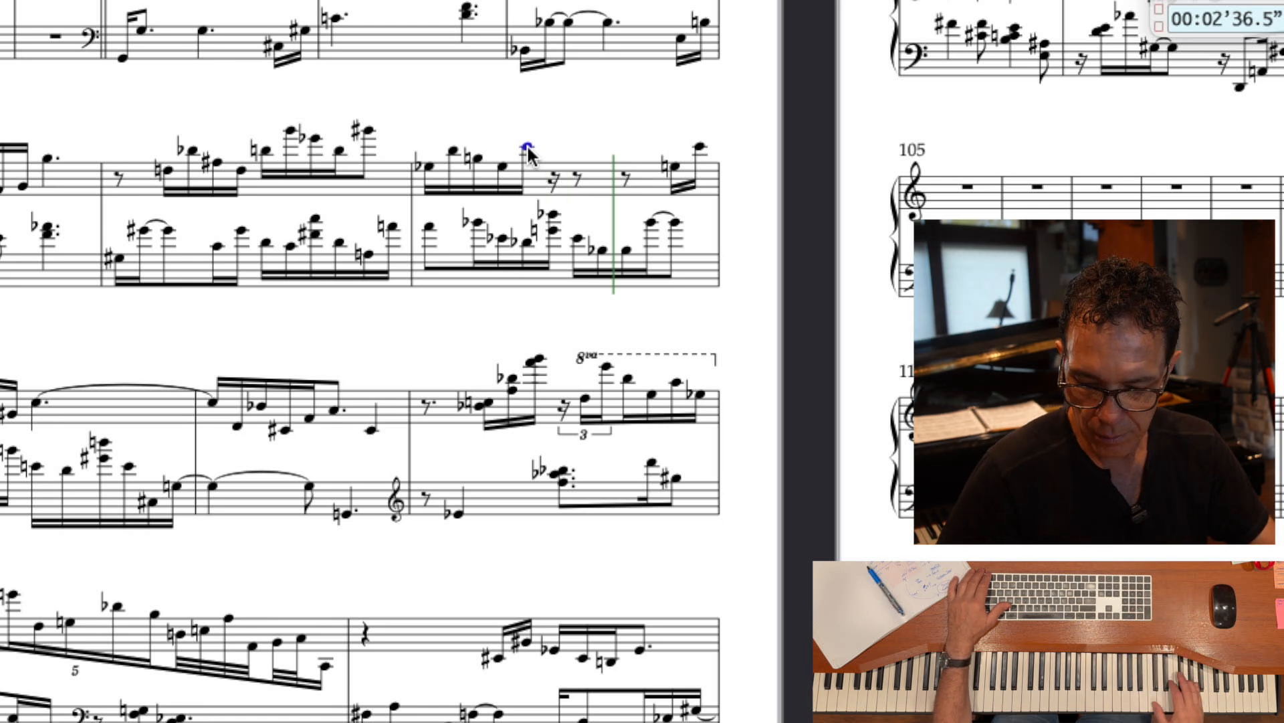
key(n)
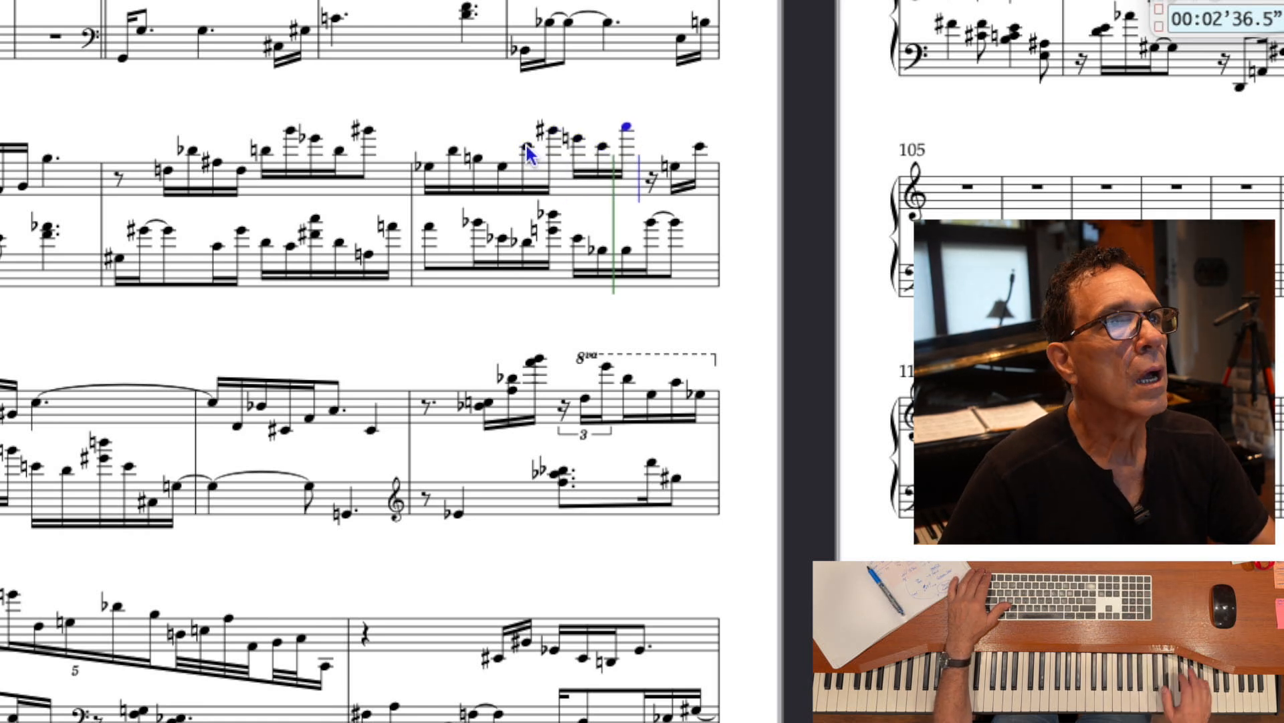
scroll(527, 146, left, 1)
key(Escape)
scroll(544, 150, right, 1)
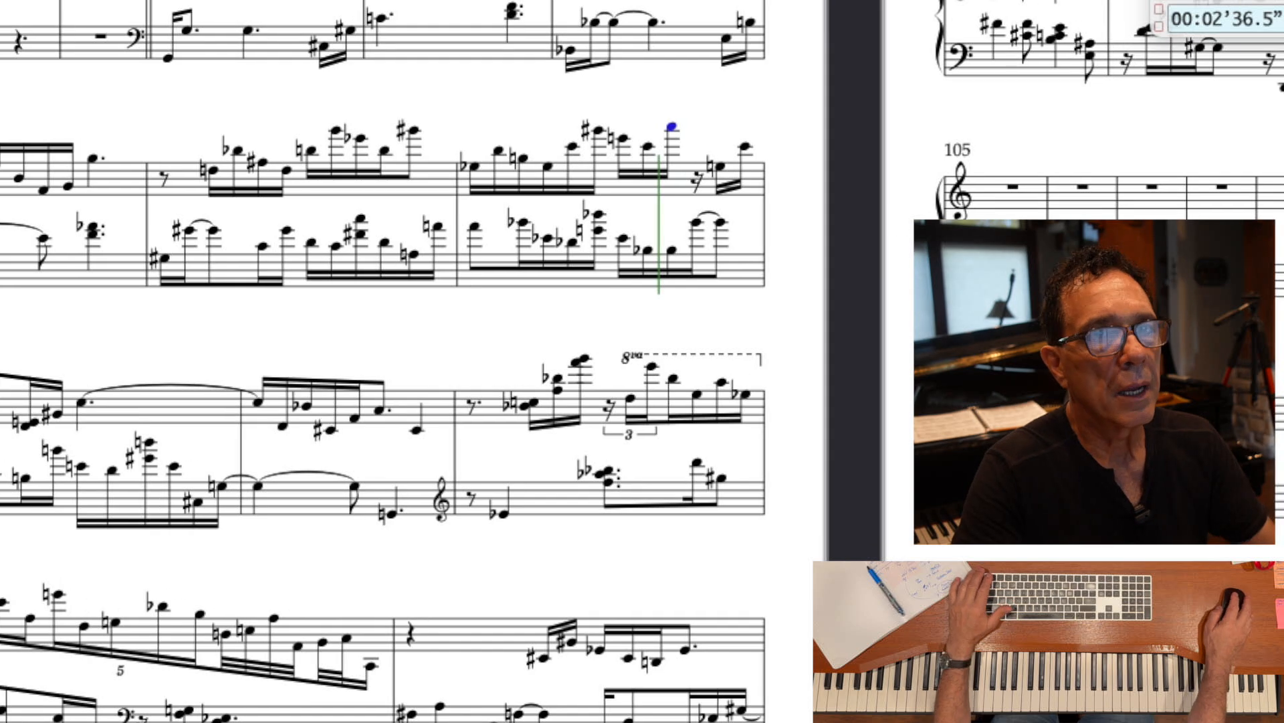
scroll(543, 151, left, 1)
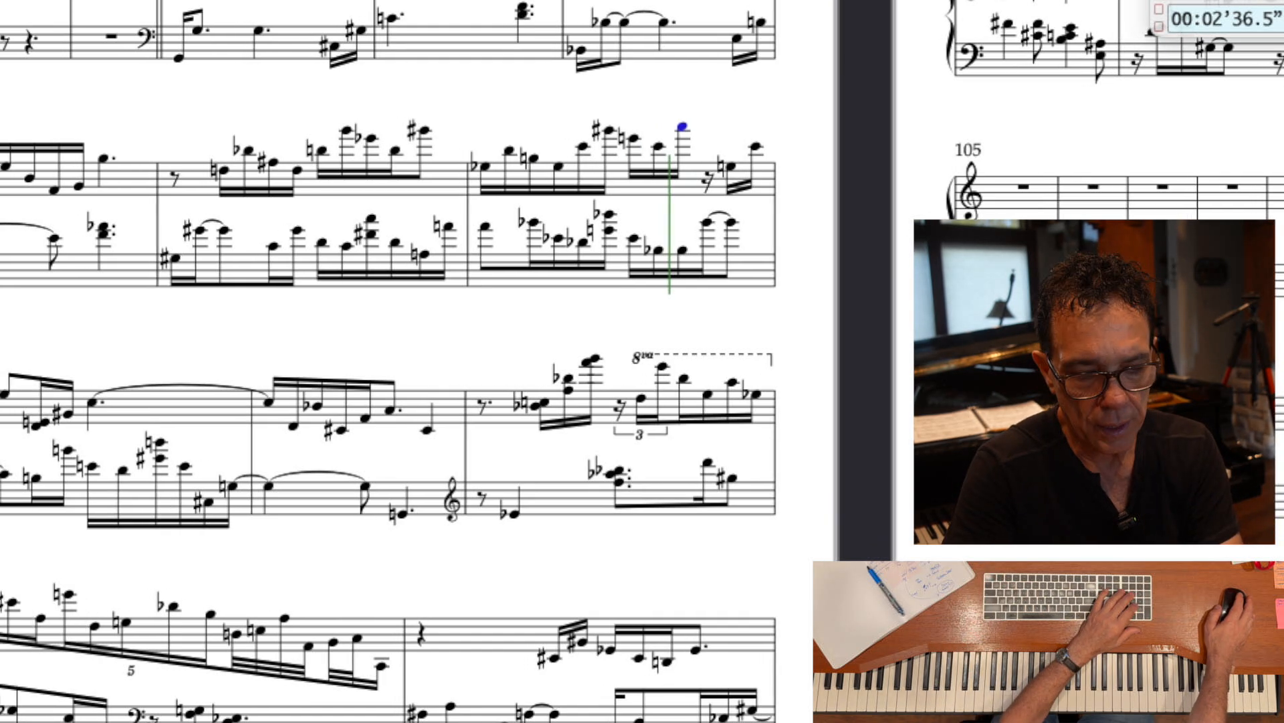
scroll(402, 361, right, 1)
scroll(768, 347, right, 3)
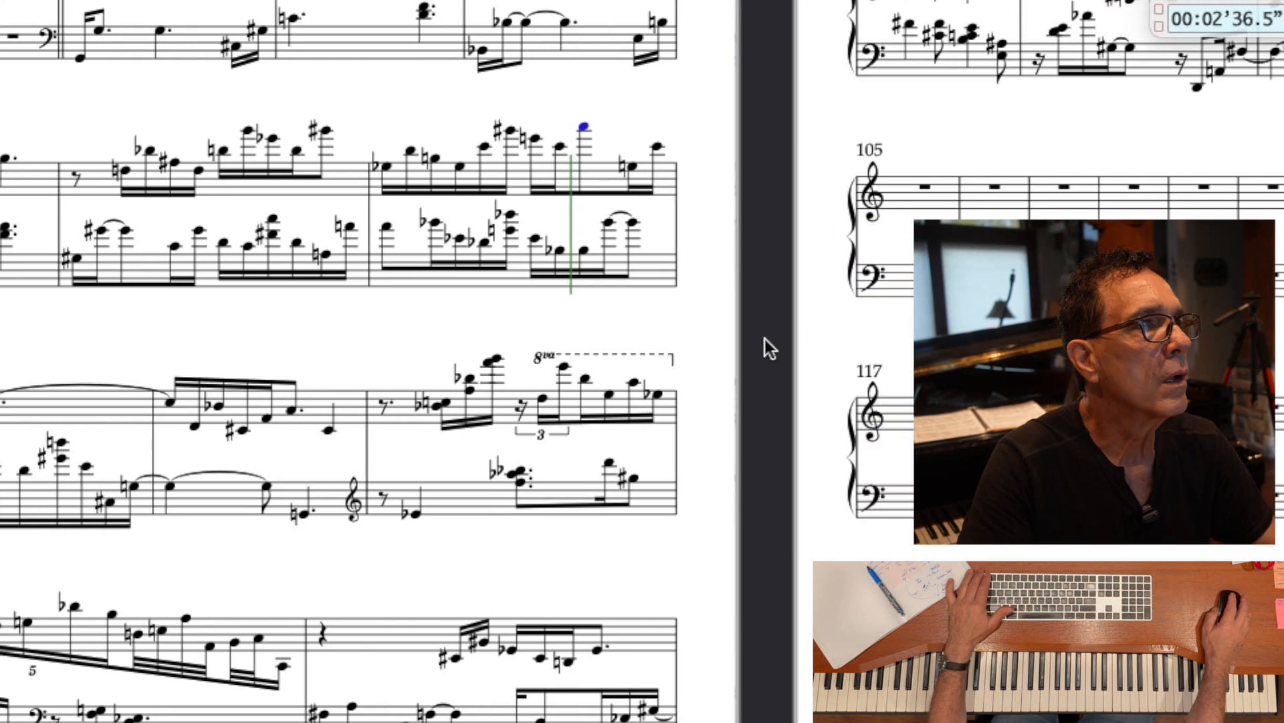
key(Escape)
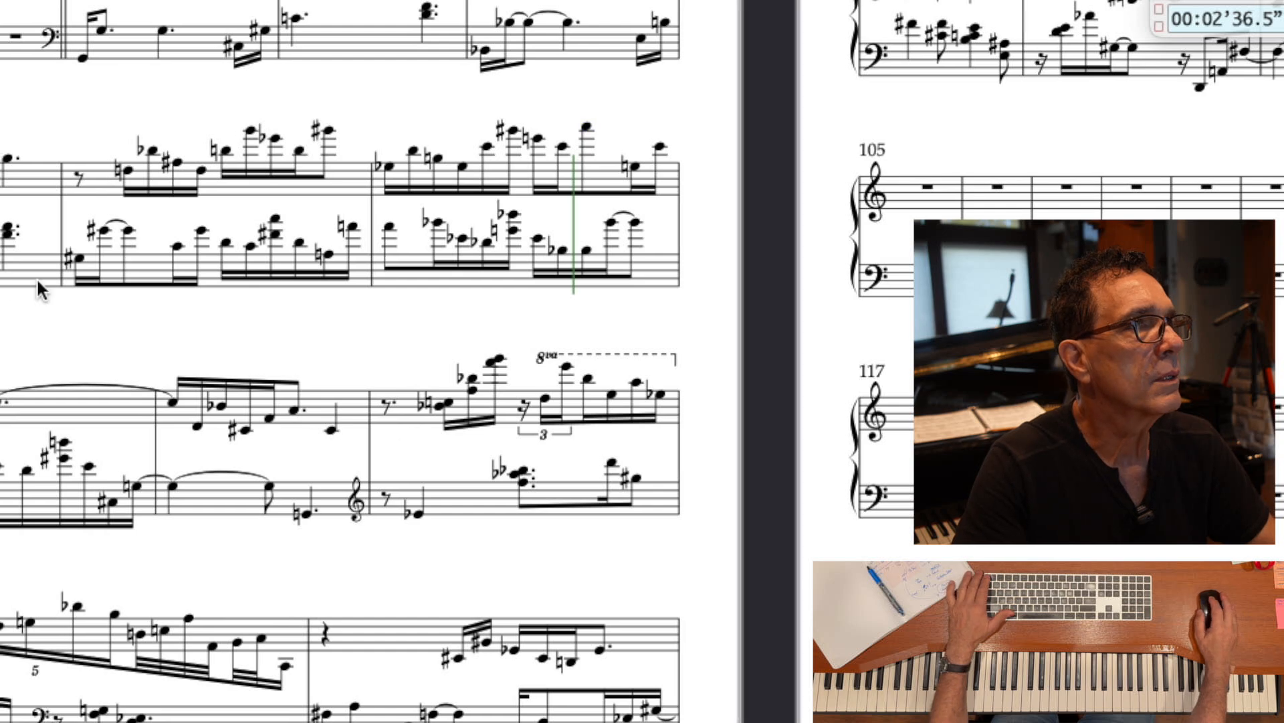
- Play back the score from the bass B-flat opening measure 84 into measure 88
scroll(36, 277, up, 3)
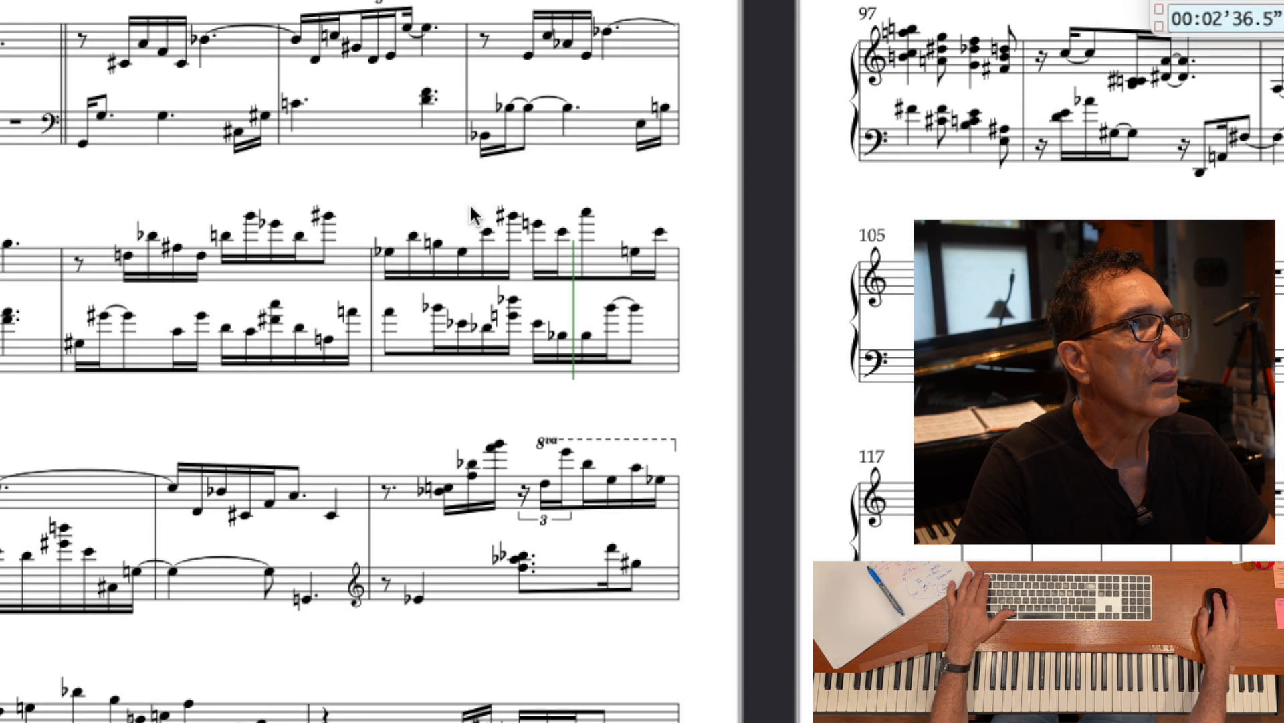
scroll(703, 142, left, 9)
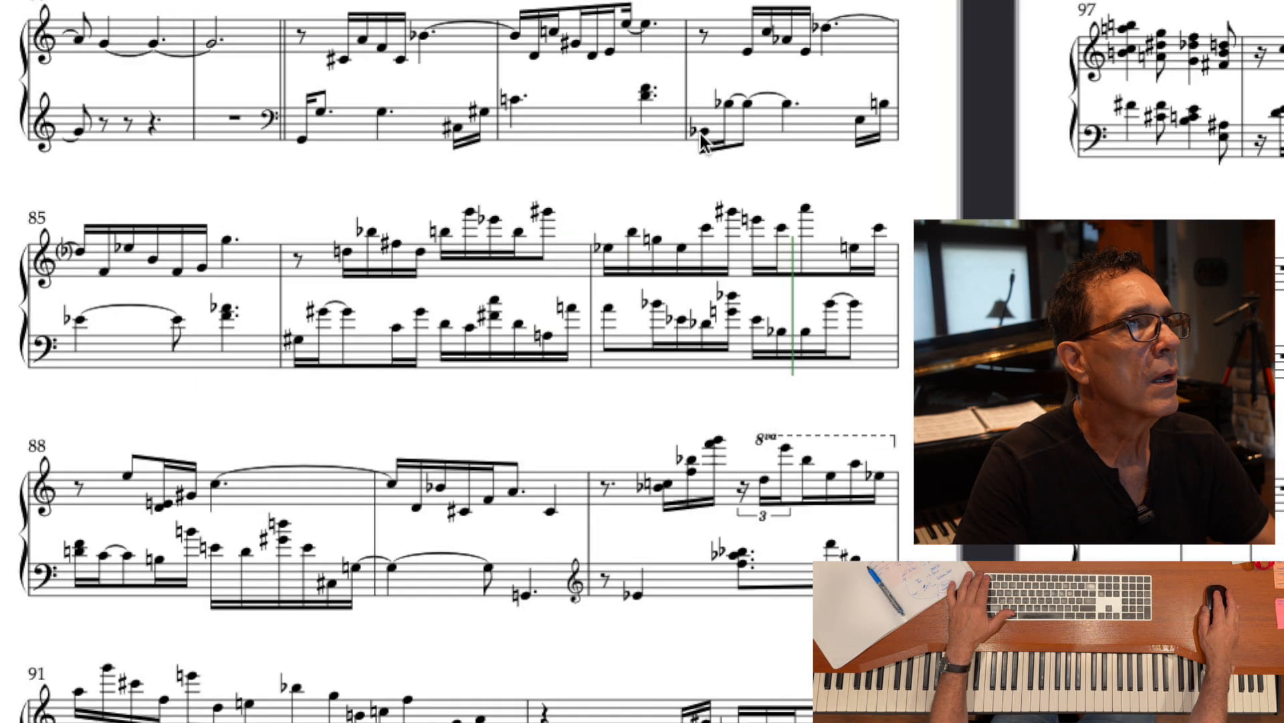
click(703, 131)
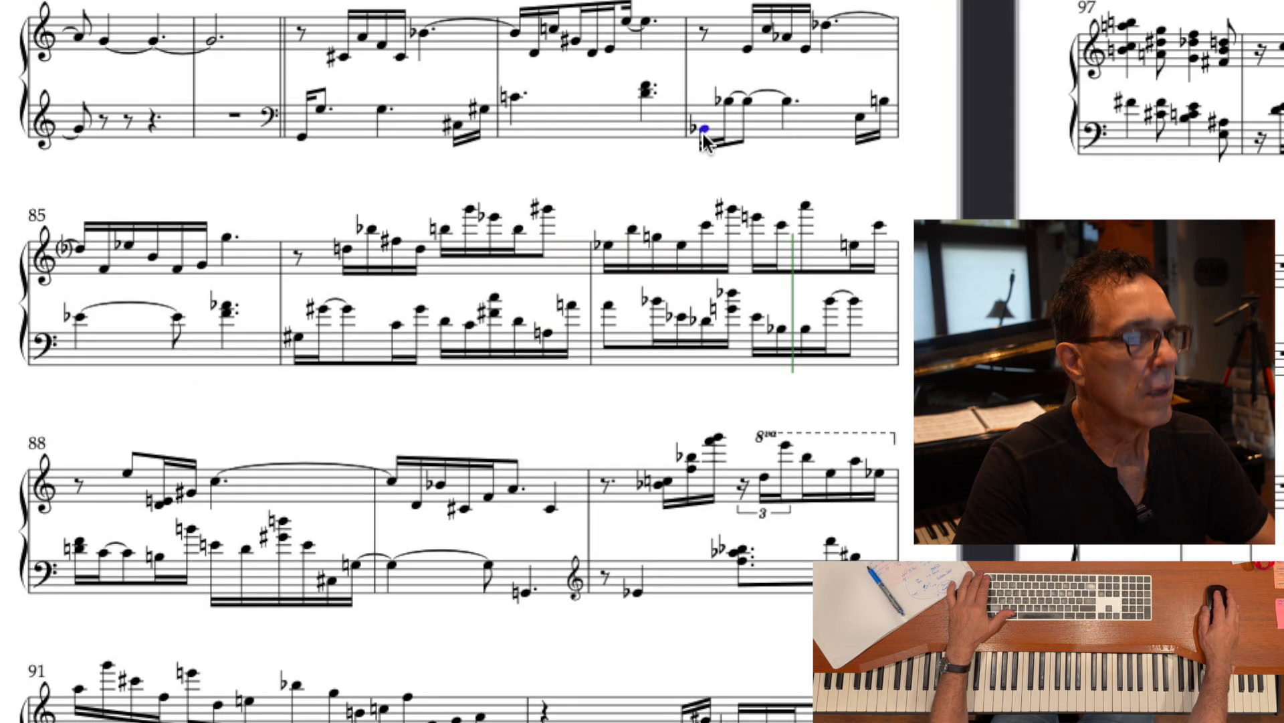
key(space)
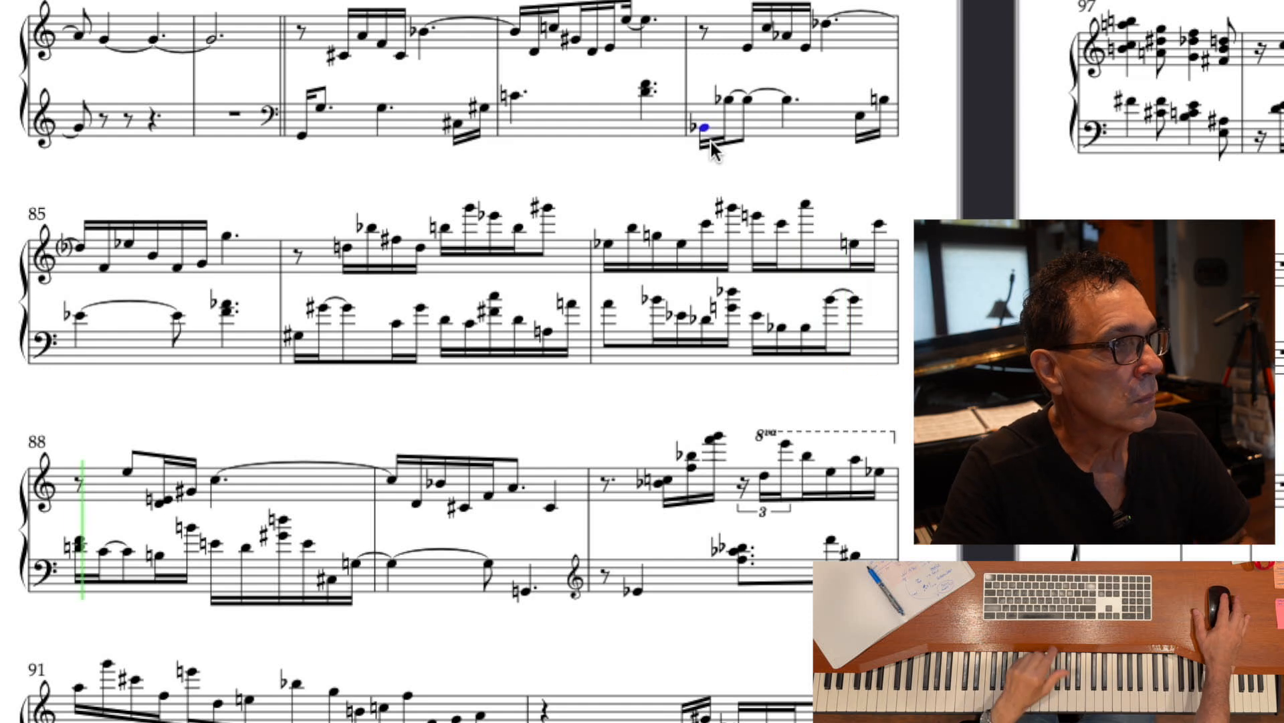
key(space)
- Create two sixteenth-note triplets at the start of measure 88's upper staff, one on the opening rest and one starting on the E
scroll(711, 141, right, 4)
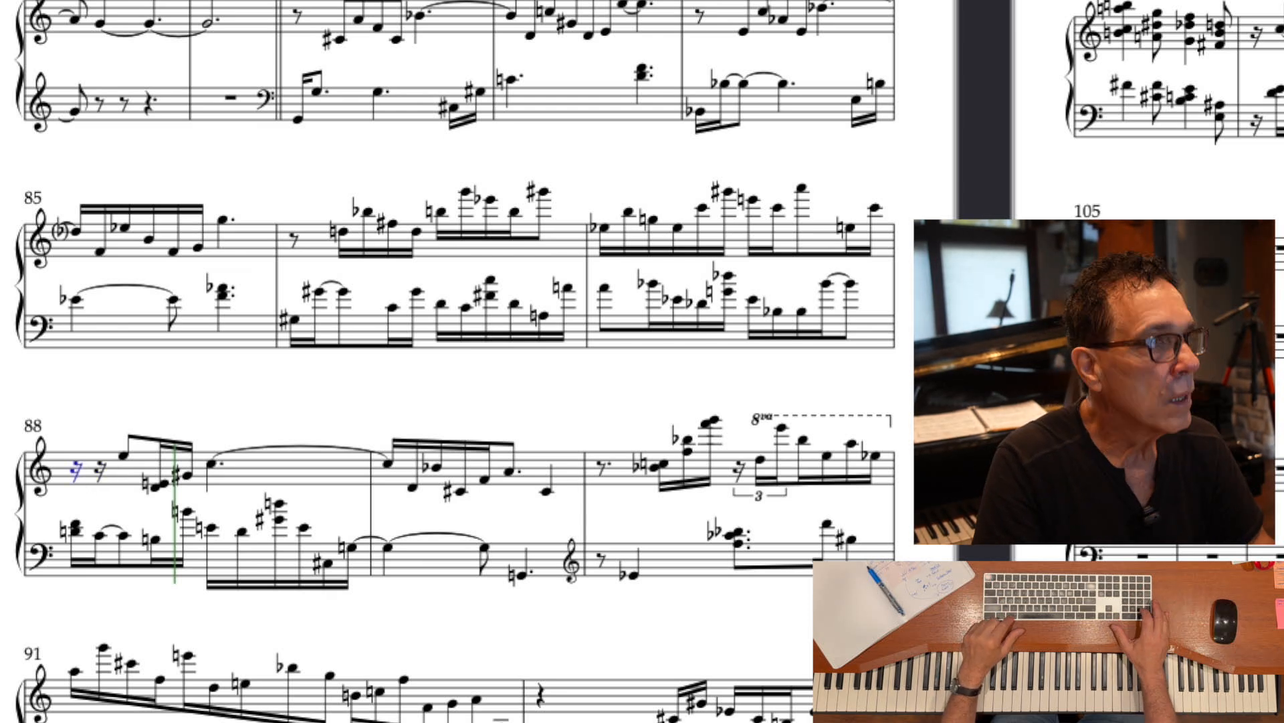
key(super+3)
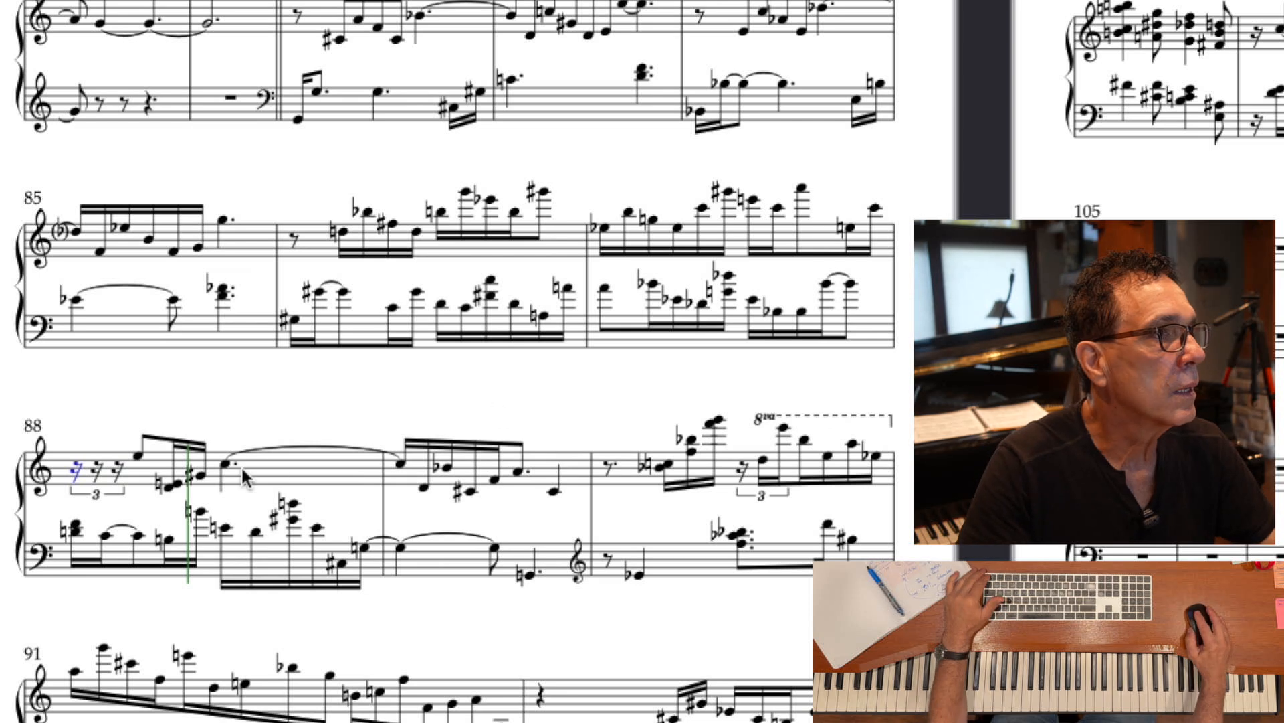
click(139, 457)
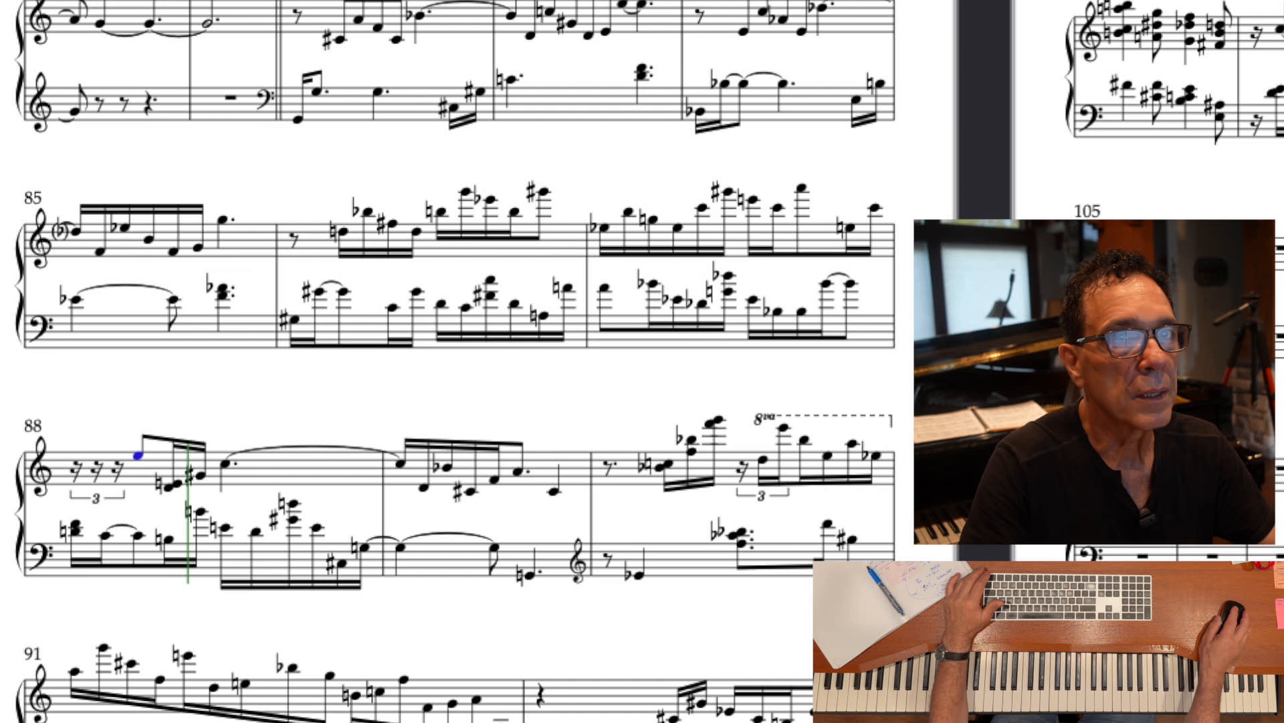
key(2)
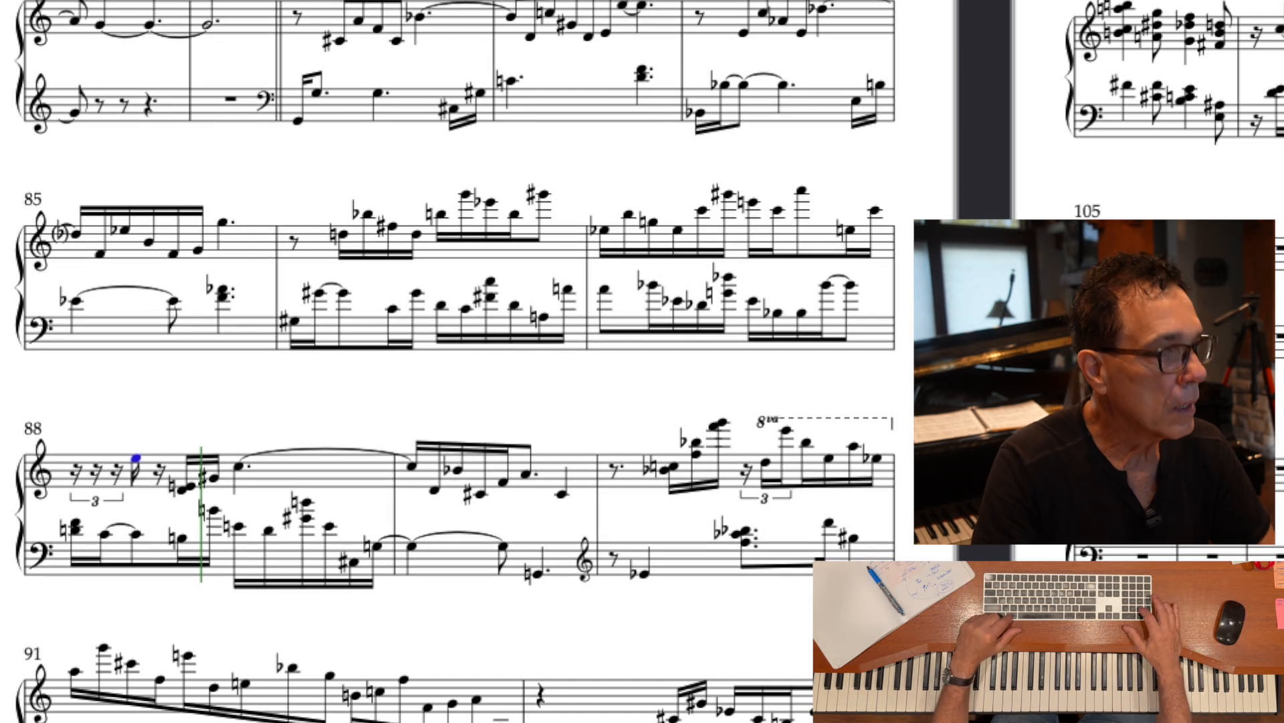
key(super+3)
key(Escape)
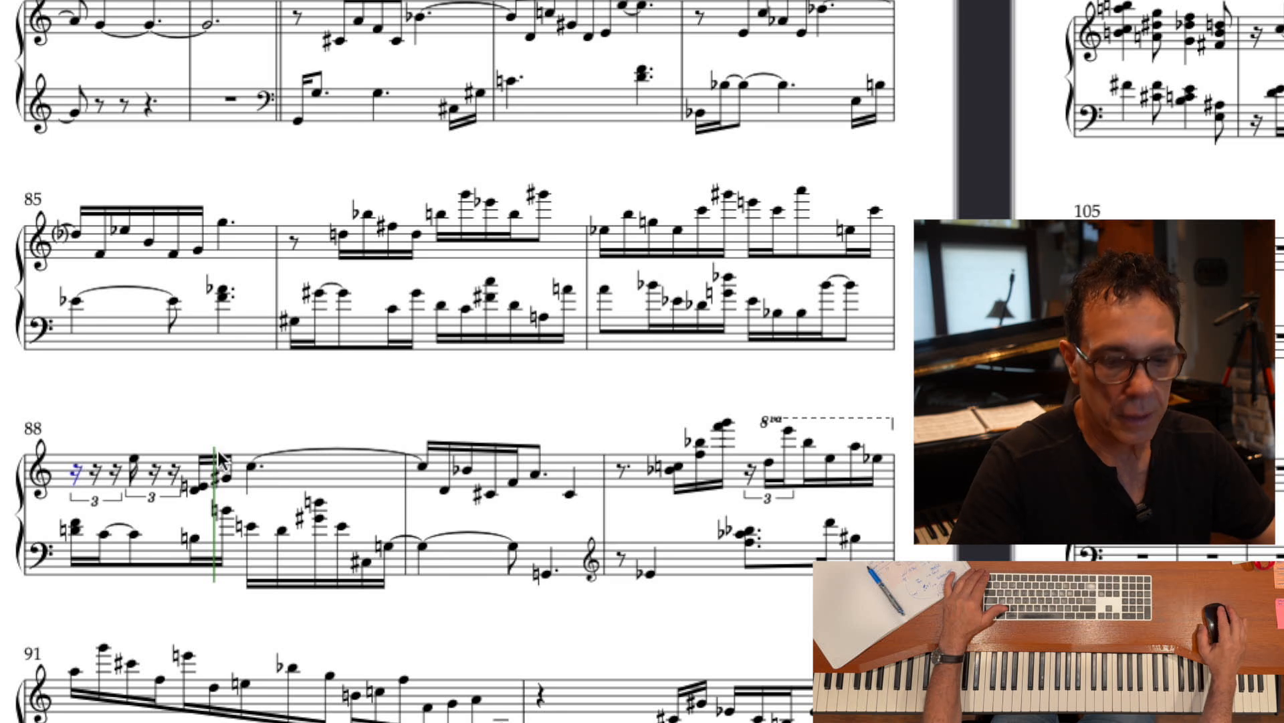
key(2)
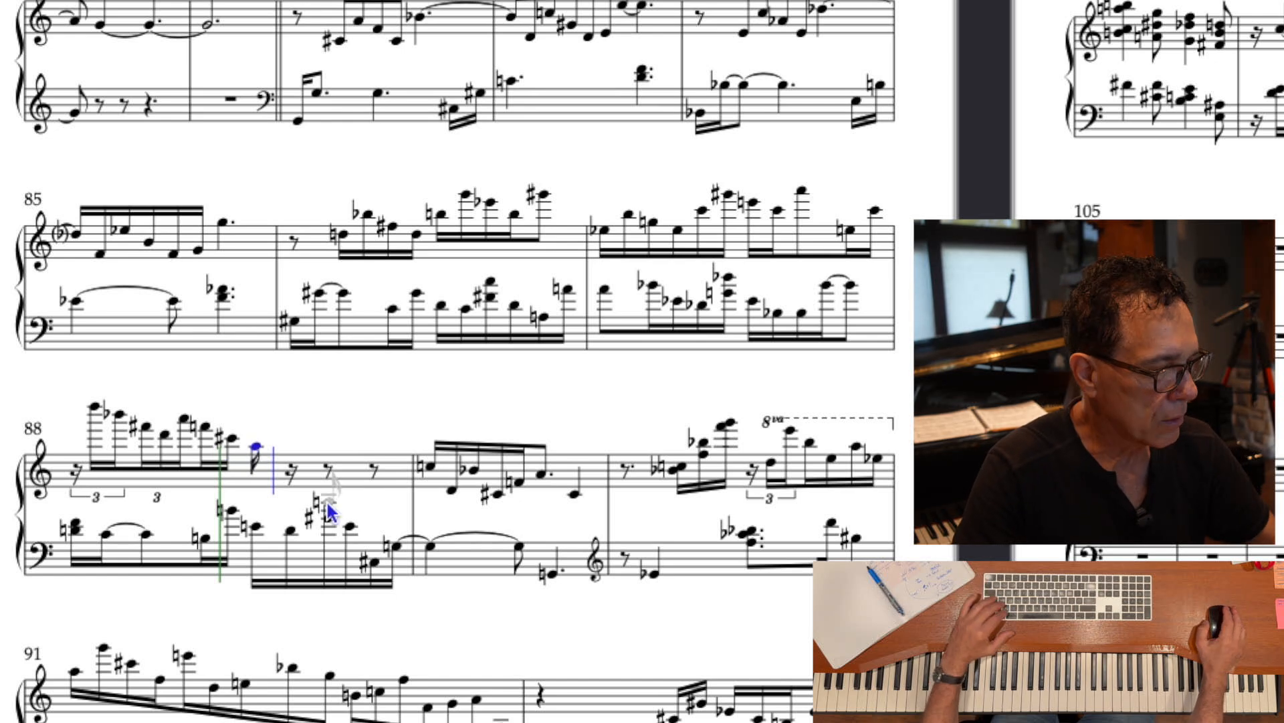
key(super+z)
key(super+z)
key(super+z)
key(super+z)
key(super+z)
key(super+z)
key(super+z)
key(super+z)
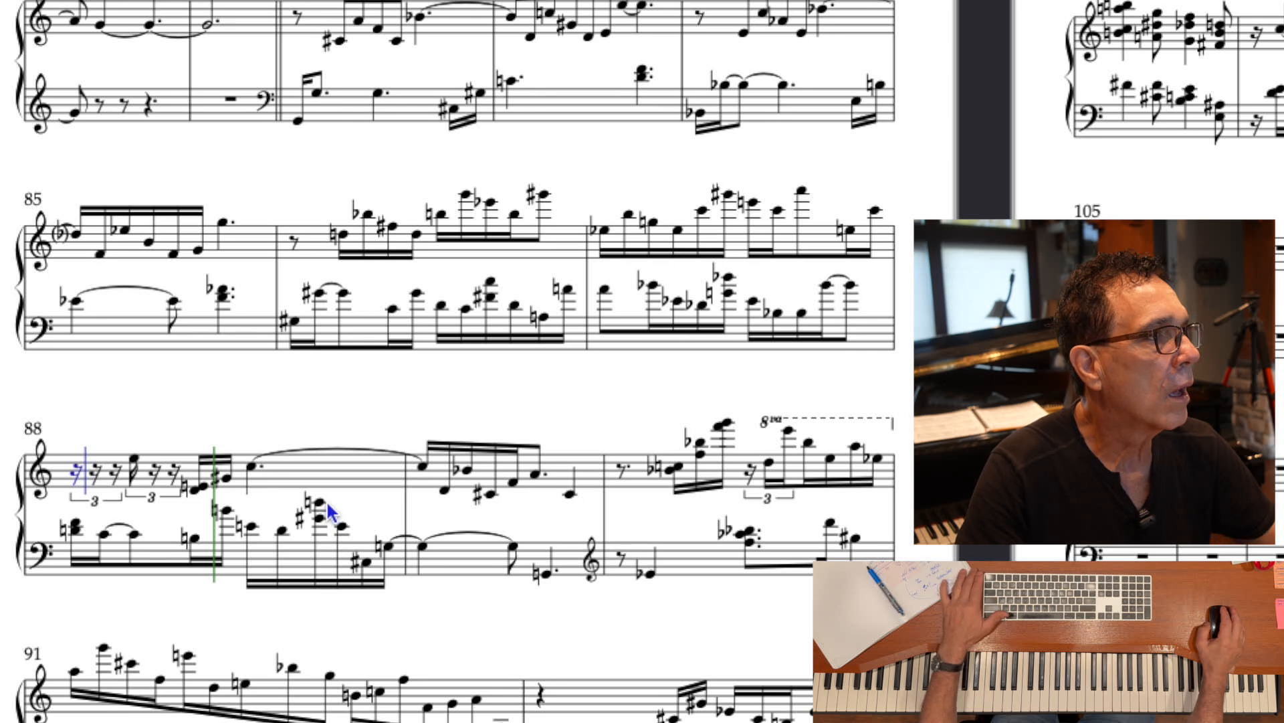
- Enter D, B-flat, F-sharp, D, A, F-natural, C-sharp, A as measure 88's opening upper-staff run and play back from measure 85's dotted G
key(Escape)
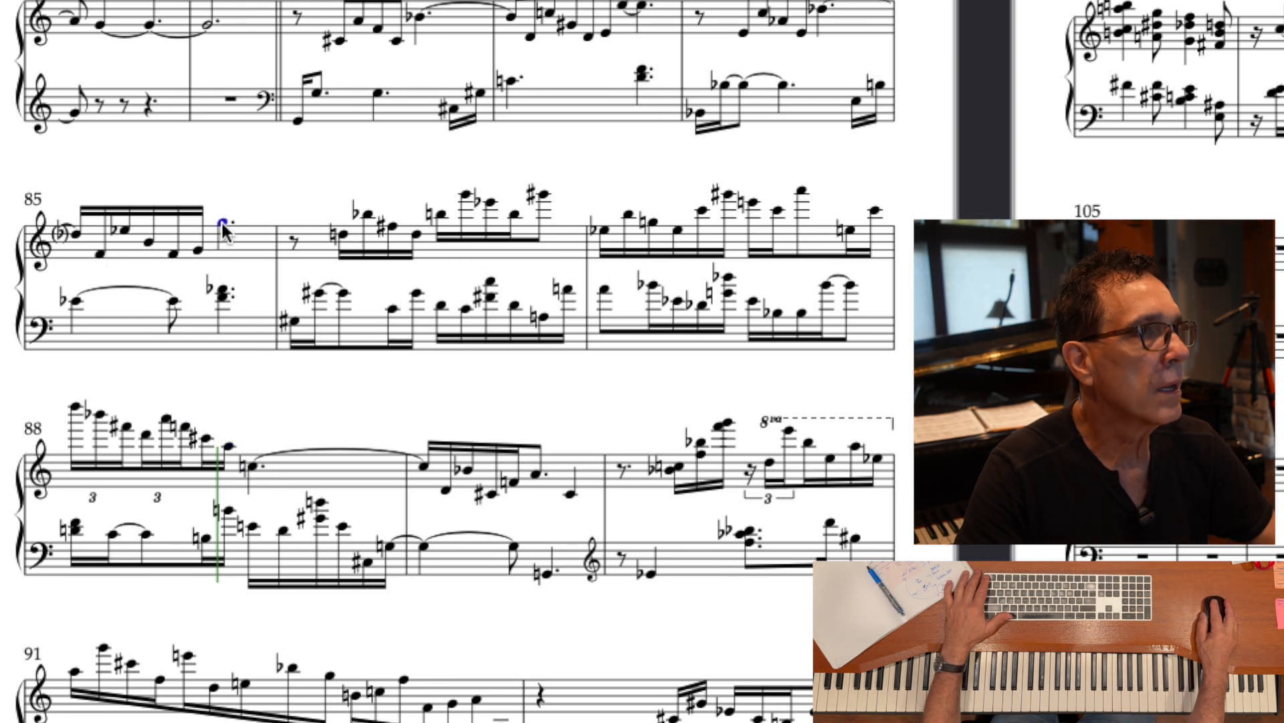
key(p)
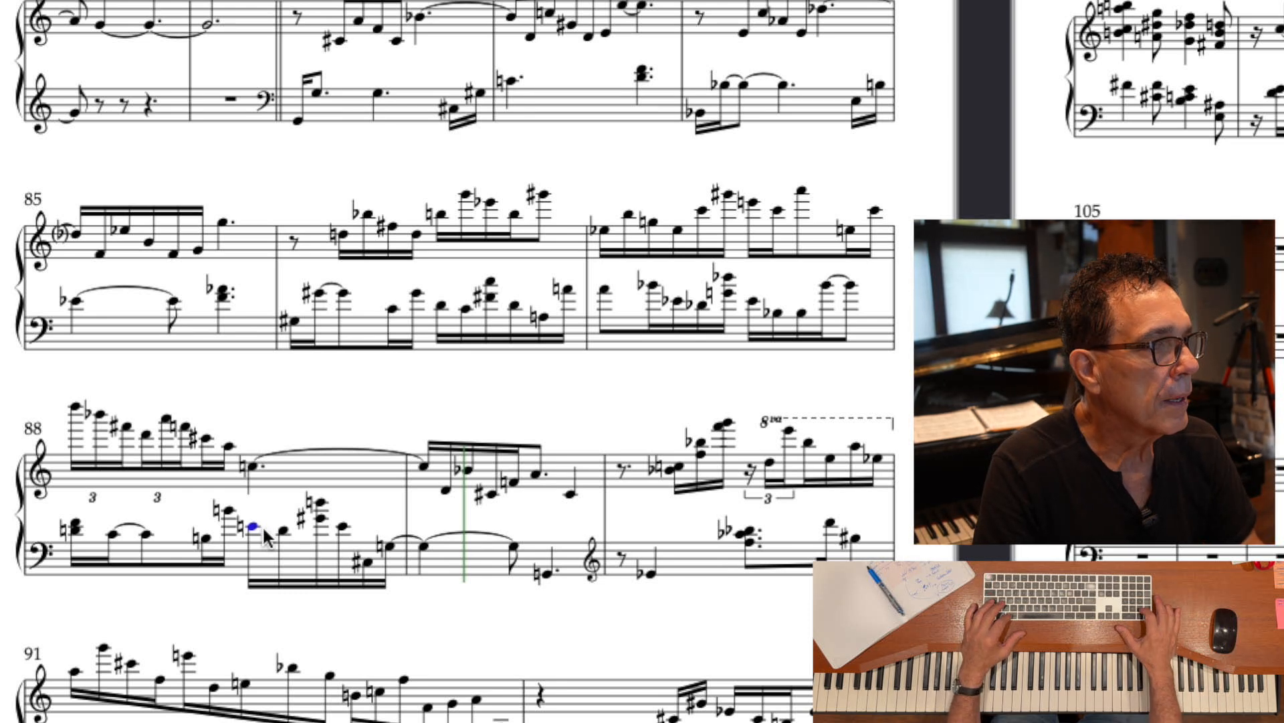
- Create a sixteenth-note triplet starting on the E in measure 88's lower staff and fill it with C and F-sharp
key(super+3)
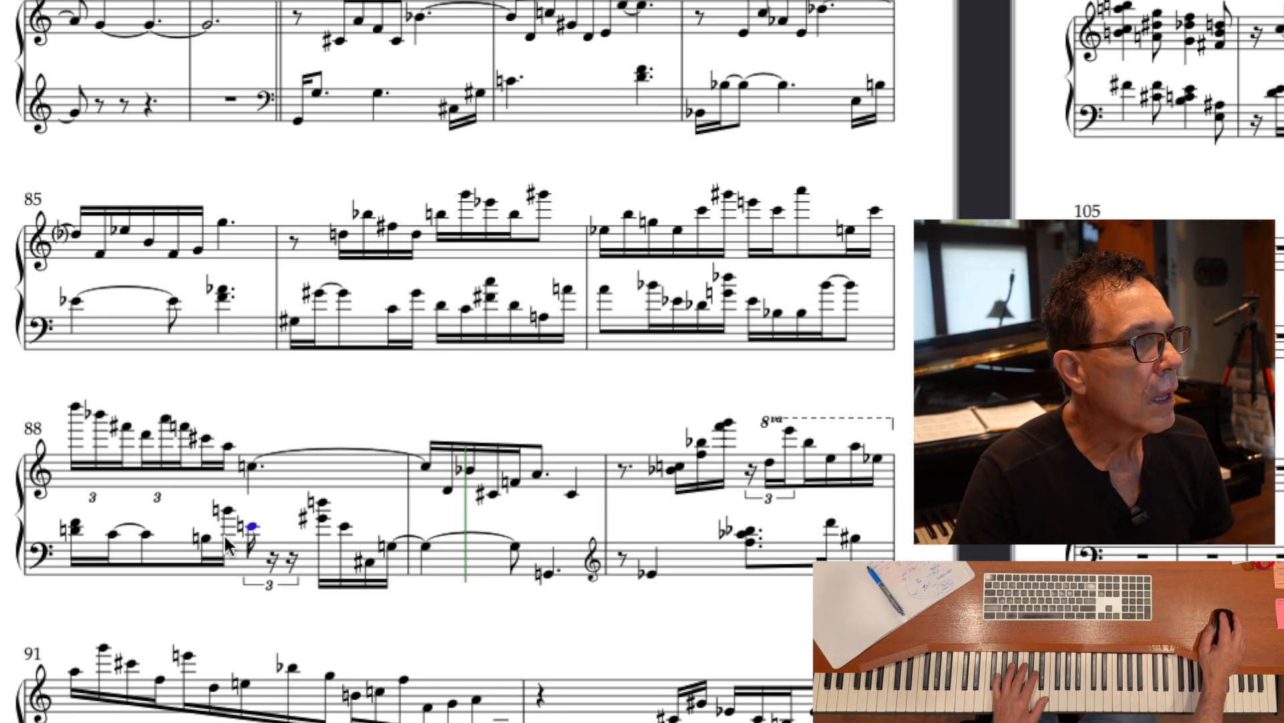
key(n)
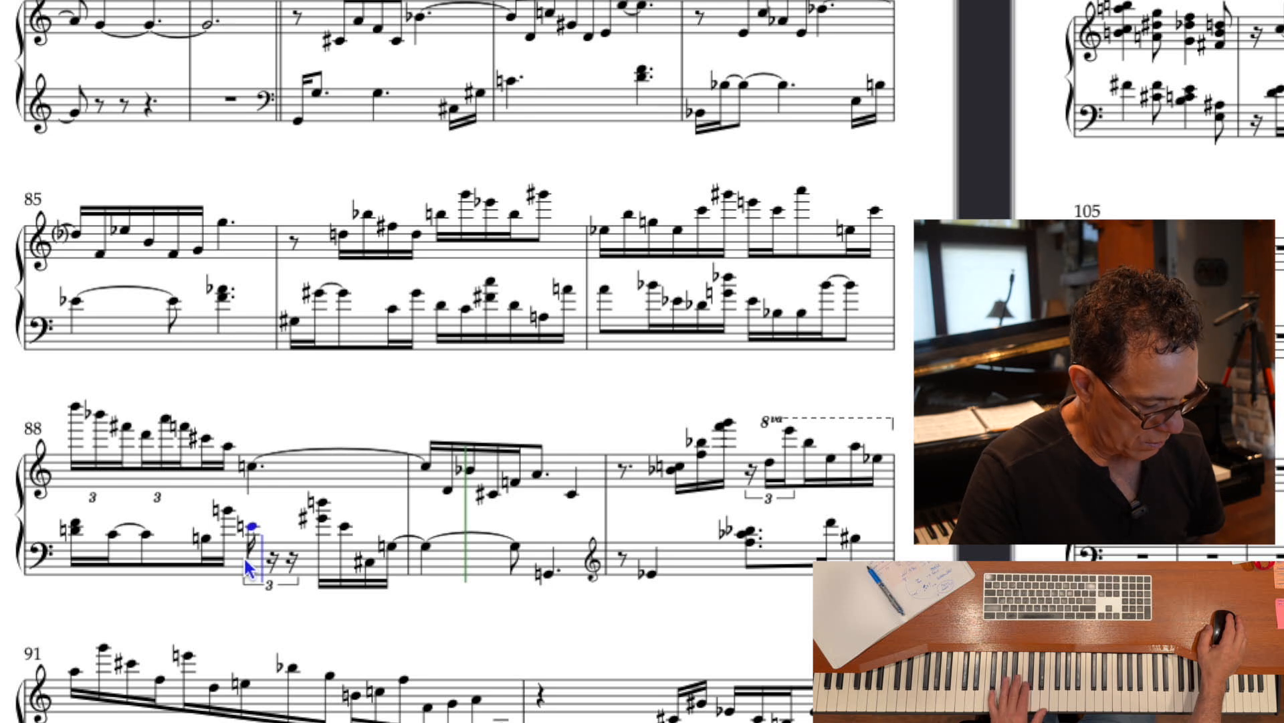
key(c)
key(f)
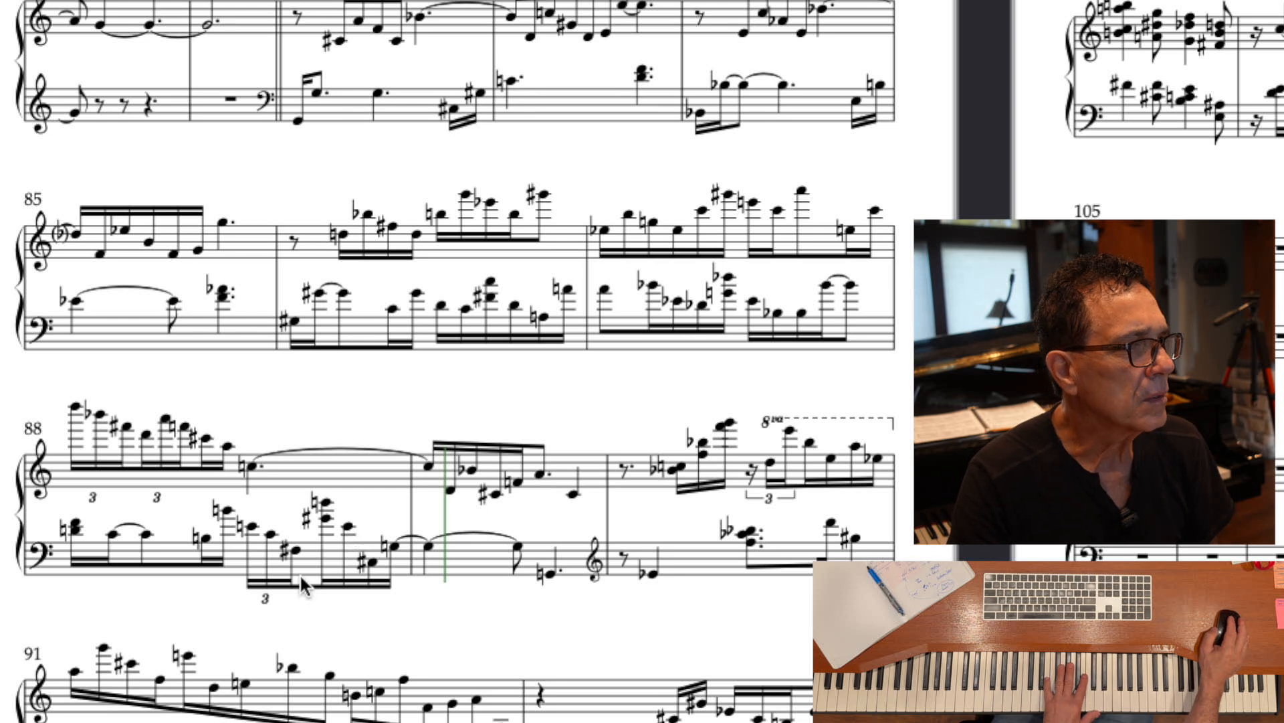
- Turn the following beat in measure 88's lower staff into a second sixteenth-note triplet of D, G-sharp and E
click(327, 520)
key(super+3)
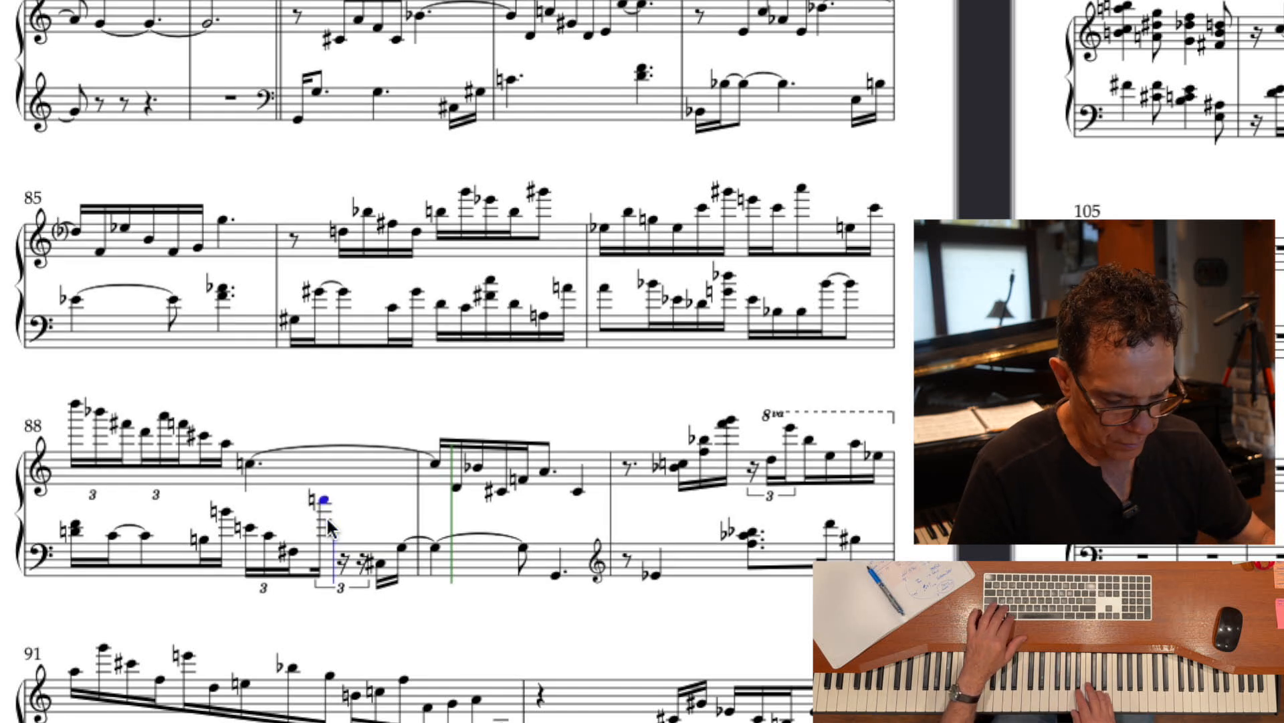
key(super+z)
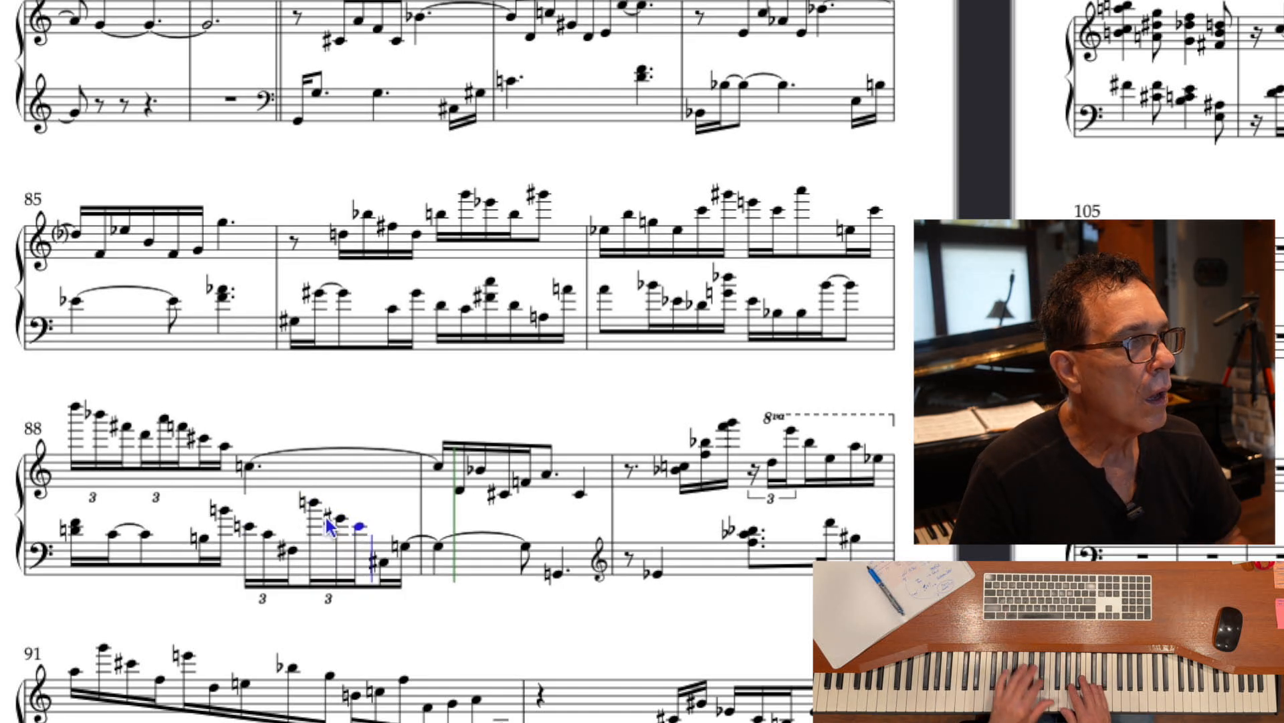
key(Escape)
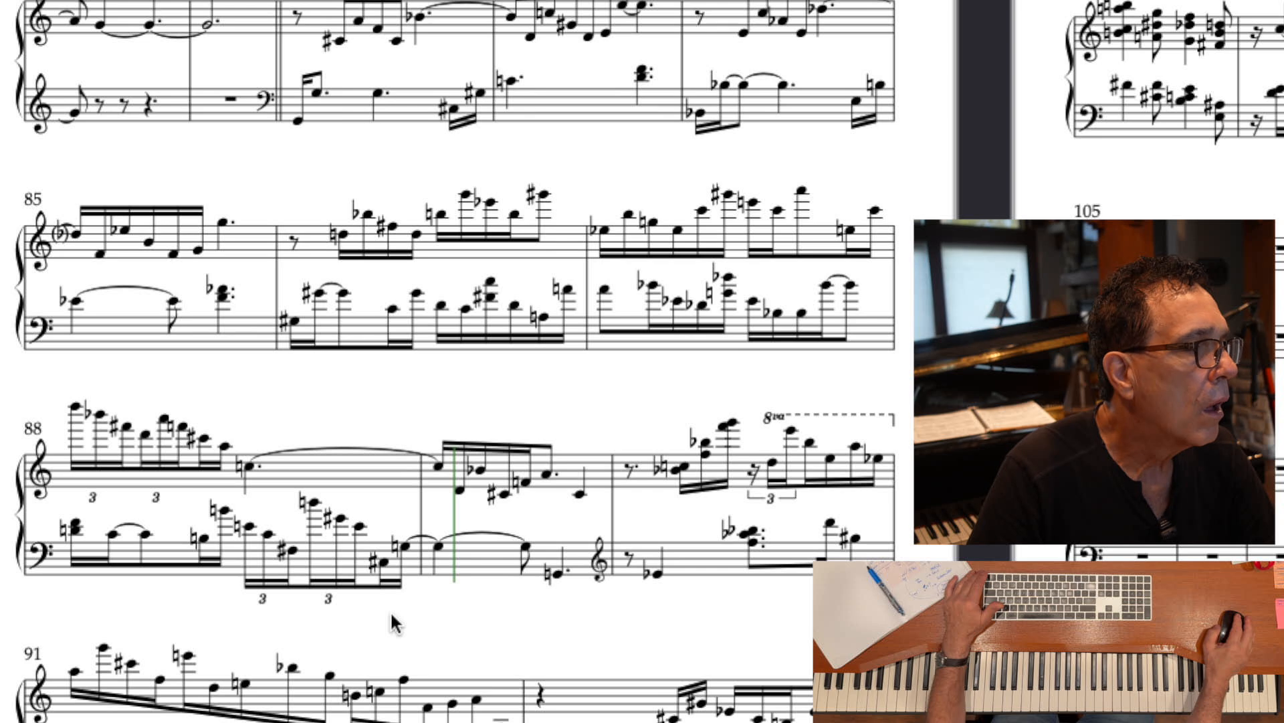
- Play back from the bass G-sharp opening measure 86 and from the last upper-staff C in measure 89
click(299, 319)
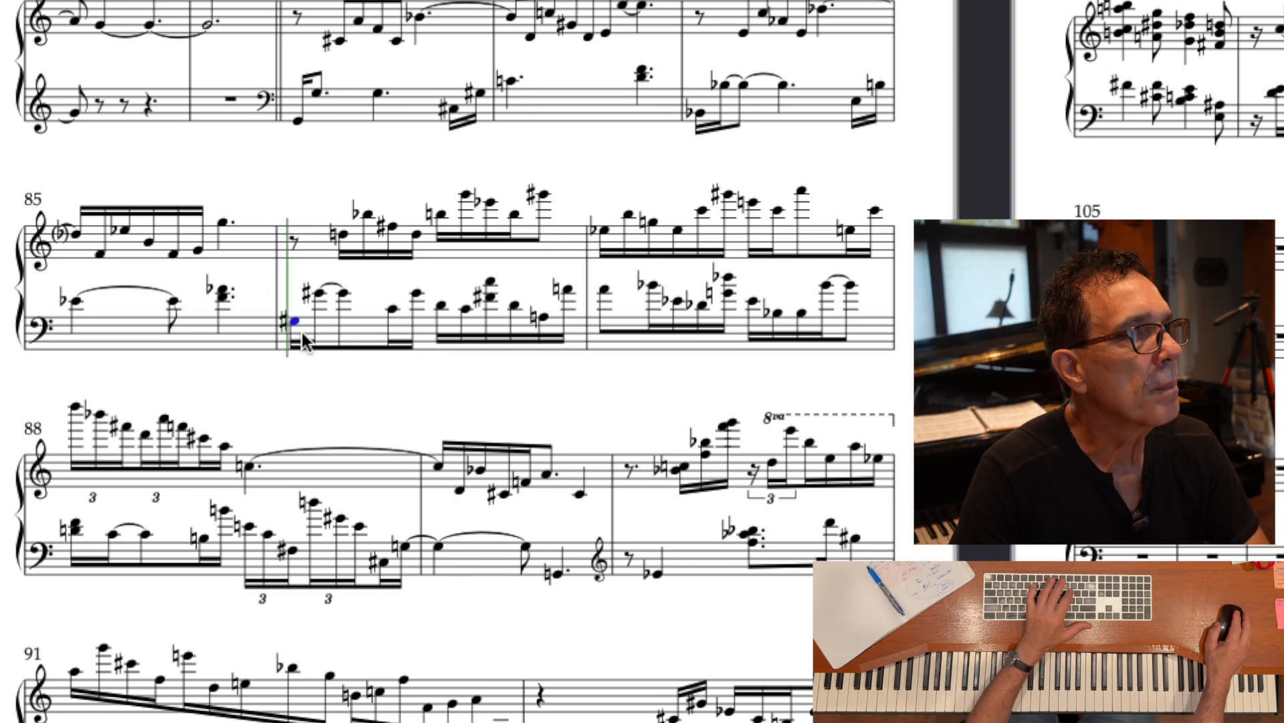
key(space)
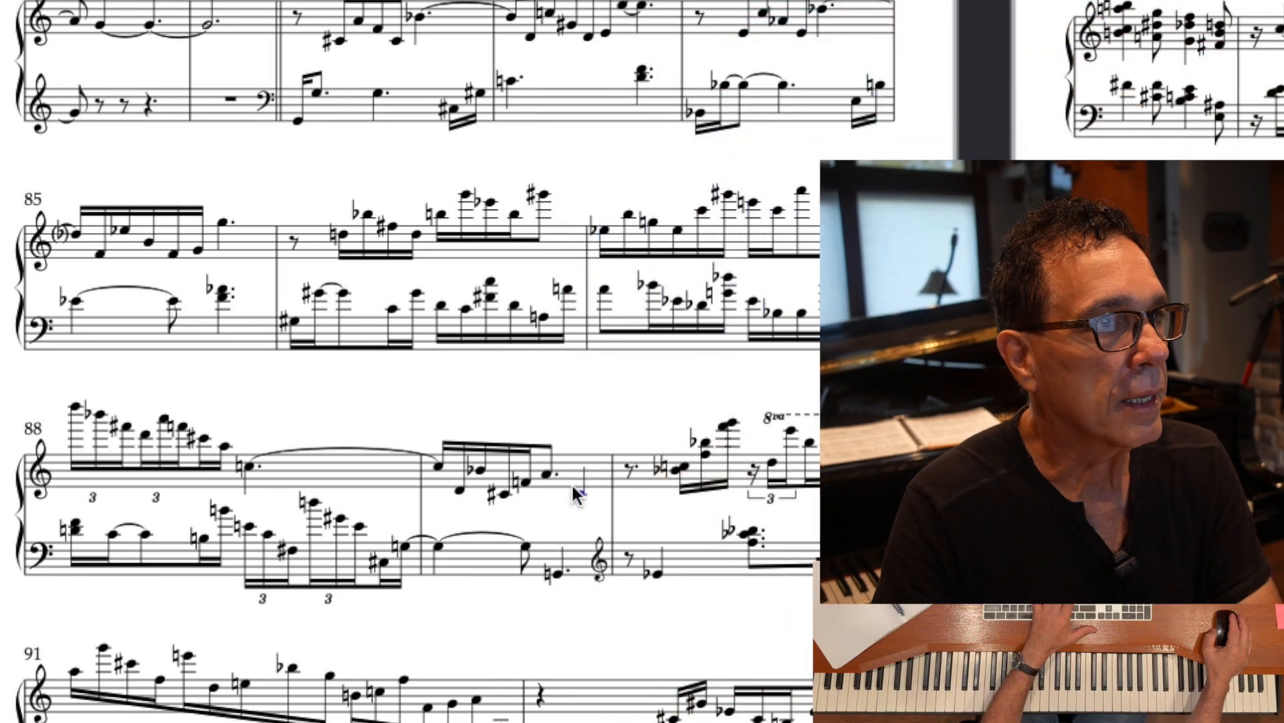
click(574, 489)
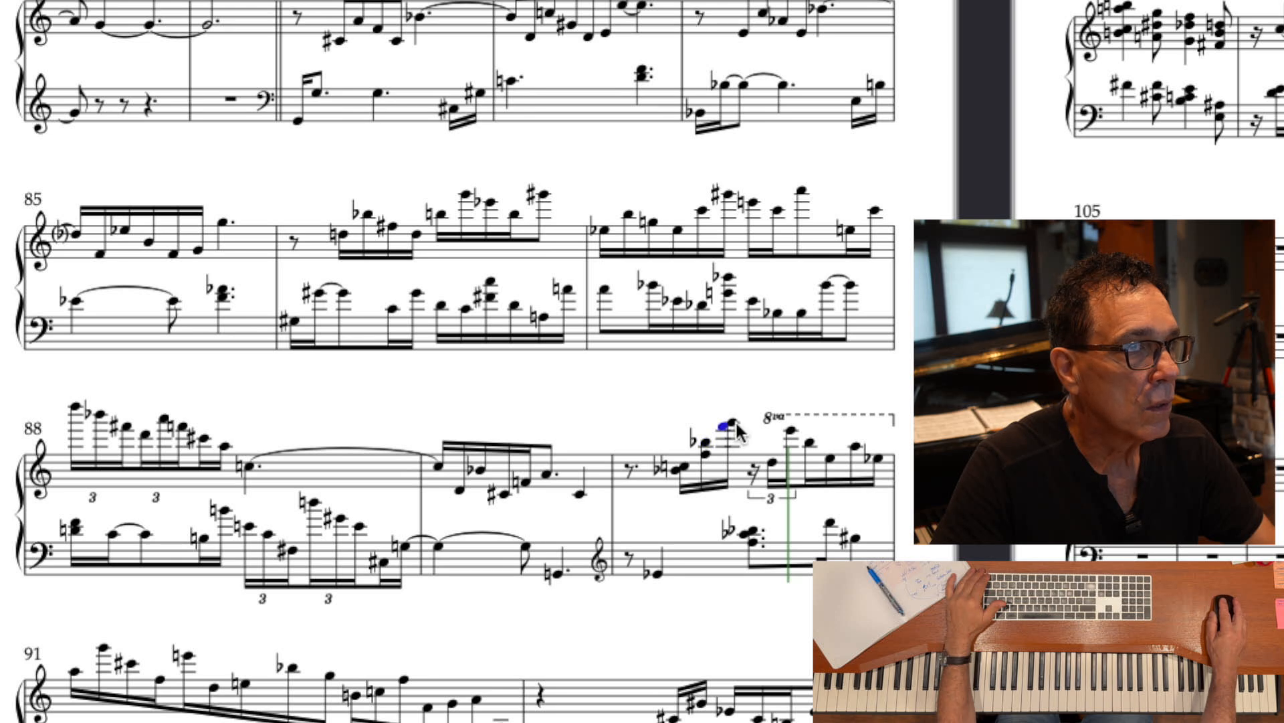
- Select the whole upper staff of measure 90 and play it back
click(677, 473)
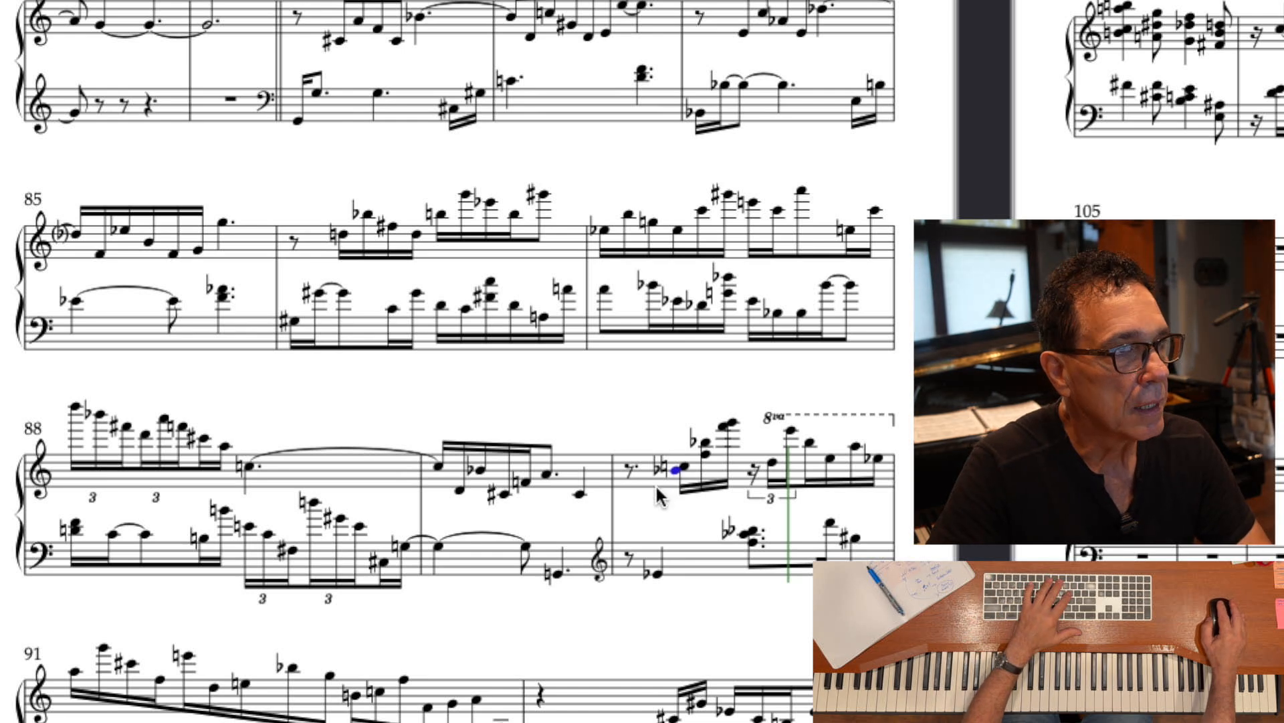
scroll(656, 483, right, 1)
click(656, 485)
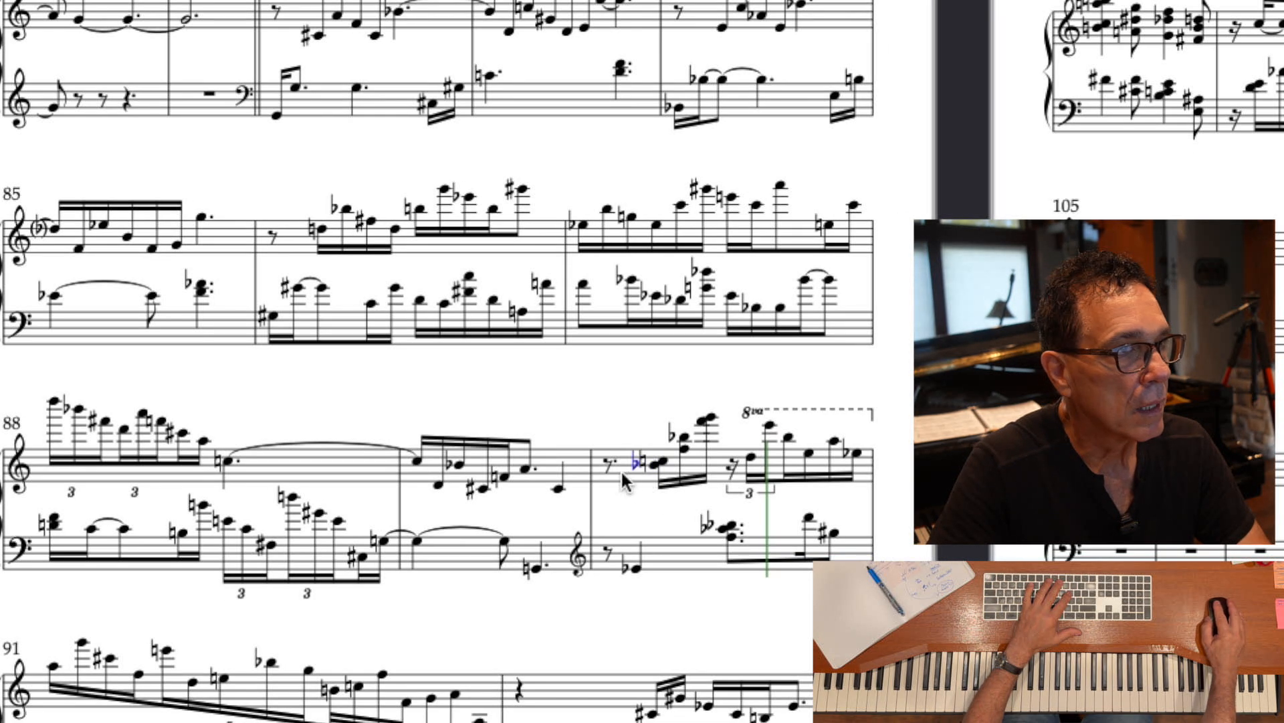
click(617, 468)
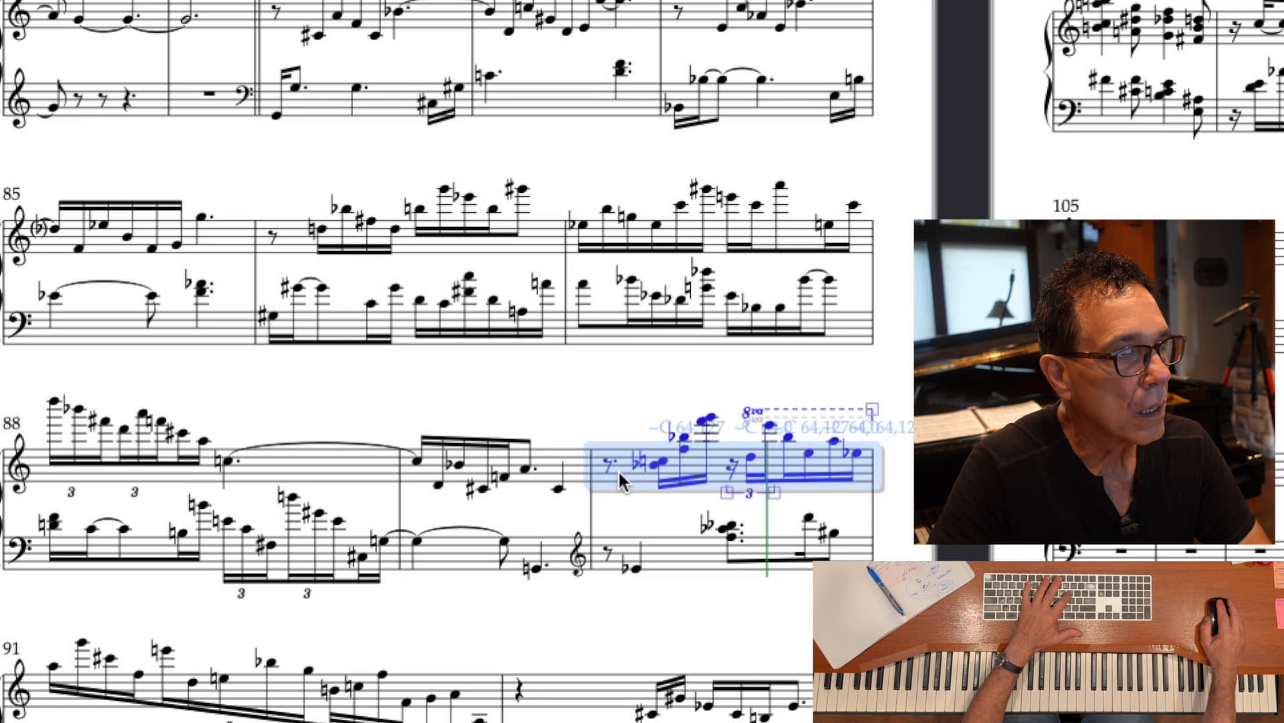
key(p)
key(space)
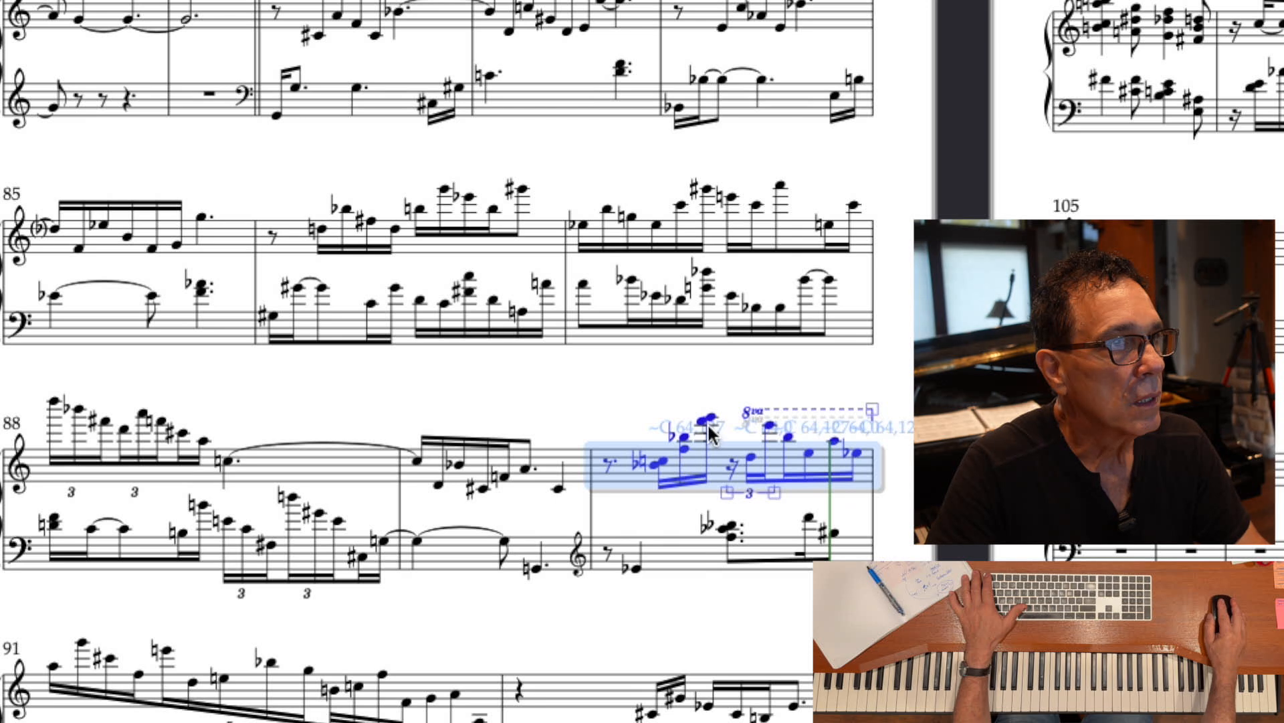
key(Escape)
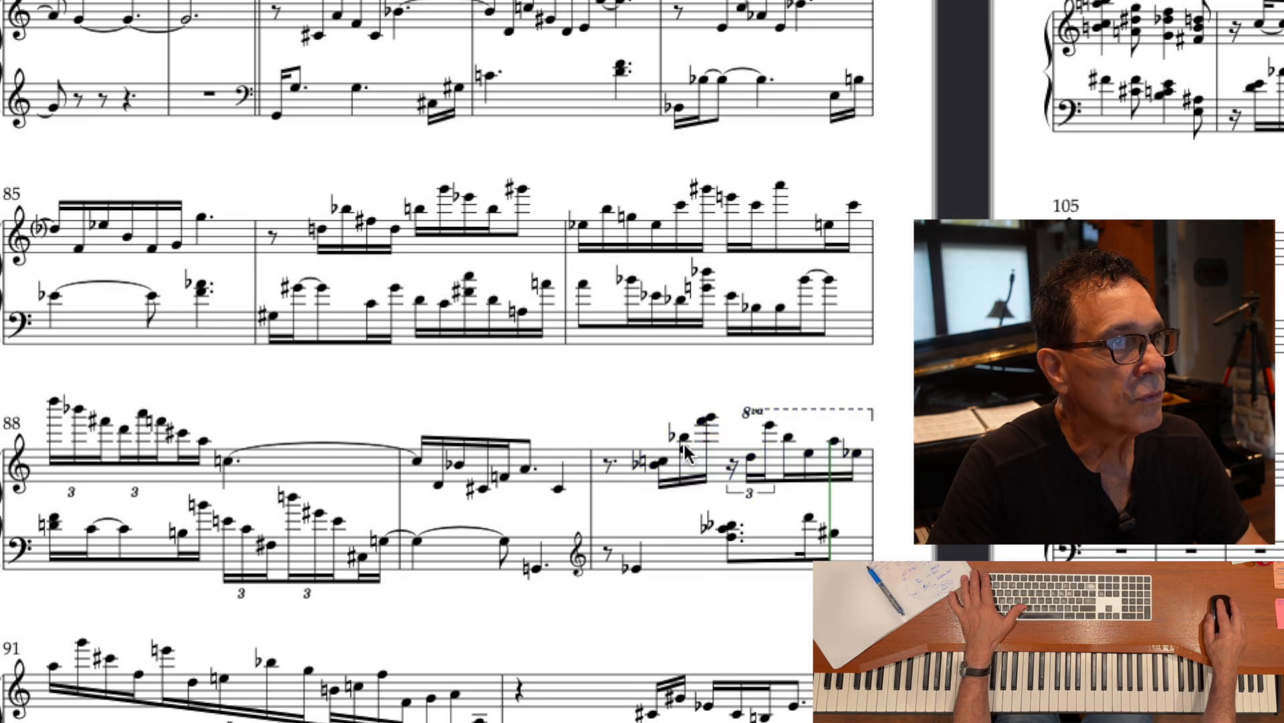
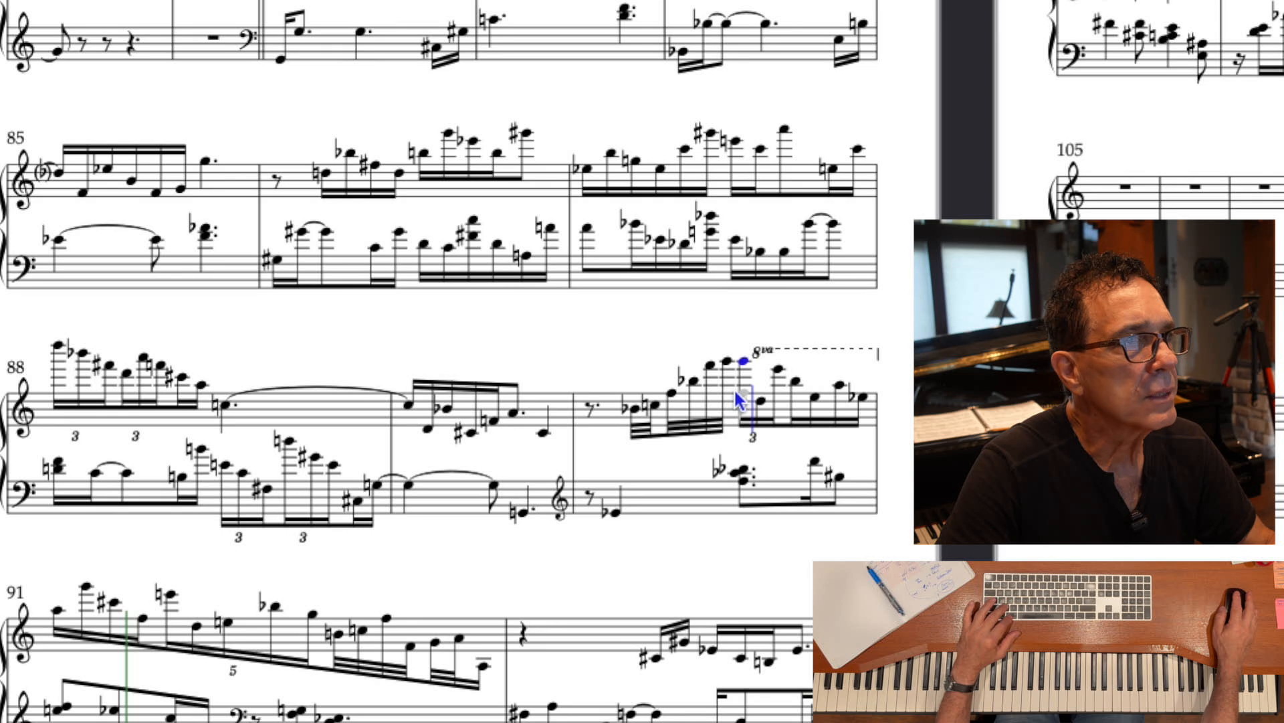
- Delete the G opening measure 90's triplet and turn the separate thirty-second F and G back into a sixteenth-note chord
key(Delete)
key(Left)
key(n)
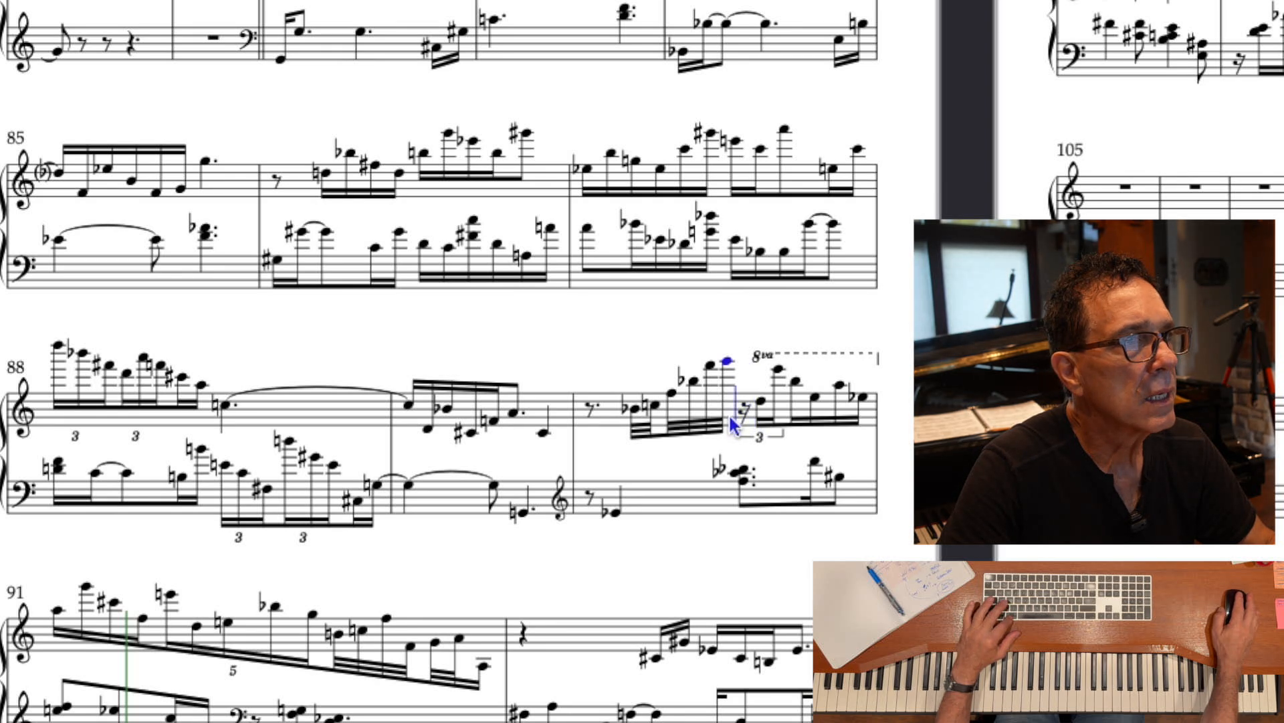
key(BackSpace)
key(BackSpace)
key(BackSpace)
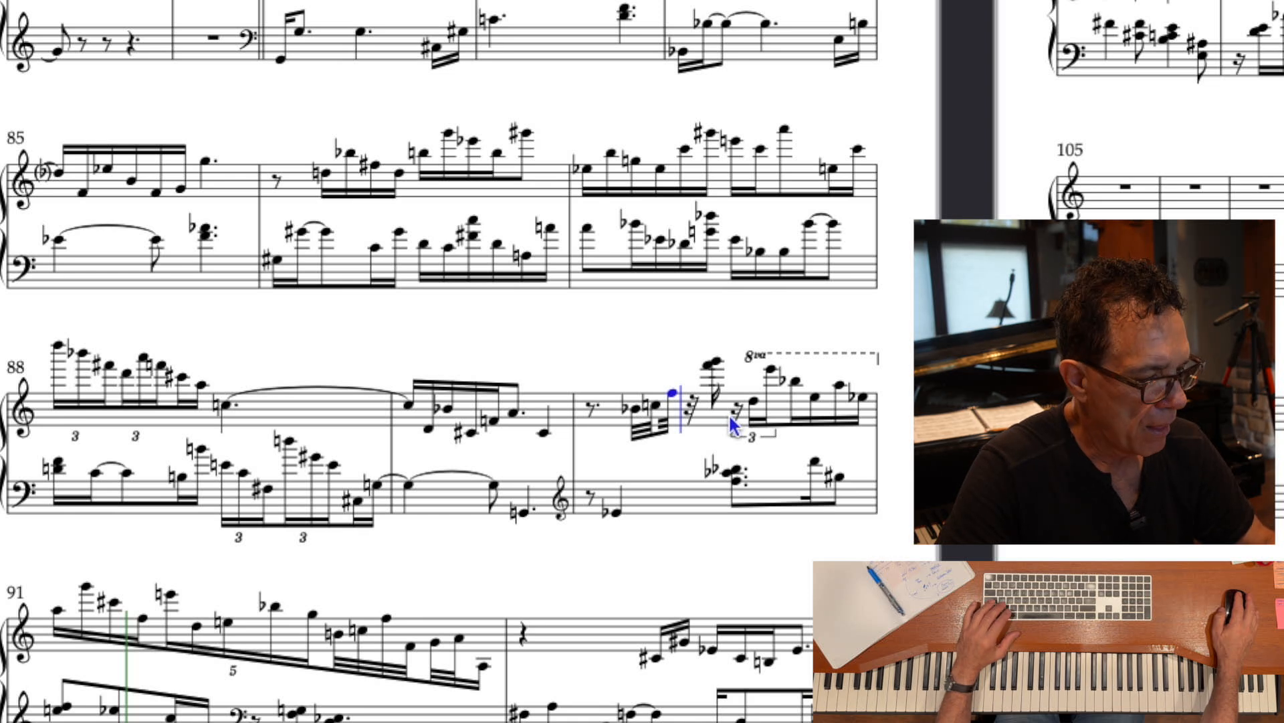
key(super+z)
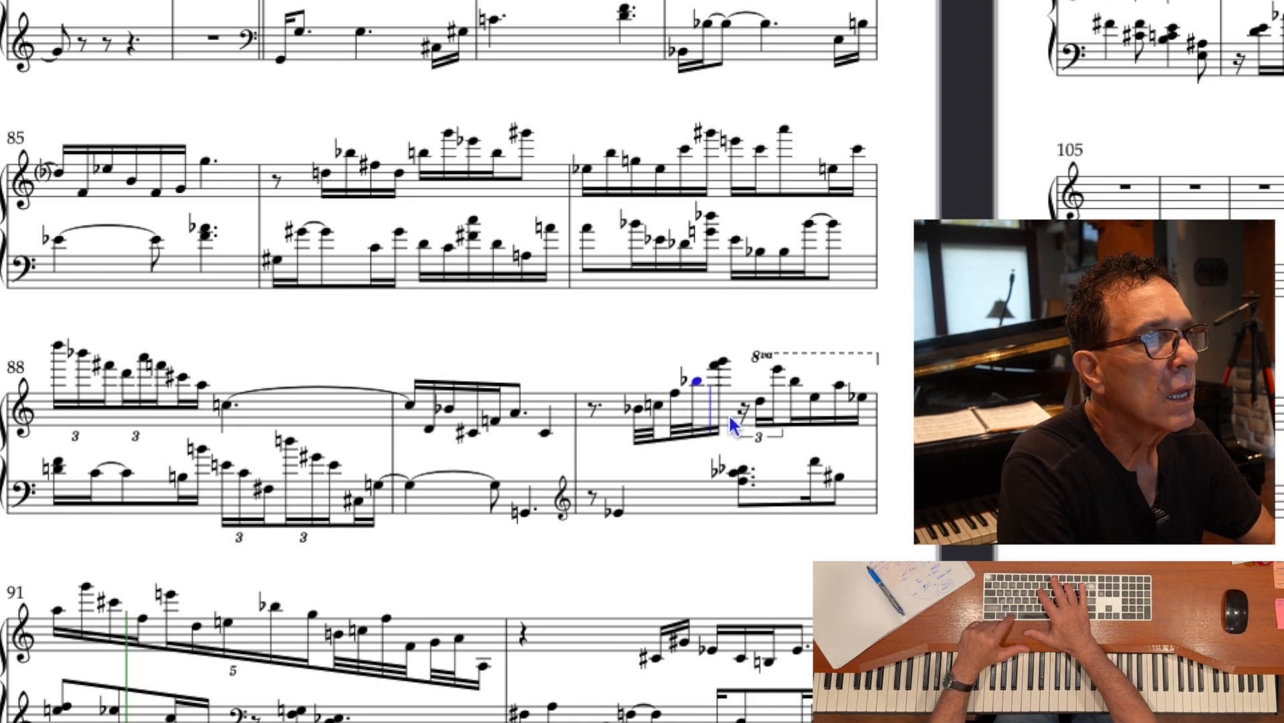
key(Escape)
key(Escape)
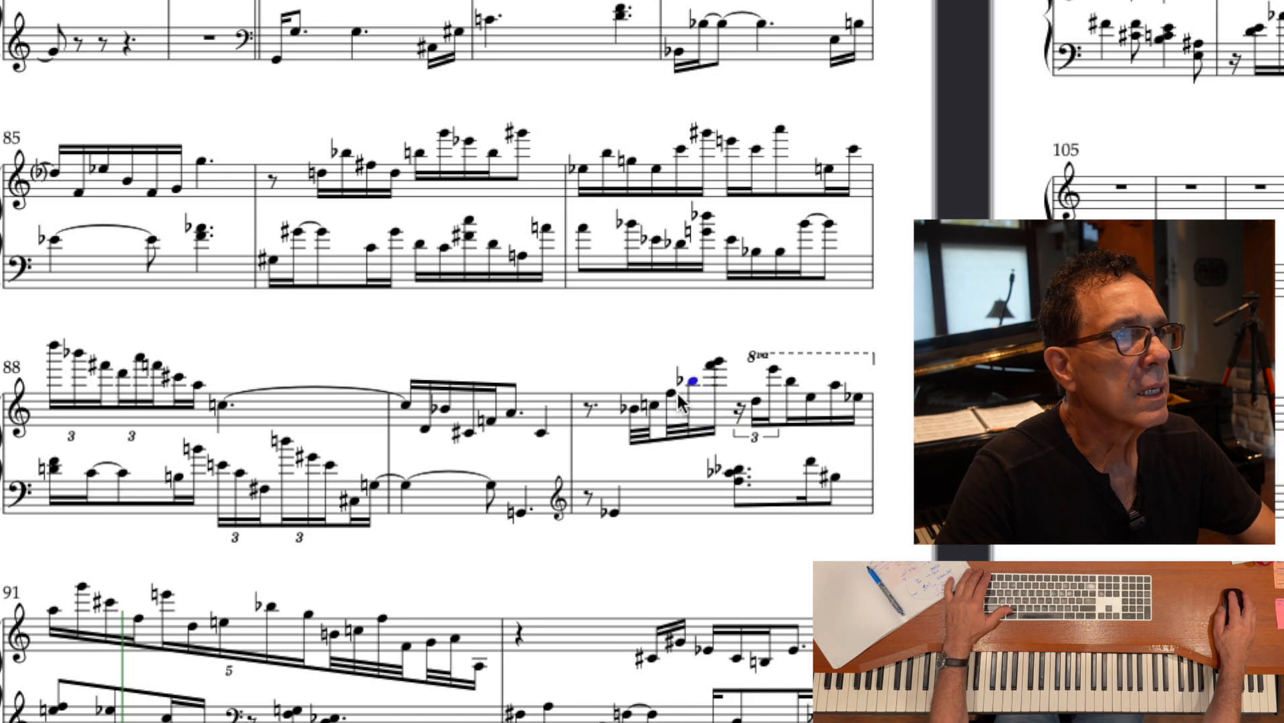
- Delete the G from the high F–G chord in measure 90's upper staff, leaving a single F
click(693, 382)
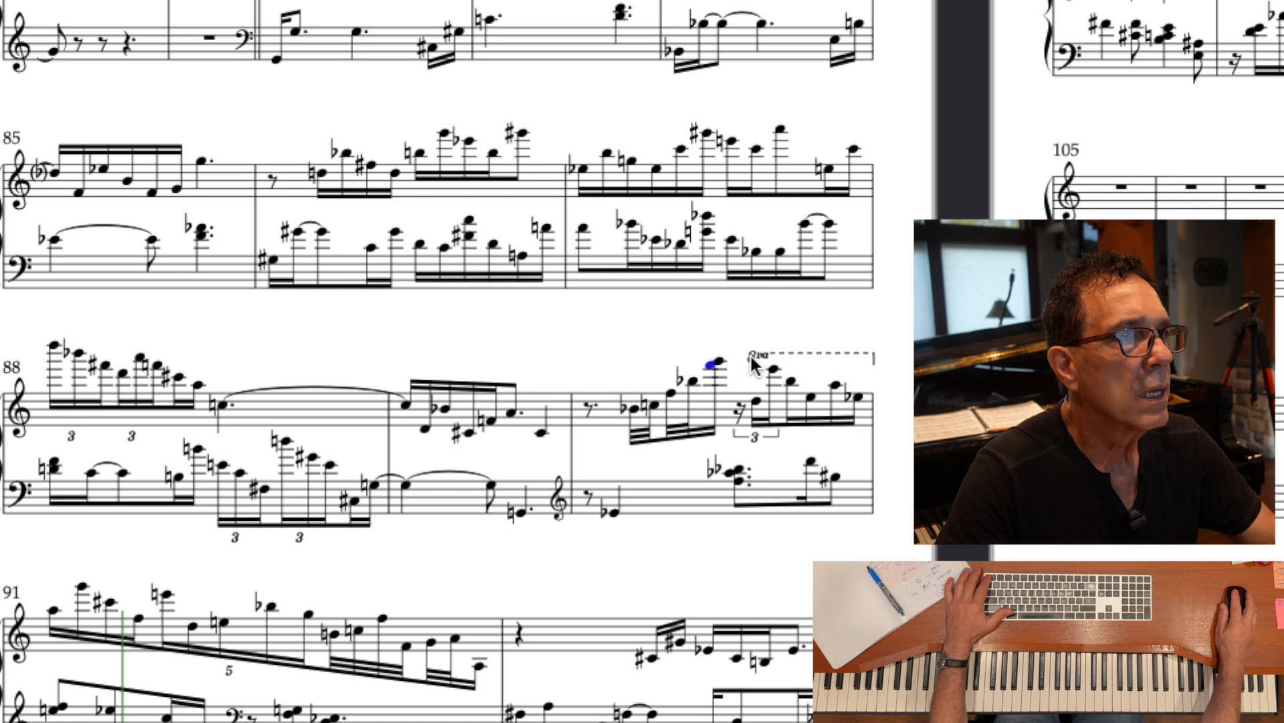
key(Escape)
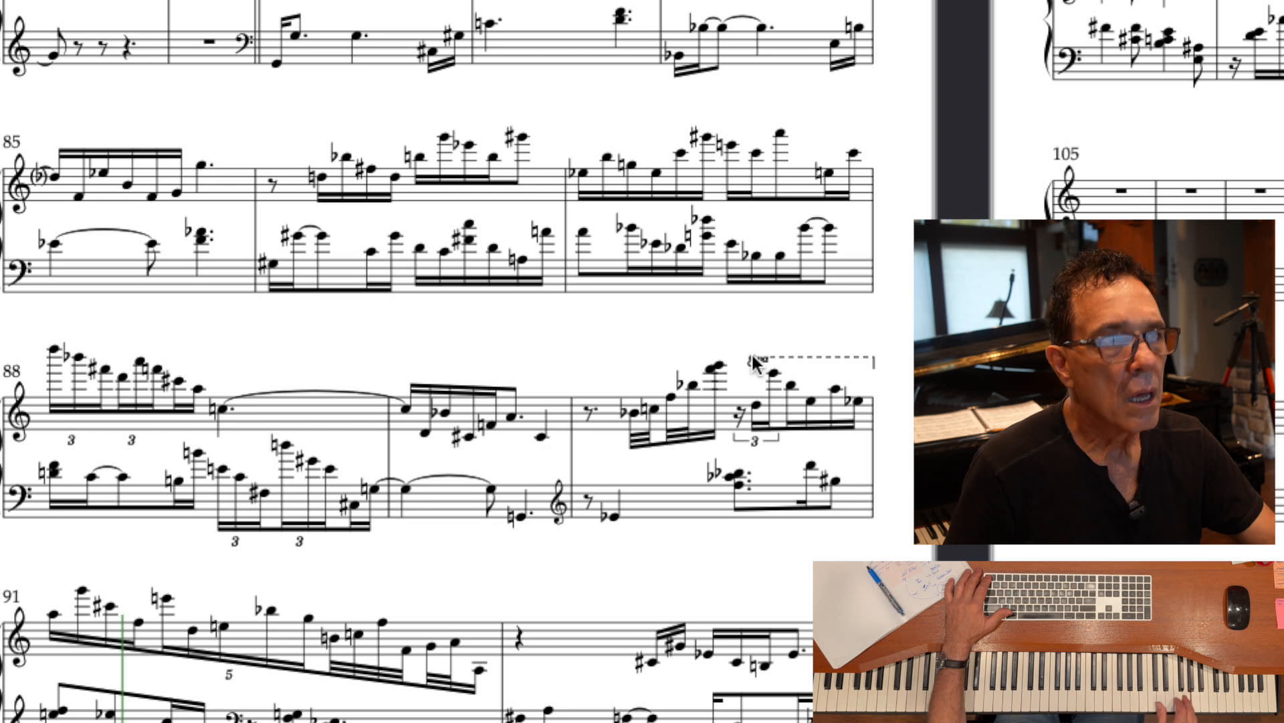
scroll(754, 363, down, 1)
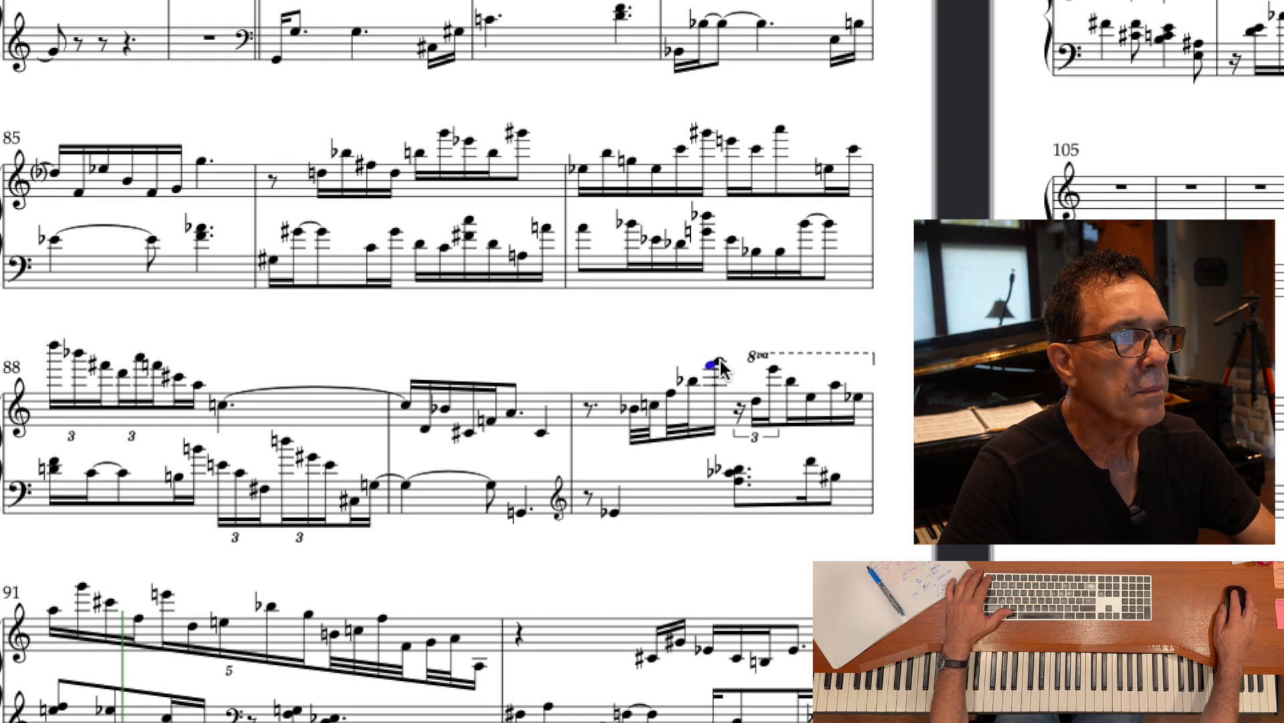
click(720, 361)
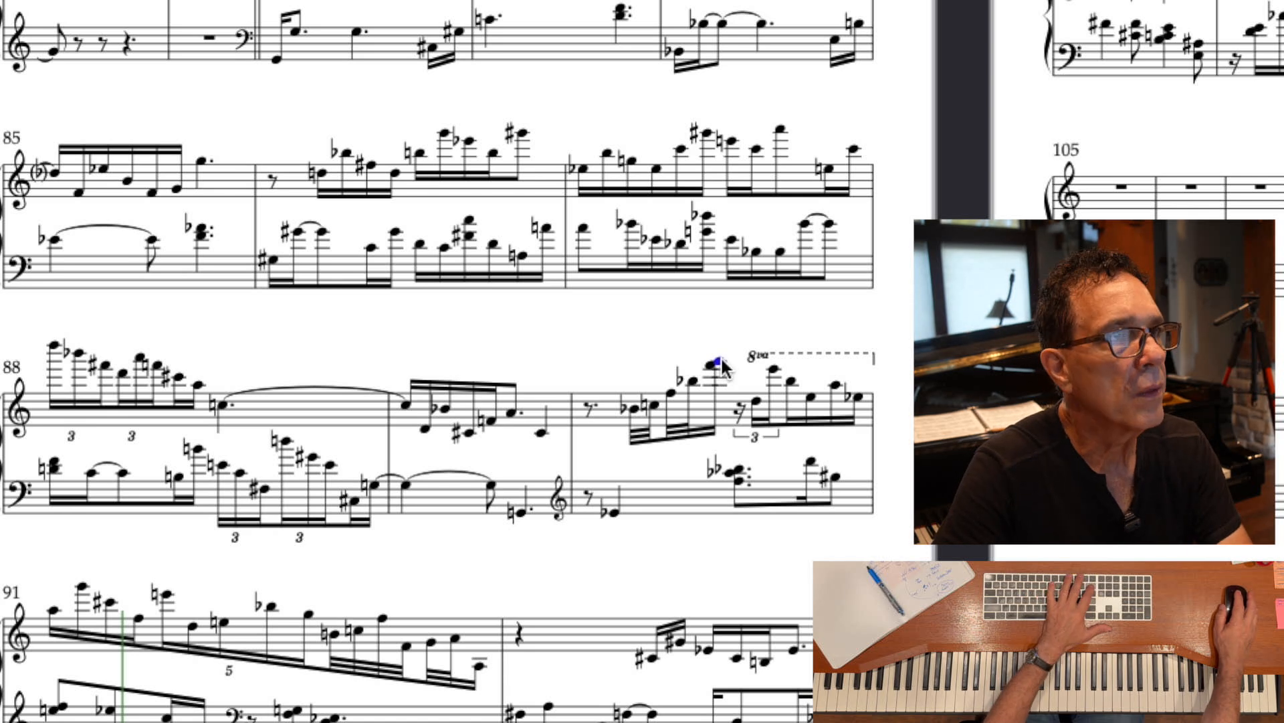
scroll(726, 367, right, 1)
key(Delete)
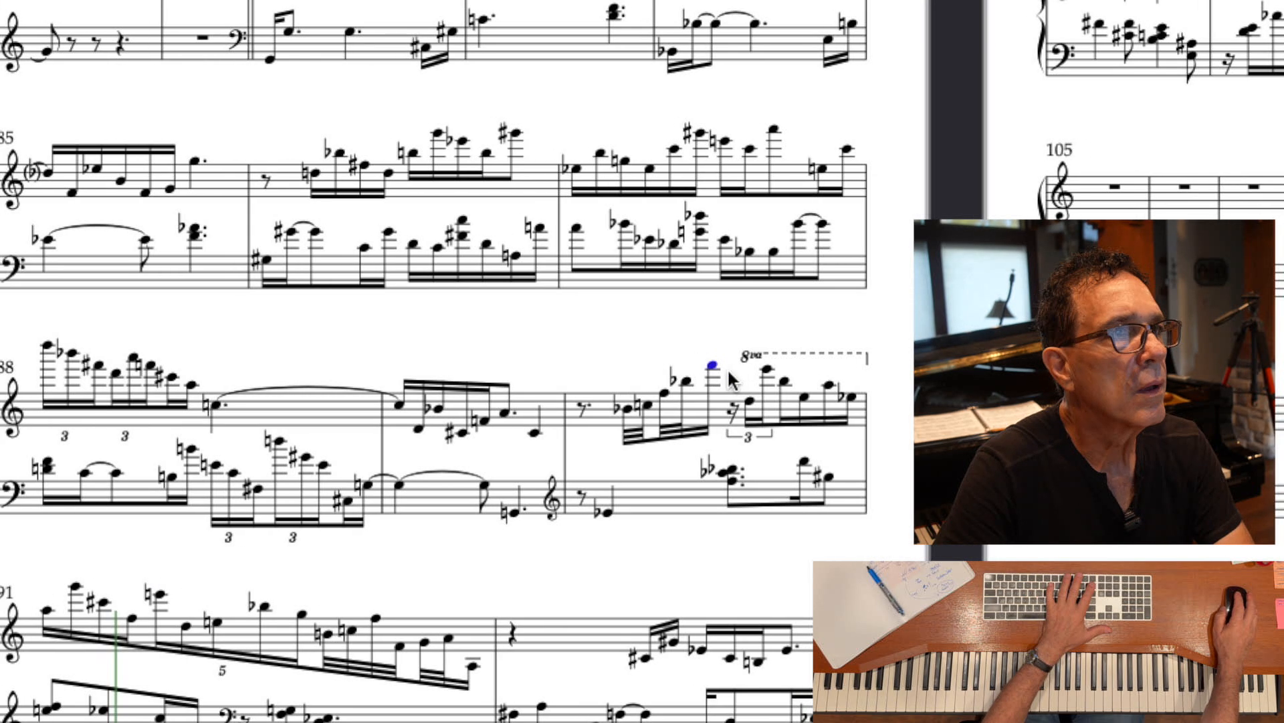
- Enter a high G on the rest that opens the triplet in measure 90's upper staff
click(731, 407)
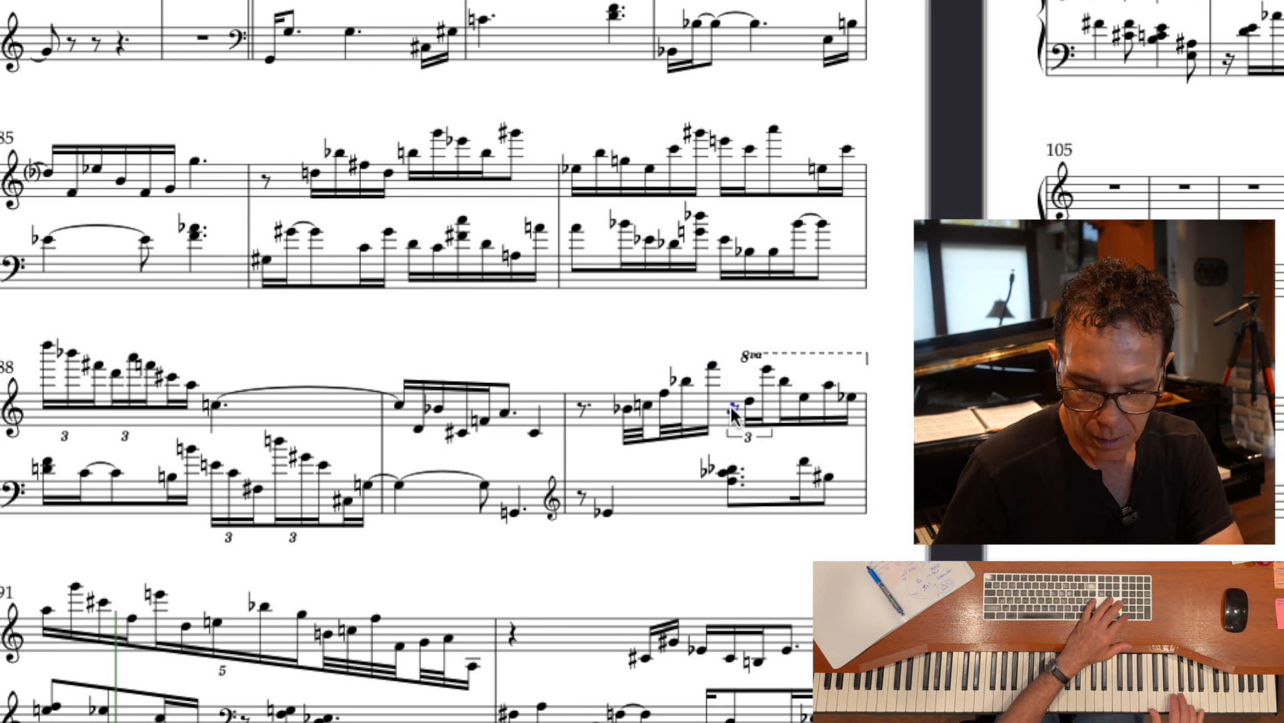
key(g)
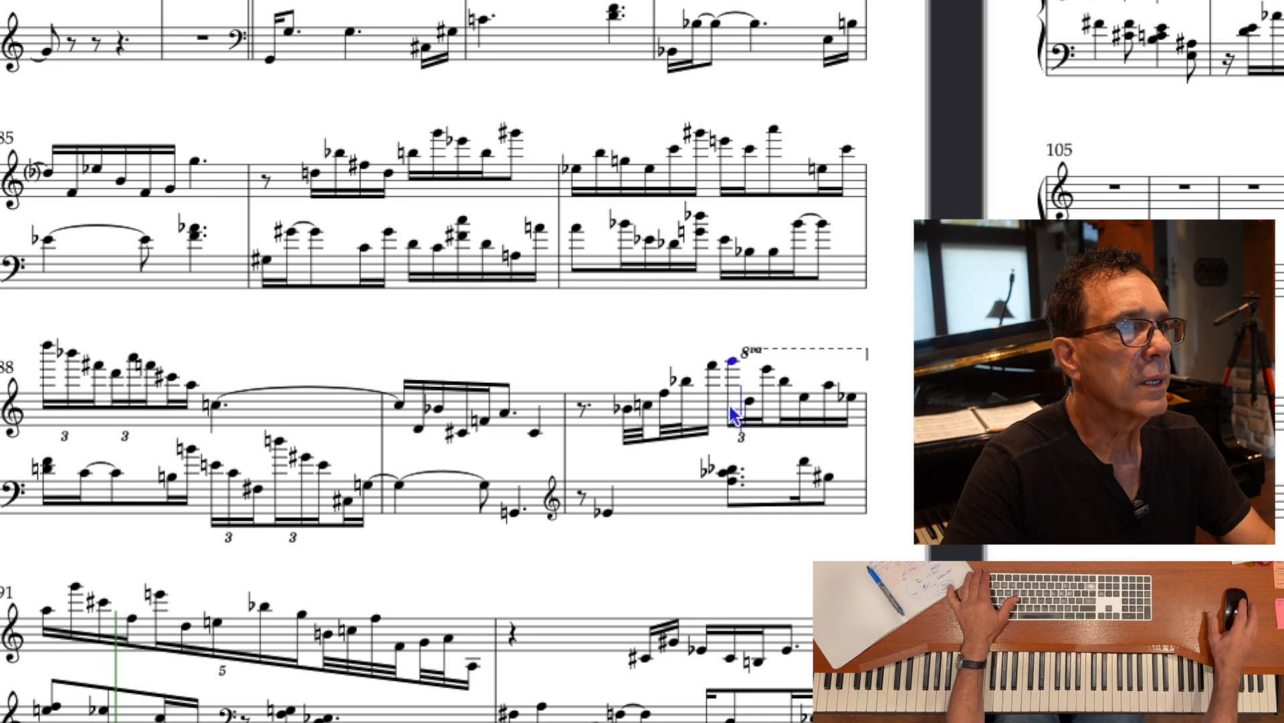
key(Escape)
key(Escape)
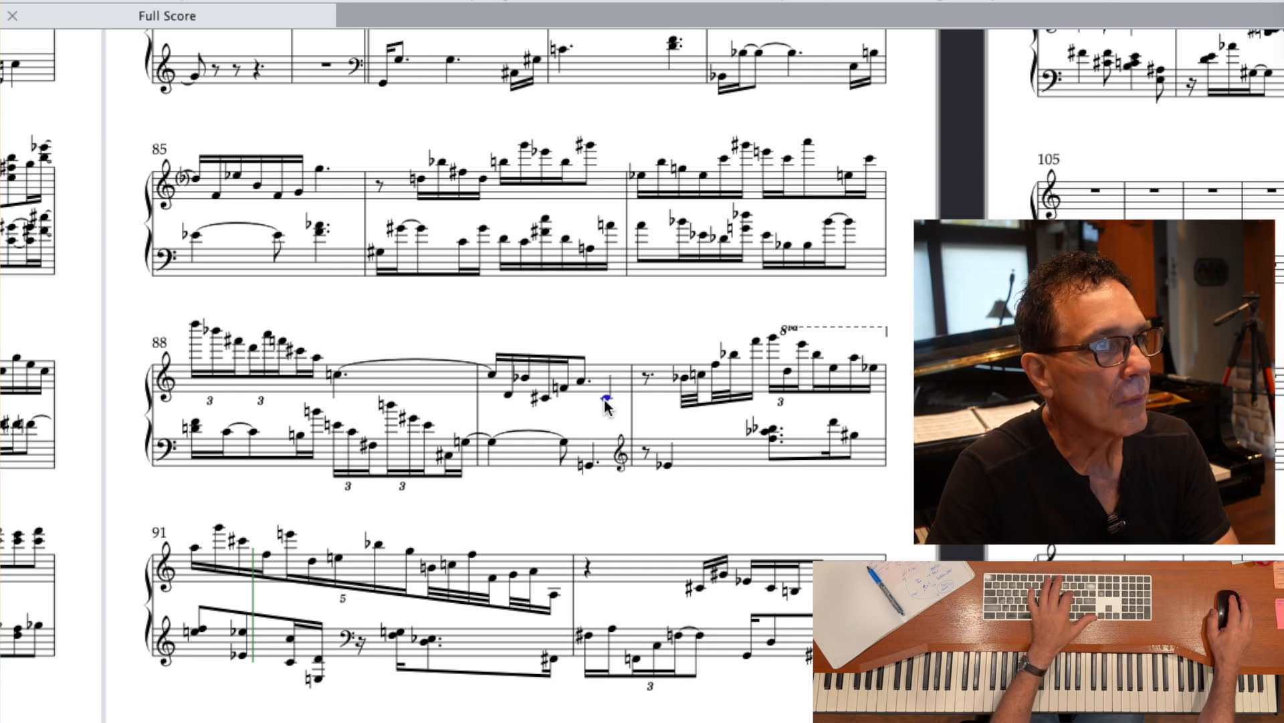
- Play back from the last upper-staff C in measure 89 into measure 92
key(p)
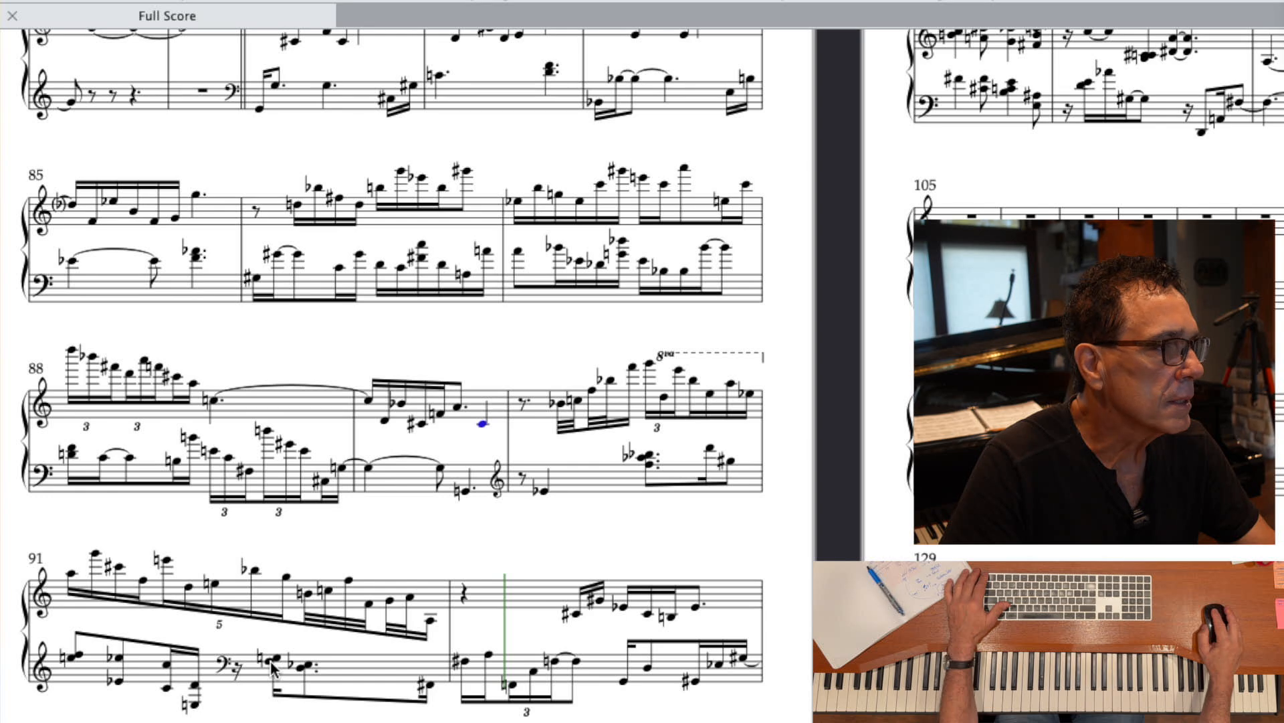
drag(270, 660, 320, 657)
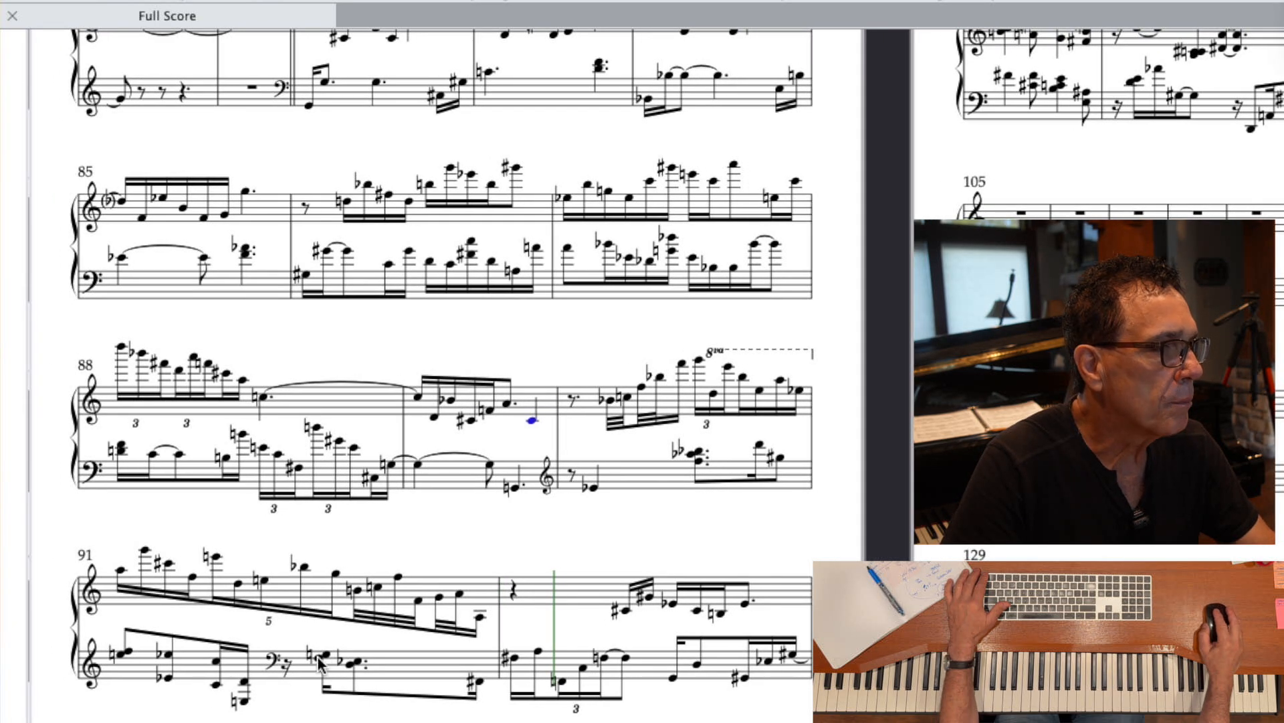
scroll(321, 656, down, 1)
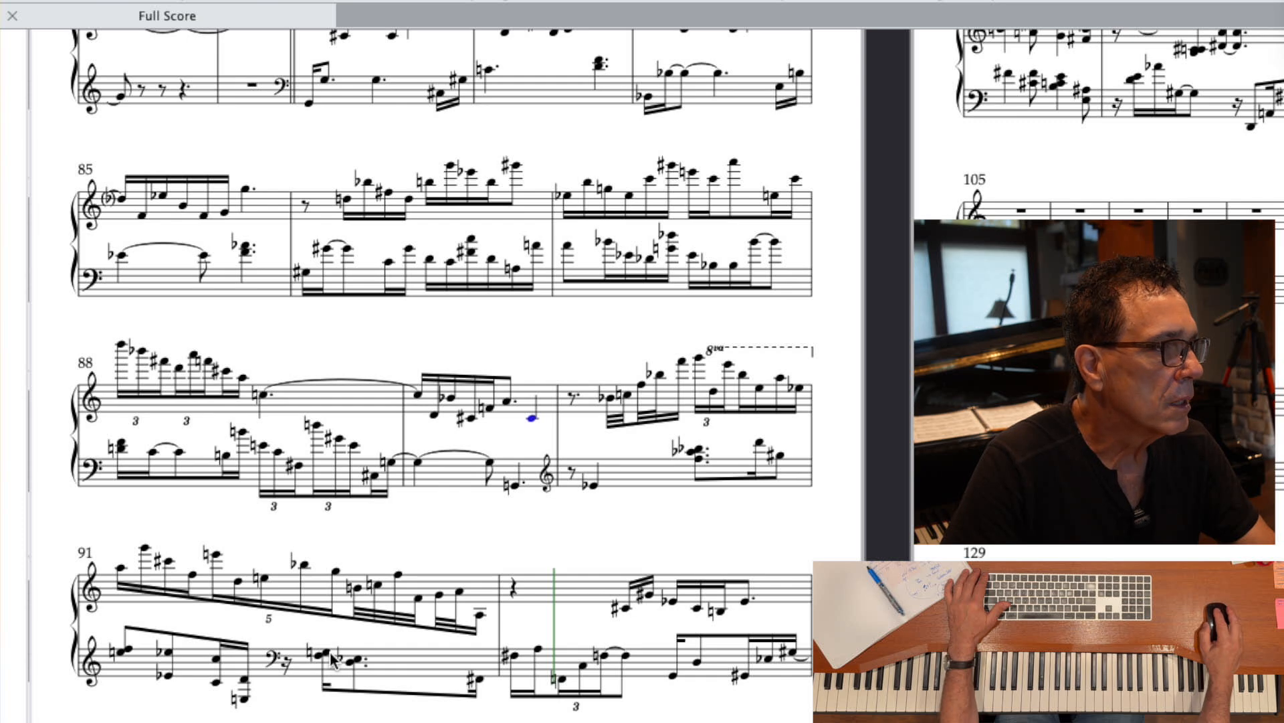
- Revoice the chord after the rest in measure 91's lower staff as G-natural over a low F
scroll(330, 651, right, 1)
click(318, 653)
click(310, 659)
key(Escape)
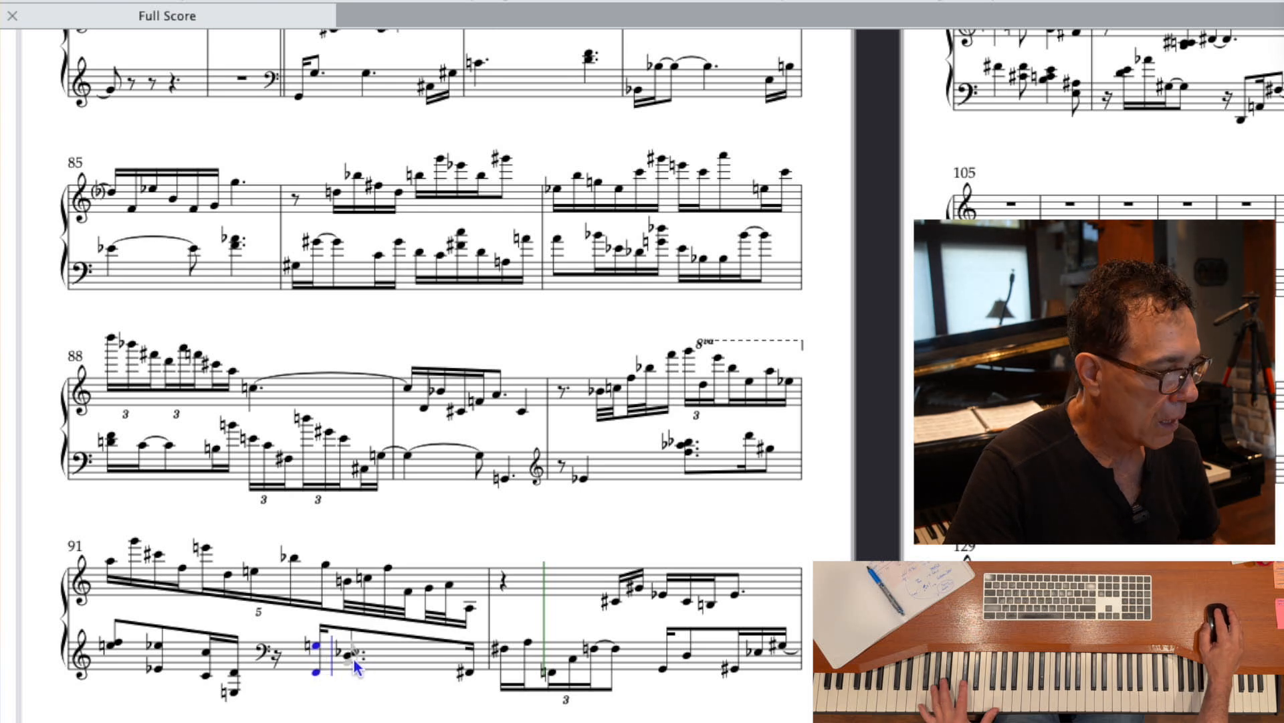
key(Escape)
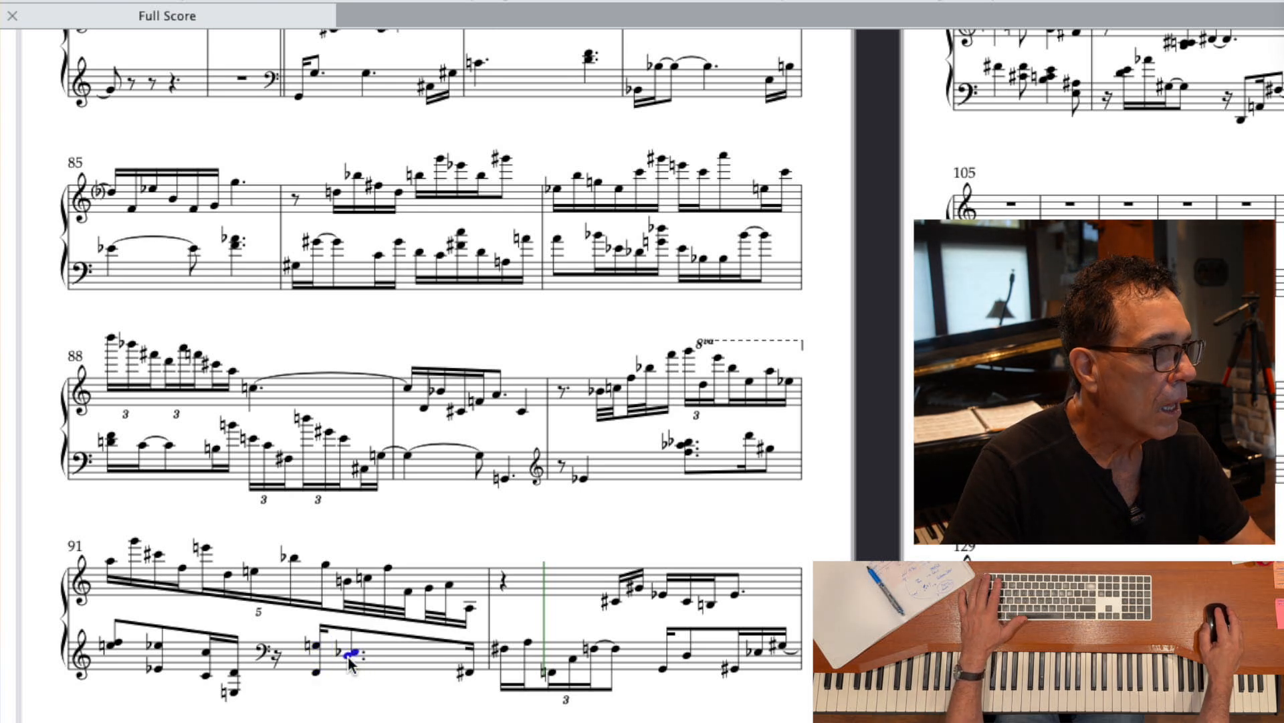
- Try to re-enter the D of the D–E-flat chord in measure 91's lower staff
key(Escape)
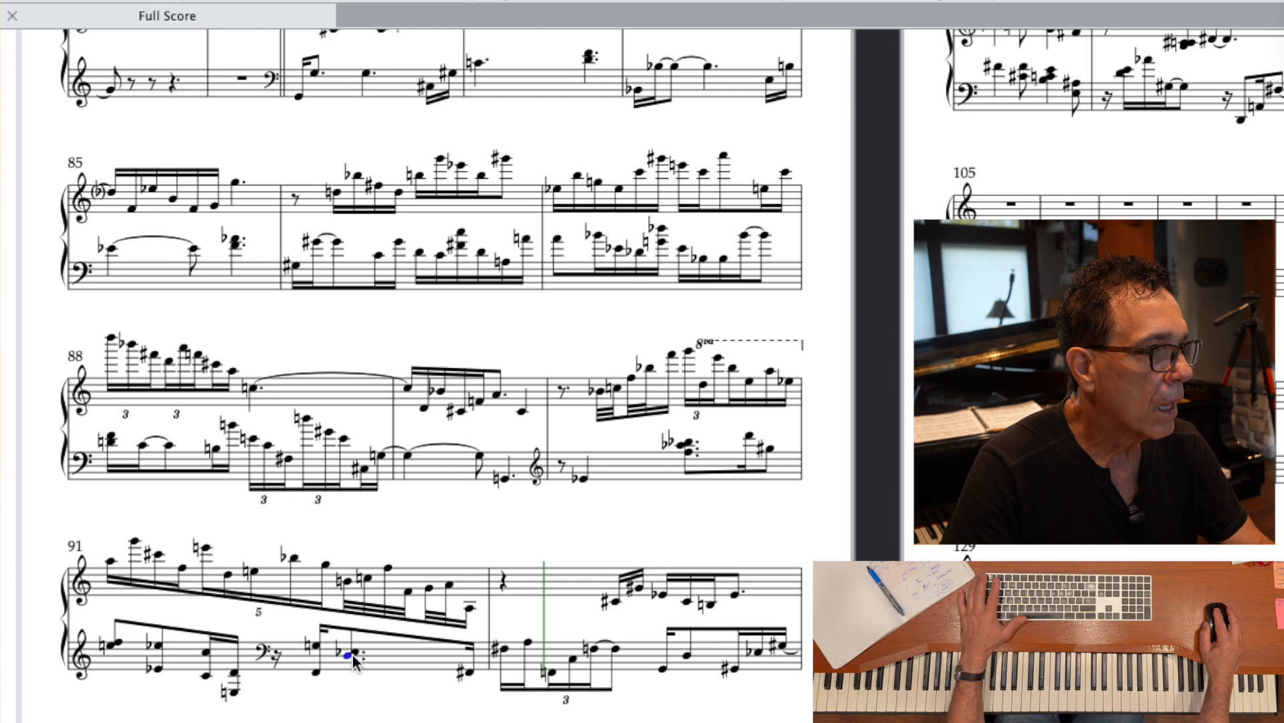
key(n)
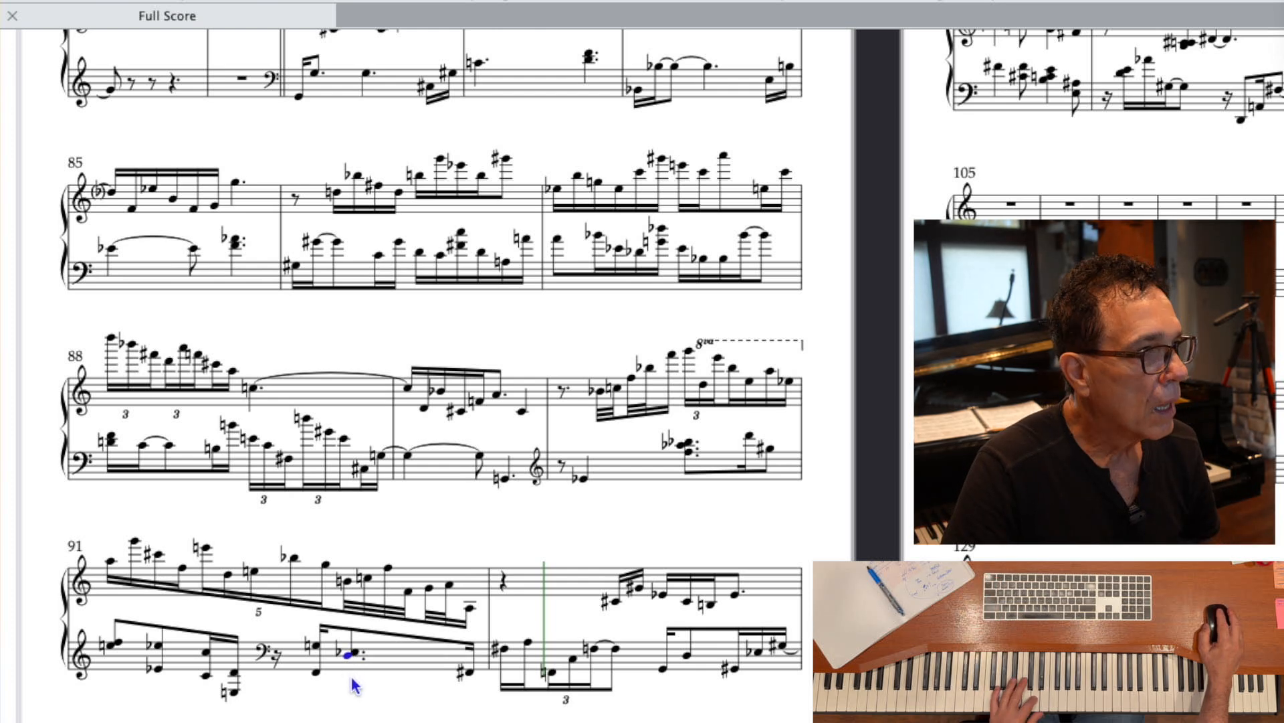
key(super+z)
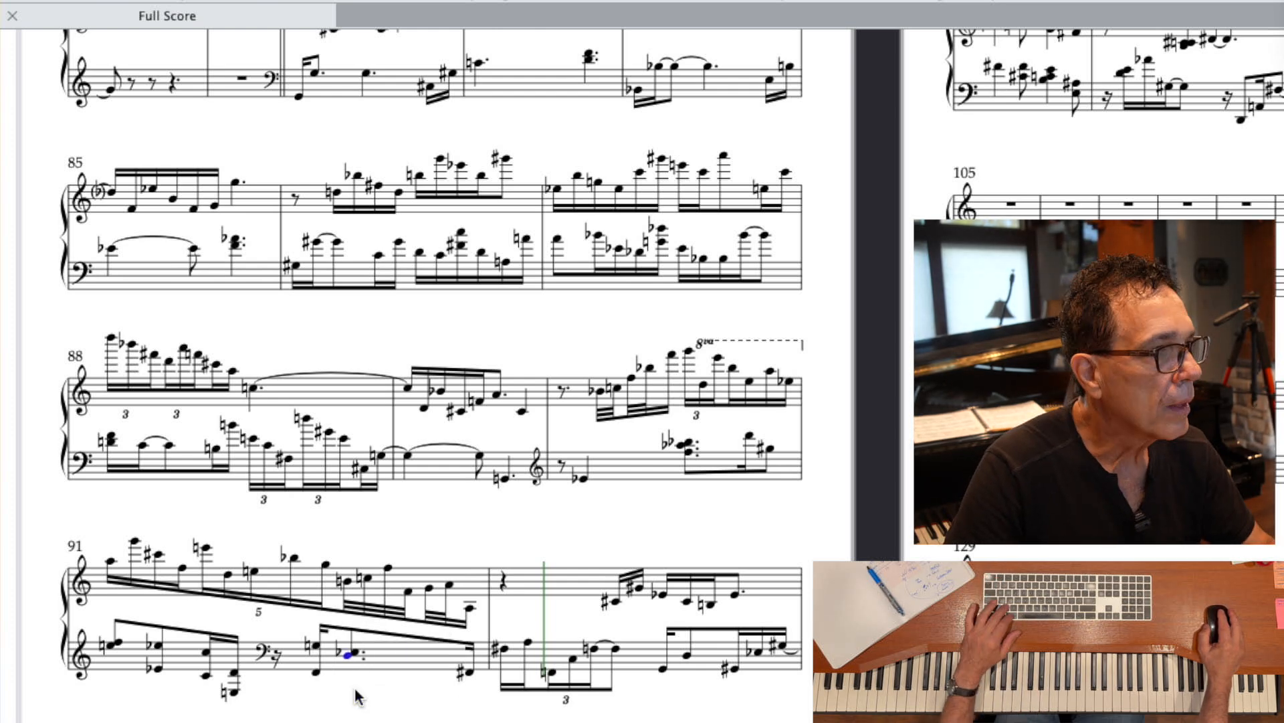
- Change the lower note of the two-note E-flat chord in measure 91's lower staff to B-flat
scroll(353, 681, right, 1)
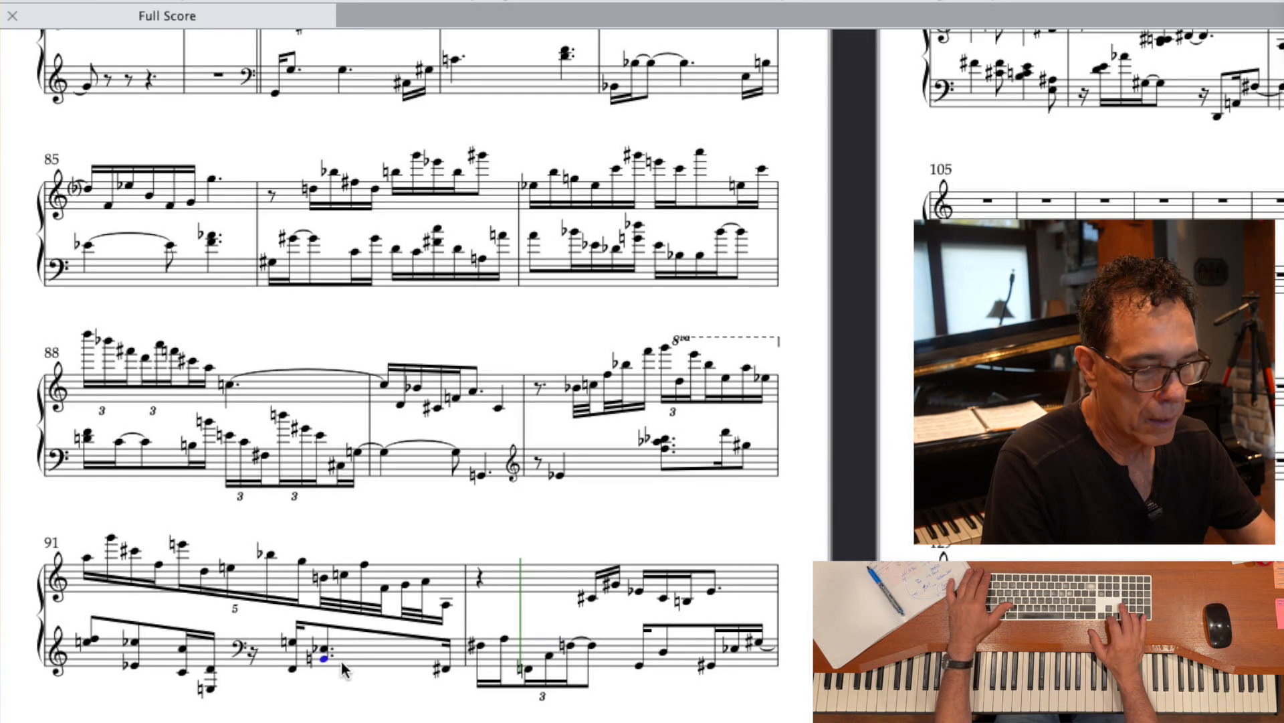
key(Down)
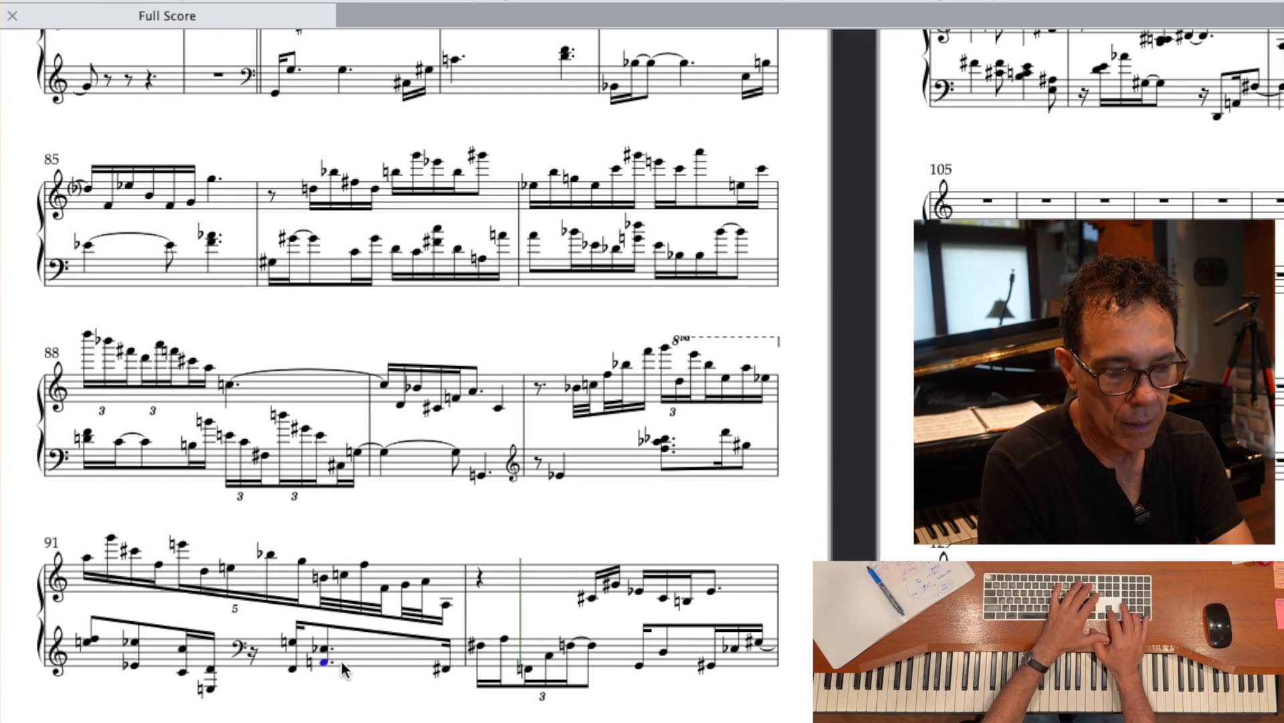
key(Up)
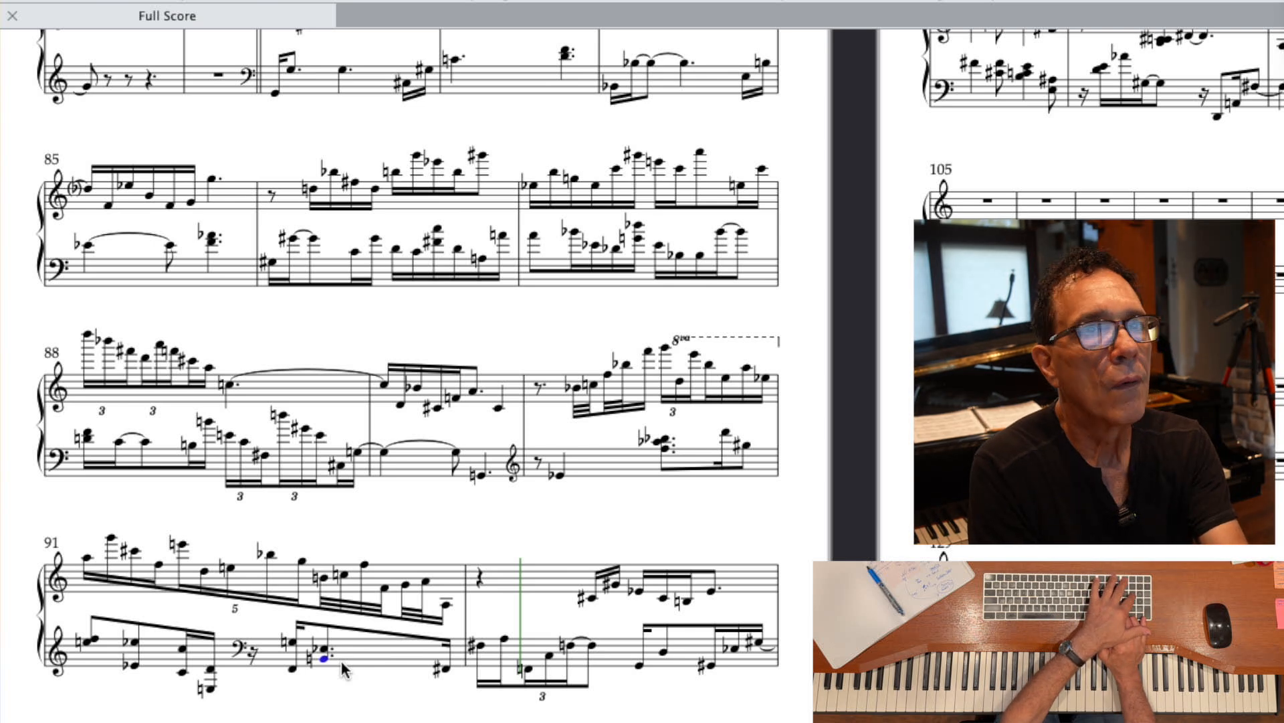
key(9)
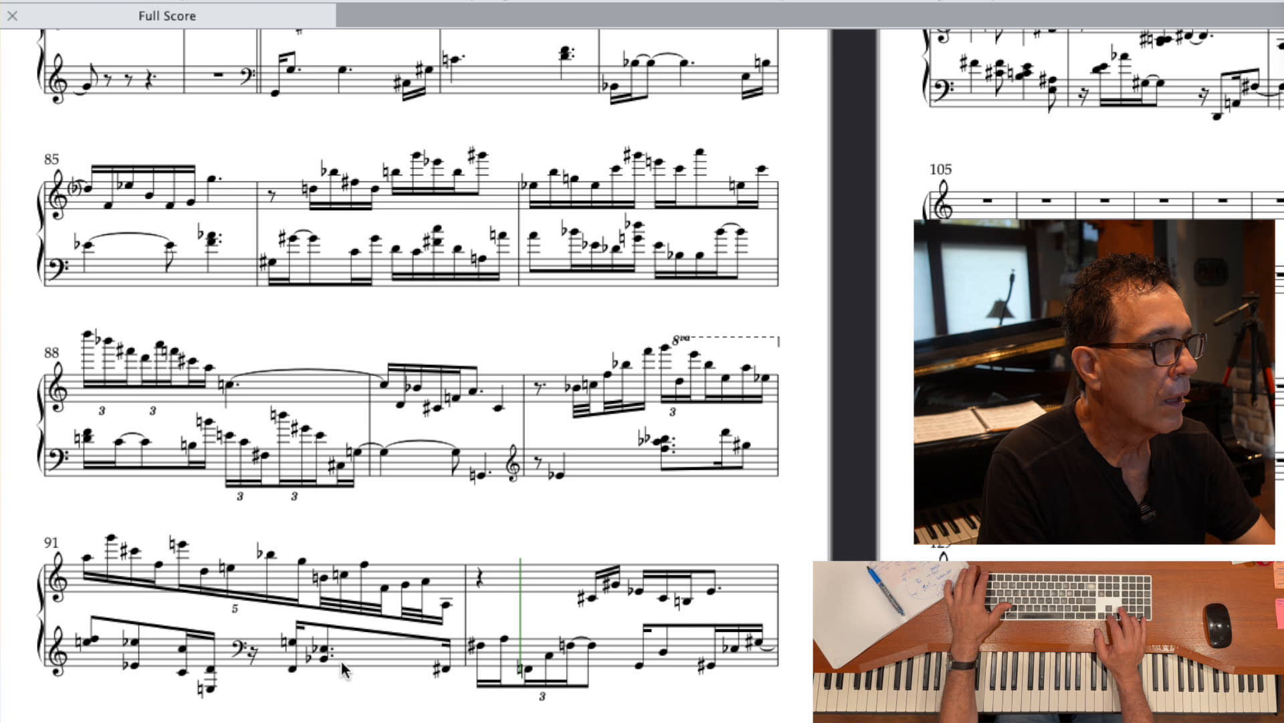
- Audition the chords in measure 91's lower staff, including the opening one
click(323, 661)
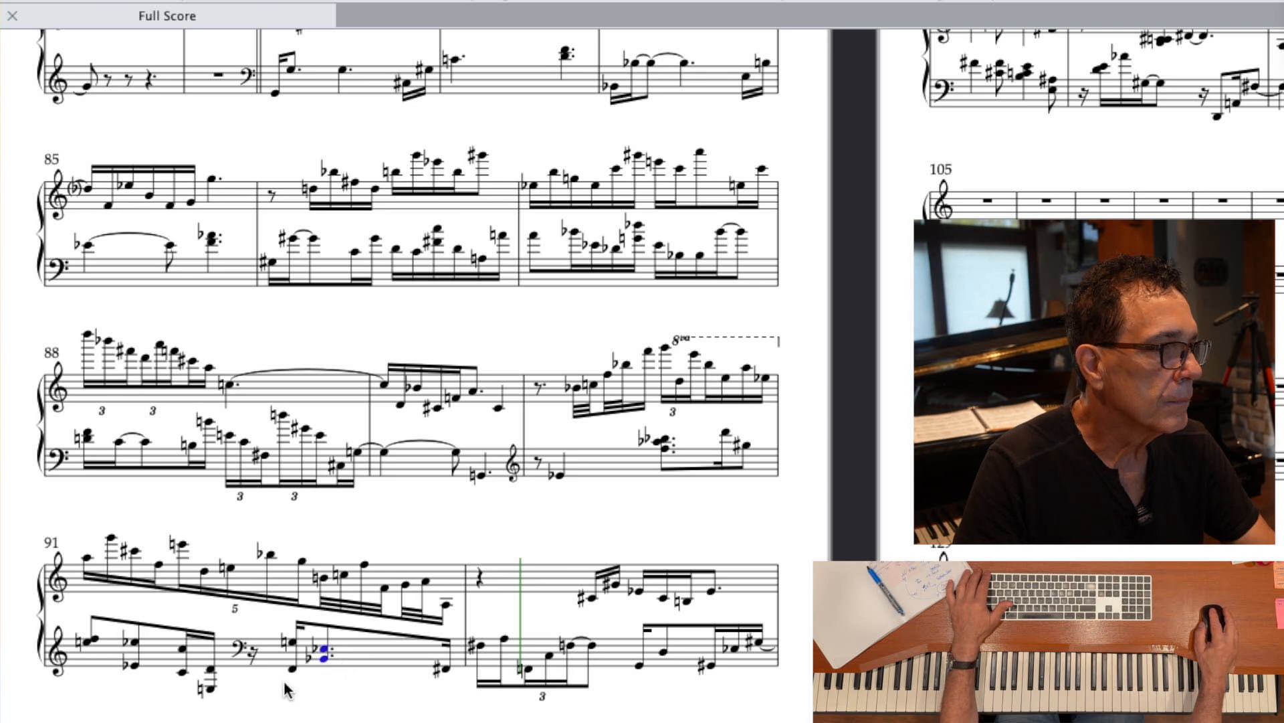
double_click(293, 669)
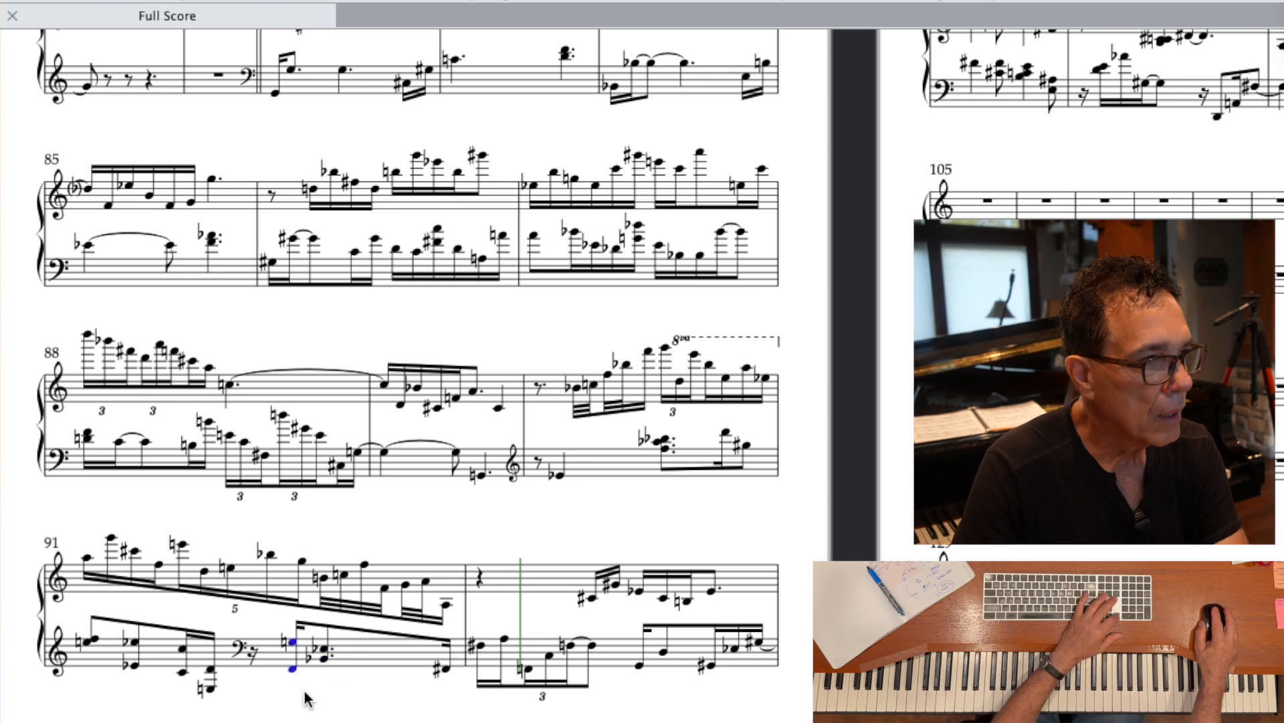
key(Right)
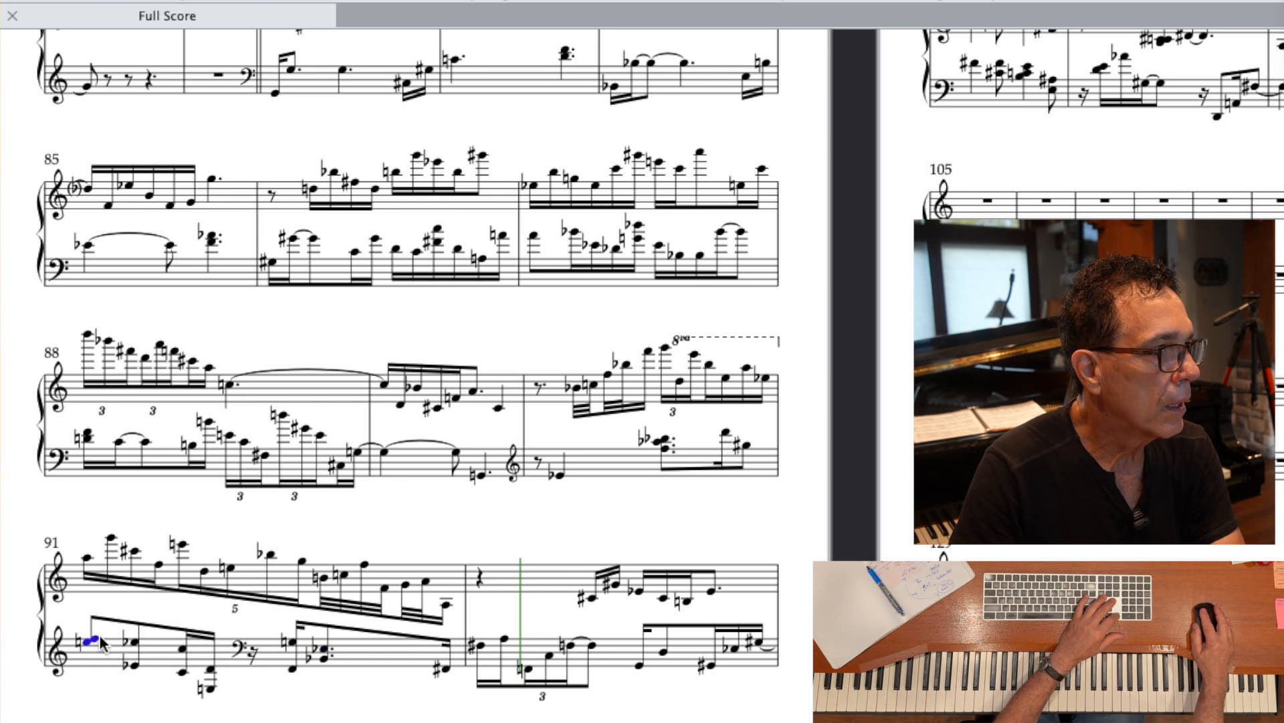
click(96, 640)
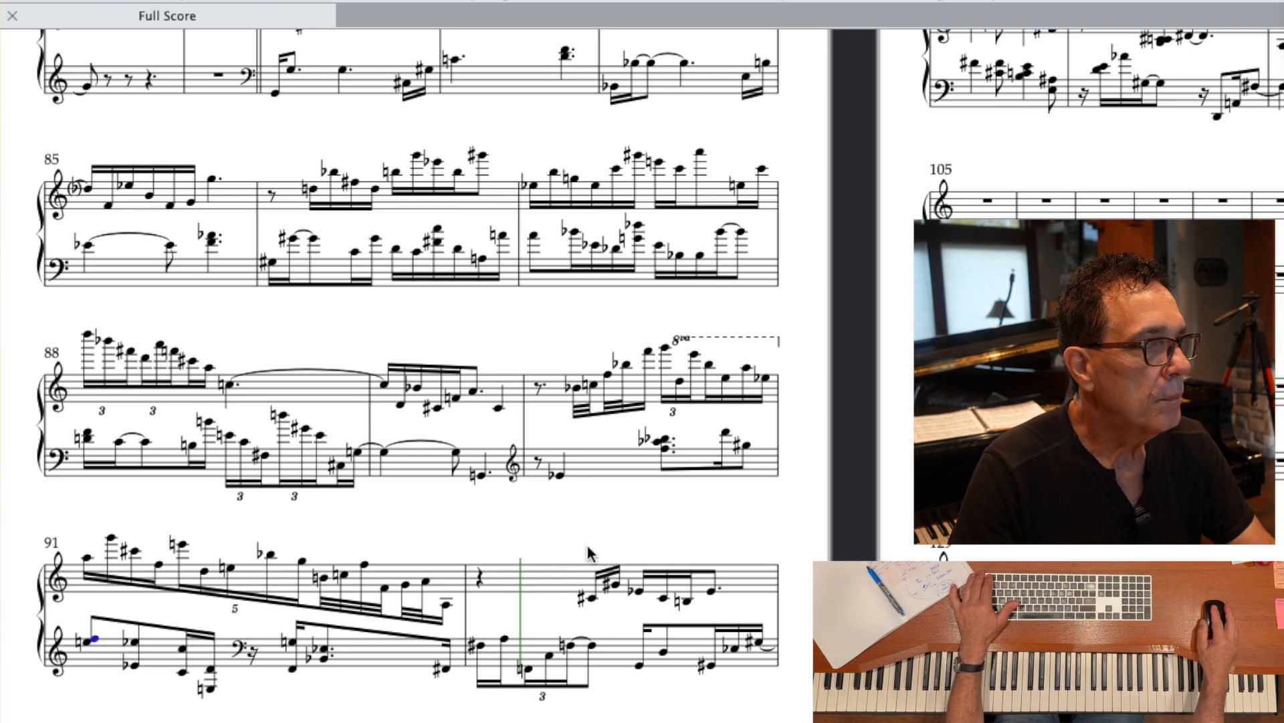
- Play back from the last lower-staff G-sharp in measure 90 into measure 95
click(744, 446)
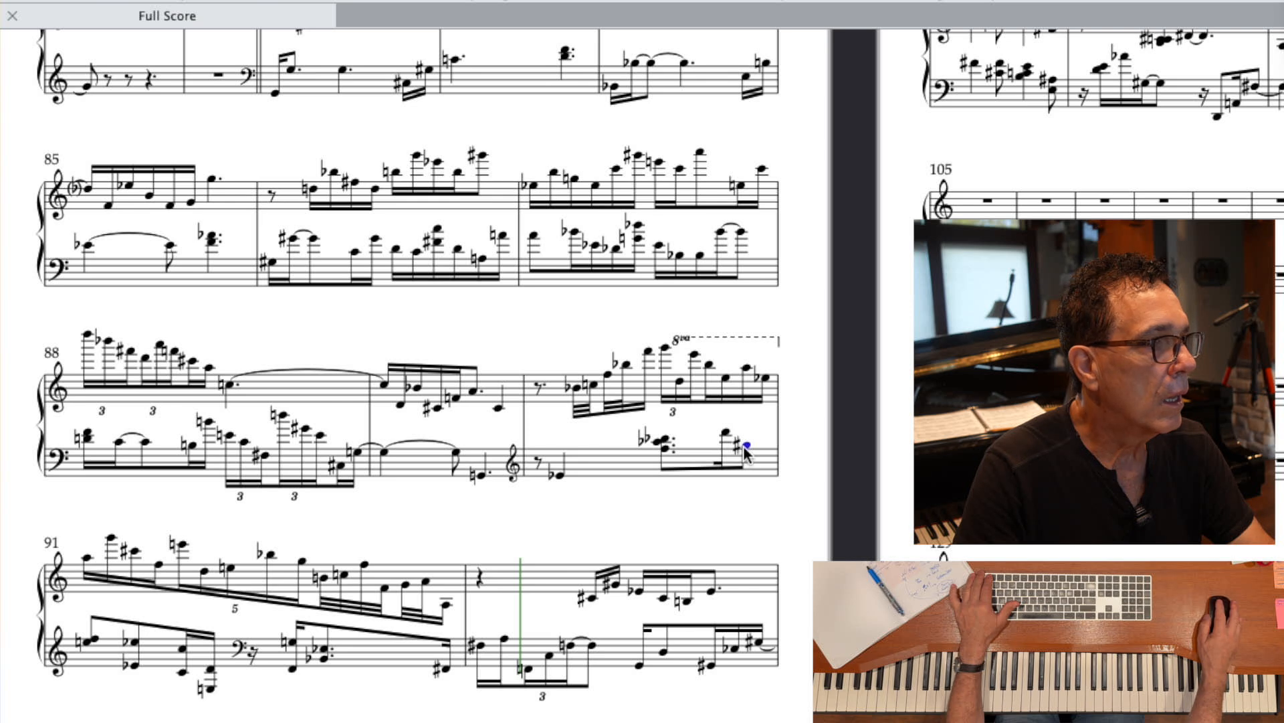
key(p)
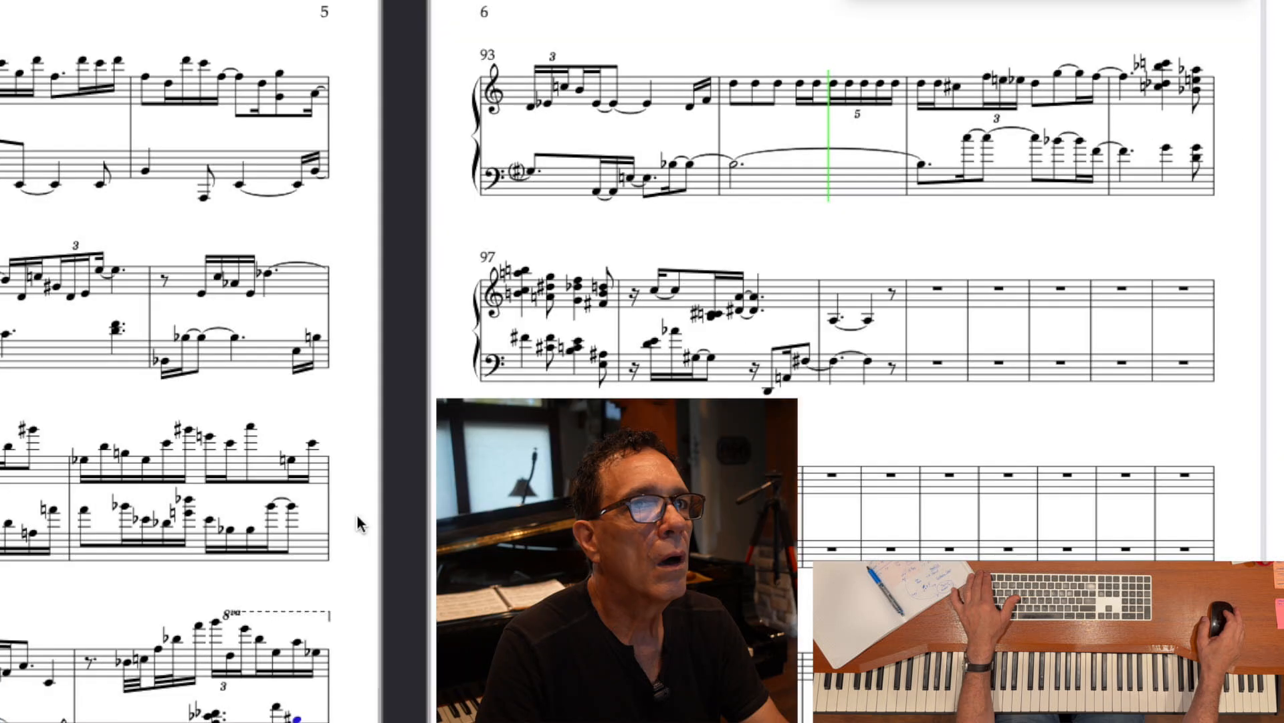
key(super+alt+k)
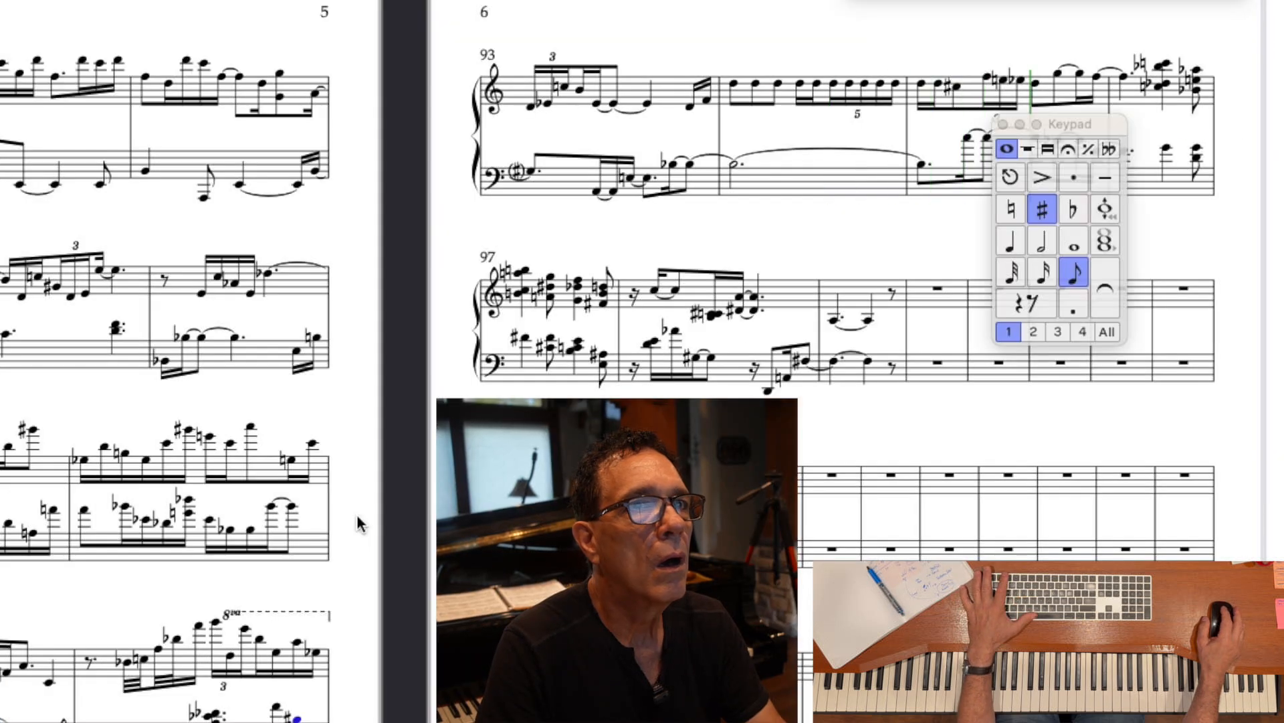
- Replace the two opening sixteenth Ds in measure 95's upper staff with a sixteenth-note triplet of three Ds
scroll(873, 98, right, 3)
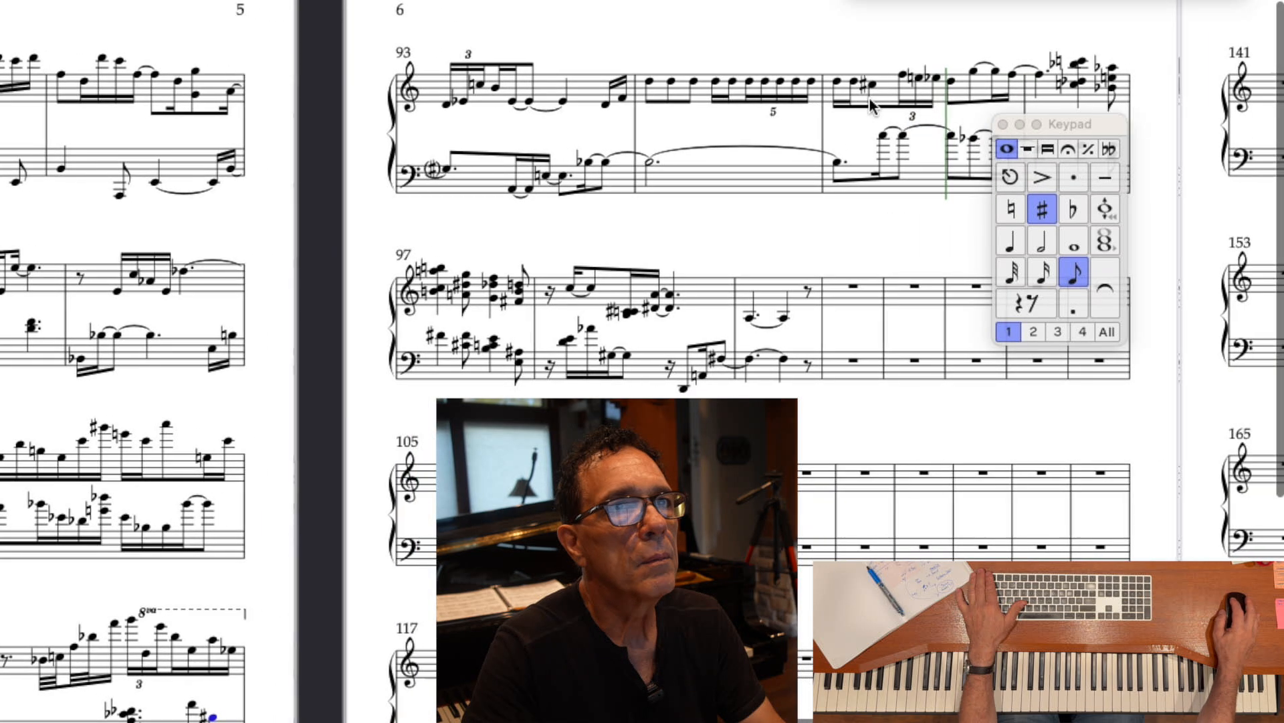
scroll(851, 92, right, 1)
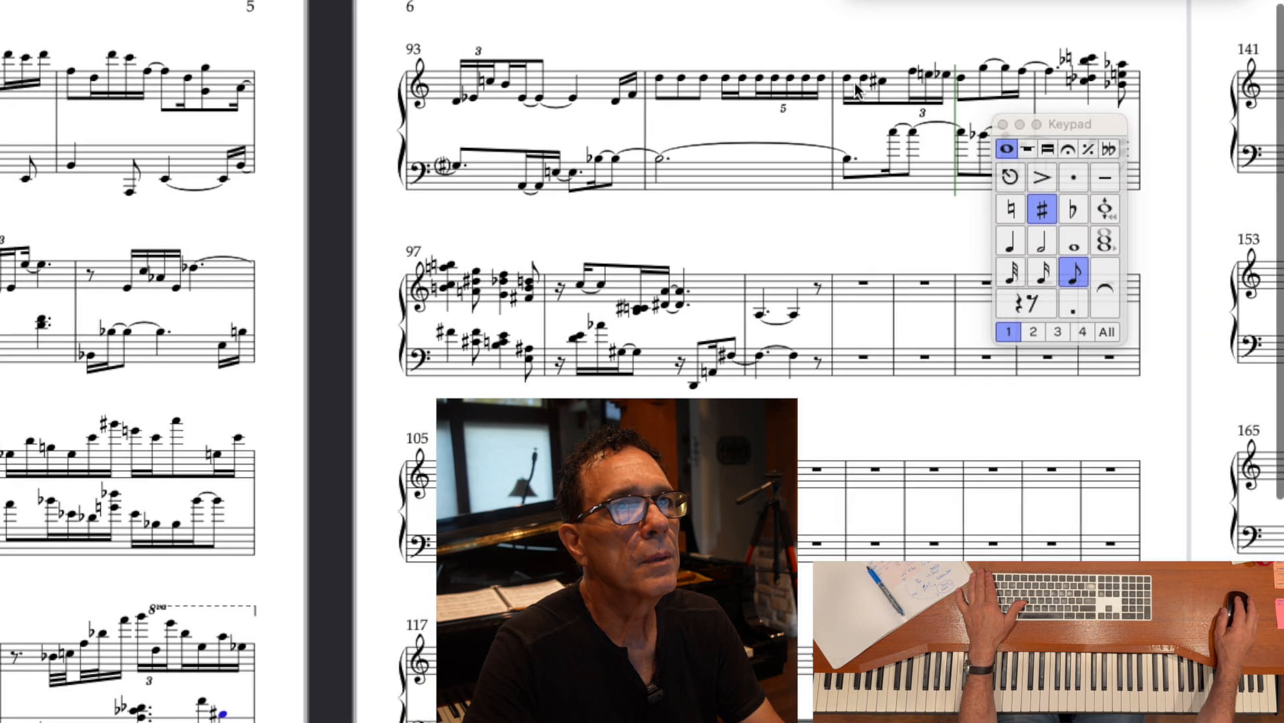
click(844, 74)
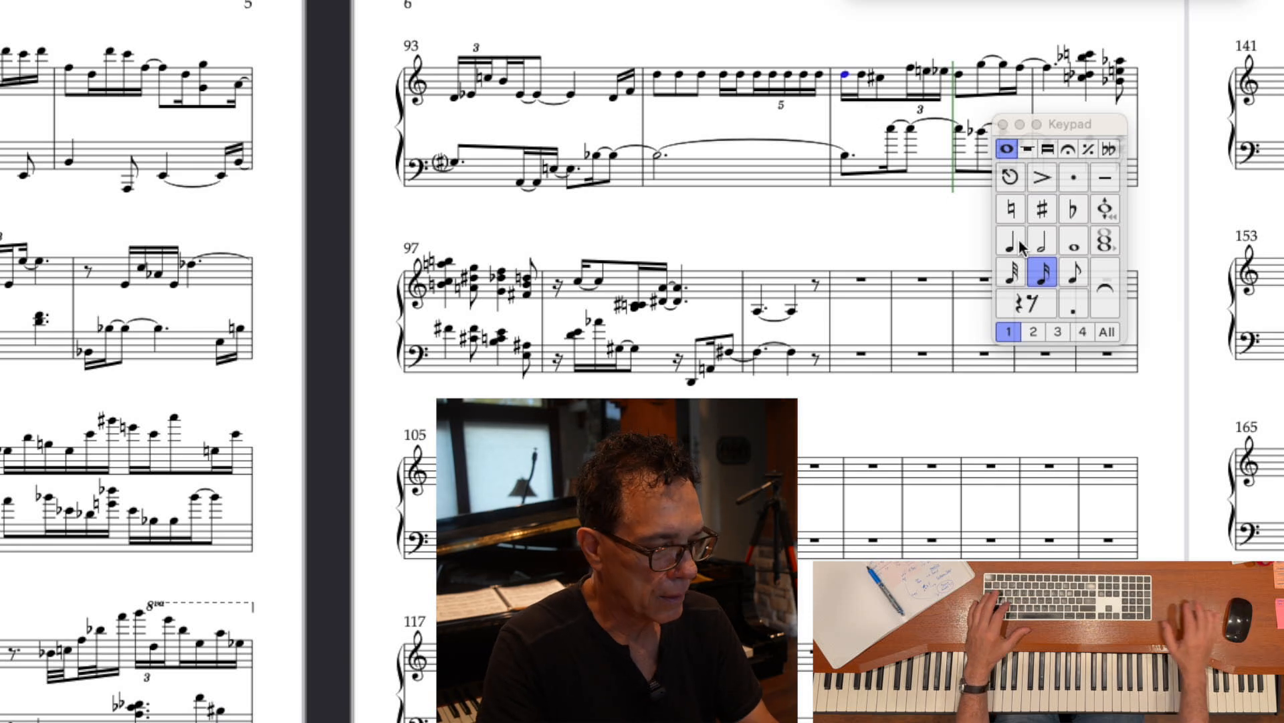
key(super+3)
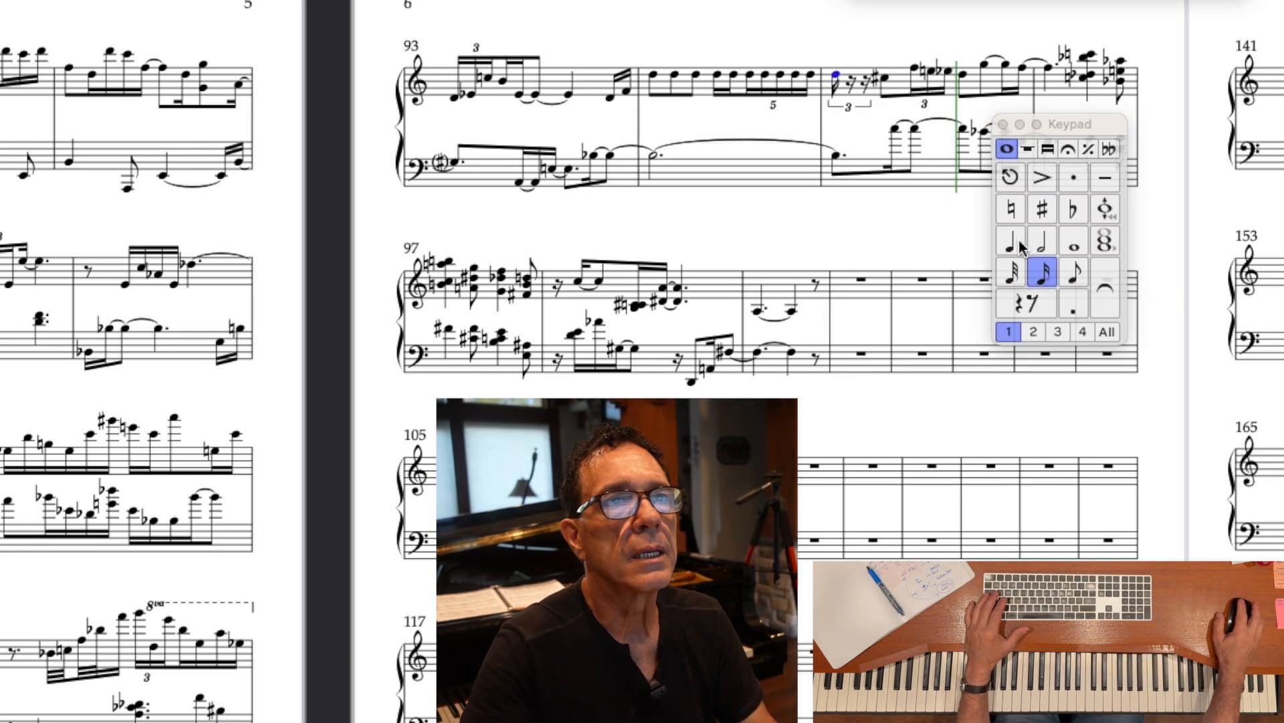
key(n)
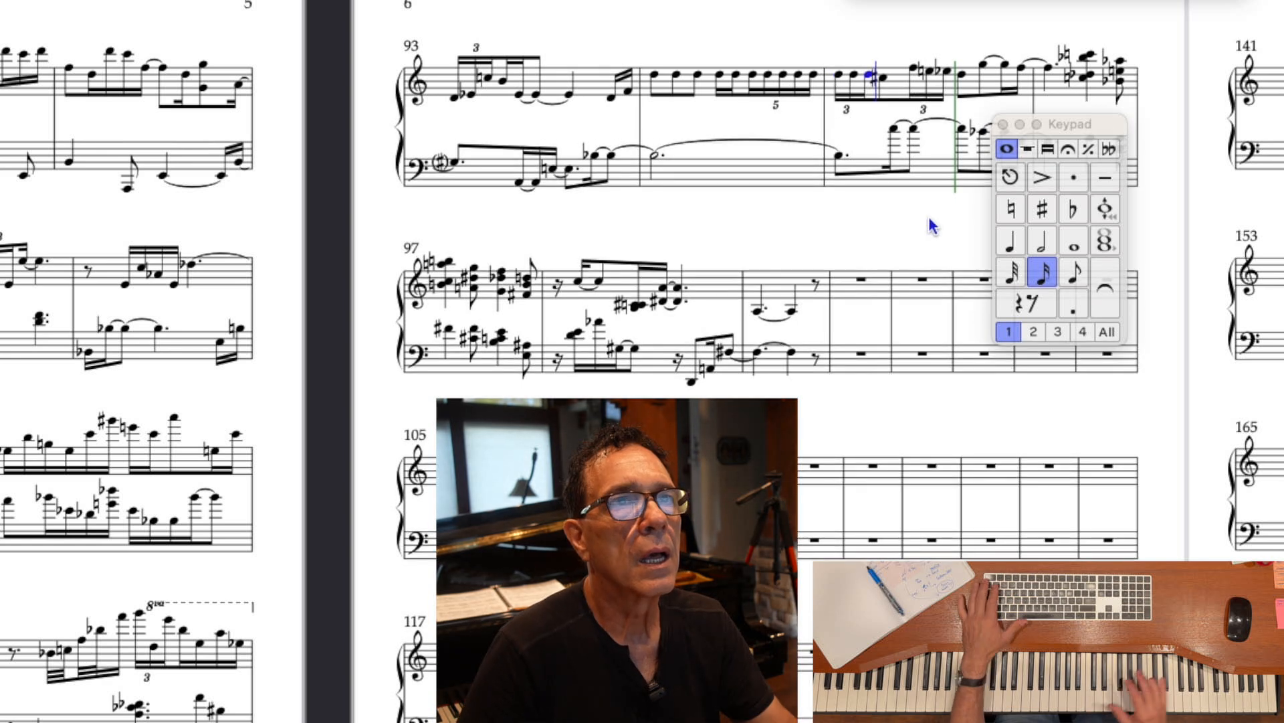
key(Escape)
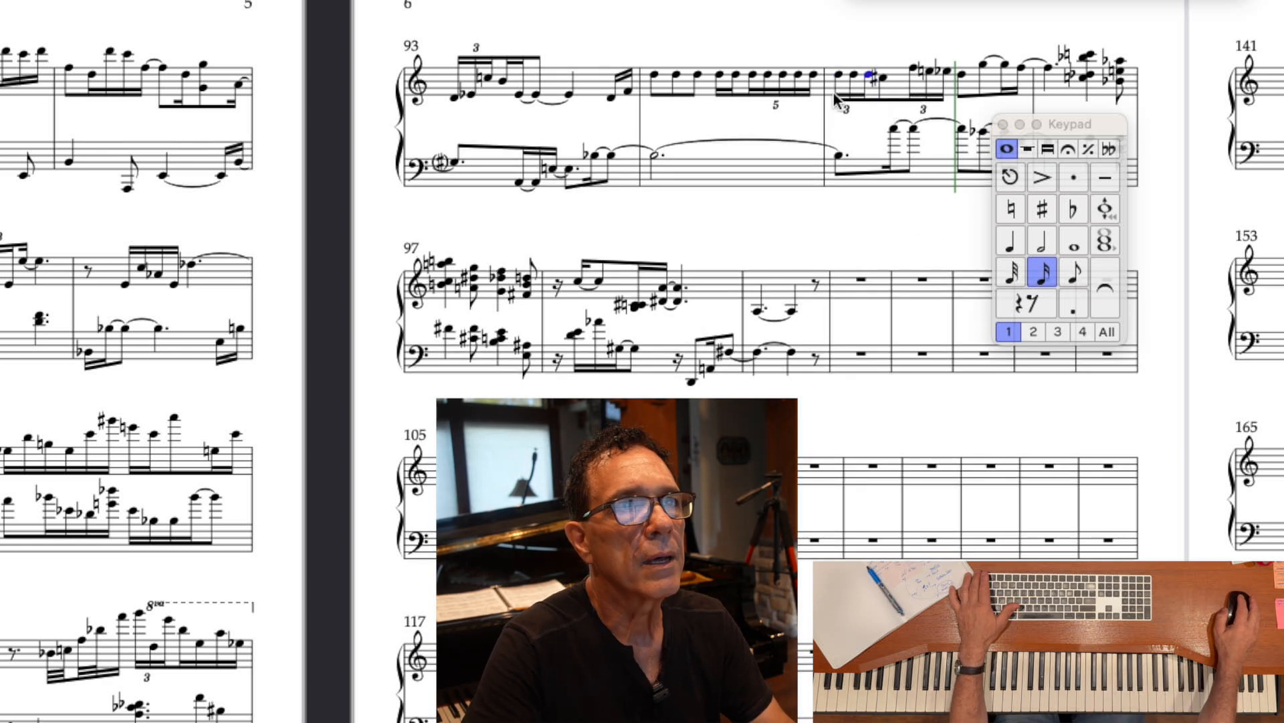
- Shift the C-sharp after the new triplet in measure 95 slightly away from the preceding D
click(886, 77)
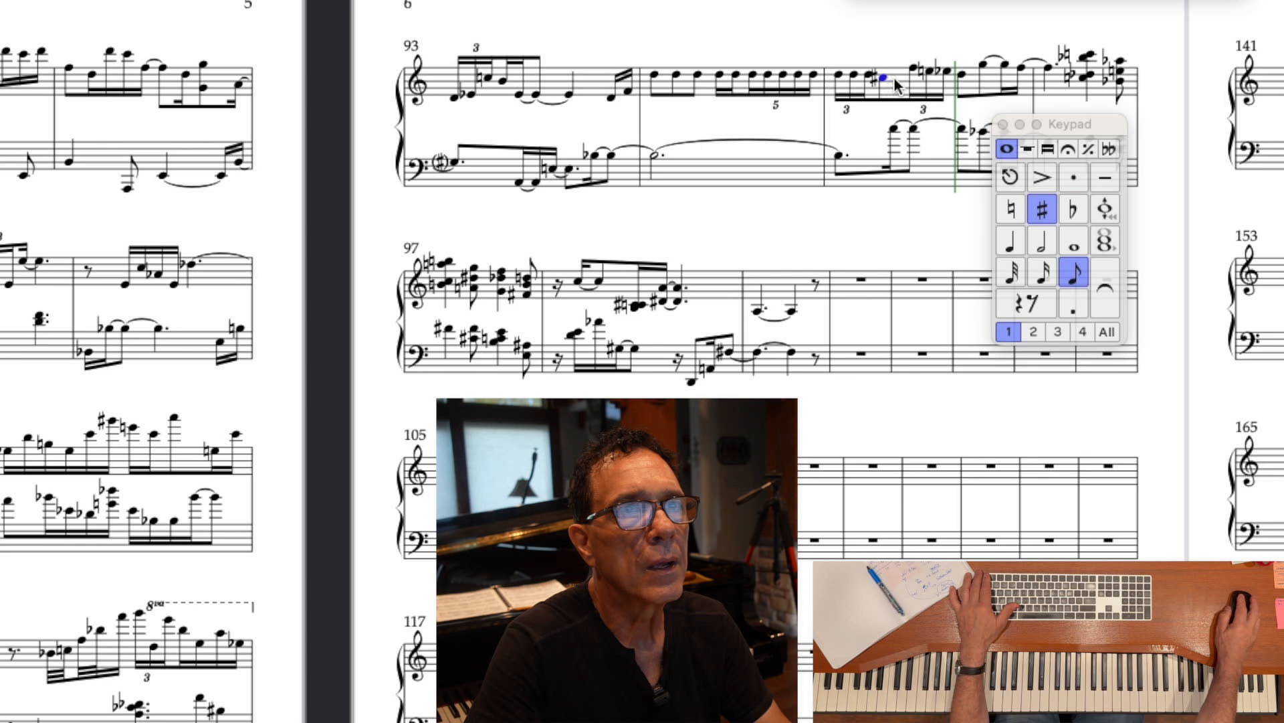
mouse_move(903, 77)
mouse_down()
mouse_move(917, 79)
mouse_move(892, 79)
mouse_up()
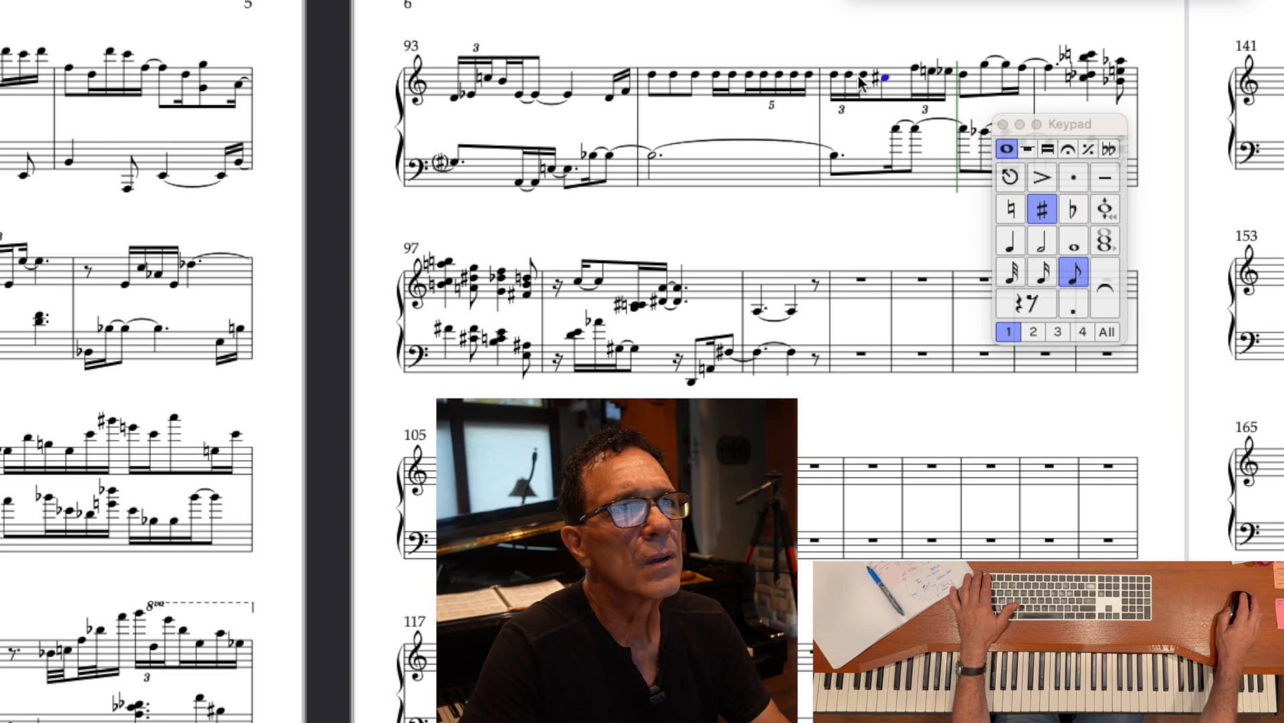
key(Escape)
- Play back from the last upper-staff D in measure 93 to the start of measure 97
click(608, 99)
key(space)
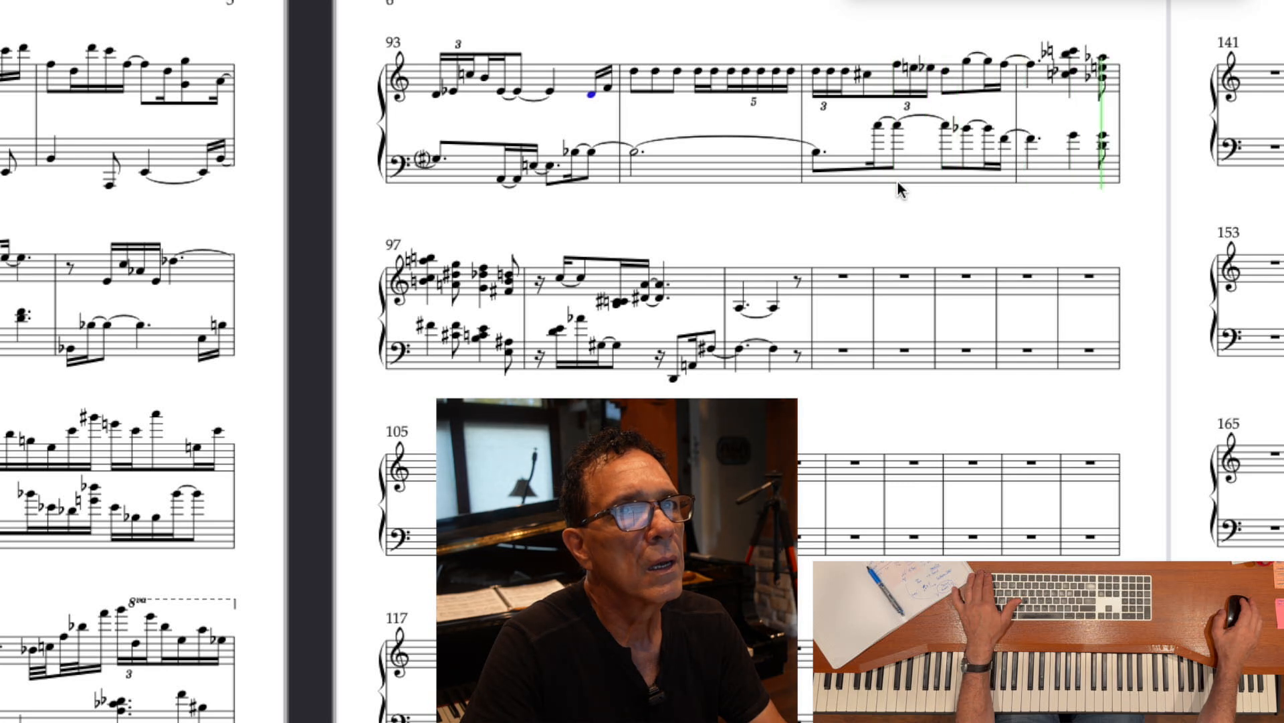
key(space)
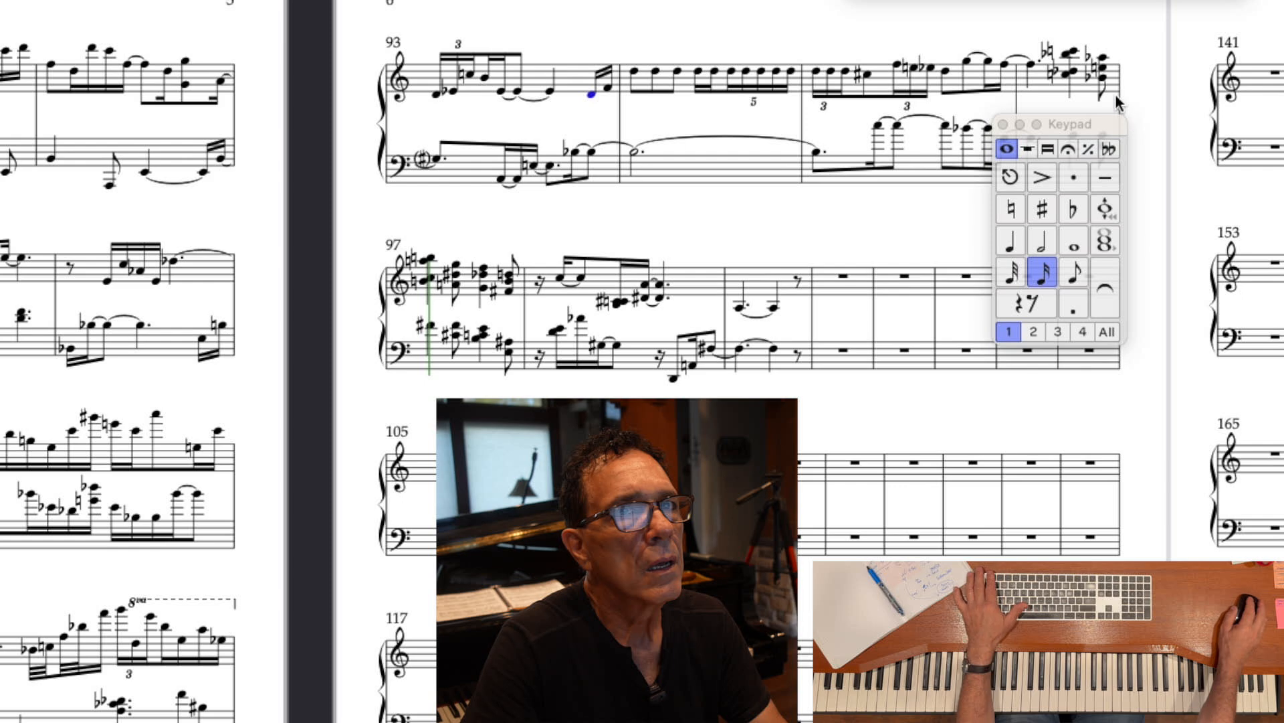
- Replace the first upper-staff chord of measure 97 with a copy of measure 96's last upper-staff chord, as a quarter note
scroll(1115, 95, left, 1)
drag(1092, 124, 1215, 190)
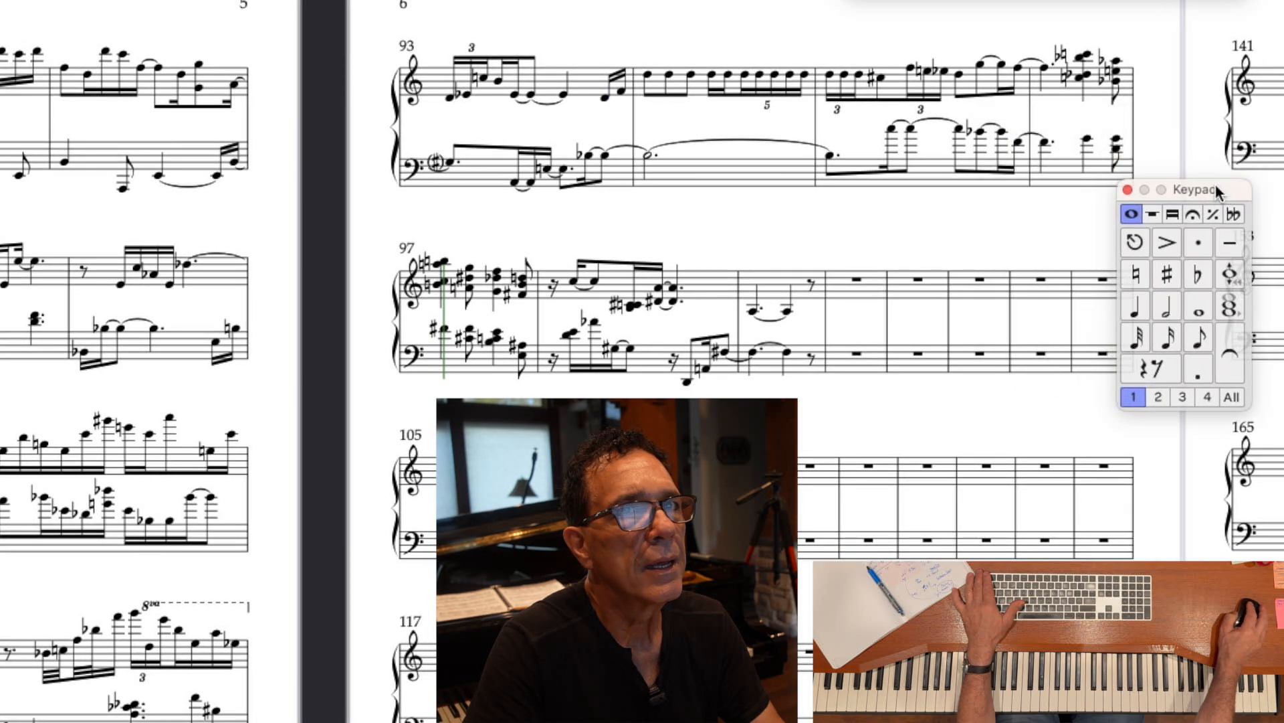
click(1119, 82)
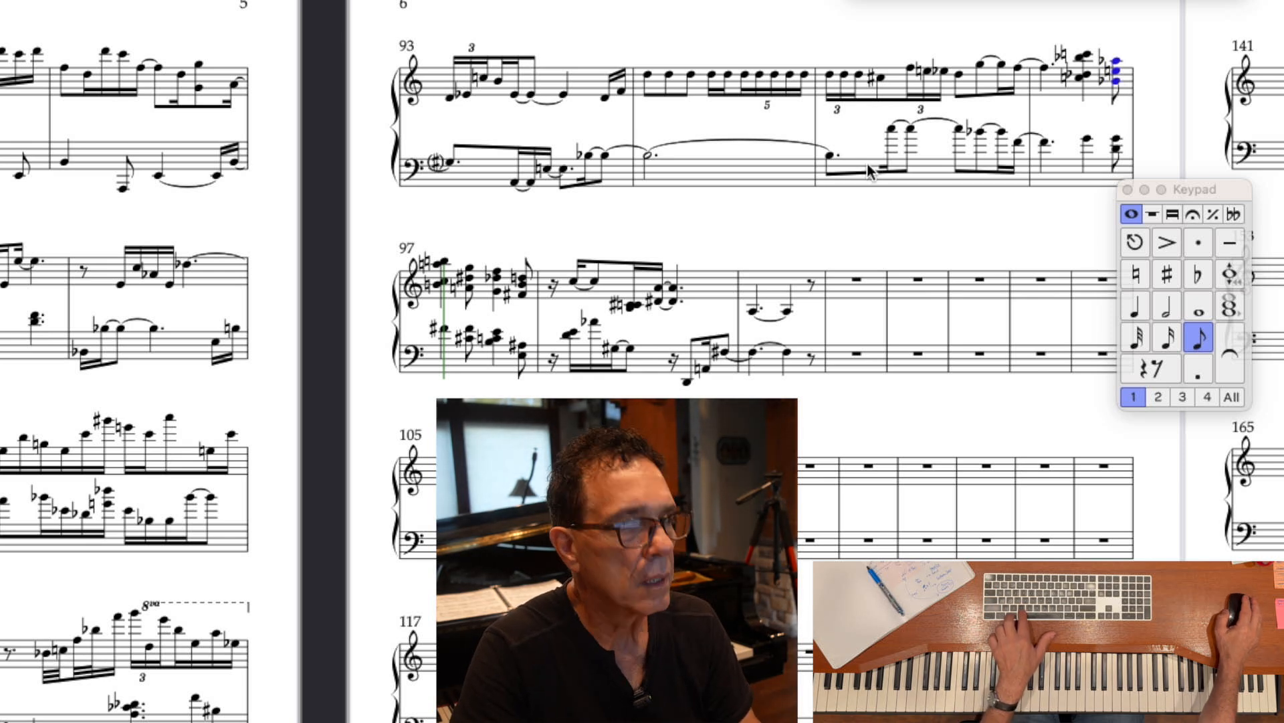
click(439, 285)
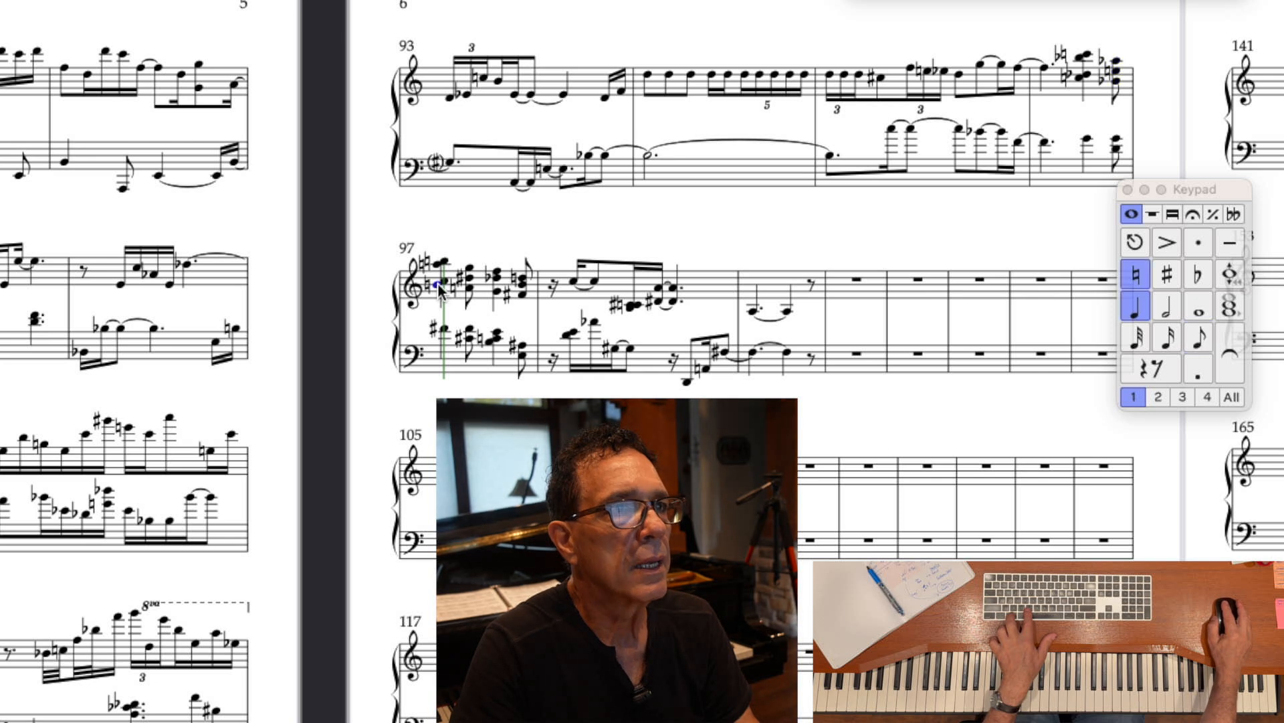
key(3)
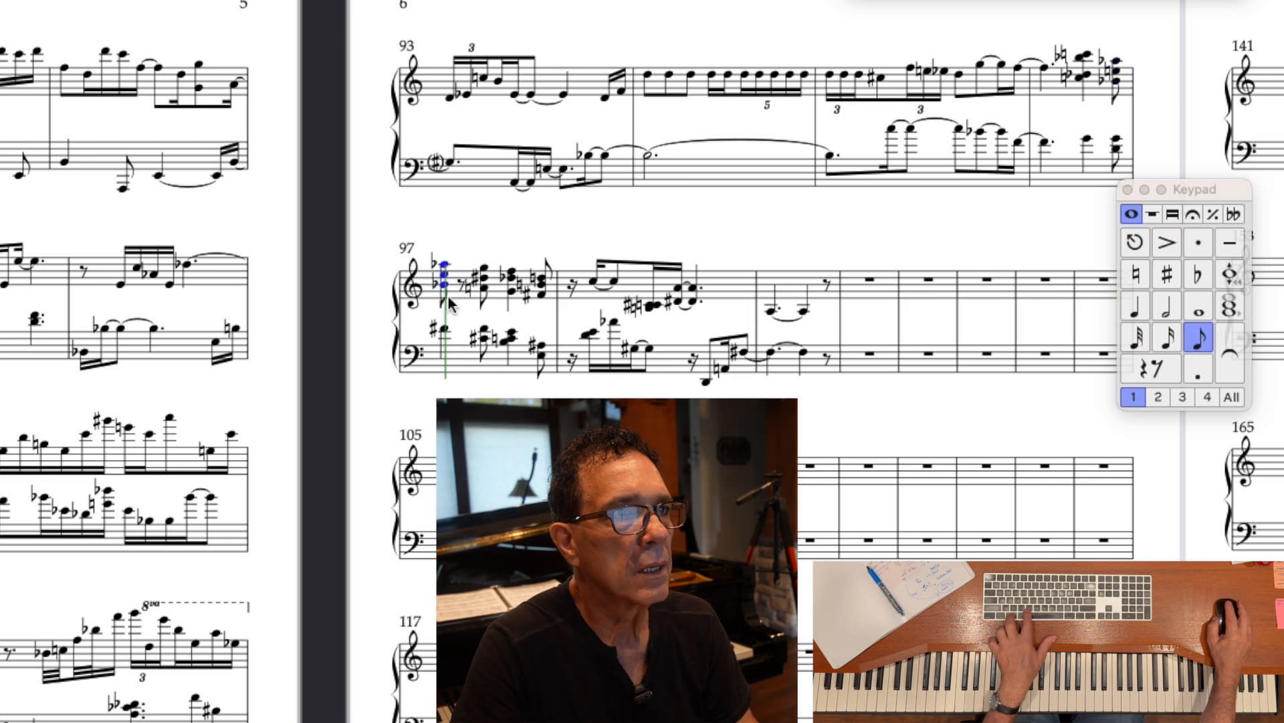
key(4)
- Replace the first lower-staff note of measure 97 with a copy of measure 96's last lower-staff chord, as a quarter note
scroll(452, 321, right, 1)
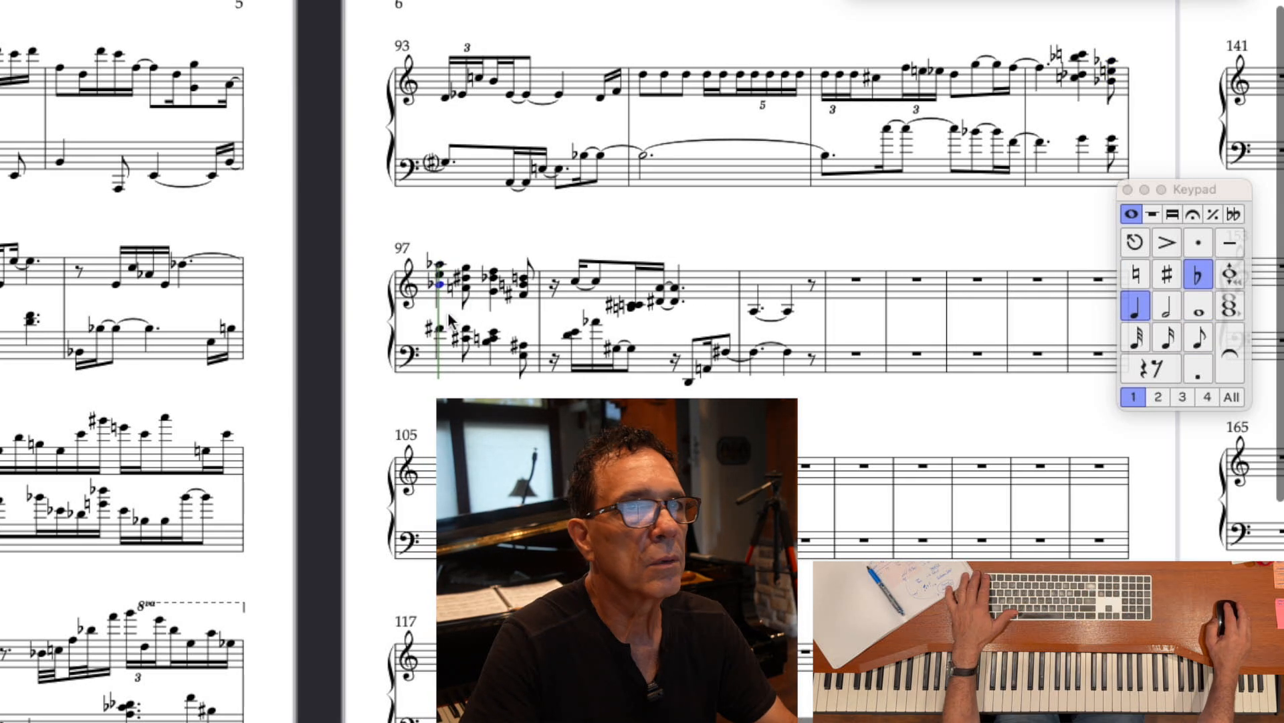
drag(1110, 150, 1105, 135)
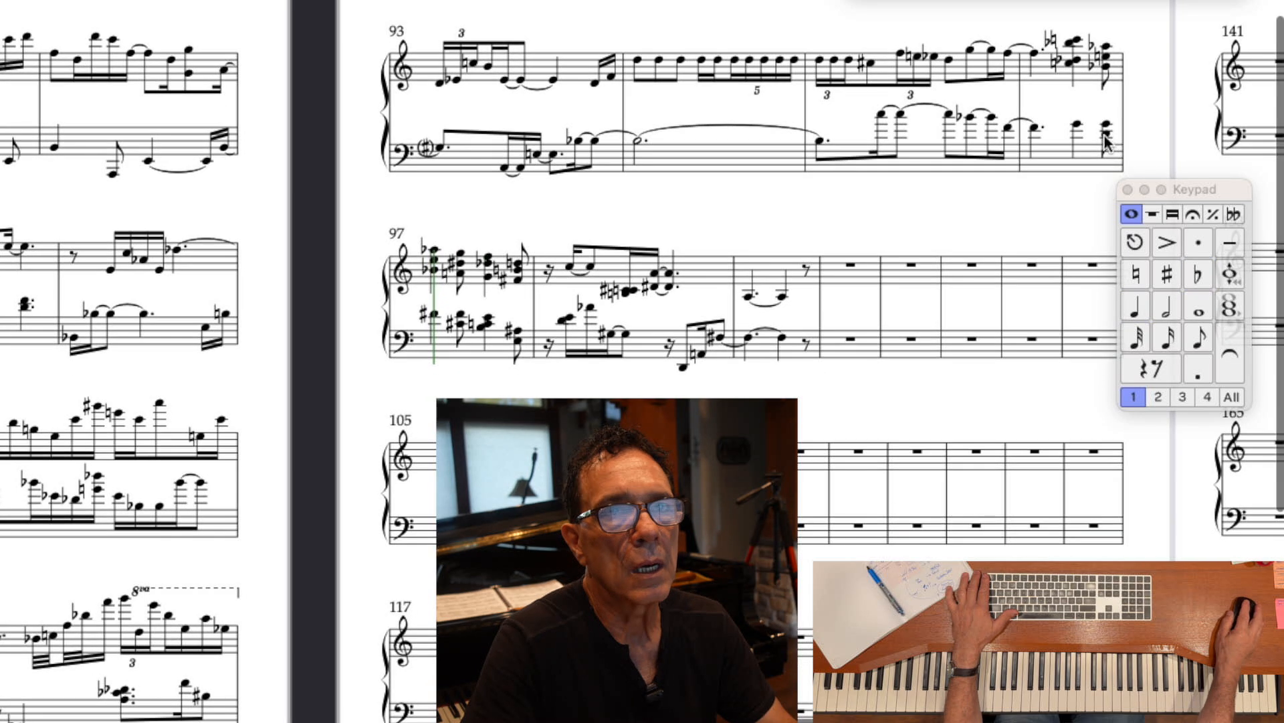
click(1105, 136)
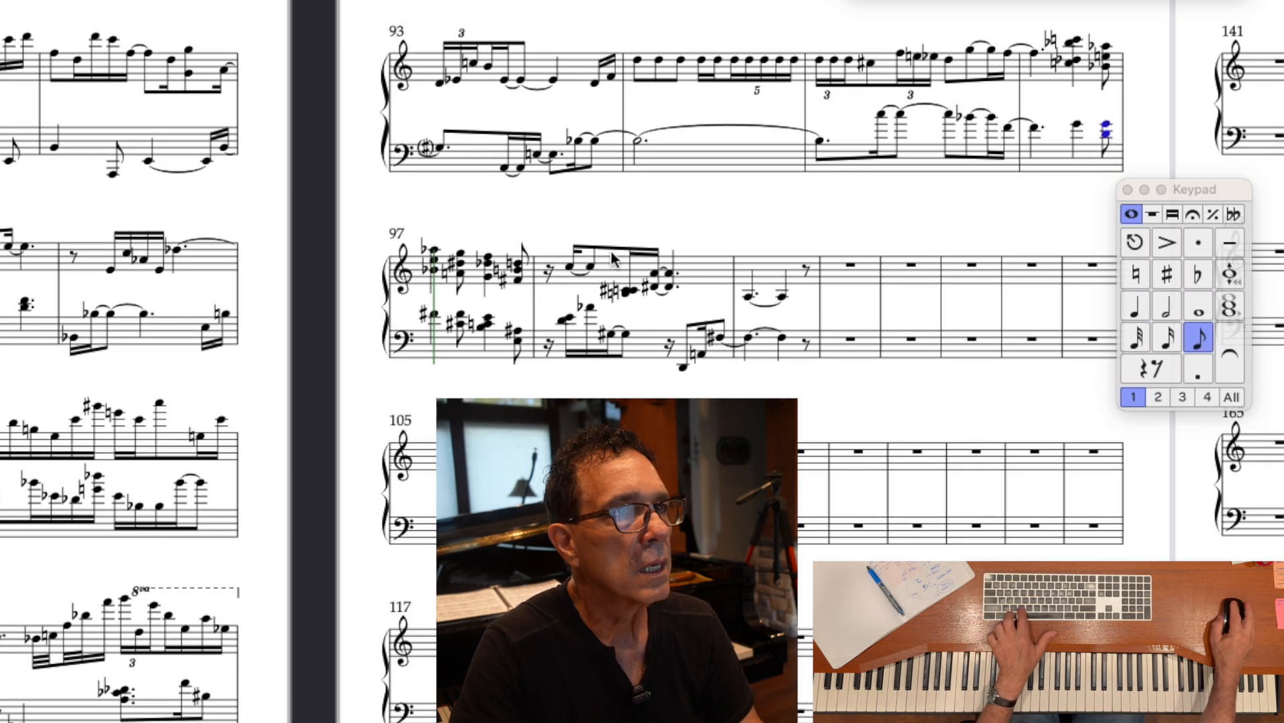
click(433, 315)
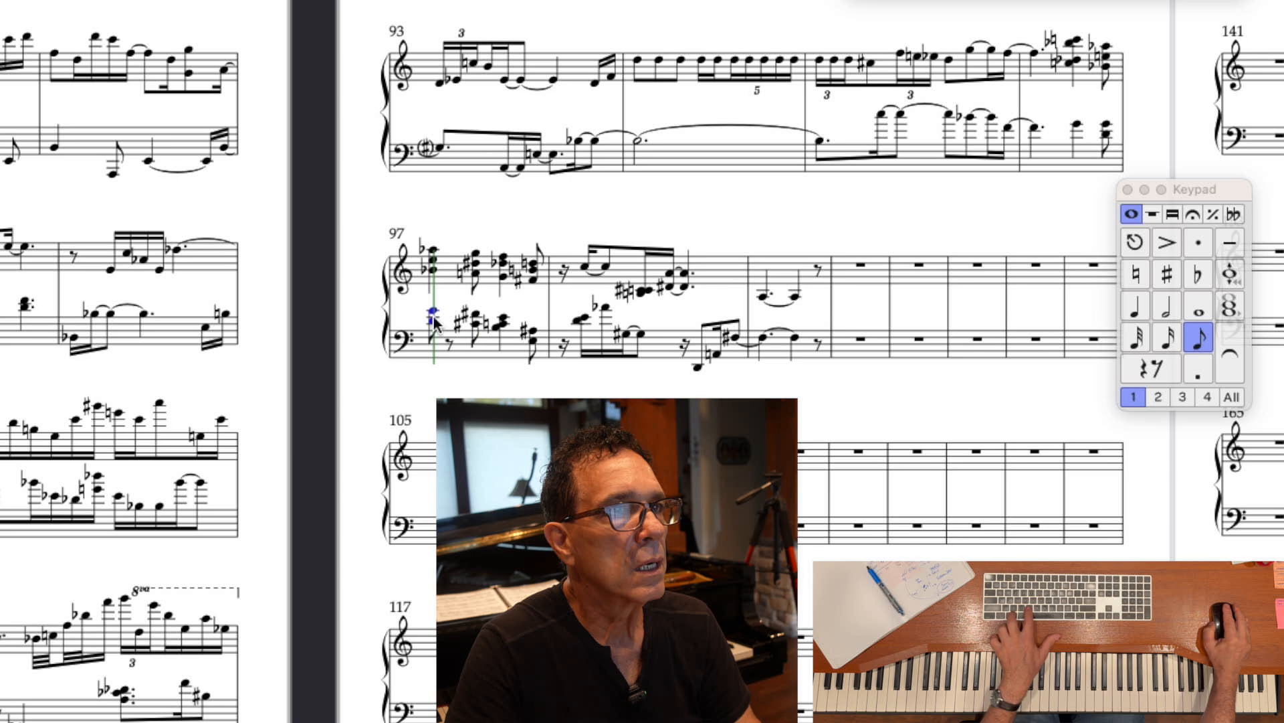
key(4)
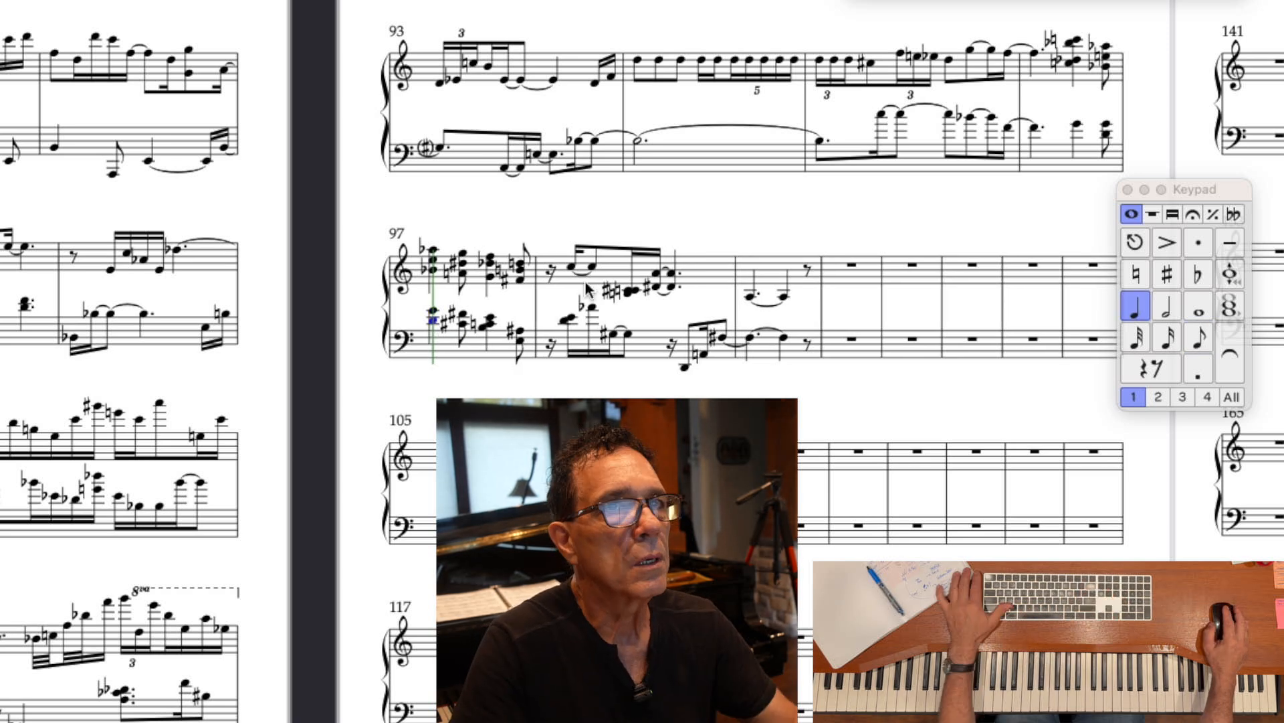
- Tie the last chords of measure 96 to the first chords of measure 97 in both staves
click(1105, 131)
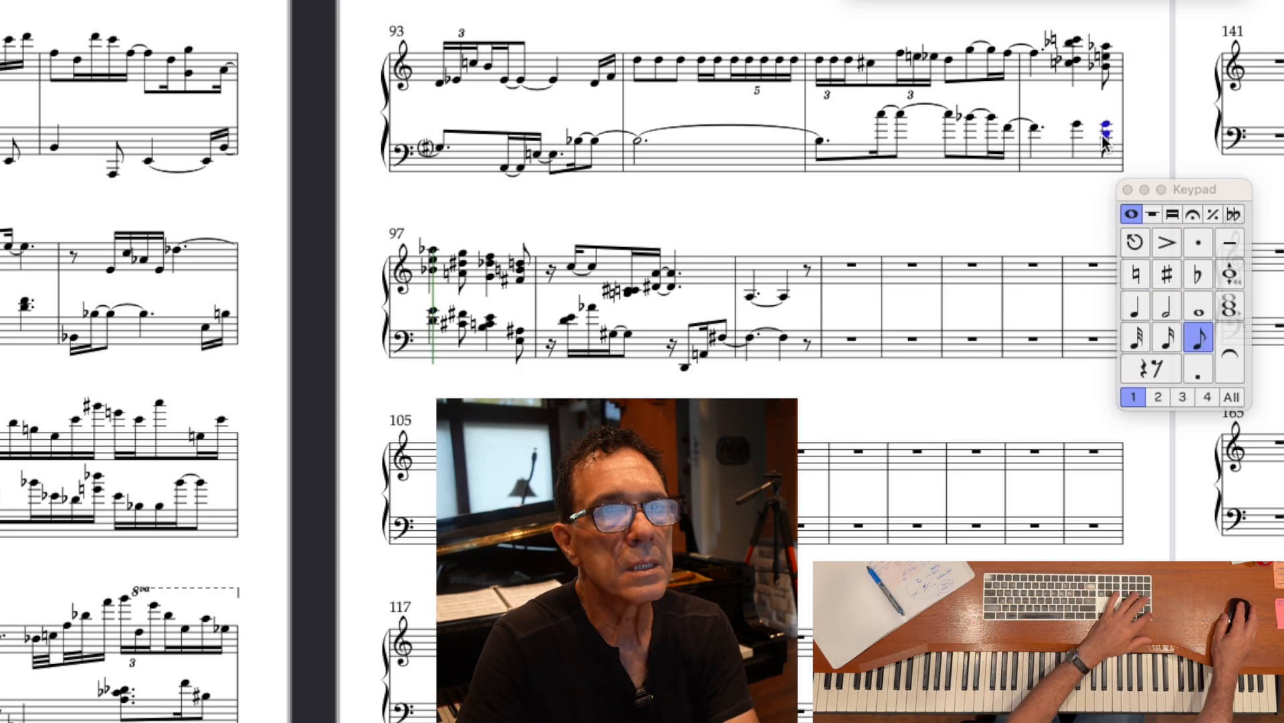
key(Return)
click(1097, 67)
key(Return)
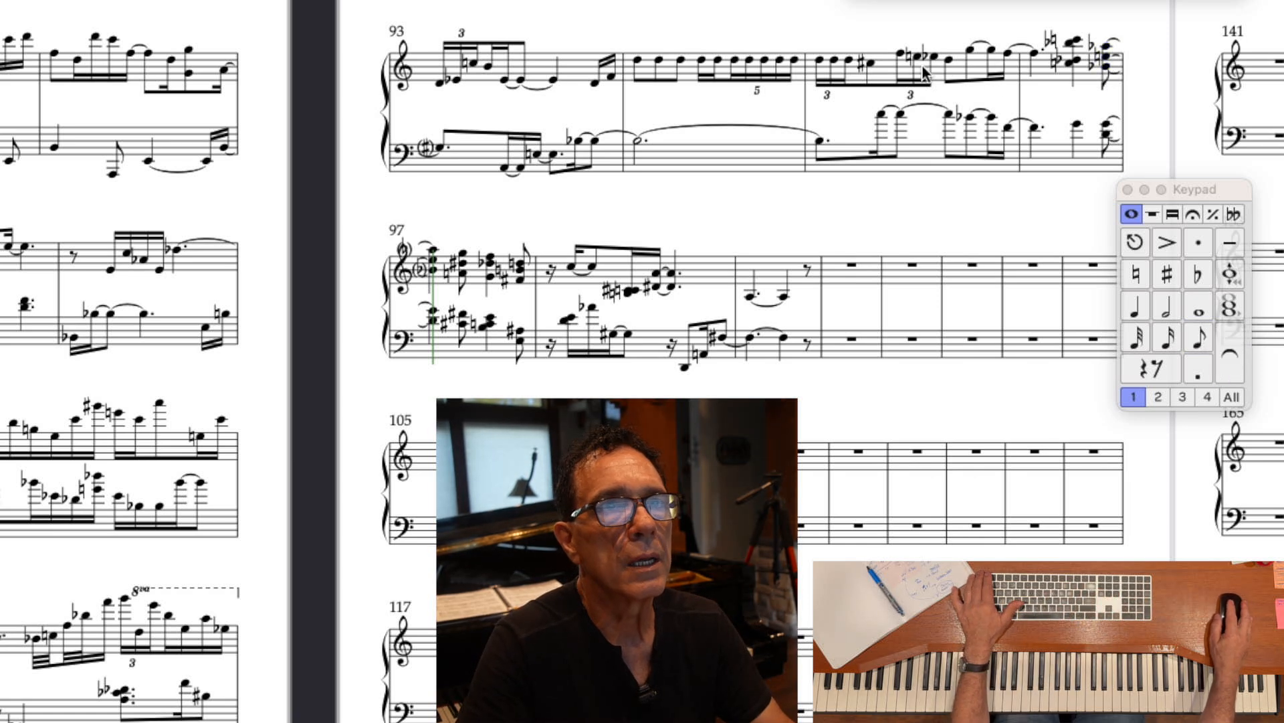
- Play back from the first tied upper-staff G in measure 95 into measure 99 and select the dotted quarter note there
click(972, 52)
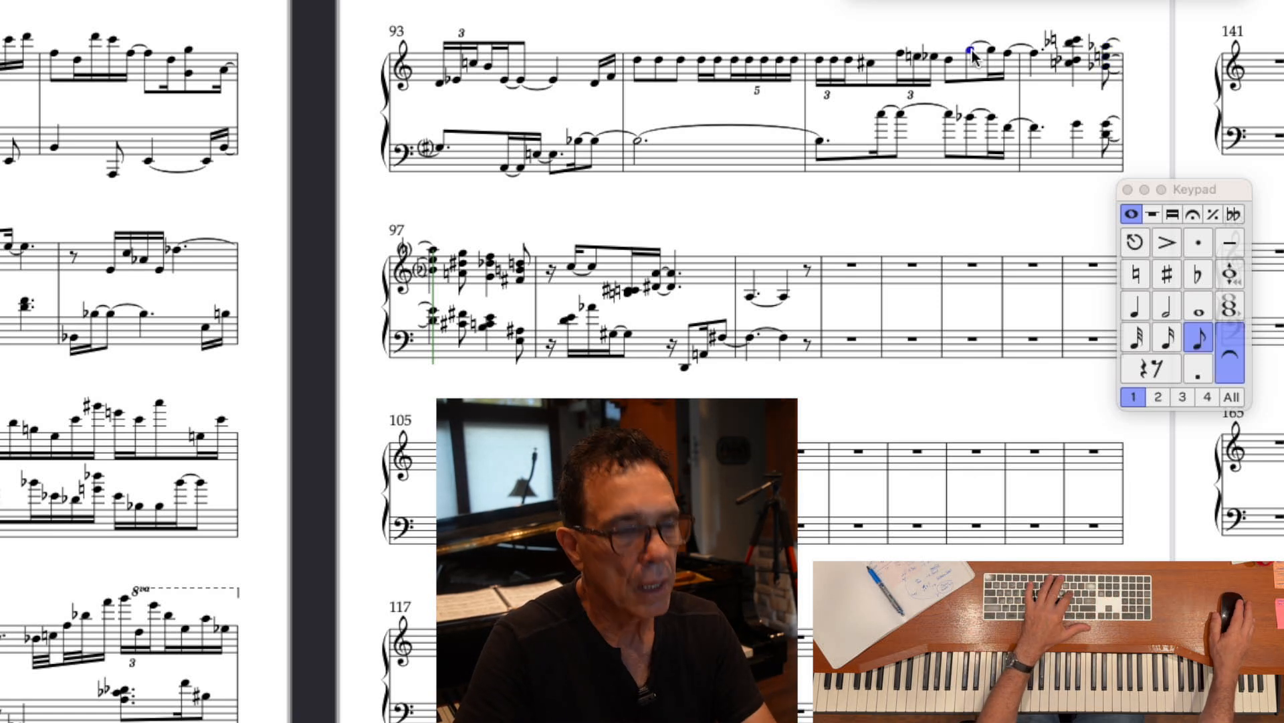
key(p)
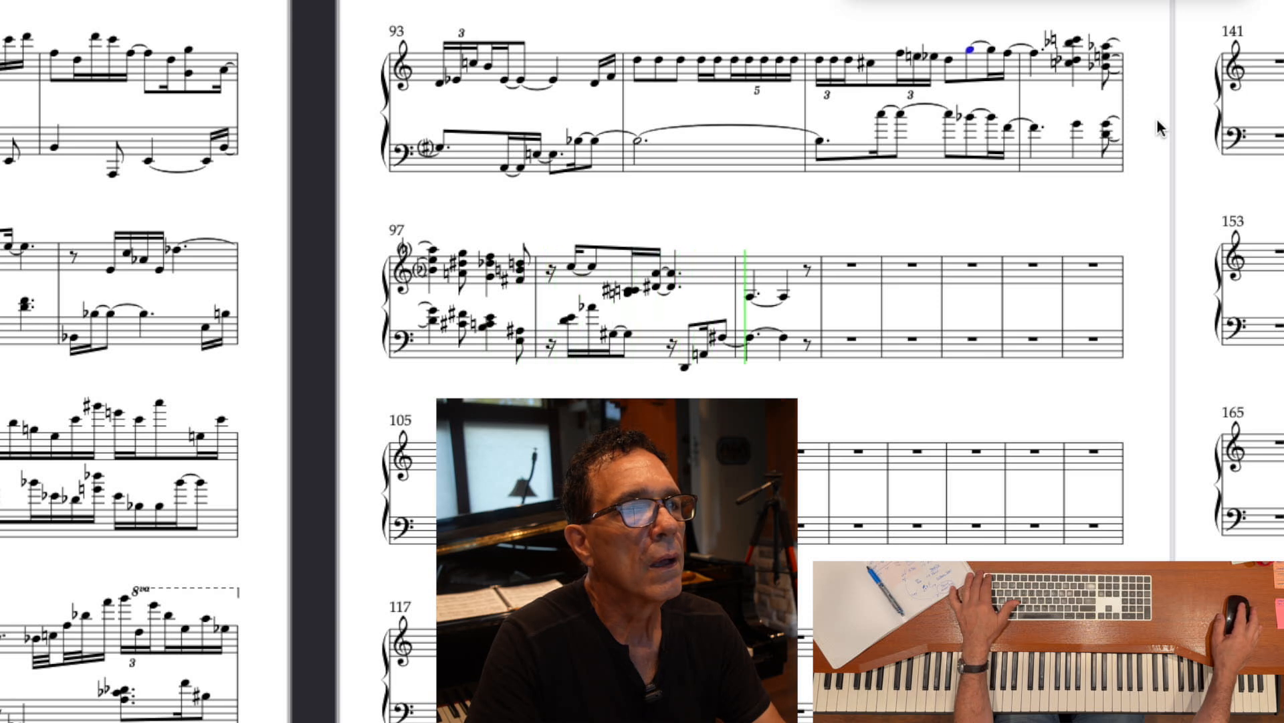
key(space)
click(751, 296)
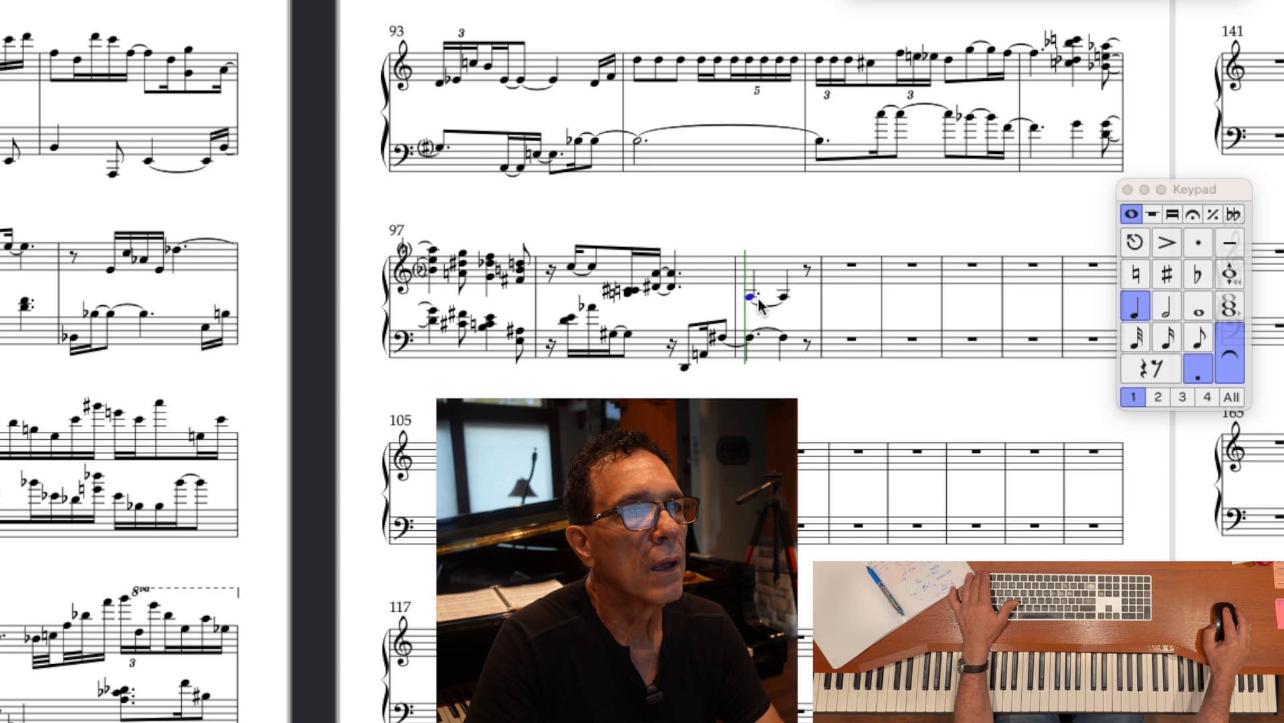
- Add a D natural above the A in the second upper-staff quarter note of measure 99
click(783, 298)
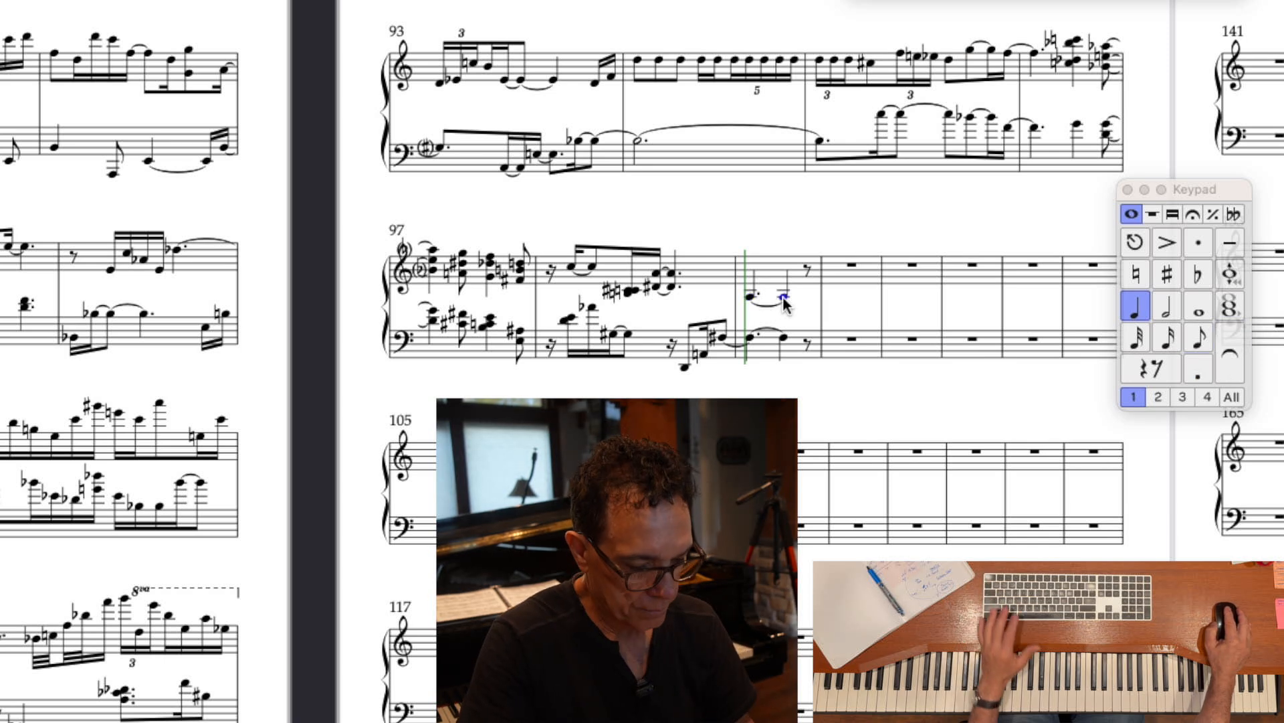
key(n)
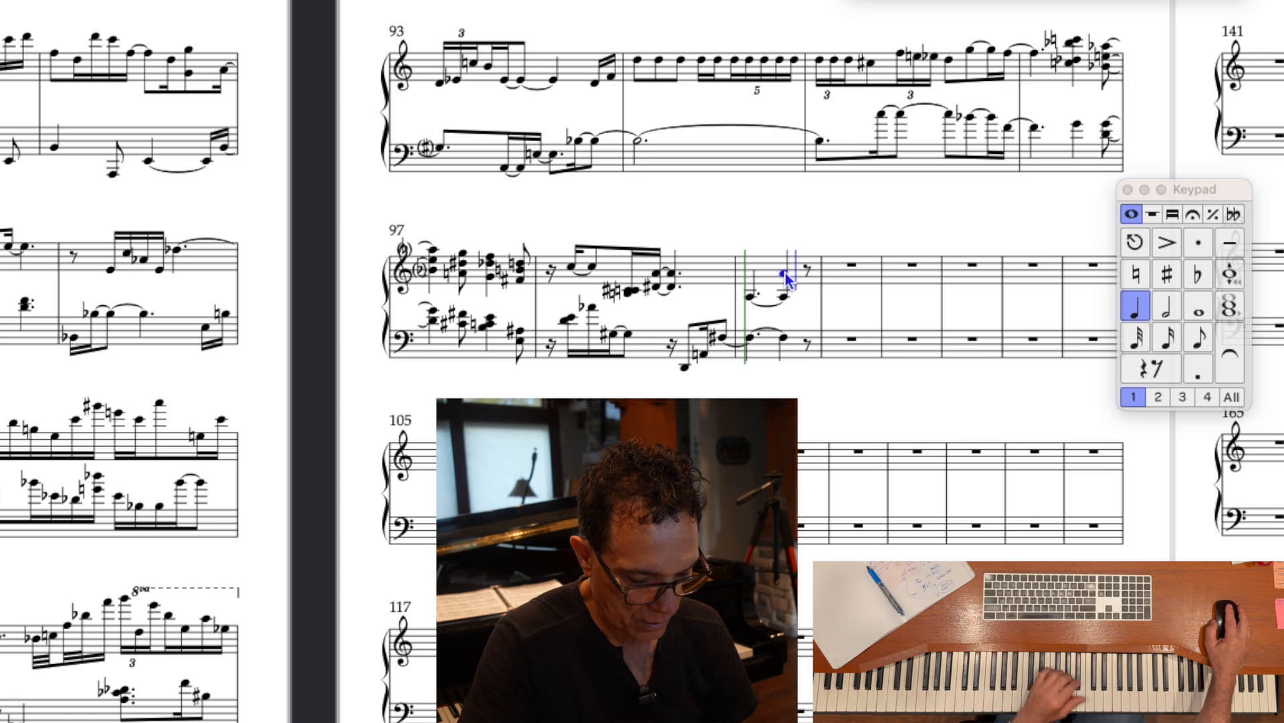
click(785, 275)
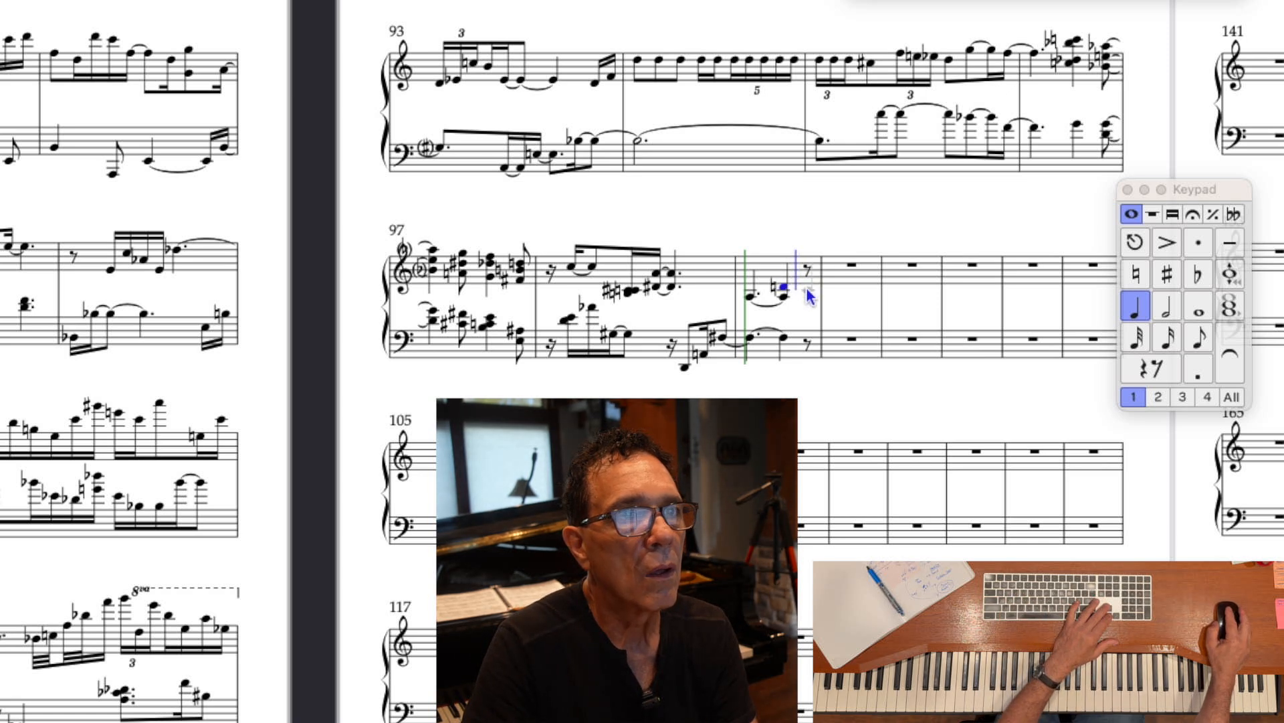
- Enter a C sharp on the last upper-staff eighth of measure 99, tied across the barline to an eighth C sharp in measure 100
click(807, 289)
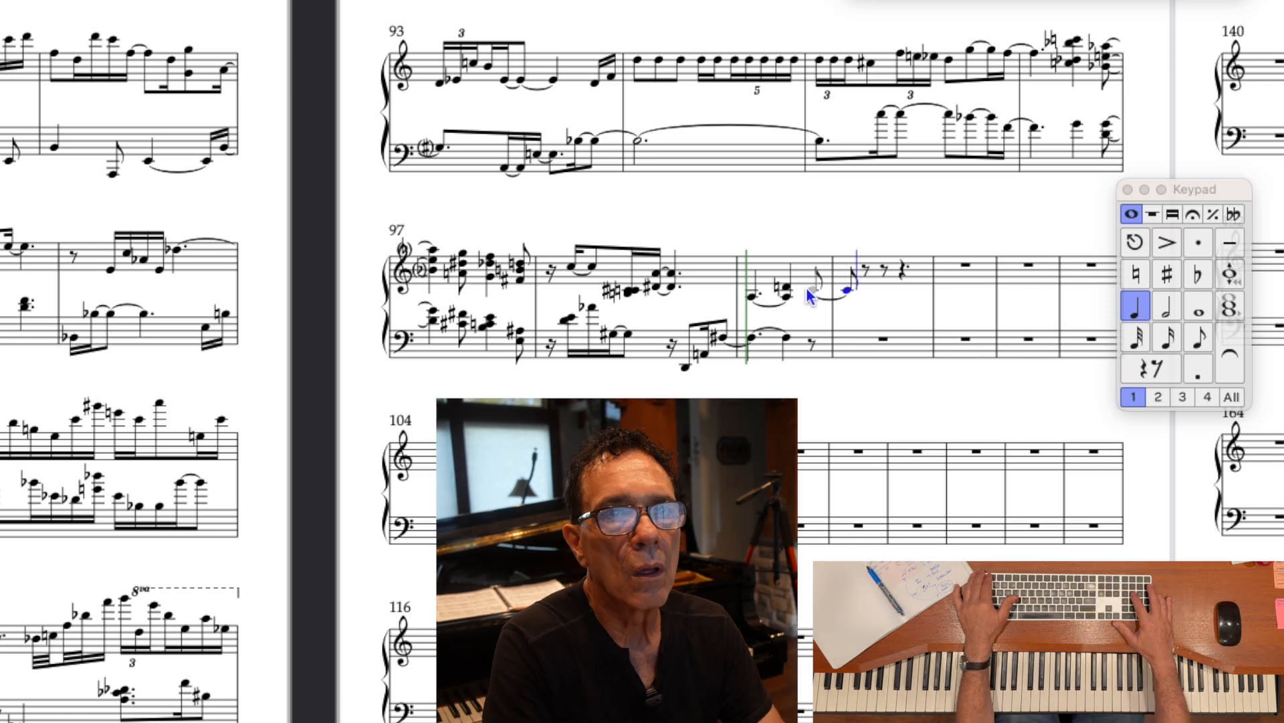
key(8)
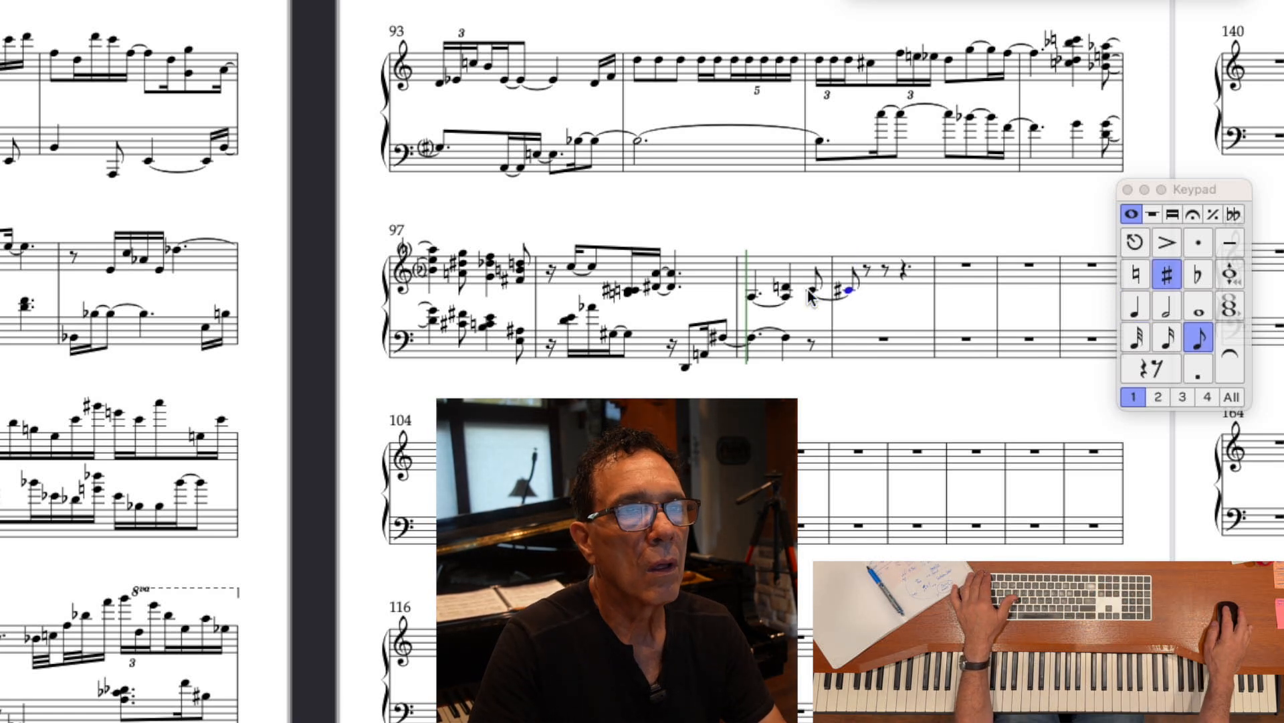
key(Left)
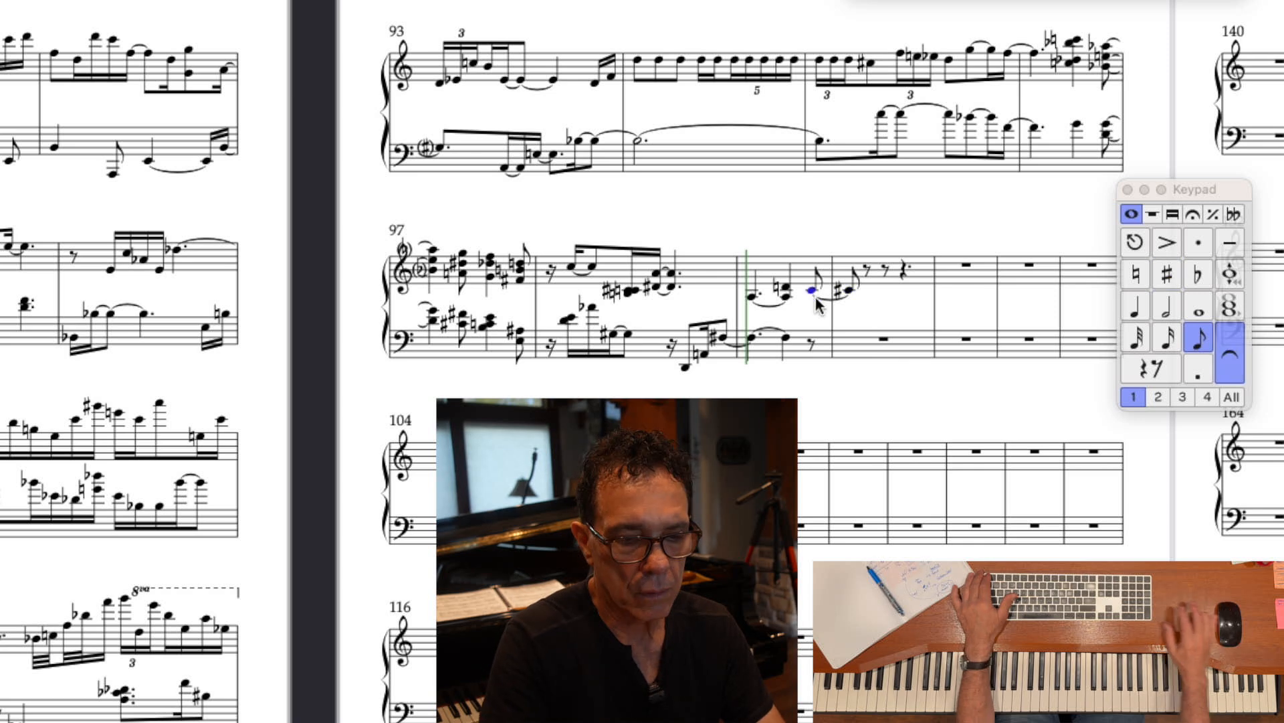
key(8)
key(Escape)
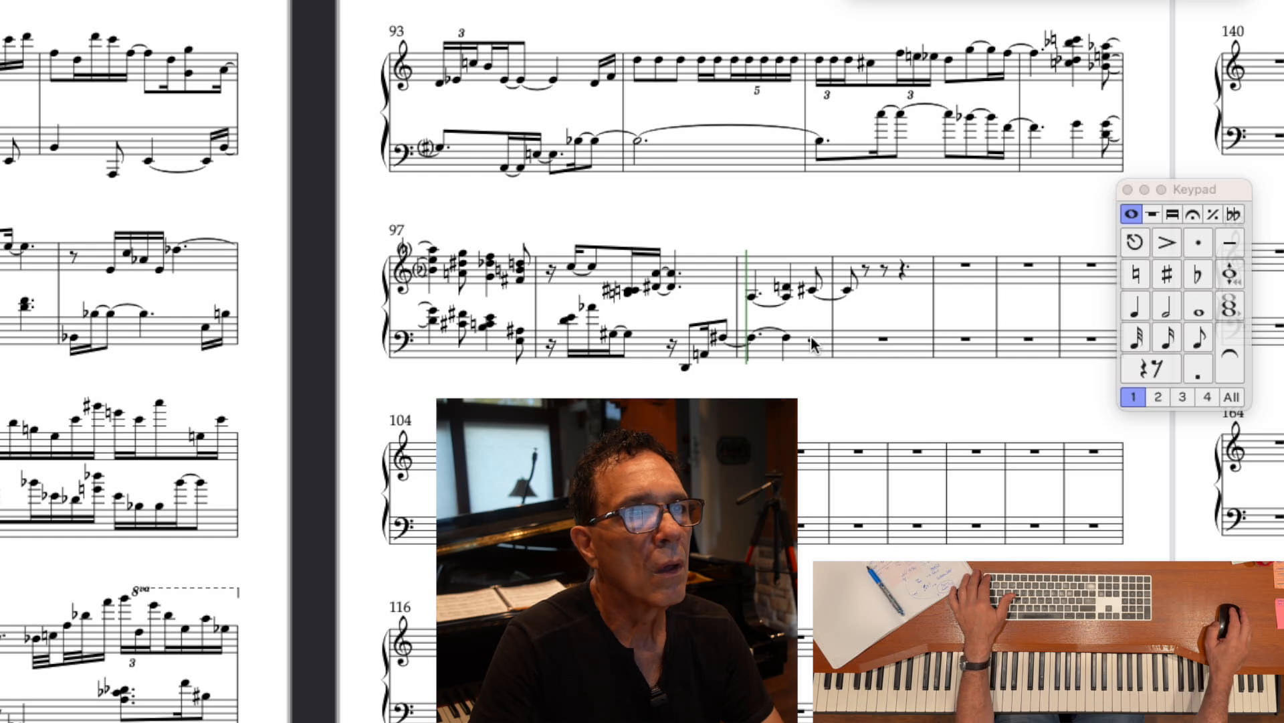
- Play back from the first lower-staff note of measure 82 into measure 90
scroll(721, 348, left, 5)
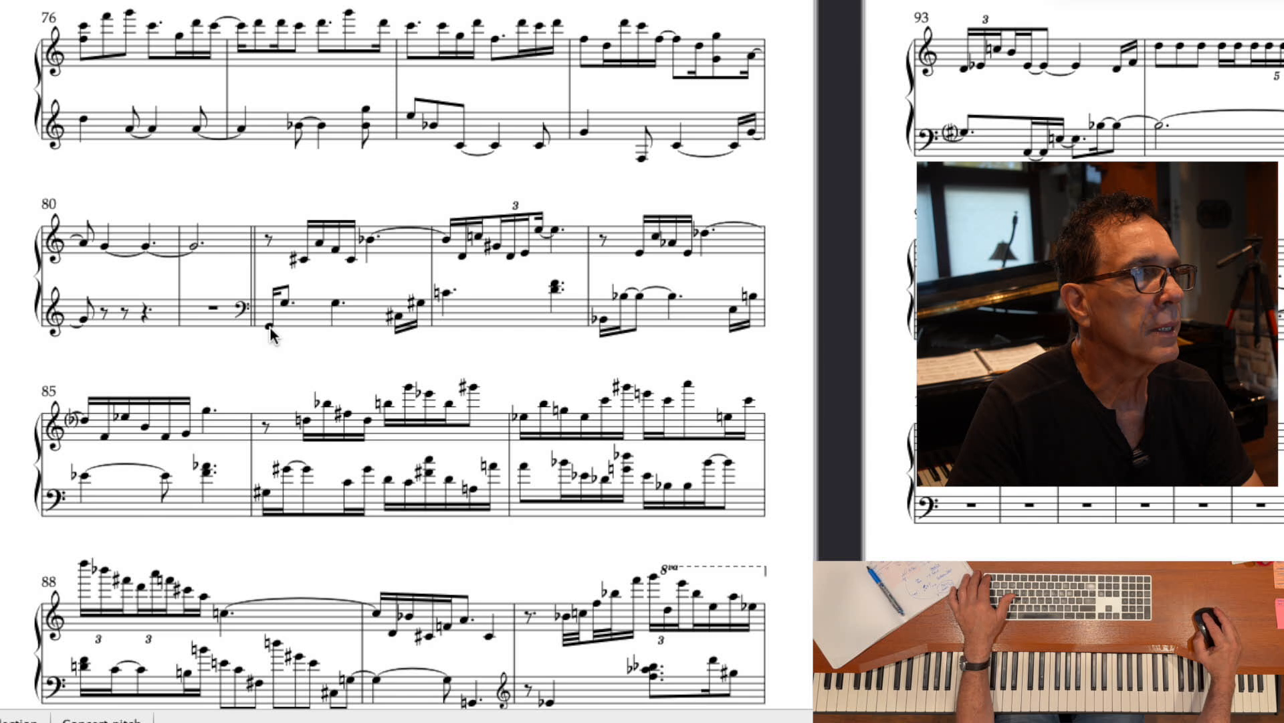
click(37, 342)
key(space)
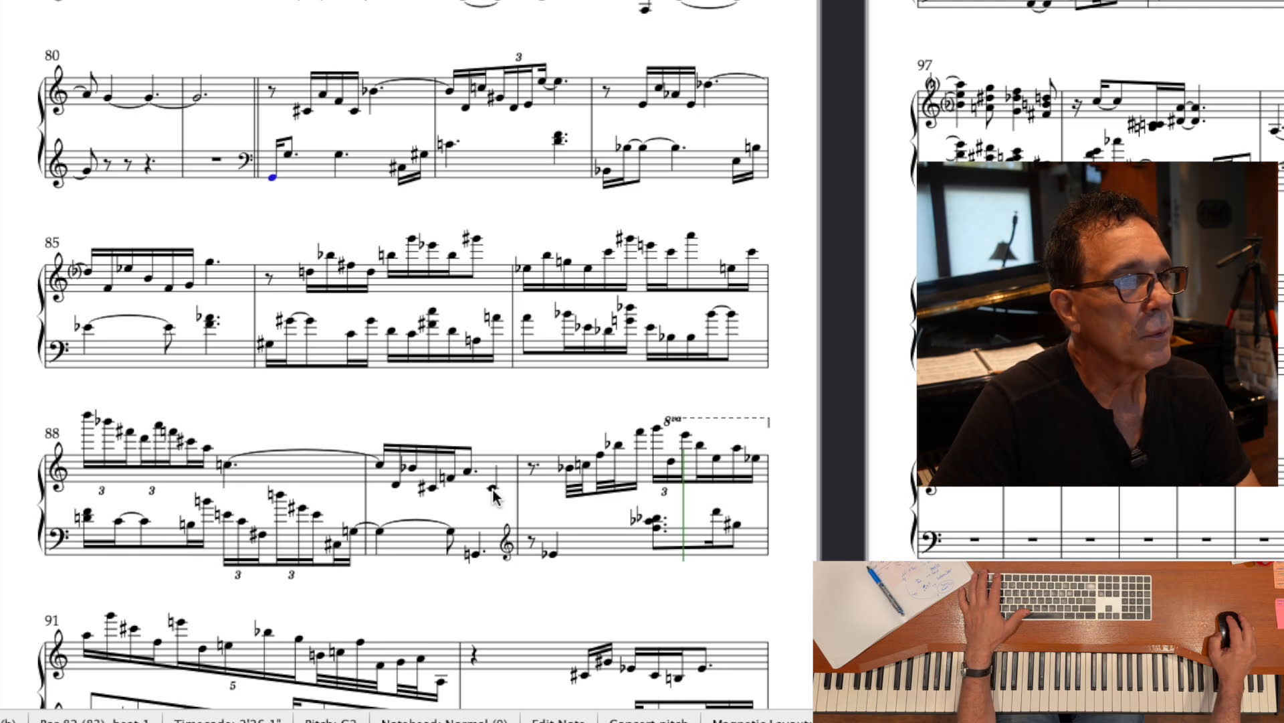
- Insert one empty bar between measures 89 and 90
click(368, 493)
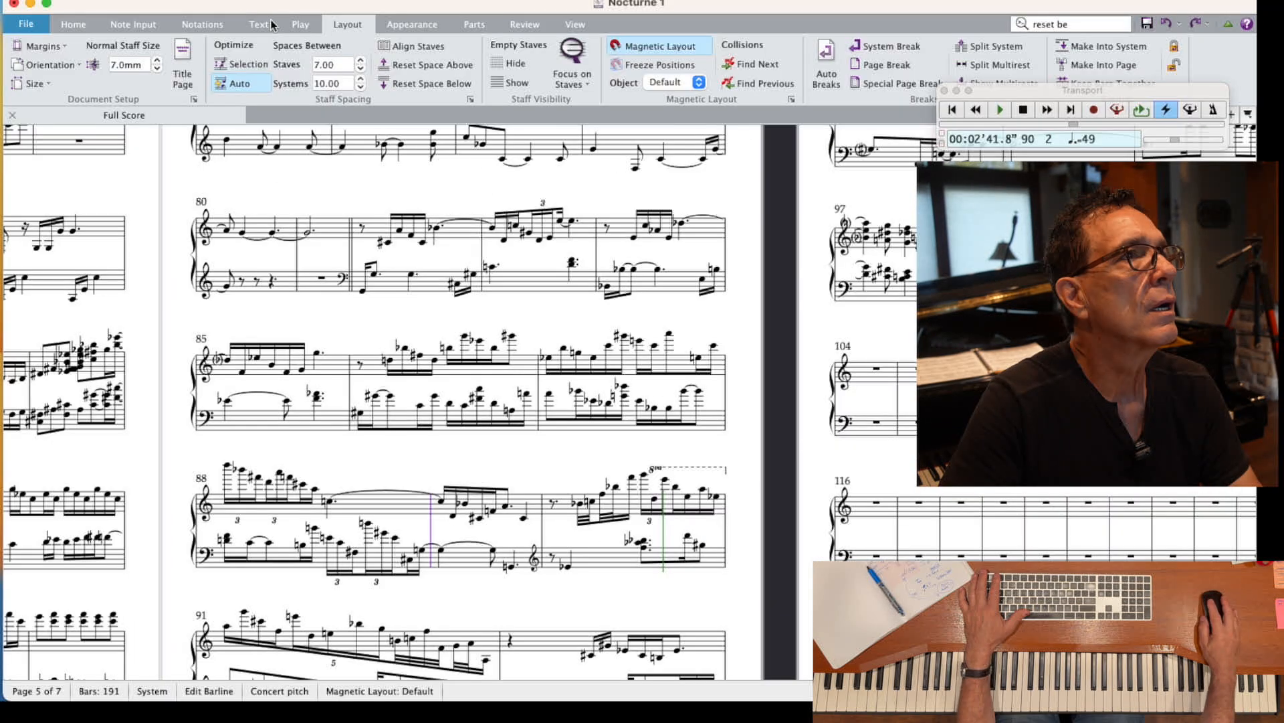
click(180, 25)
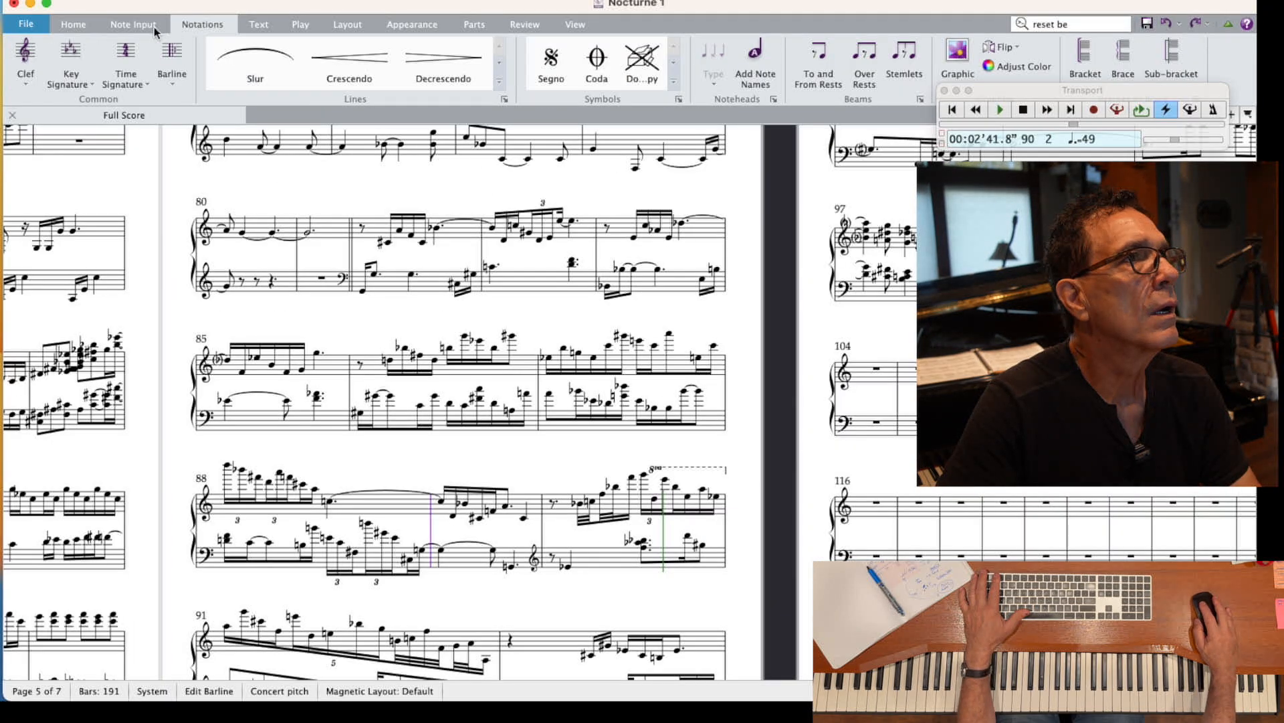
click(67, 27)
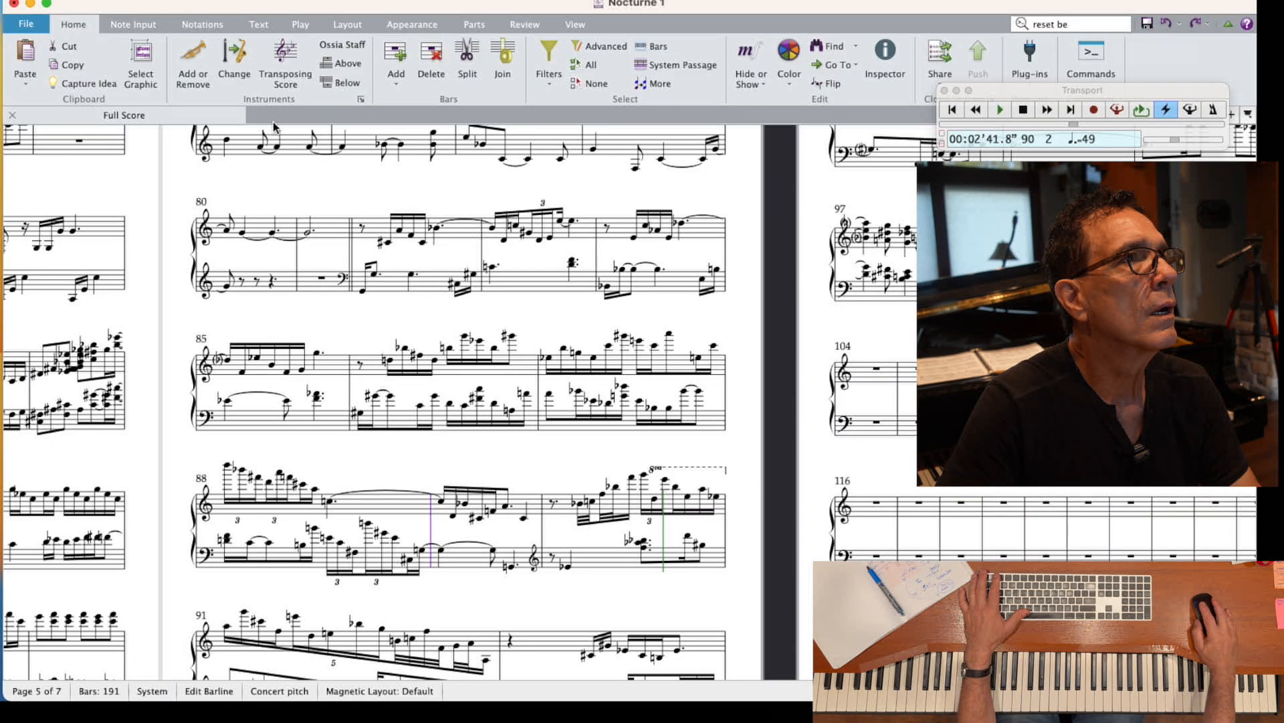
click(400, 81)
click(431, 115)
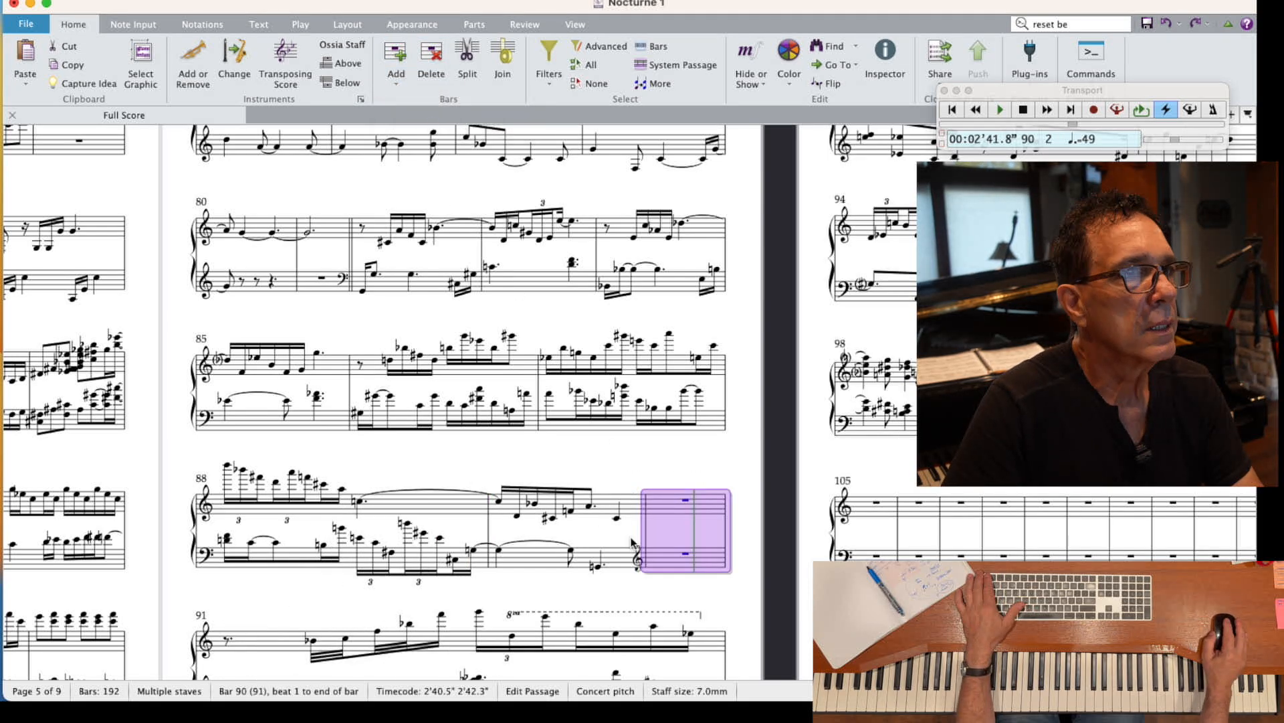
key(Escape)
- Copy the upper-staff repeated-note passage of measure 95 into the upper staff of the new measure 90
scroll(632, 543, right, 2)
scroll(632, 542, up, 1)
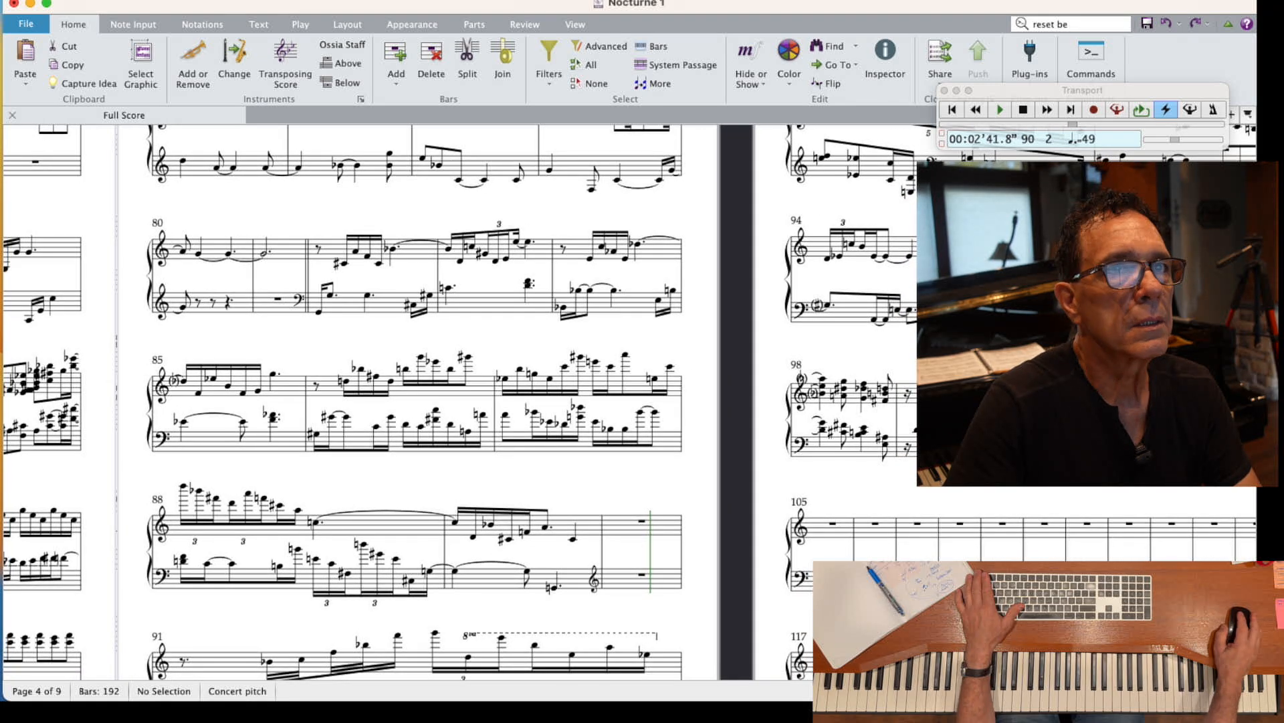
key(Escape)
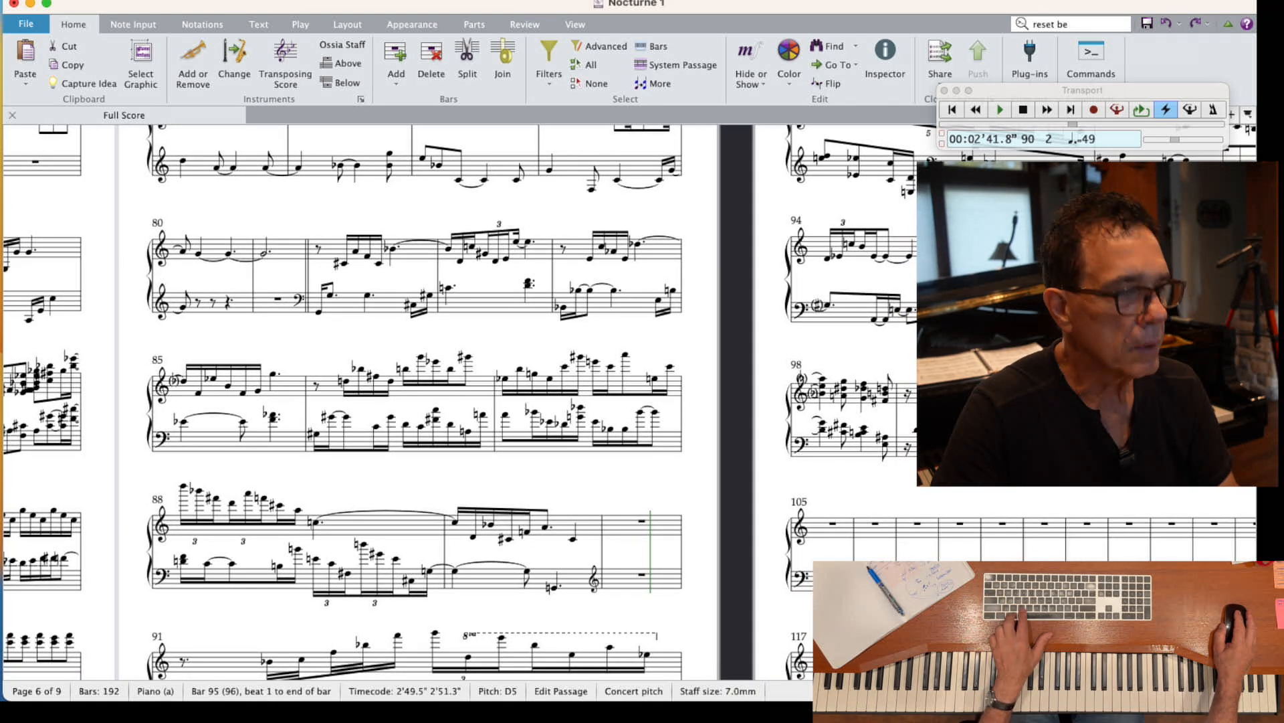
click(612, 529)
key(super+v)
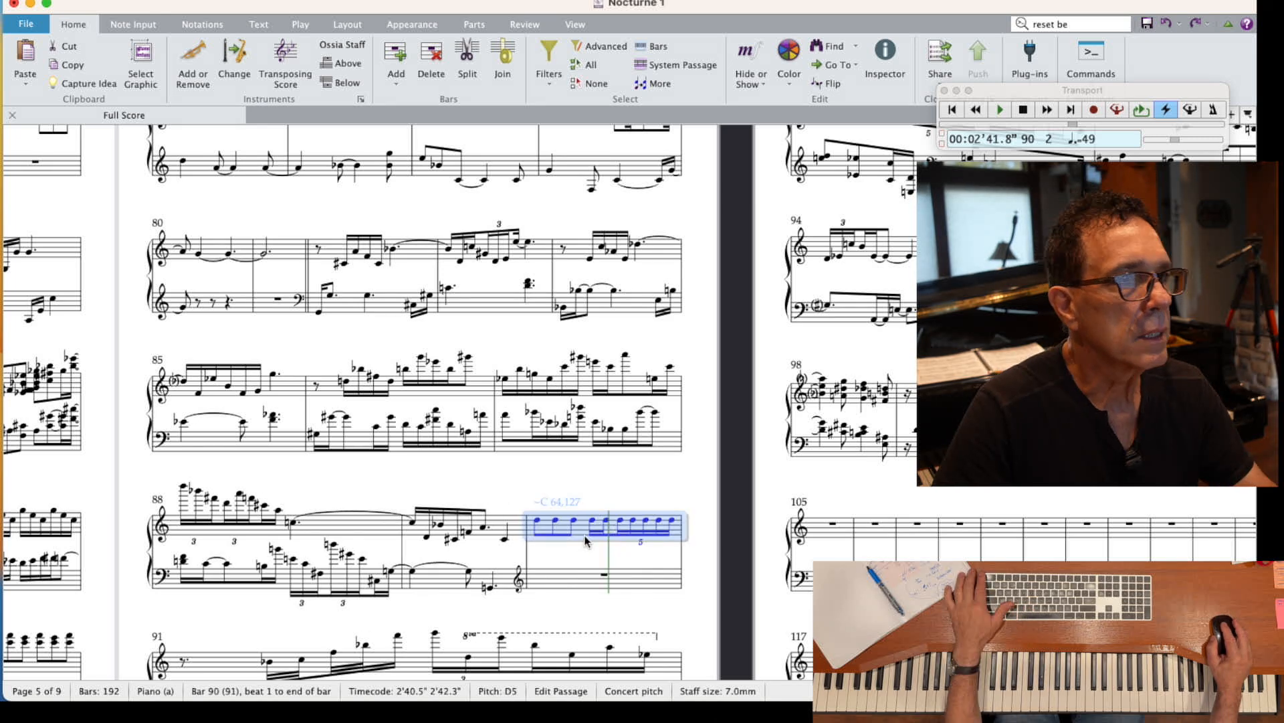
- Lower the pasted repeated notes in measure 90 stepwise to C4
key(Down)
key(Down)
key(Down)
key(Down)
key(Down)
key(Down)
key(Down)
key(Down)
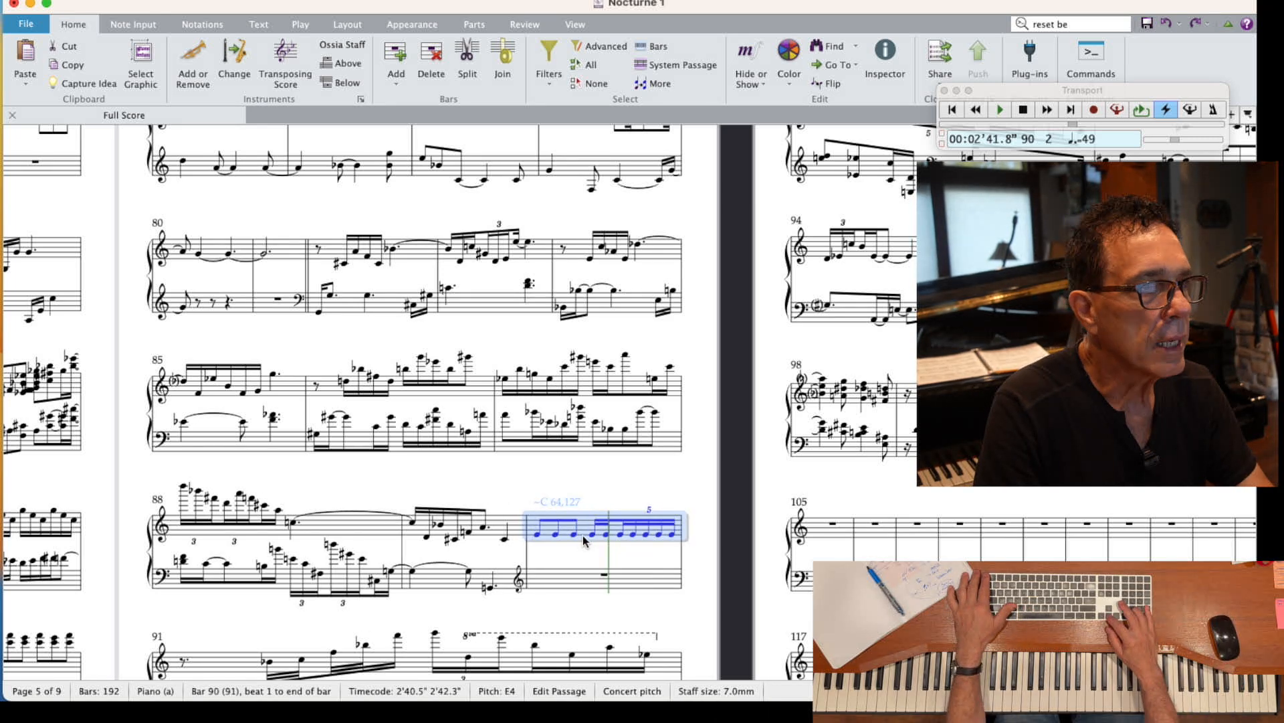
scroll(583, 536, down, 4)
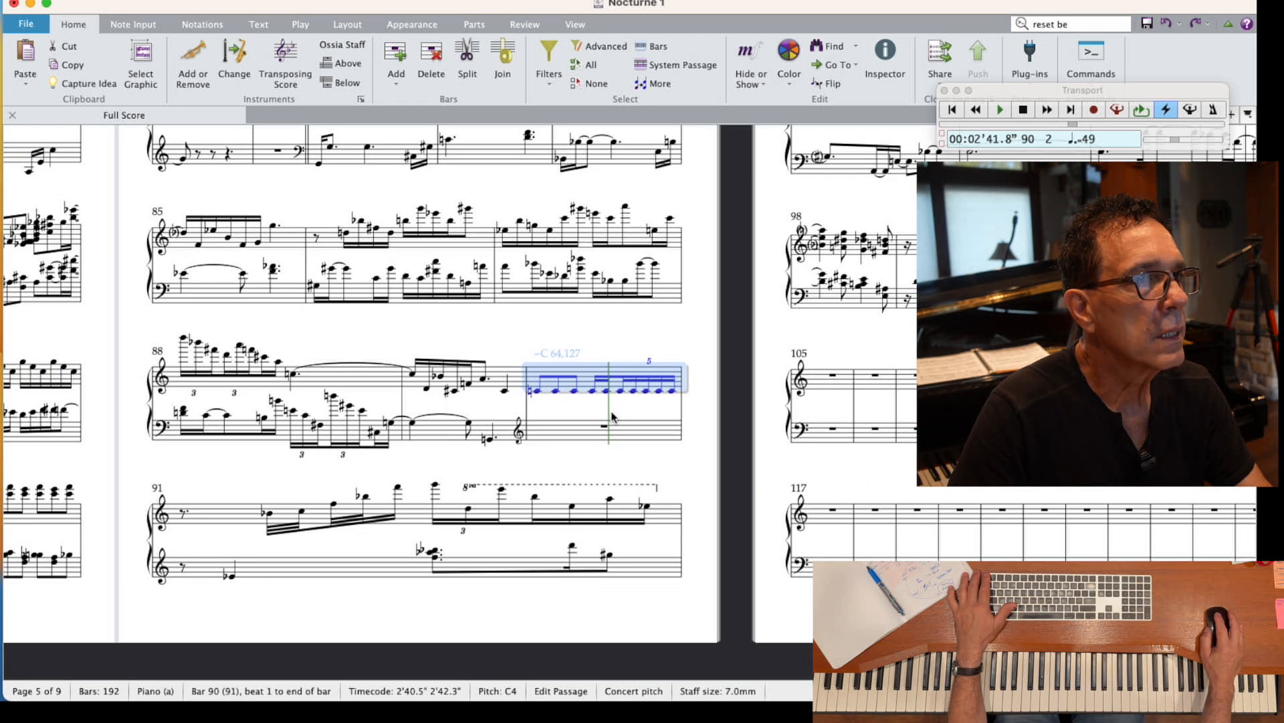
- Move the lower staff's treble clef change from the end of measure 89 to the end of measure 90
click(611, 410)
click(489, 439)
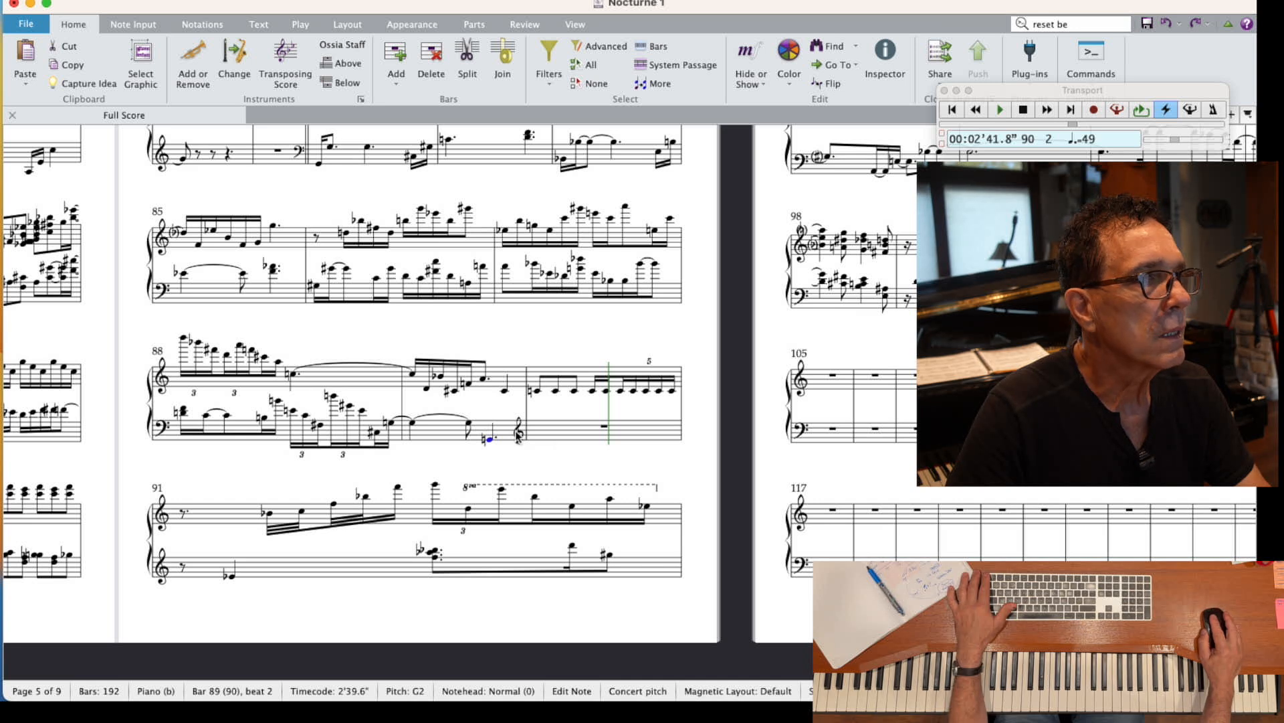
drag(518, 436, 668, 438)
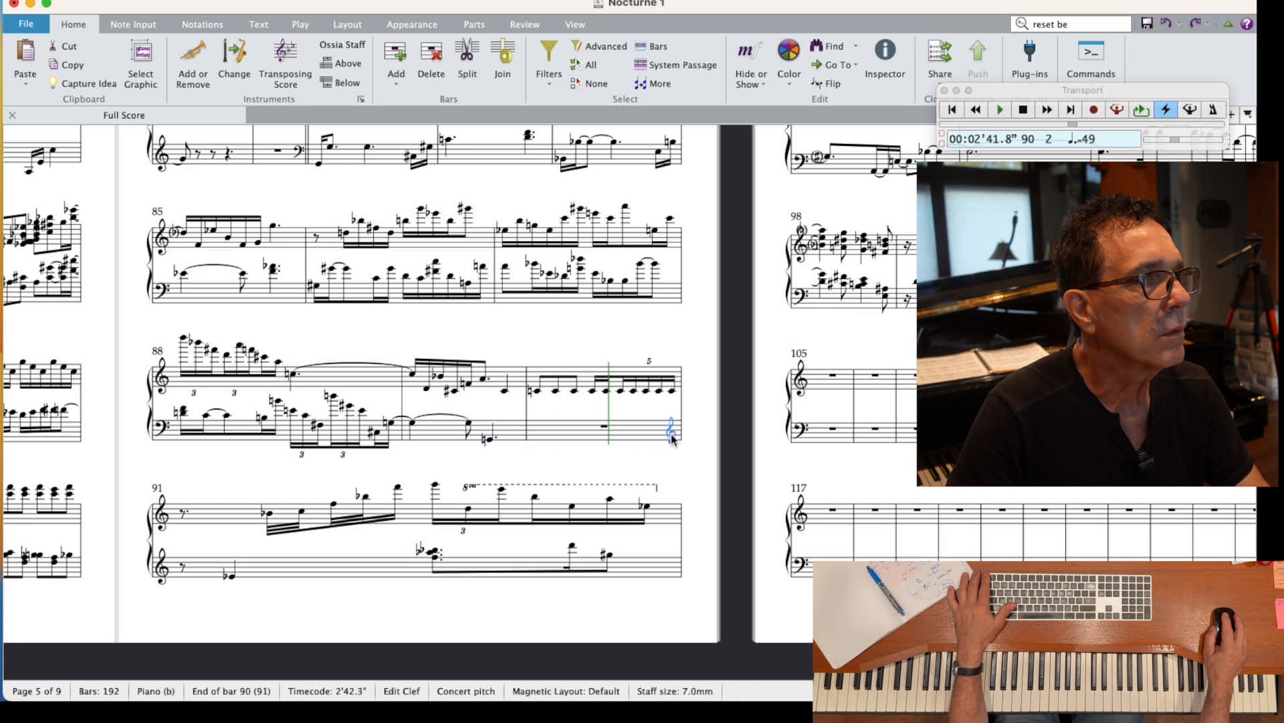
- Copy measure 89's final lower-staff G2 to the start of measure 90's lower staff and make it a dotted half note
click(491, 440)
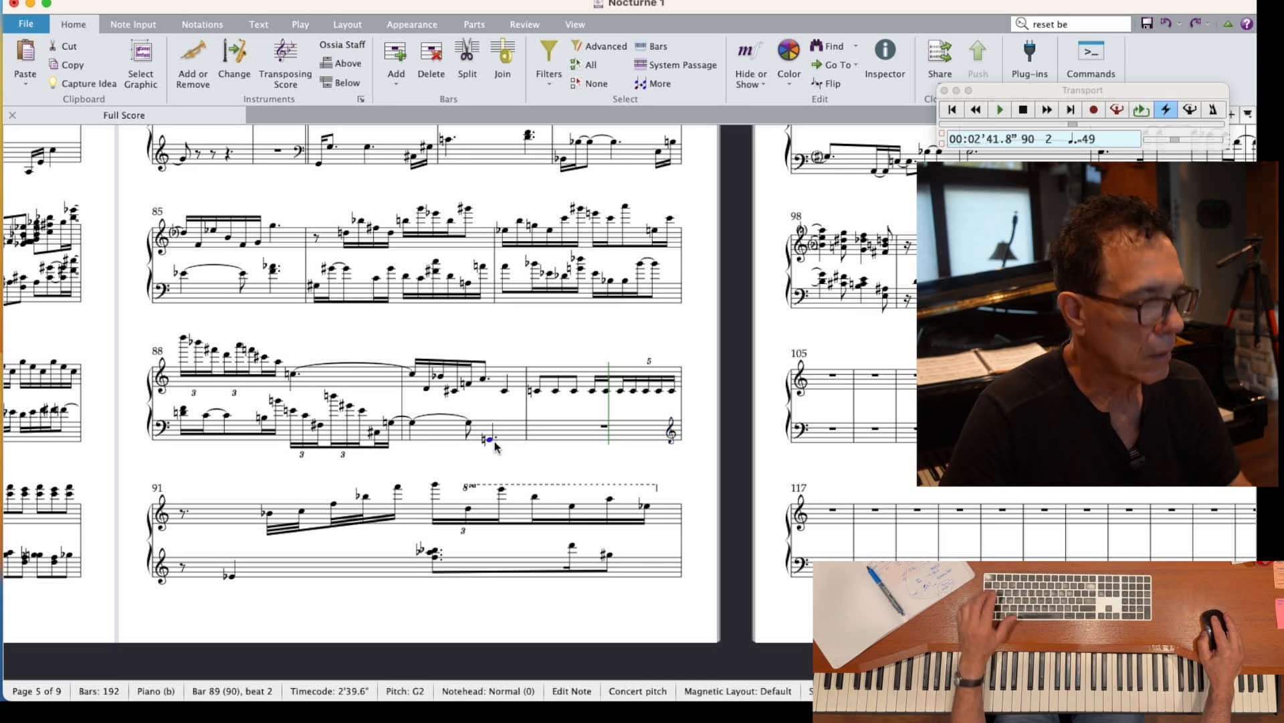
click(605, 427)
key(super+v)
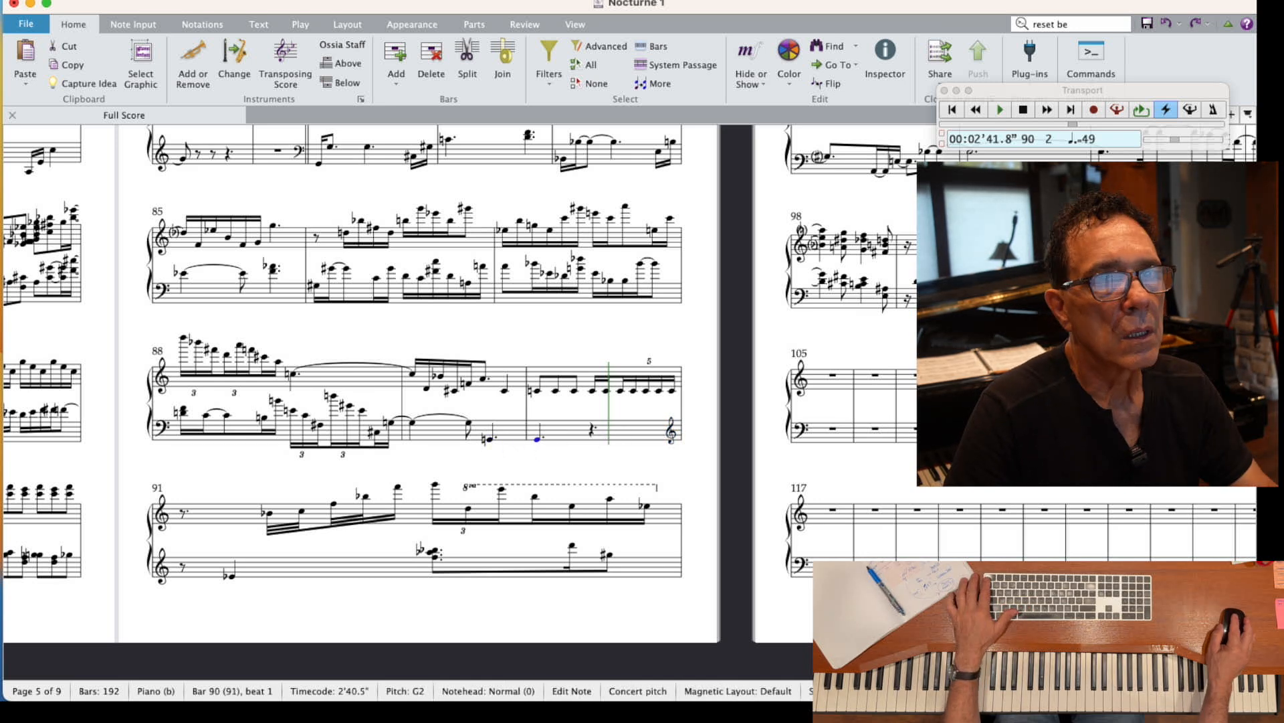
key(5)
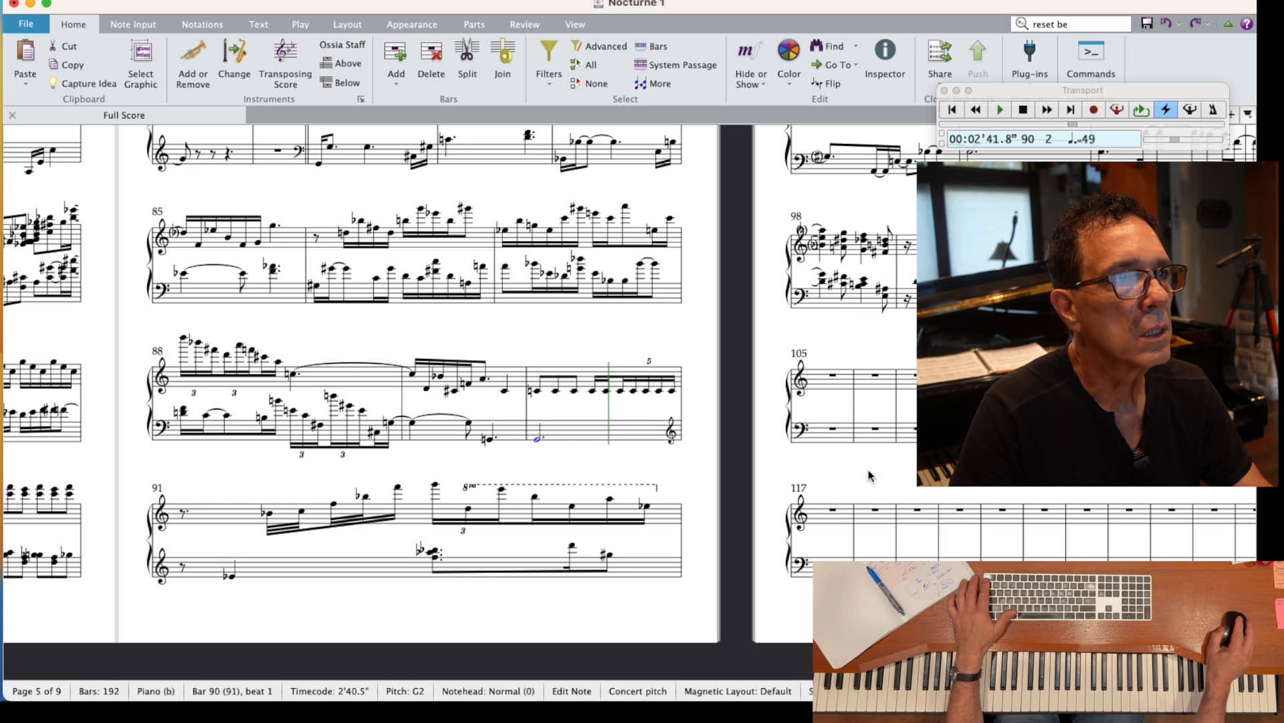
key(period)
- Tie the last lower-staff G of measure 89 to the dotted half note in measure 90
click(487, 440)
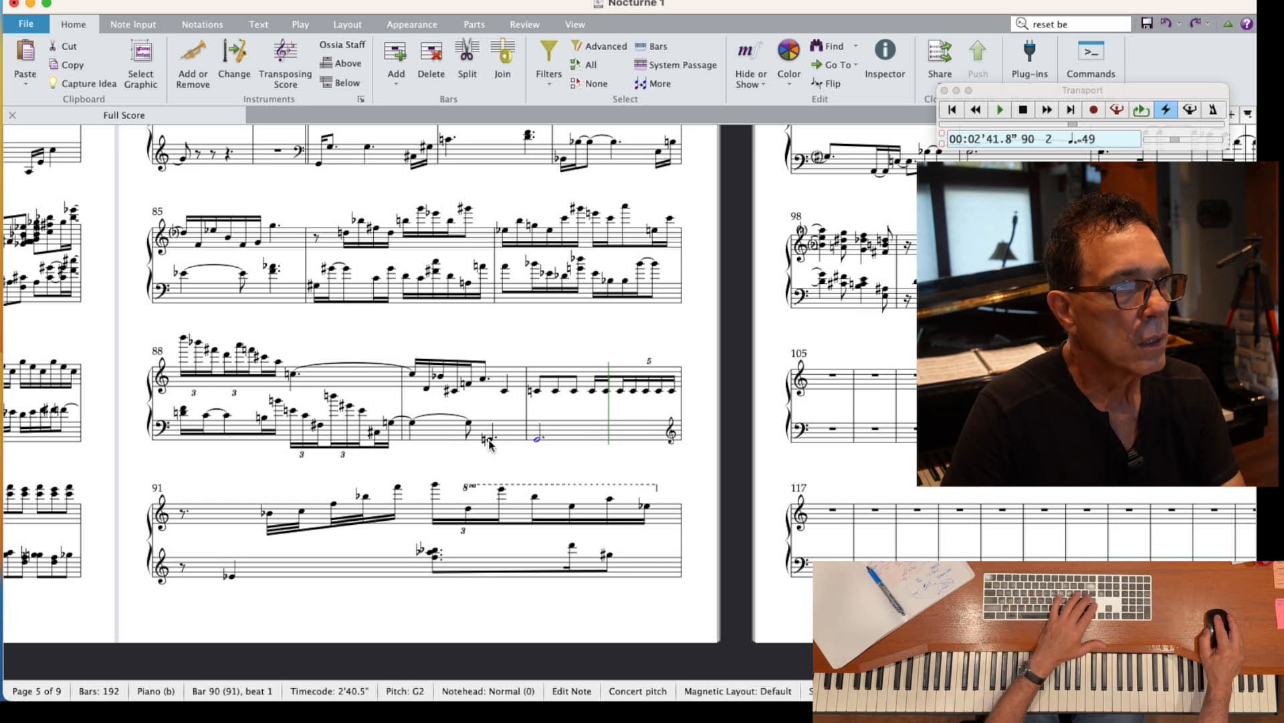
key(Return)
key(Escape)
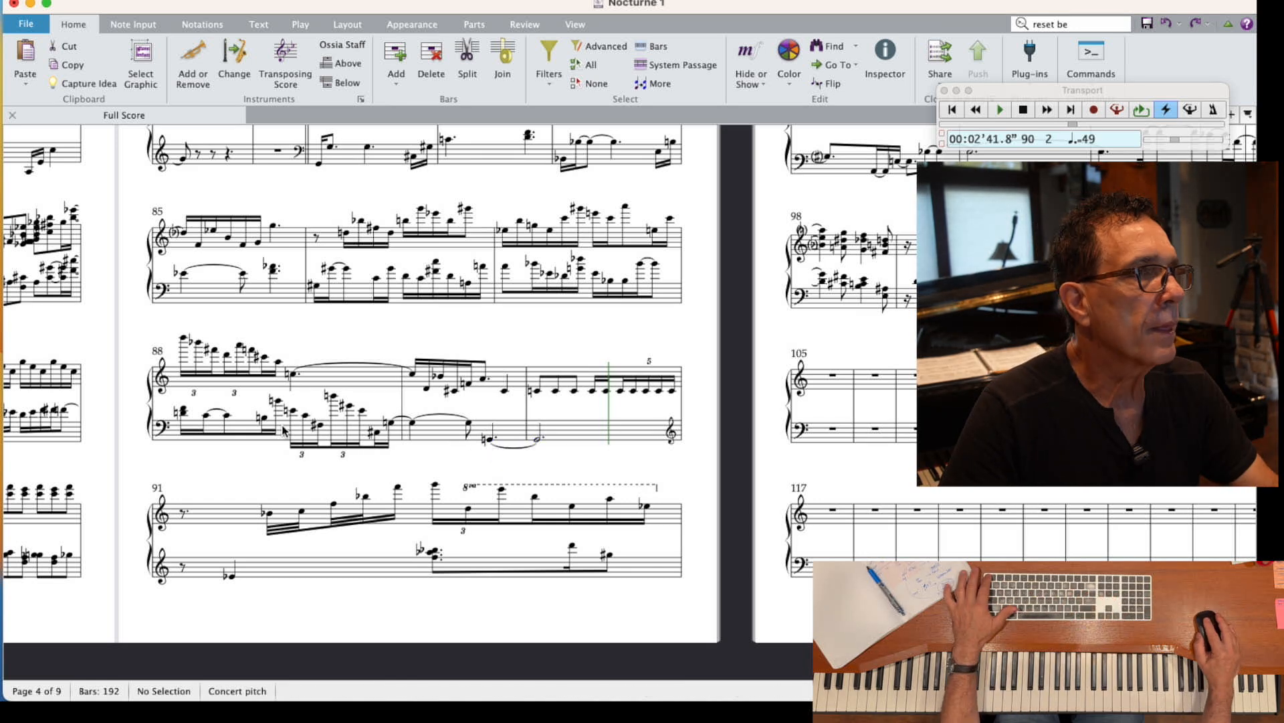
- Play back from the first lower-staff chord of measure 88 into measure 91
click(184, 414)
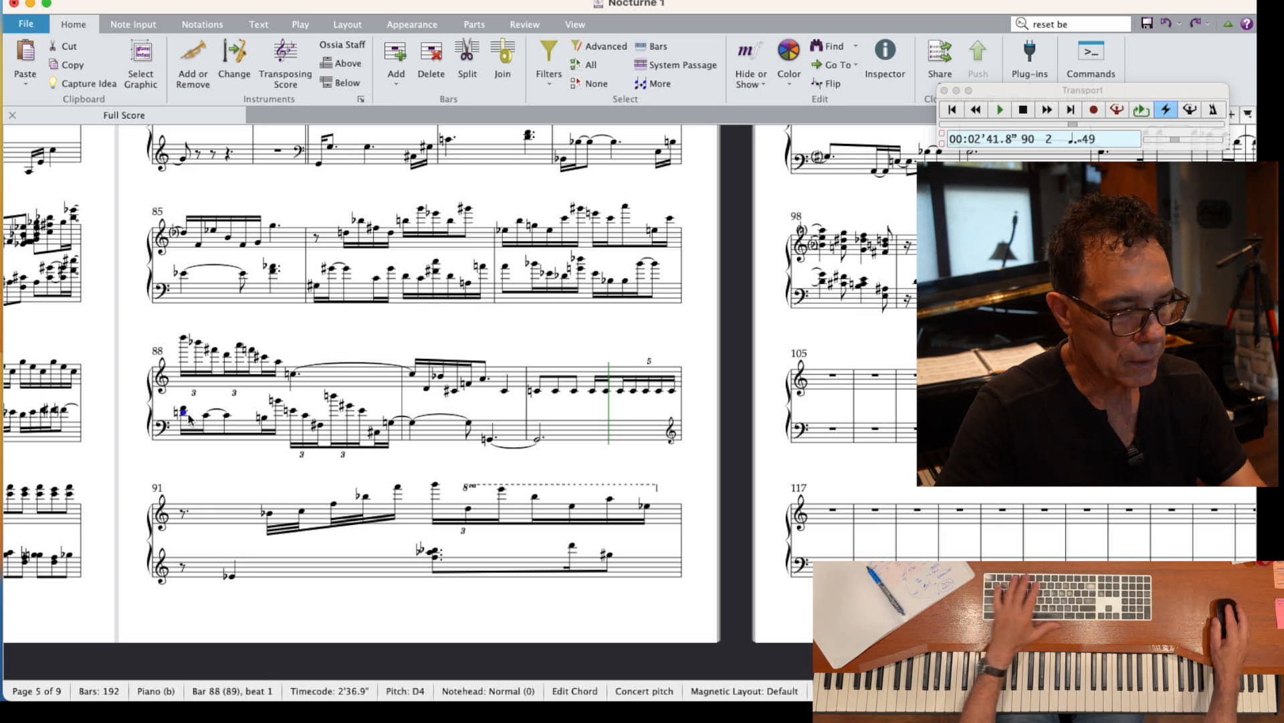
key(p)
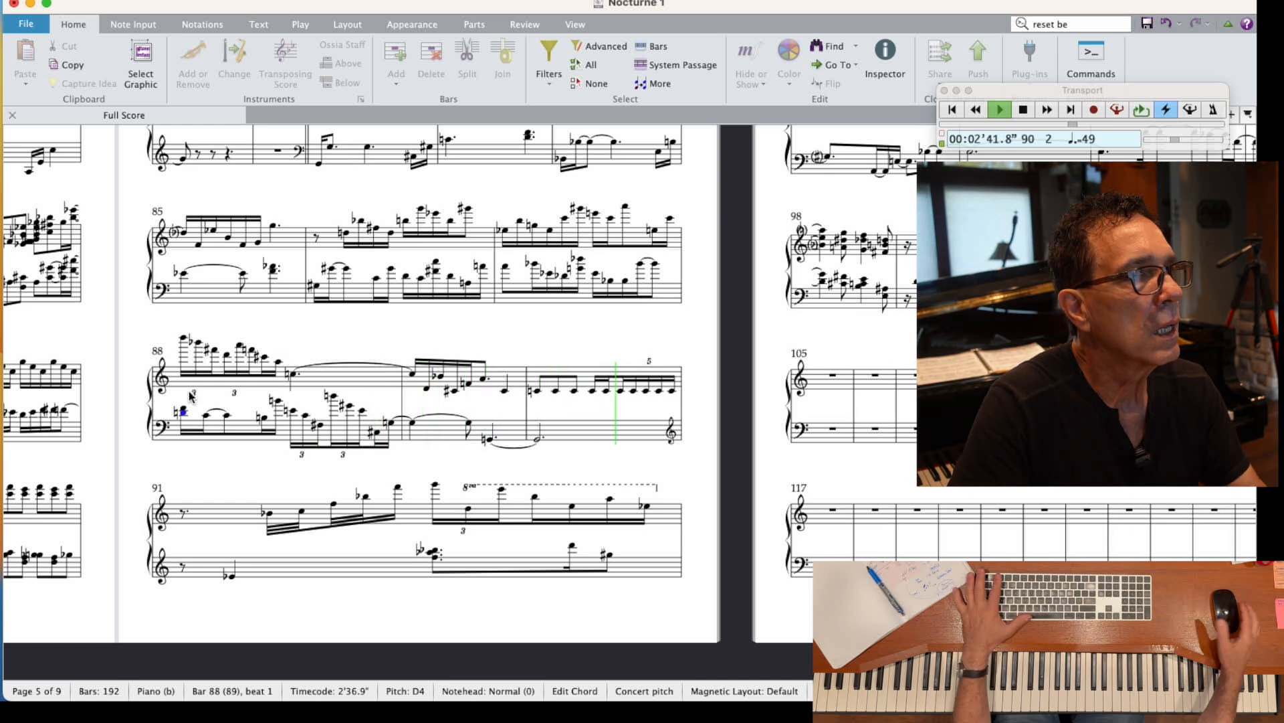
key(Escape)
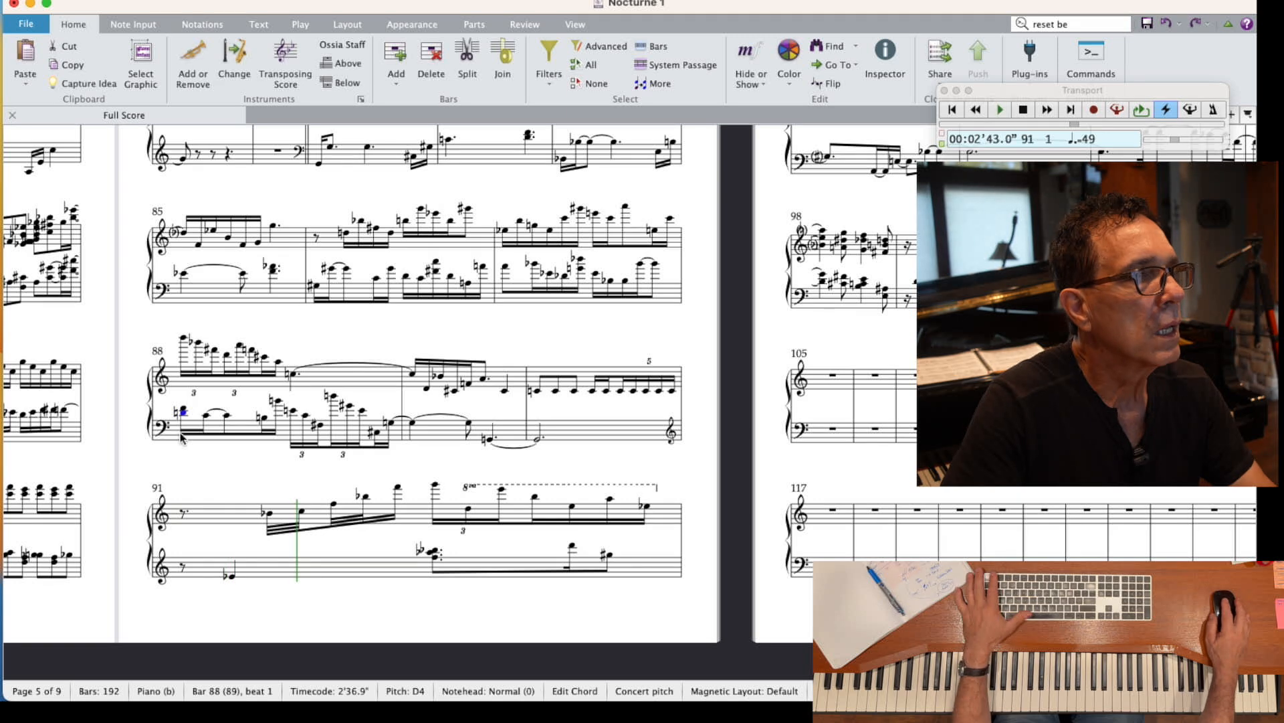
- Lower measure 91's first lower-staff eighth note to G2 and tie measure 90's dotted half G to it
click(505, 392)
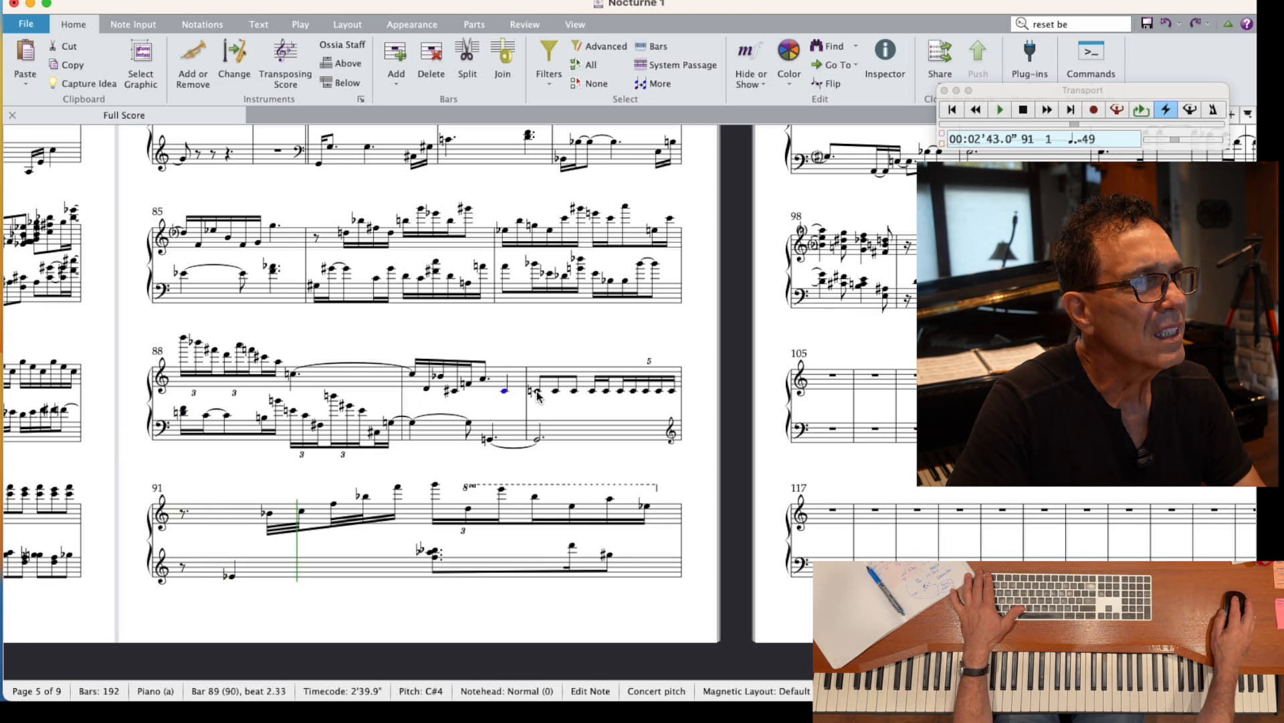
click(184, 548)
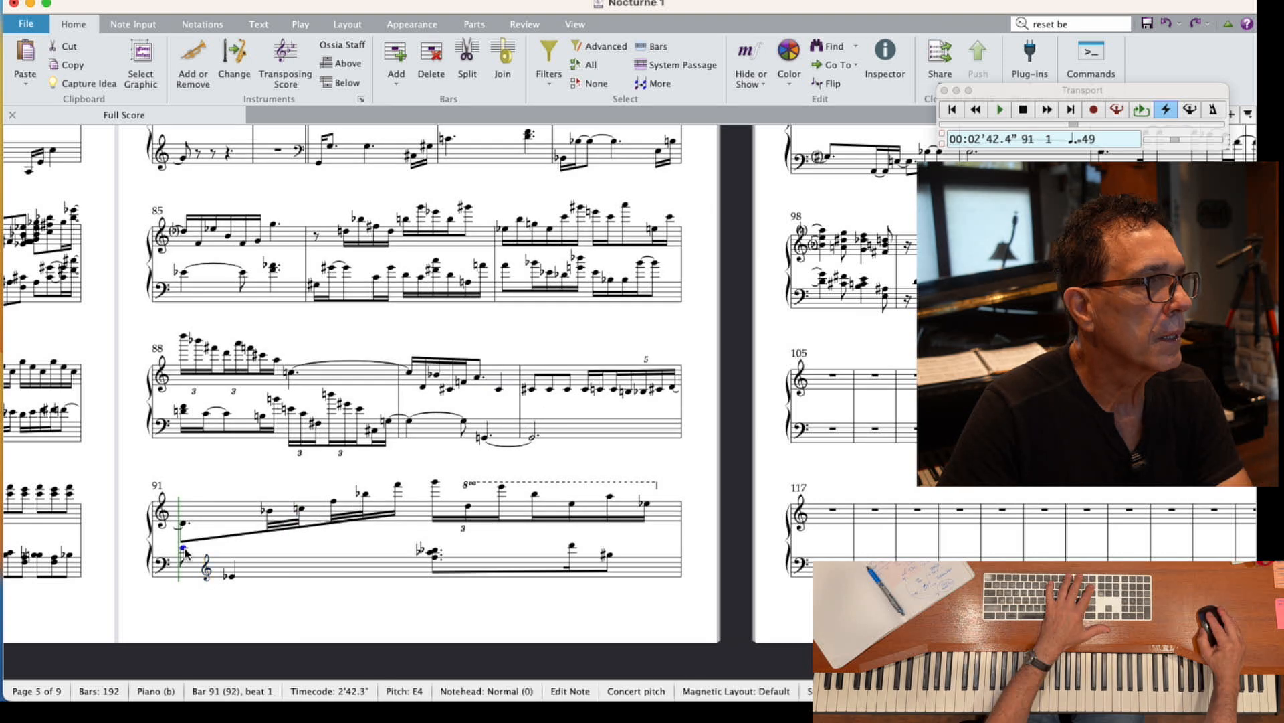
drag(184, 549, 195, 588)
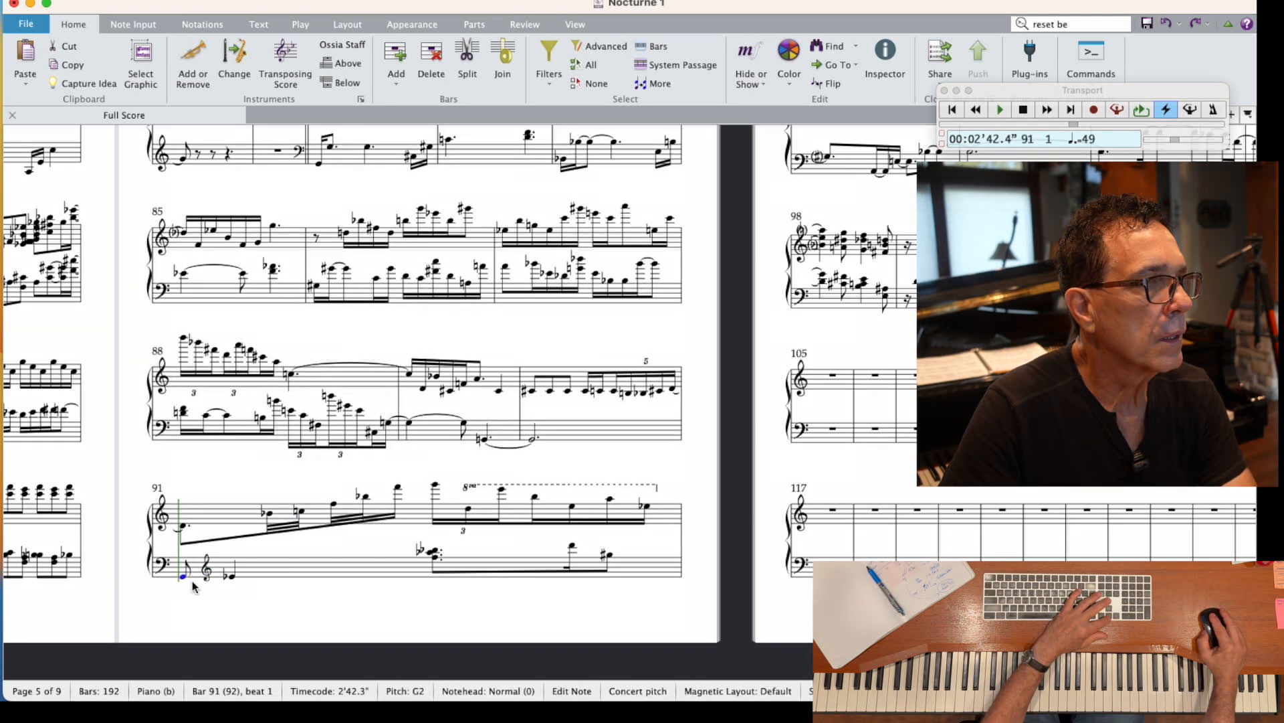
click(531, 440)
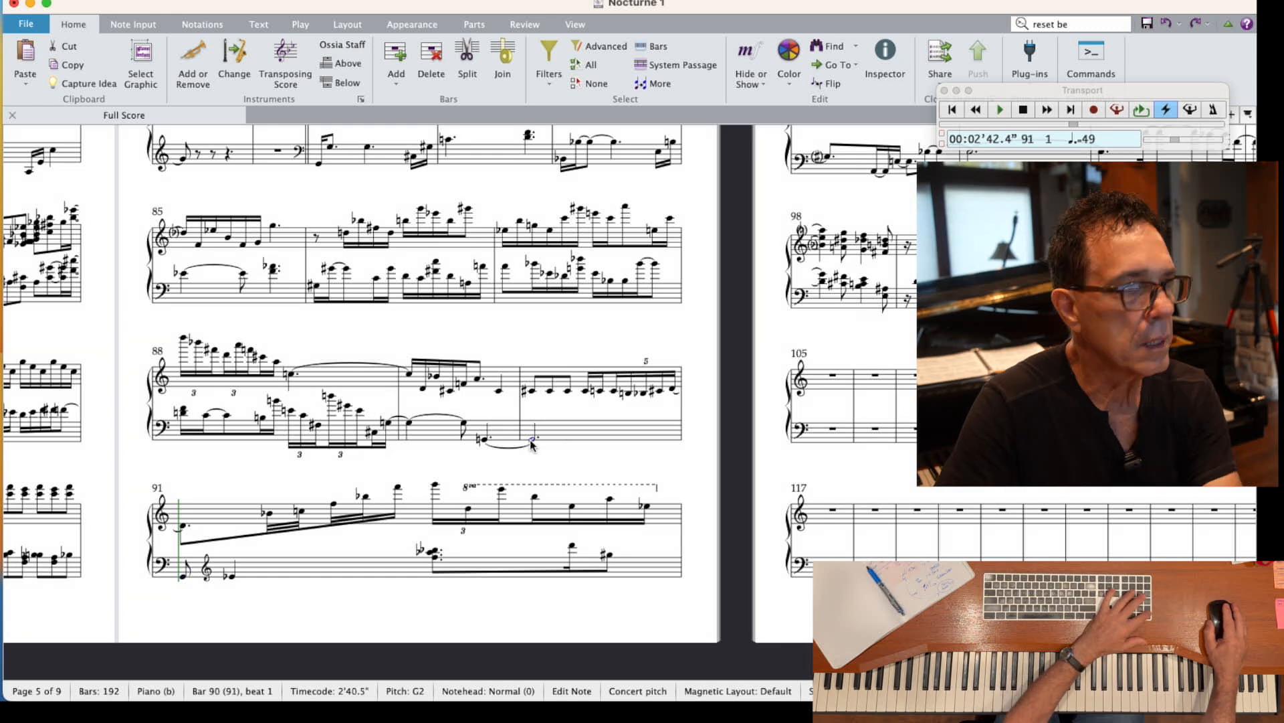
key(Escape)
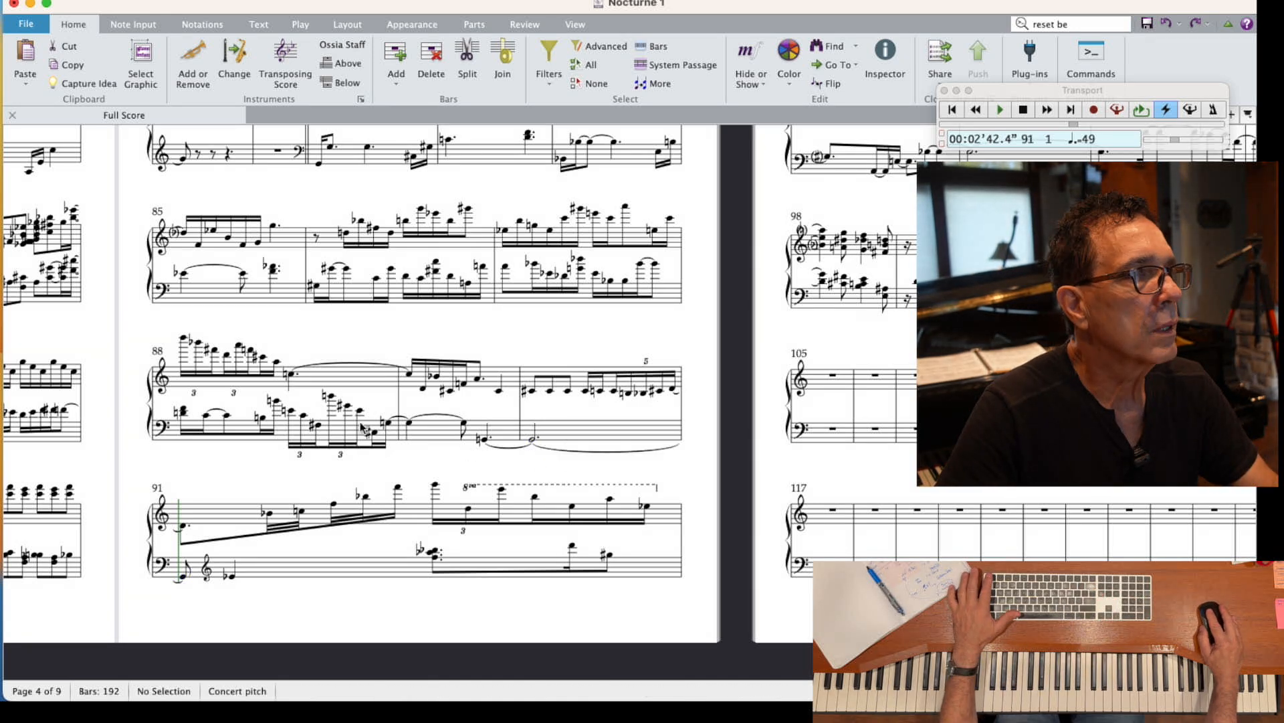
- Play back from the first lower-staff note of measure 86 into measure 90
scroll(426, 275, up, 1)
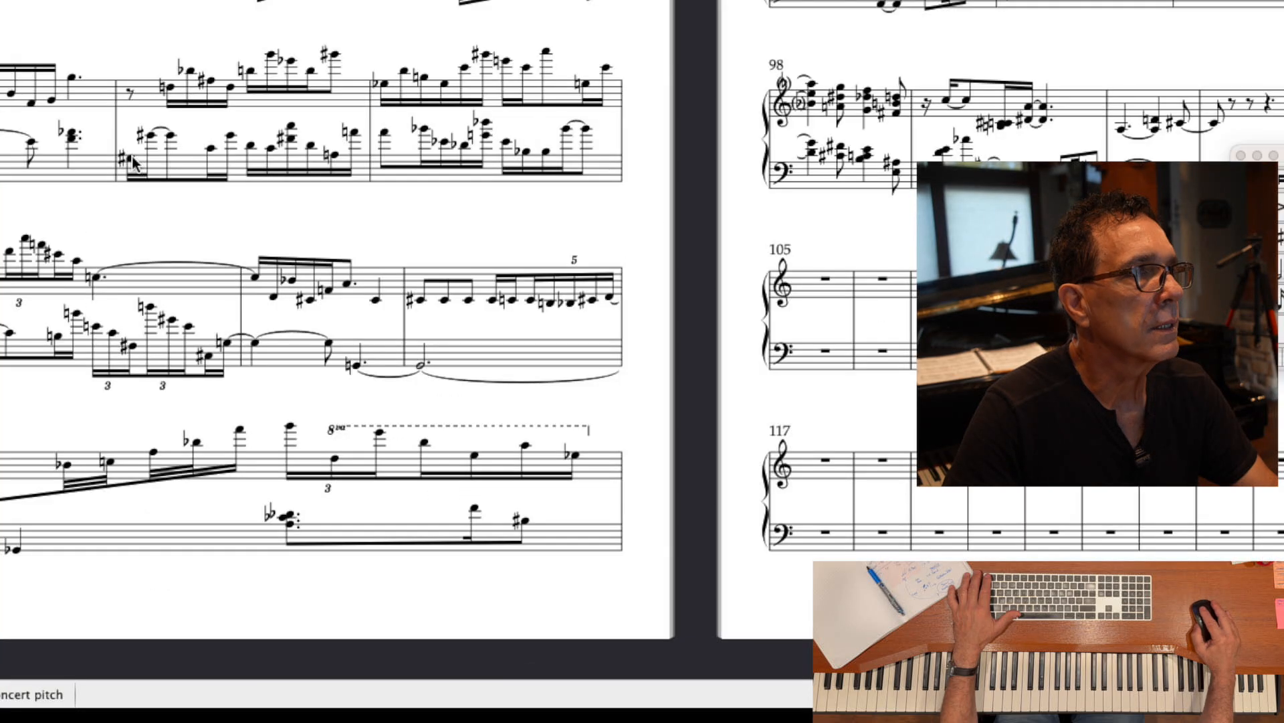
click(312, 295)
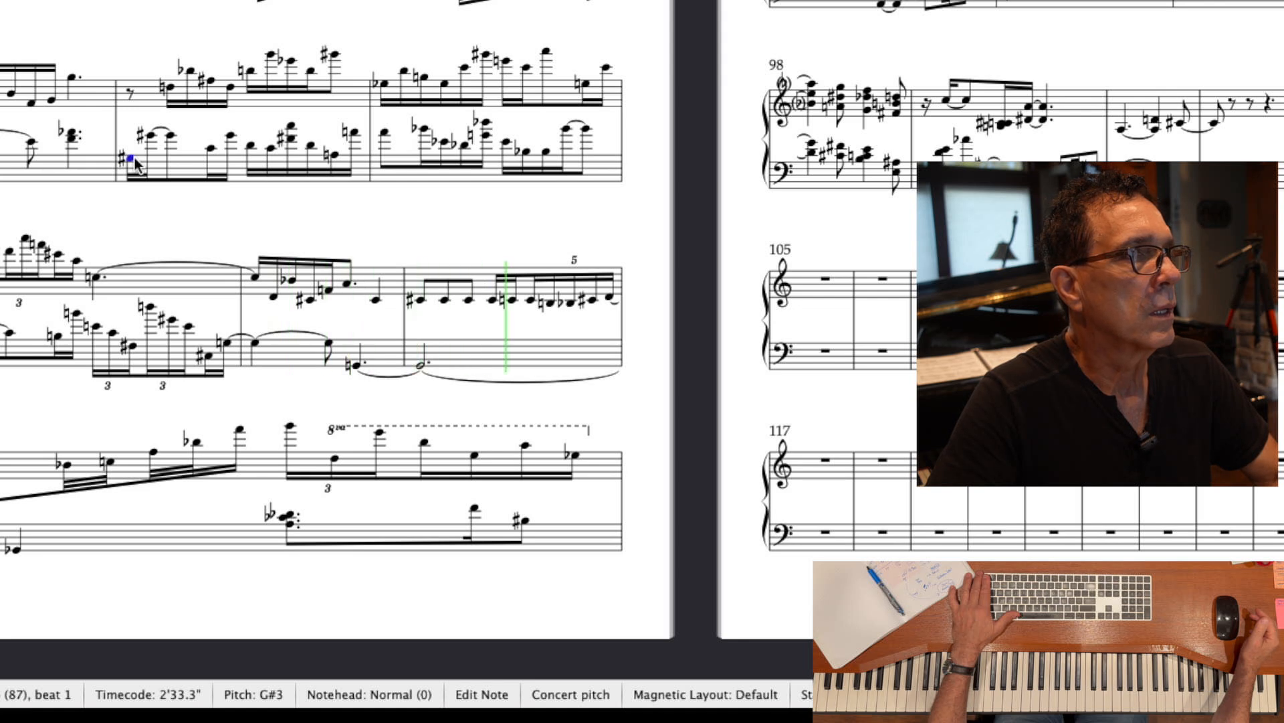
- Continue playback from measure 90 into measure 100
key(space)
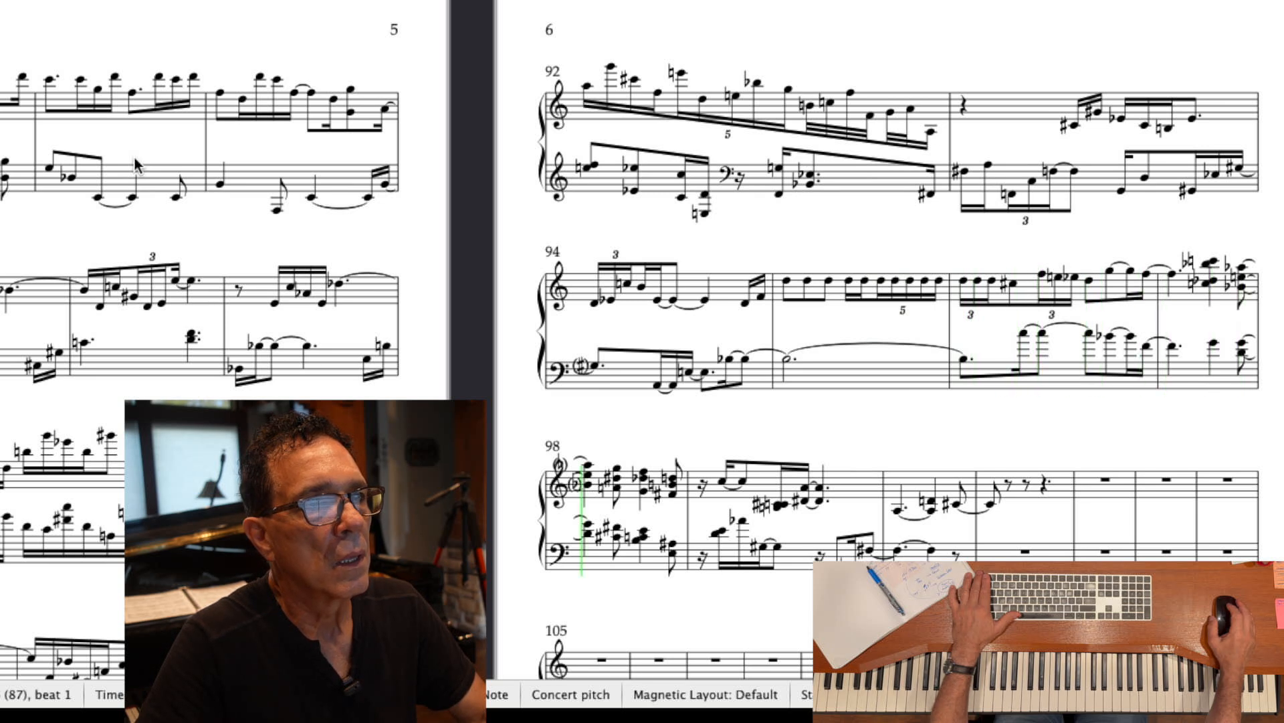
scroll(133, 159, down, 1)
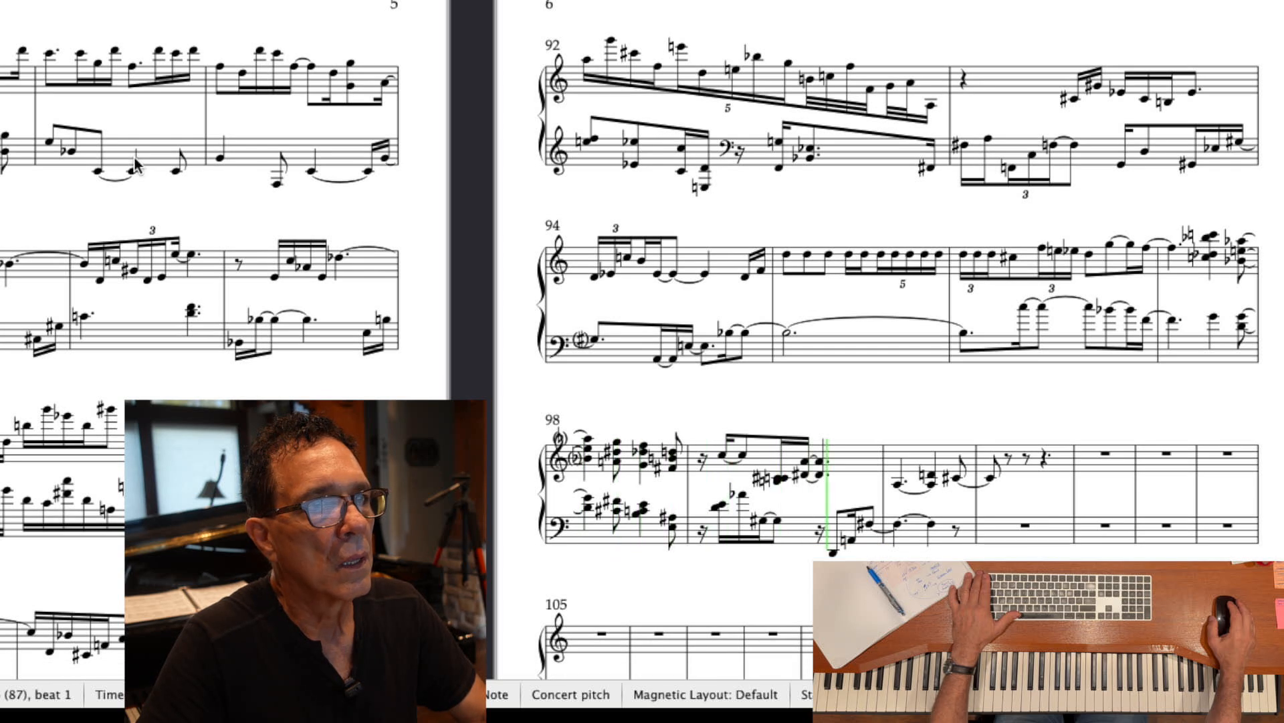
key(space)
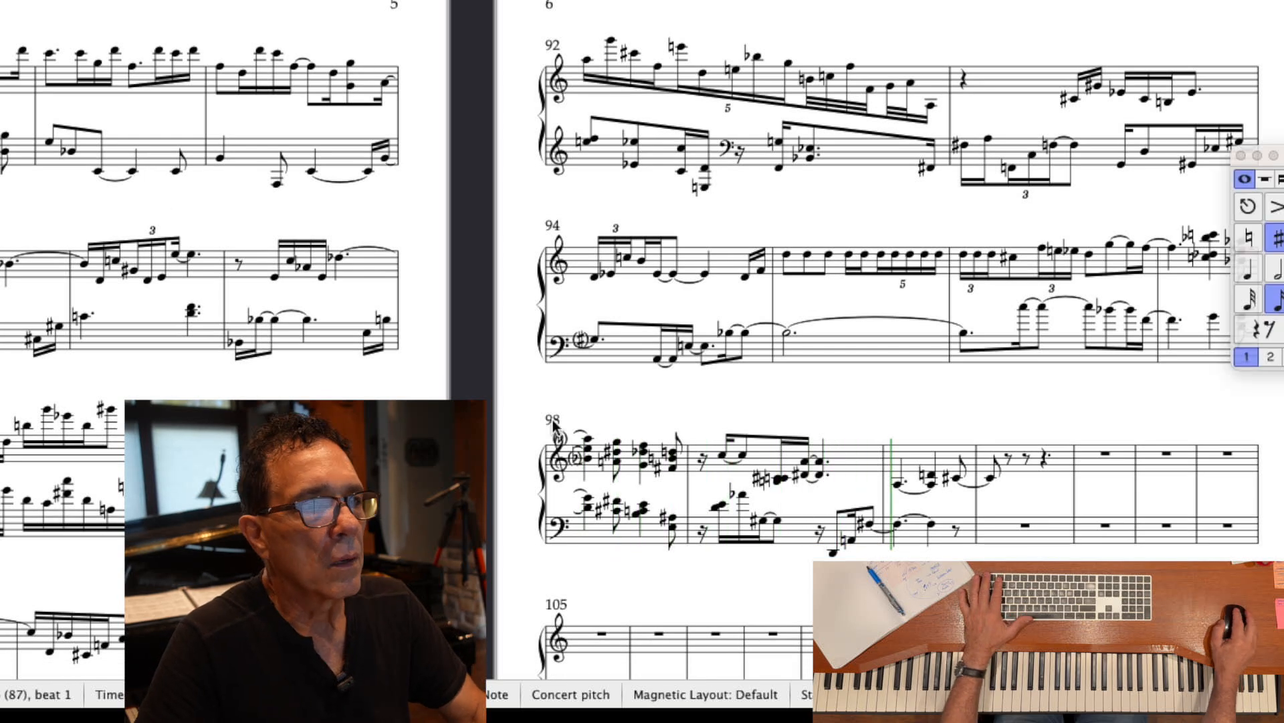
- Lower the bottom note of the two-note cluster in measure 99's upper staff by a step and give it a natural
click(782, 481)
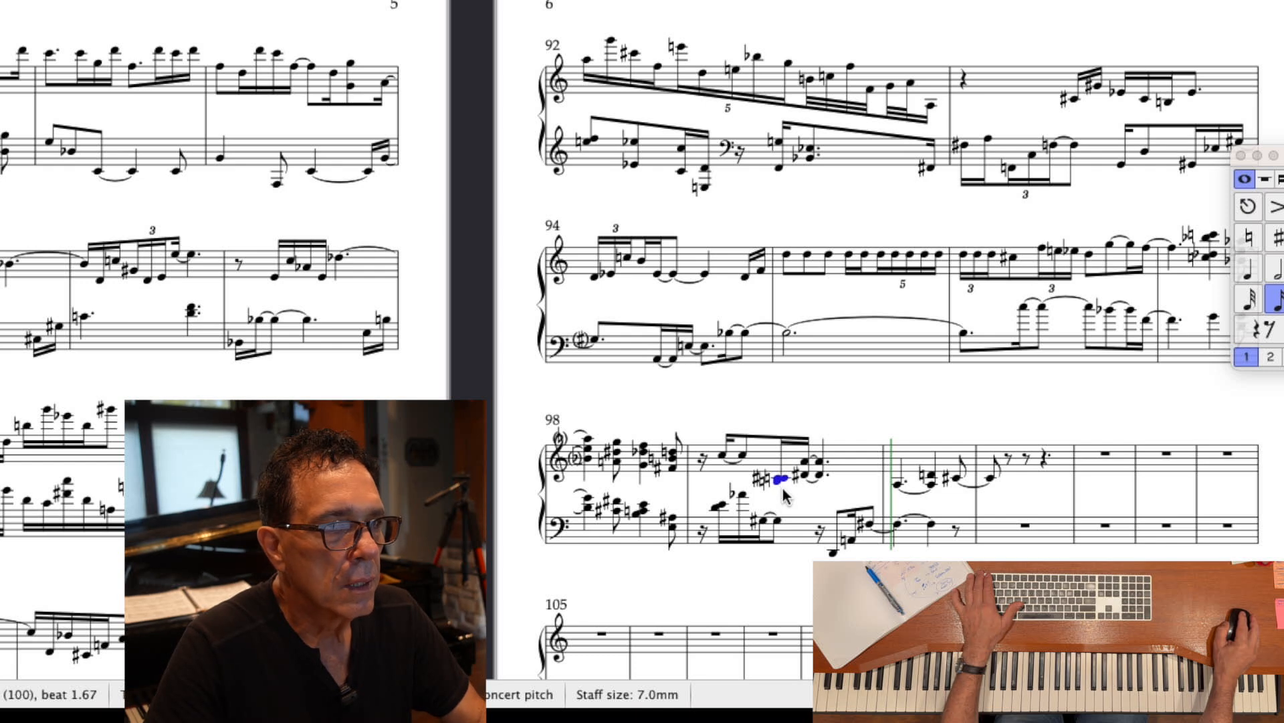
scroll(786, 496, right, 2)
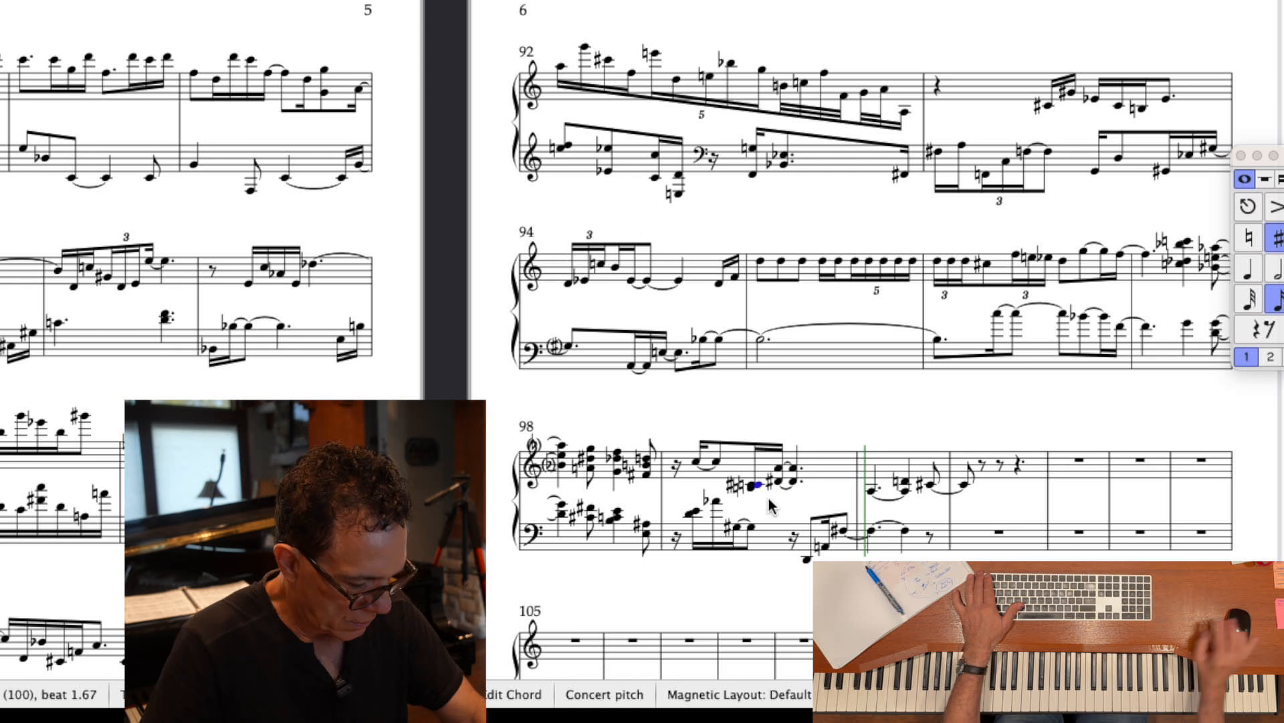
key(Escape)
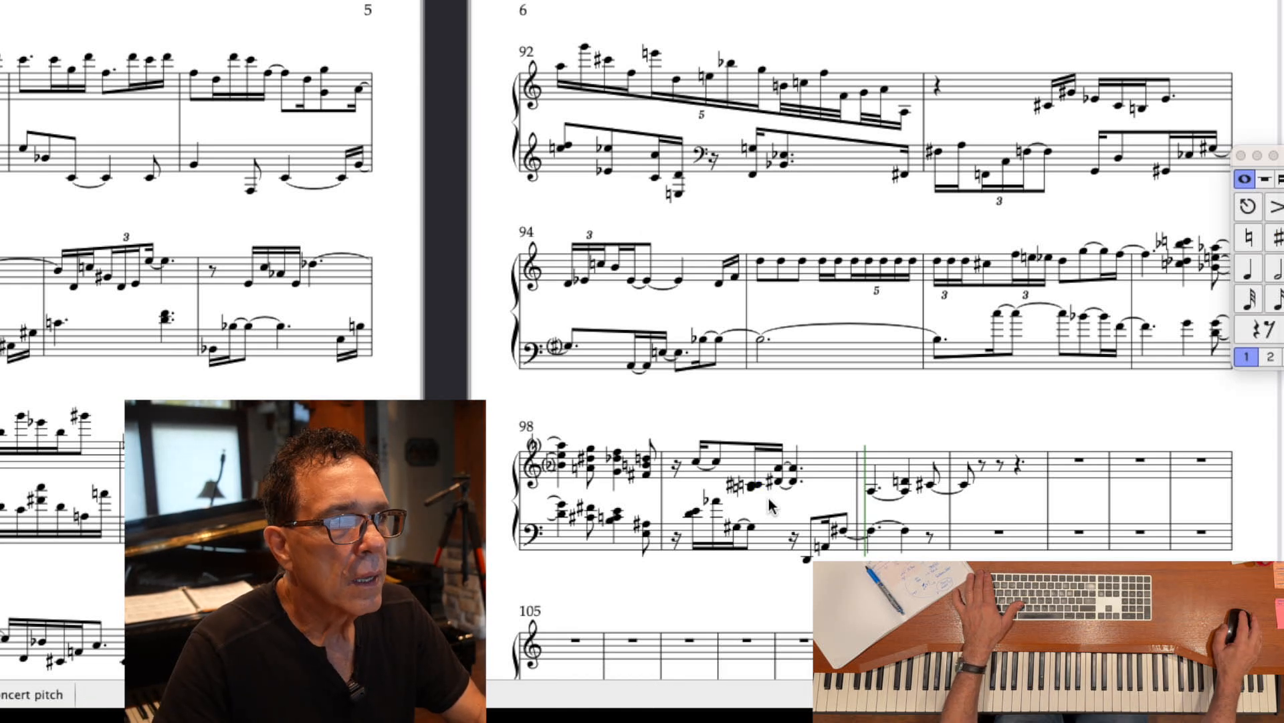
click(753, 486)
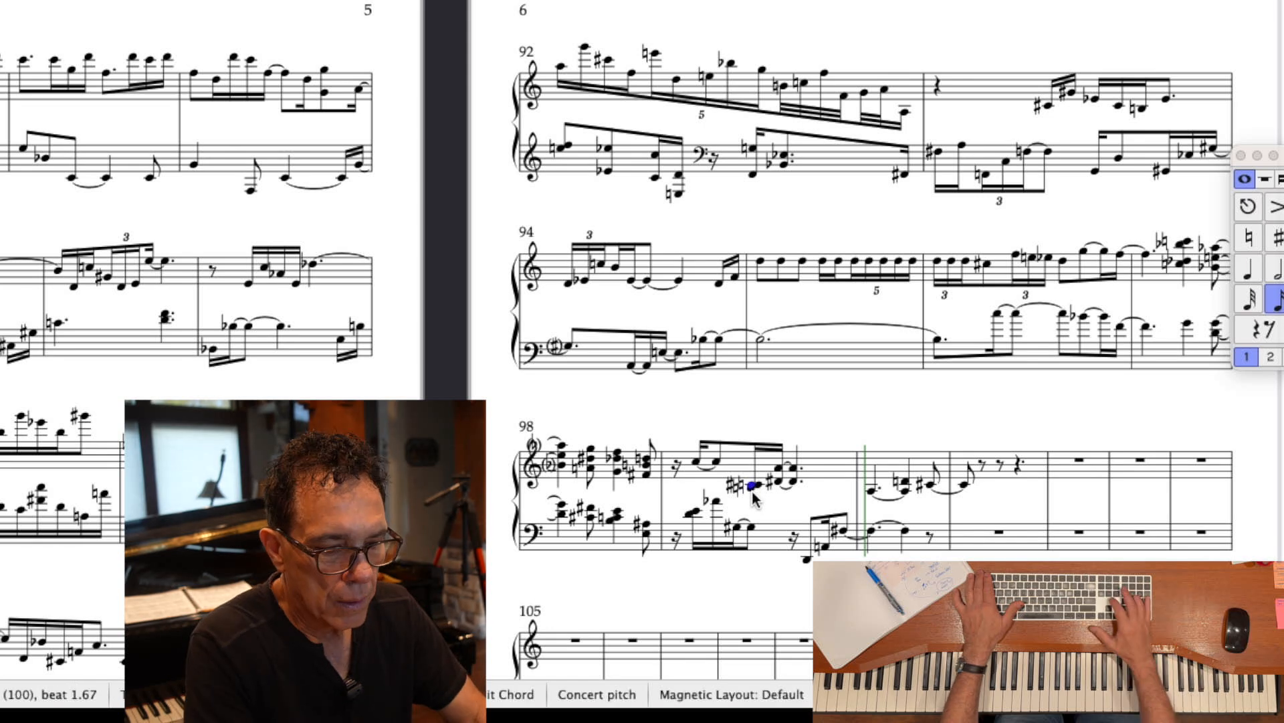
key(7)
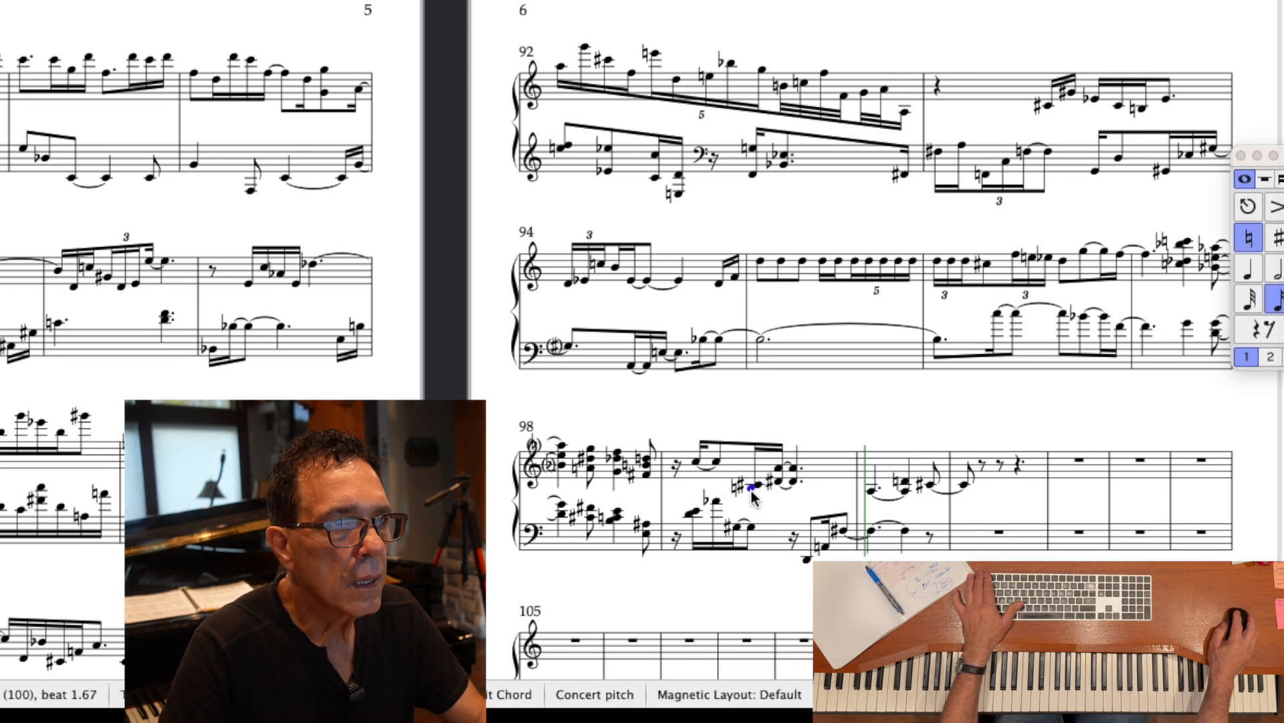
double_click(751, 489)
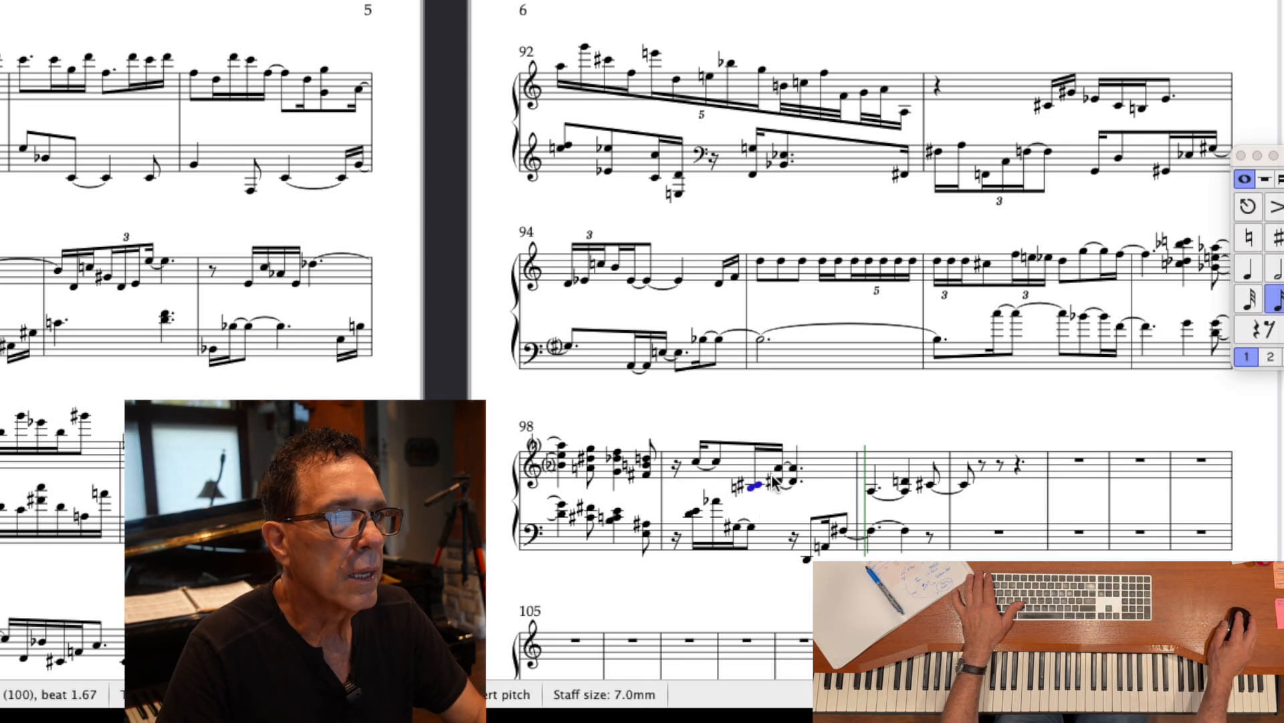
- Play back from the first upper-staff note of measure 99 into measure 100
click(697, 462)
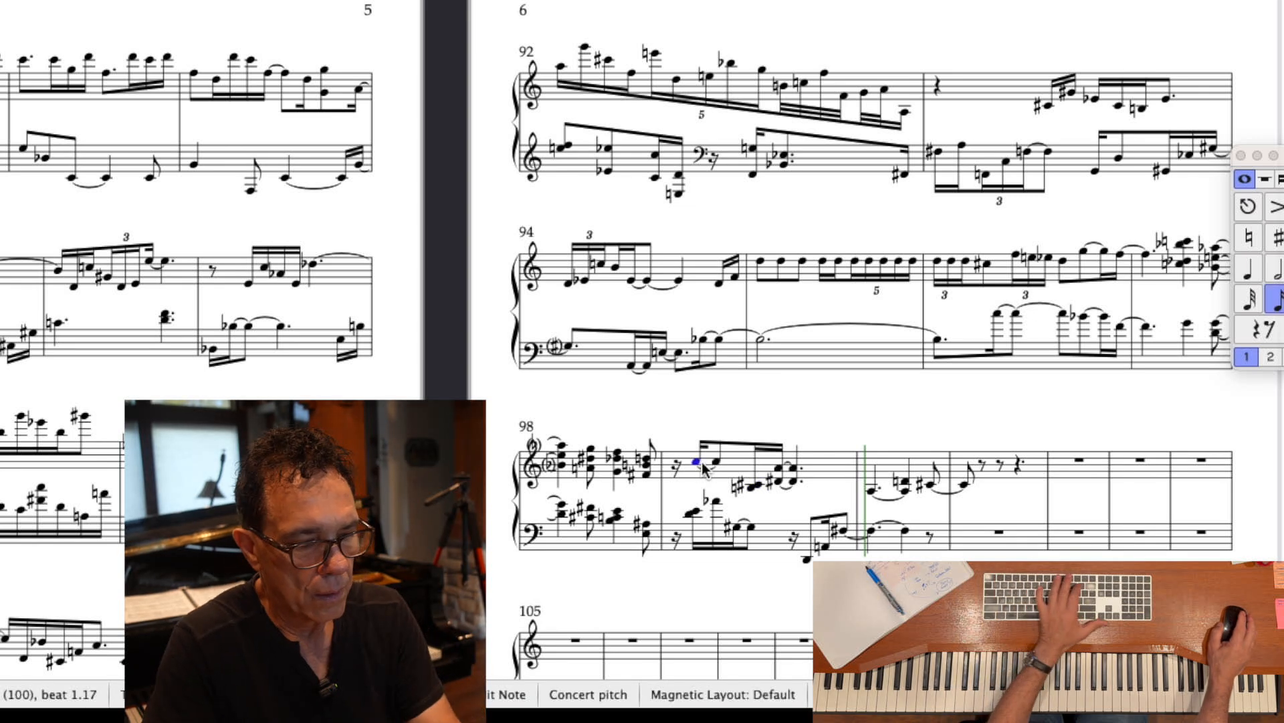
key(p)
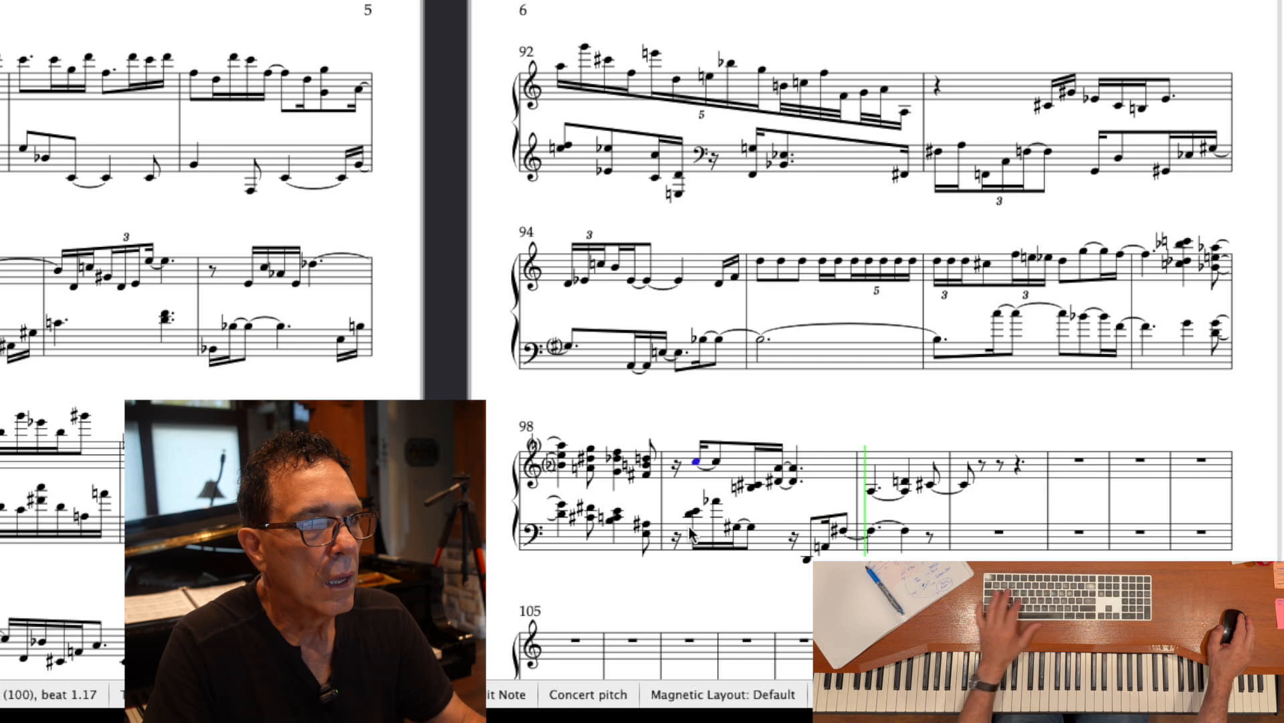
key(Escape)
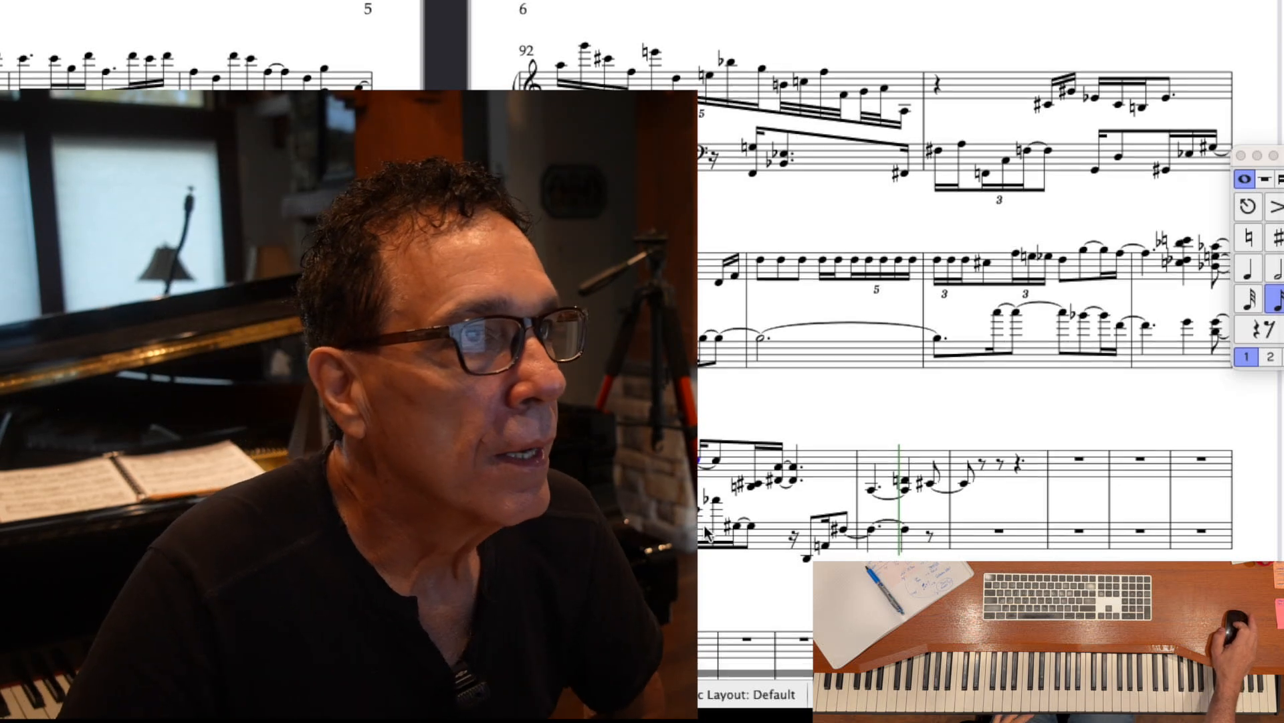
- Play back from the first lower-staff note of measure 82 into measure 87
scroll(705, 526, down, 3)
scroll(705, 526, left, 6)
scroll(705, 534, up, 1)
scroll(705, 533, left, 2)
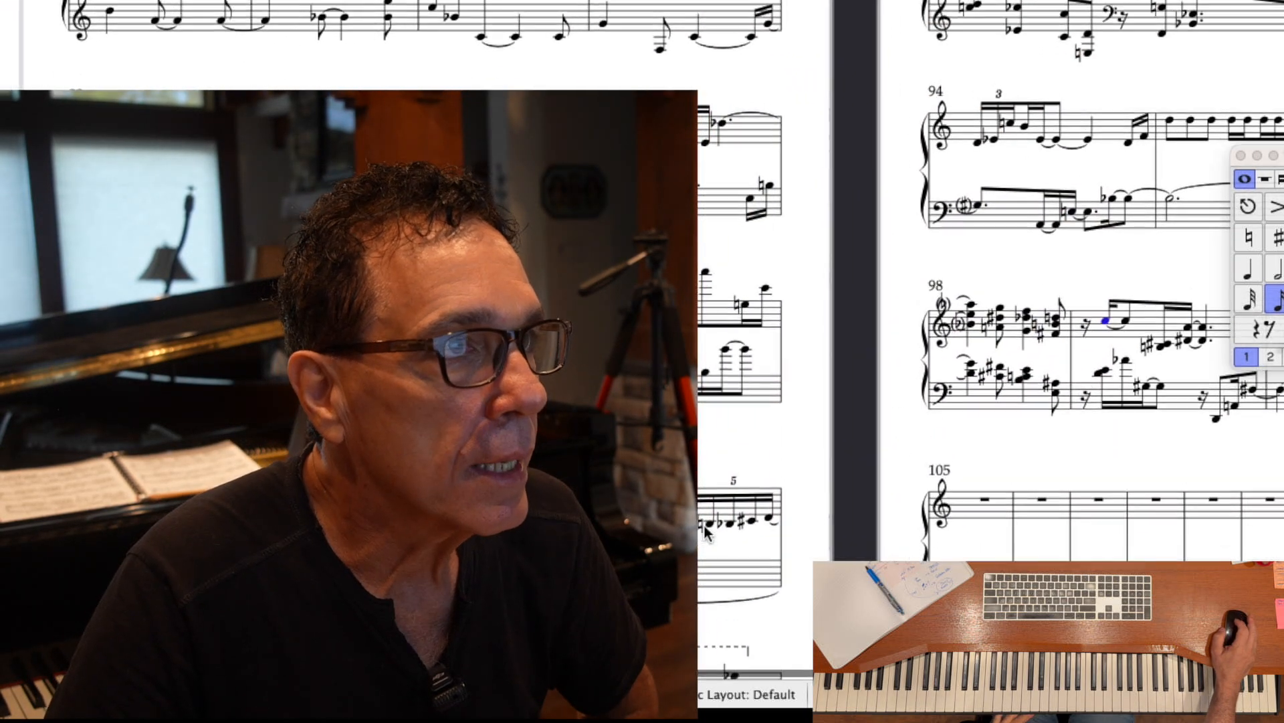
scroll(706, 533, left, 3)
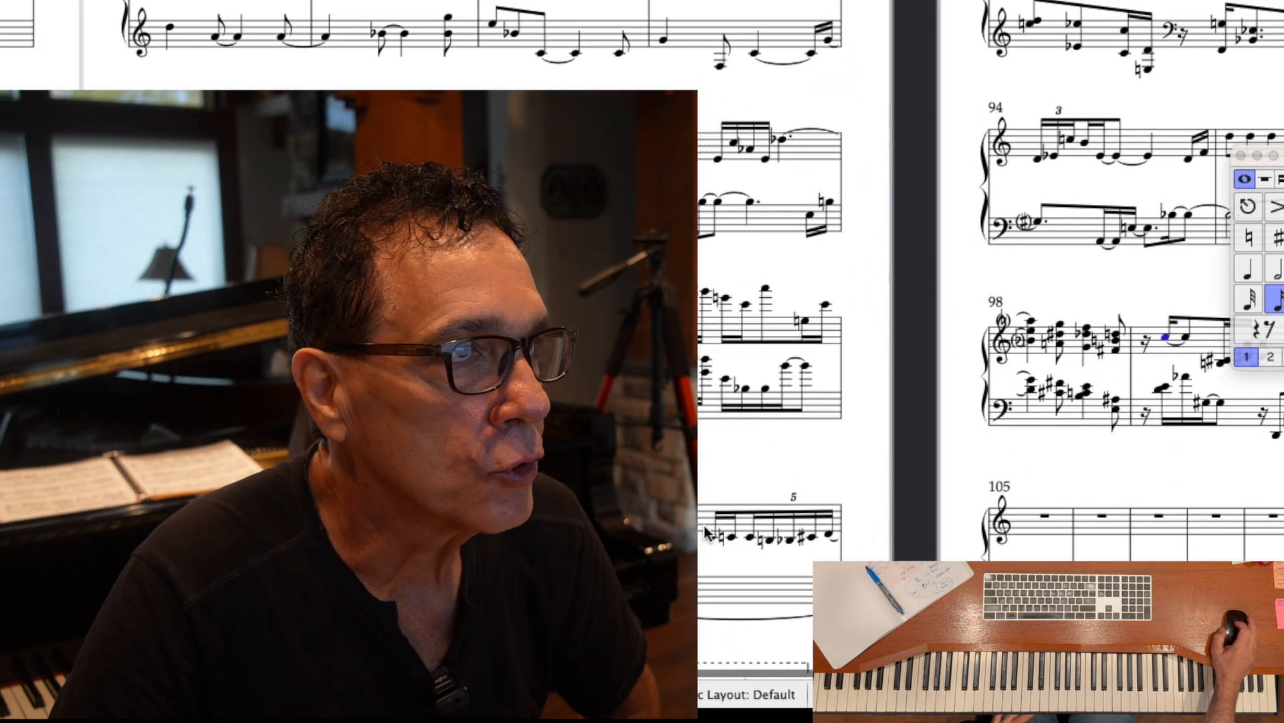
scroll(705, 532, up, 1)
scroll(705, 533, left, 3)
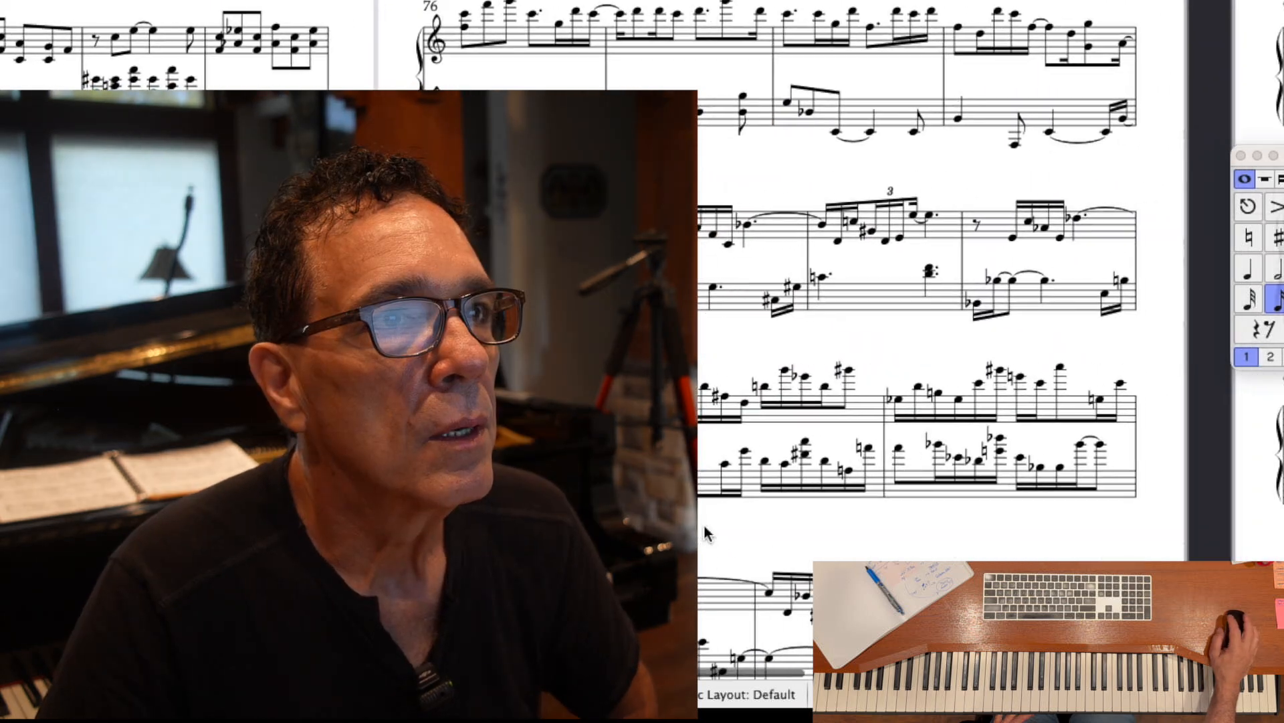
scroll(705, 532, right, 6)
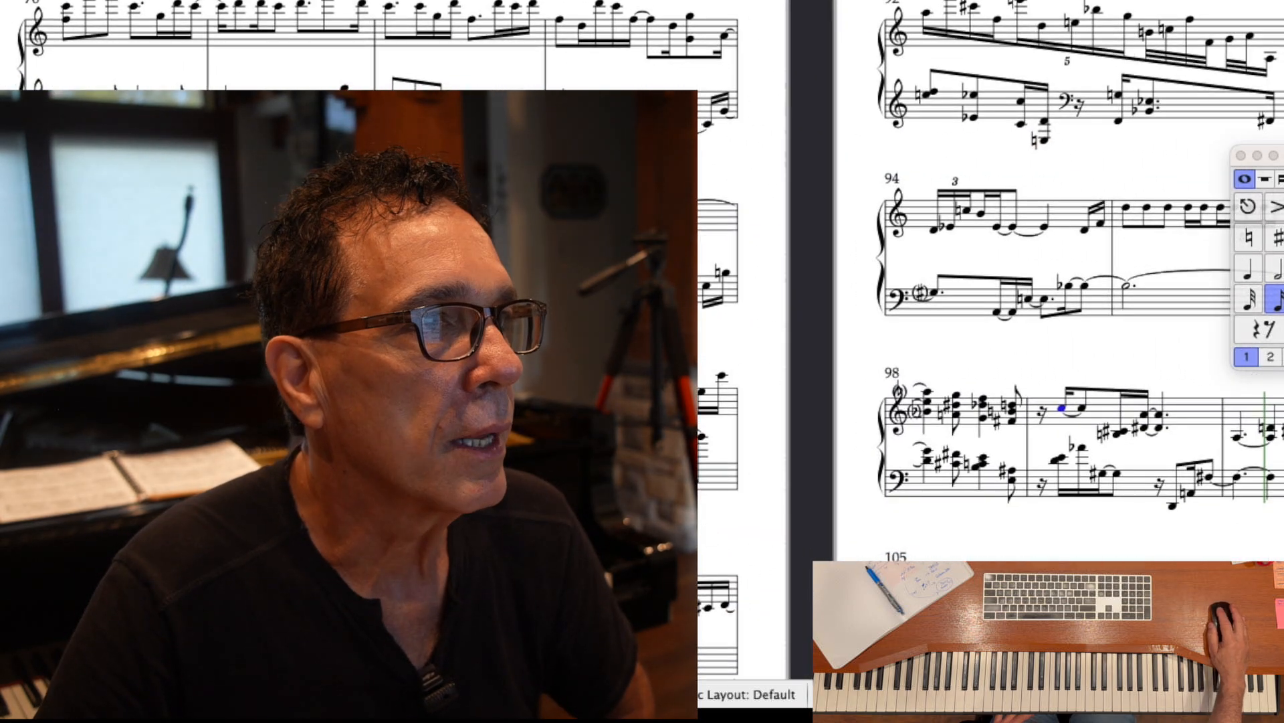
click(705, 533)
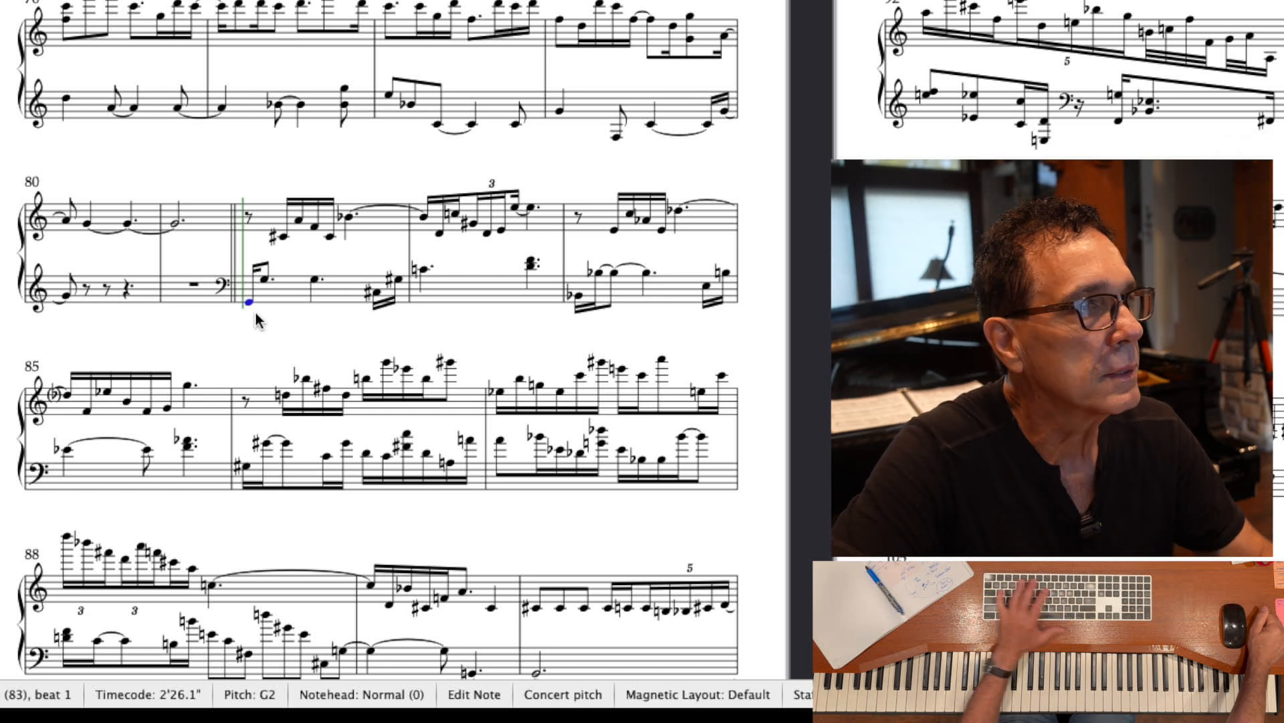
key(space)
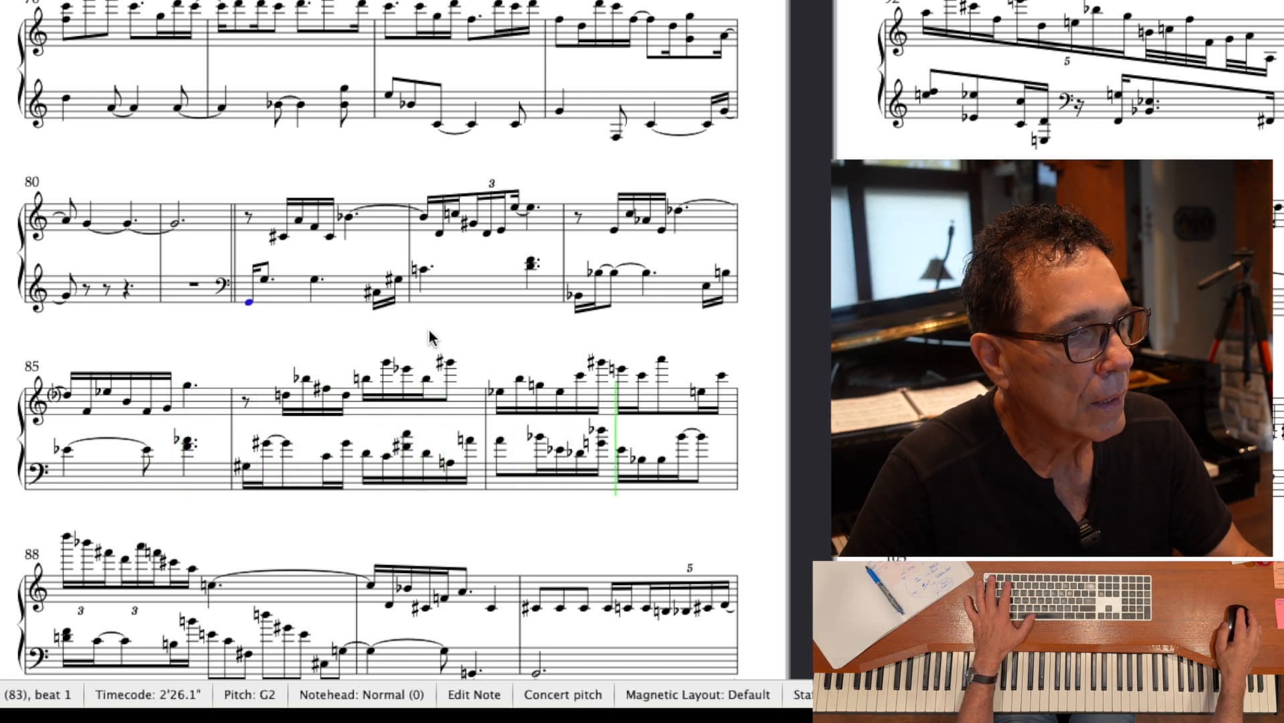
key(space)
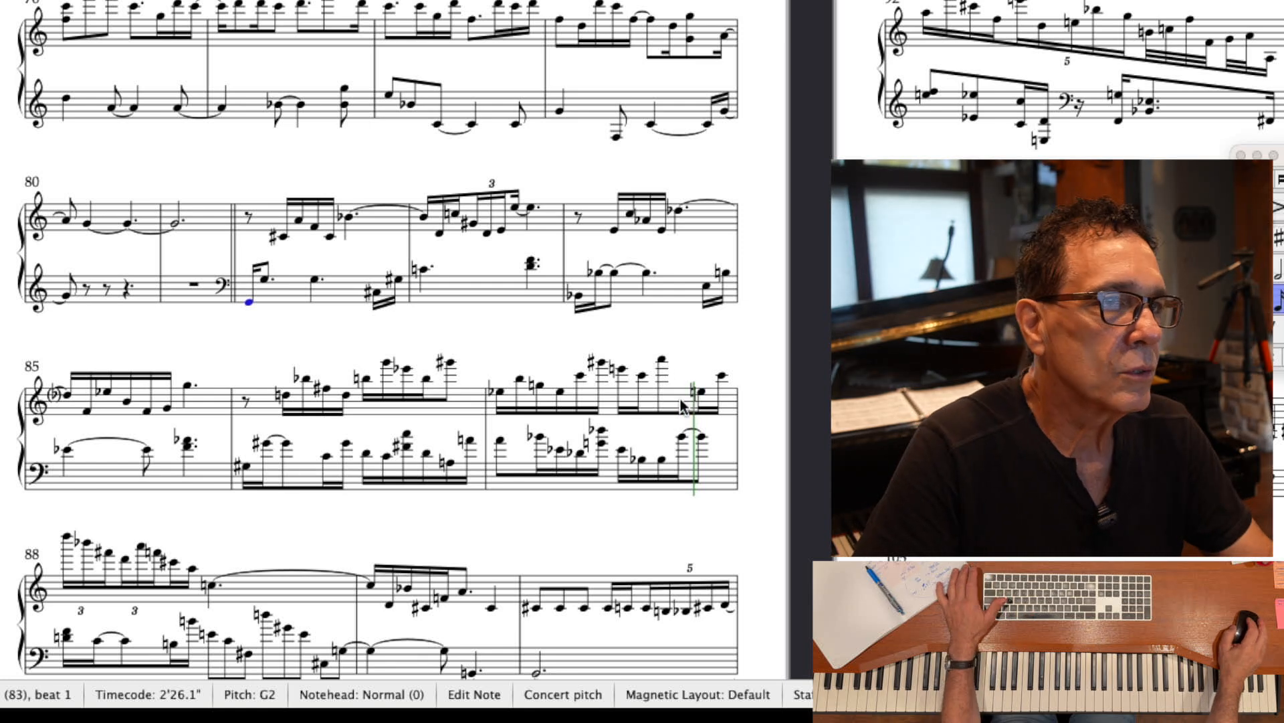
- Retrograde the first six upper-staff notes of measure 87 and raise the group's new first note to the natural one step above
scroll(681, 400, down, 1)
scroll(682, 406, down, 1)
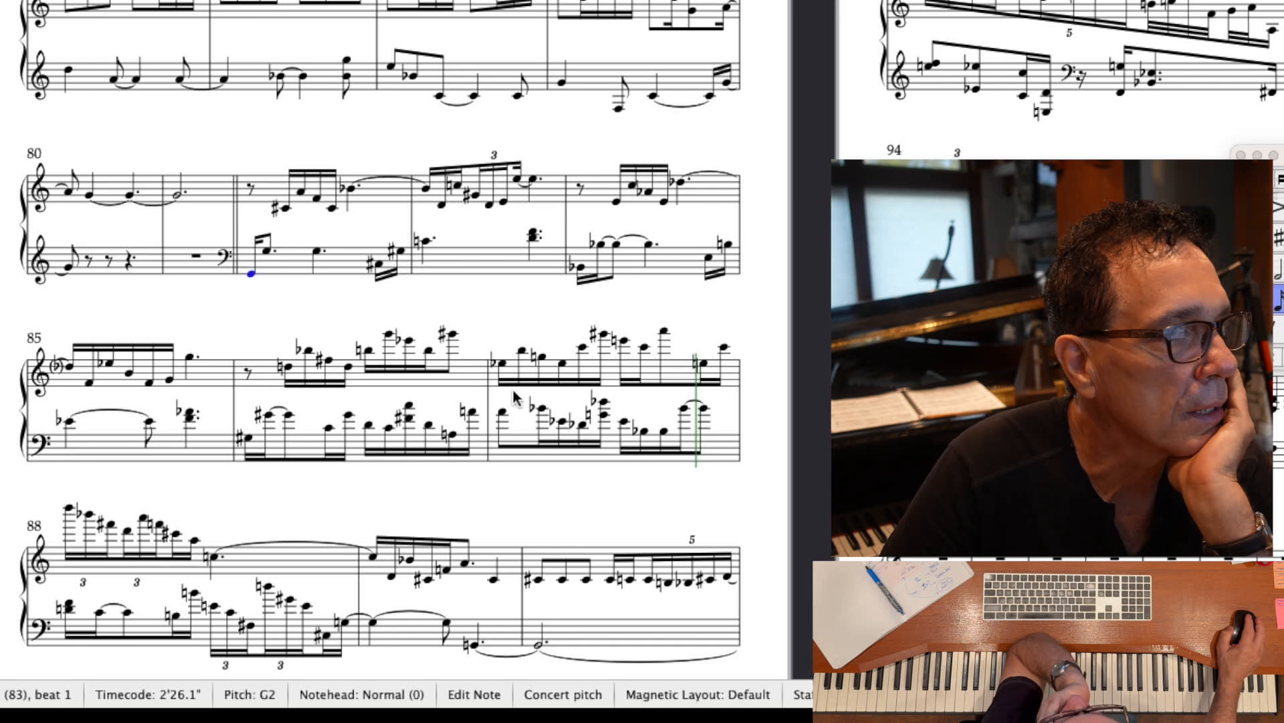
scroll(523, 394, down, 3)
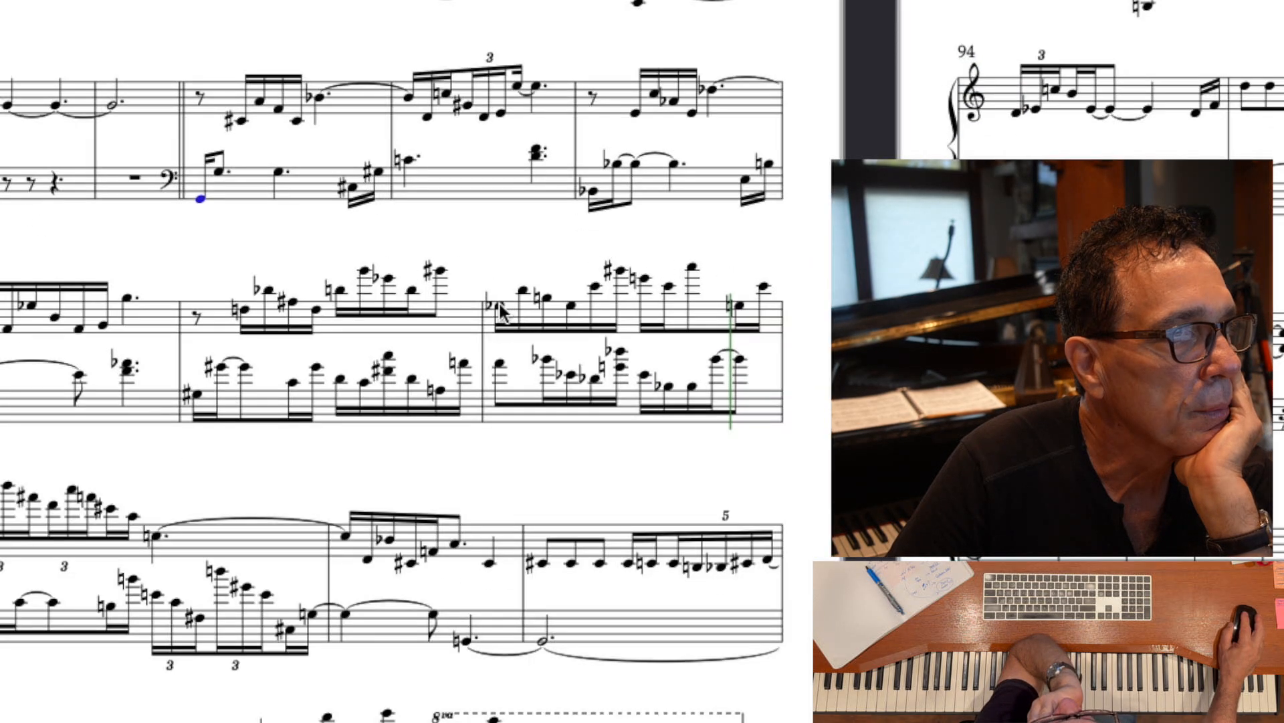
click(500, 304)
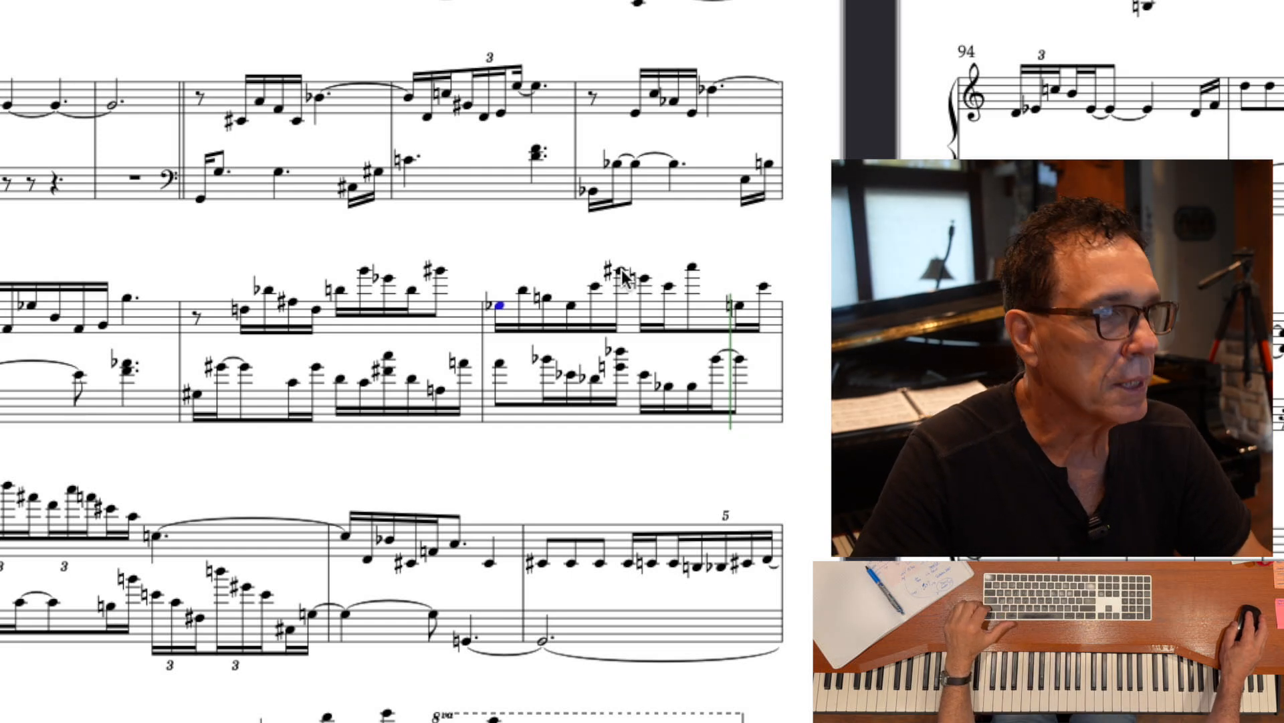
shift+click(622, 273)
click(1006, 63)
click(1051, 115)
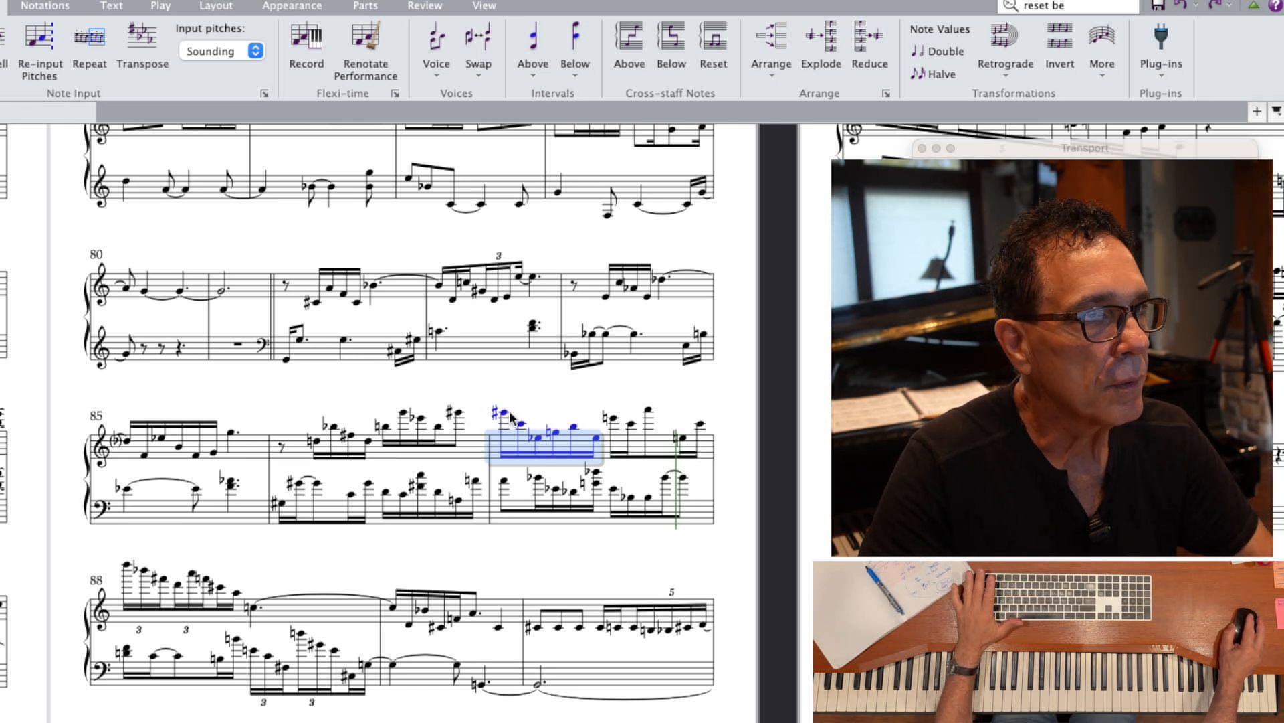
click(460, 415)
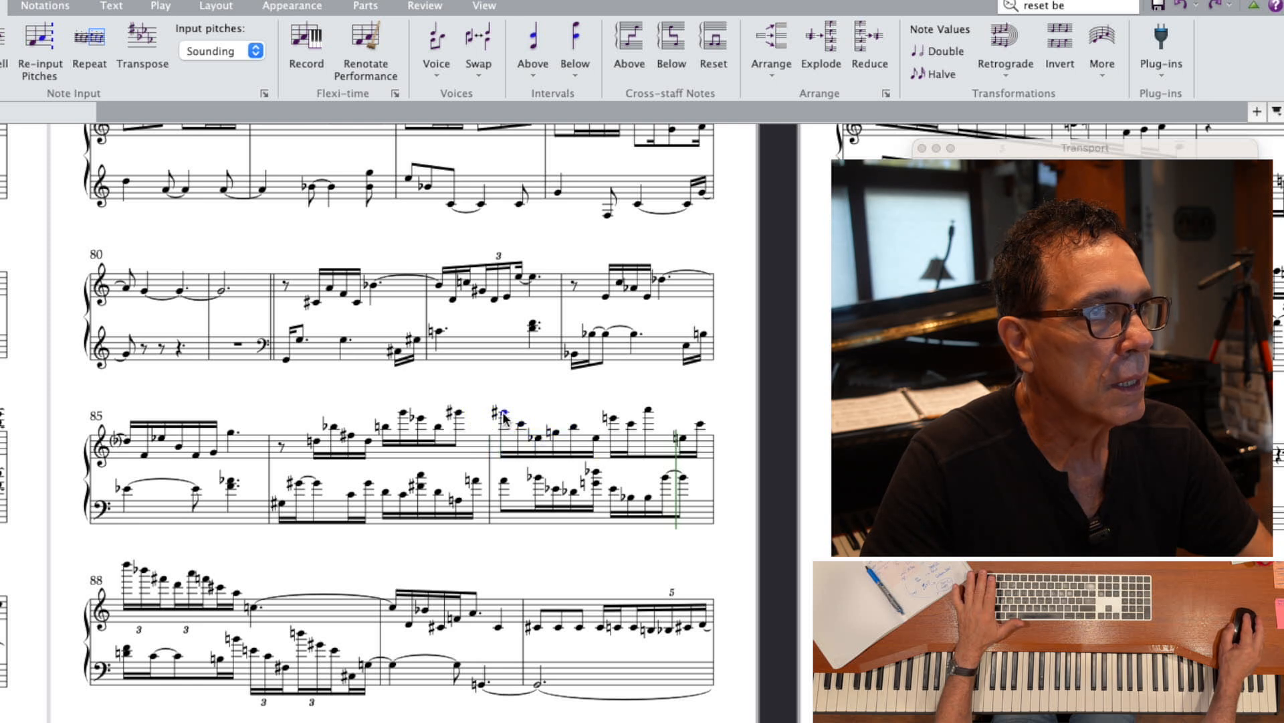
key(Up)
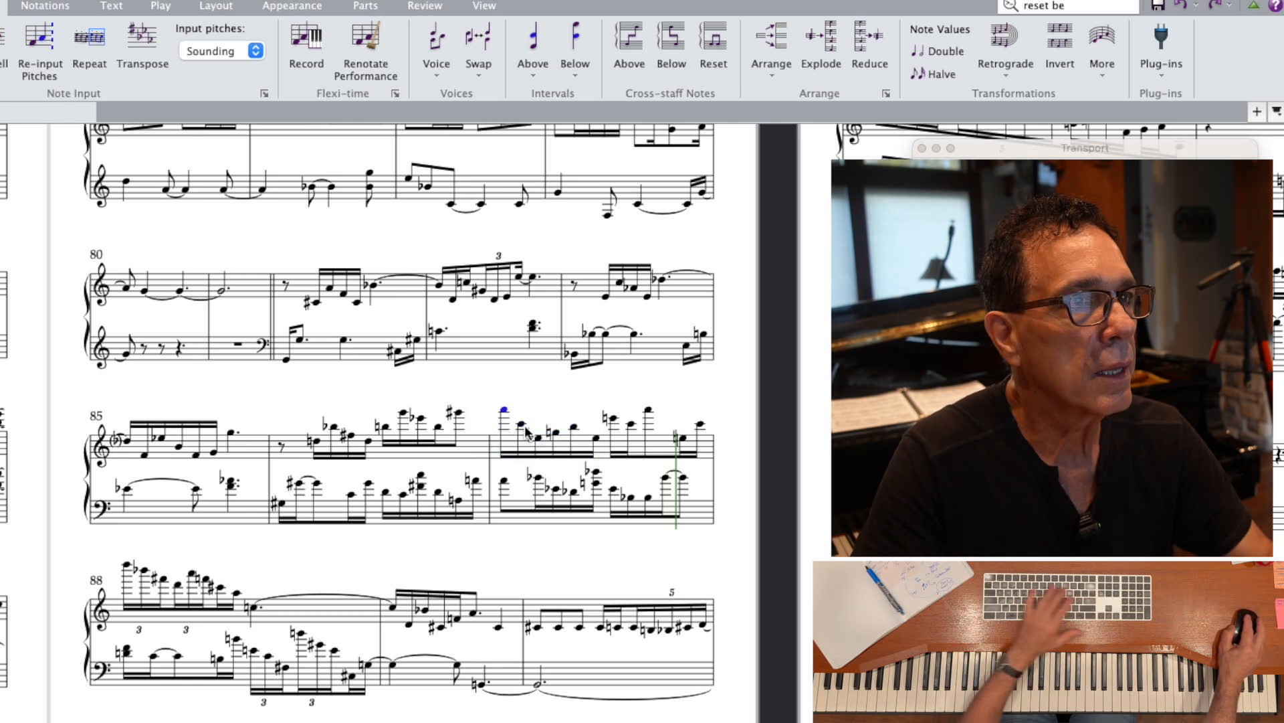
- Play back from the first upper-staff note of measure 86 to check the reversed figure in measure 87
click(316, 442)
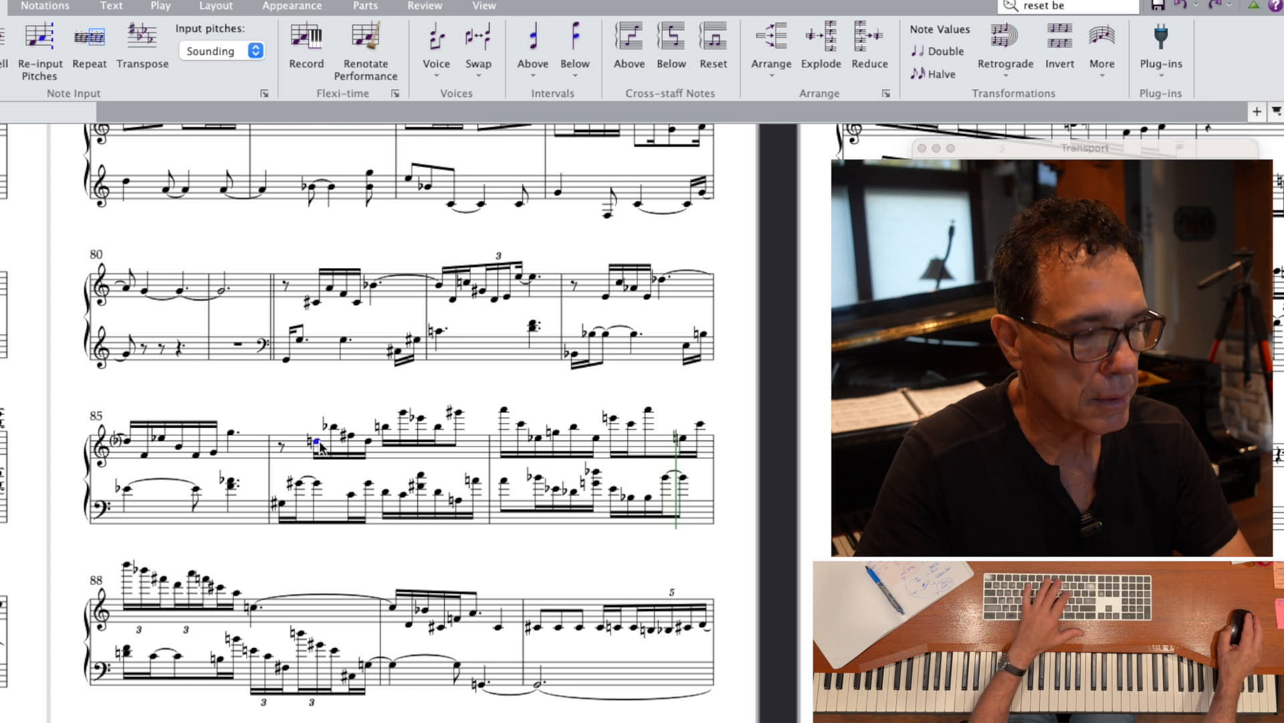
key(space)
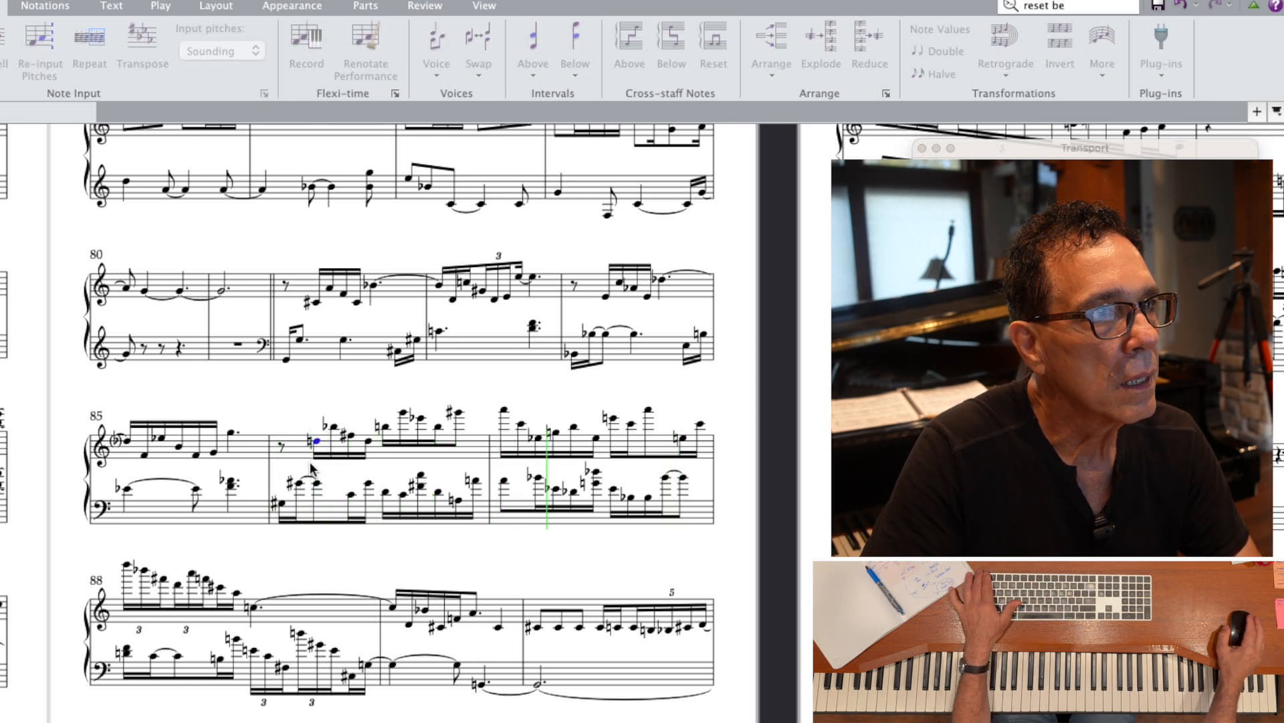
key(space)
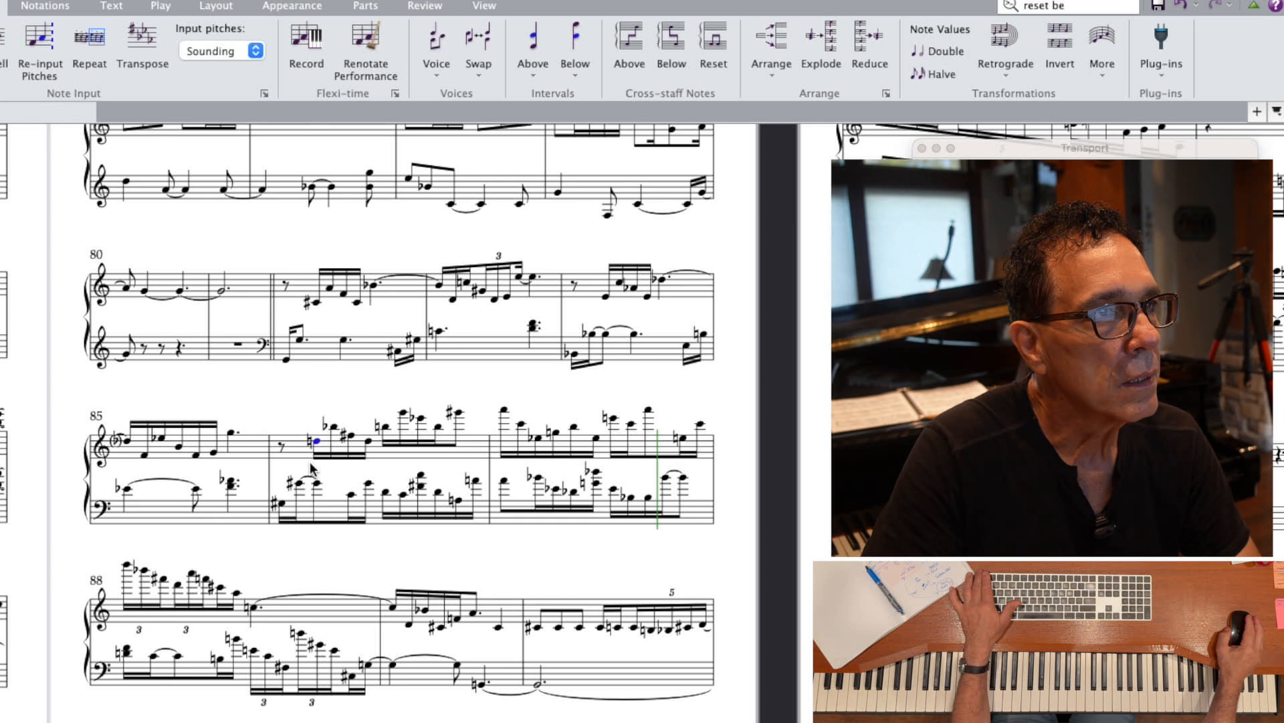
- Make measure 87's sixth upper-staff note natural and split measure 86's last upper-staff eighth into two sixteenths, the second a natural
click(597, 439)
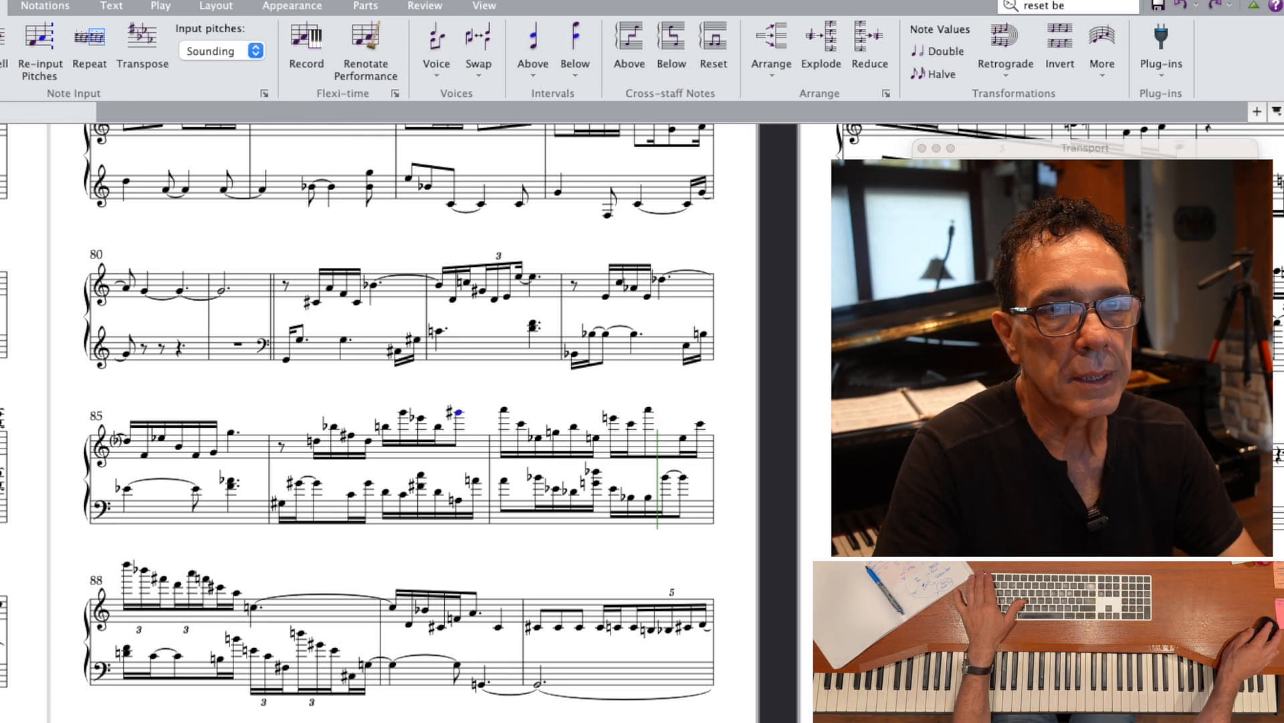
key(2)
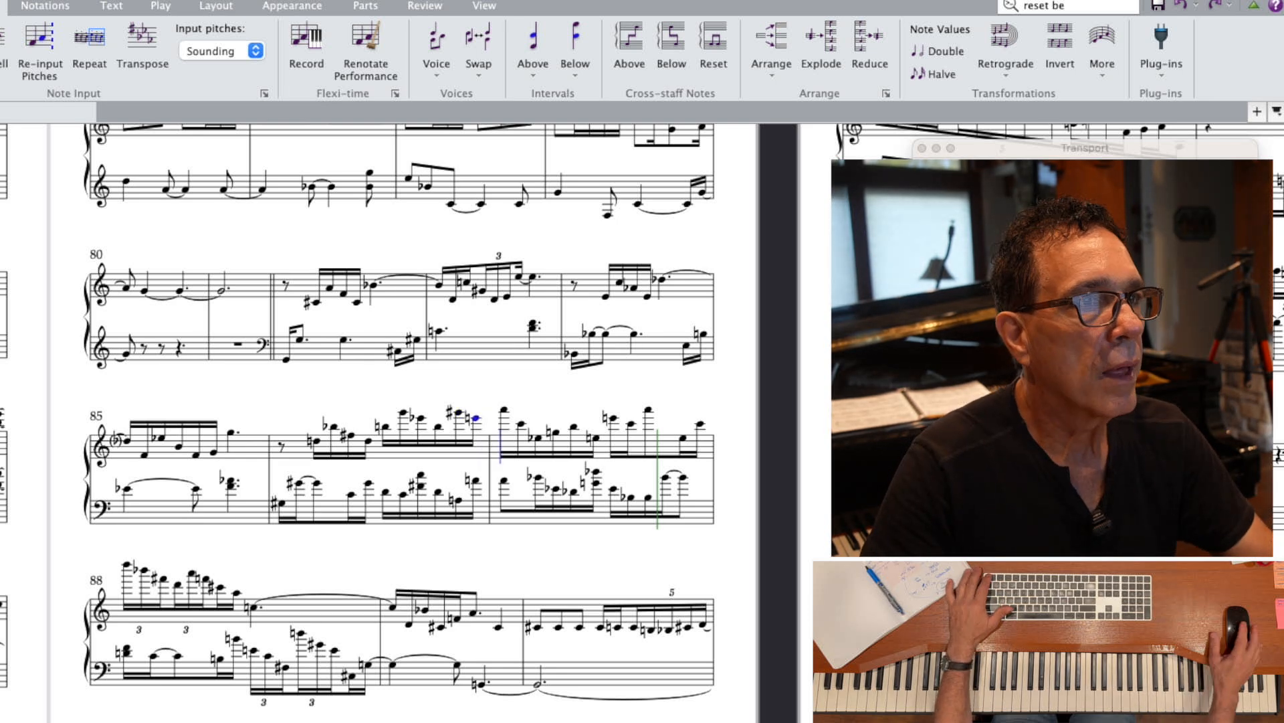
- Play back from the first upper-staff note of measure 86 up to measure 88
click(317, 443)
key(p)
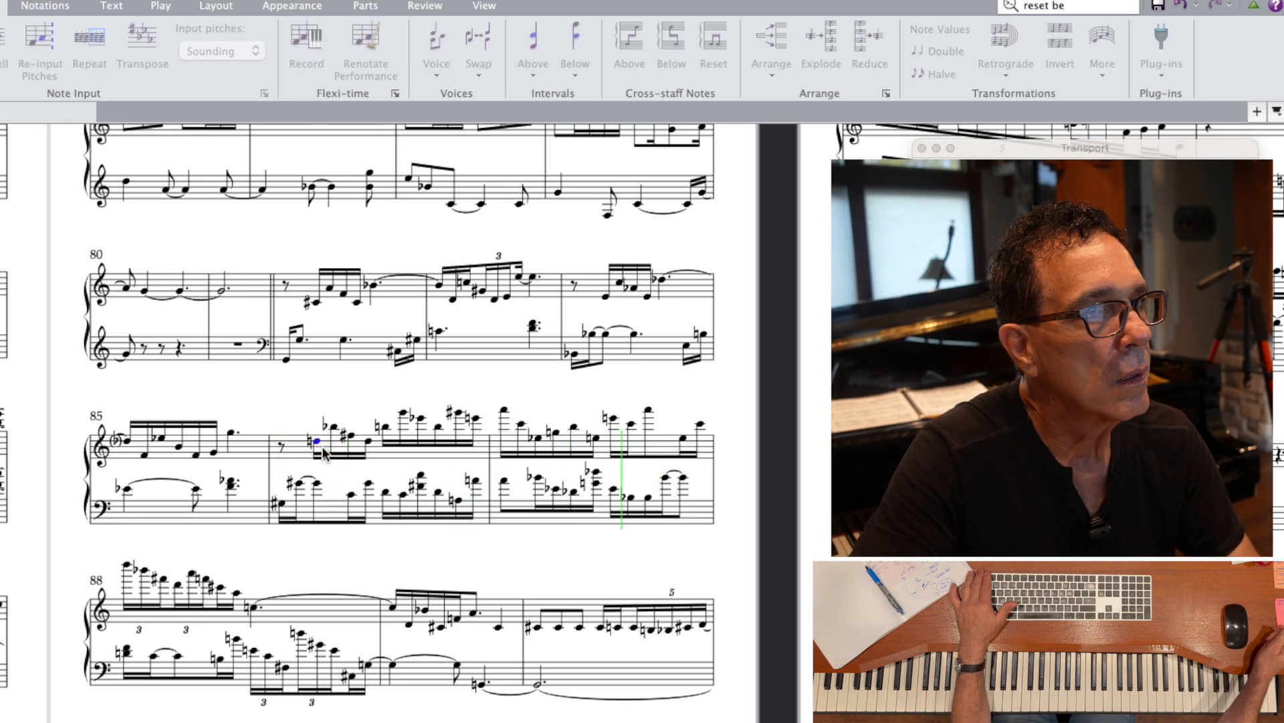
key(space)
- Shorten measure 87's ninth upper-staff note to a sixteenth and fill the gap with a sixteenth at the pitch of the seventh note
scroll(645, 411, down, 1)
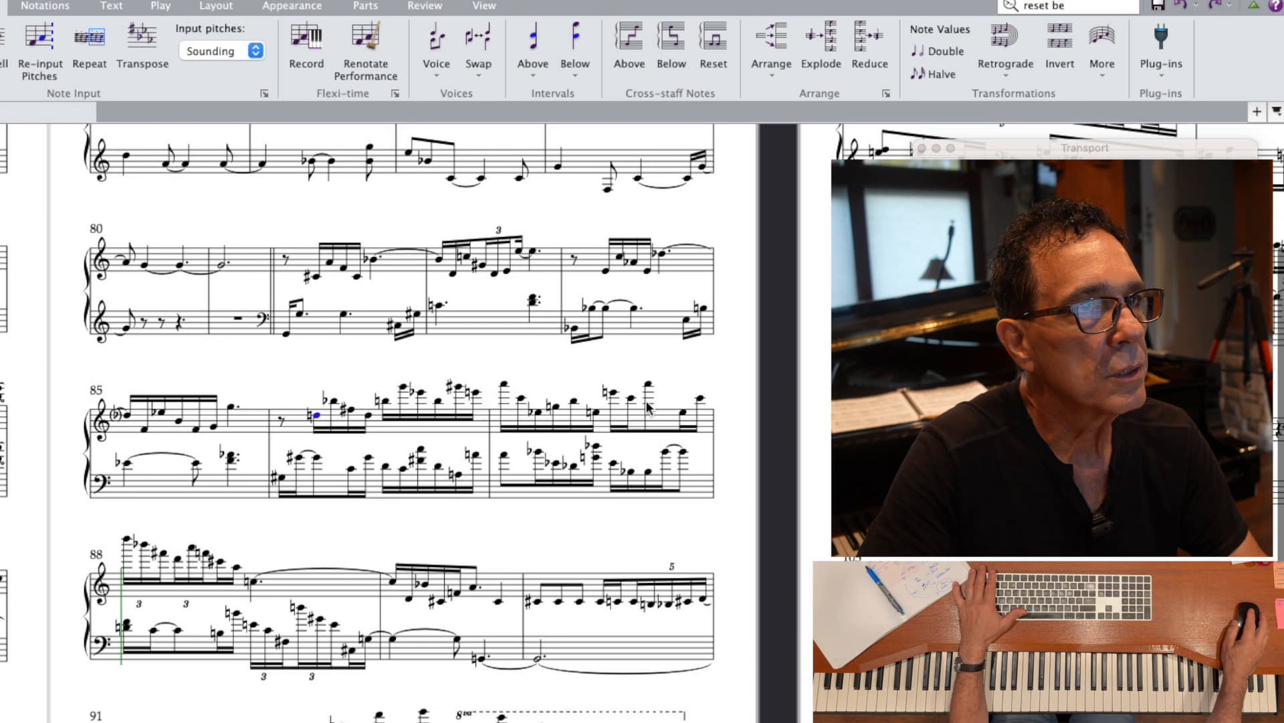
scroll(650, 388, up, 1)
click(644, 392)
scroll(644, 392, down, 1)
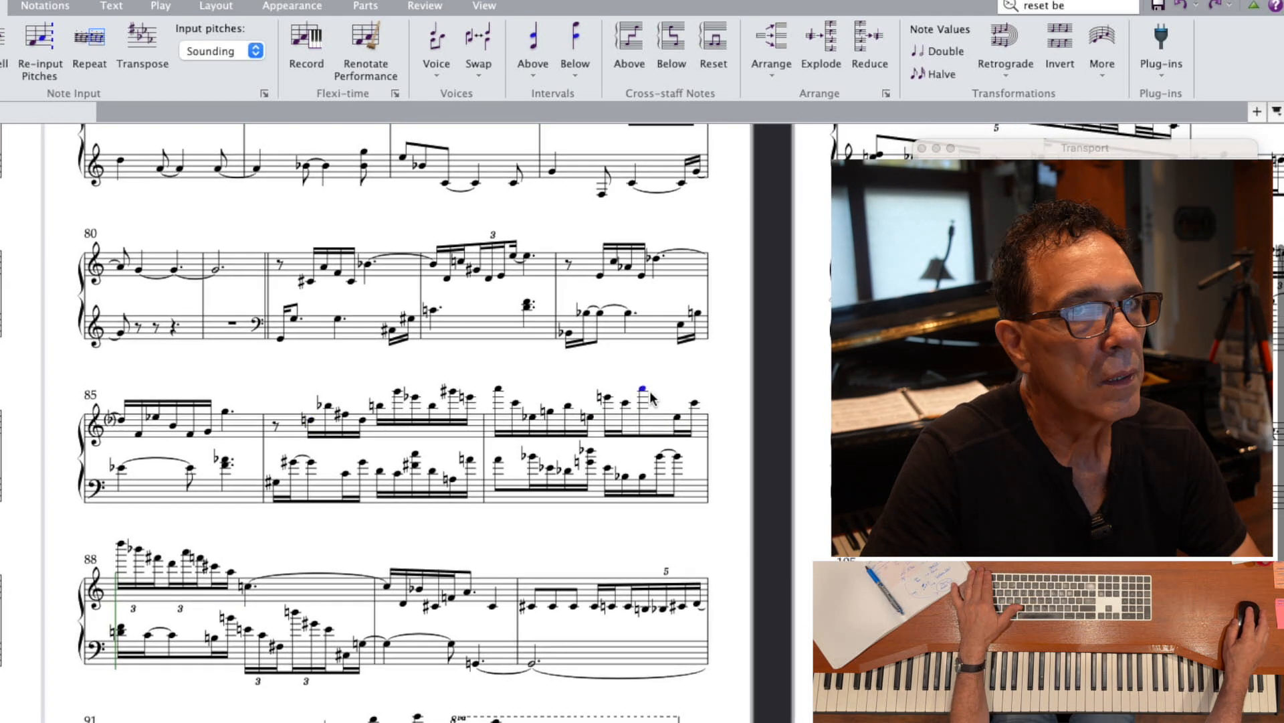
key(2)
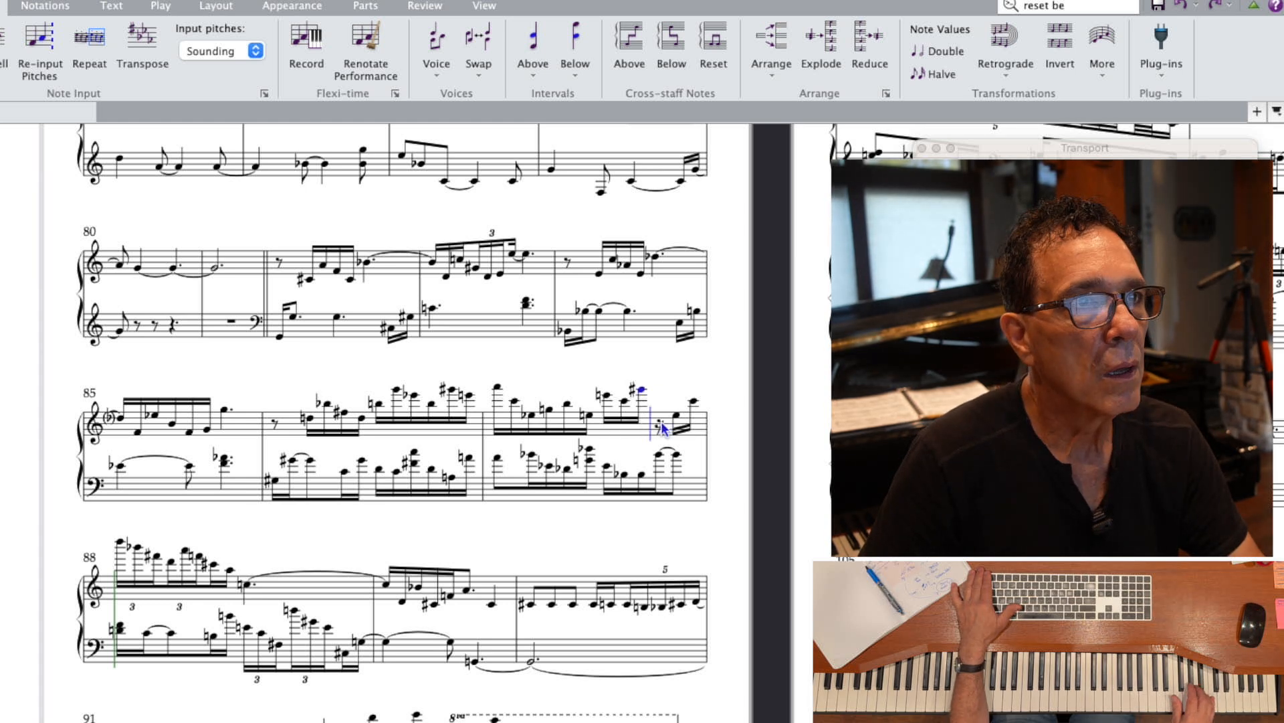
key(super+z)
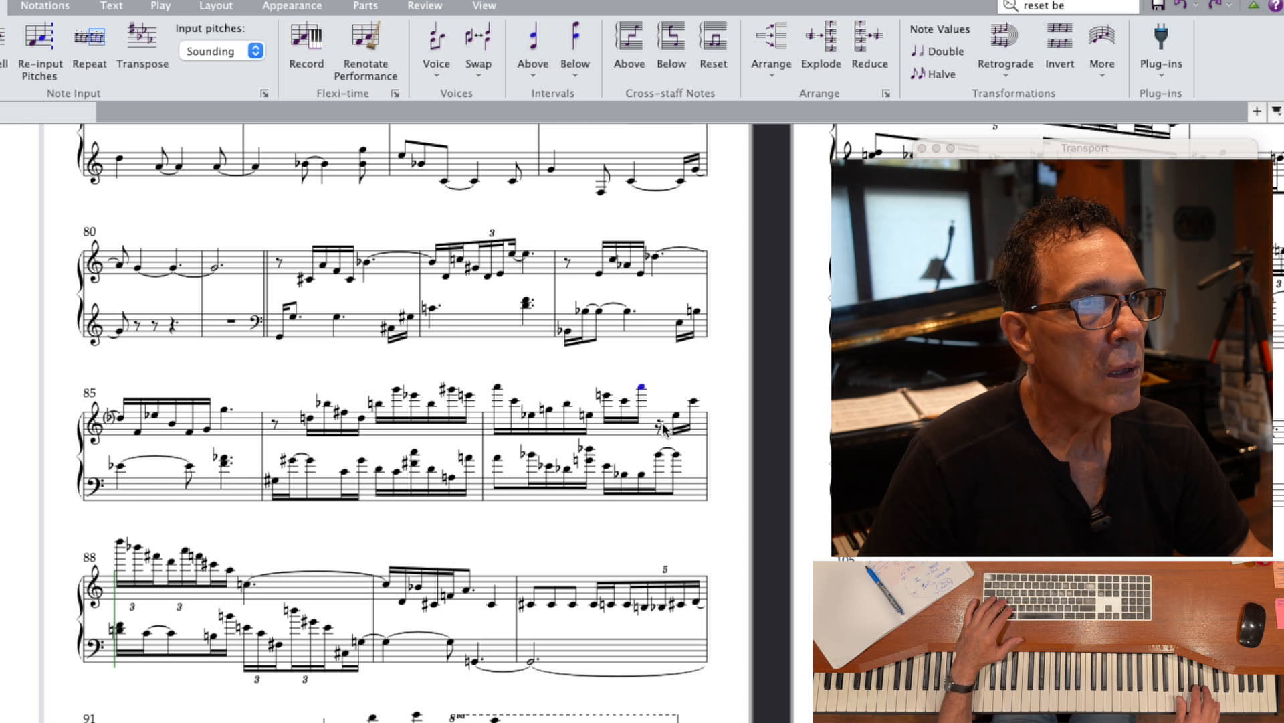
key(super+z)
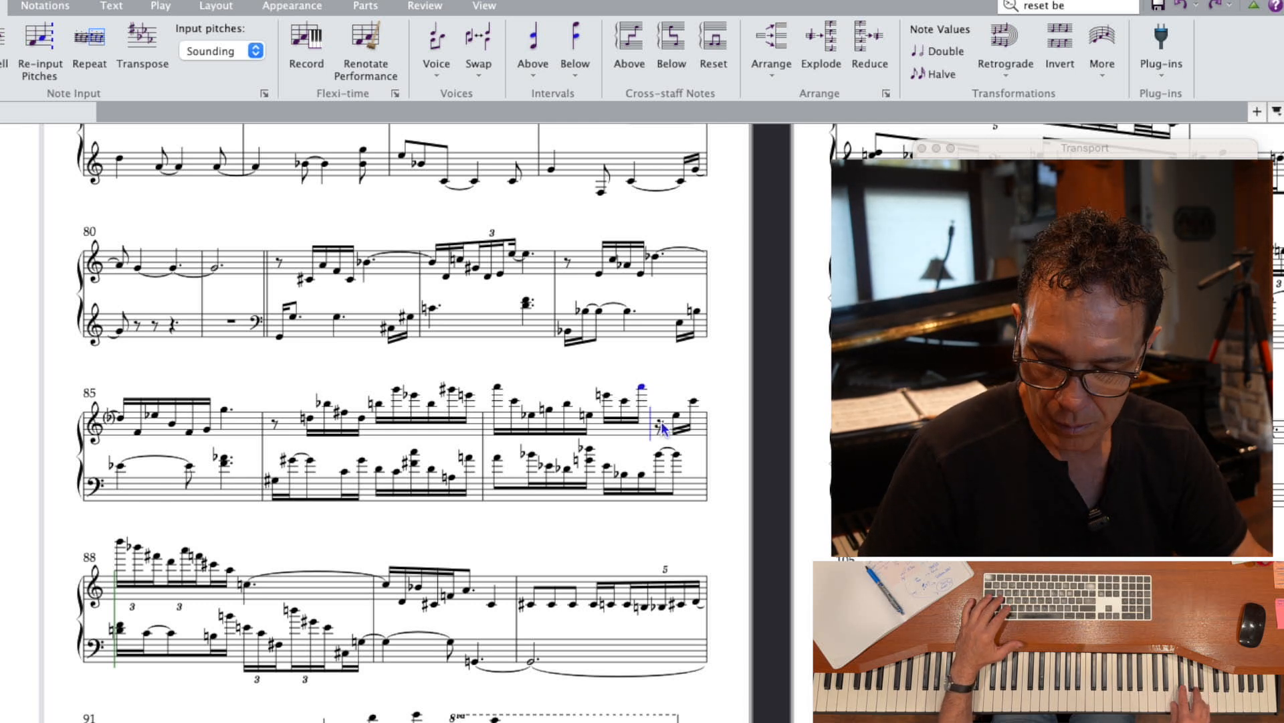
key(super+z)
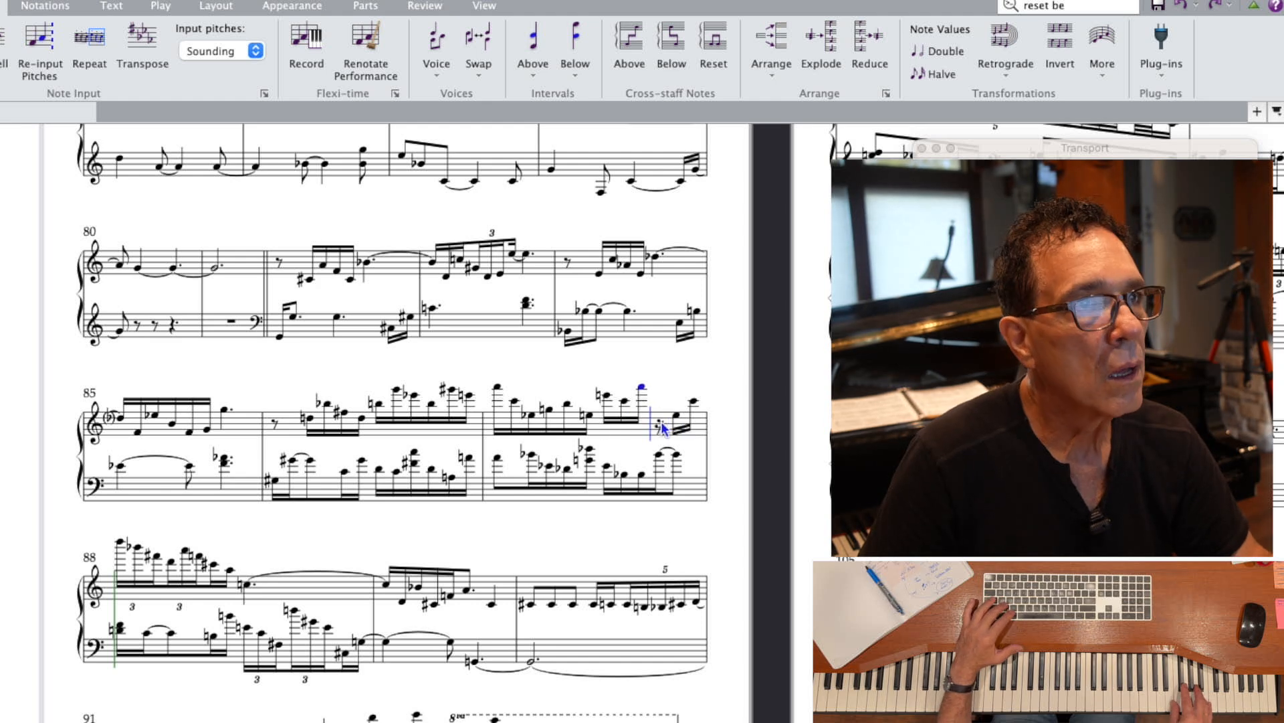
- Play back from the first upper-staff note of measure 86 into measure 88
scroll(639, 342, down, 5)
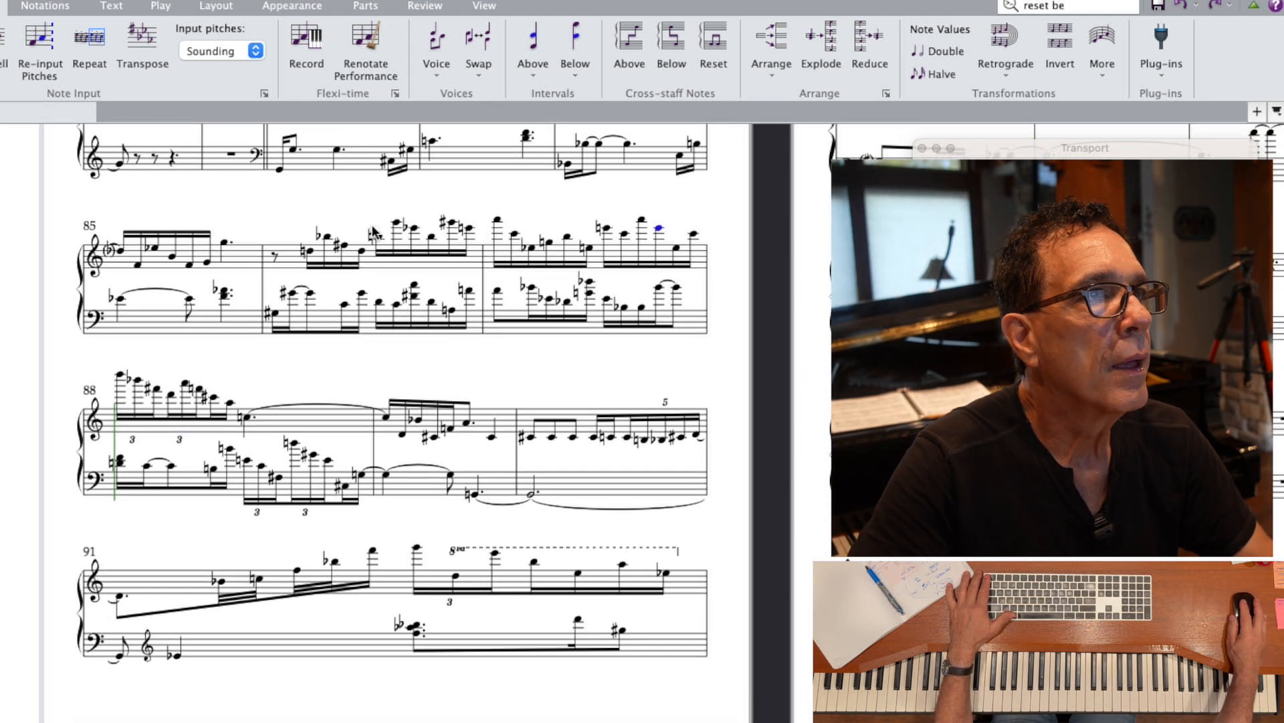
key(p)
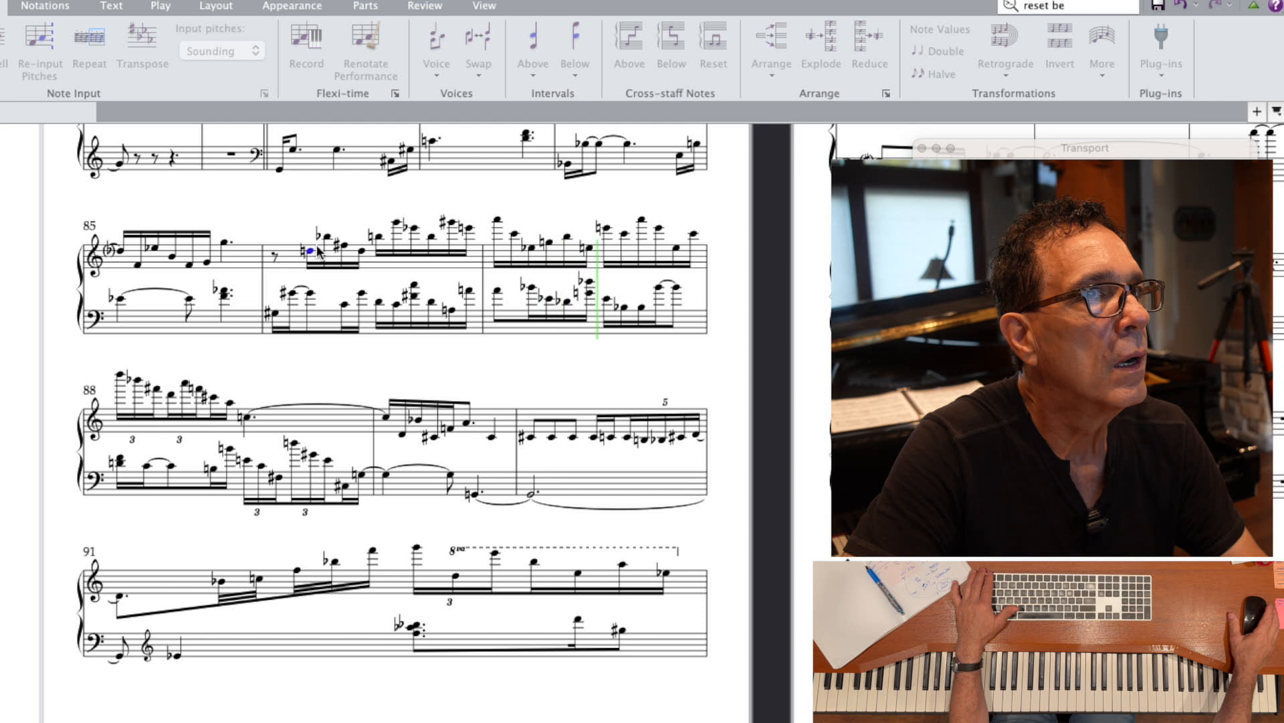
key(Escape)
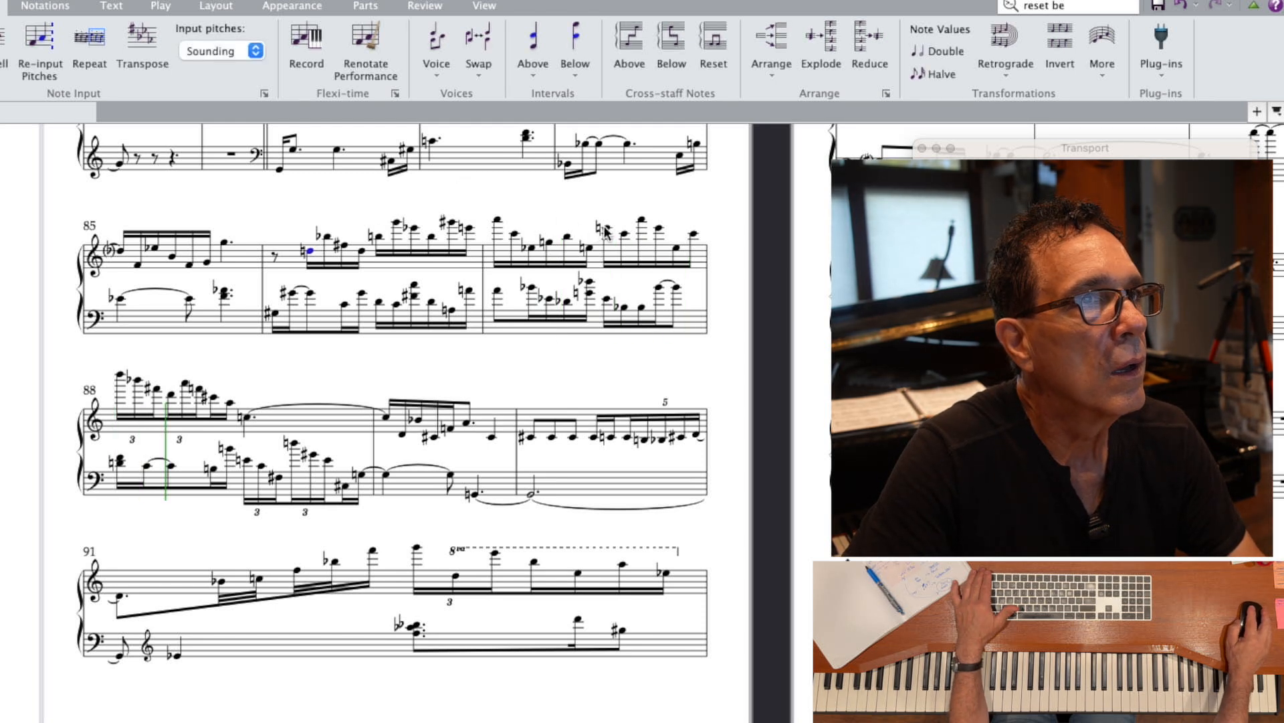
- Raise measure 87's eleventh upper-staff note to the flat one step above the ninth, and the last note to the flat one step higher
click(646, 251)
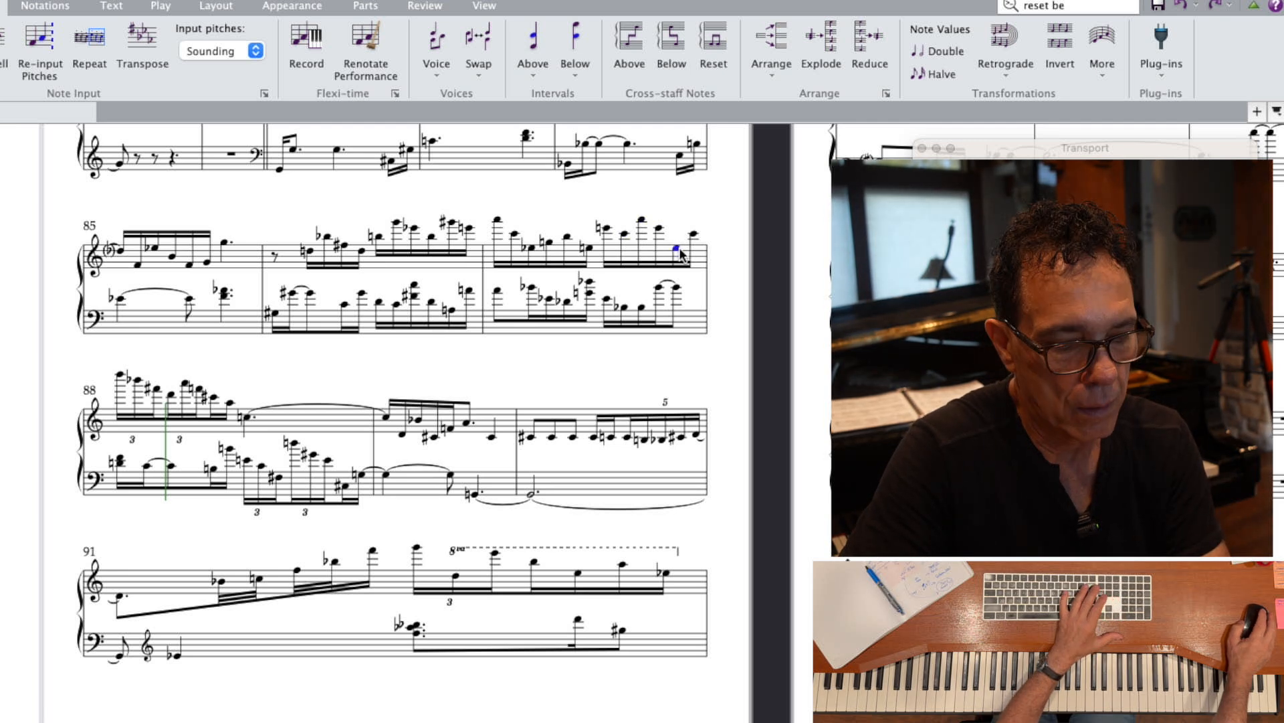
key(ctrl+Up)
key(Up)
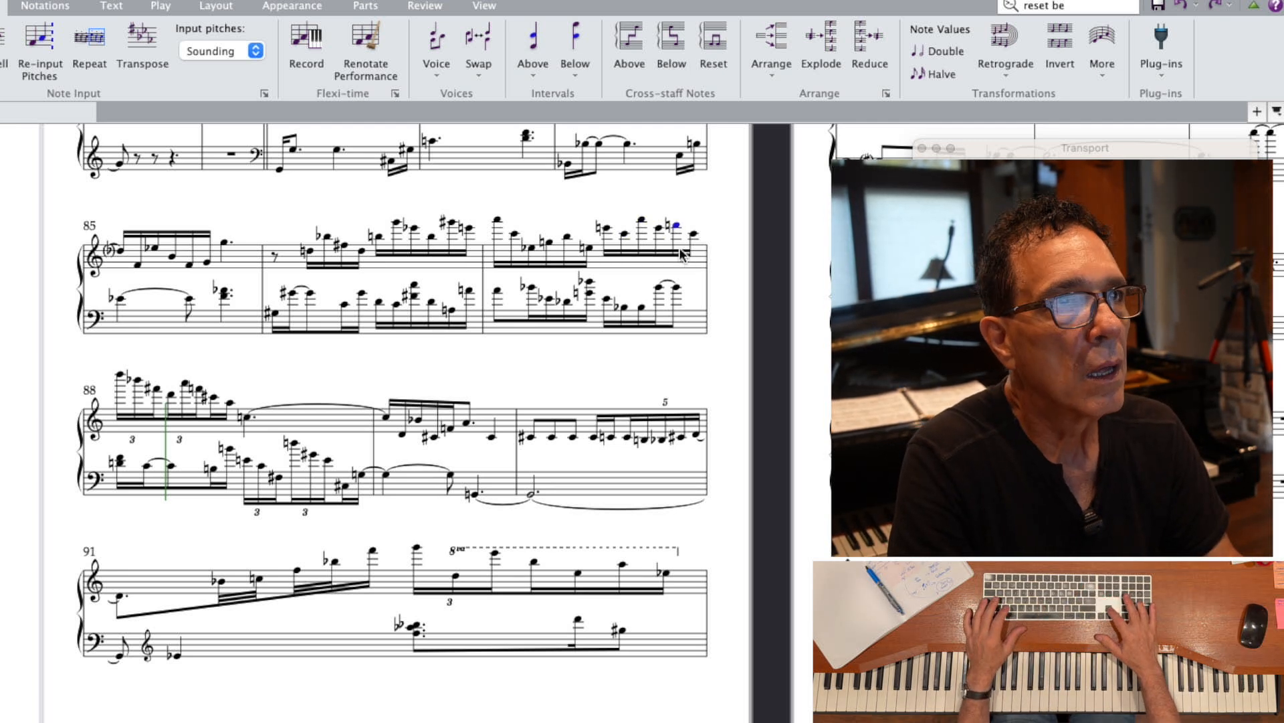
key(Down)
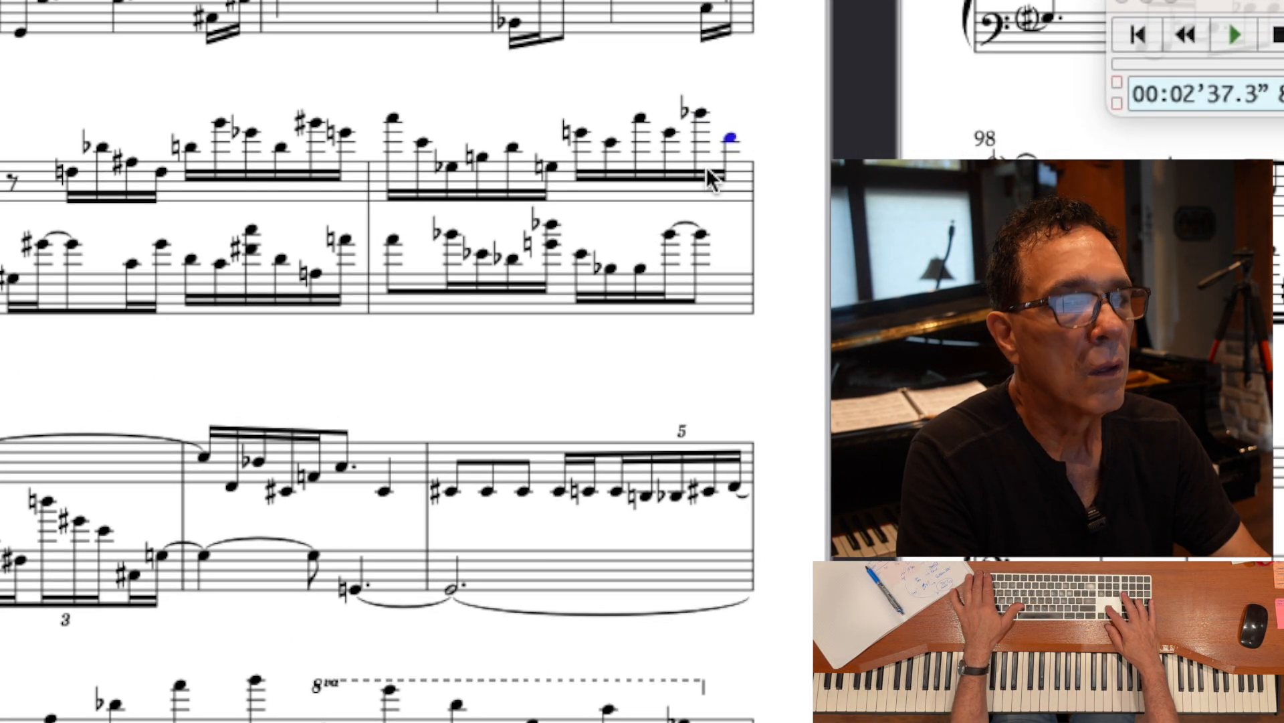
key(Down)
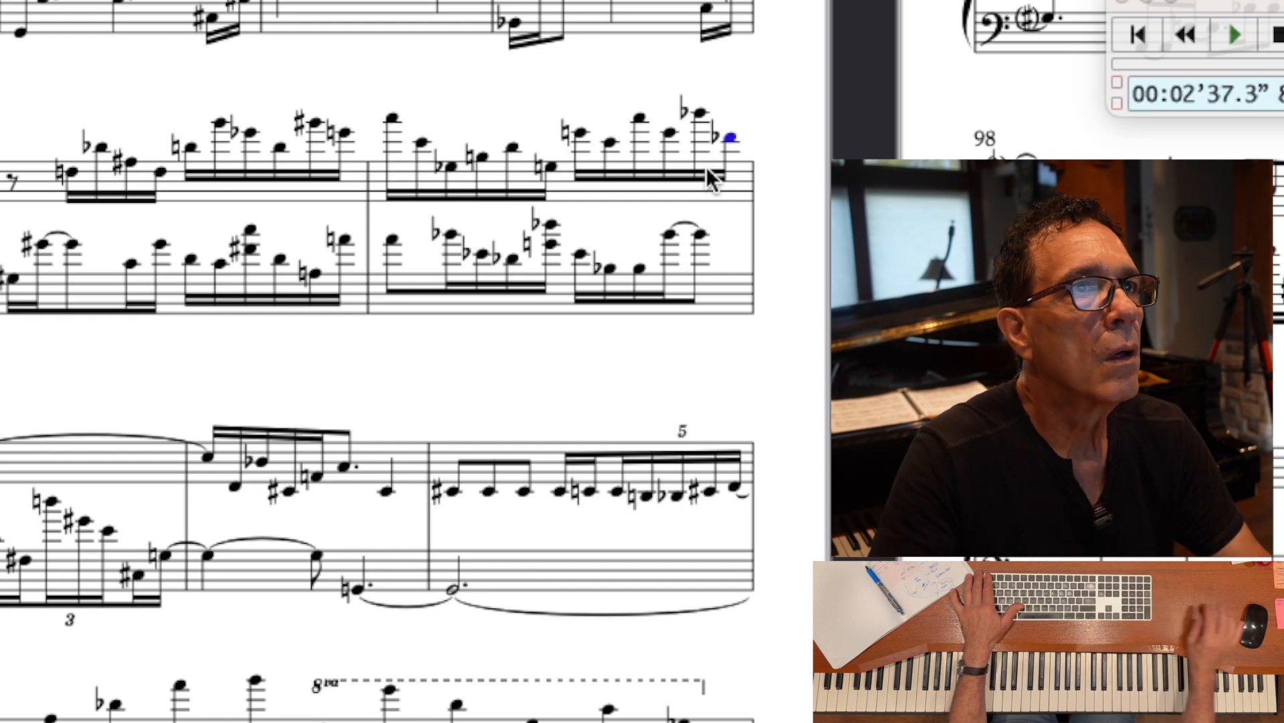
- Audition measure 87's upper-staff figure note by note to check its pitches
click(581, 133)
key(Right)
key(Right)
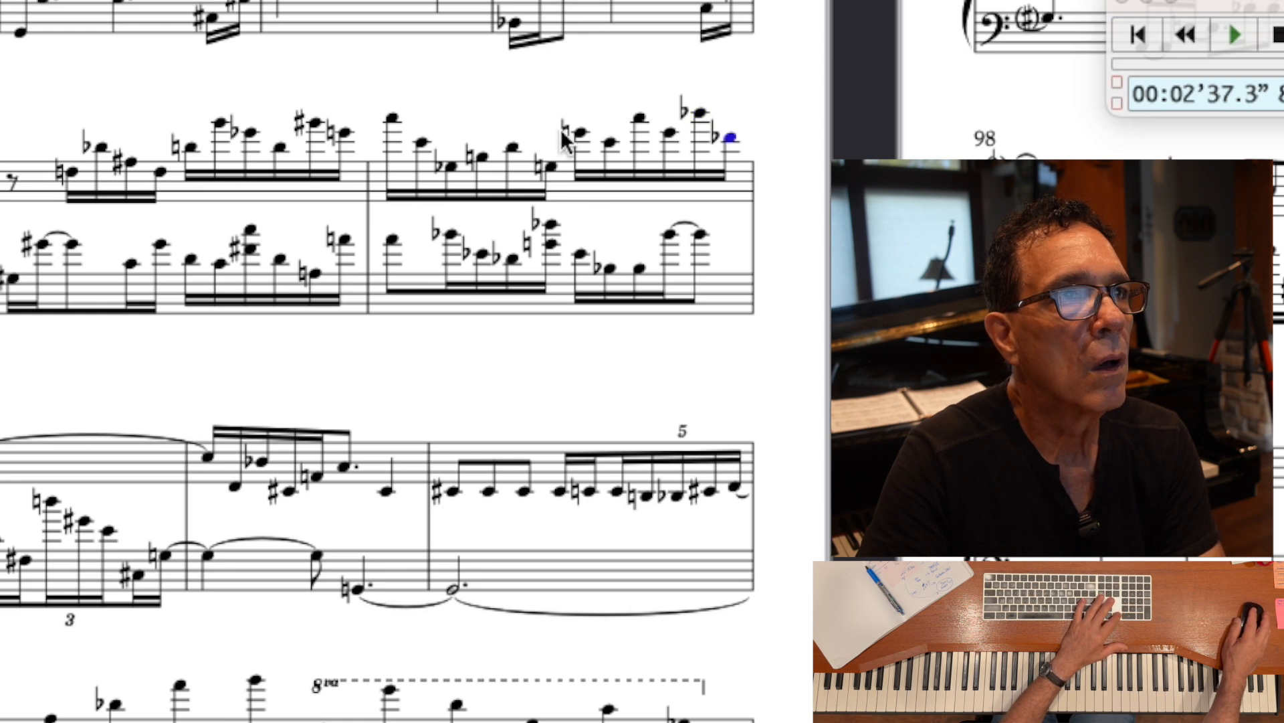
click(578, 132)
key(Right)
key(Right)
key(Right)
key(Right)
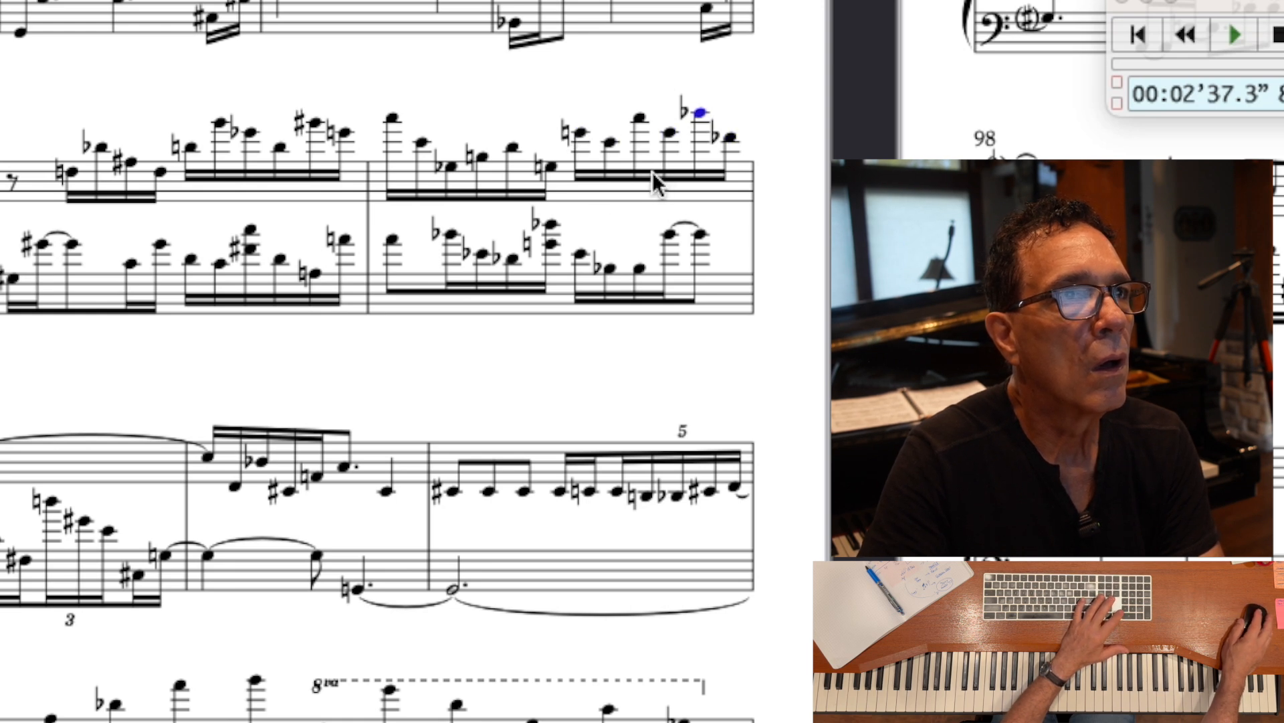
key(Right)
click(392, 118)
key(Right)
key(Right)
key(Right)
key(Right)
key(Right)
key(Right)
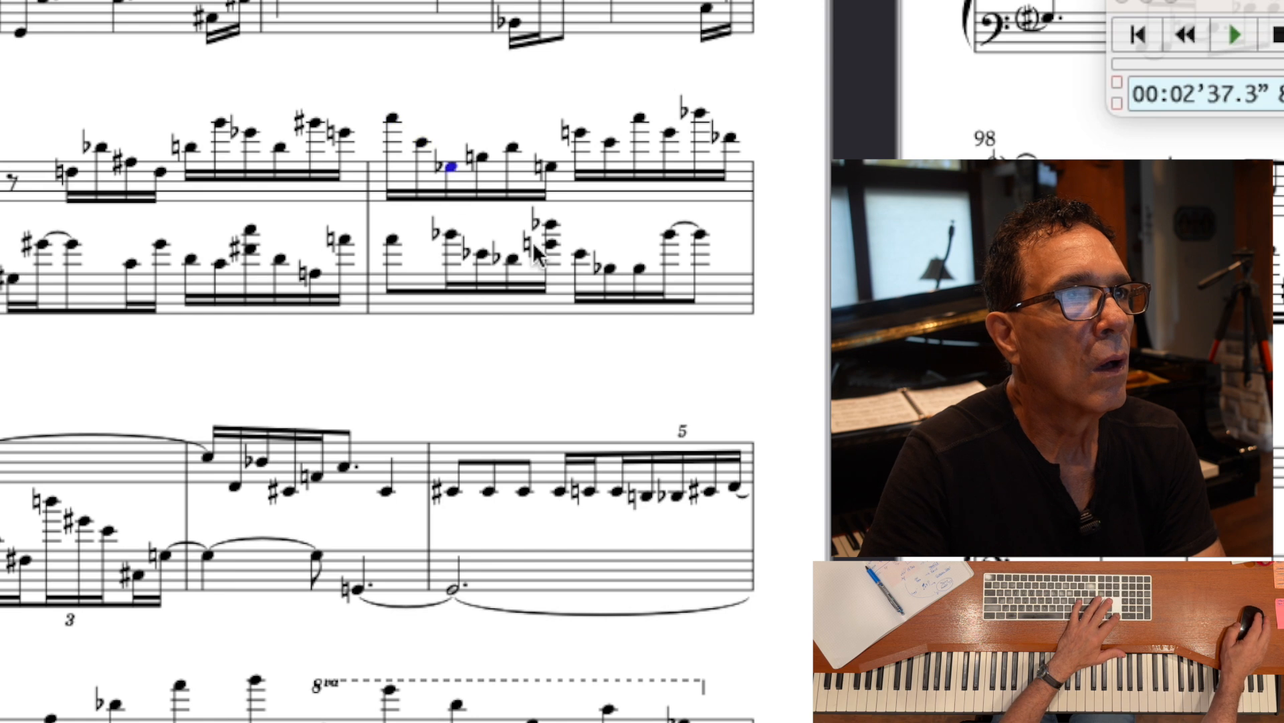
key(Right)
key(Right)
key(Right)
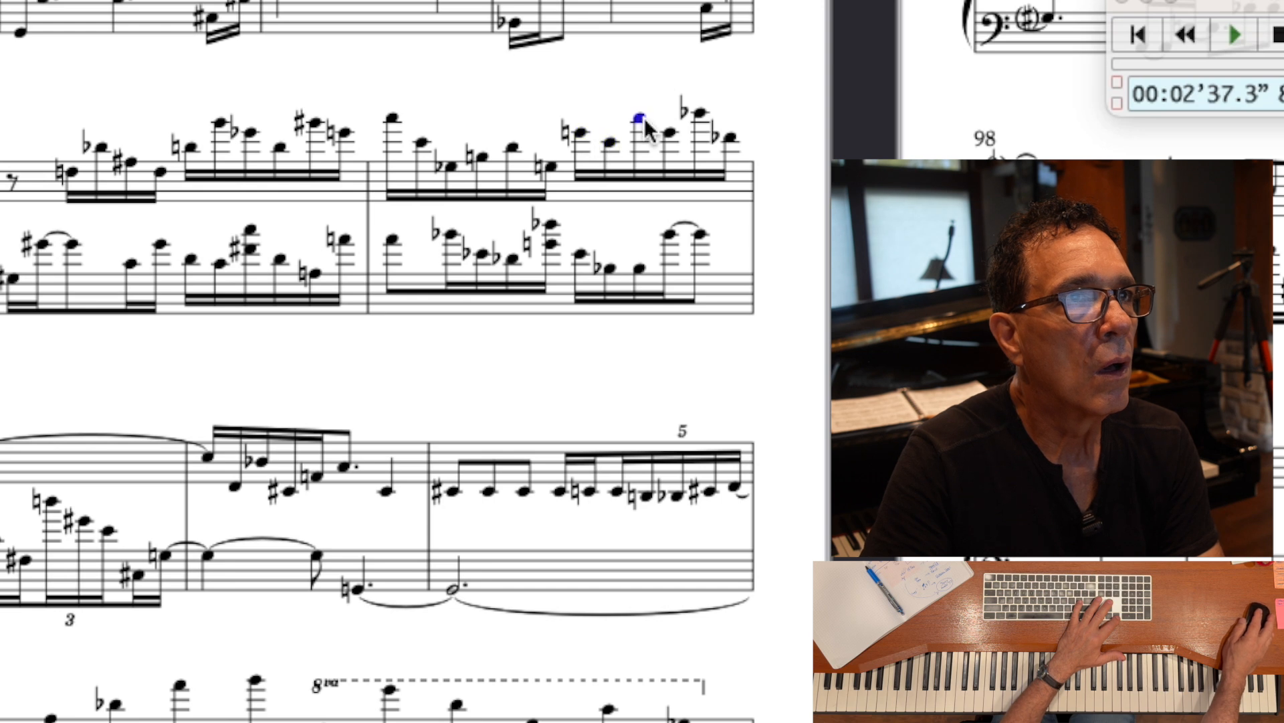
- Make measure 87's tenth upper-staff note flat and audition the figure again note by note
key(Down)
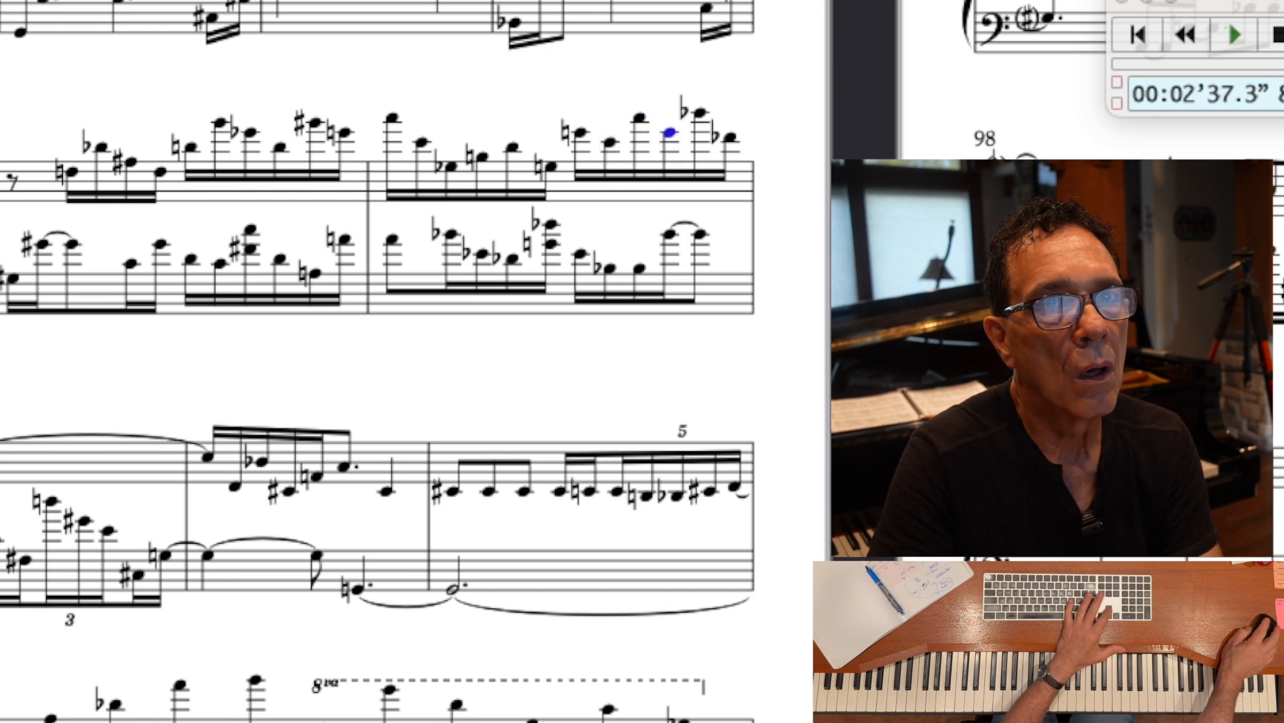
key(minus)
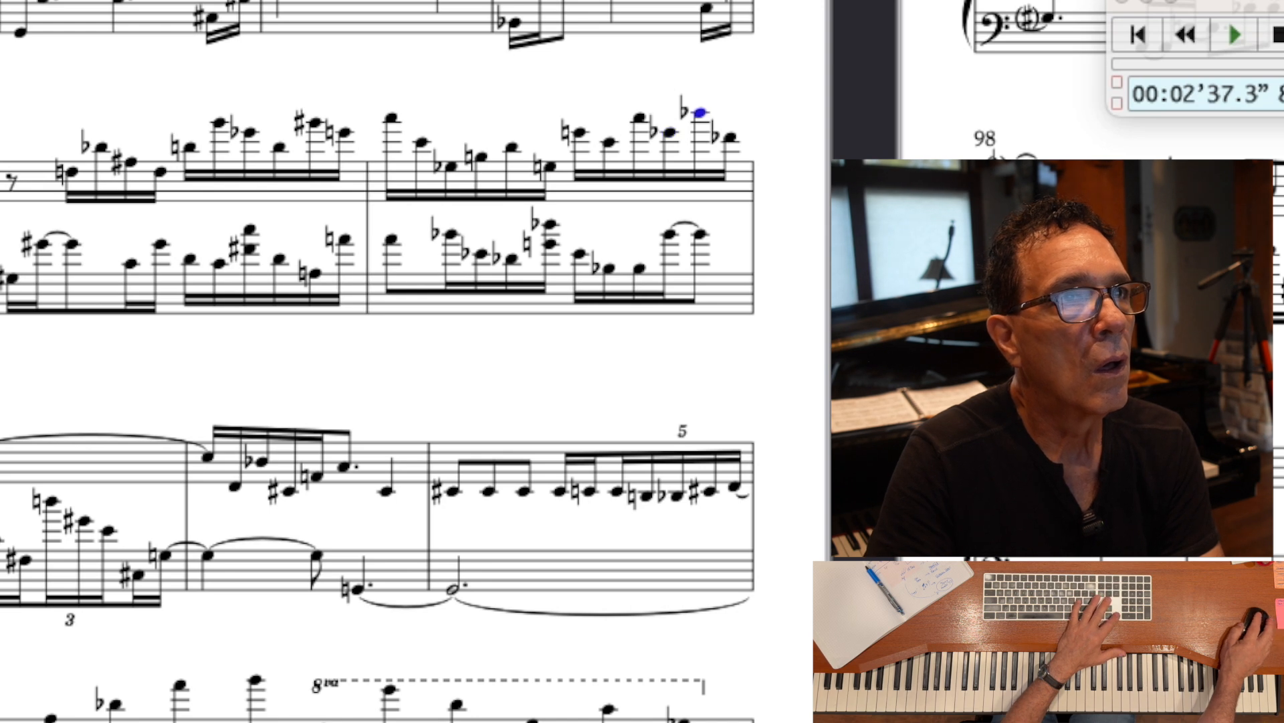
click(391, 119)
key(Right)
key(Right)
key(Right)
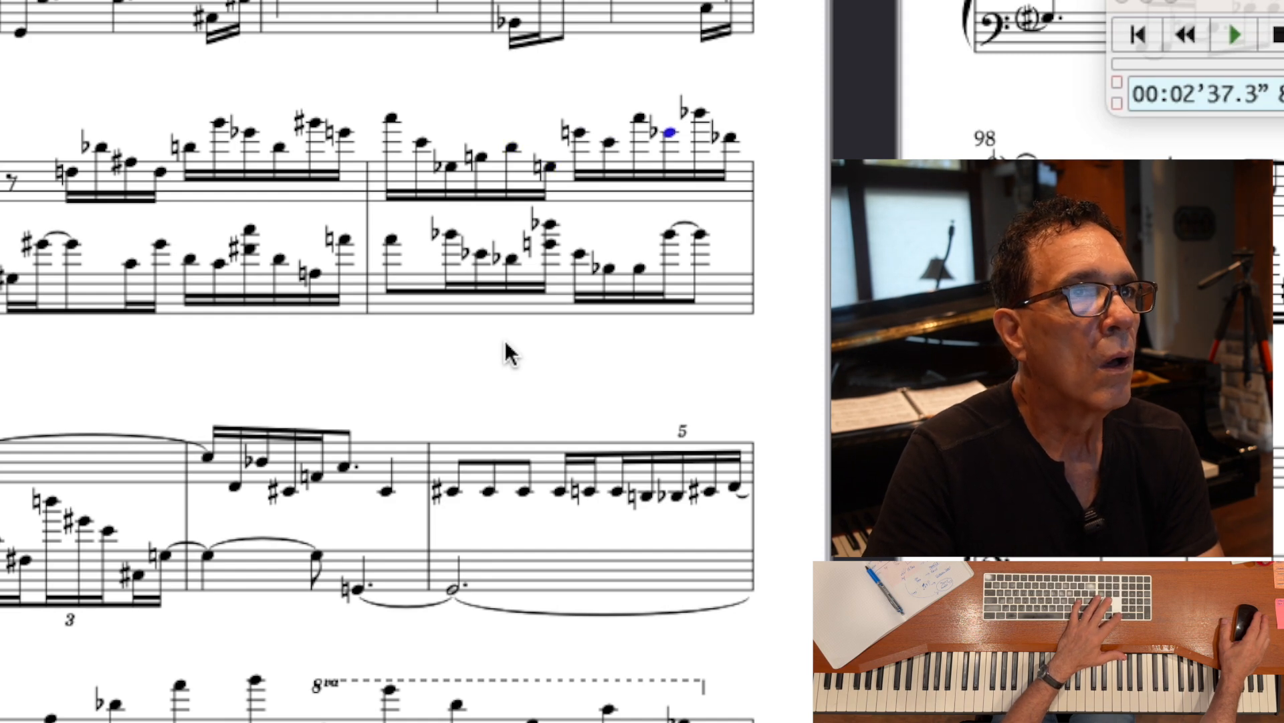
key(Right)
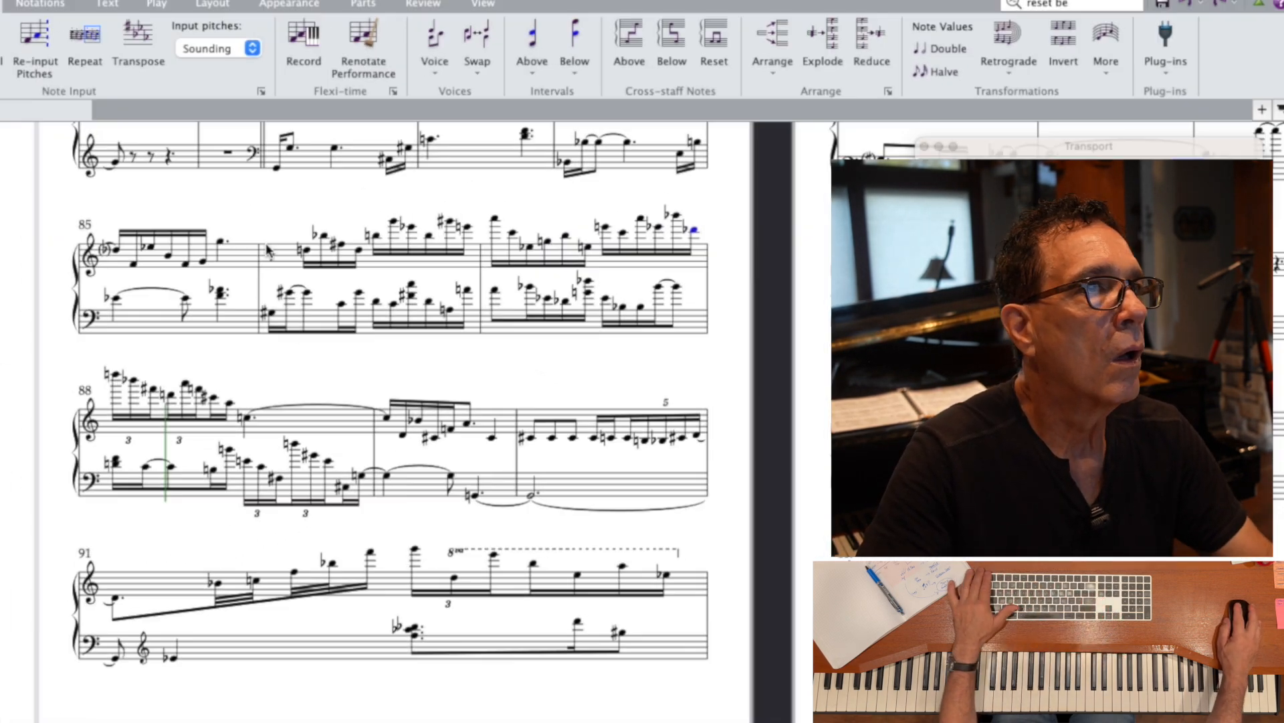
- Play back from the first lower-staff note of measure 86 into measure 91
key(Escape)
click(276, 313)
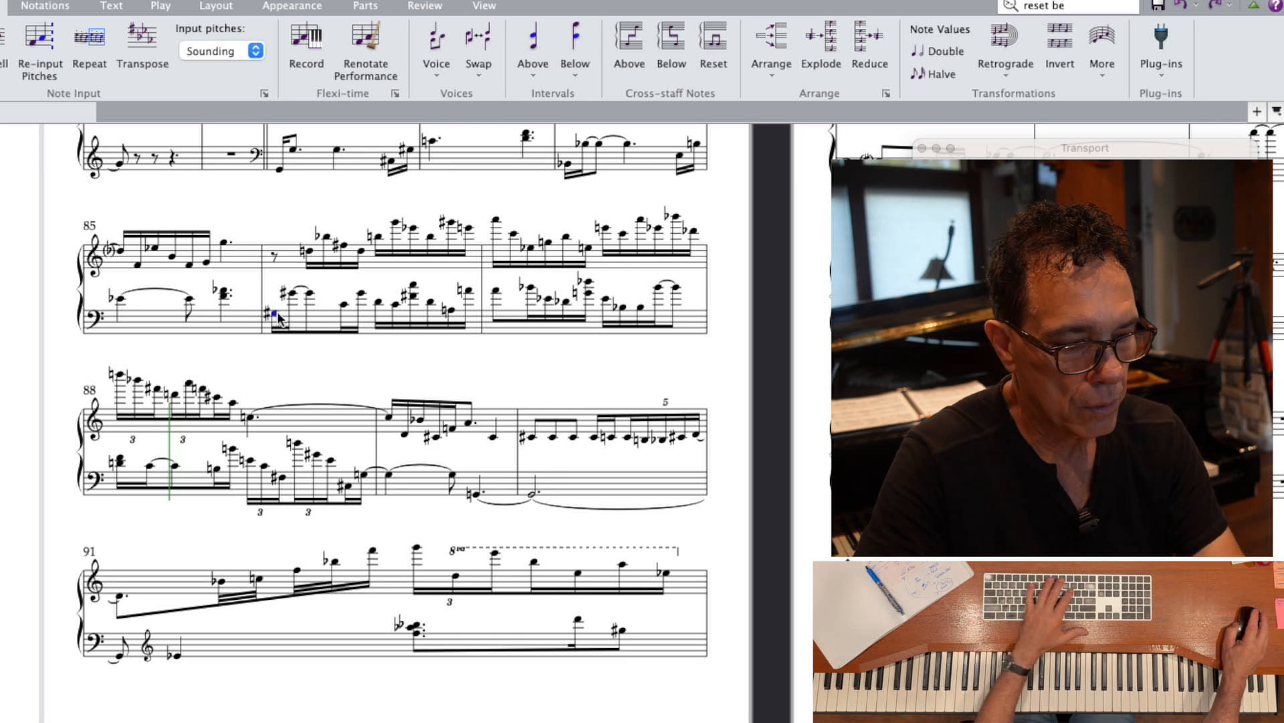
key(p)
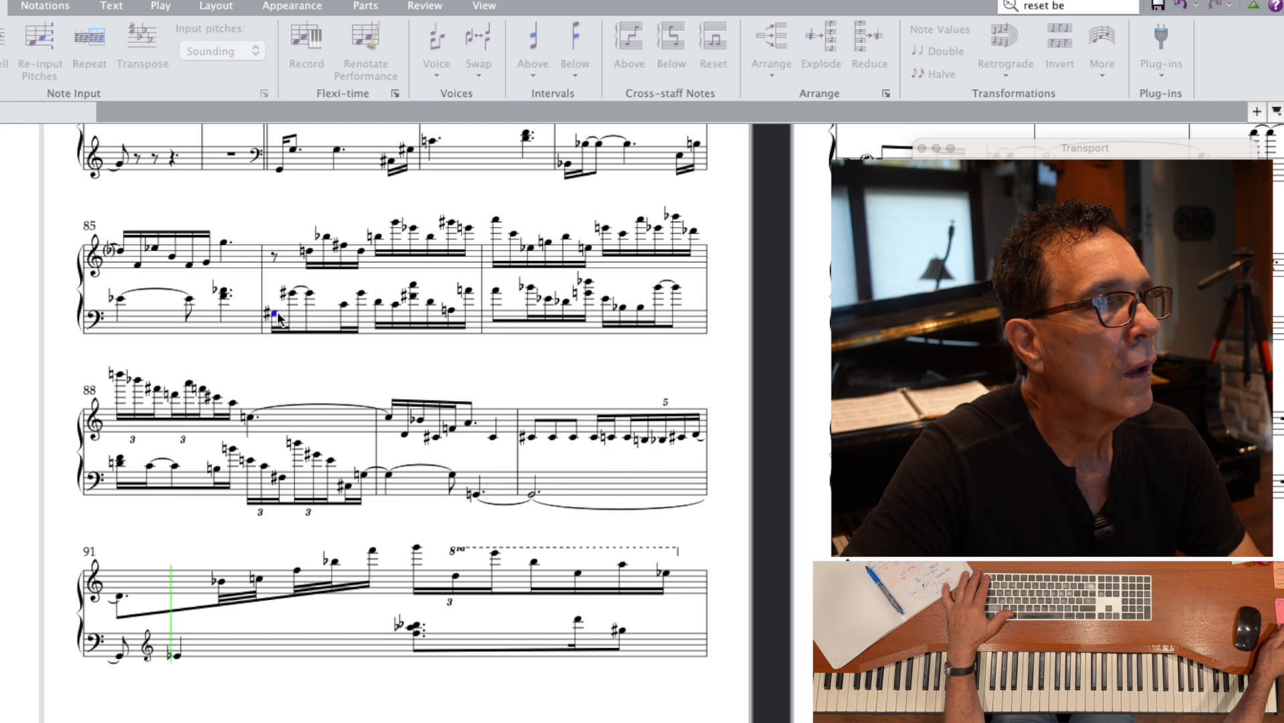
key(space)
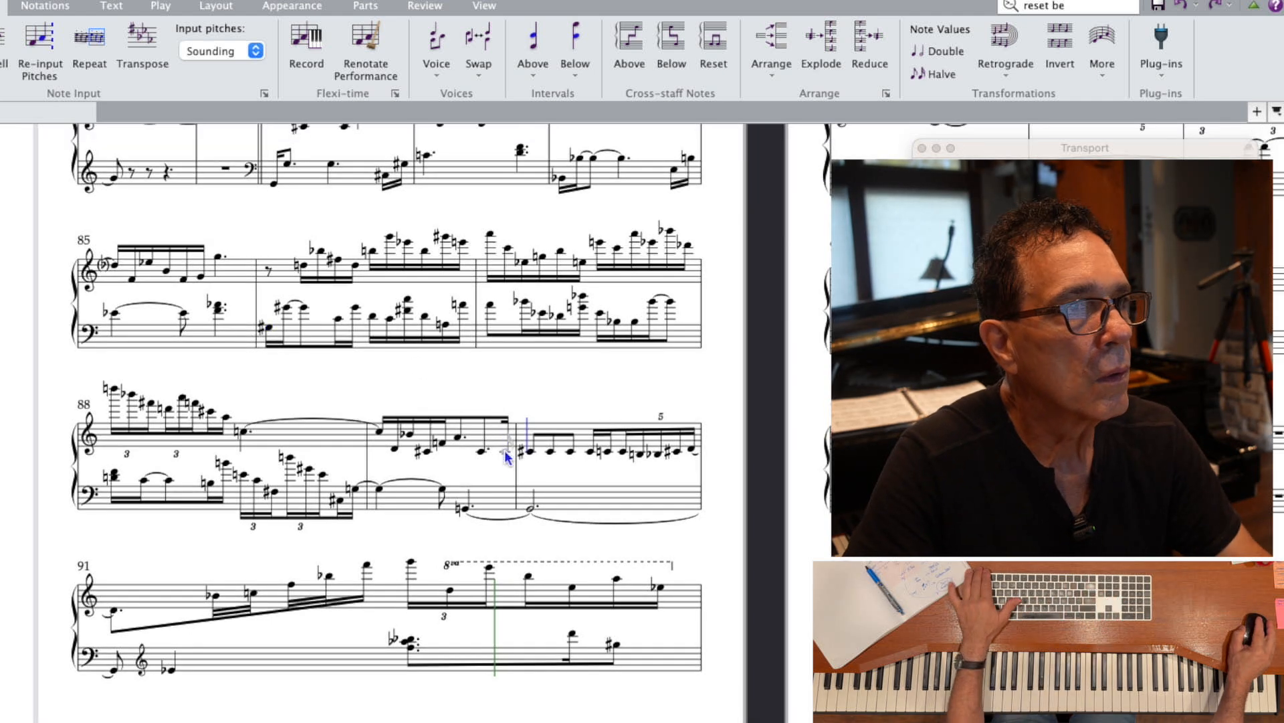
- Split measure 89's last upper-staff quarter into a dotted eighth and a sixteenth, and shorten the preceding dotted eighth to a sixteenth
key(Escape)
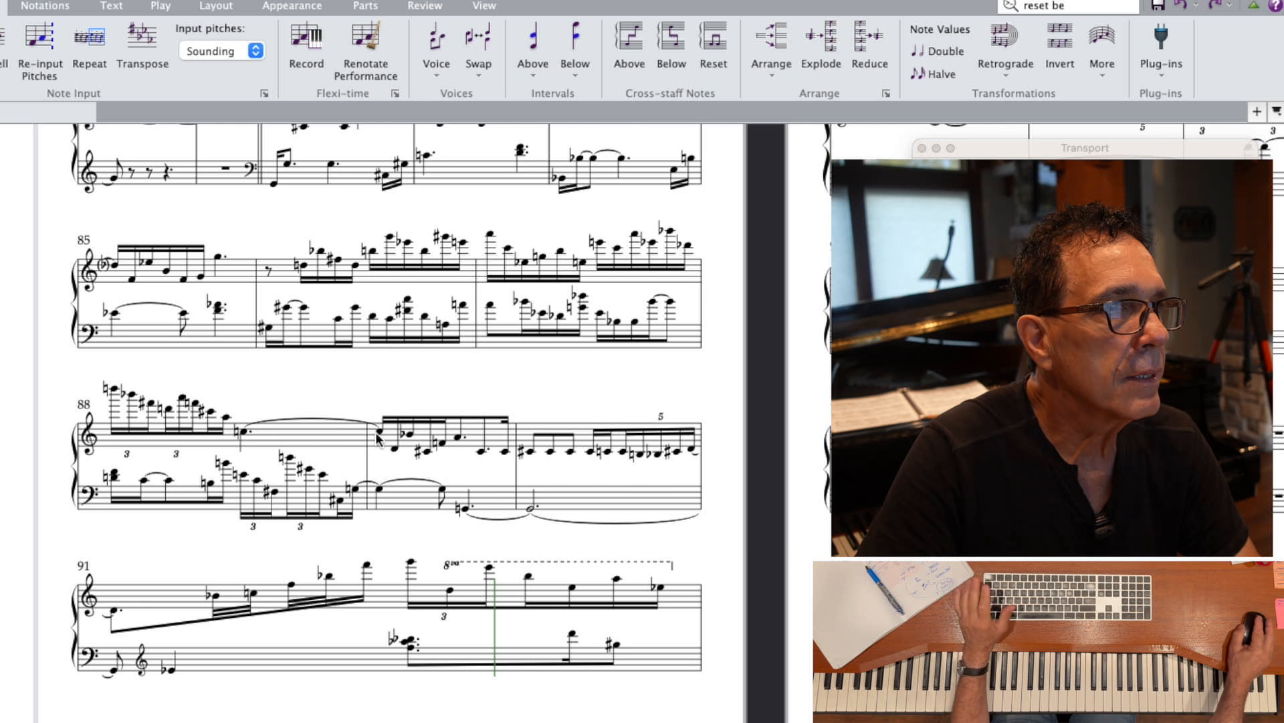
click(457, 437)
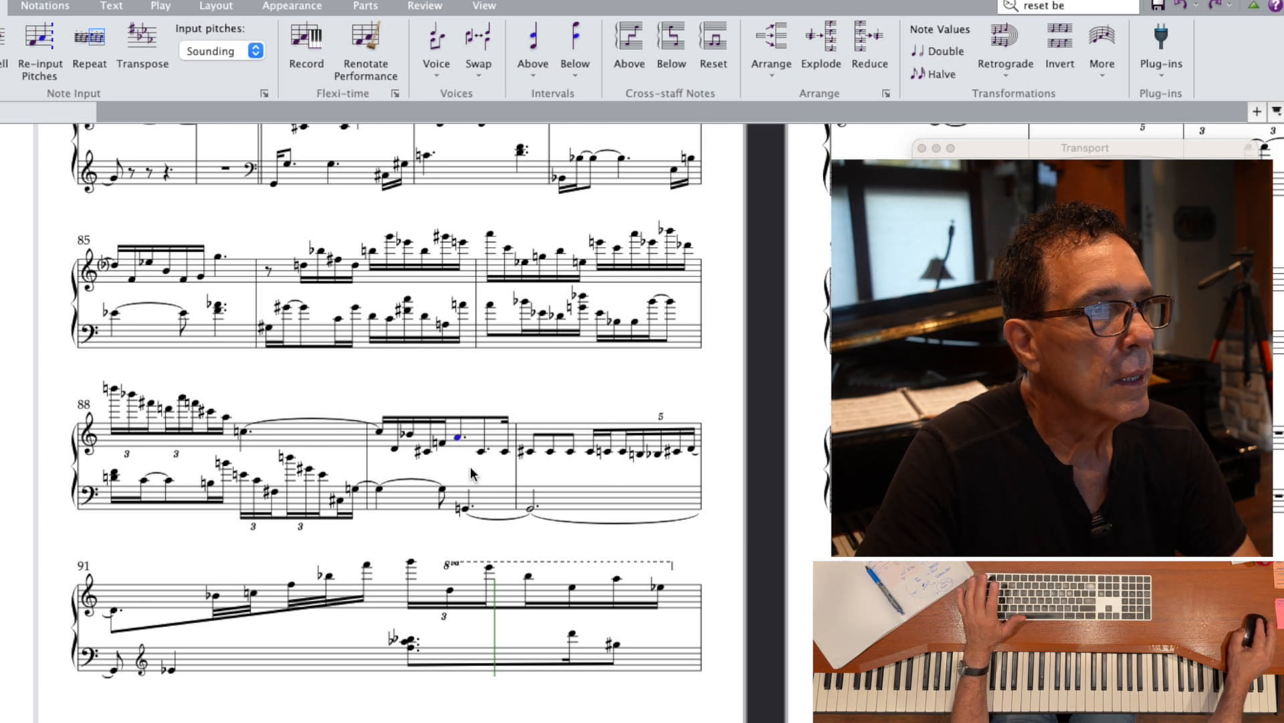
scroll(450, 447, right, 1)
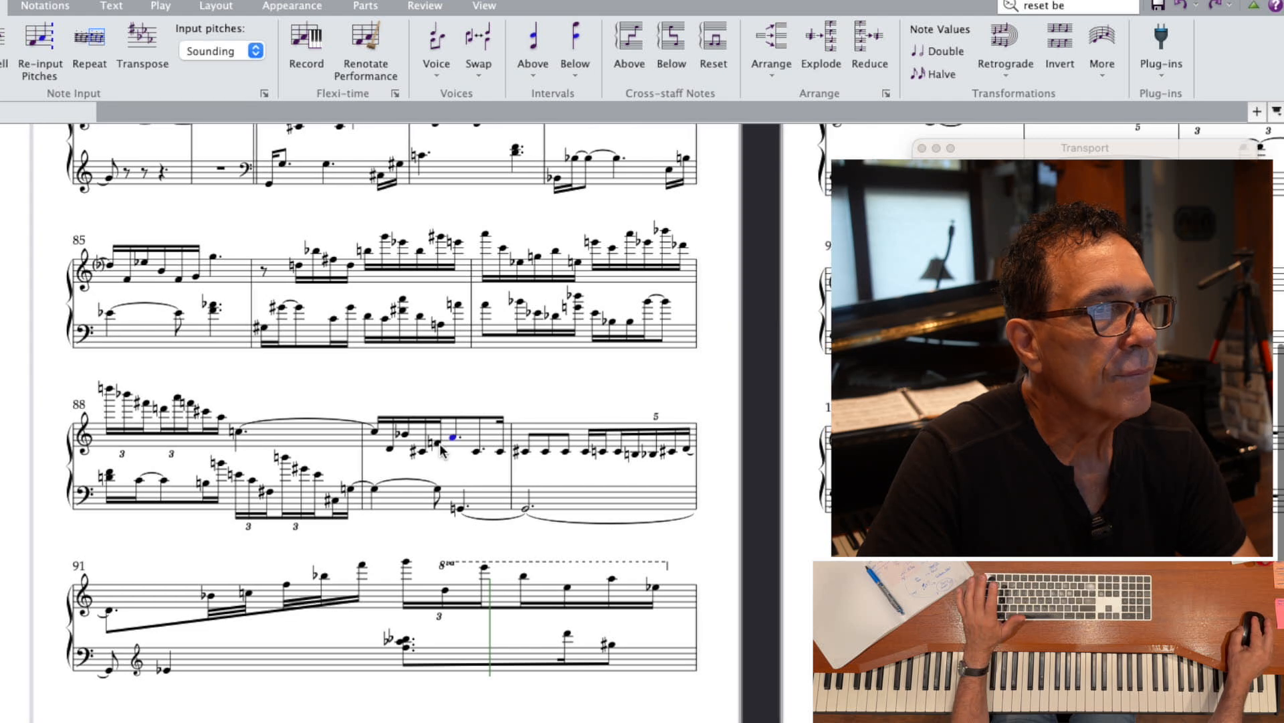
scroll(451, 444, left, 2)
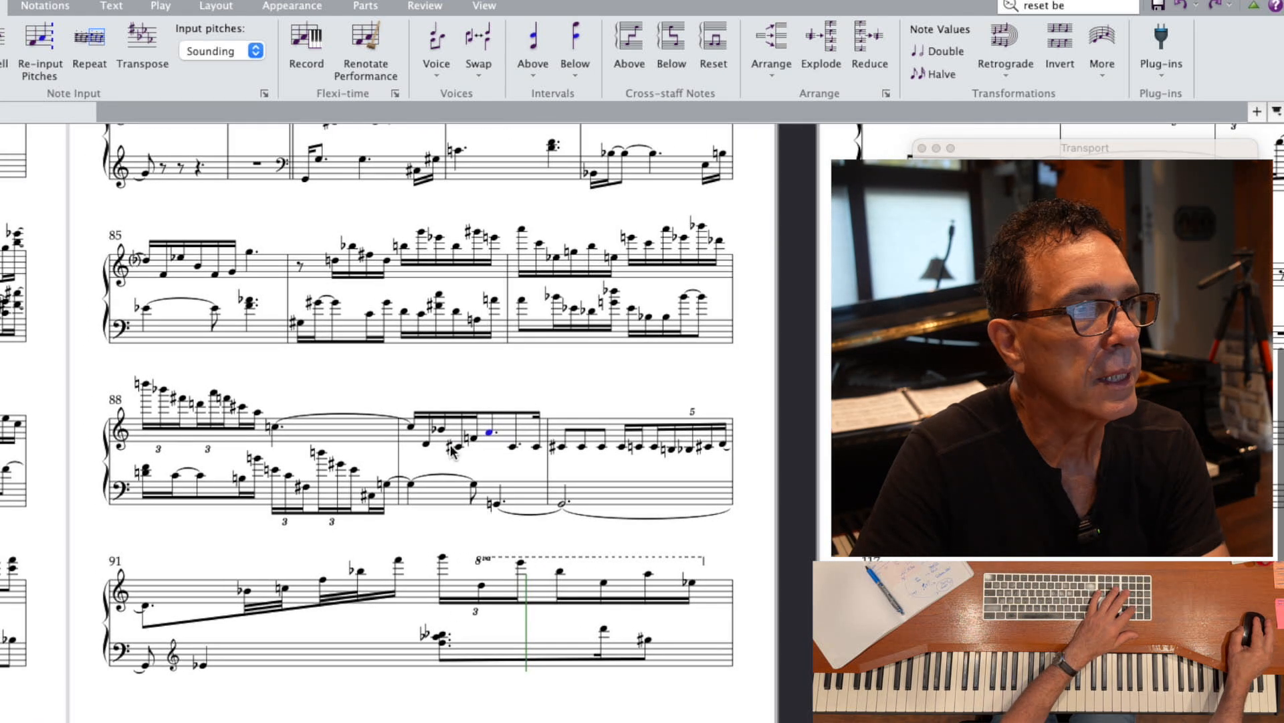
key(2)
scroll(486, 449, left, 1)
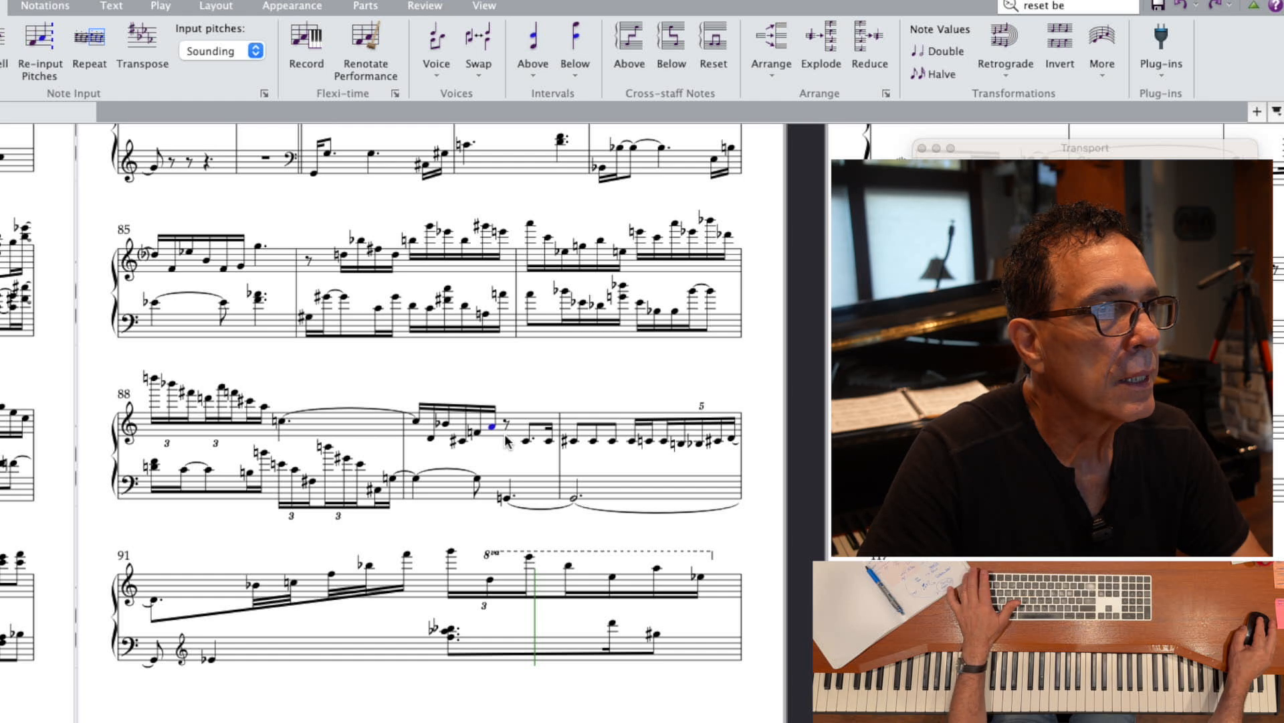
- Replace measure 89's upper-staff eighth rest with an eighth at the preceding note's pitch and tie the sixteenth before it to it
scroll(506, 436, right, 1)
click(497, 425)
scroll(506, 435, right, 1)
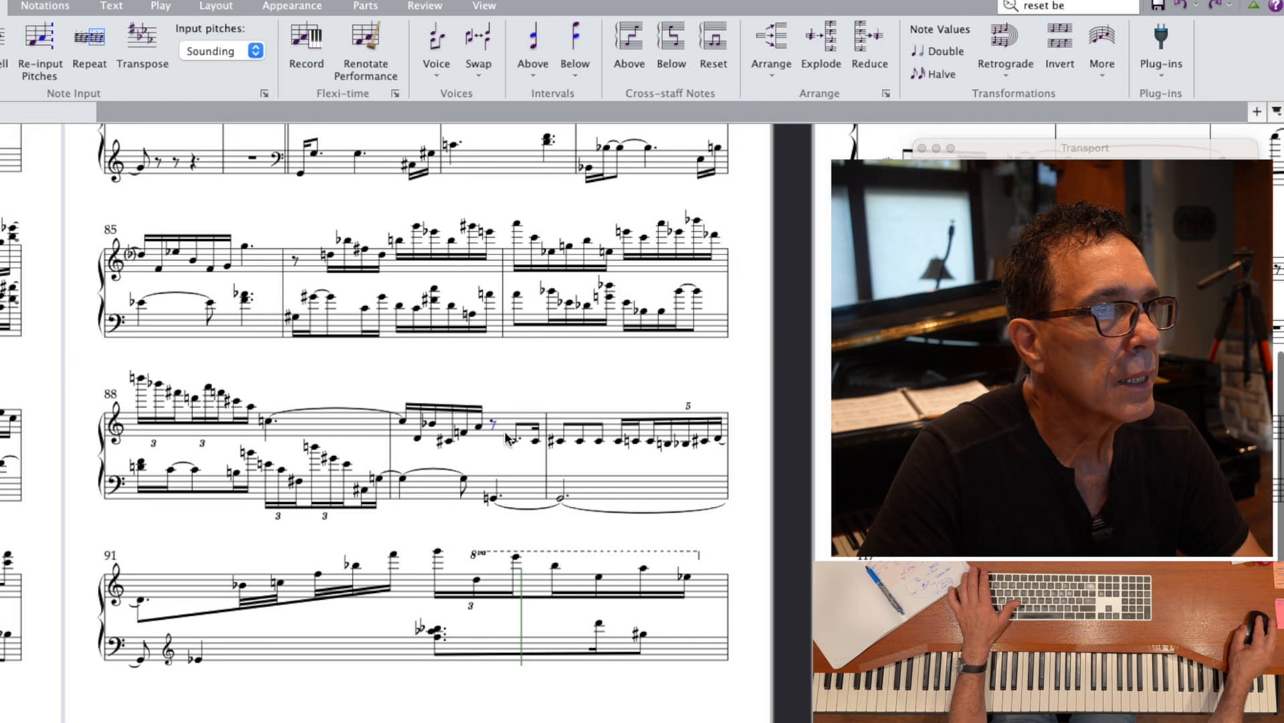
scroll(507, 438, down, 1)
scroll(507, 438, left, 1)
key(n)
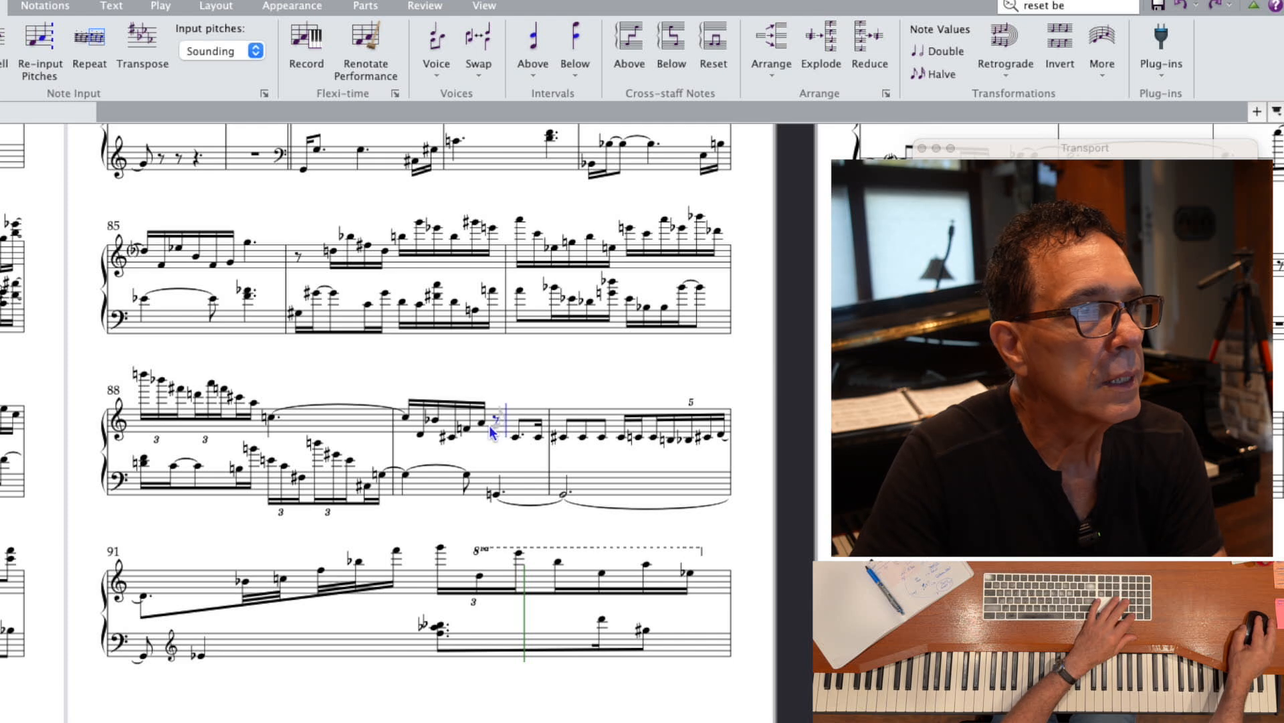
scroll(491, 428, right, 1)
click(493, 424)
key(Escape)
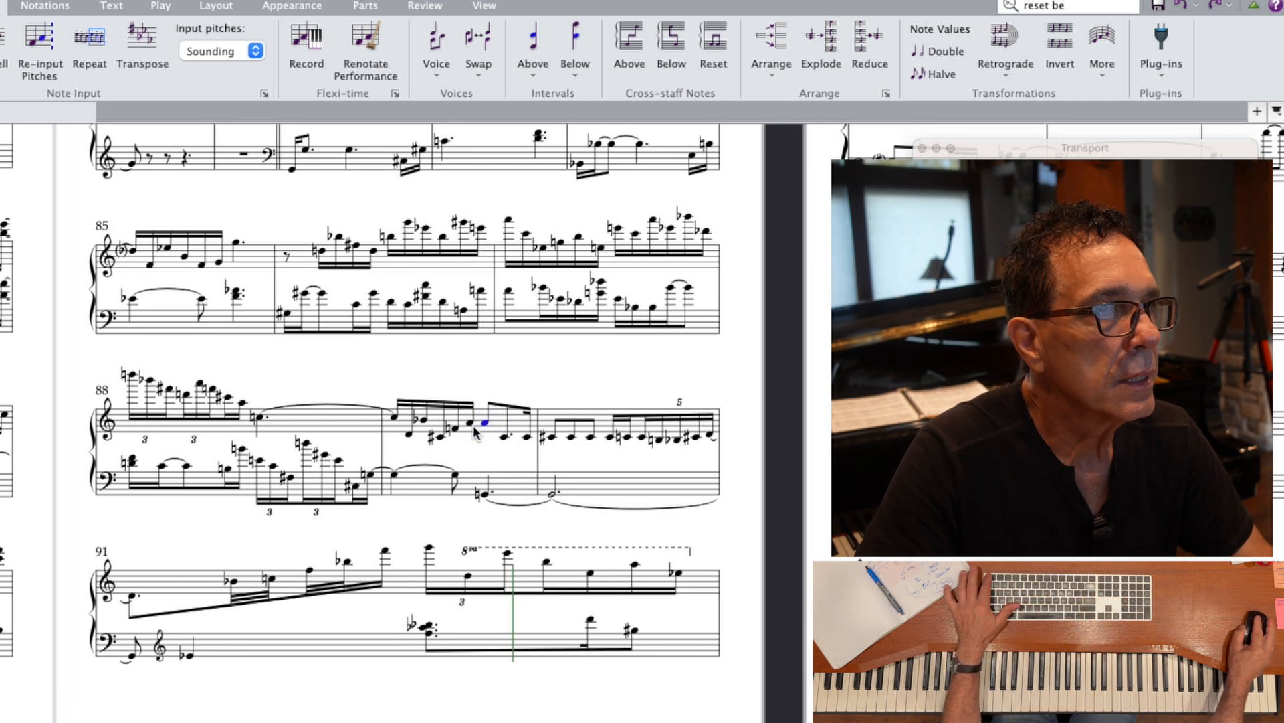
click(471, 424)
key(KP_Enter)
key(Escape)
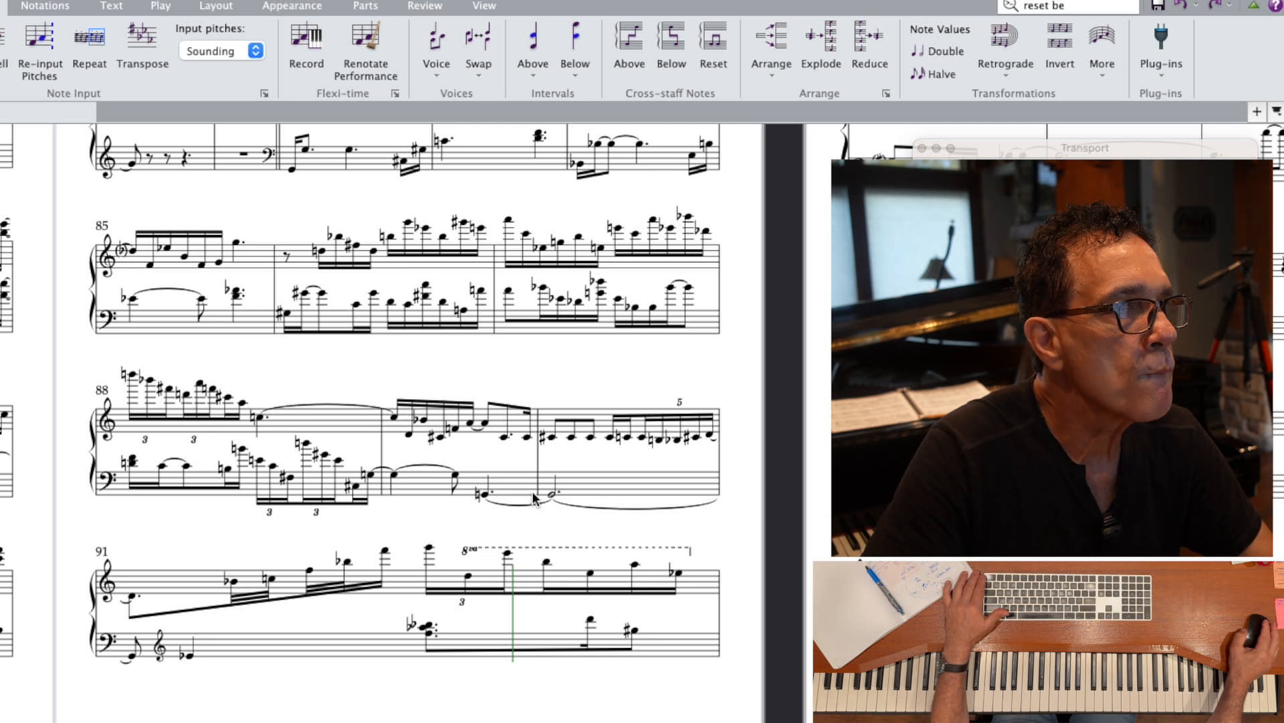
- Play back from the first lower-staff note of measure 86 up to measure 102, past the end of the written music
click(290, 310)
key(p)
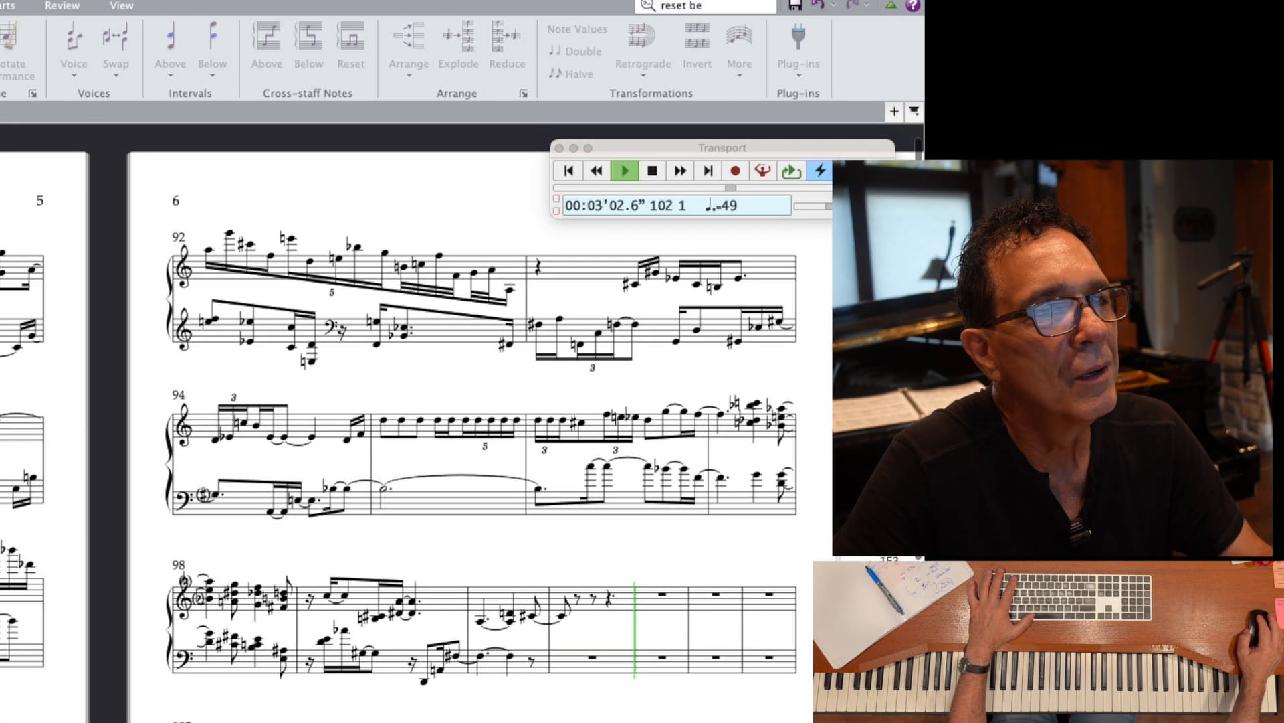
key(space)
scroll(154, 384, left, 2)
scroll(155, 391, left, 3)
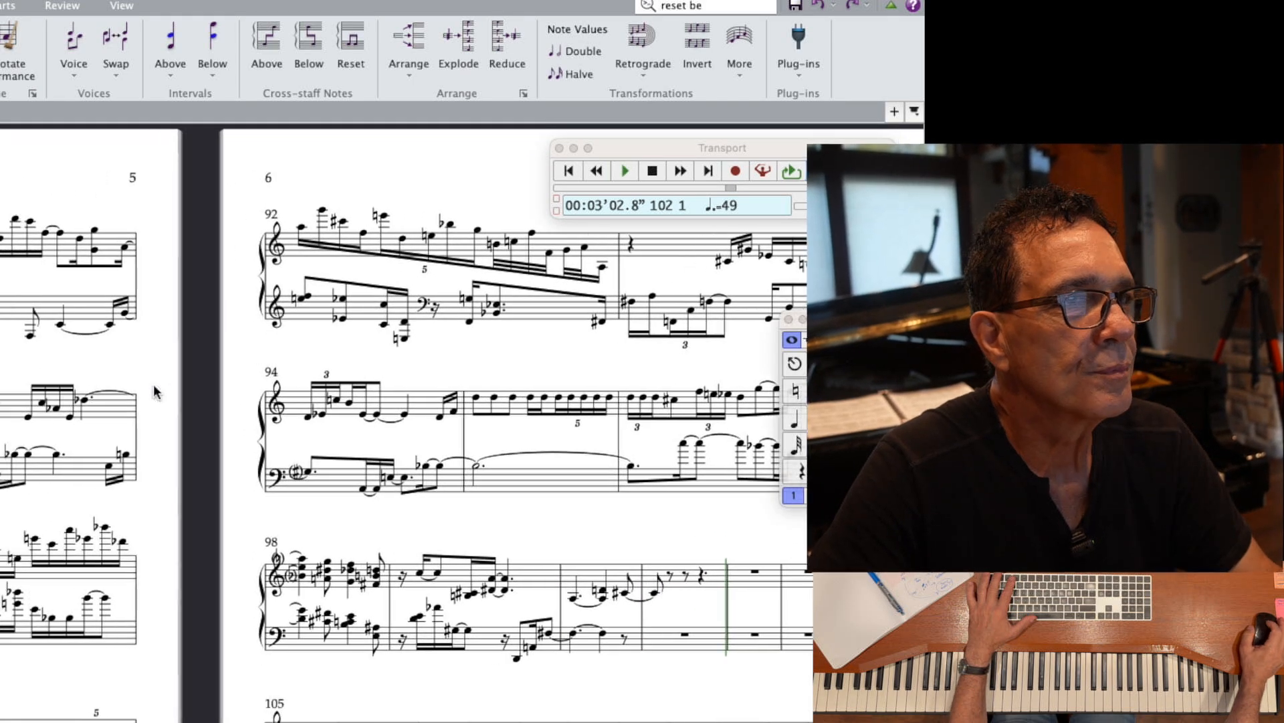
- Review the piano systems on page 5, in the measures leading up to measure 92
scroll(155, 391, down, 2)
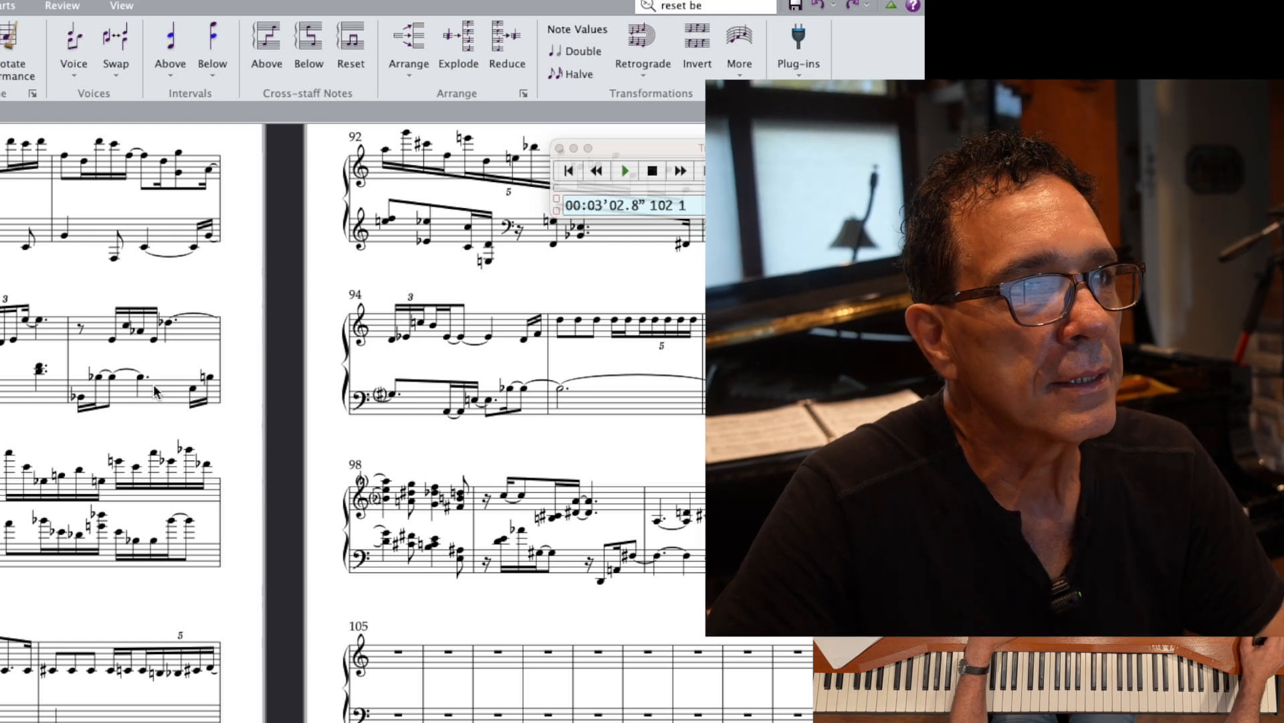
scroll(155, 392, up, 2)
scroll(156, 392, left, 4)
scroll(155, 393, up, 3)
scroll(155, 393, left, 3)
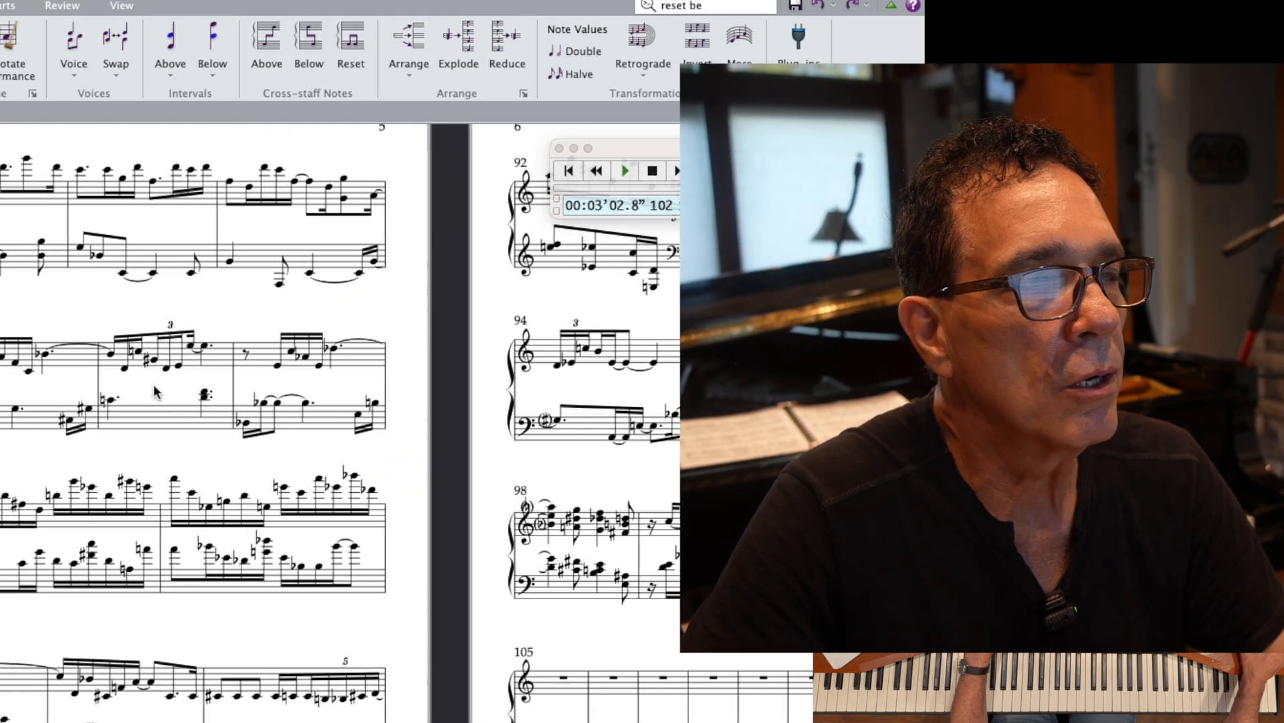
scroll(155, 392, down, 2)
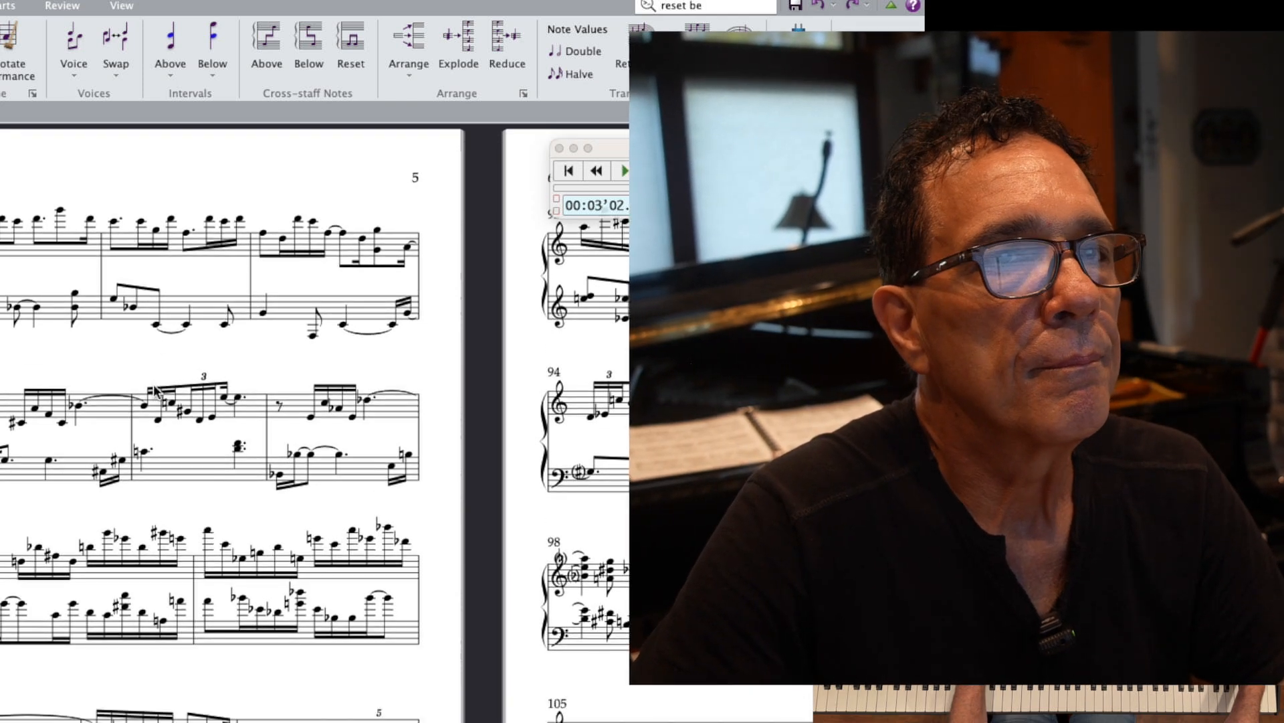
scroll(156, 391, right, 2)
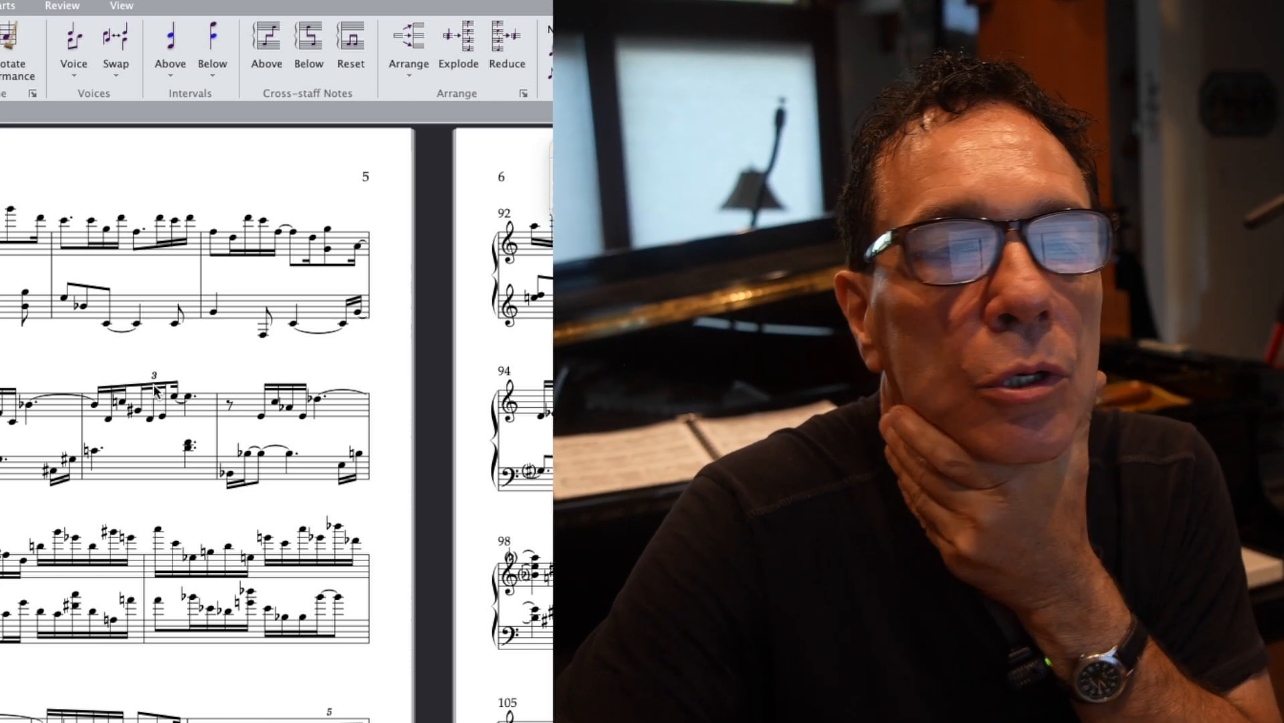
scroll(204, 386, left, 3)
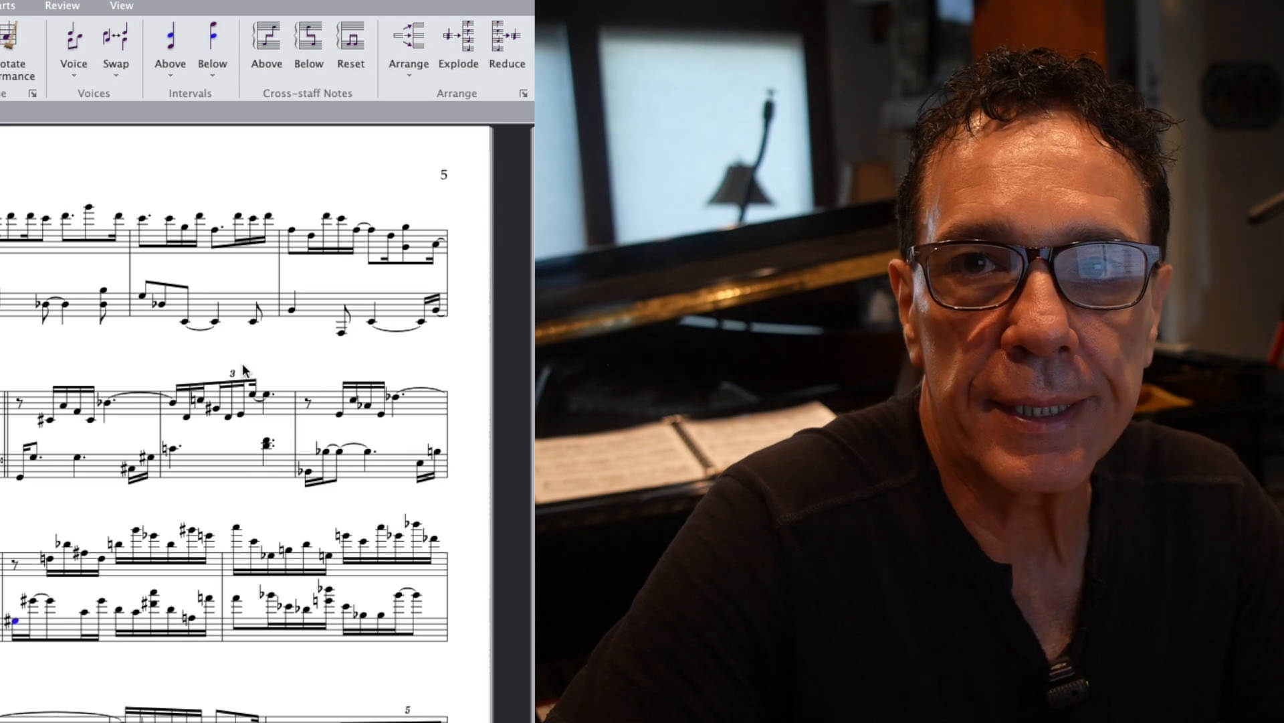
scroll(244, 370, down, 3)
scroll(244, 370, left, 2)
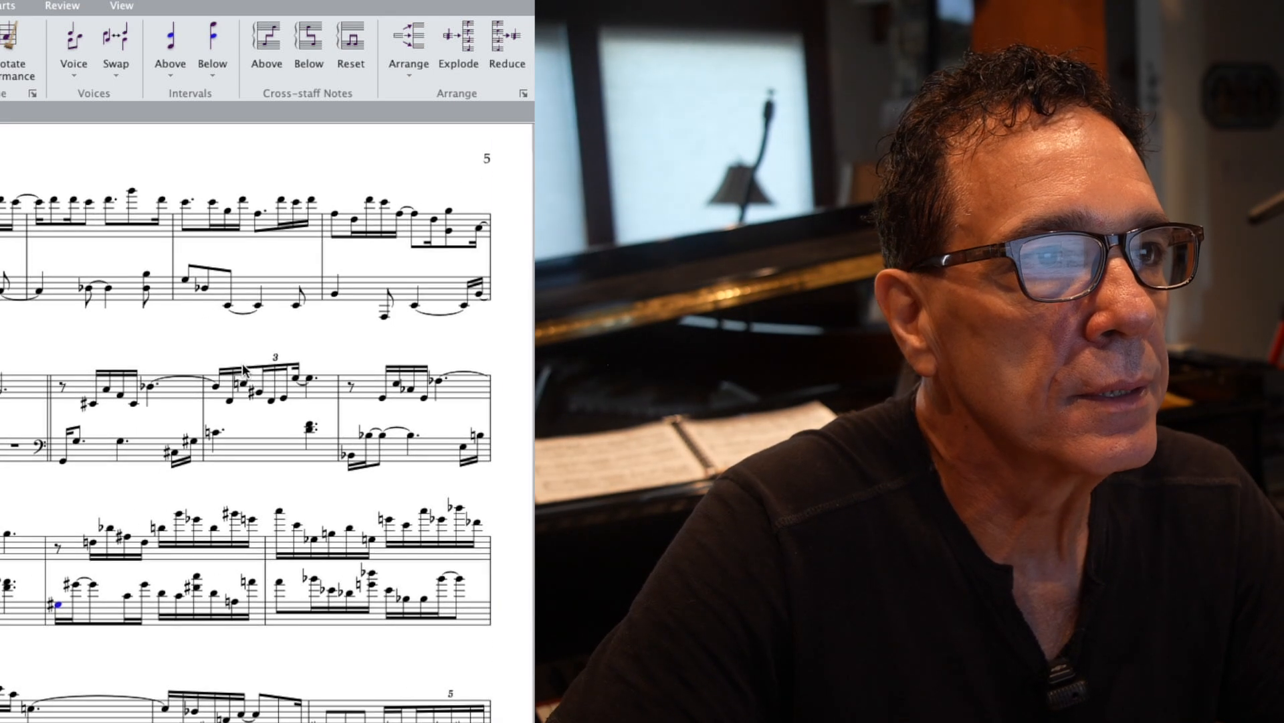